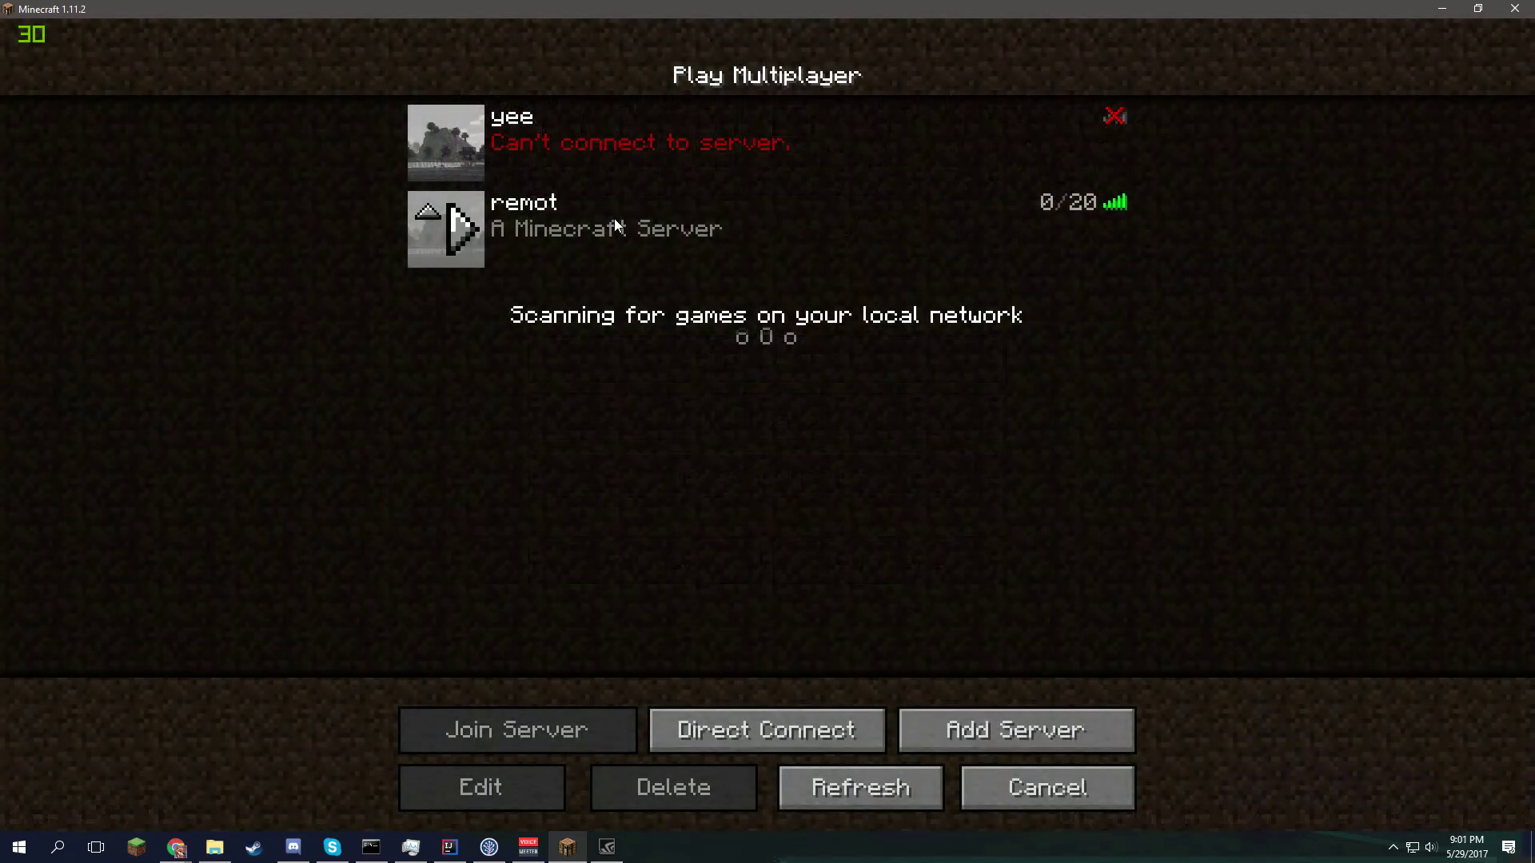
- Join the remot server and break the Vote Crate chest
{"action": "double_click", "coordinate": [582, 233]}
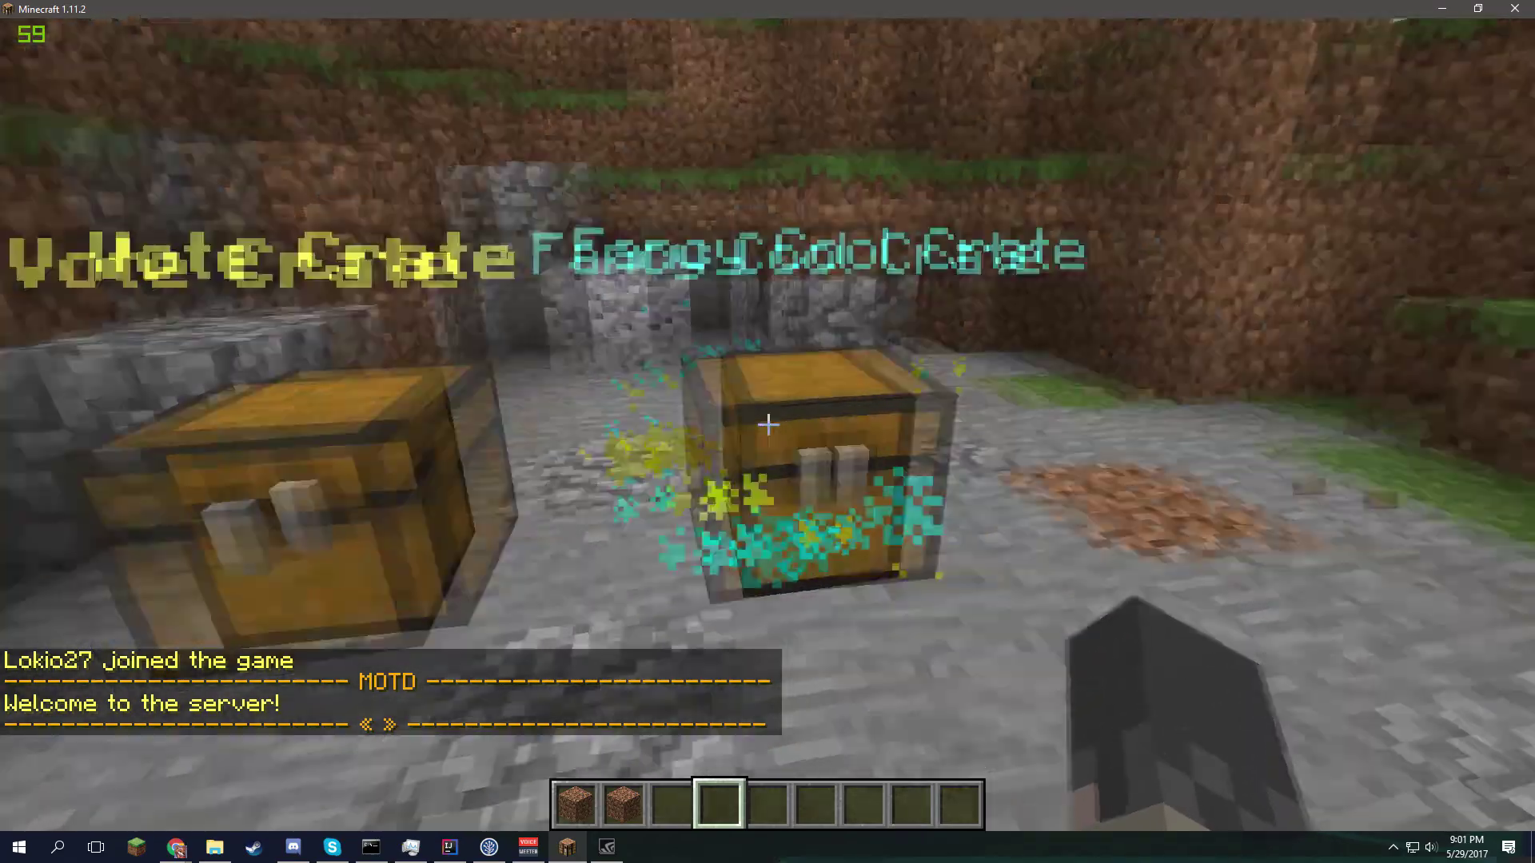
{"action": "left_click", "coordinate": [768, 425]}
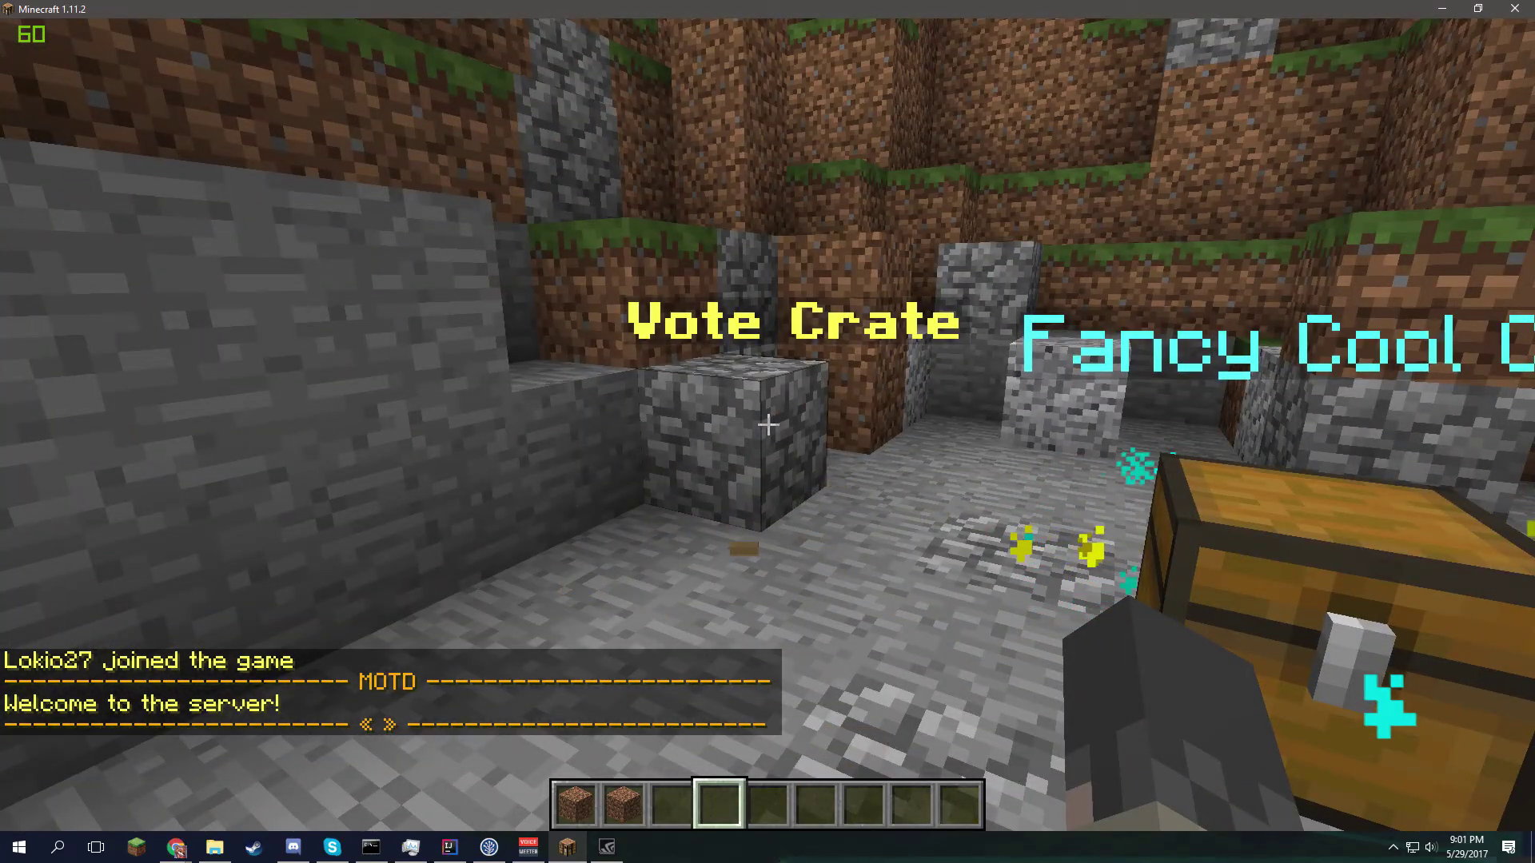
- Try the chat command /kill dedf
{"action": "type", "text": "t"}
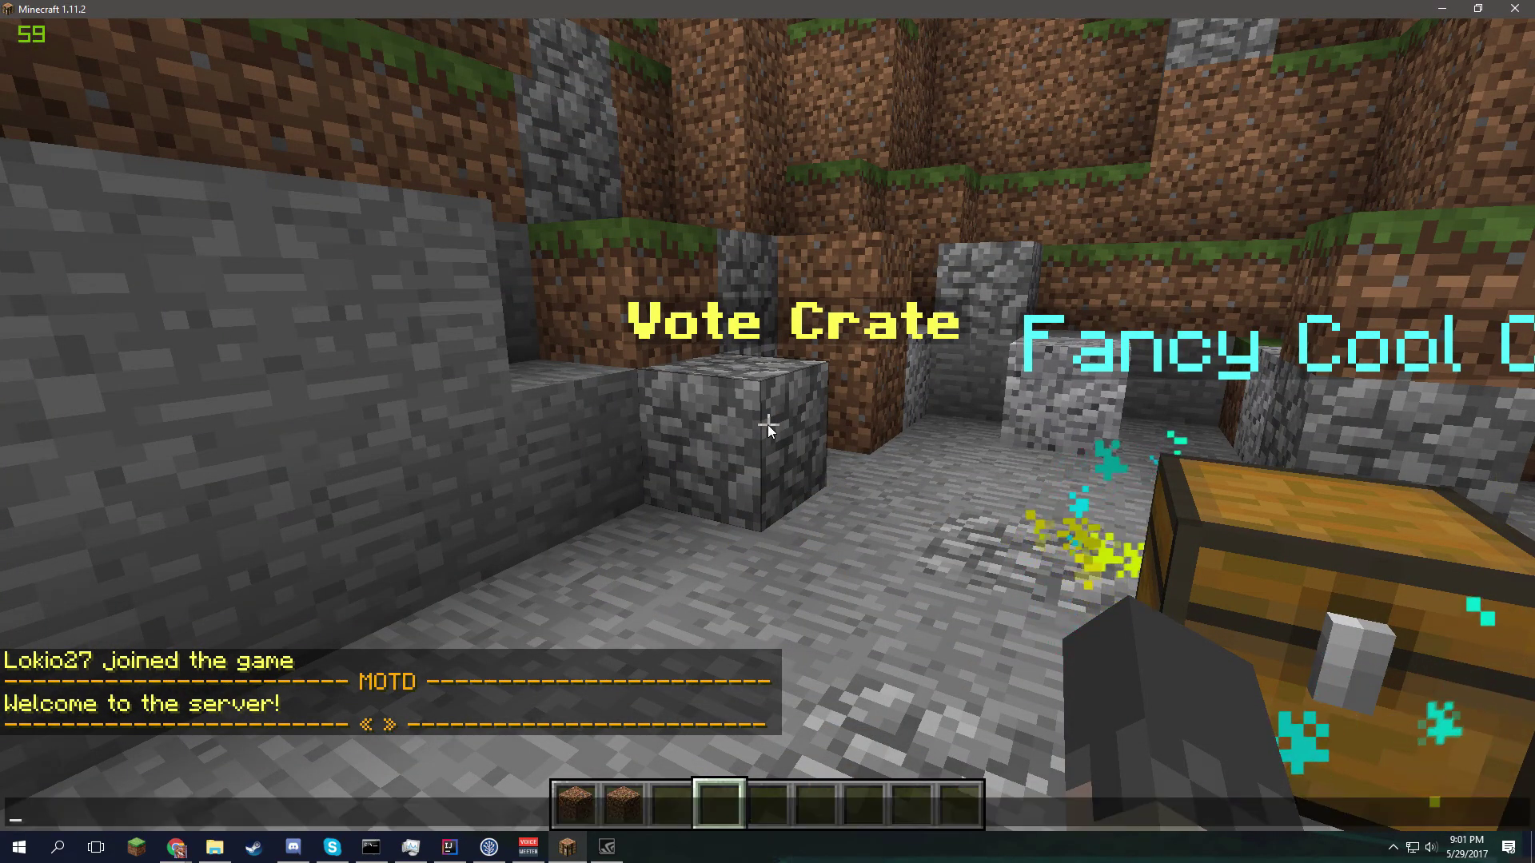
{"action": "type", "text": "/kill dedf"}
{"action": "key", "text": "Return"}
- Remove the floating crate labels by running /minecraft:kill @e[type=armor_stand] in the chat
{"action": "key", "text": "t"}
{"action": "key", "text": "Up"}
{"action": "key", "text": "Left"}
{"action": "key", "text": "Left"}
{"action": "key", "text": "Left"}
{"action": "key", "text": "Left"}
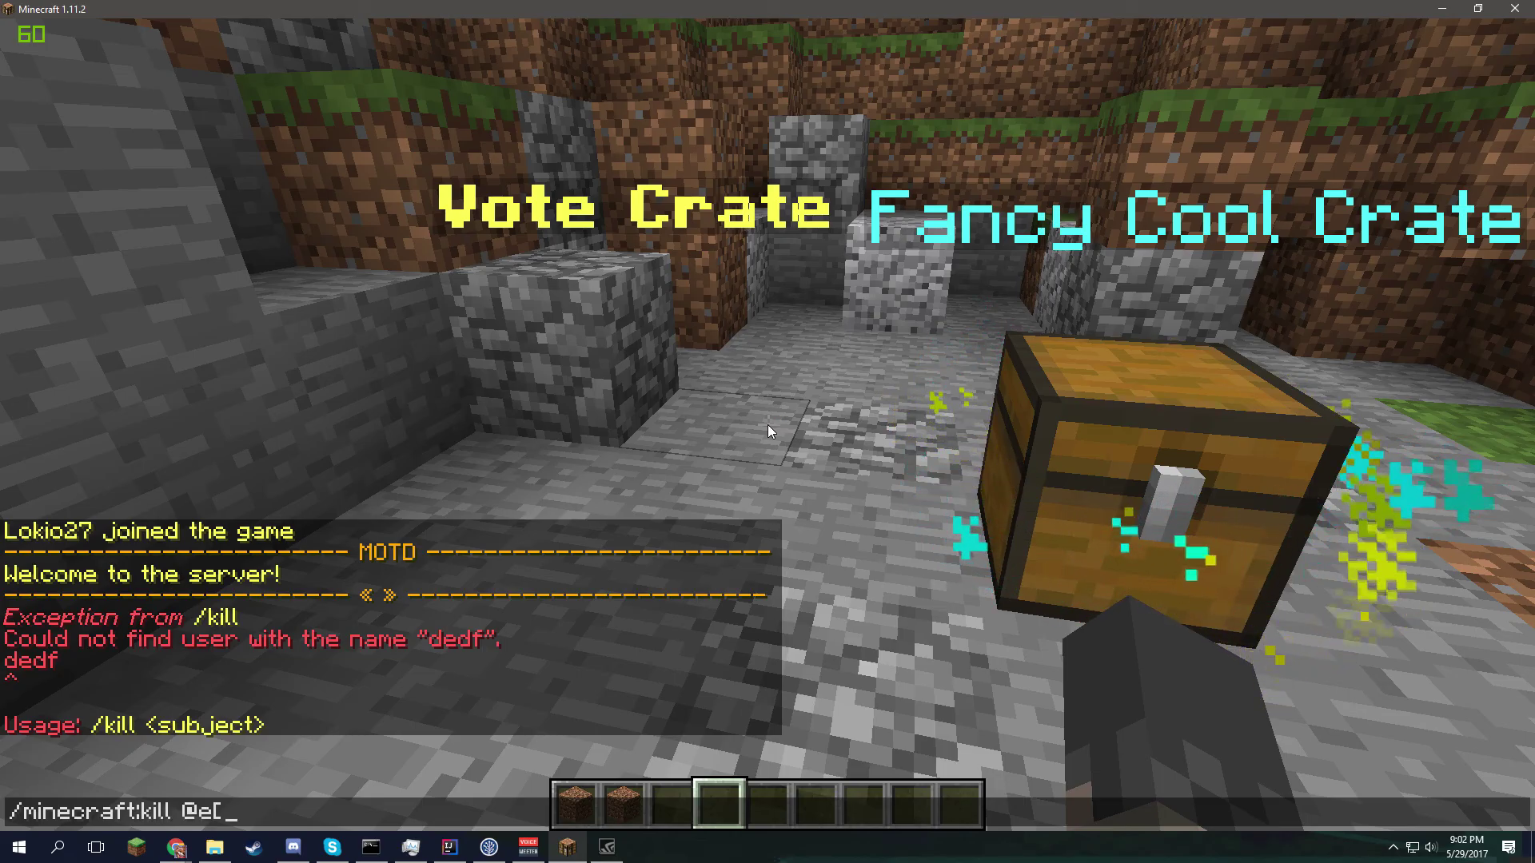
{"action": "type", "text": "armor"}
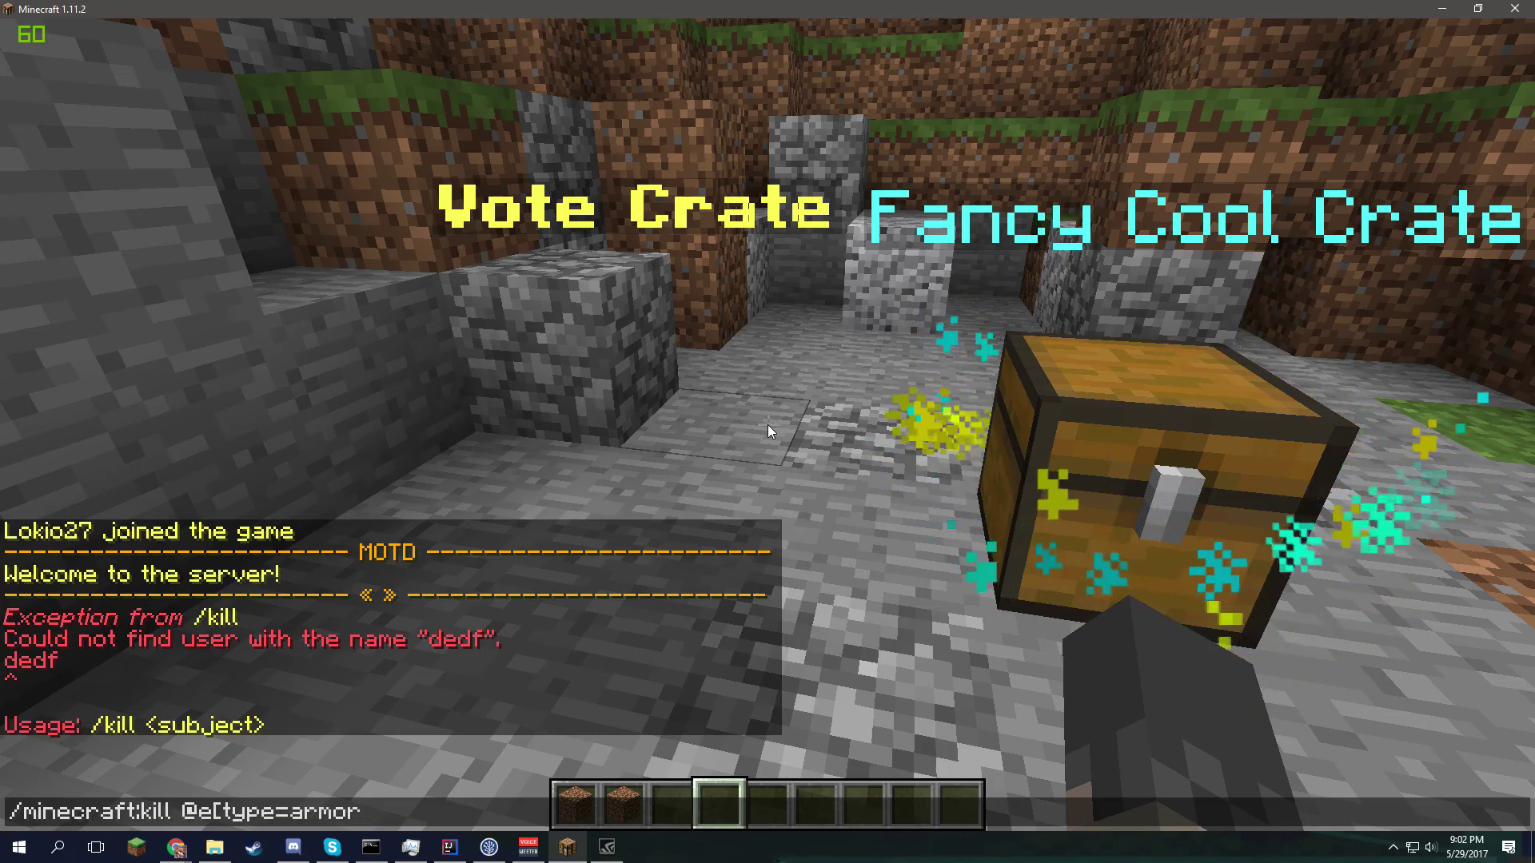
{"action": "type", "text": "_stand]\\"}
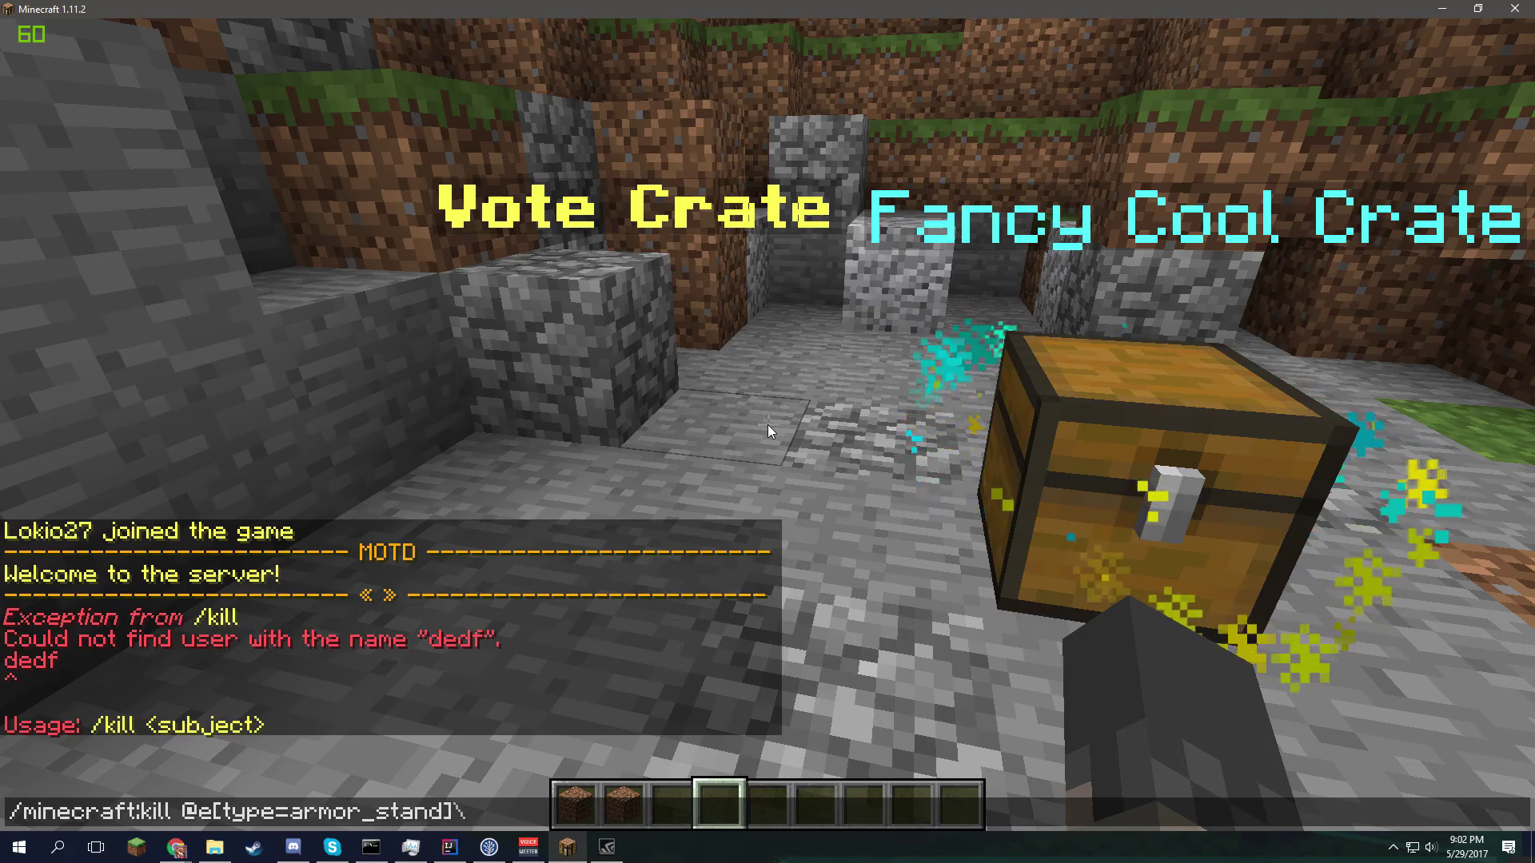
{"action": "key", "text": "Return"}
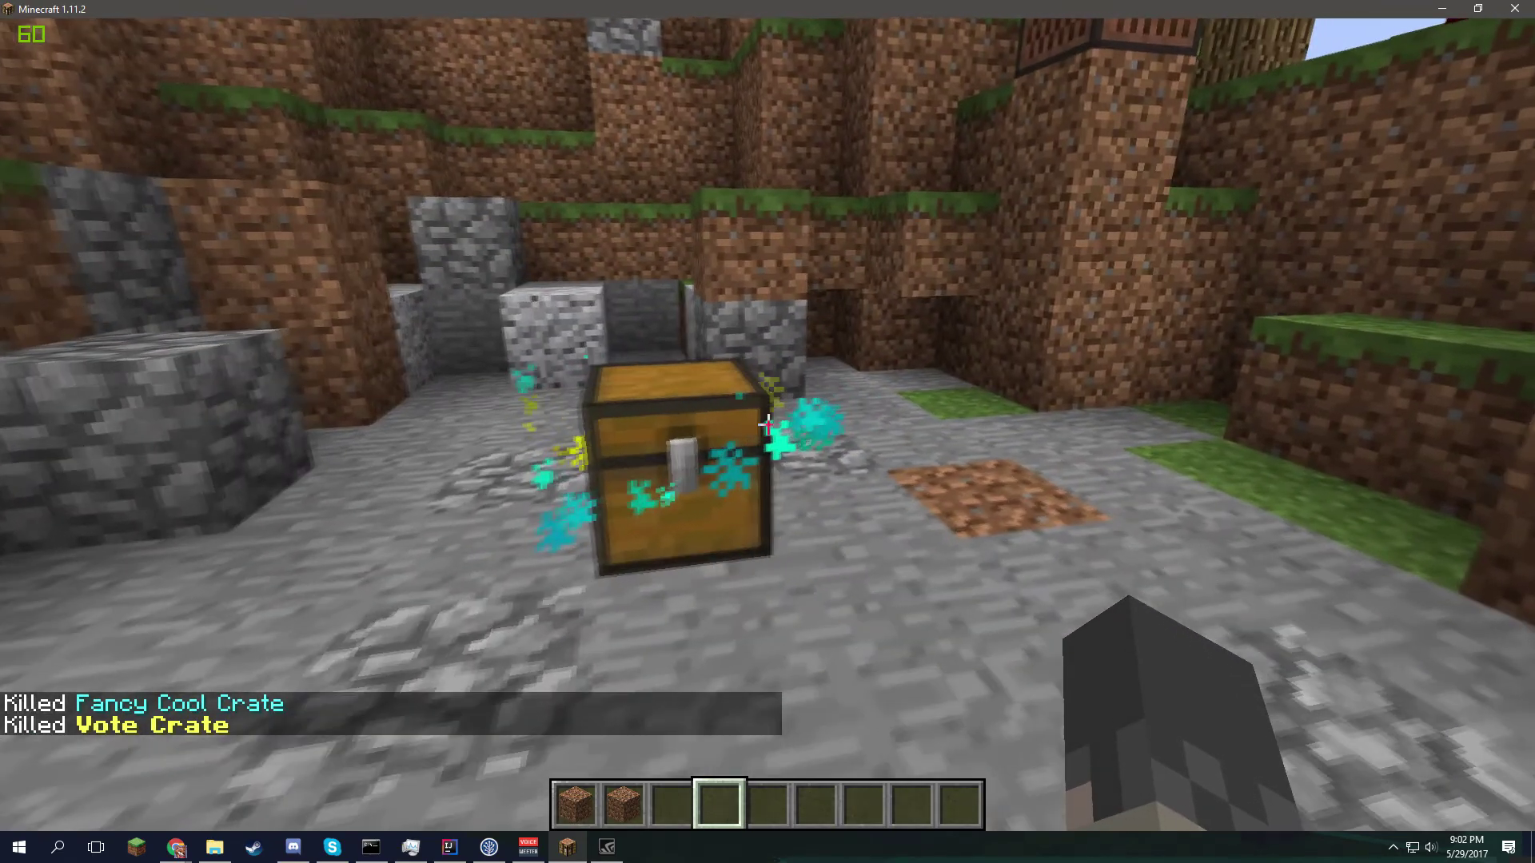
- Reload the server plugins with the command /sponge plugins reload
{"action": "key", "text": "t"}
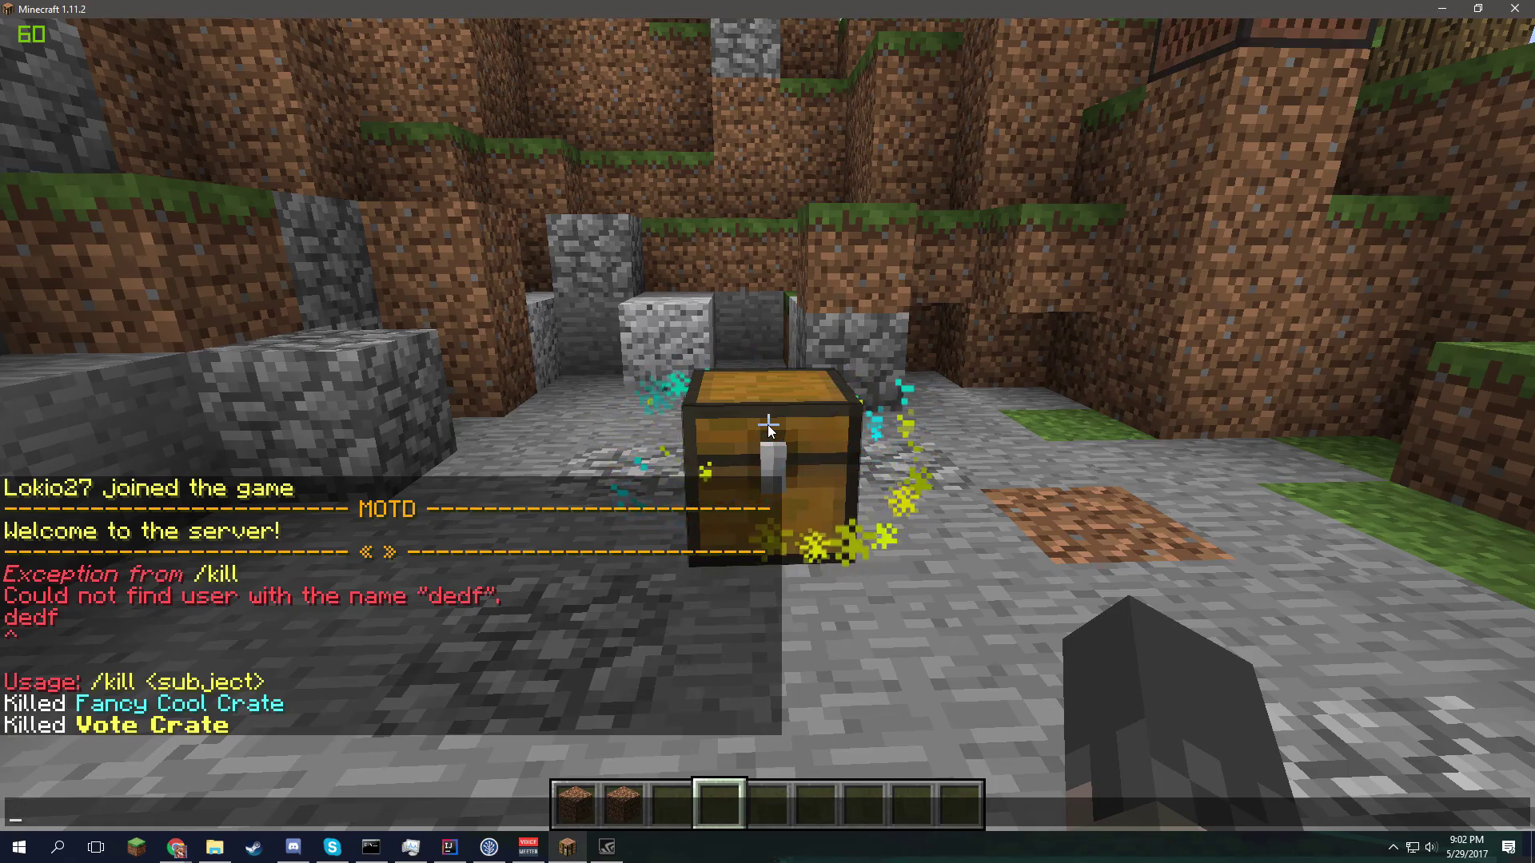
{"action": "type", "text": "/"}
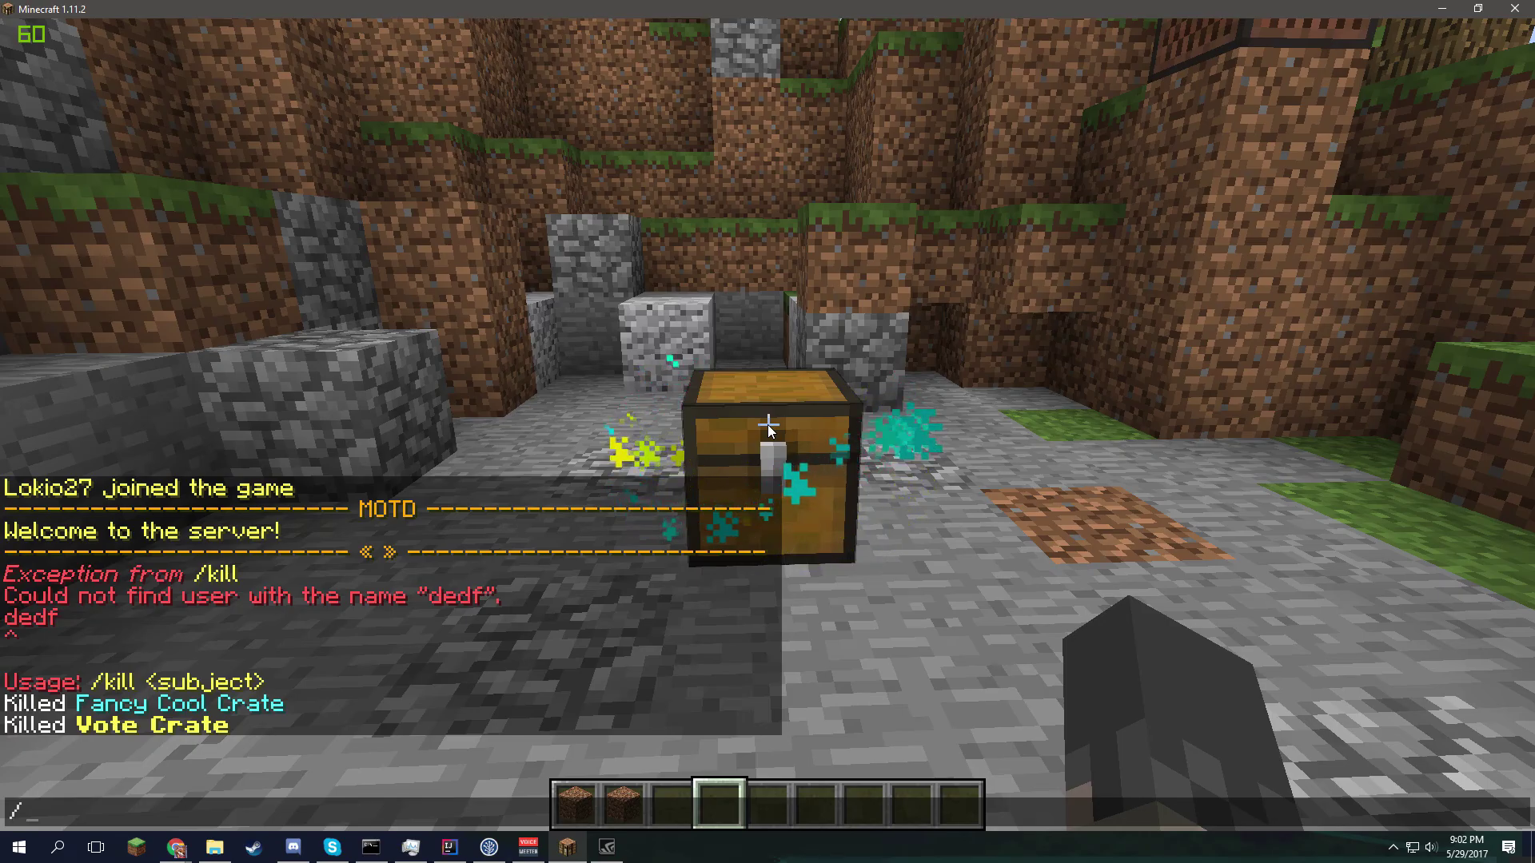
{"action": "type", "text": "spo"}
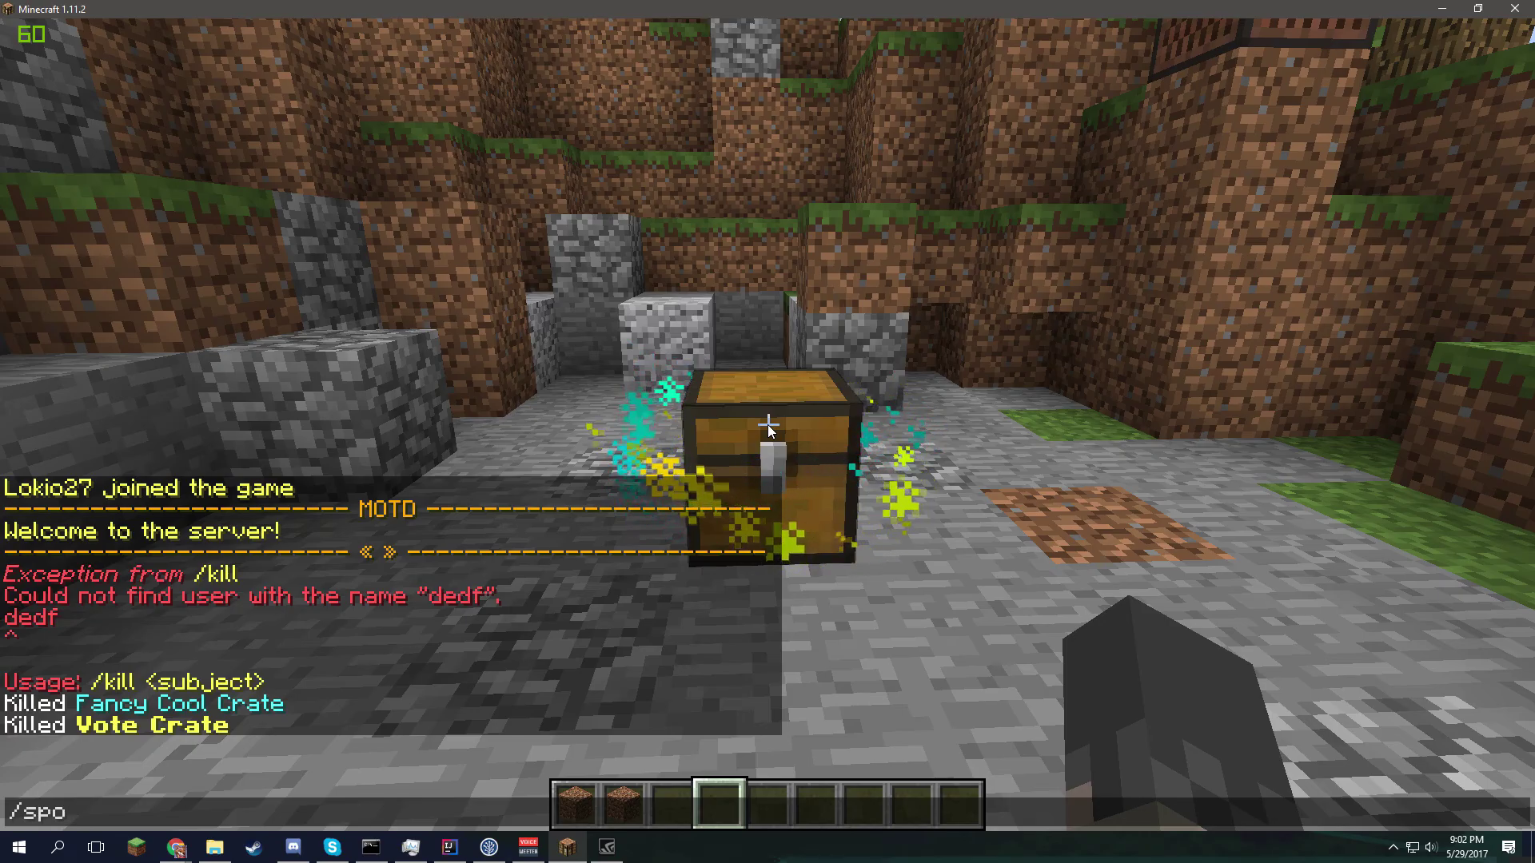
{"action": "type", "text": "nge plugins reload"}
{"action": "key", "text": "Return"}
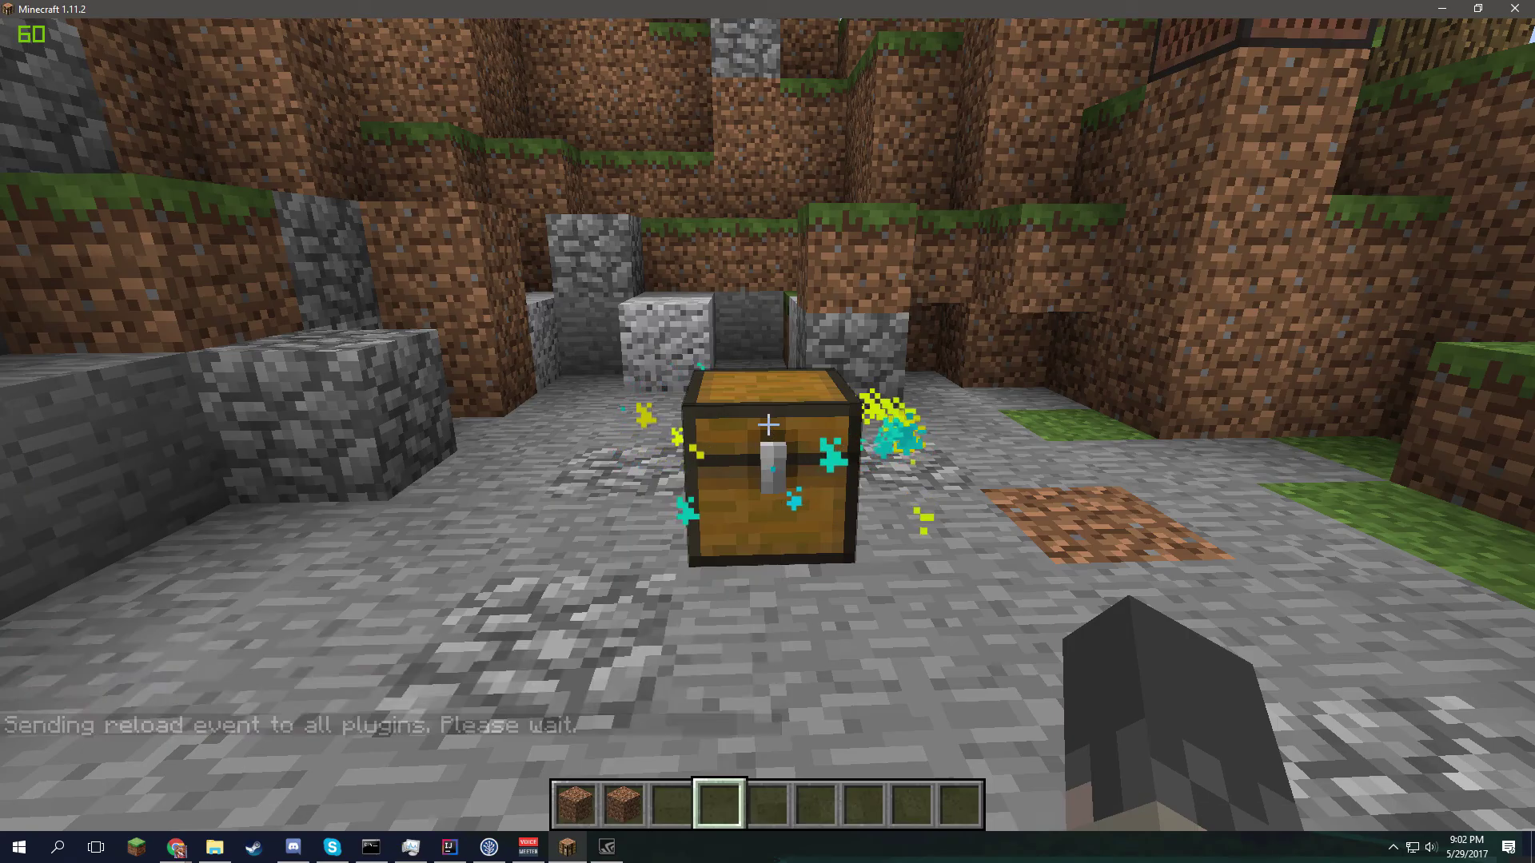
- Walk up to the remaining crate chest on the stone floor and break it
{"action": "key", "text": "s"}
{"action": "key", "text": "w"}
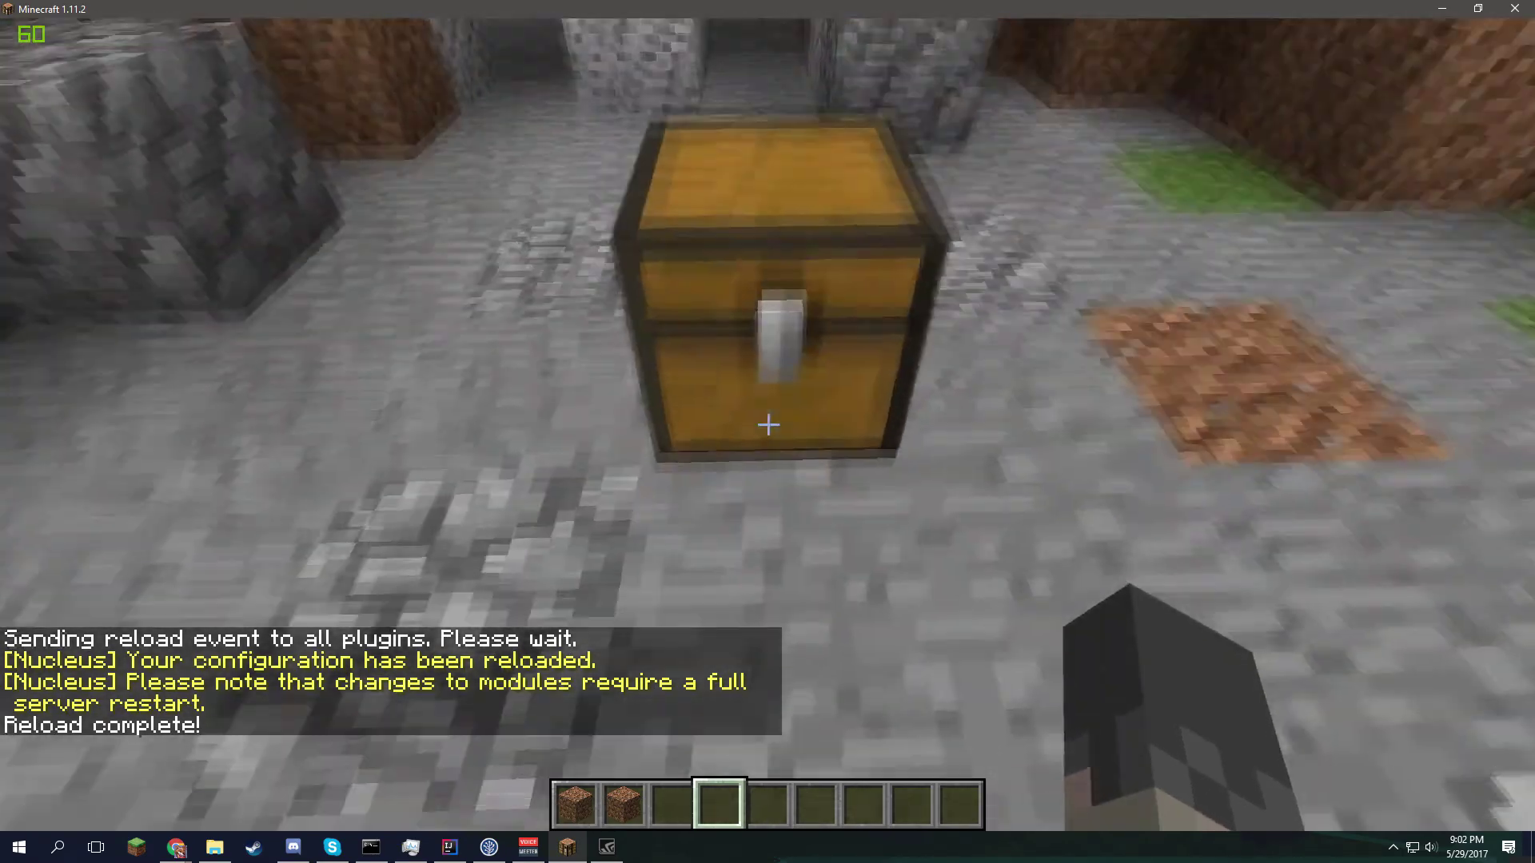
{"action": "key", "text": "space"}
{"action": "key", "text": "d"}
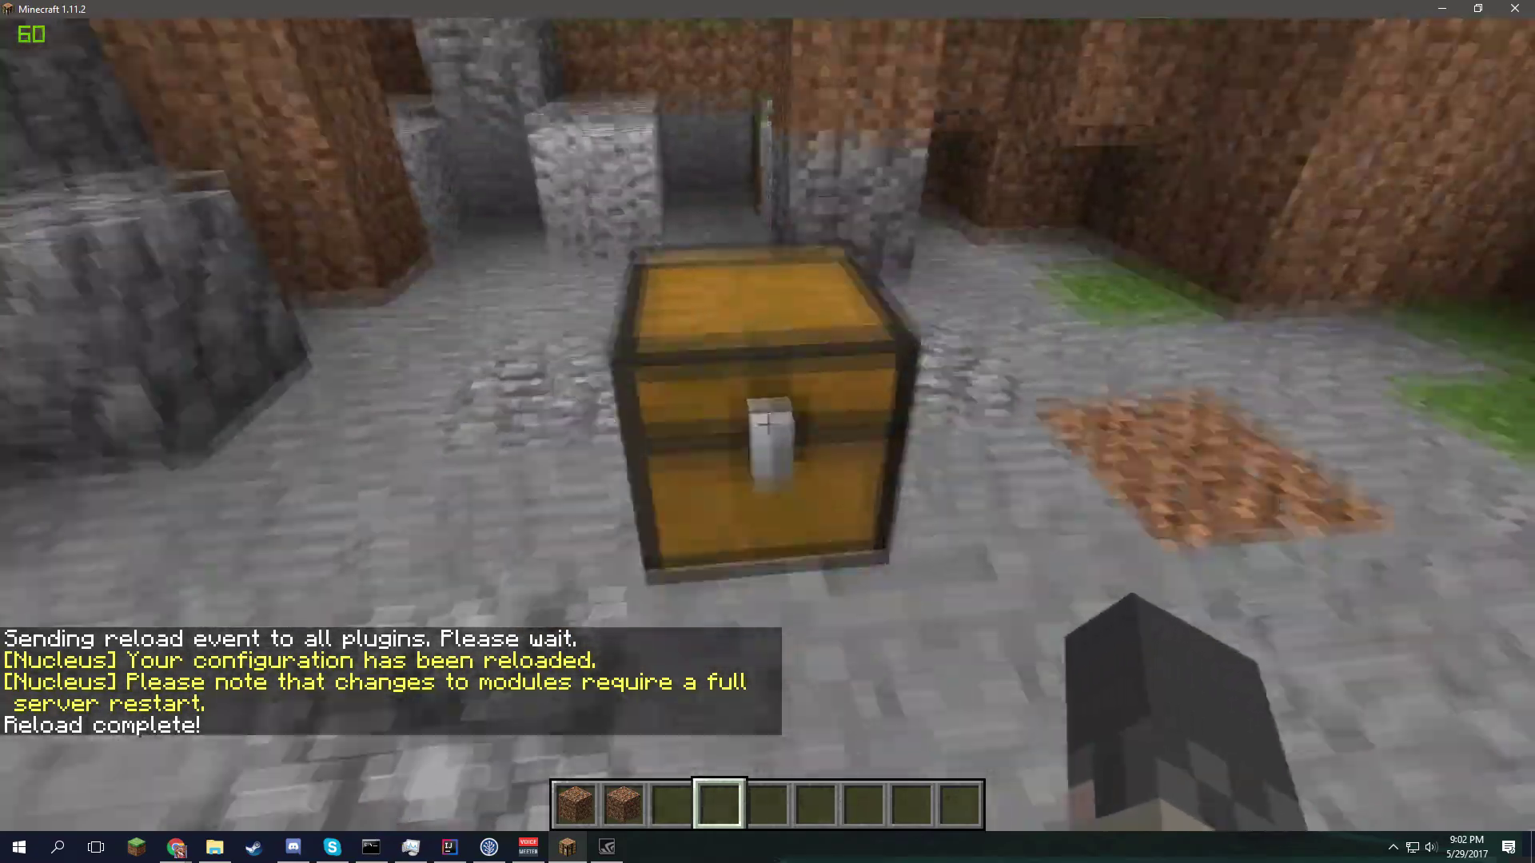
{"action": "left_click", "coordinate": [767, 432]}
- Pause the game, open huskycrates.conf from the huskycrates config folder and examine the IDs of the crates defined in it
{"action": "key", "text": "Escape"}
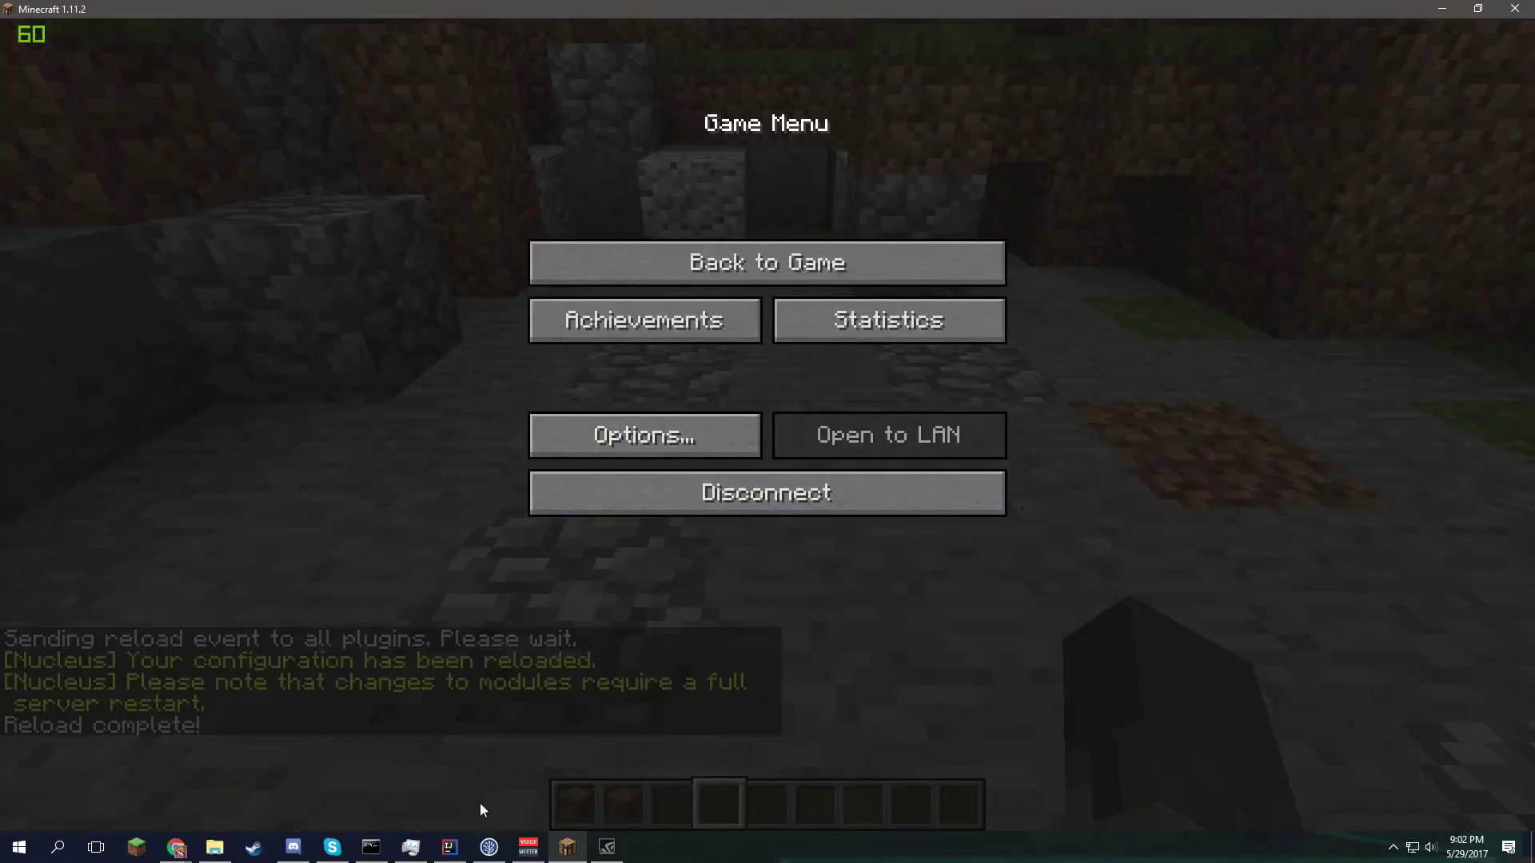
{"action": "left_click", "coordinate": [215, 846]}
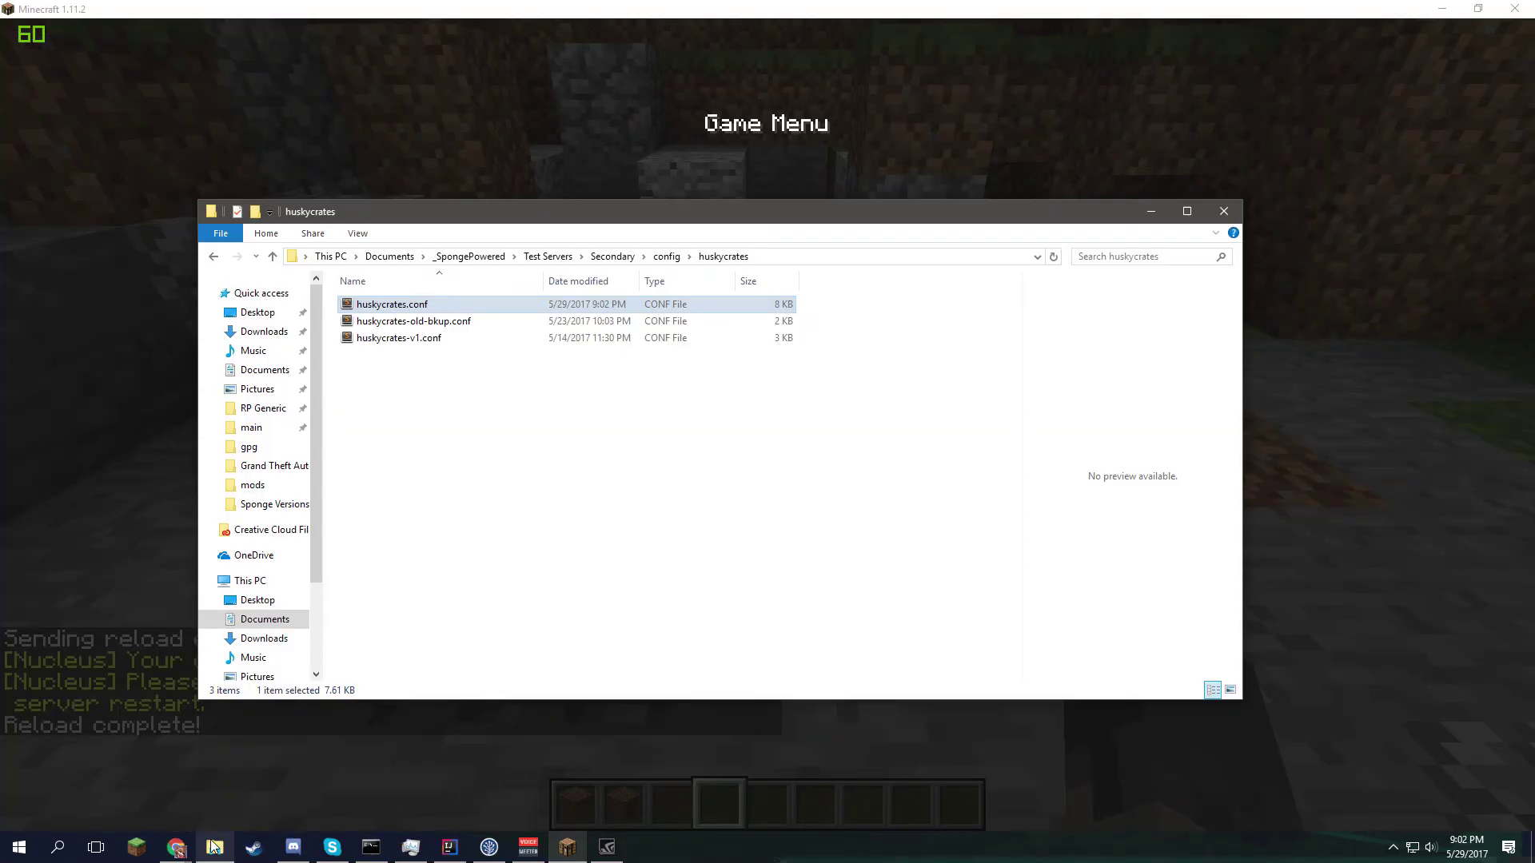
{"action": "double_click", "coordinate": [473, 309]}
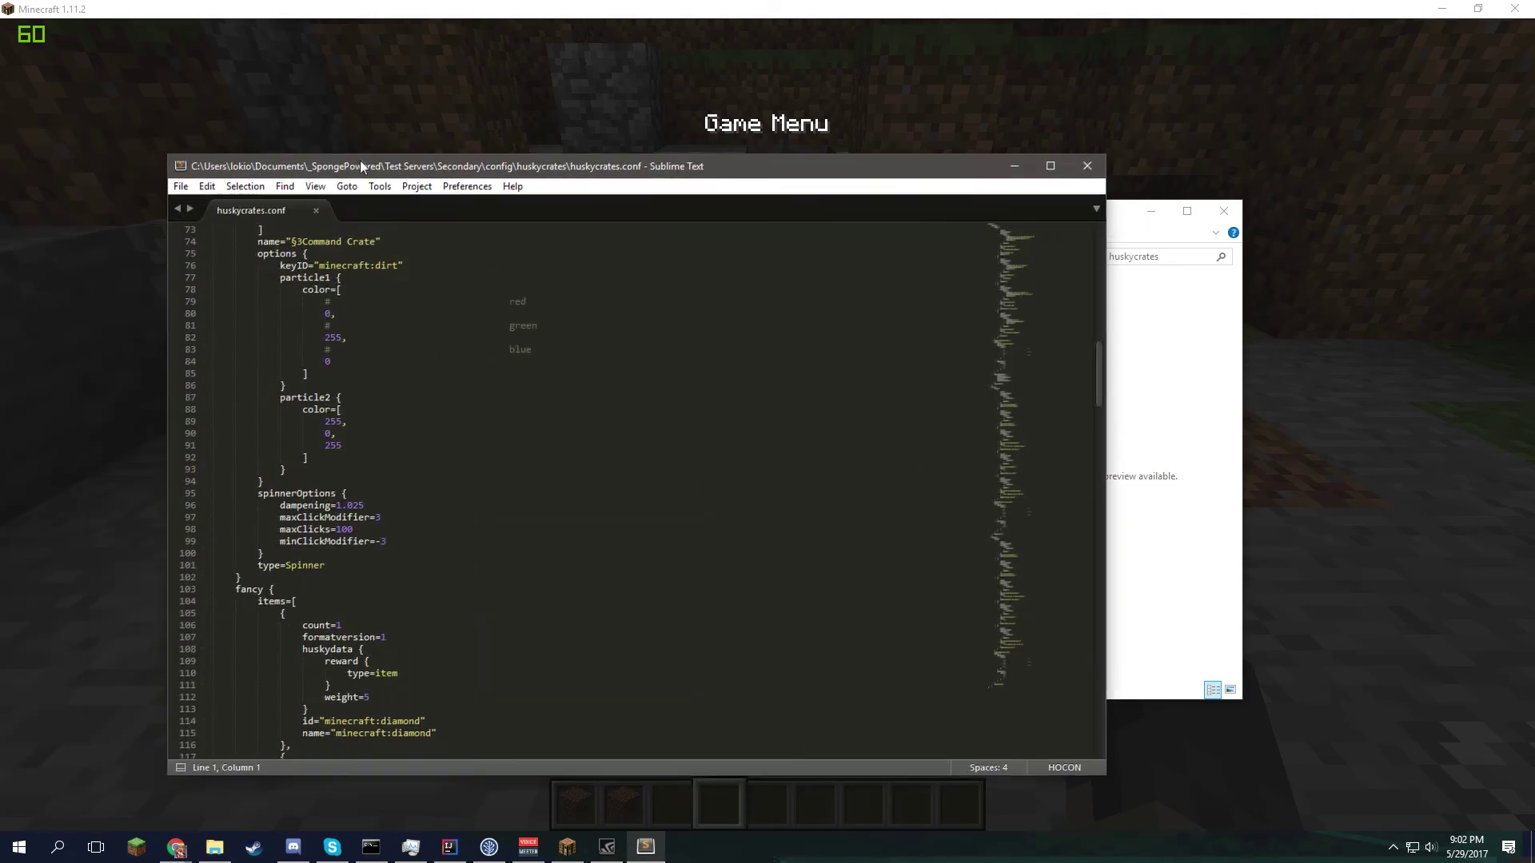
{"action": "scroll", "coordinate": [632, 511], "scroll_direction": "down", "scroll_amount": 10}
{"action": "scroll", "coordinate": [626, 499], "scroll_direction": "up", "scroll_amount": 10}
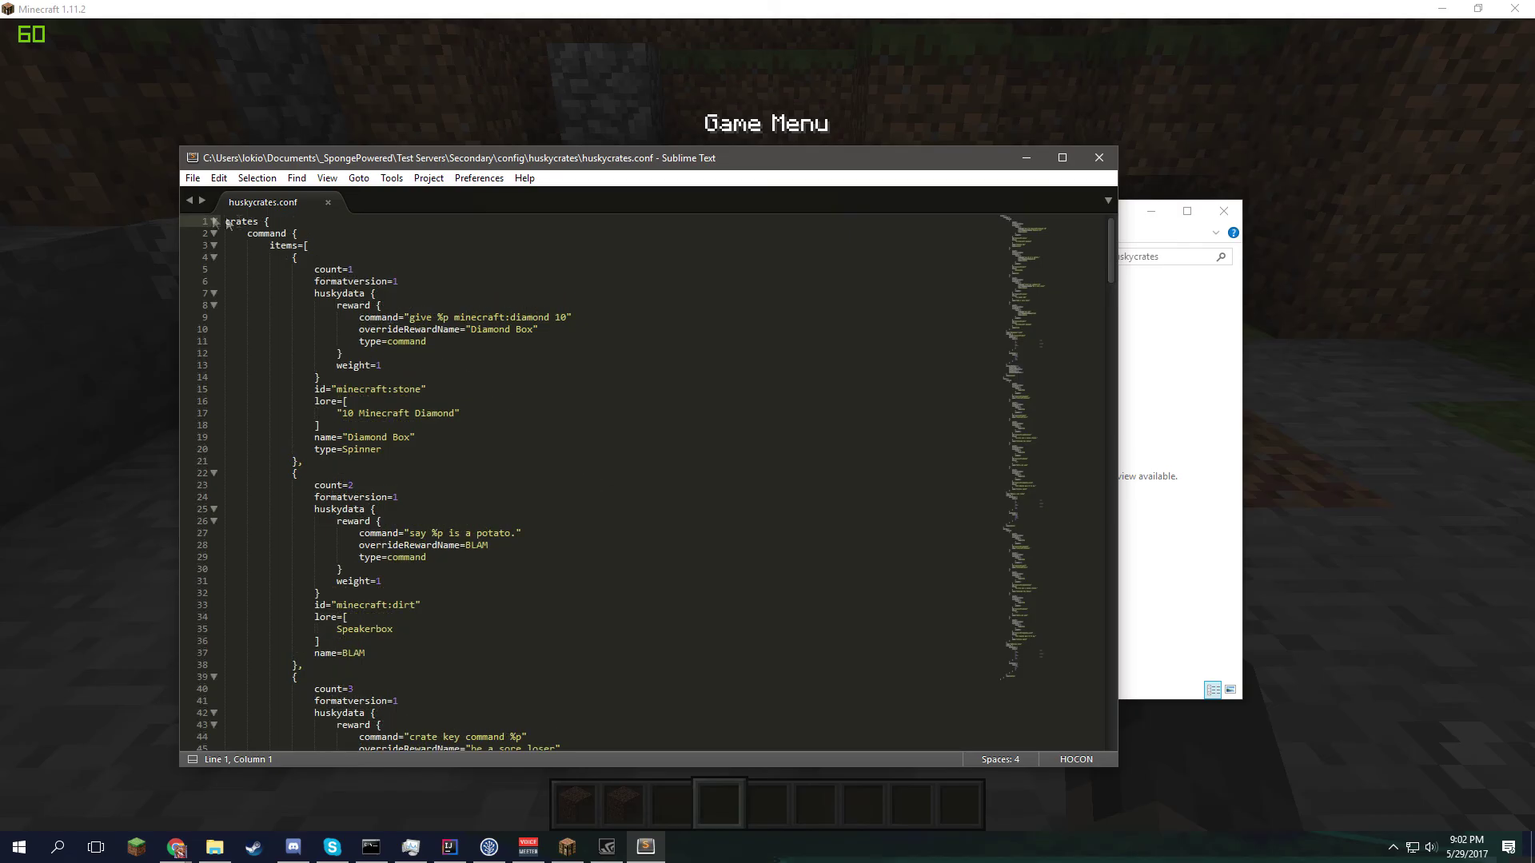
{"action": "double_click", "coordinate": [263, 234]}
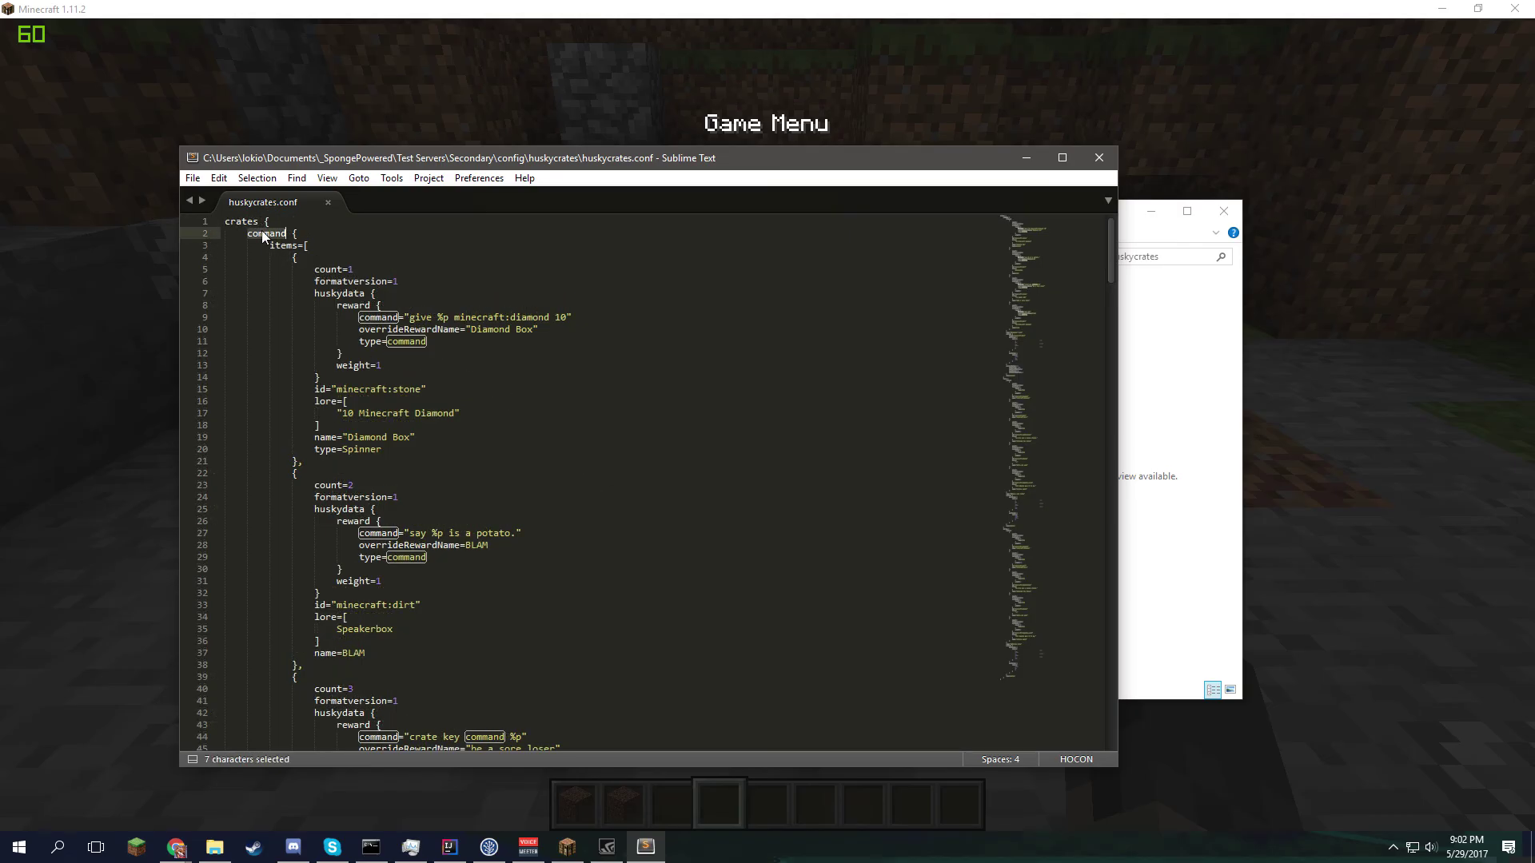
{"action": "left_click", "coordinate": [259, 233]}
{"action": "double_click", "coordinate": [267, 234]}
{"action": "scroll", "coordinate": [332, 346], "scroll_direction": "down", "scroll_amount": 20}
{"action": "scroll", "coordinate": [243, 453], "scroll_direction": "down", "scroll_amount": 4}
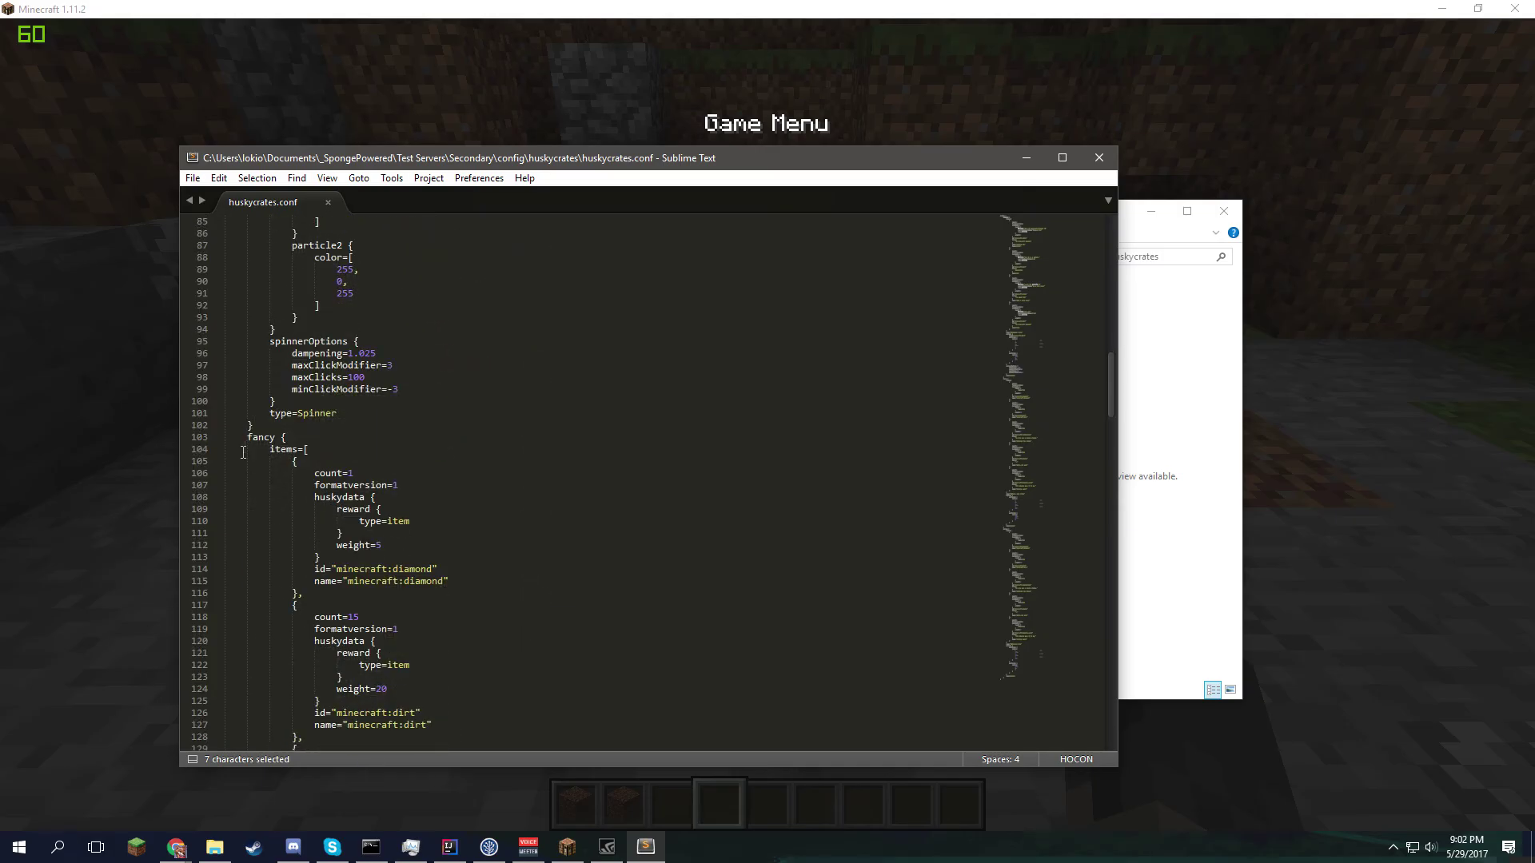
{"action": "scroll", "coordinate": [283, 445], "scroll_direction": "down", "scroll_amount": 20}
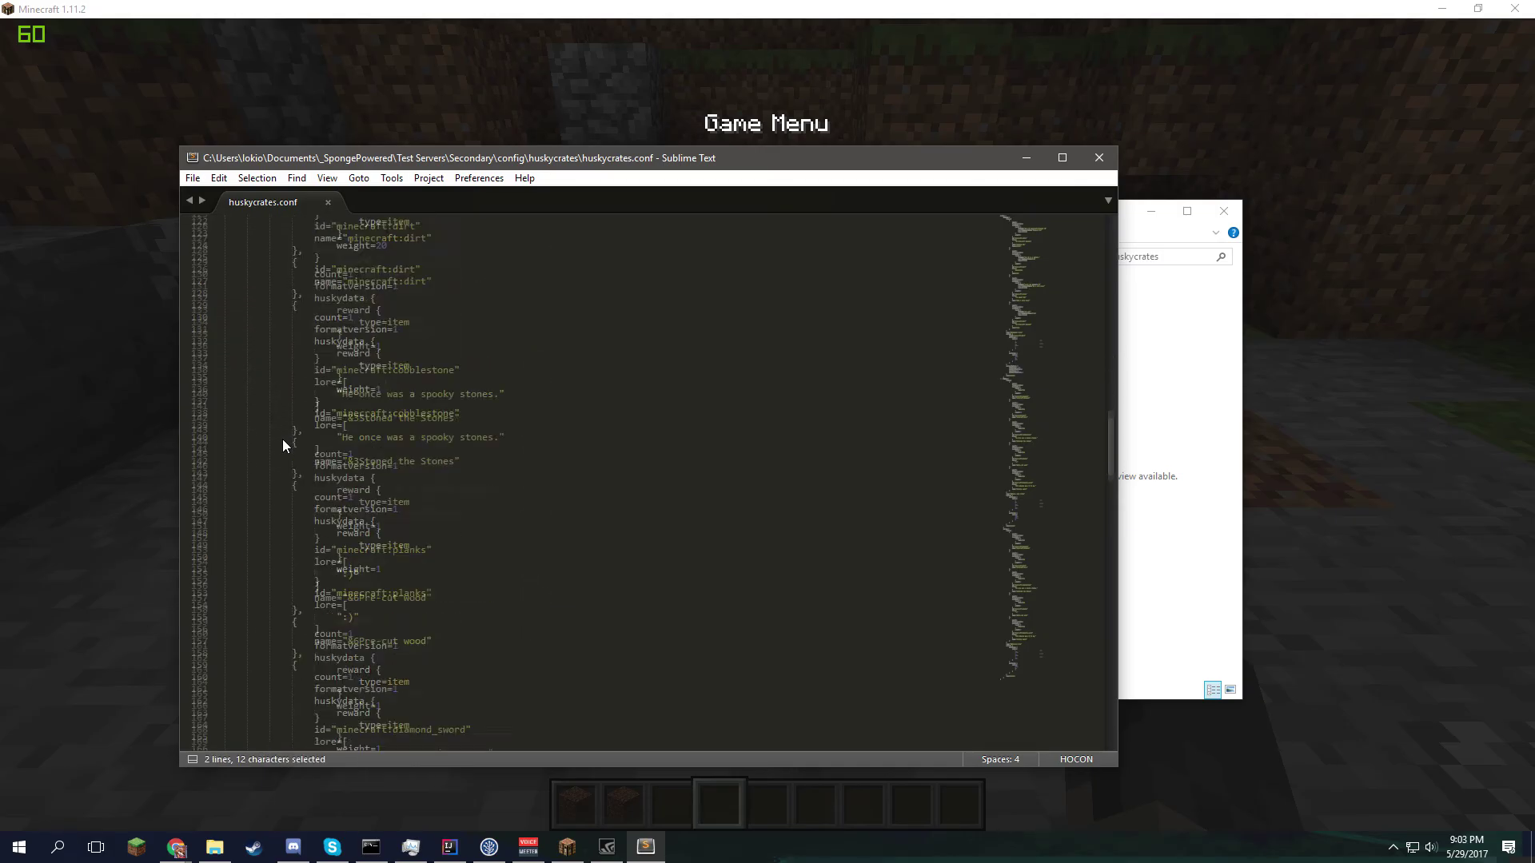
{"action": "left_click", "coordinate": [258, 547]}
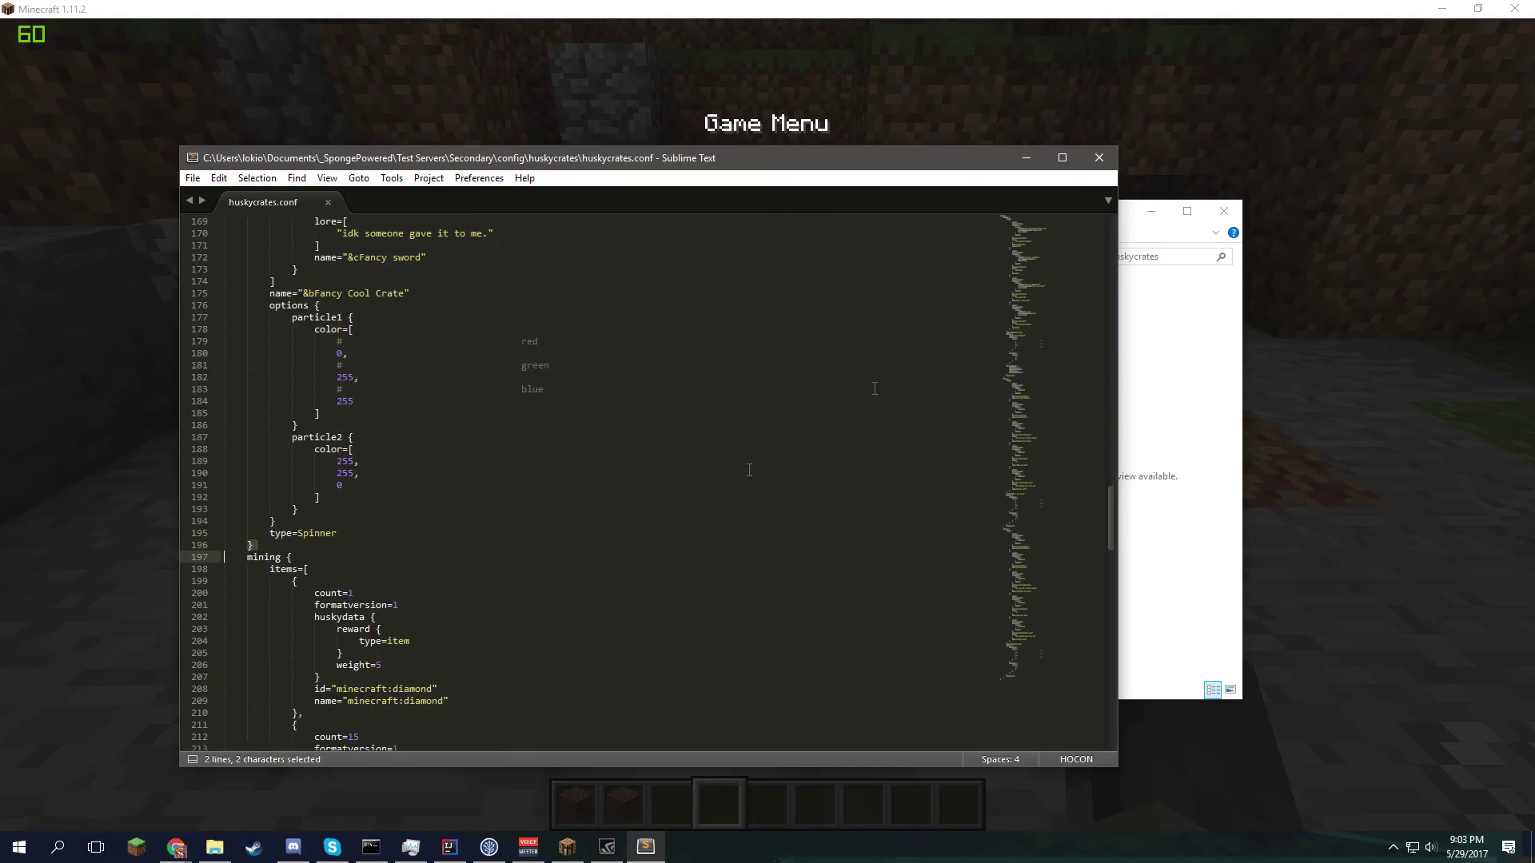
- Switch back to Minecraft, resume the game and get a command crate chest with /crate chest command
{"action": "left_click", "coordinate": [1105, 130]}
{"action": "left_click", "coordinate": [767, 260]}
{"action": "key", "text": "t"}
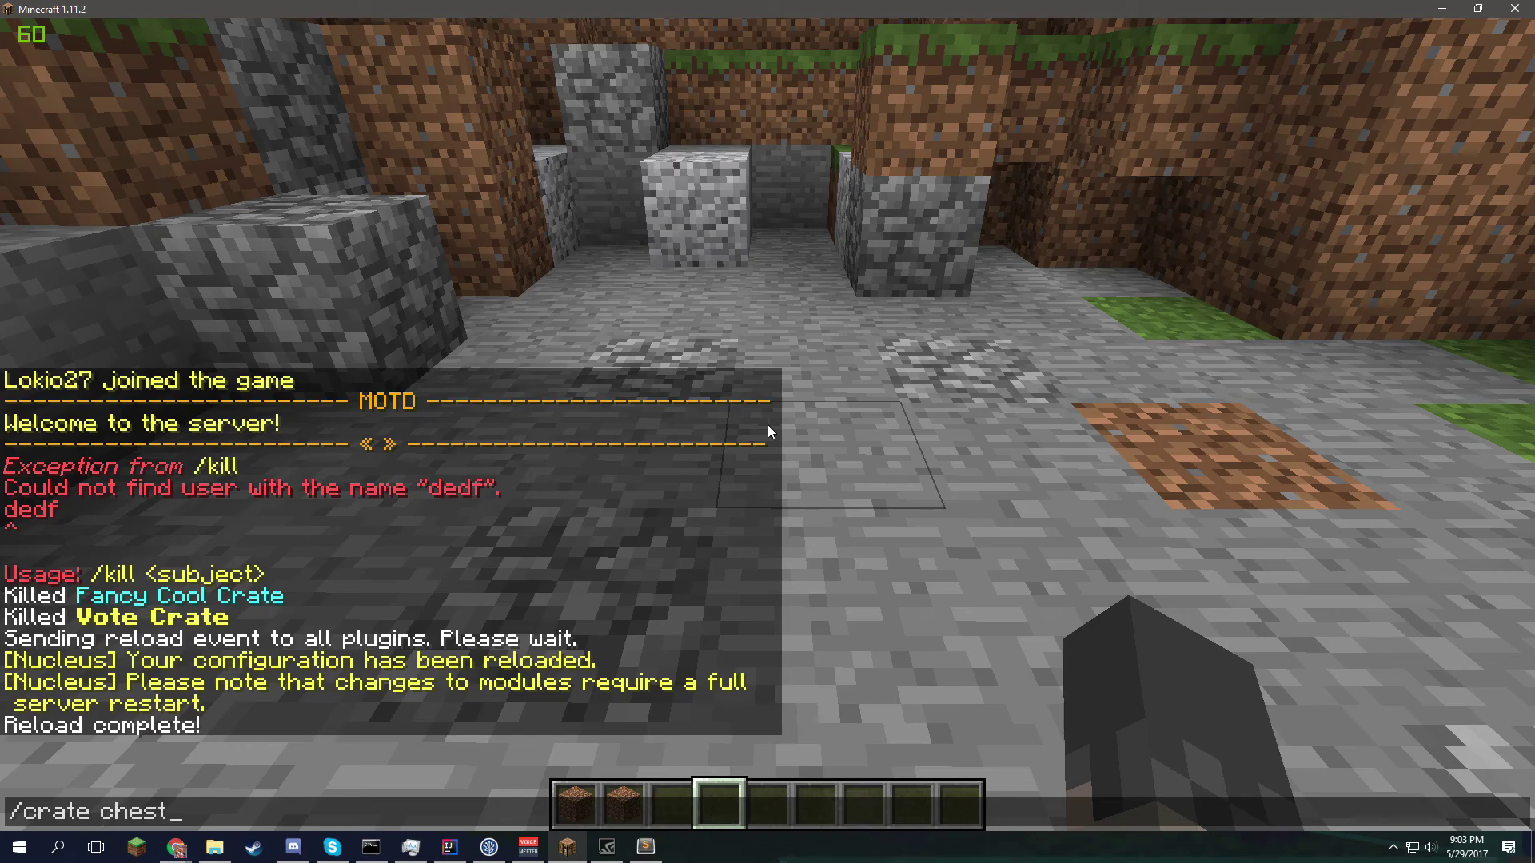
{"action": "type", "text": "d"}
{"action": "key", "text": "Tab"}
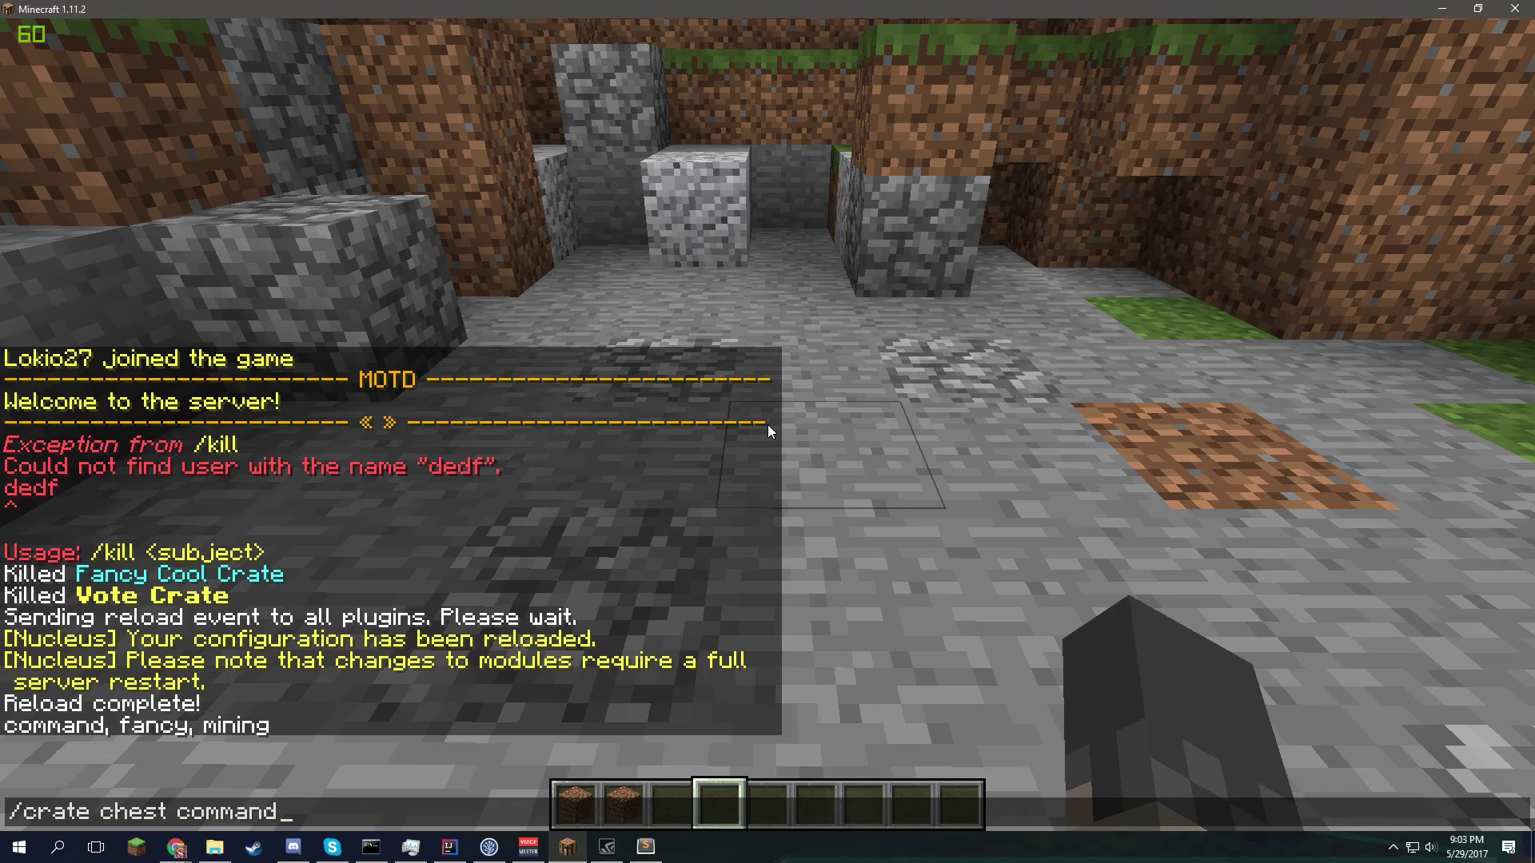
{"action": "key", "text": "Return"}
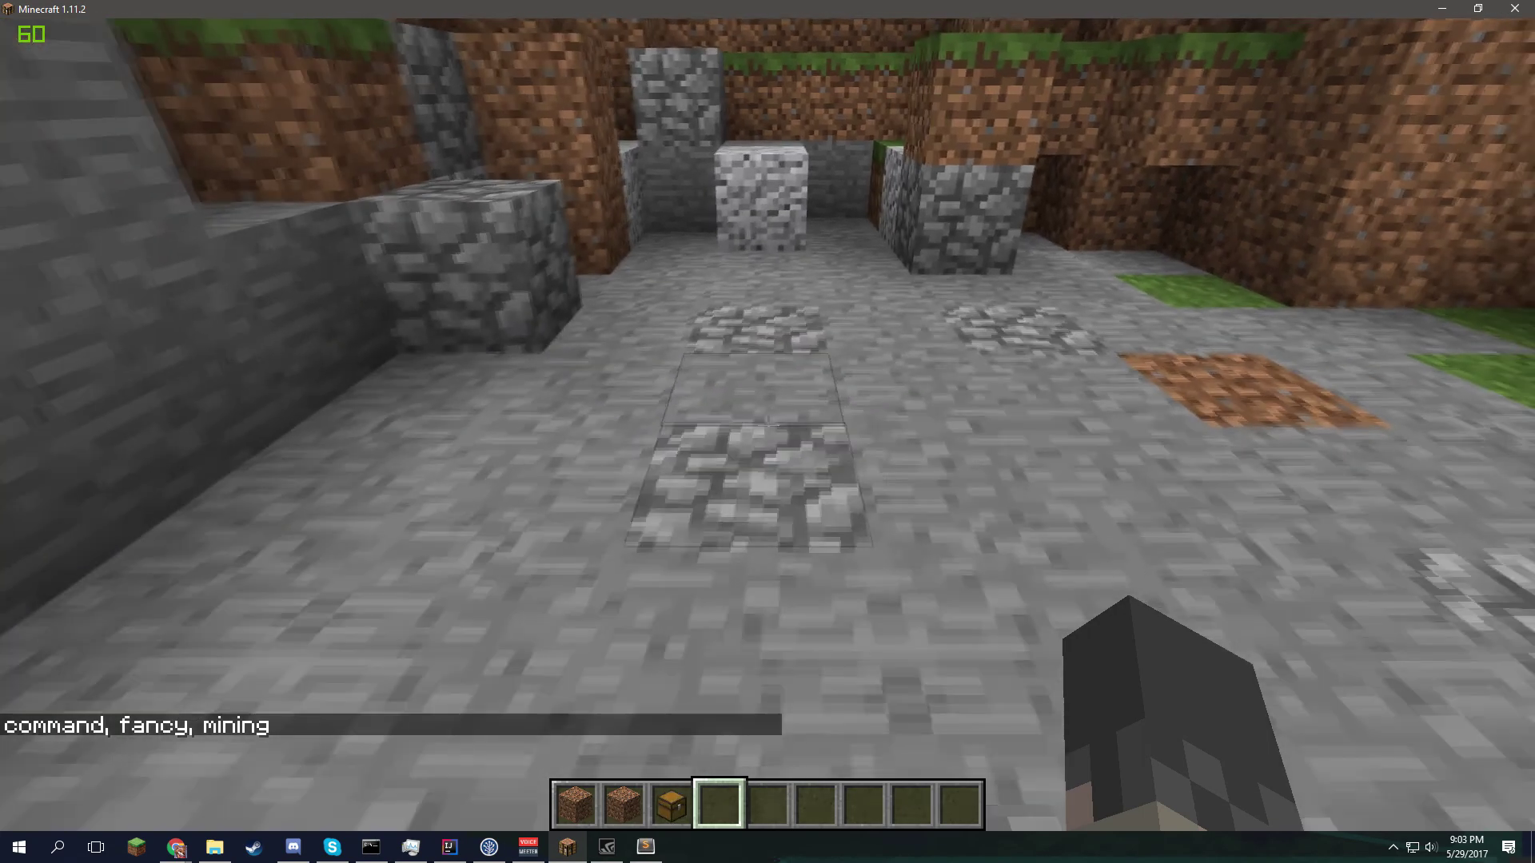
- Get a fancy crate chest with the command /crate chest fancy
{"action": "key", "text": "t"}
{"action": "key", "text": "Up"}
{"action": "type", "text": "f"}
{"action": "key", "text": "Return"}
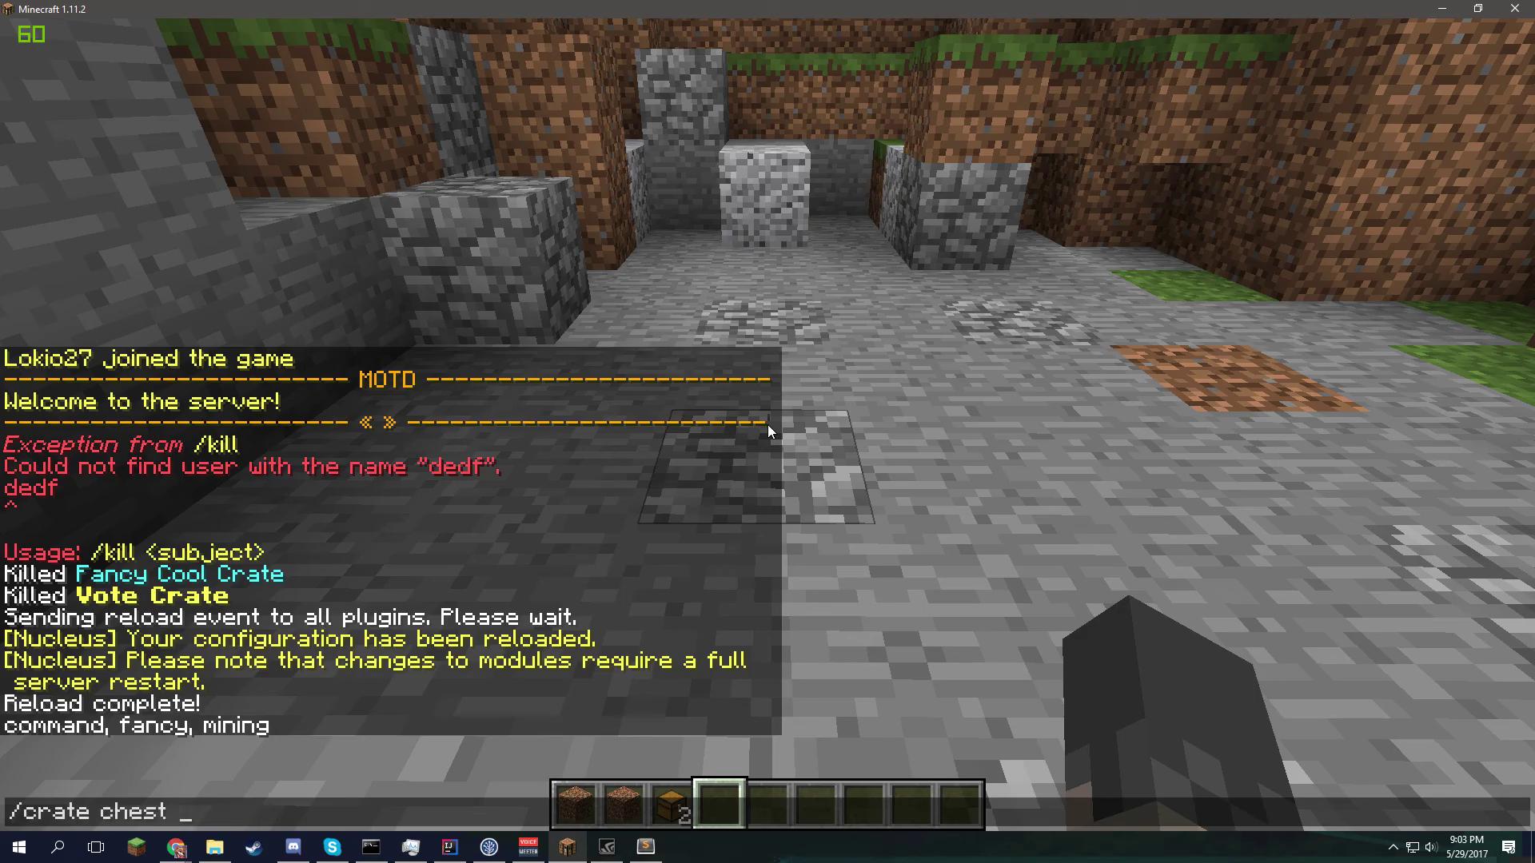
{"action": "key", "text": "Return"}
- Get a mining crate chest with the command /crate chest mining
{"action": "key", "text": "t"}
{"action": "key", "text": "Up"}
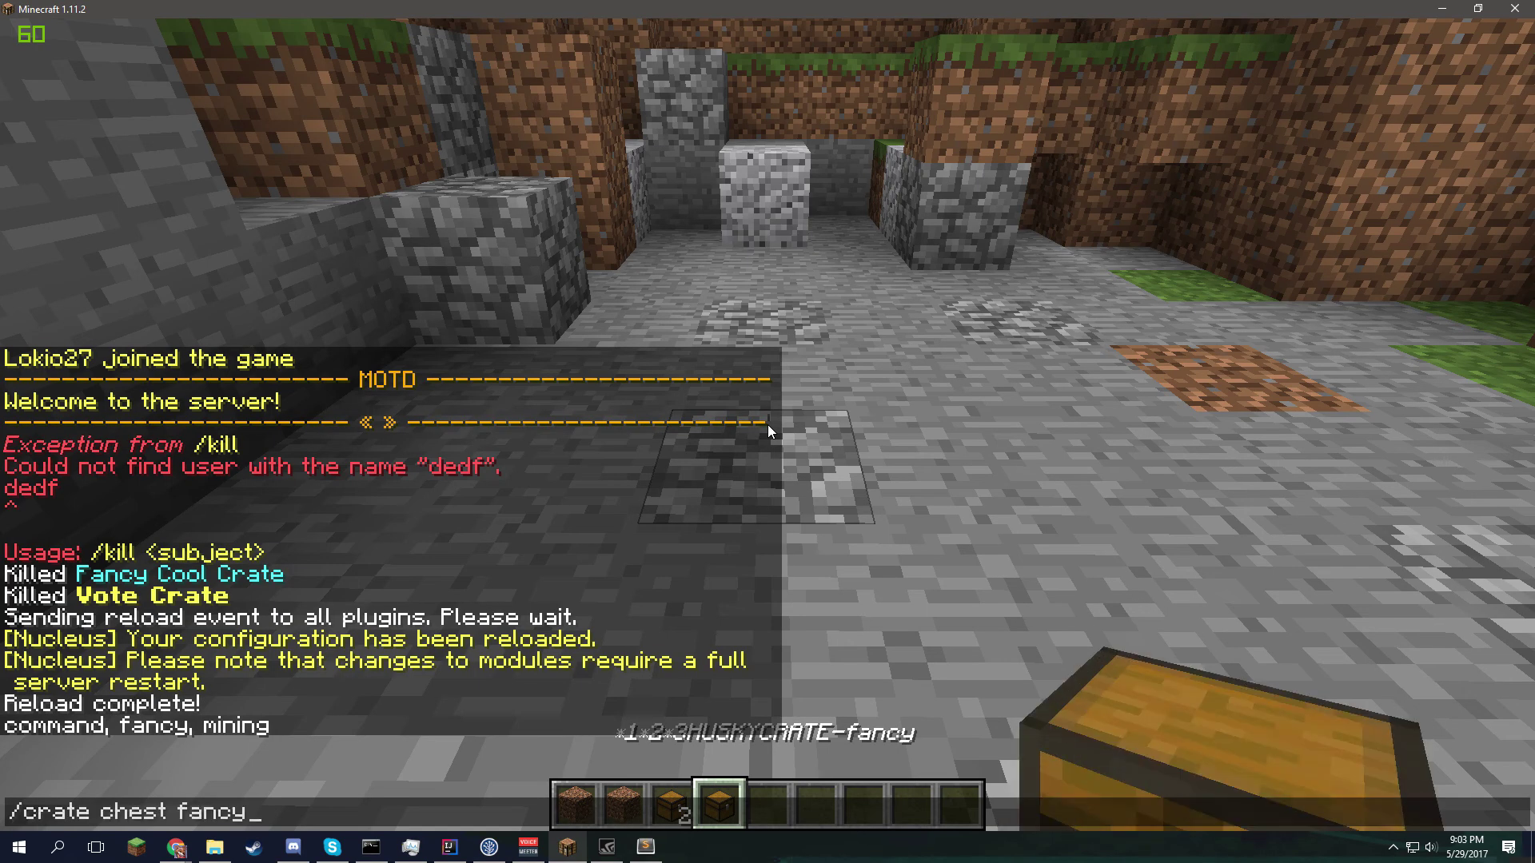
{"action": "key", "text": "BackSpace"}
{"action": "key", "text": "BackSpace"}
{"action": "key", "text": "BackSpace"}
{"action": "key", "text": "BackSpace"}
{"action": "key", "text": "BackSpace"}
{"action": "type", "text": "mining"}
{"action": "key", "text": "Return"}
- Place the command, fancy and mining crate chests side by side in a row on the stone floor
{"action": "key", "text": "3"}
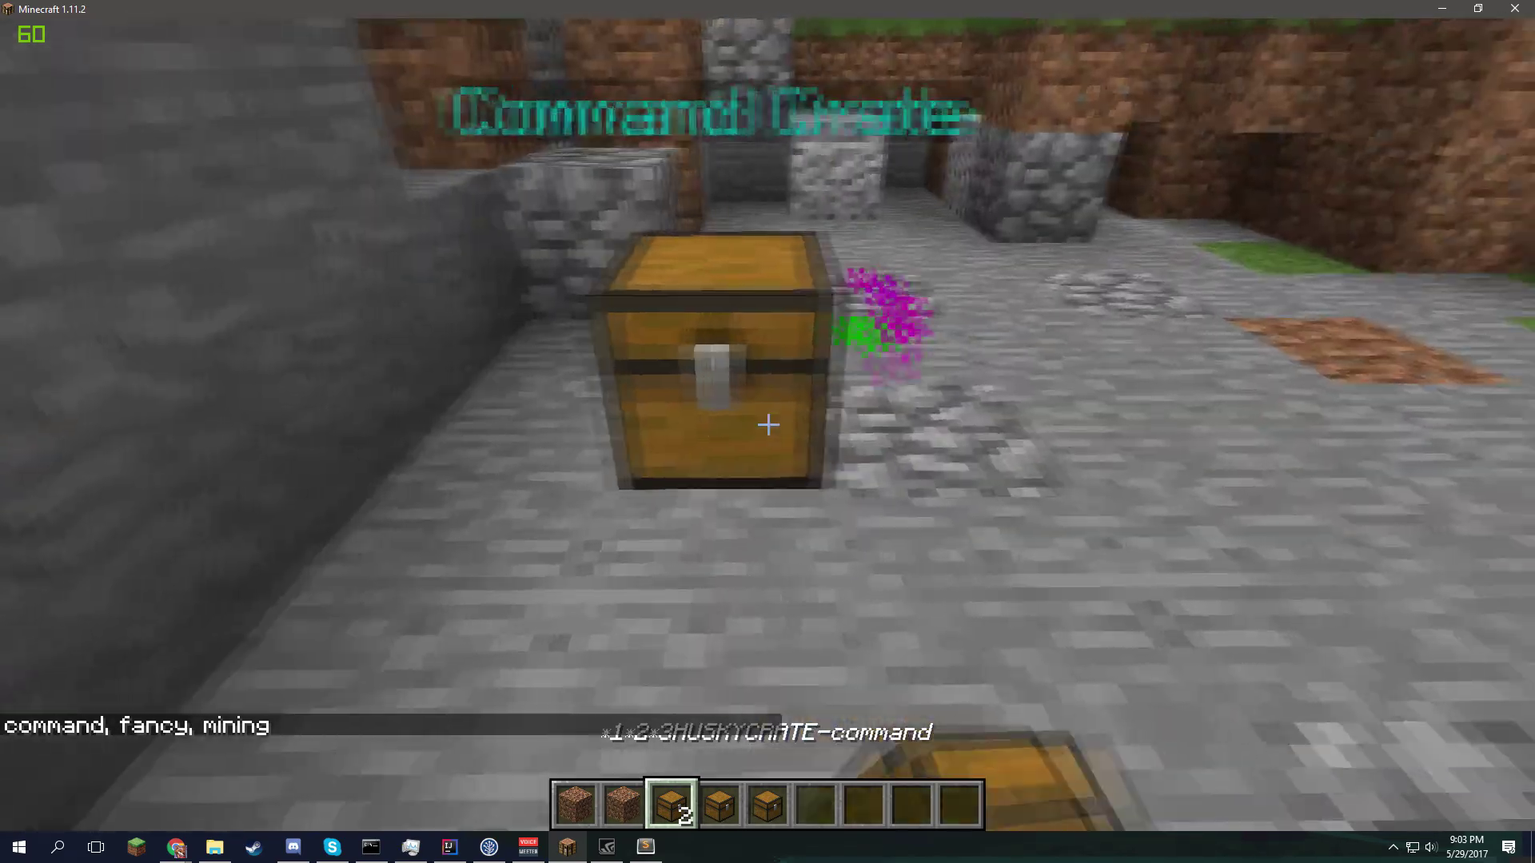
{"action": "key", "text": "4"}
{"action": "right_click", "coordinate": [768, 425]}
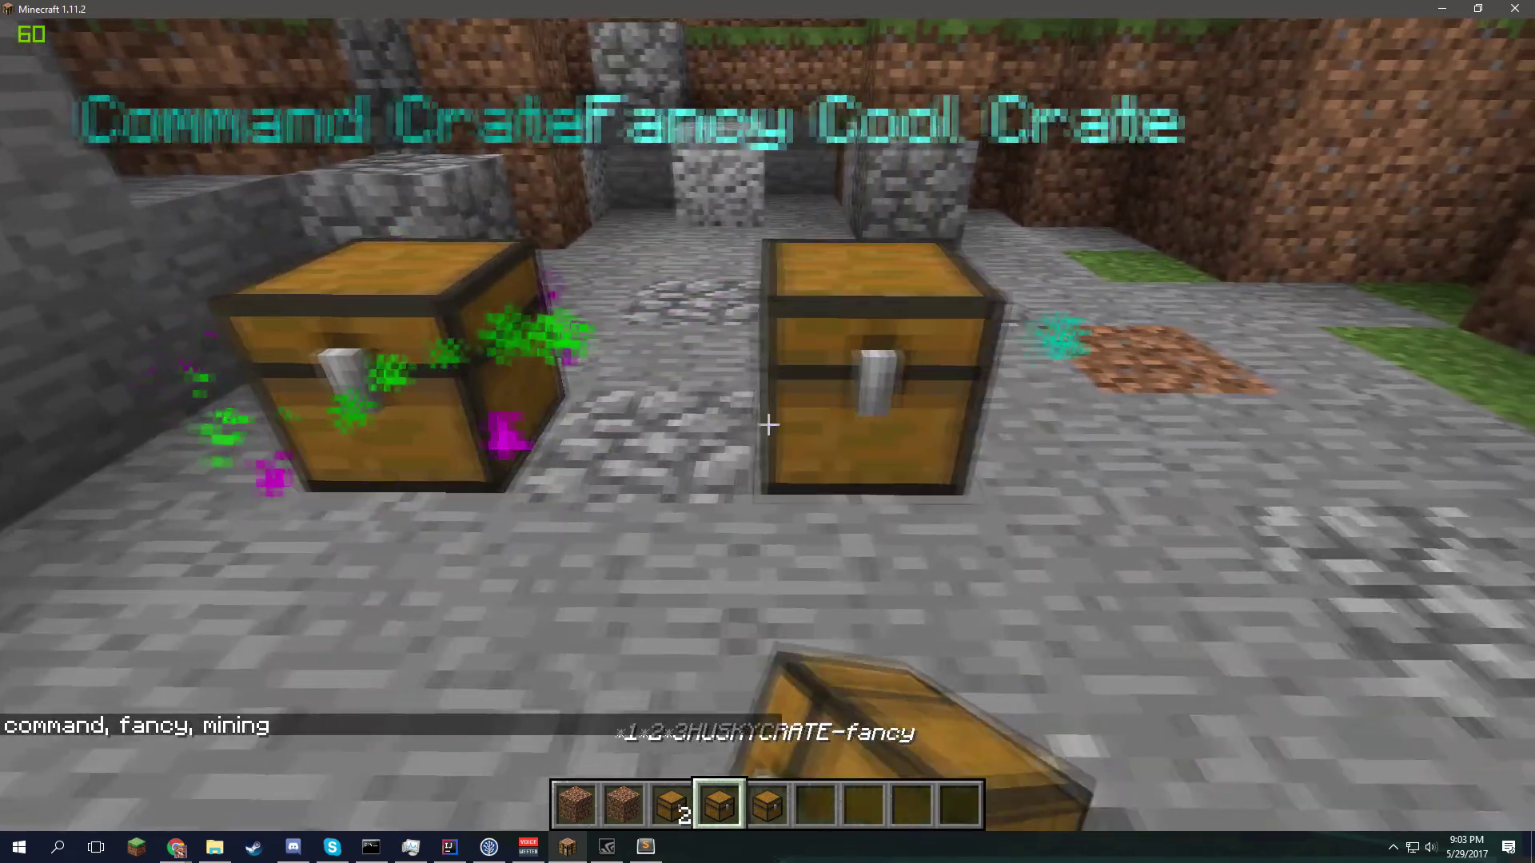
{"action": "key", "text": "5"}
{"action": "right_click", "coordinate": [768, 424]}
{"action": "key", "text": "s"}
{"action": "scroll", "coordinate": [768, 424], "scroll_direction": "down", "scroll_amount": 1}
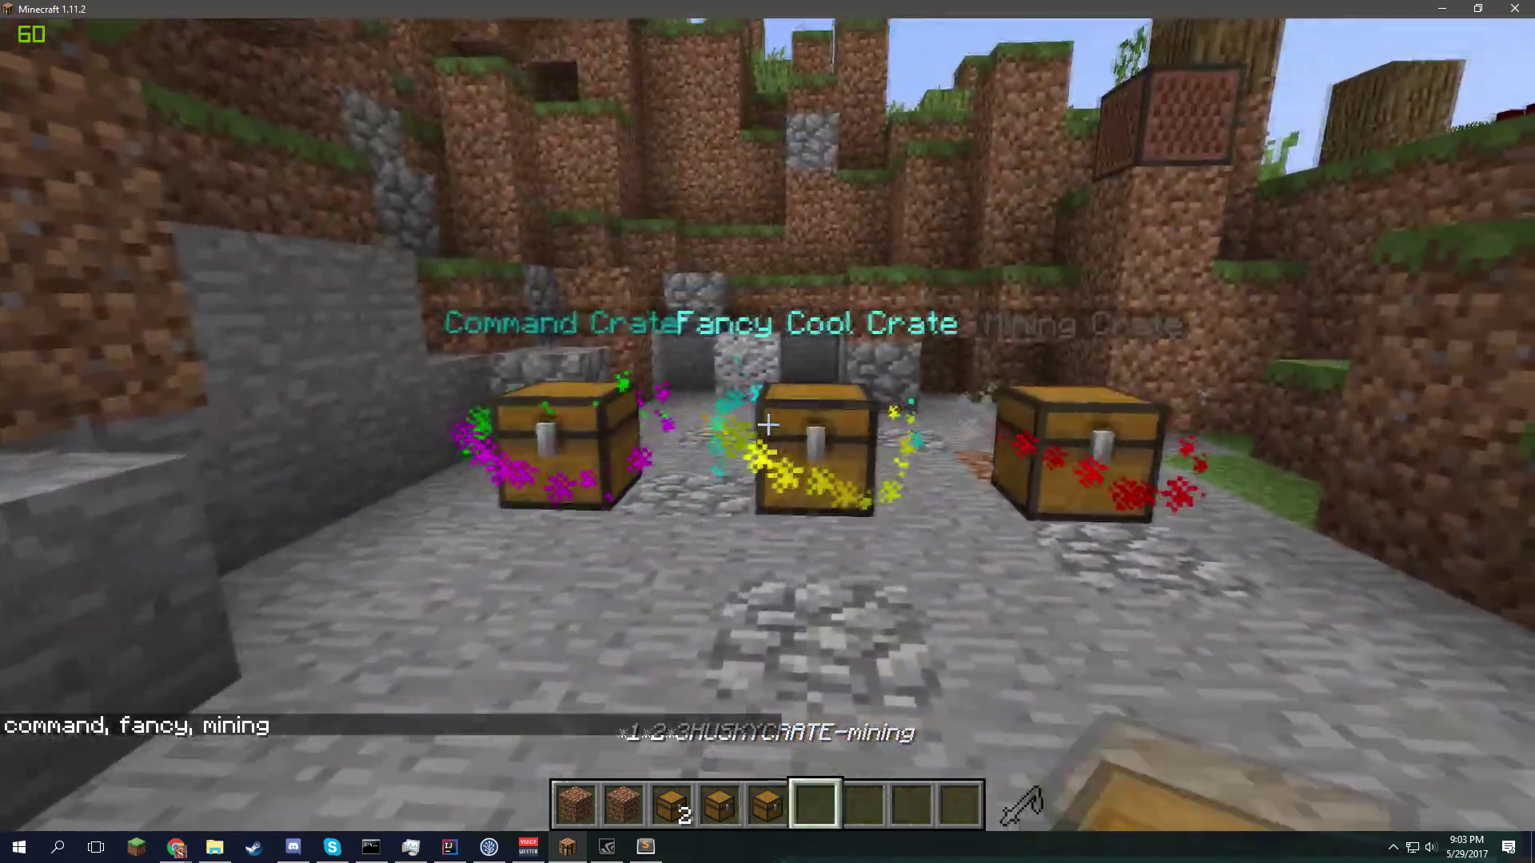
- Run /sponge plugins reload four times in a row to test the placed crates against plugin reloads
{"action": "key", "text": "t"}
{"action": "key", "text": "Up"}
{"action": "key", "text": "Up"}
{"action": "key", "text": "Up"}
{"action": "key", "text": "Up"}
{"action": "key", "text": "Up"}
{"action": "key", "text": "Up"}
{"action": "key", "text": "Up"}
{"action": "key", "text": "Down"}
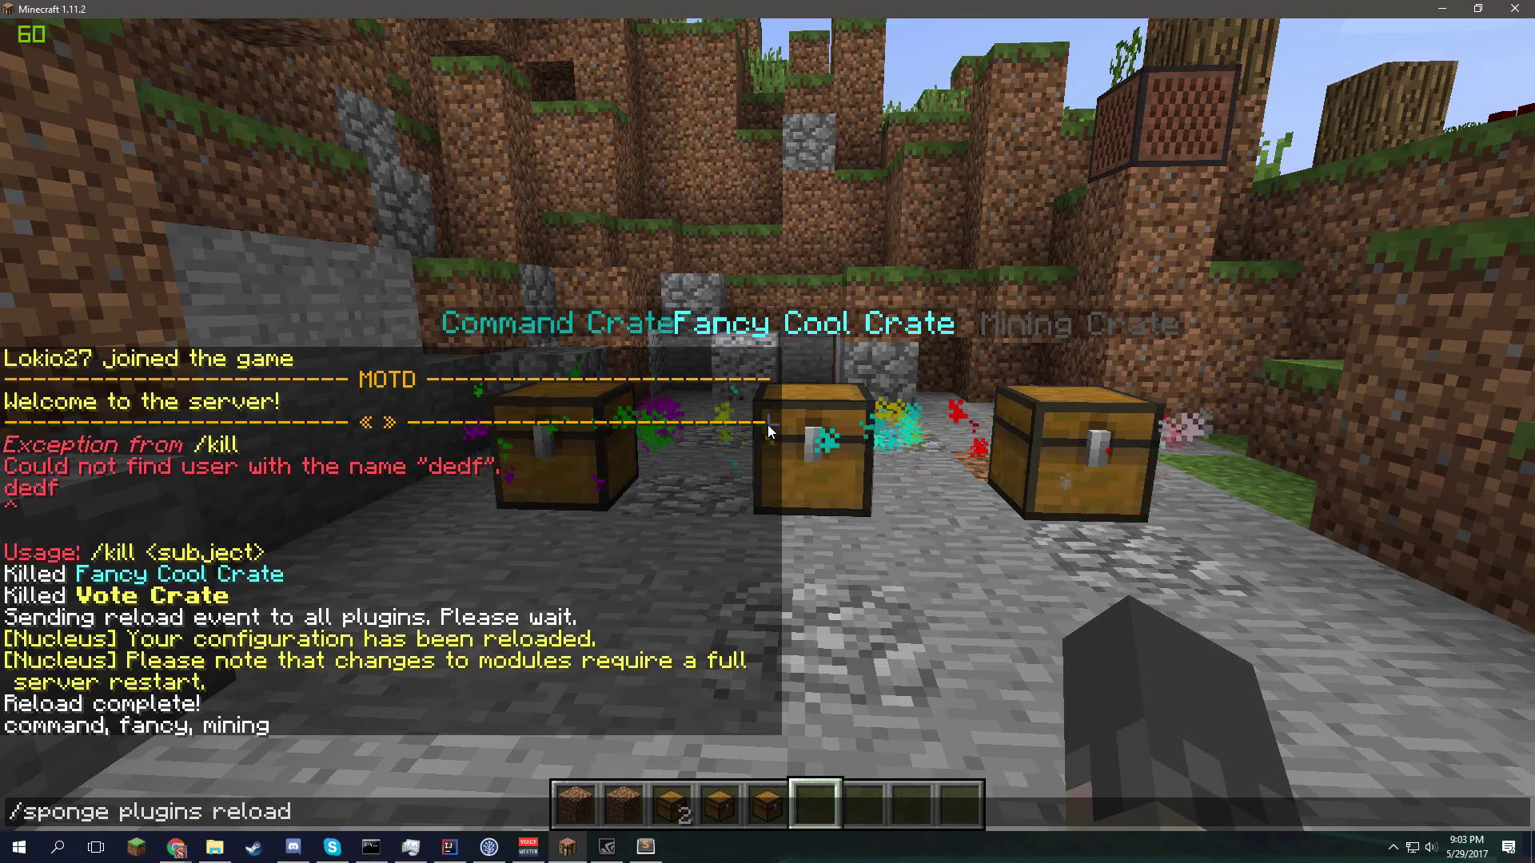
{"action": "key", "text": "Return"}
{"action": "key", "text": "t"}
{"action": "key", "text": "Up"}
{"action": "key", "text": "Return"}
{"action": "key", "text": "t"}
{"action": "key", "text": "Up"}
{"action": "key", "text": "Return"}
{"action": "key", "text": "t"}
{"action": "key", "text": "Up"}
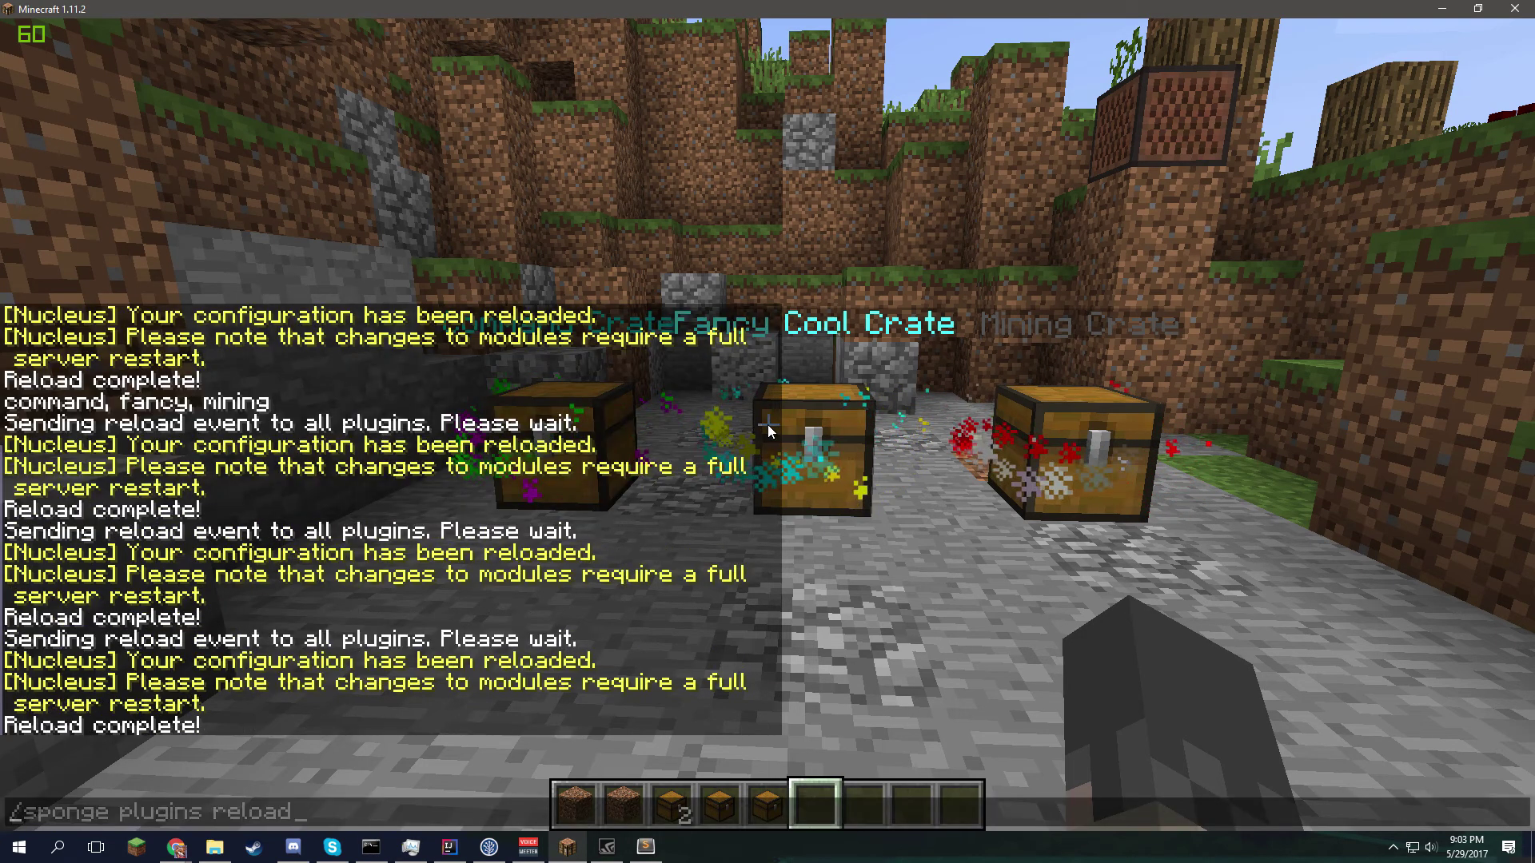
{"action": "key", "text": "Return"}
- Walk around the three placed crates and inspect their floating labels and particles
{"action": "key", "text": "t"}
{"action": "key", "text": "Escape"}
{"action": "key", "text": "w"}
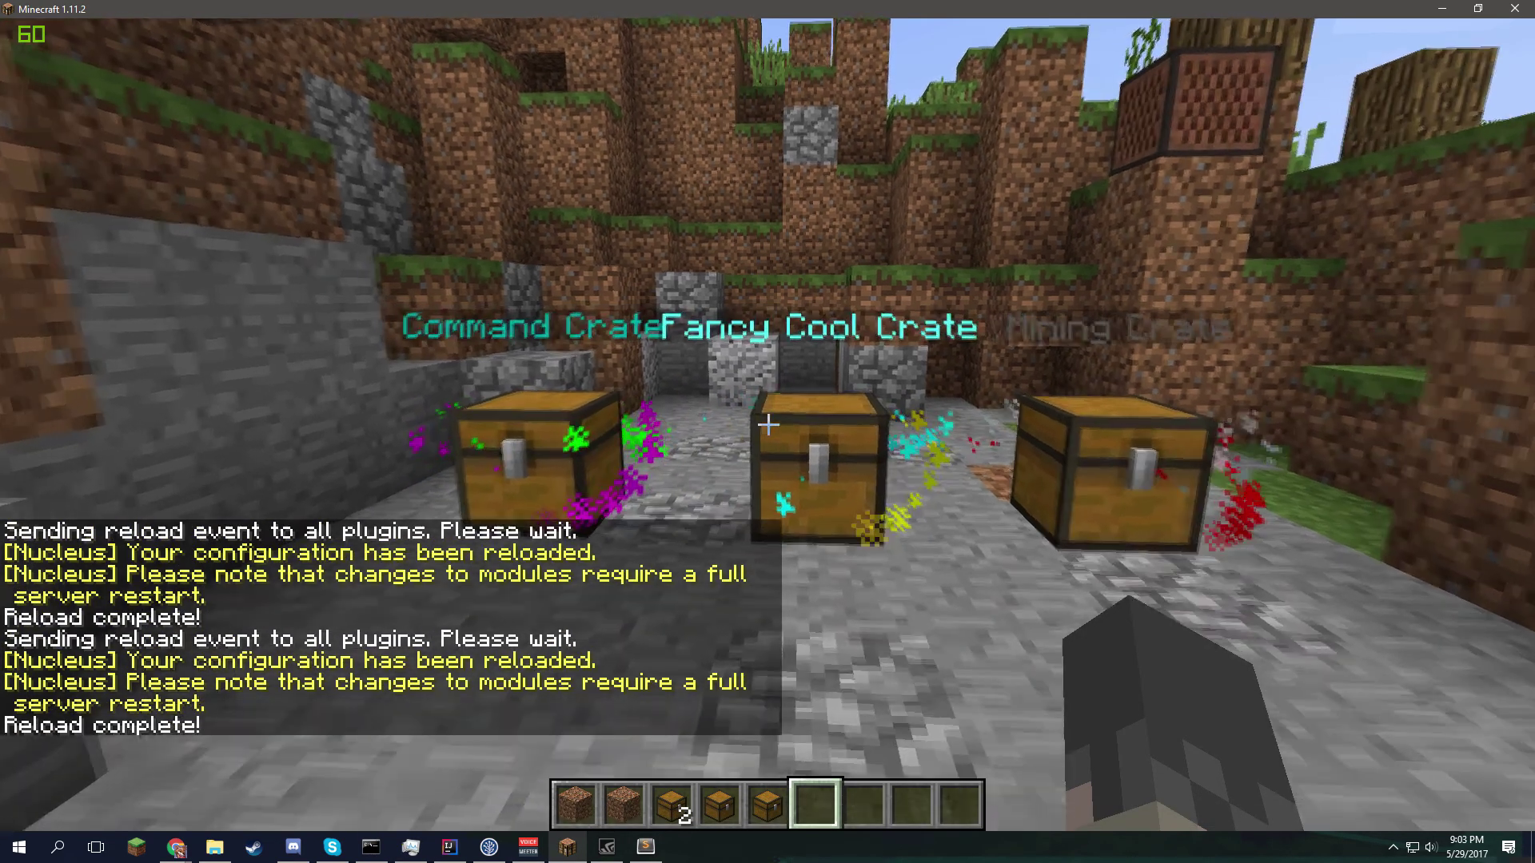
{"action": "key", "text": "a"}
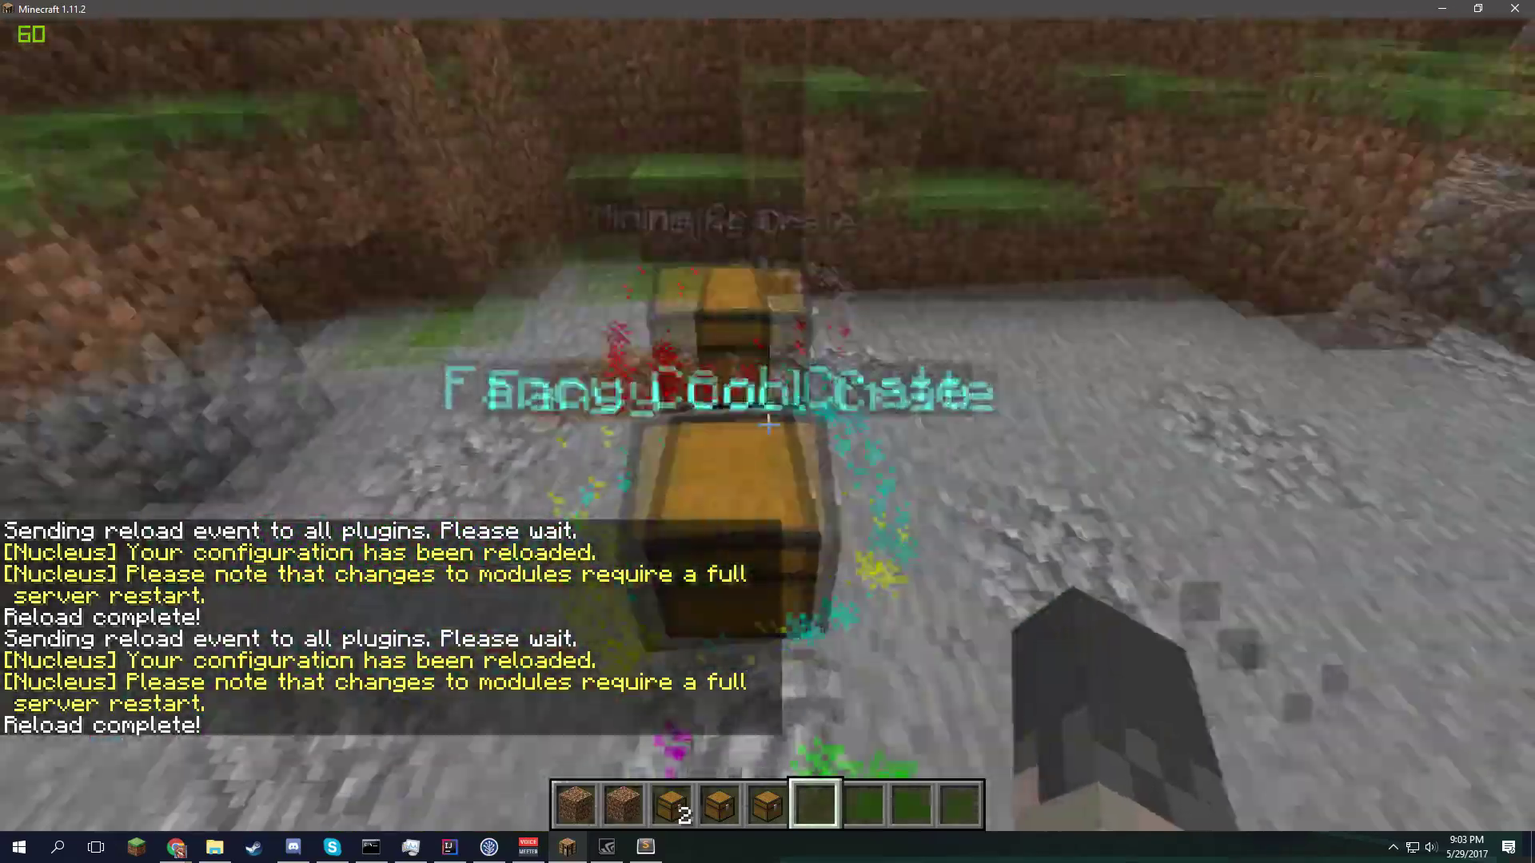
{"action": "key", "text": "w"}
{"action": "key", "text": "w"}
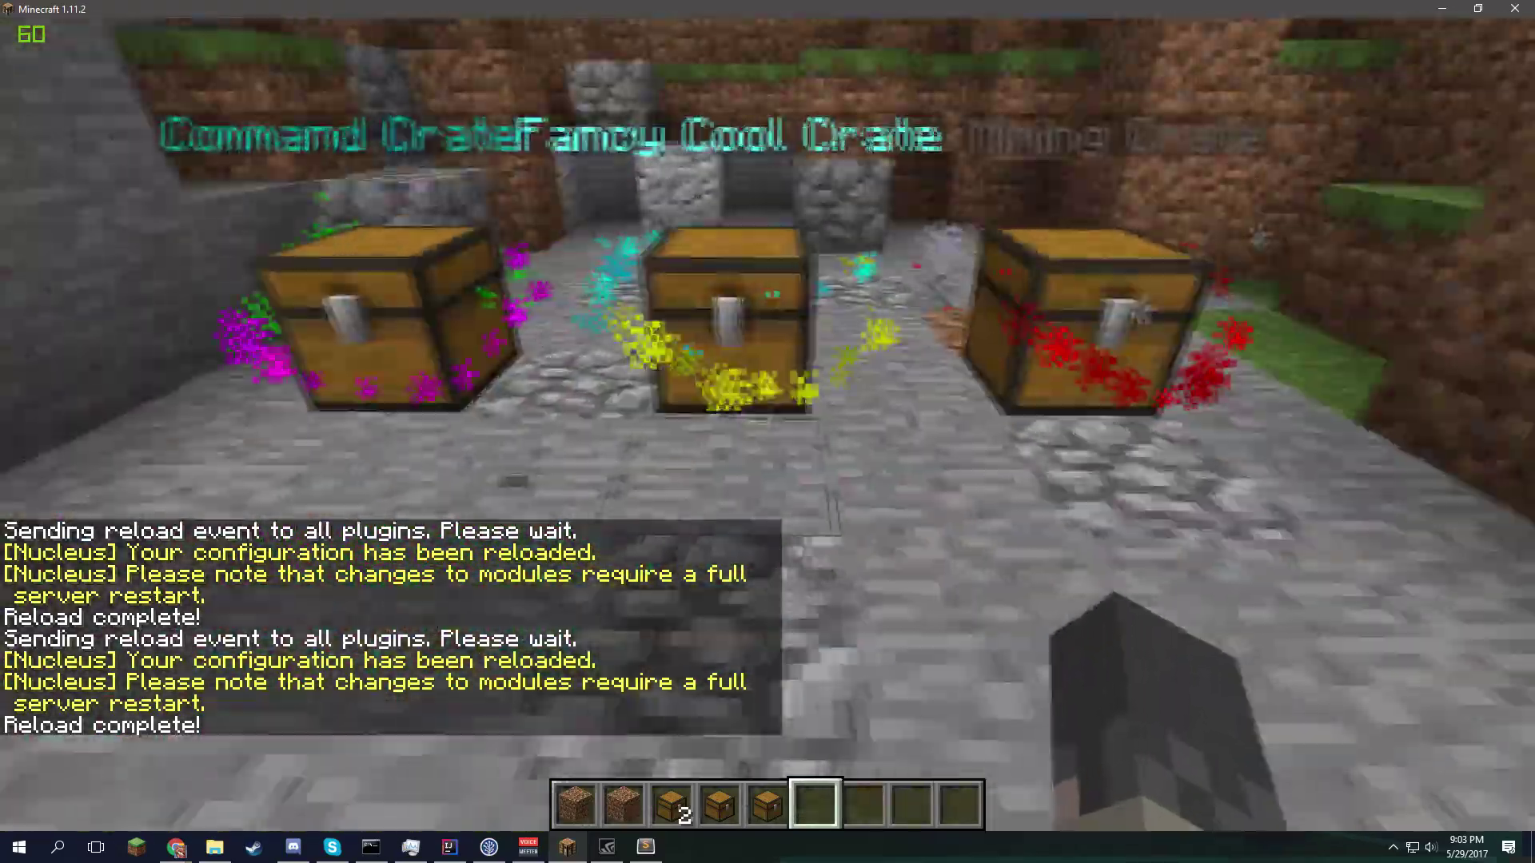
{"action": "key", "text": "s"}
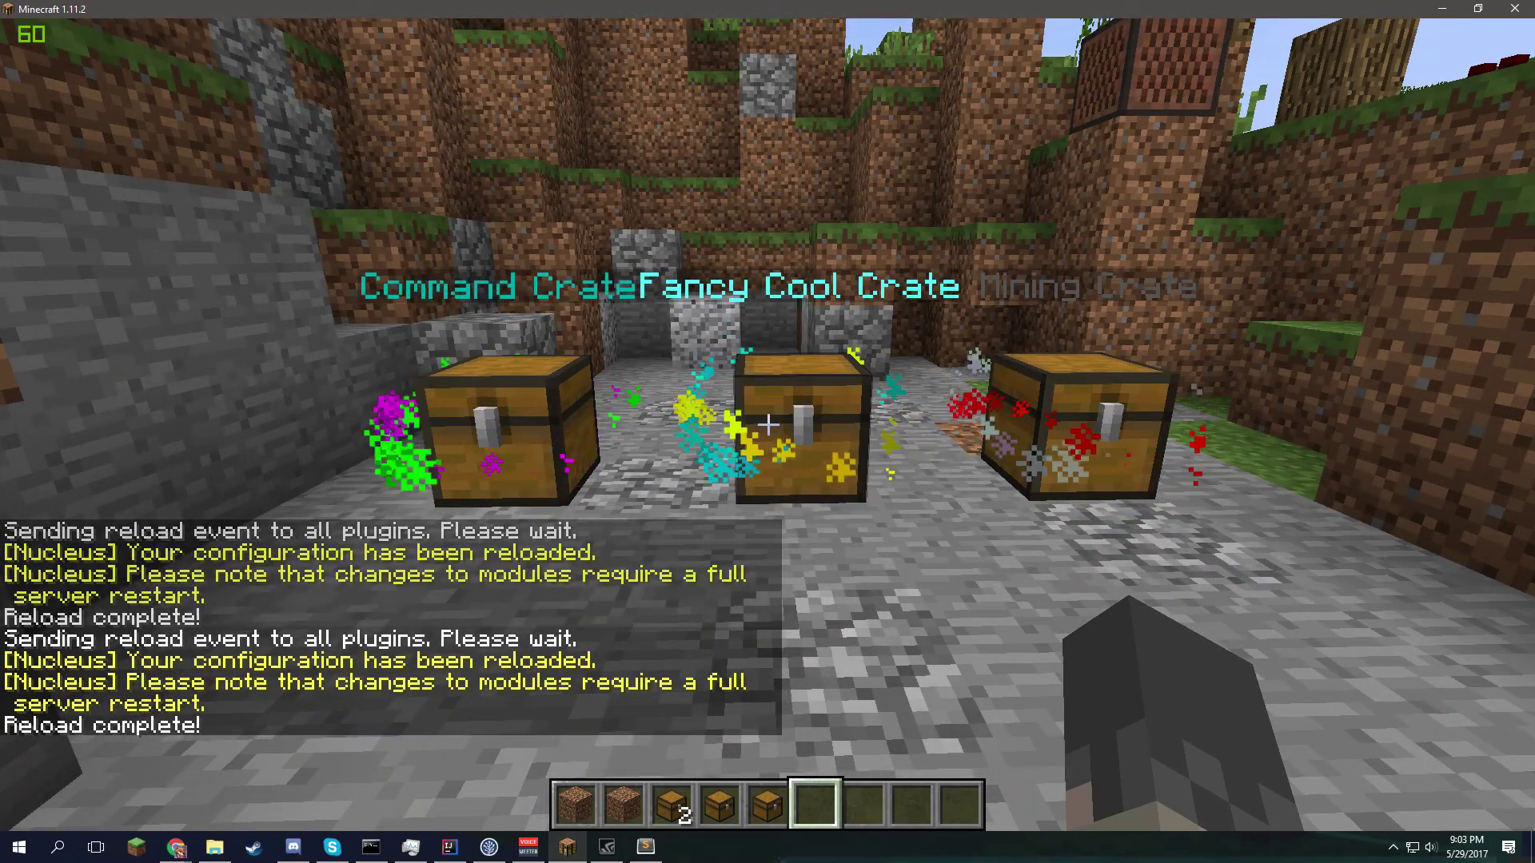
- Try to open the command, fancy and mining crates one after another without holding a key
{"action": "key", "text": "a"}
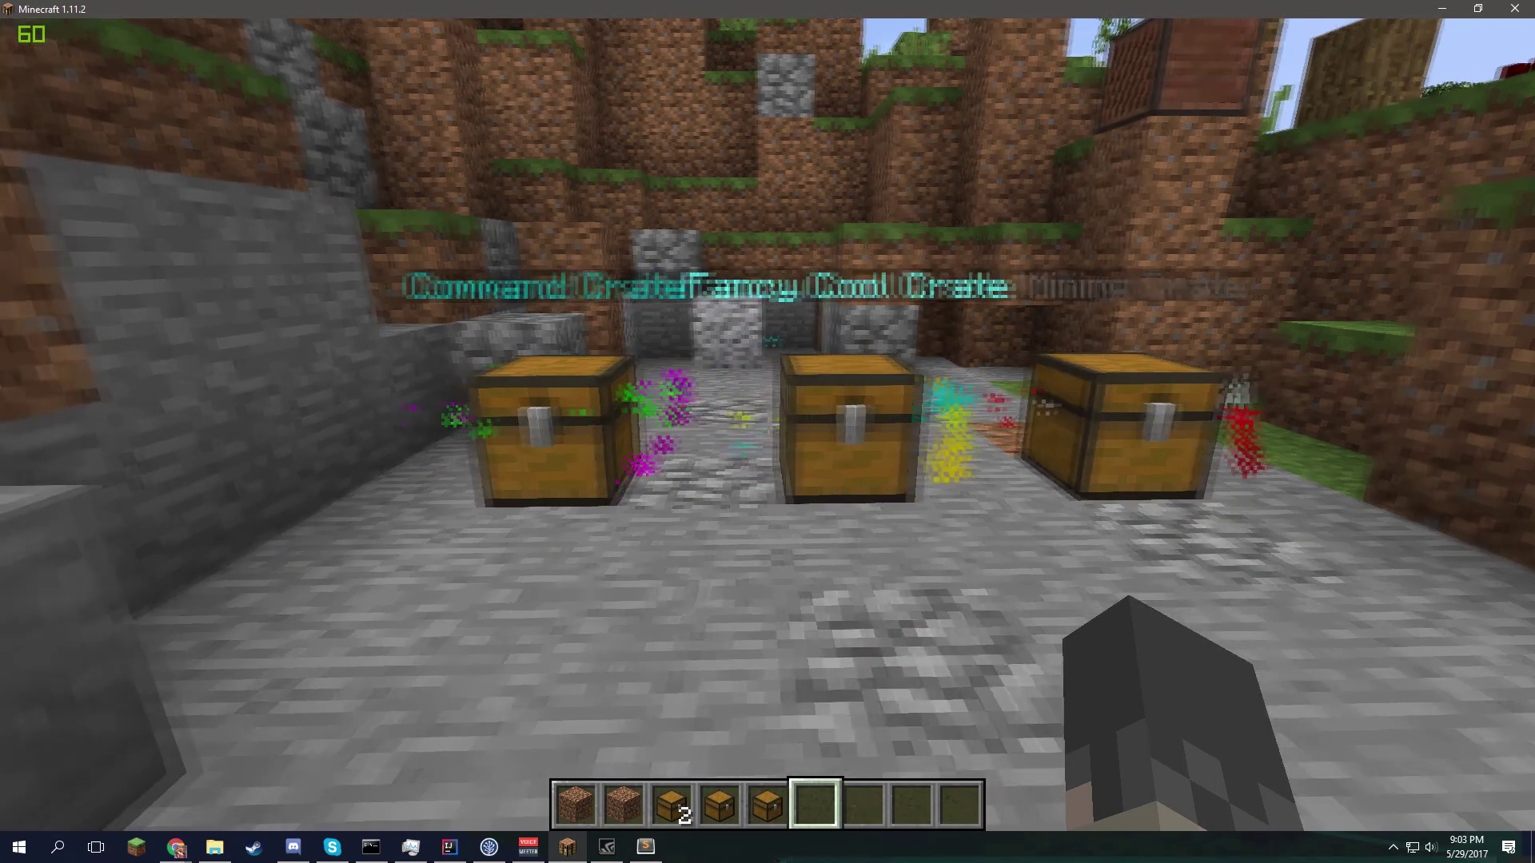
{"action": "key", "text": "w"}
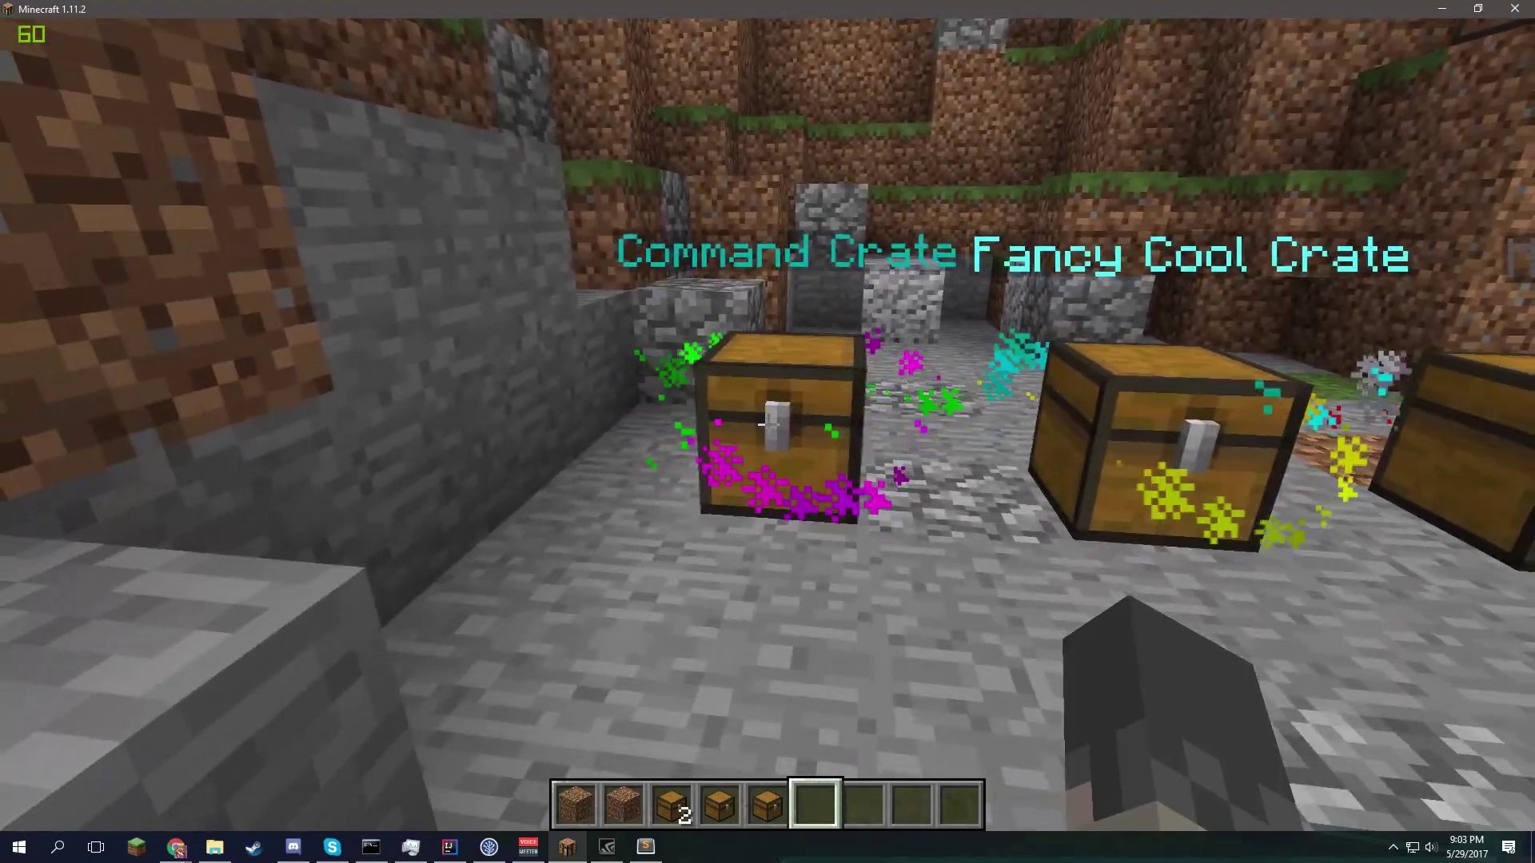
{"action": "right_click", "coordinate": [767, 423]}
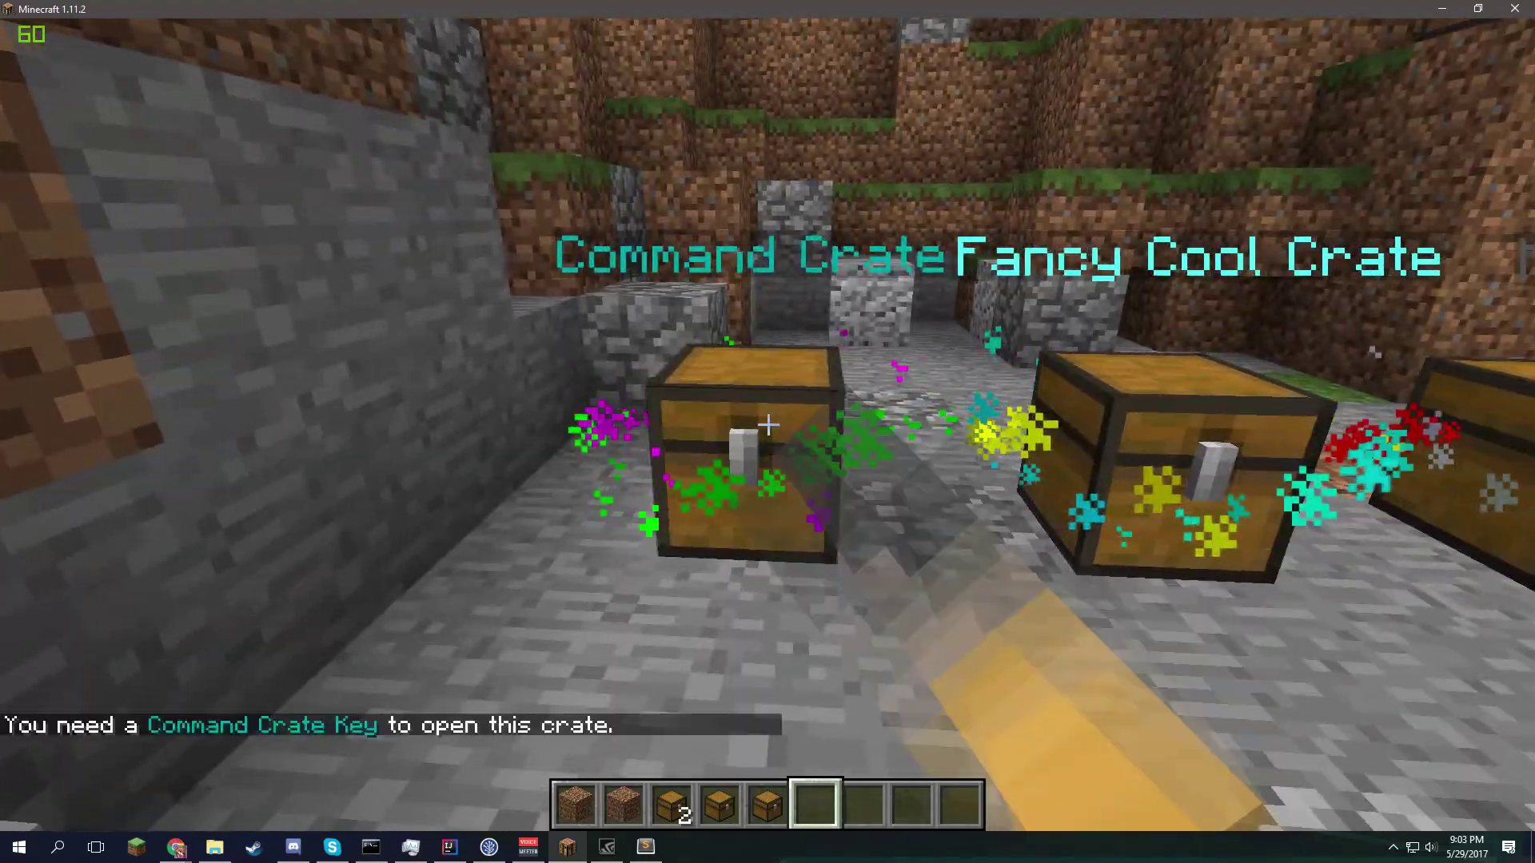
{"action": "key", "text": "d"}
{"action": "right_click", "coordinate": [767, 423]}
{"action": "key", "text": "d"}
{"action": "right_click", "coordinate": [767, 424]}
{"action": "key", "text": "s"}
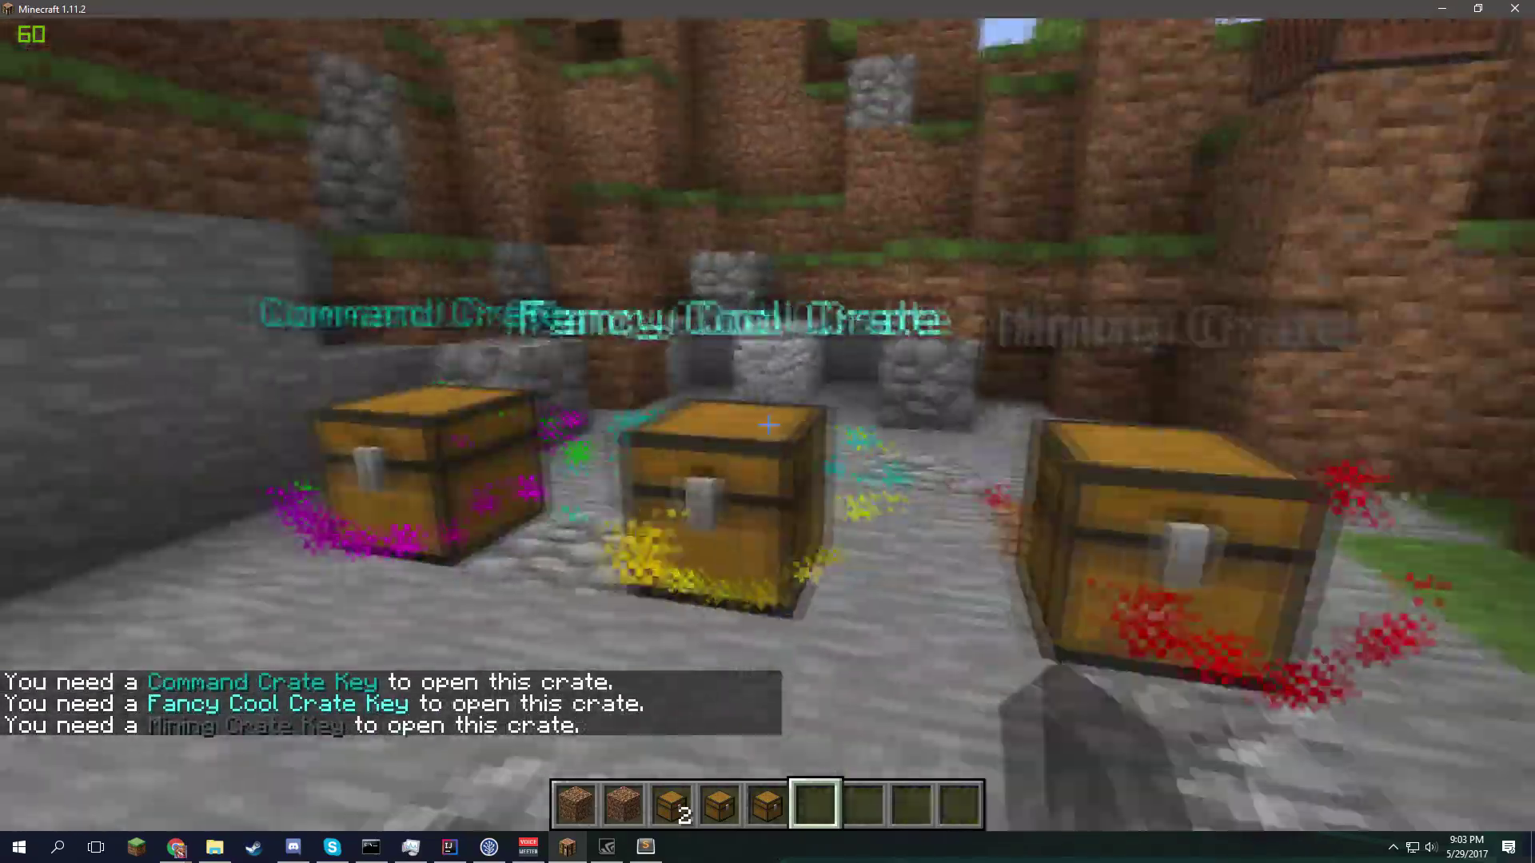
{"action": "key", "text": "a"}
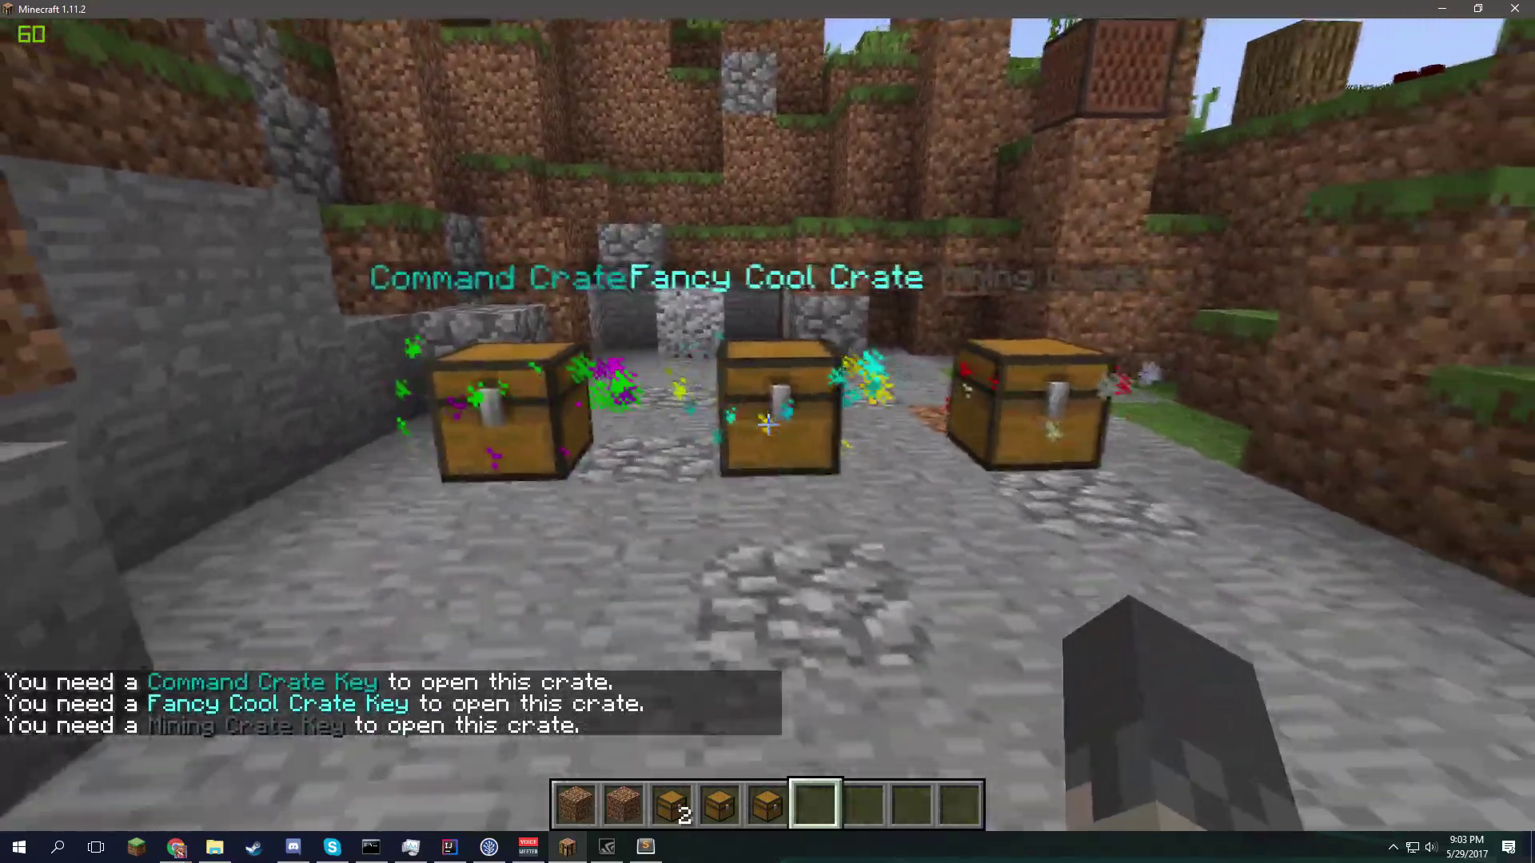
- Clear the player's inventory with the /clear command
{"action": "key", "text": "slash"}
{"action": "type", "text": "clear"}
{"action": "key", "text": "Return"}
- Get a command crate key with the command /crate key command
{"action": "key", "text": "slash"}
{"action": "type", "text": "crate"}
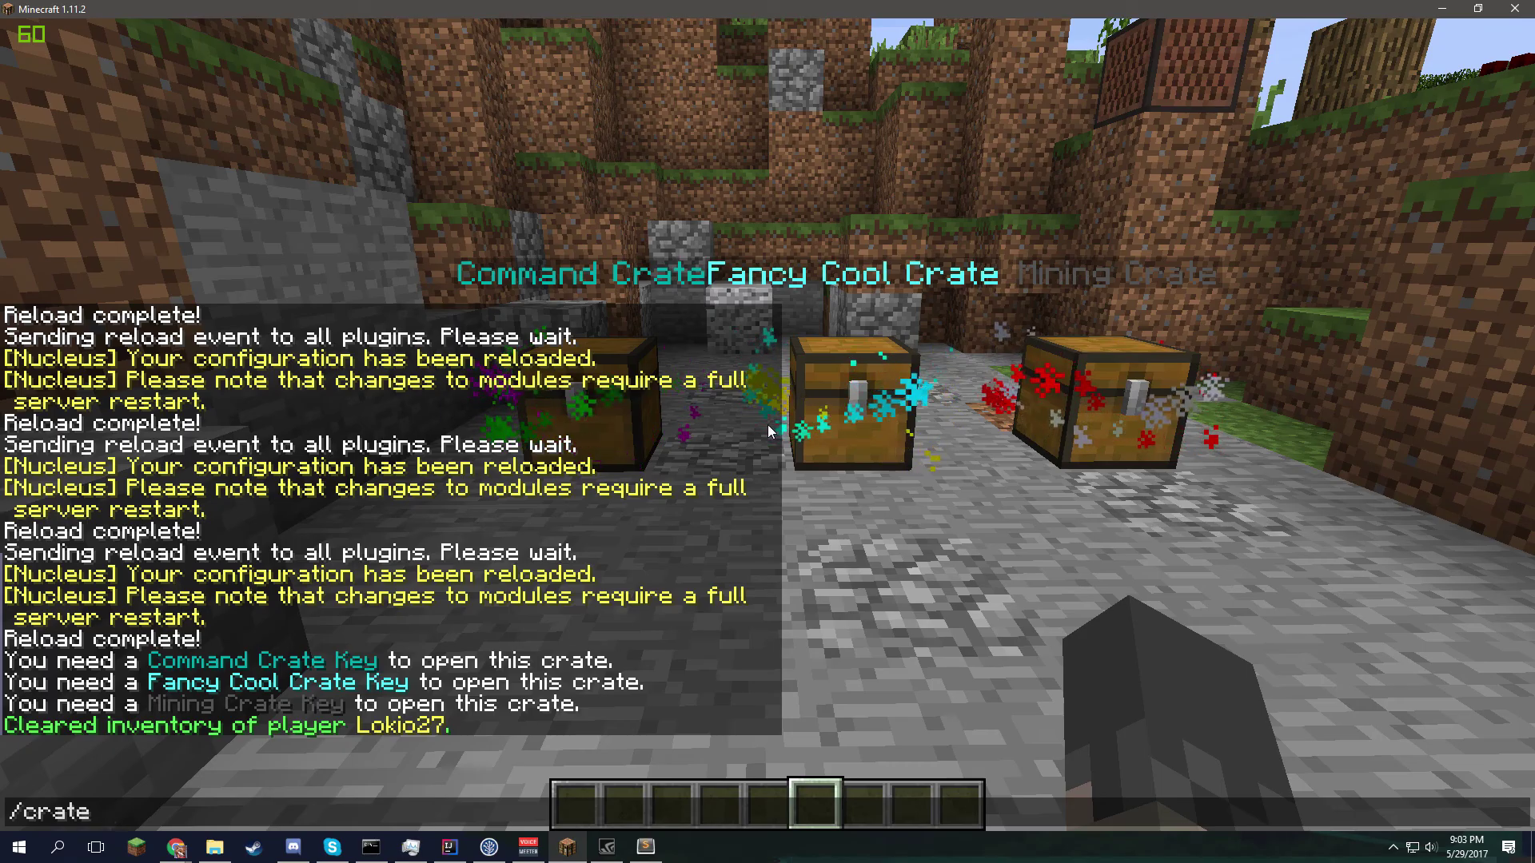
{"action": "type", "text": " key"}
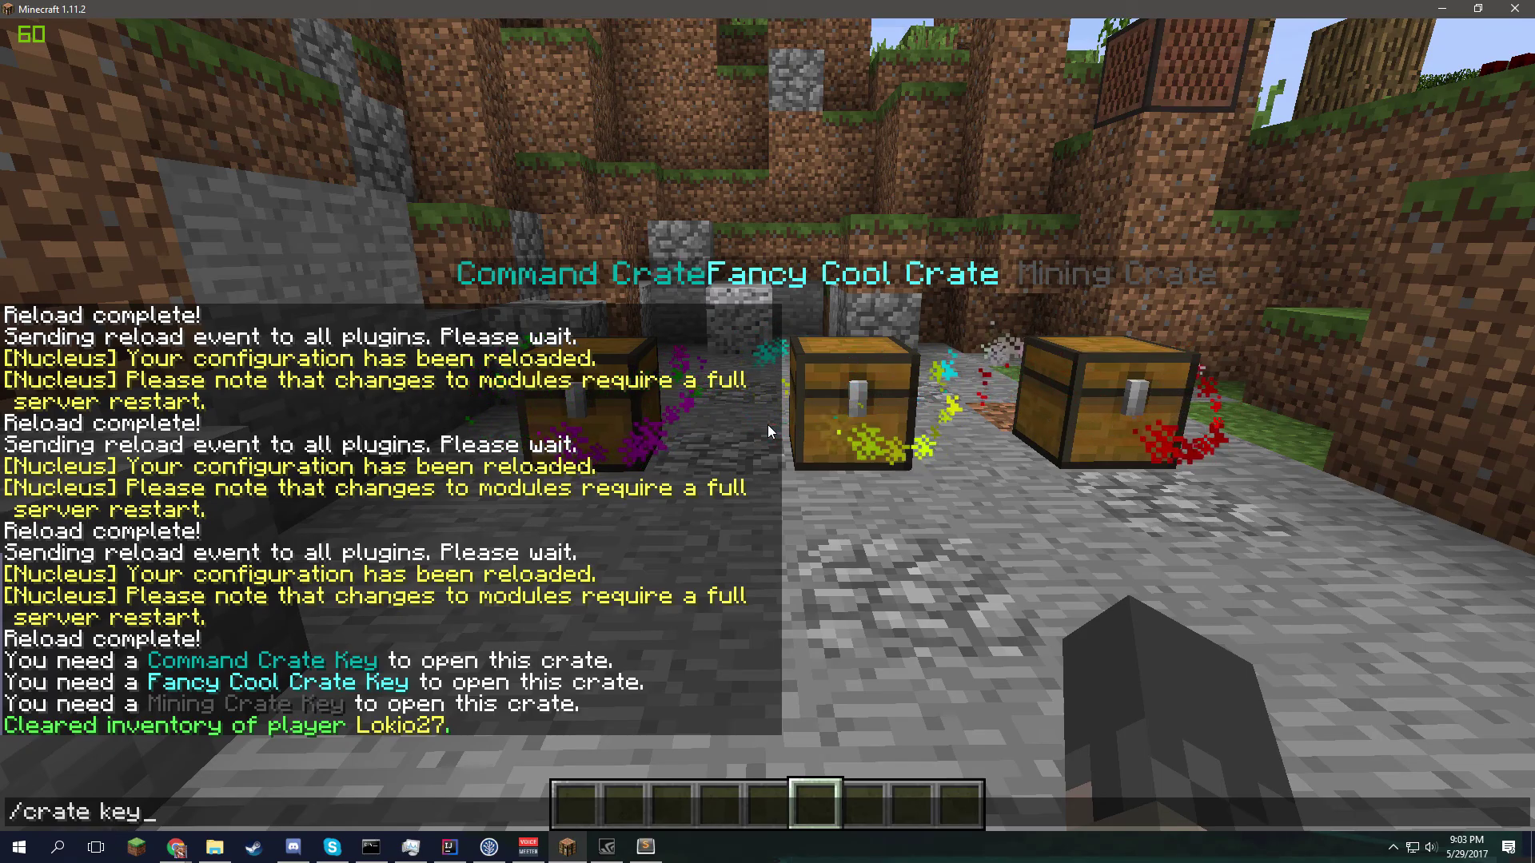
{"action": "type", "text": " command"}
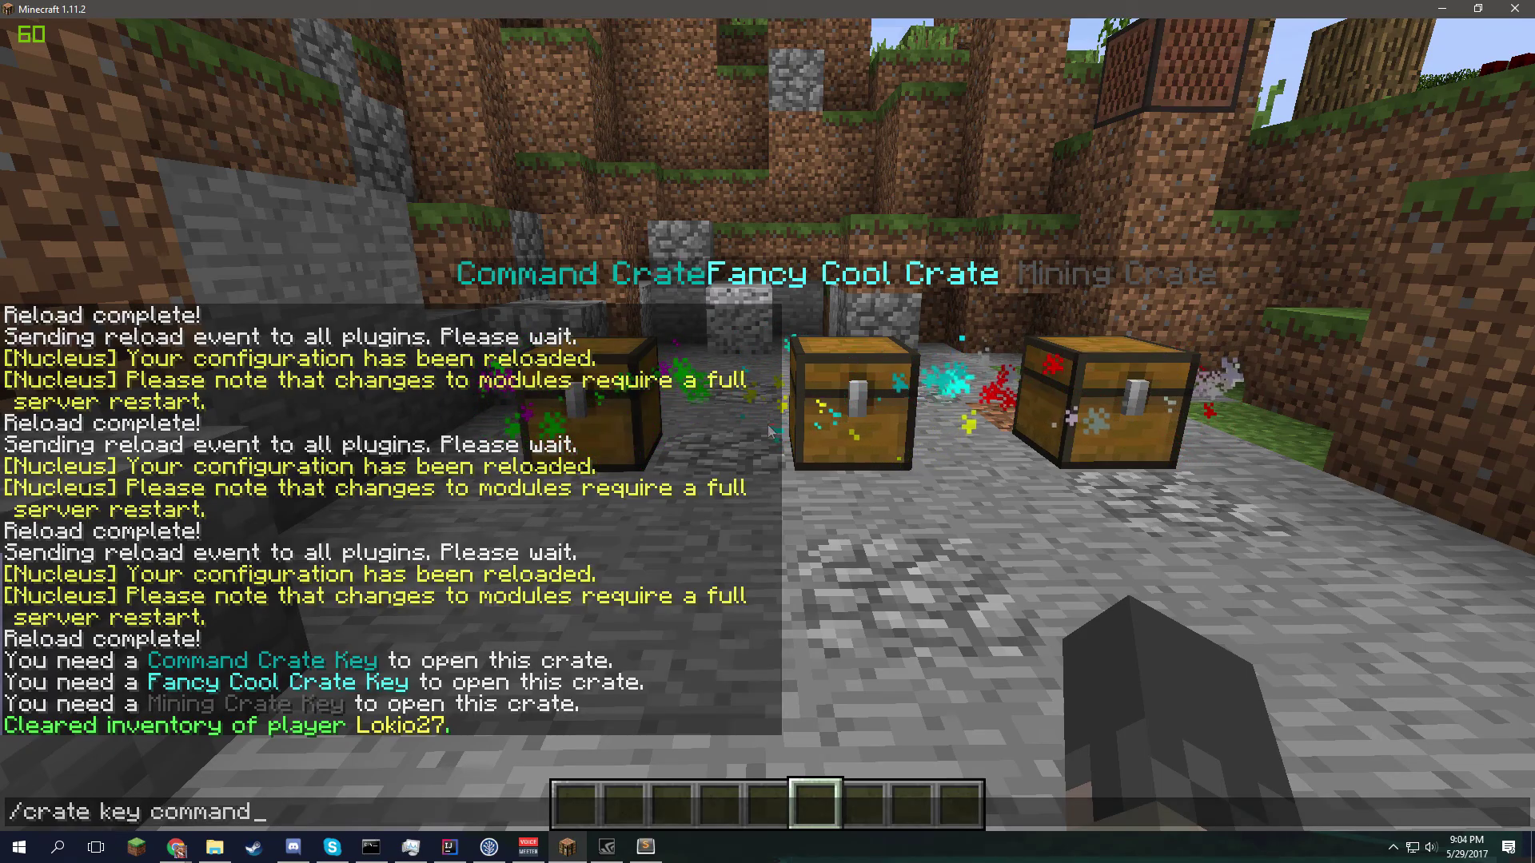
- Get a fancy crate key with the command /crate key fancy
{"action": "key", "text": "BackSpace"}
{"action": "key", "text": "BackSpace"}
{"action": "key", "text": "BackSpace"}
{"action": "key", "text": "BackSpace"}
{"action": "key", "text": "BackSpace"}
{"action": "key", "text": "BackSpace"}
{"action": "key", "text": "BackSpace"}
{"action": "type", "text": "fancy"}
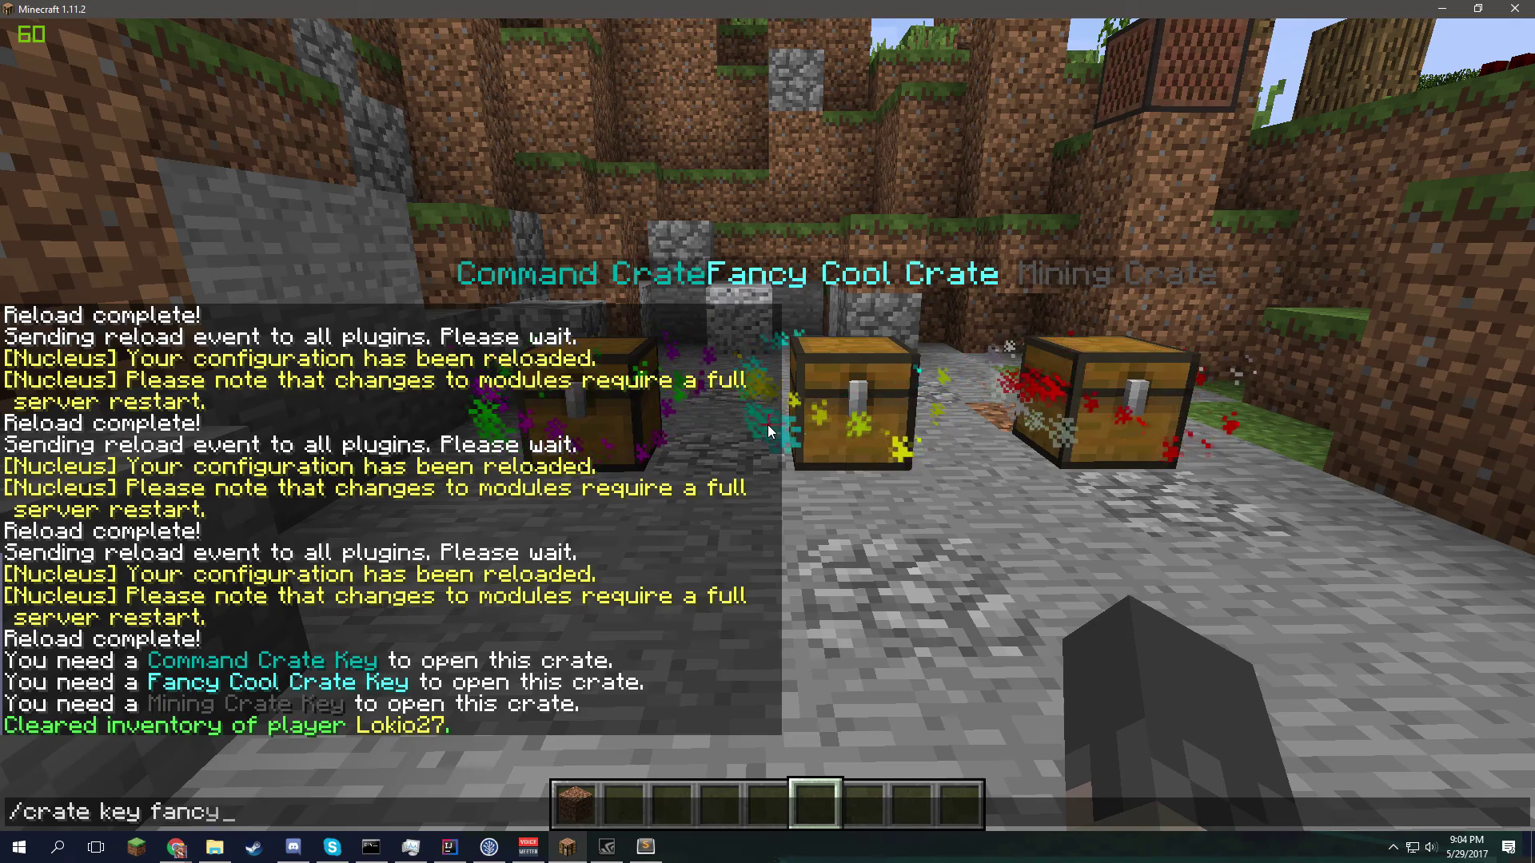
- Get a mining crate key with the command /crate key mining
{"action": "key", "text": "BackSpace"}
{"action": "type", "text": "\\"}
{"action": "key", "text": "BackSpace"}
{"action": "key", "text": "BackSpace"}
{"action": "key", "text": "BackSpace"}
{"action": "key", "text": "BackSpace"}
{"action": "key", "text": "BackSpace"}
{"action": "type", "text": "mining"}
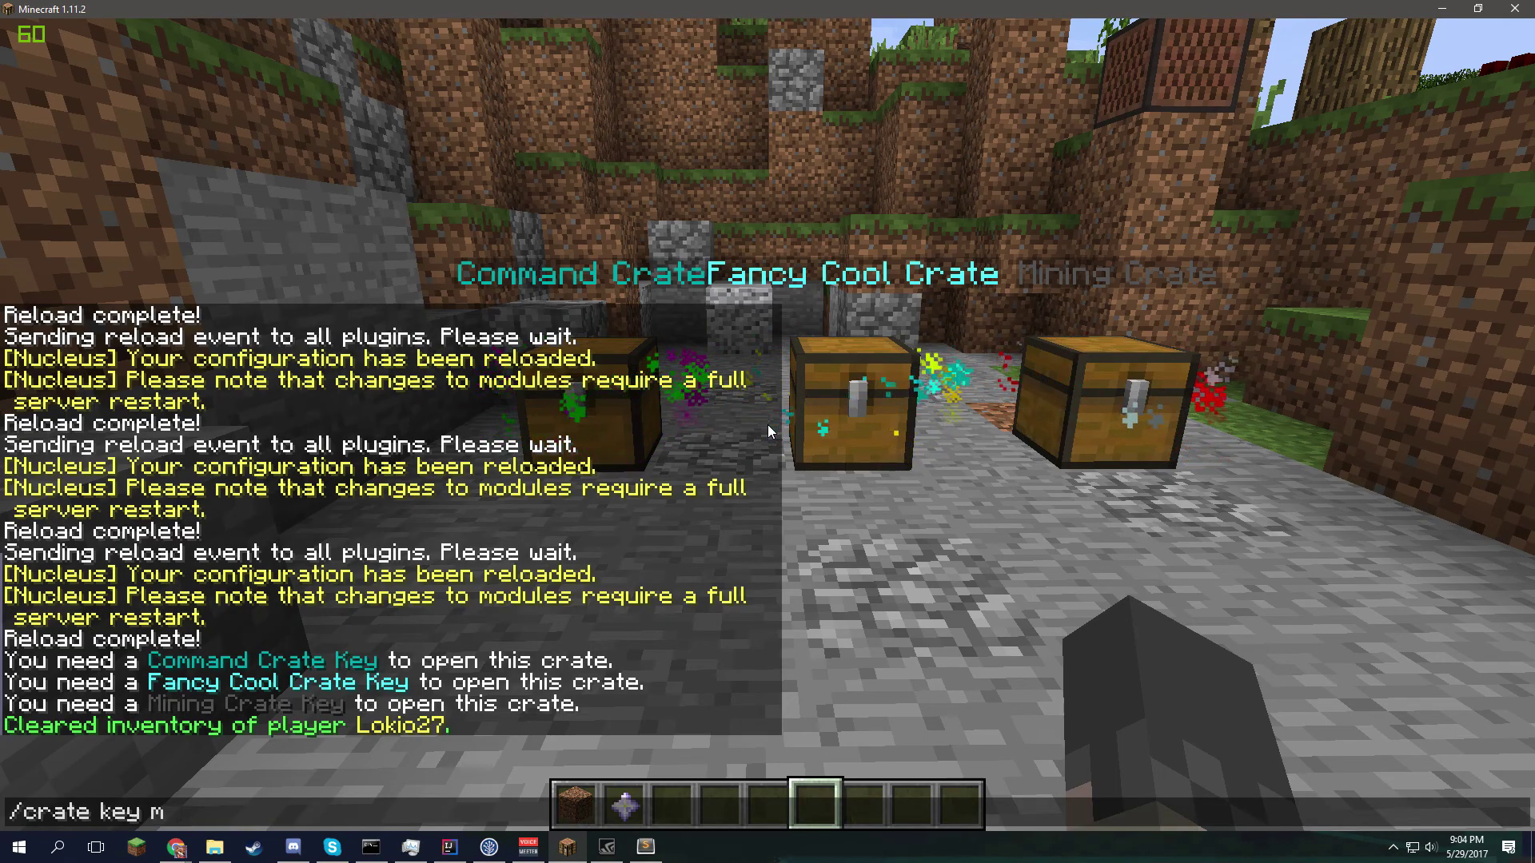
{"action": "key", "text": "Return"}
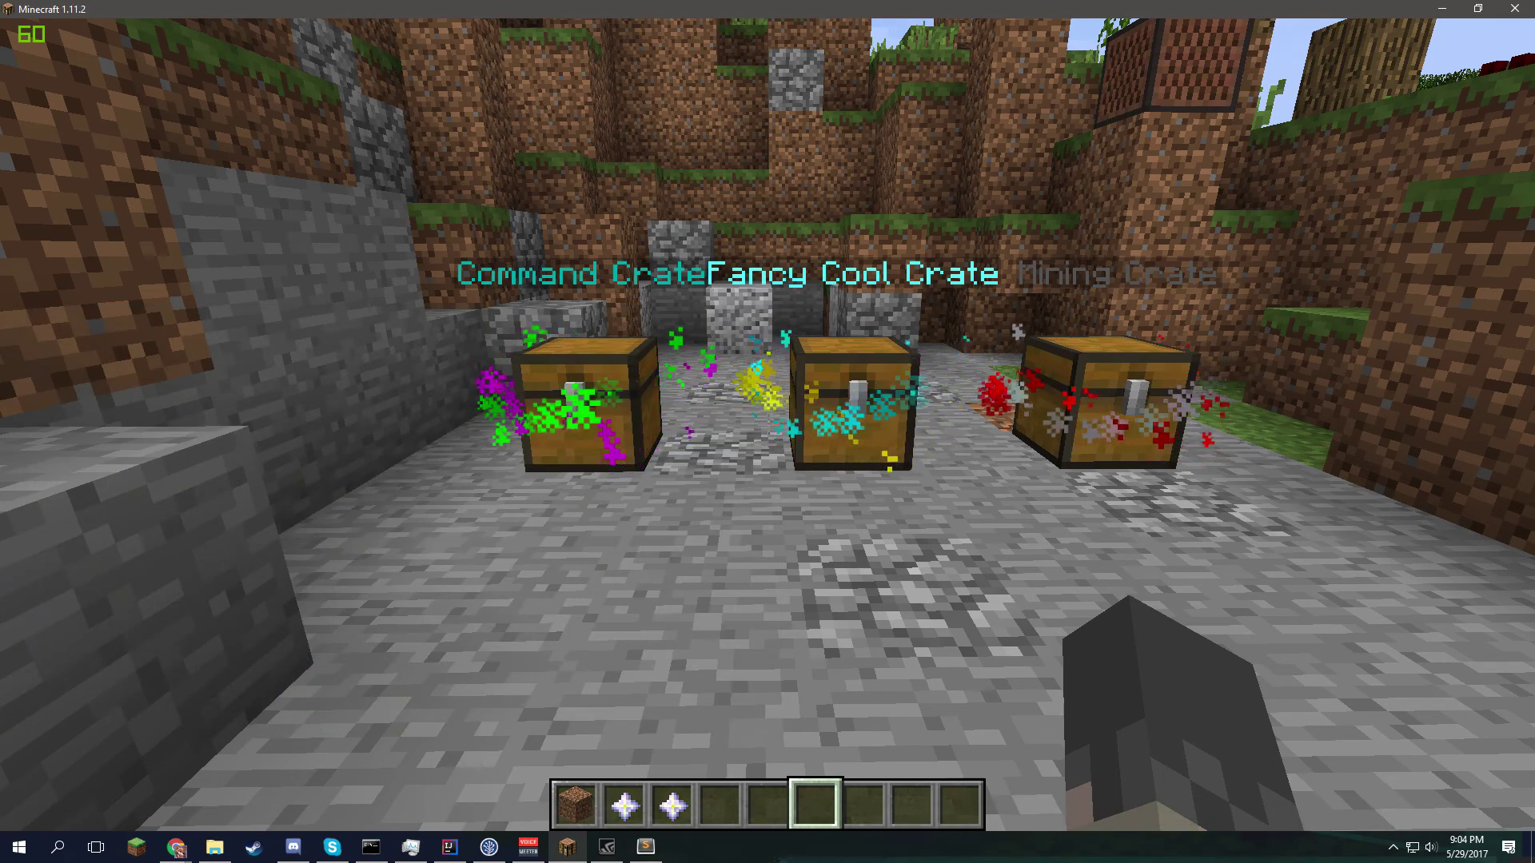
- Look through the crate keys in the hotbar, read the Command Crate Key's description in the inventory, and walk up to the command crate
{"action": "scroll", "coordinate": [768, 432], "scroll_direction": "up", "scroll_amount": 5}
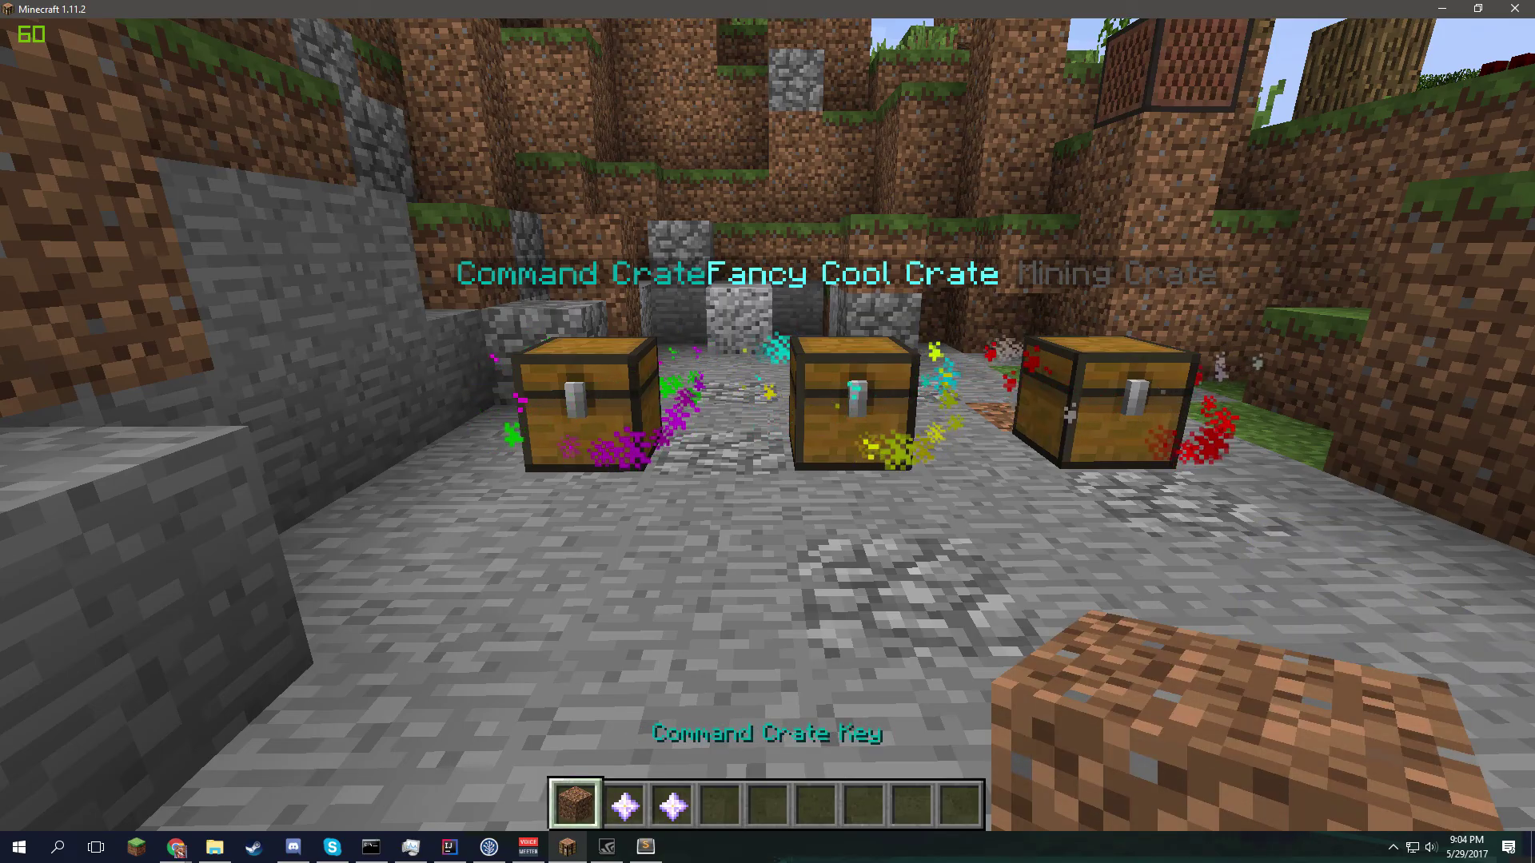
{"action": "scroll", "coordinate": [767, 431], "scroll_direction": "down", "scroll_amount": 2}
{"action": "scroll", "coordinate": [768, 432], "scroll_direction": "up", "scroll_amount": 2}
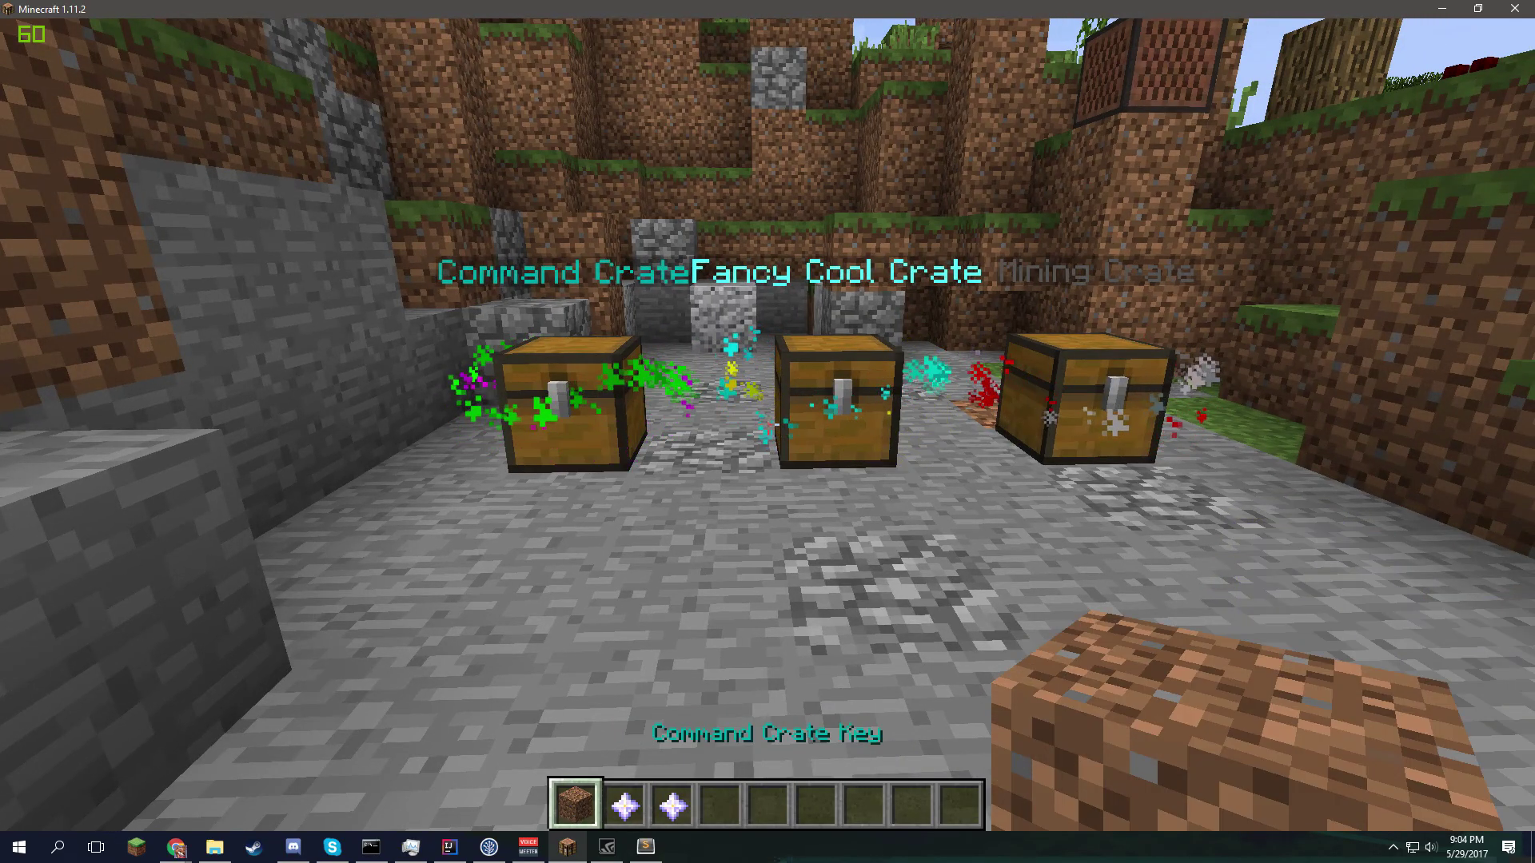
{"action": "key", "text": "w"}
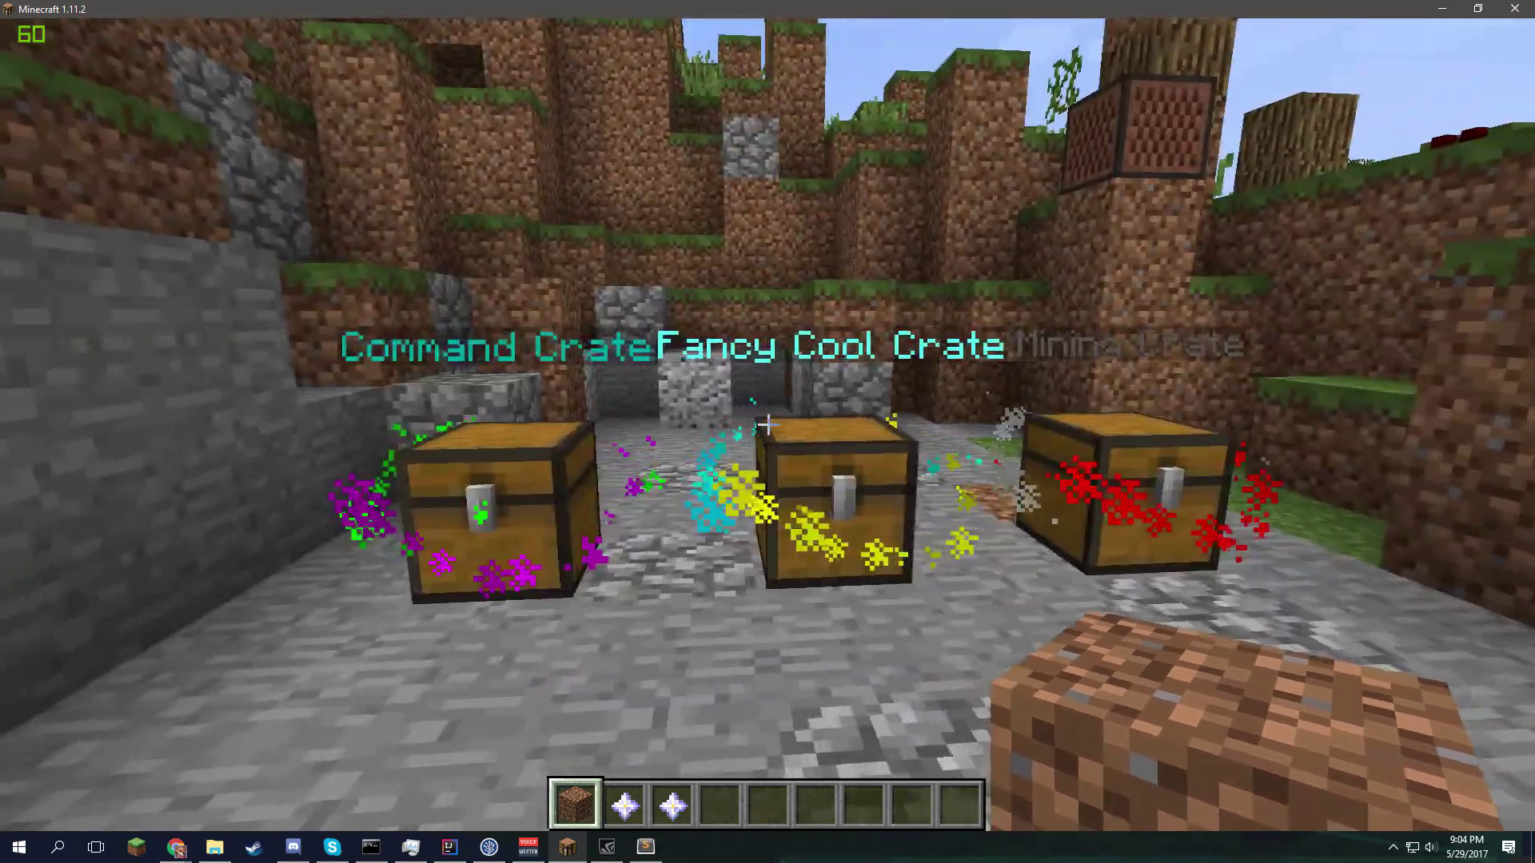
{"action": "key", "text": "a"}
{"action": "scroll", "coordinate": [767, 431], "scroll_direction": "down", "scroll_amount": 1}
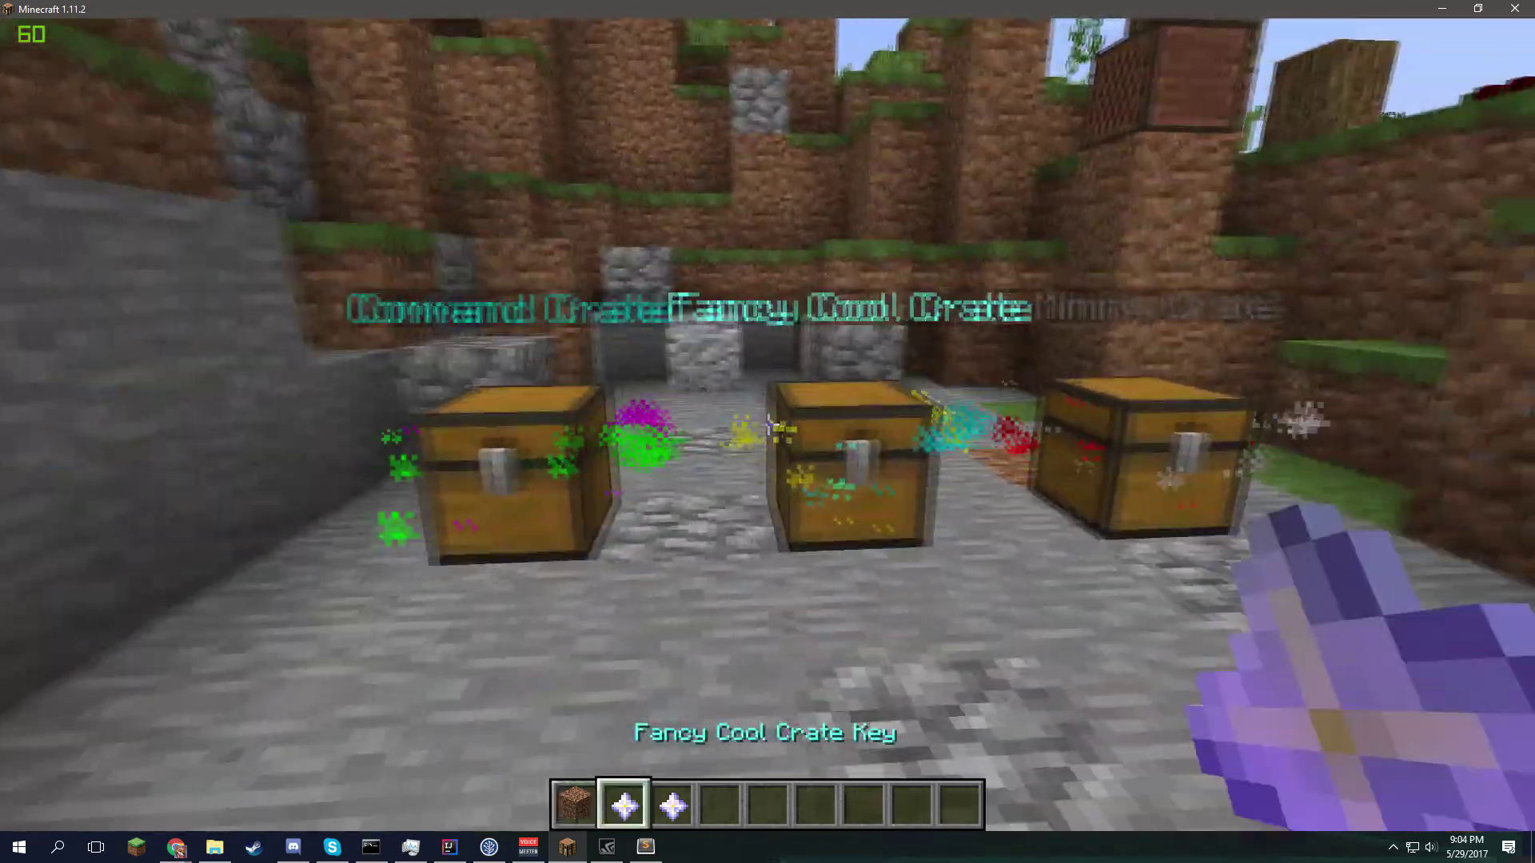
{"action": "scroll", "coordinate": [768, 431], "scroll_direction": "up", "scroll_amount": 1}
{"action": "key", "text": "e"}
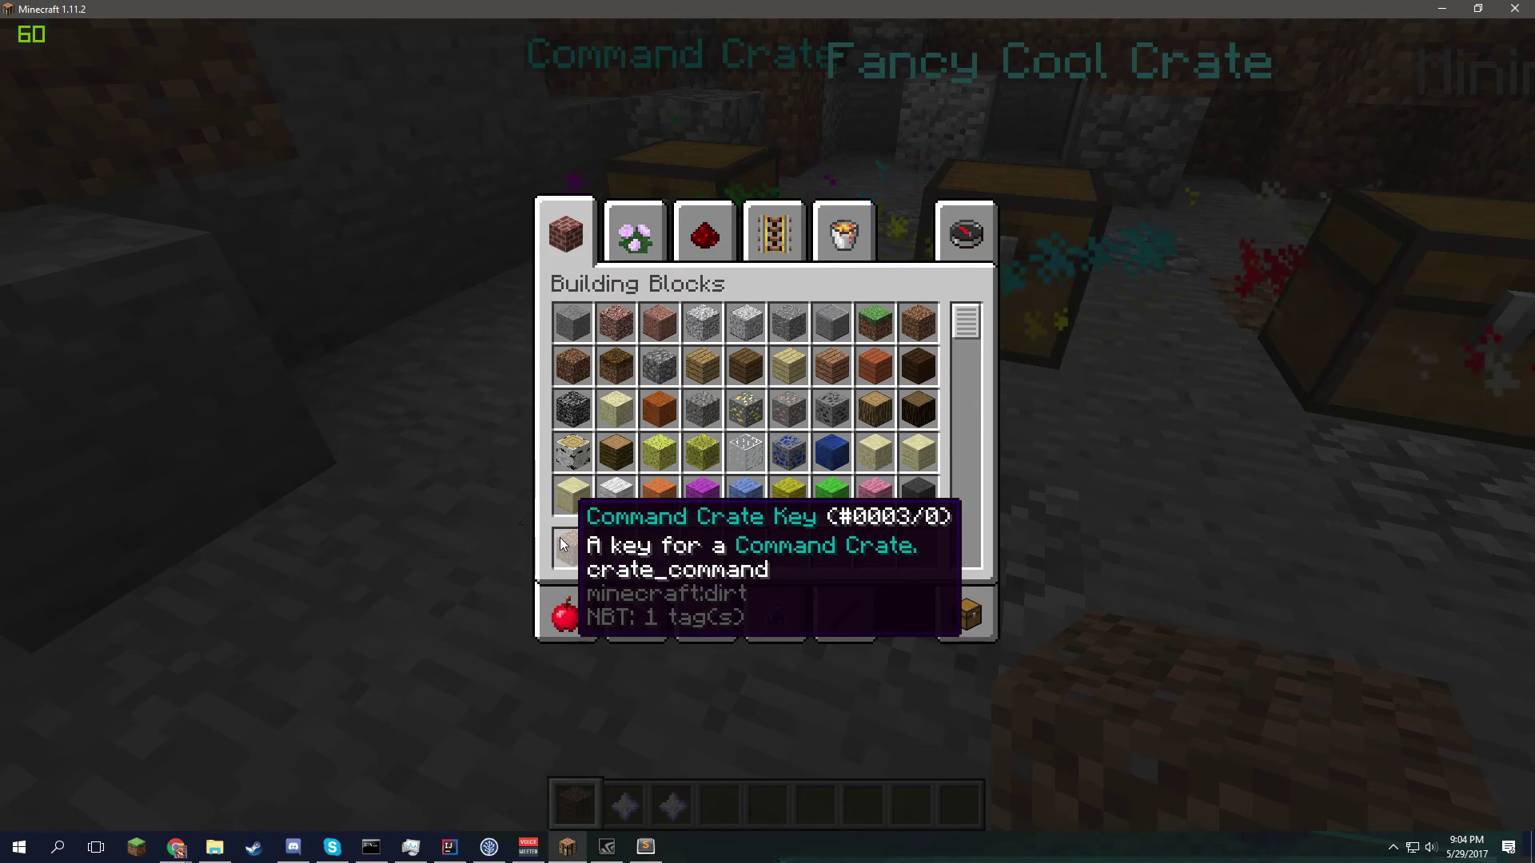
{"action": "key", "text": "e"}
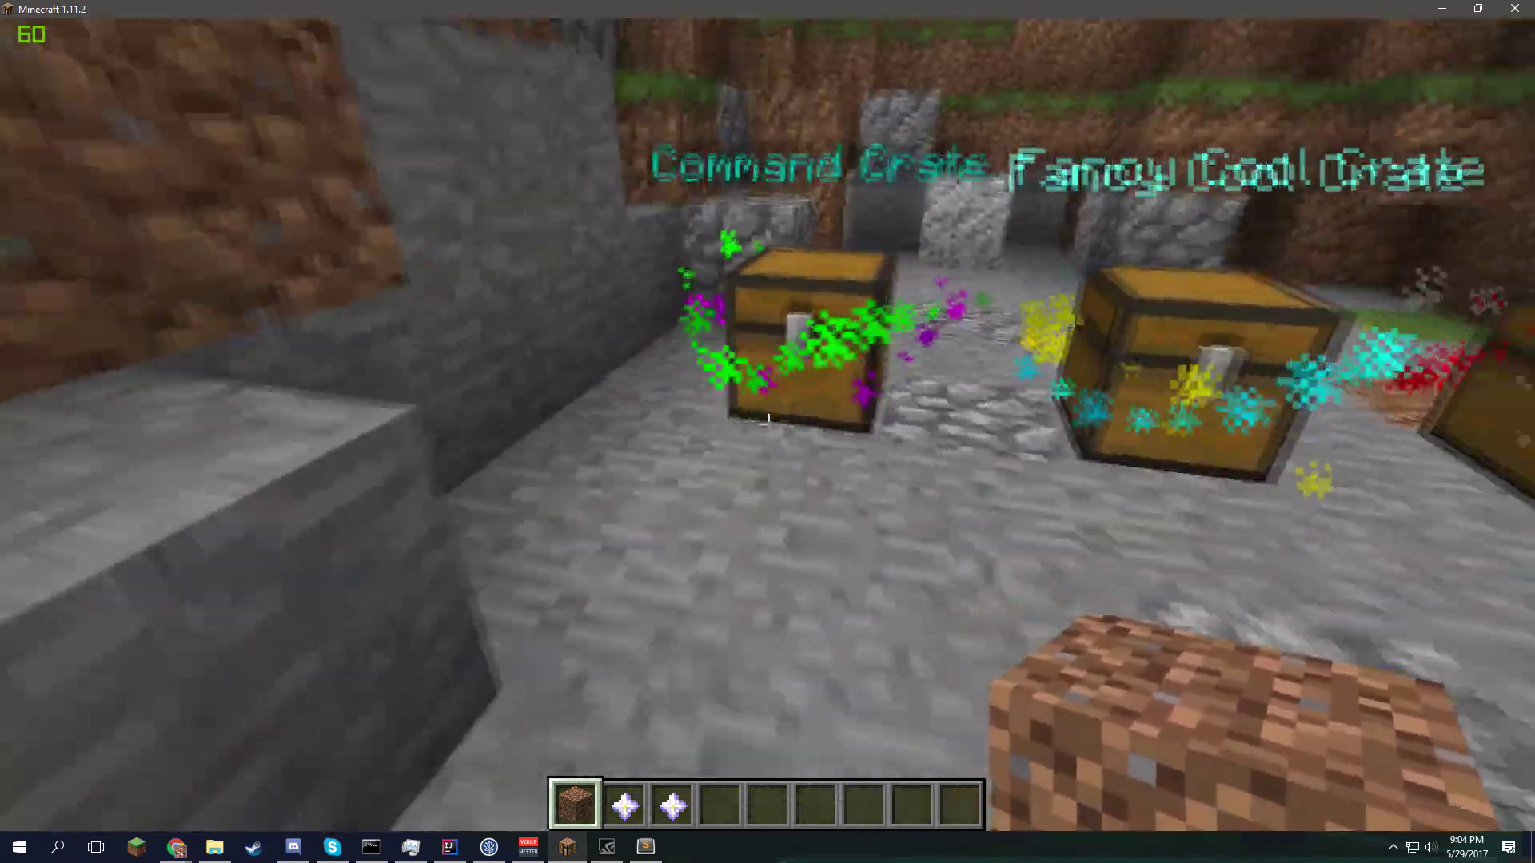
{"action": "key", "text": "w"}
{"action": "key", "text": "s"}
{"action": "key", "text": "w"}
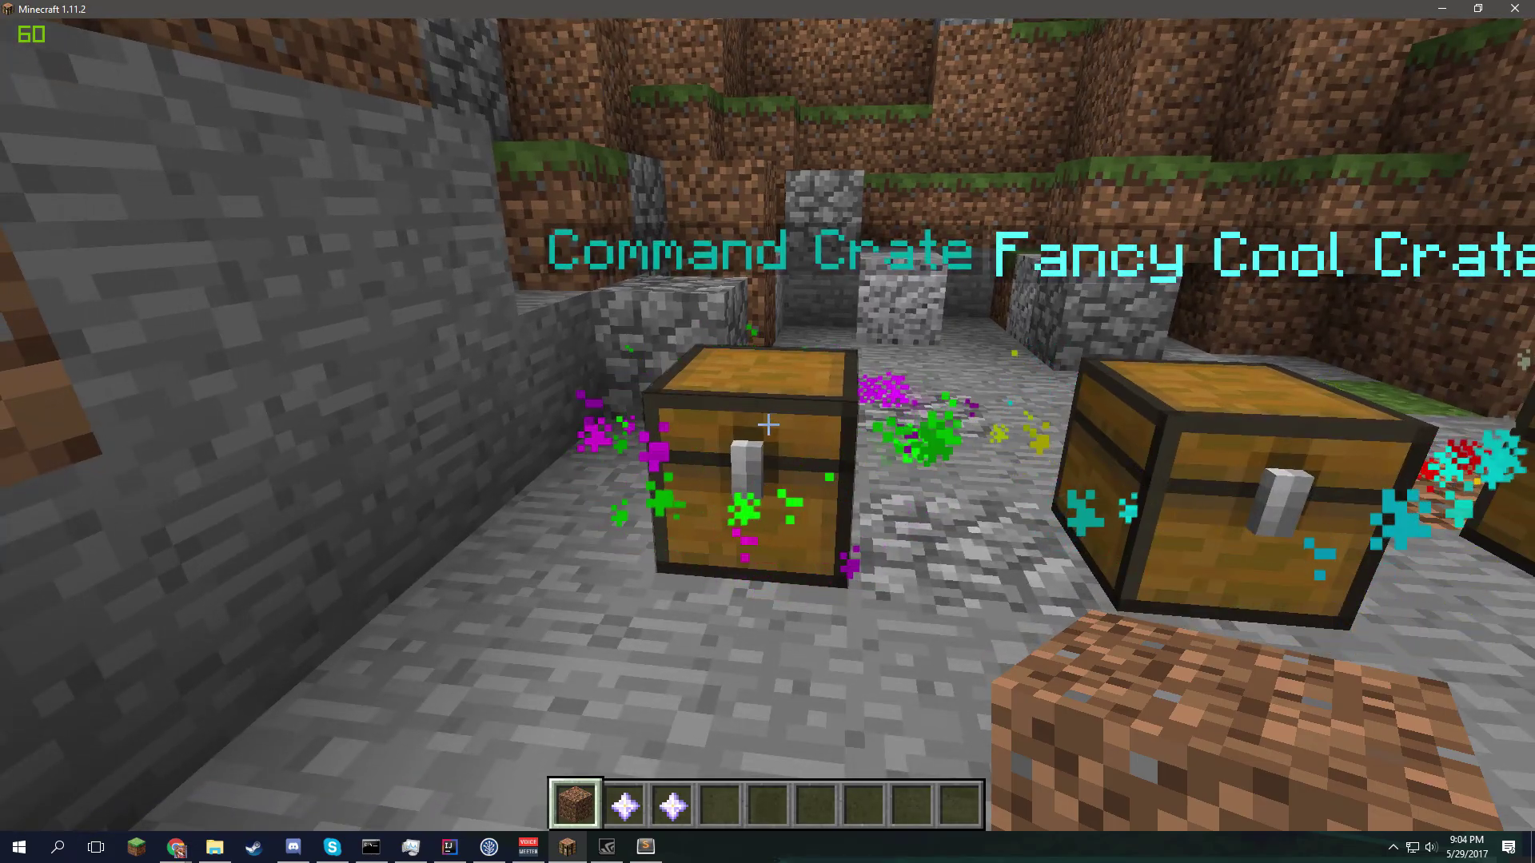
- Pause the game, switch to huskycrates.conf in Sublime Text, and show the start of the file maximized with larger text
{"action": "key", "text": "Escape"}
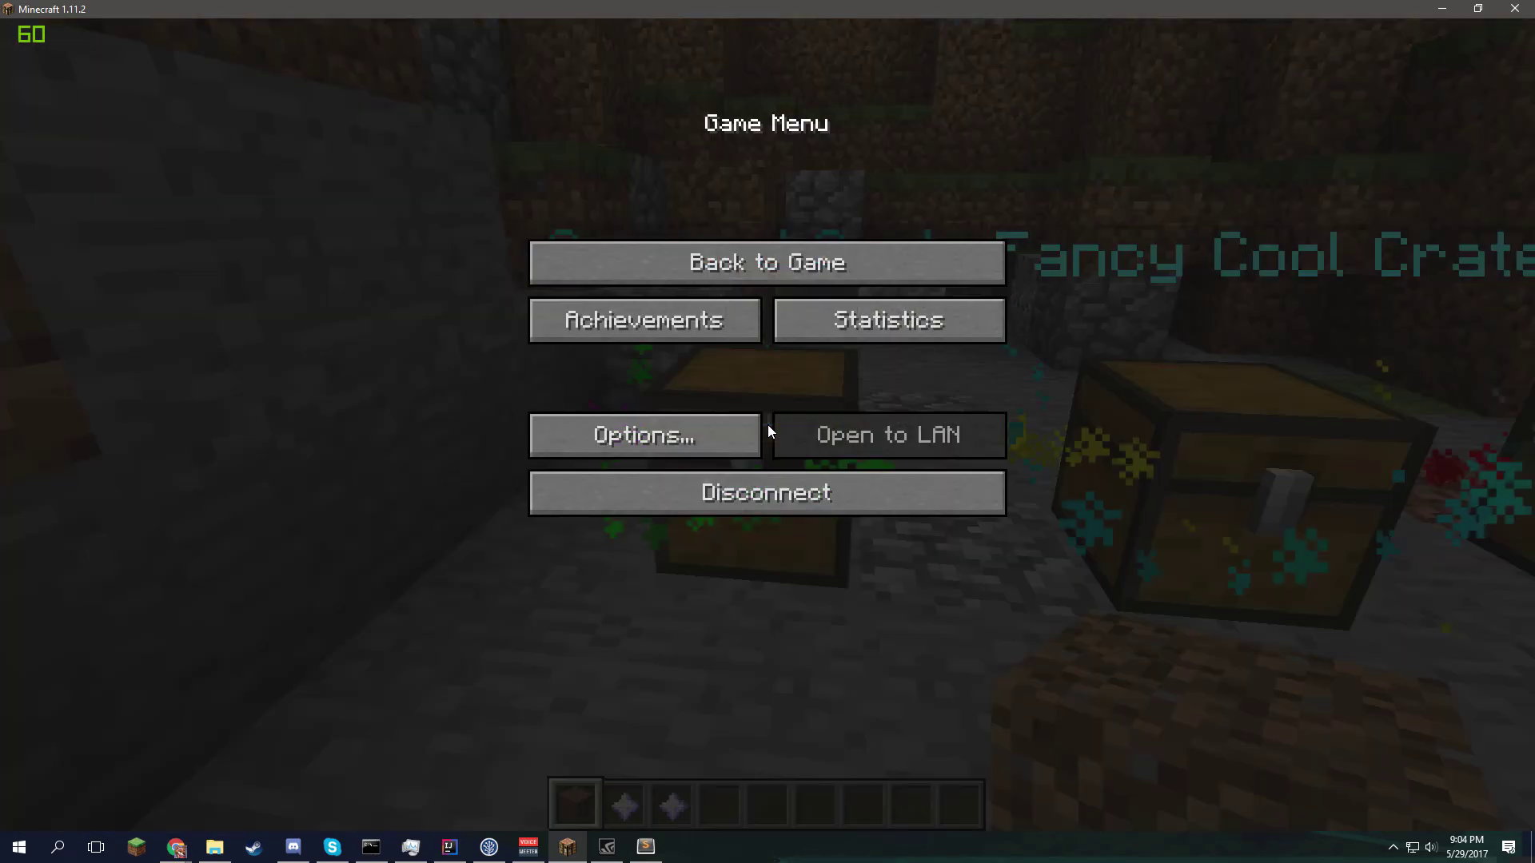
{"action": "left_click", "coordinate": [652, 846]}
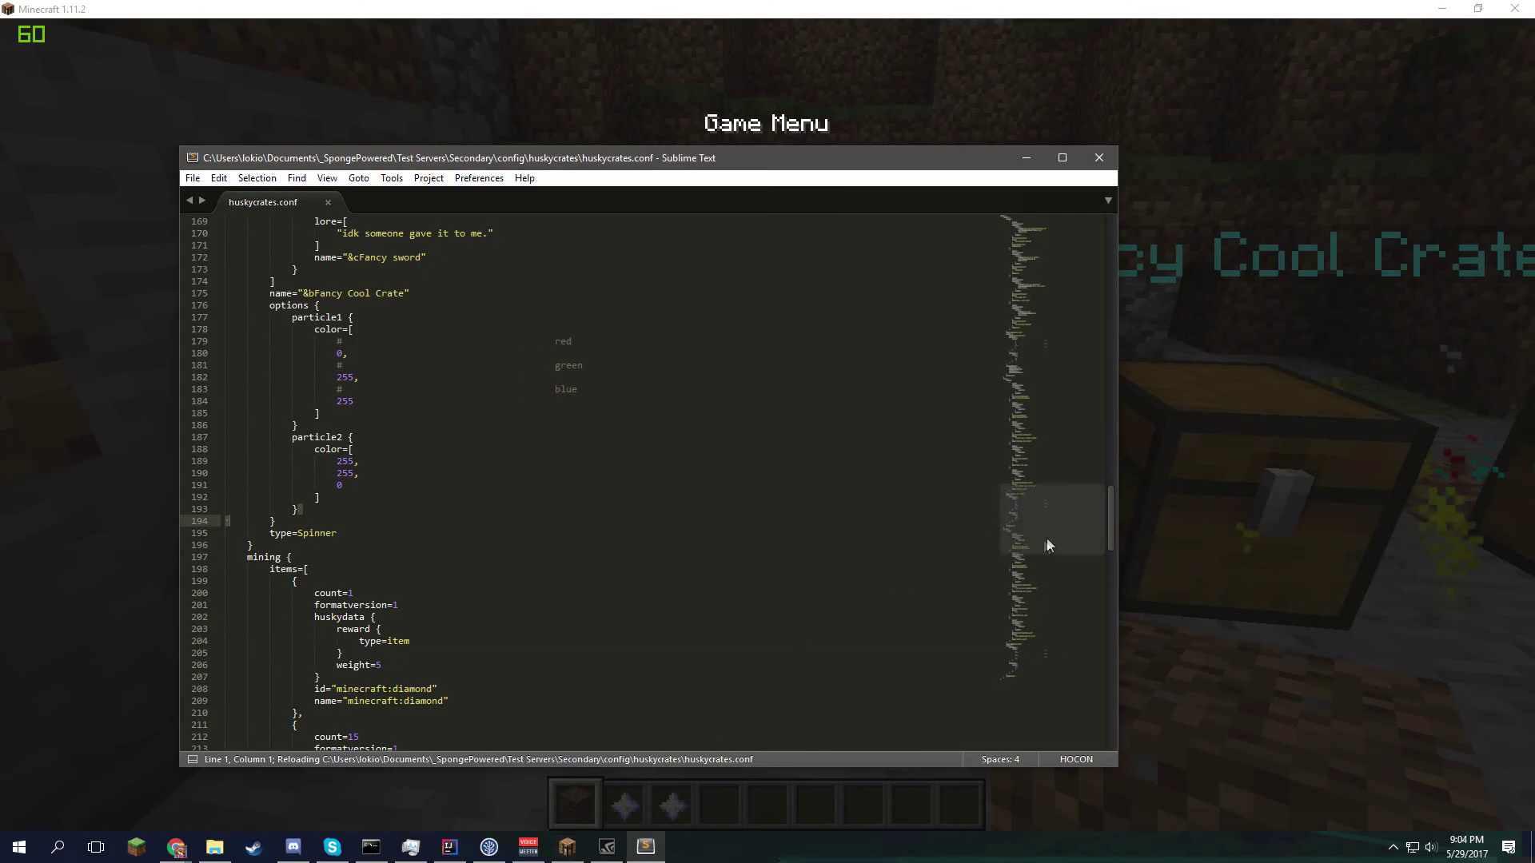
{"action": "left_click_drag", "start_coordinate": [1048, 542], "coordinate": [1093, 275]}
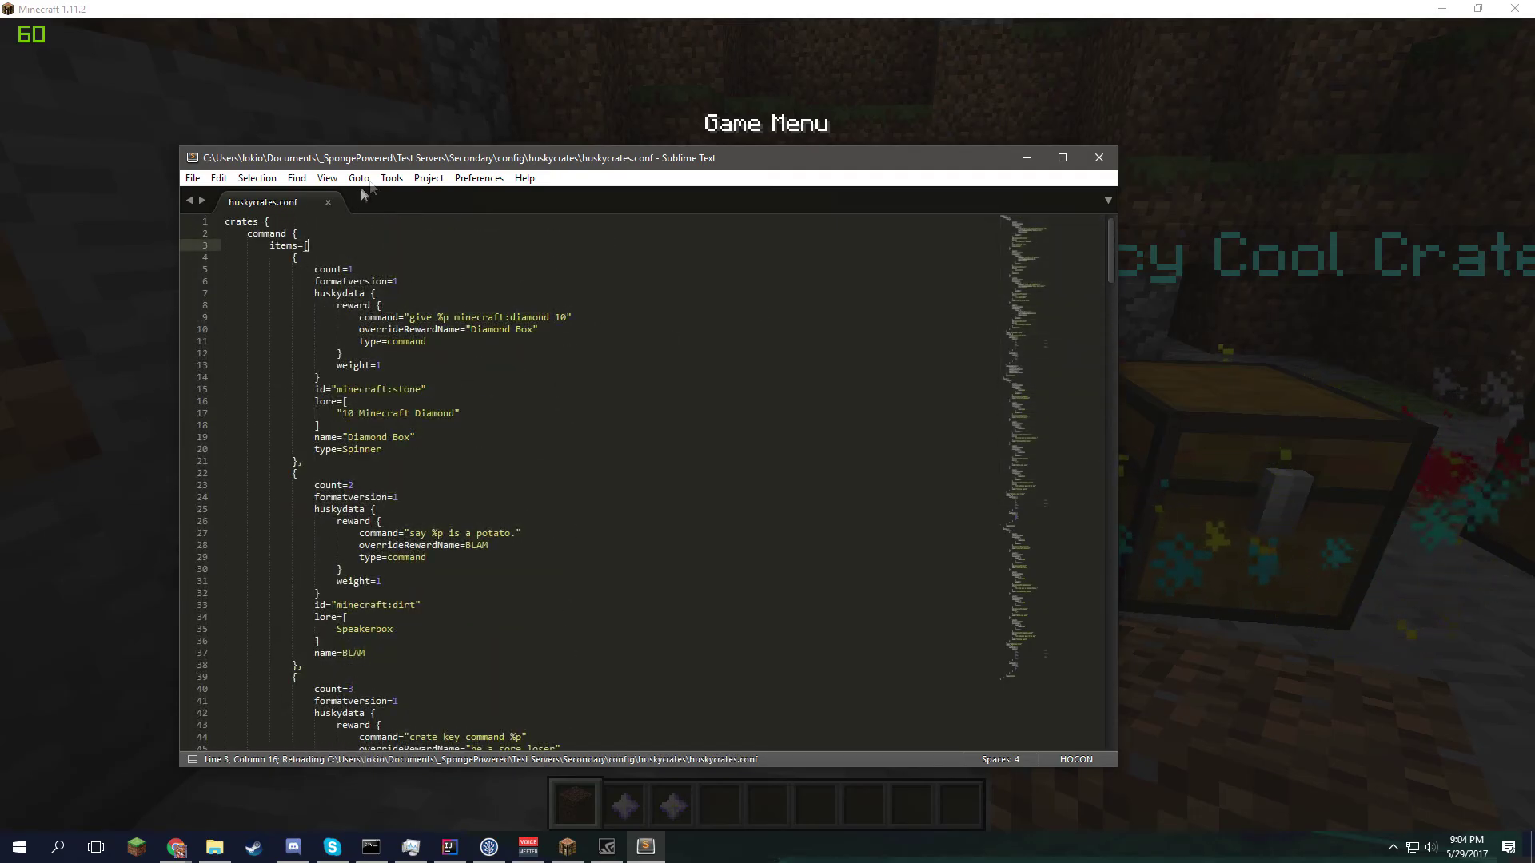
{"action": "left_click_drag", "start_coordinate": [406, 158], "coordinate": [499, 1]}
{"action": "scroll", "coordinate": [159, 241], "scroll_direction": "up", "scroll_amount": 5}
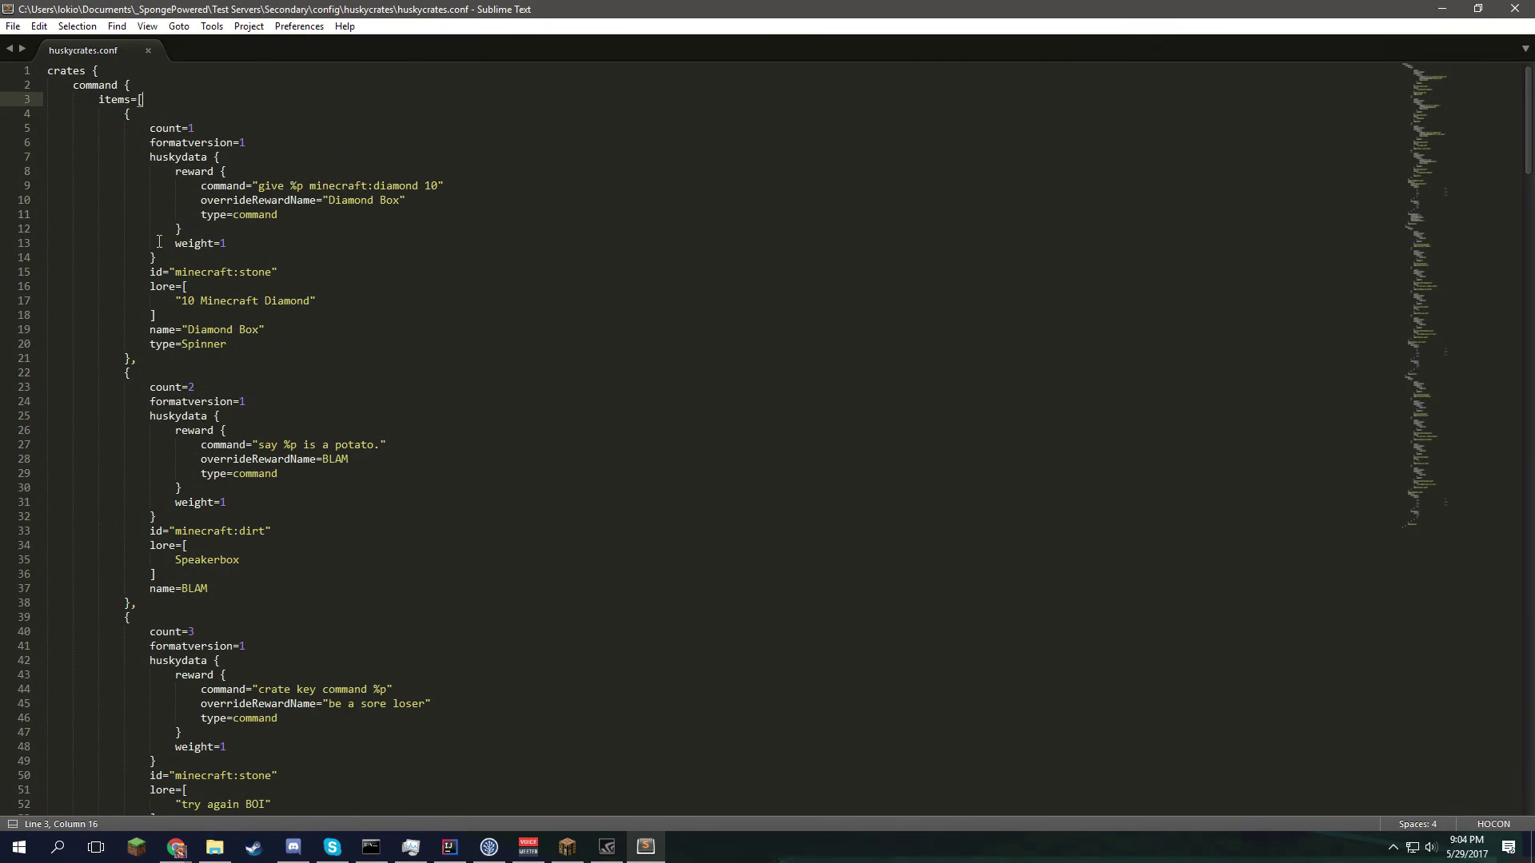
{"action": "left_click", "coordinate": [127, 93]}
{"action": "scroll", "coordinate": [255, 125], "scroll_direction": "up", "scroll_amount": 1}
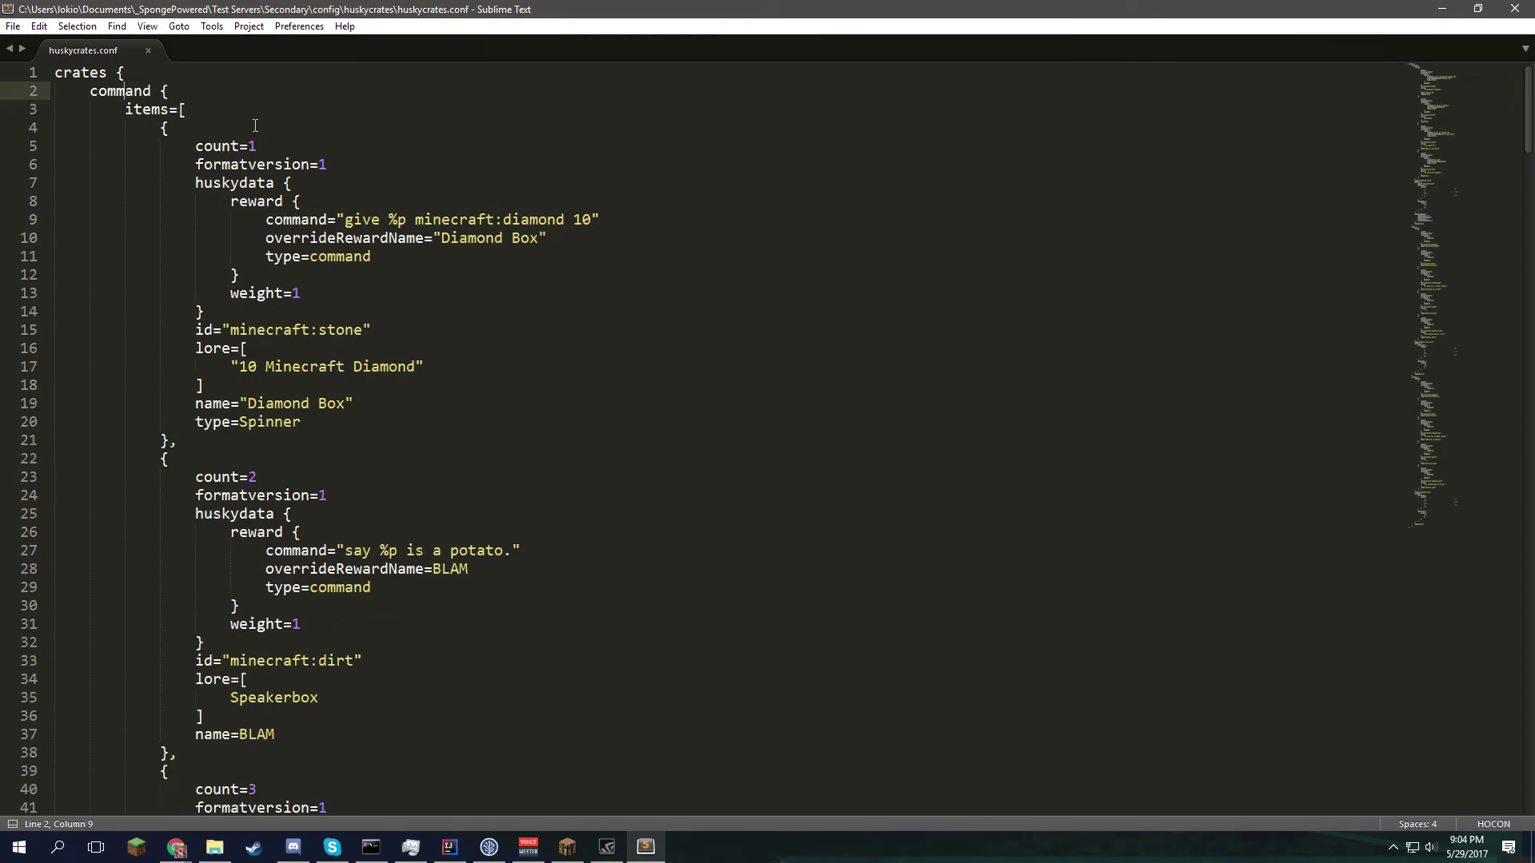
{"action": "key", "text": "ctrl+minus"}
- Examine the command crate's items list and the structure of its first reward entry in the config
{"action": "left_click", "coordinate": [133, 106]}
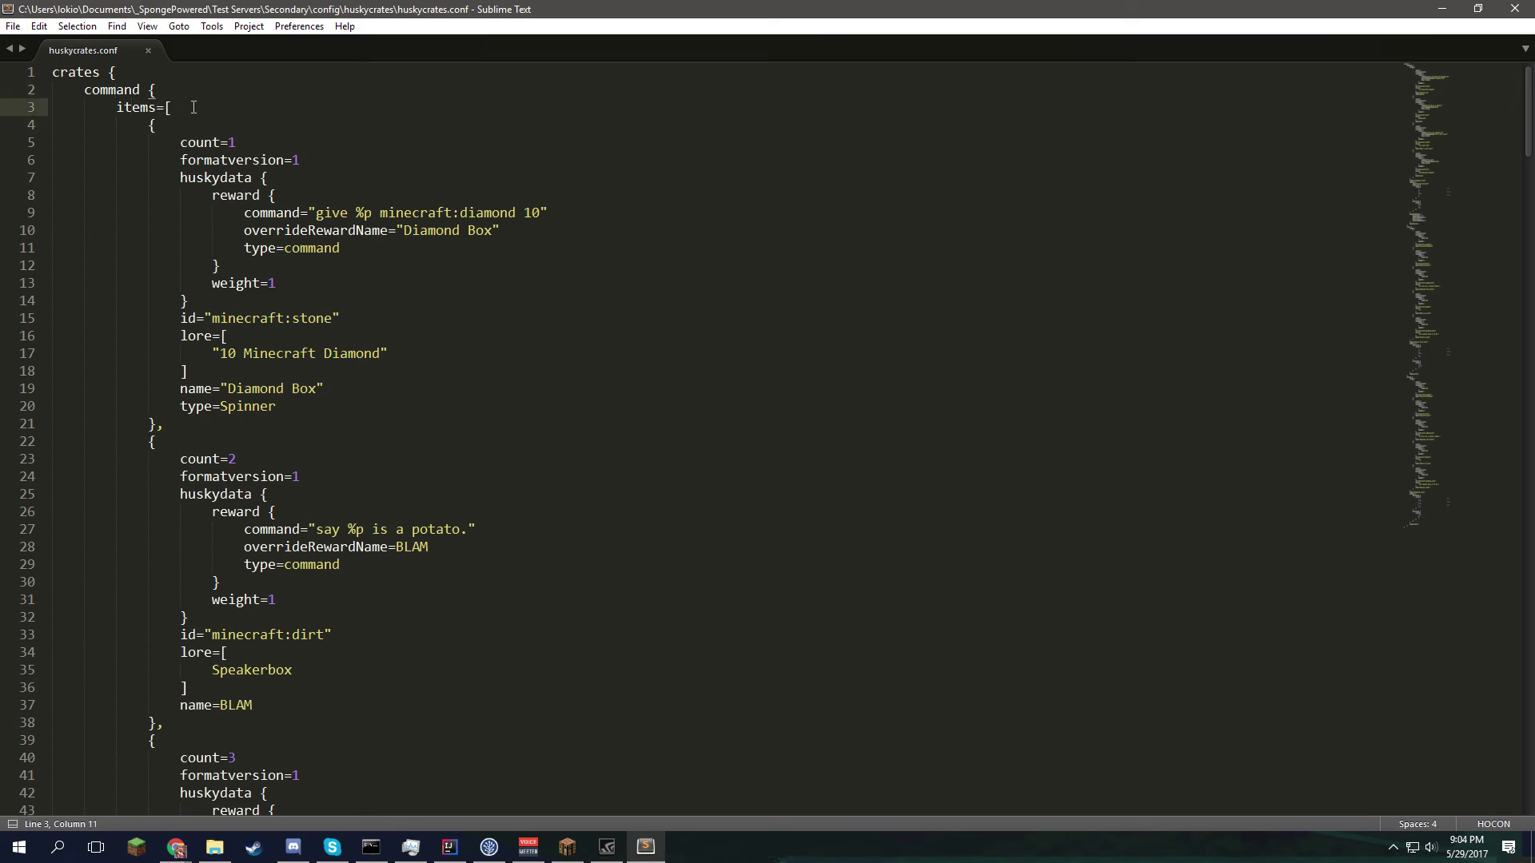
{"action": "left_click_drag", "start_coordinate": [194, 107], "coordinate": [119, 106]}
{"action": "left_click", "coordinate": [119, 106]}
{"action": "left_click", "coordinate": [272, 128]}
{"action": "left_click", "coordinate": [239, 249]}
{"action": "left_click", "coordinate": [233, 371]}
{"action": "left_click", "coordinate": [234, 446]}
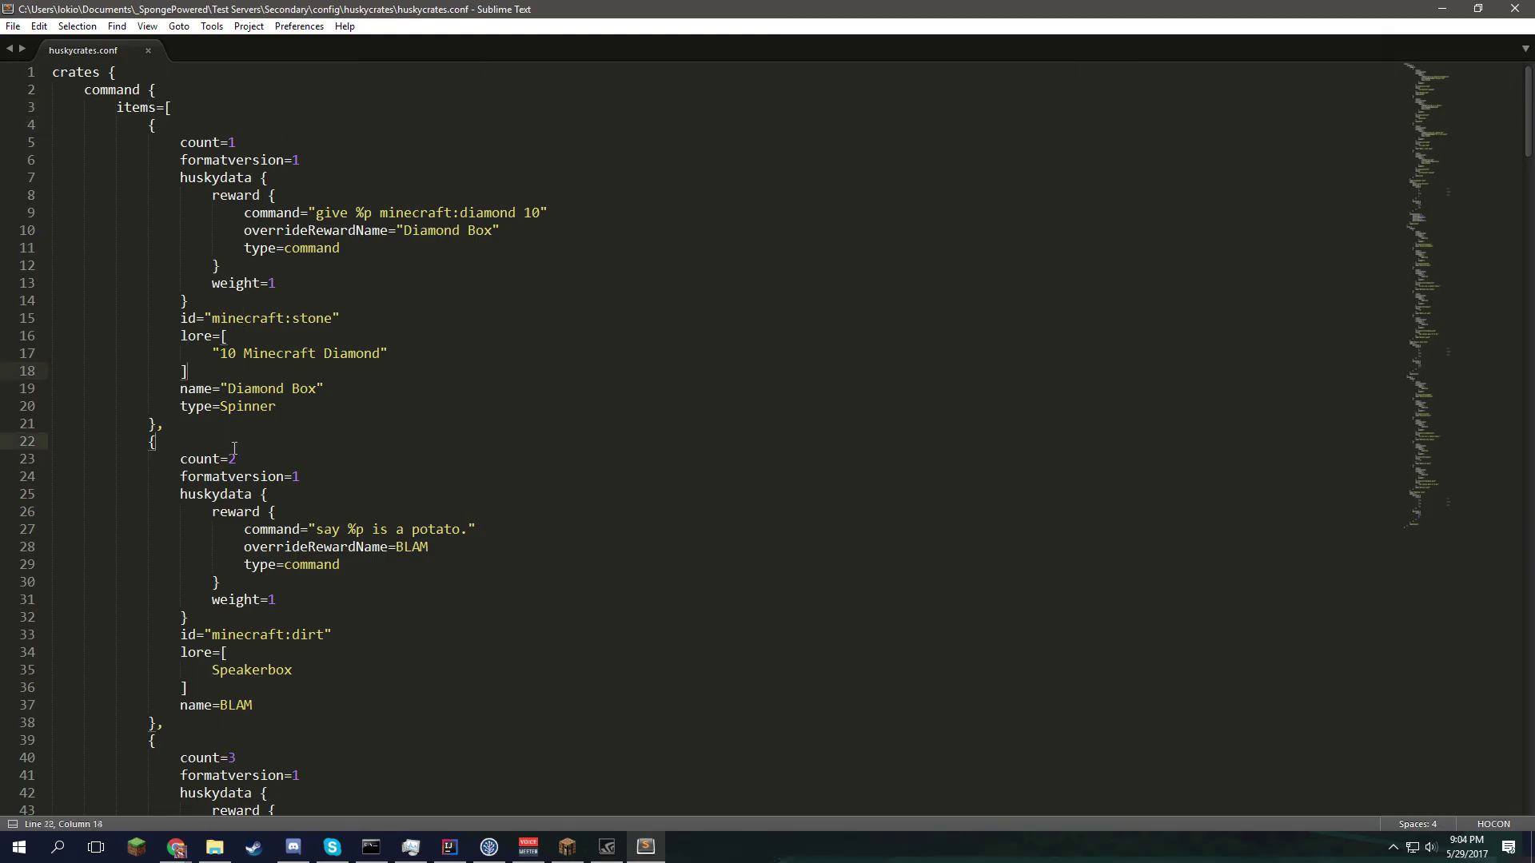
{"action": "left_click", "coordinate": [286, 282]}
{"action": "left_click", "coordinate": [217, 160]}
{"action": "left_click", "coordinate": [186, 125]}
{"action": "left_click", "coordinate": [226, 195]}
{"action": "left_click", "coordinate": [260, 266]}
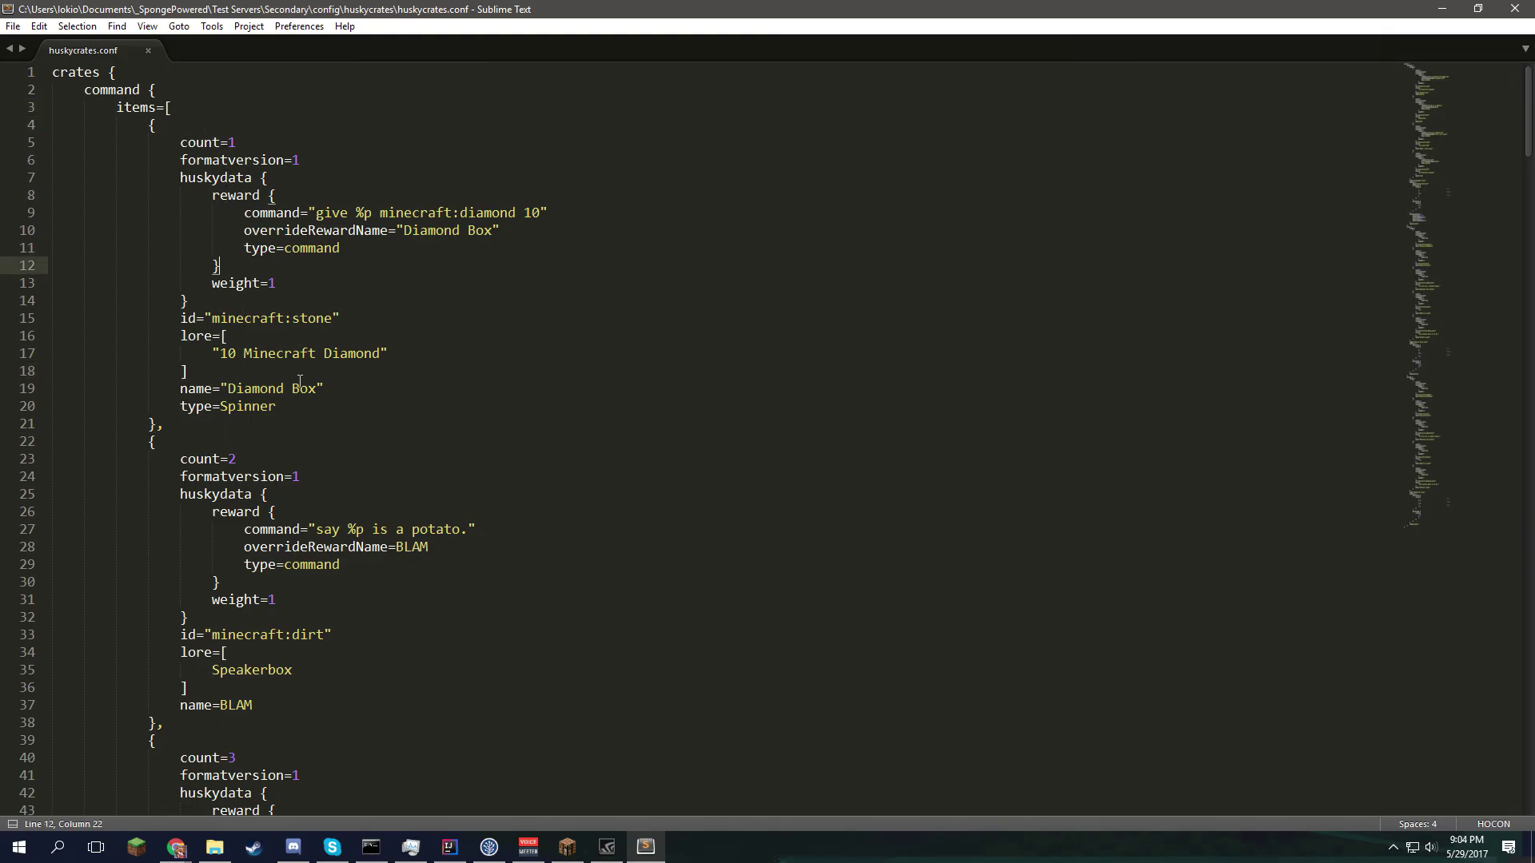
{"action": "left_click", "coordinate": [300, 381]}
{"action": "left_click", "coordinate": [300, 441]}
- Change the command crate's name value to "&3Command Crate", replacing the § sign with &, and save the config
{"action": "scroll", "coordinate": [301, 398], "scroll_direction": "down", "scroll_amount": 19}
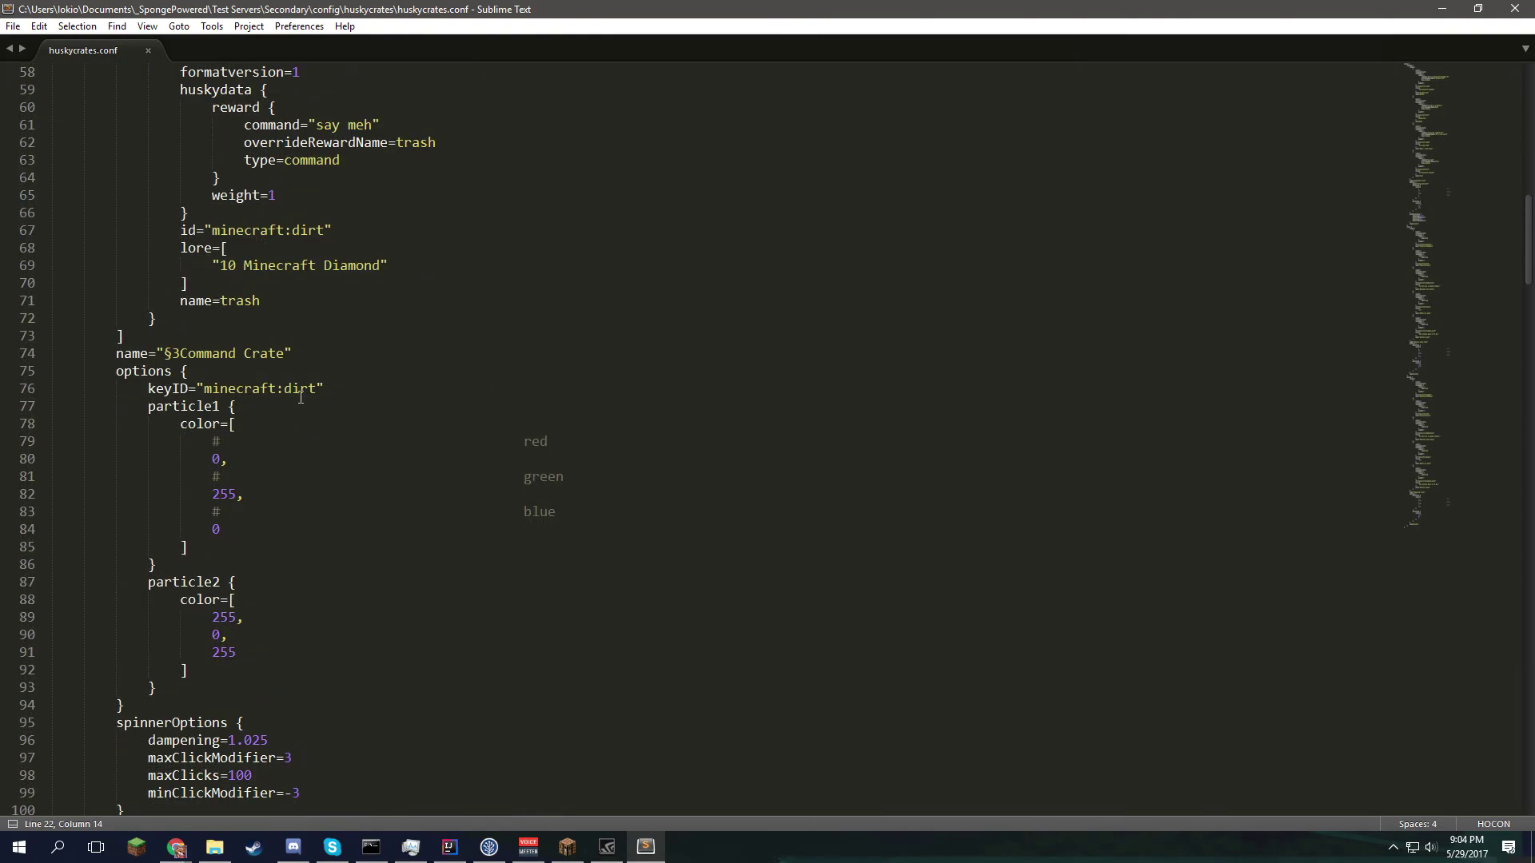
{"action": "left_click", "coordinate": [237, 342]}
{"action": "scroll", "coordinate": [240, 343], "scroll_direction": "down", "scroll_amount": 4}
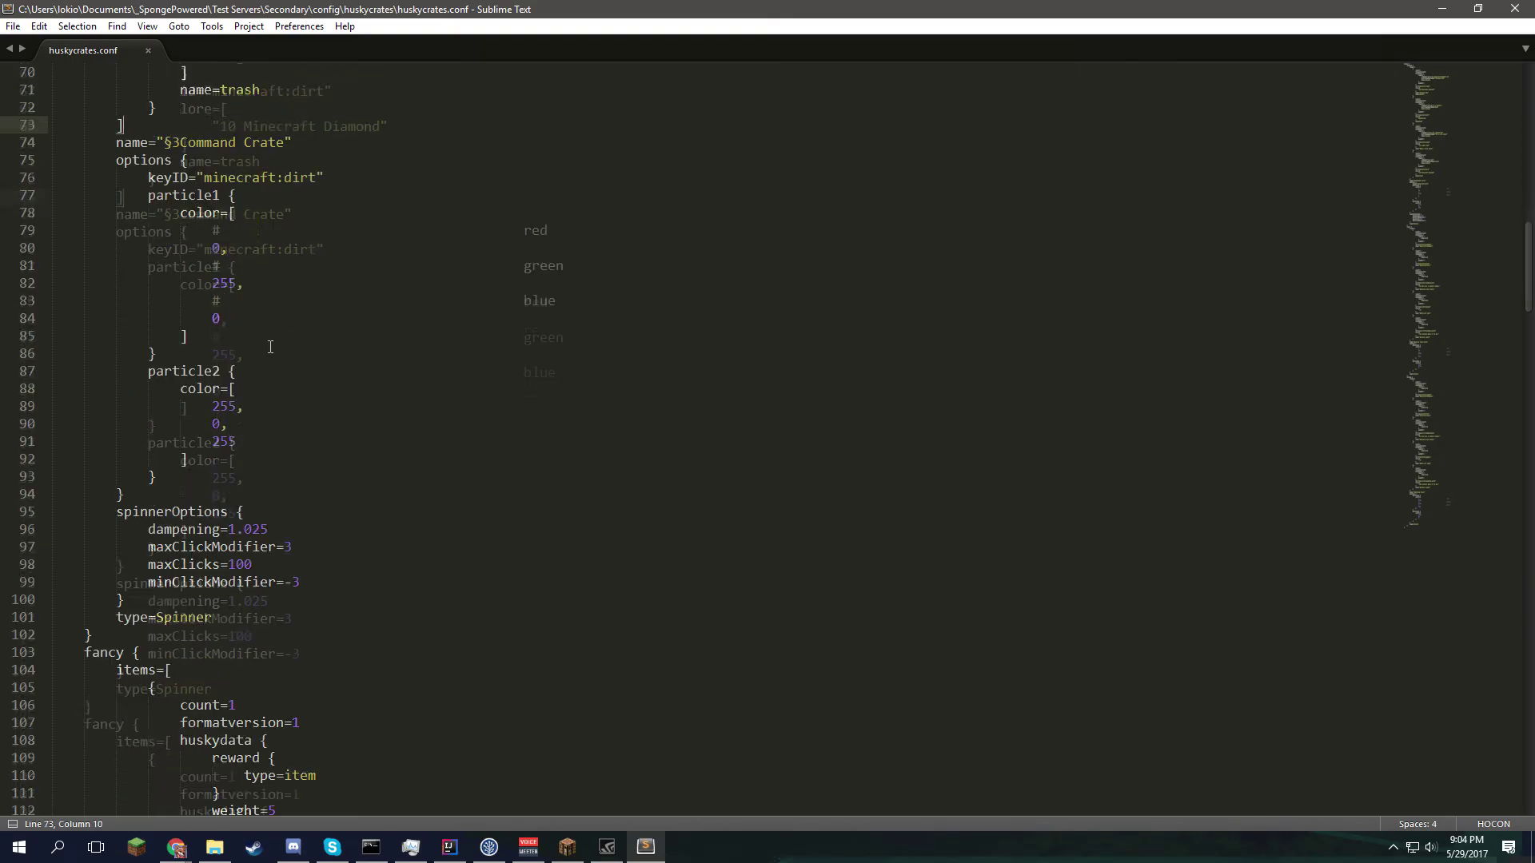
{"action": "scroll", "coordinate": [274, 352], "scroll_direction": "up", "scroll_amount": 2}
{"action": "left_click", "coordinate": [244, 259]}
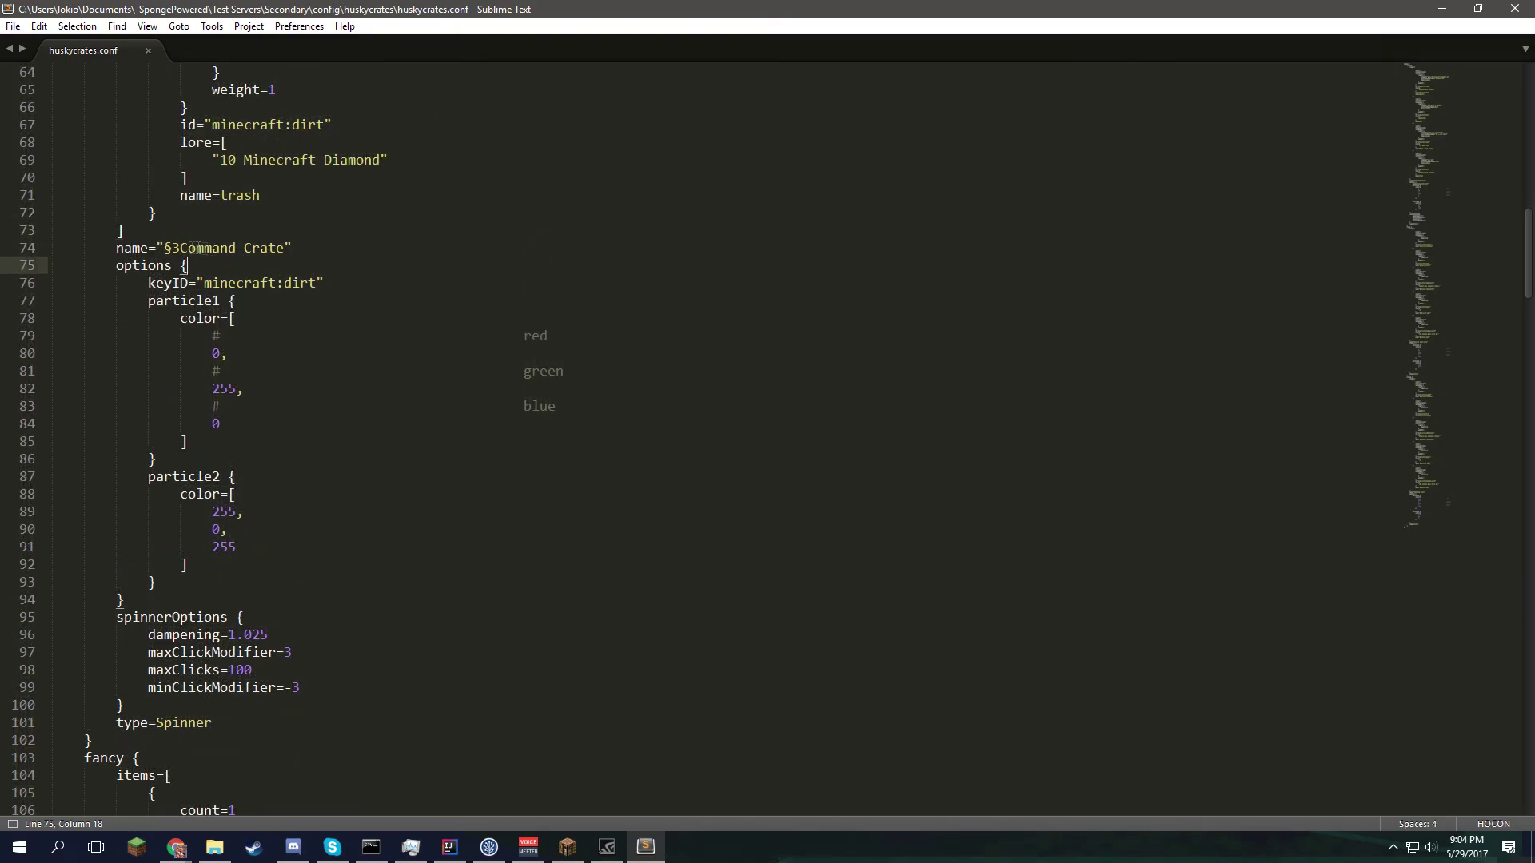
{"action": "double_click", "coordinate": [199, 251]}
{"action": "left_click", "coordinate": [212, 259]}
{"action": "left_click", "coordinate": [228, 251]}
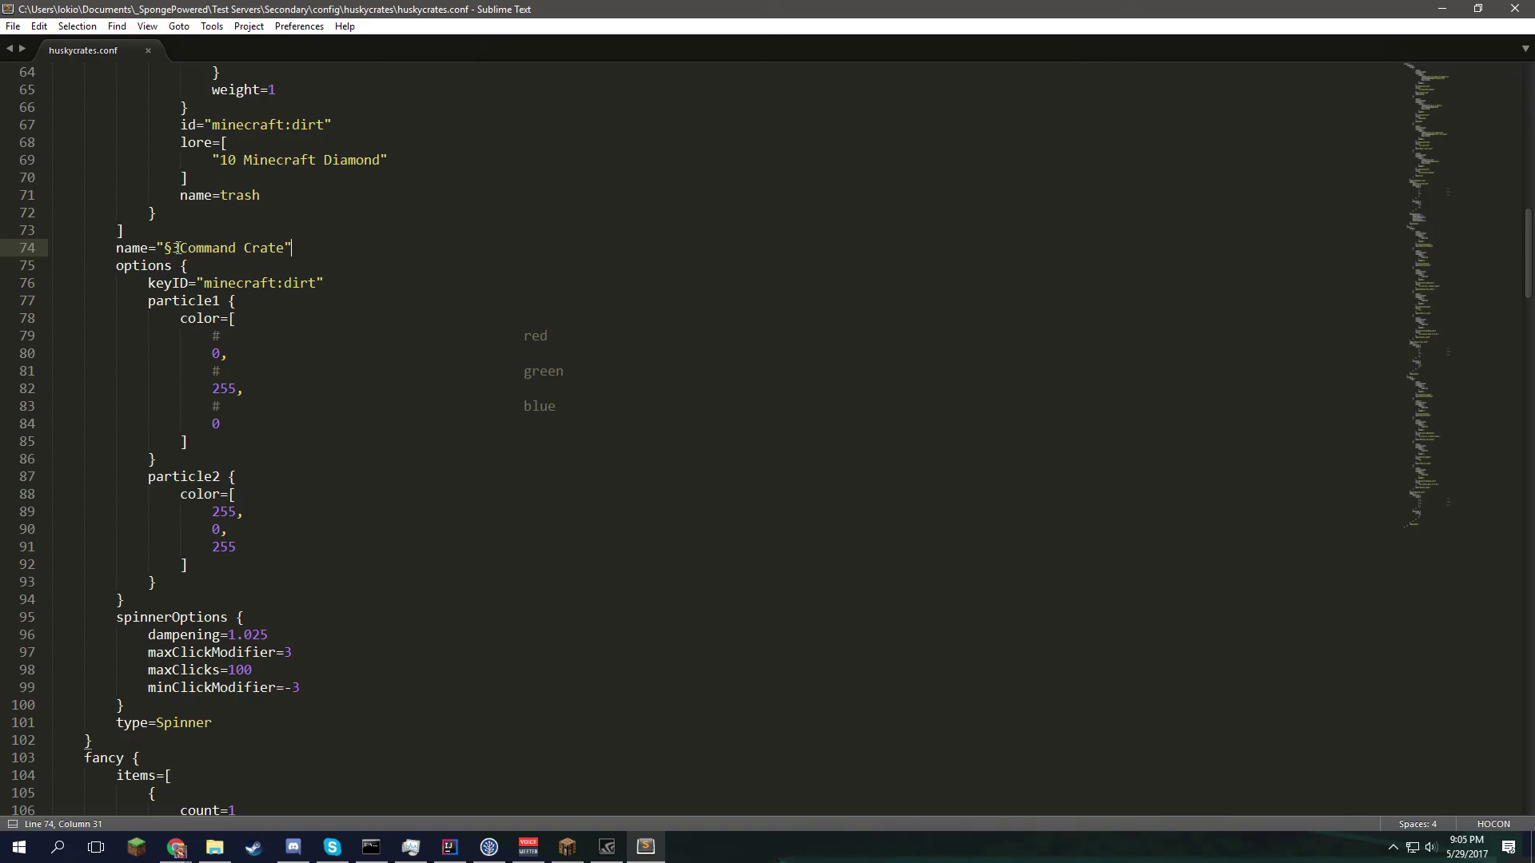
{"action": "left_click_drag", "start_coordinate": [176, 248], "coordinate": [164, 248]}
{"action": "type", "text": "&"}
{"action": "left_click", "coordinate": [323, 334]}
{"action": "key", "text": "ctrl+s"}
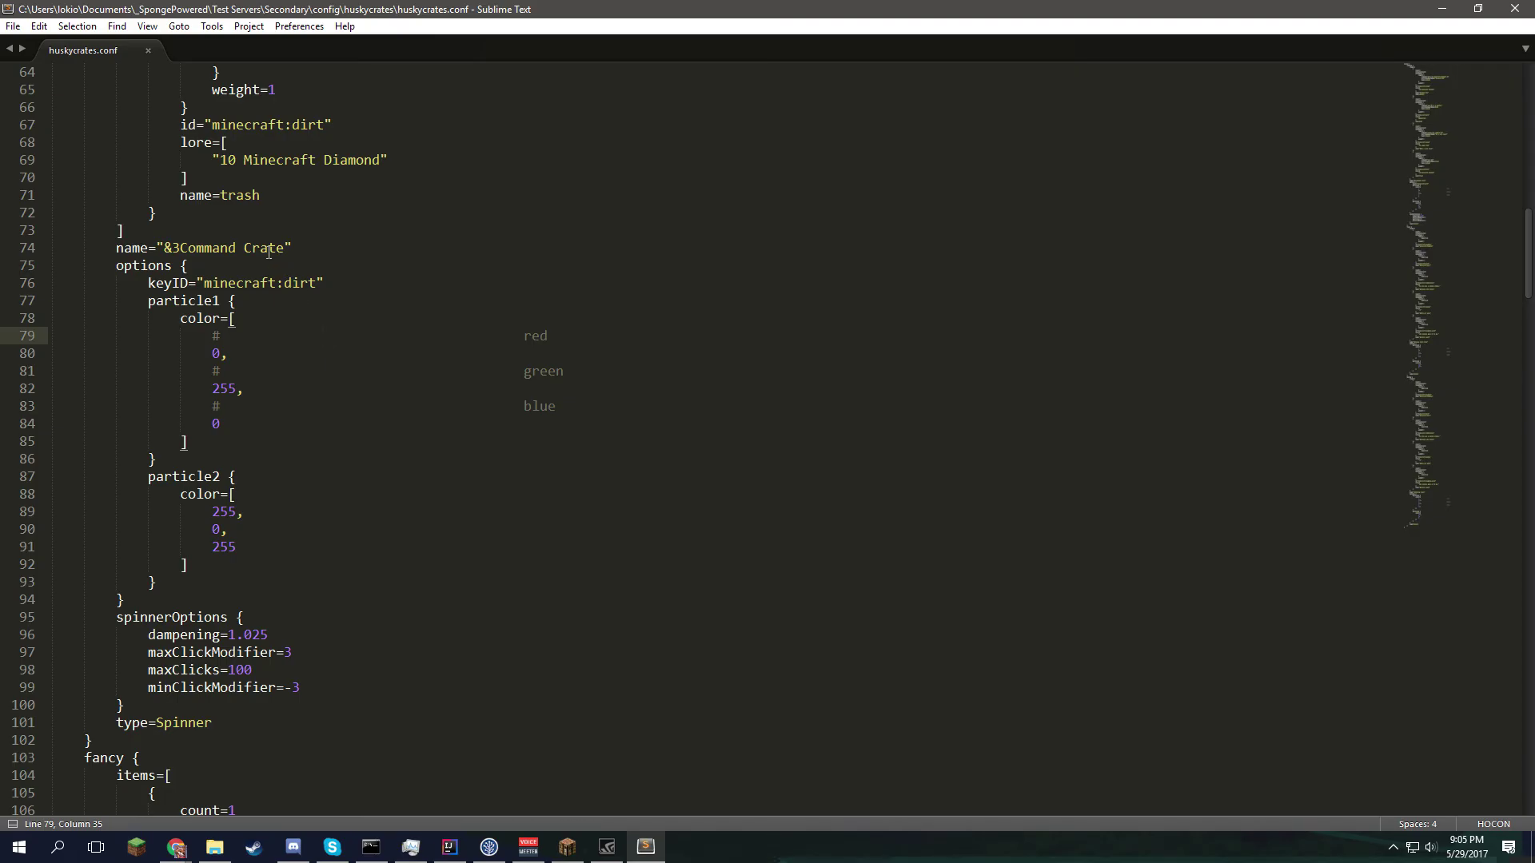
- Highlight the command crate's name value and the options block heading beneath it for review
{"action": "left_click_drag", "start_coordinate": [153, 248], "coordinate": [346, 262]}
{"action": "left_click", "coordinate": [306, 242]}
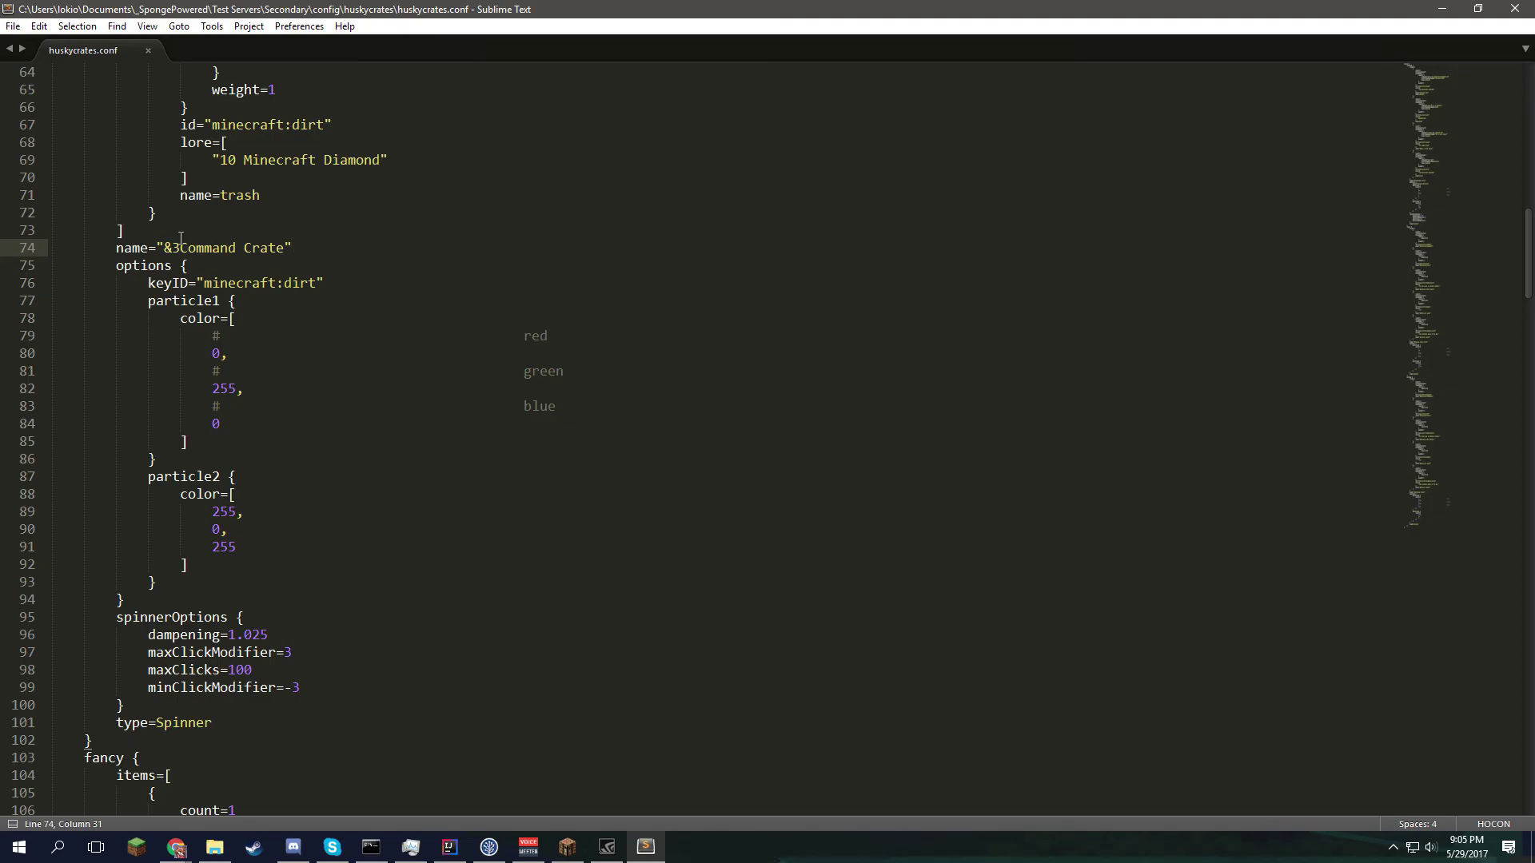
{"action": "left_click", "coordinate": [167, 267]}
{"action": "double_click", "coordinate": [136, 268]}
{"action": "left_click", "coordinate": [209, 269]}
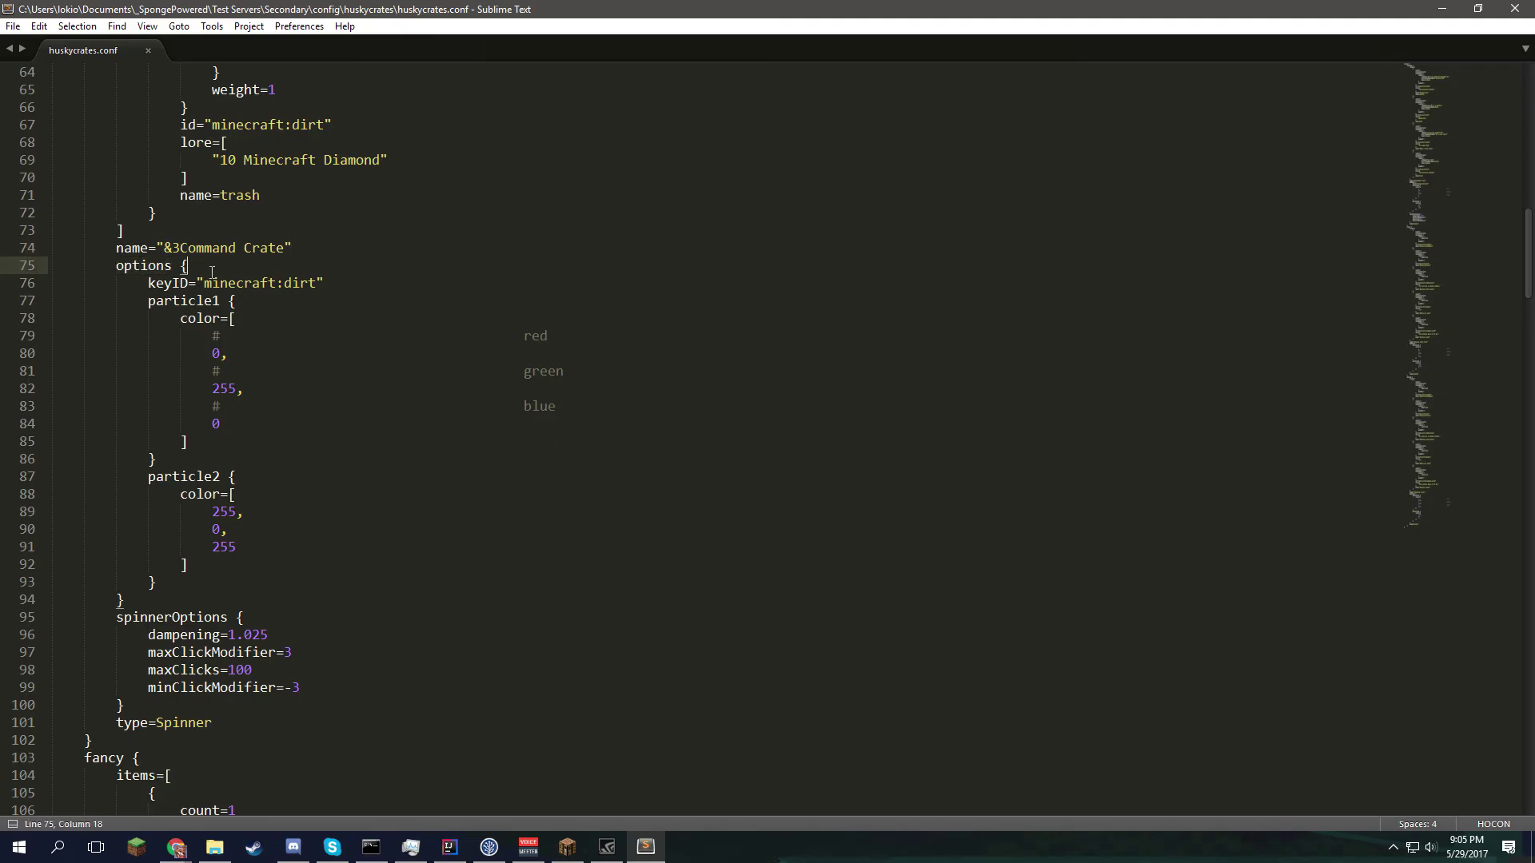
- Examine the keyID setting in the command crate's options, highlighting the whole line and its item ID
{"action": "left_click", "coordinate": [260, 281]}
{"action": "left_click_drag", "start_coordinate": [340, 286], "coordinate": [150, 280]}
{"action": "left_click", "coordinate": [148, 272]}
{"action": "left_click", "coordinate": [165, 269]}
{"action": "left_click", "coordinate": [190, 269]}
{"action": "left_click_drag", "start_coordinate": [340, 281], "coordinate": [149, 282]}
{"action": "left_click", "coordinate": [190, 270]}
{"action": "left_click_drag", "start_coordinate": [333, 281], "coordinate": [148, 284]}
{"action": "left_click", "coordinate": [180, 282]}
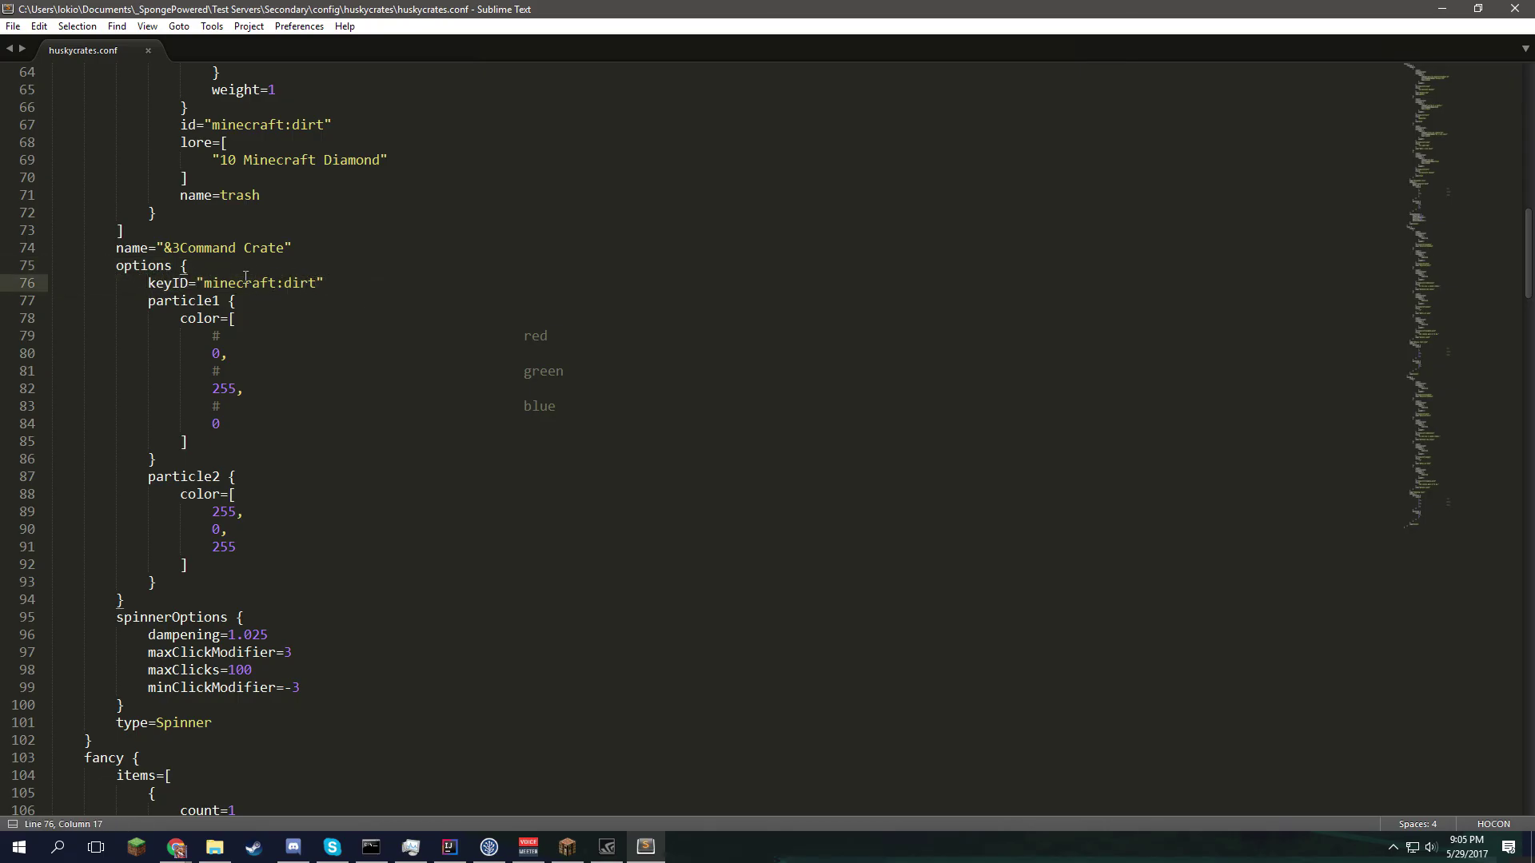
{"action": "double_click", "coordinate": [153, 280]}
{"action": "left_click", "coordinate": [204, 284]}
{"action": "double_click", "coordinate": [310, 282]}
{"action": "left_click", "coordinate": [252, 282]}
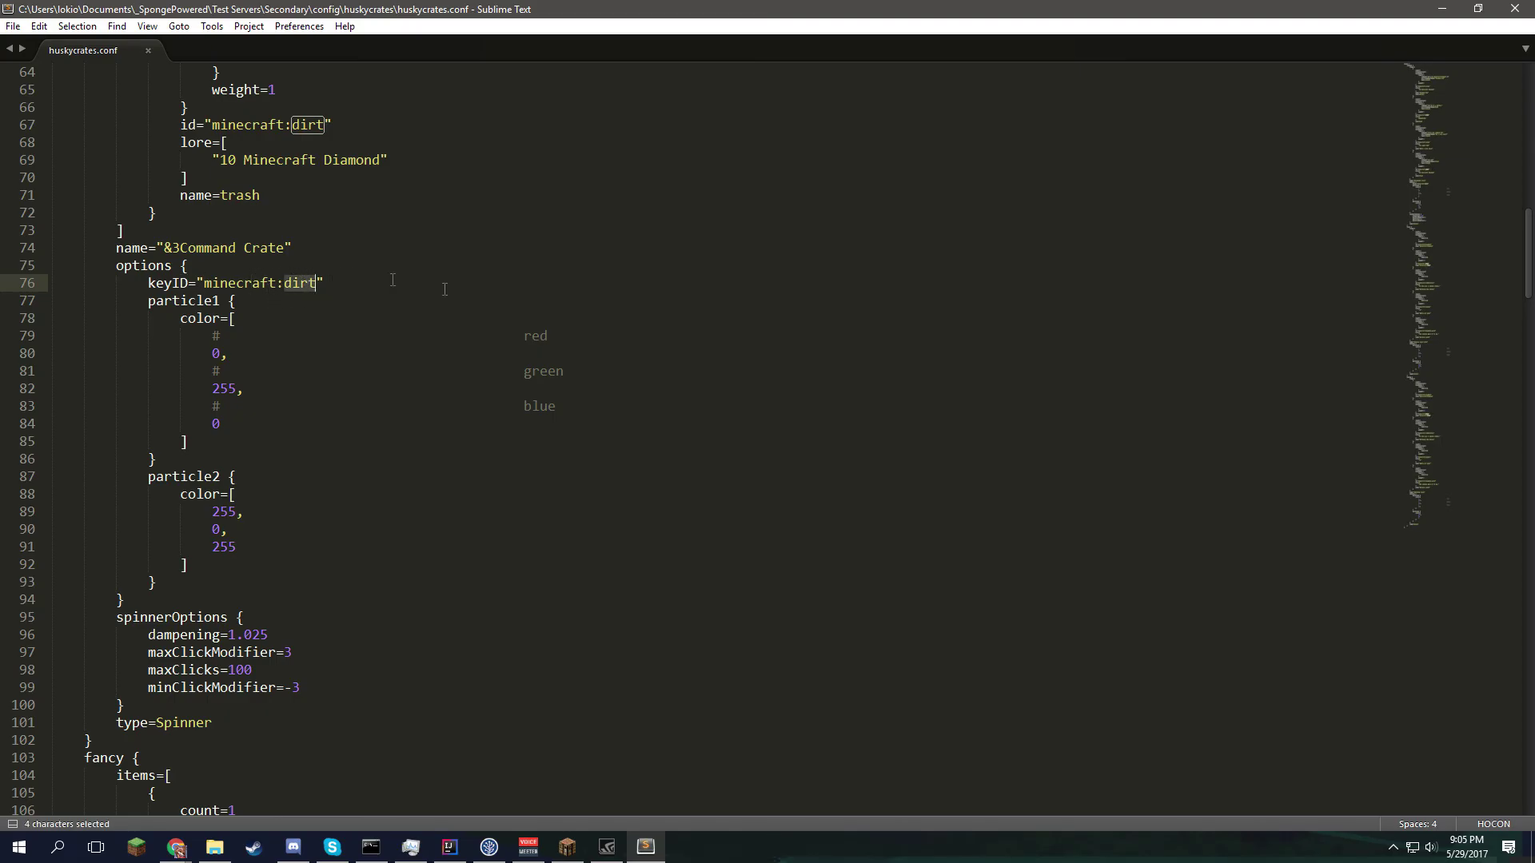
- Examine the keyID line and the start of the particle1 block with its color list in the command crate's options
{"action": "key", "text": "Down"}
{"action": "left_click", "coordinate": [197, 286]}
{"action": "left_click", "coordinate": [309, 298]}
{"action": "left_click", "coordinate": [314, 269]}
{"action": "left_click", "coordinate": [331, 319]}
{"action": "left_click", "coordinate": [244, 303]}
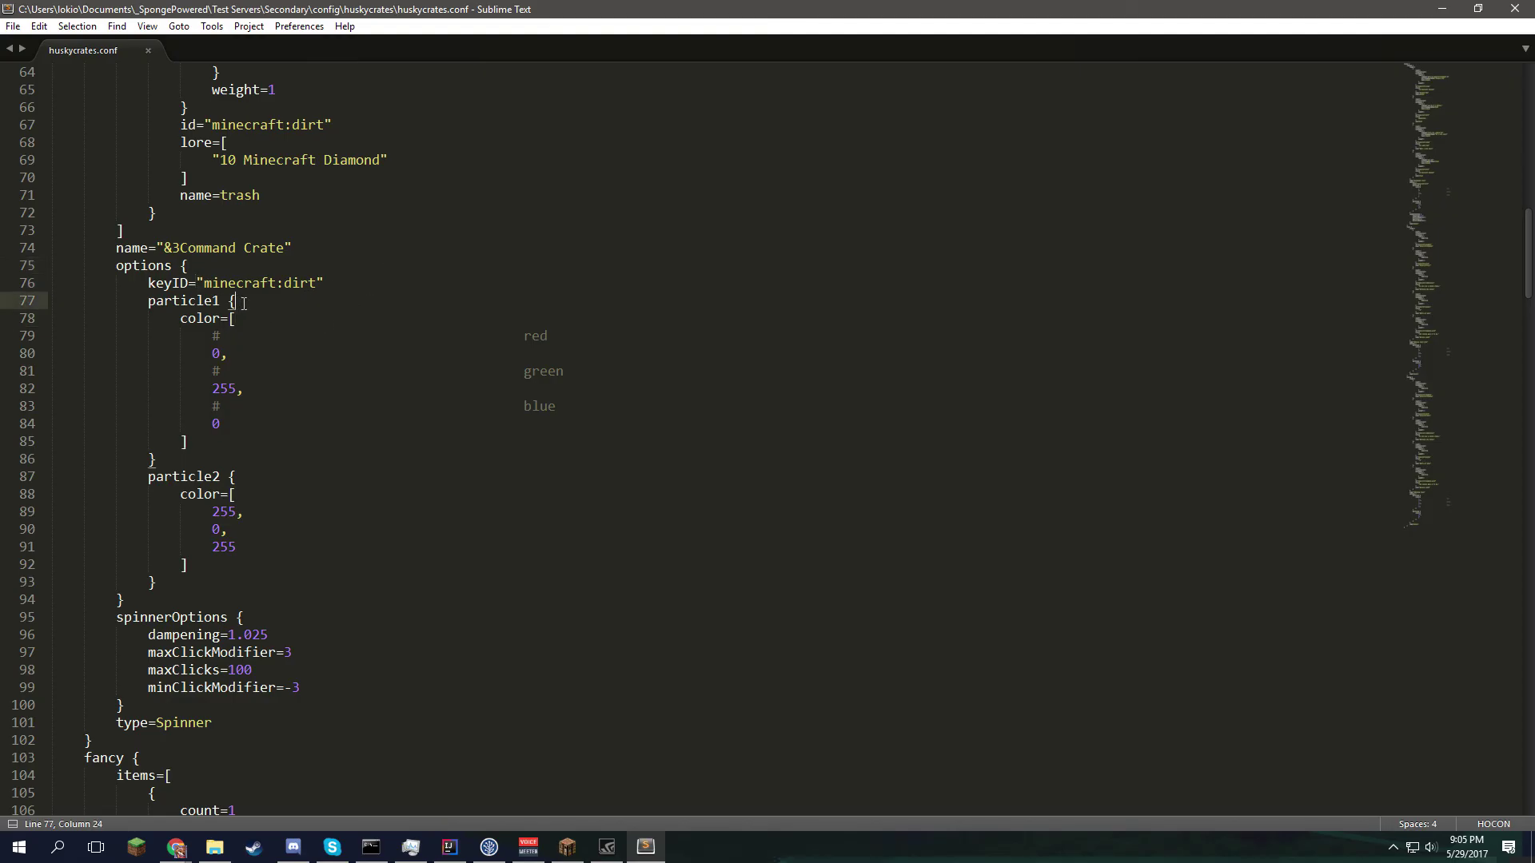
{"action": "left_click", "coordinate": [266, 317]}
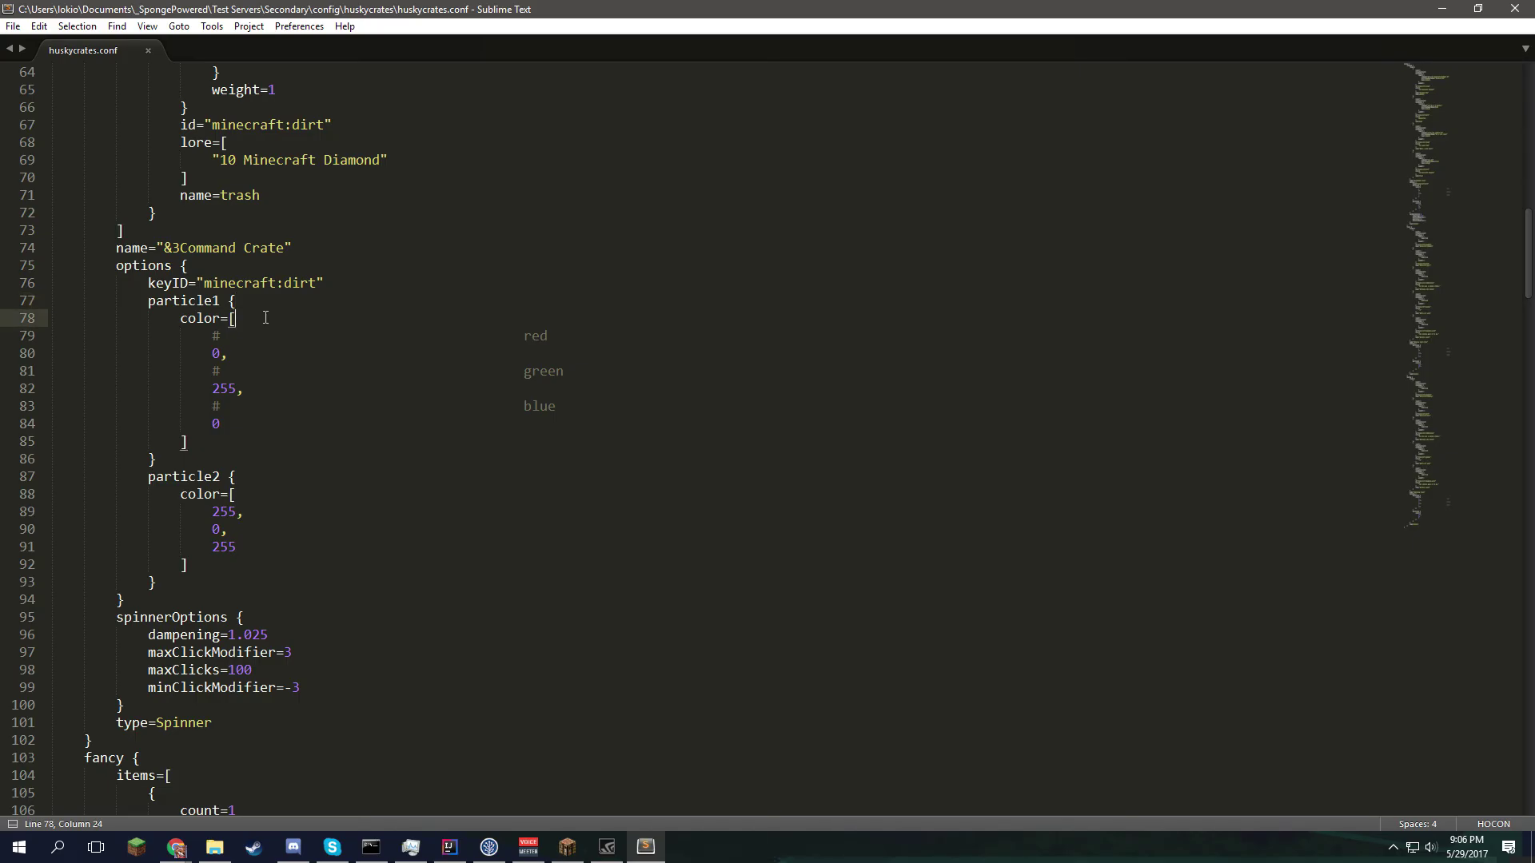
- Highlight the red, green and blue values of particle1's color one after another for review
{"action": "double_click", "coordinate": [216, 353]}
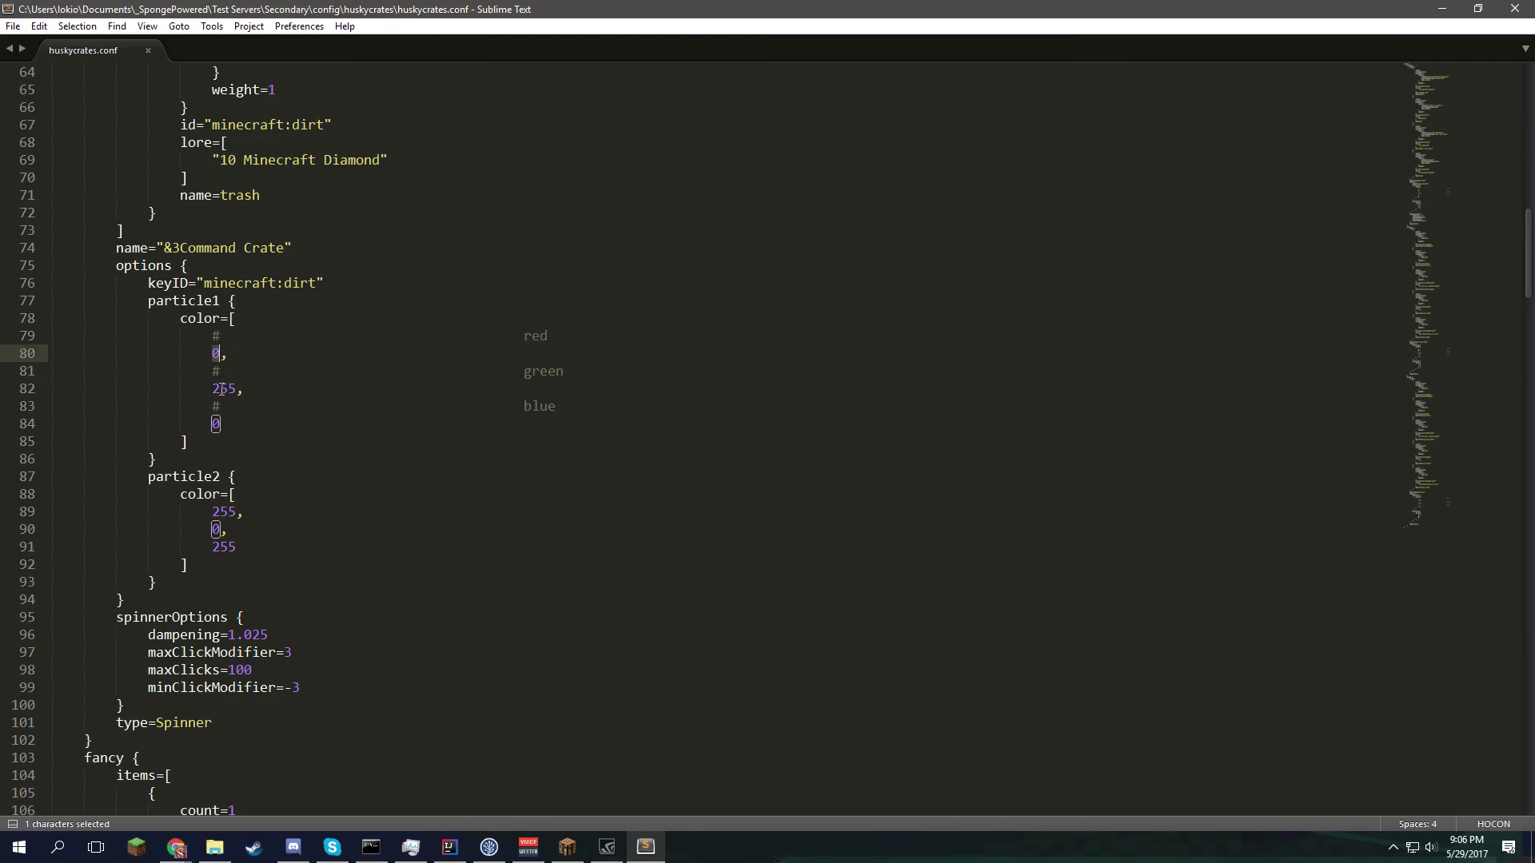
{"action": "double_click", "coordinate": [224, 388]}
{"action": "double_click", "coordinate": [215, 424]}
{"action": "left_click", "coordinate": [323, 372]}
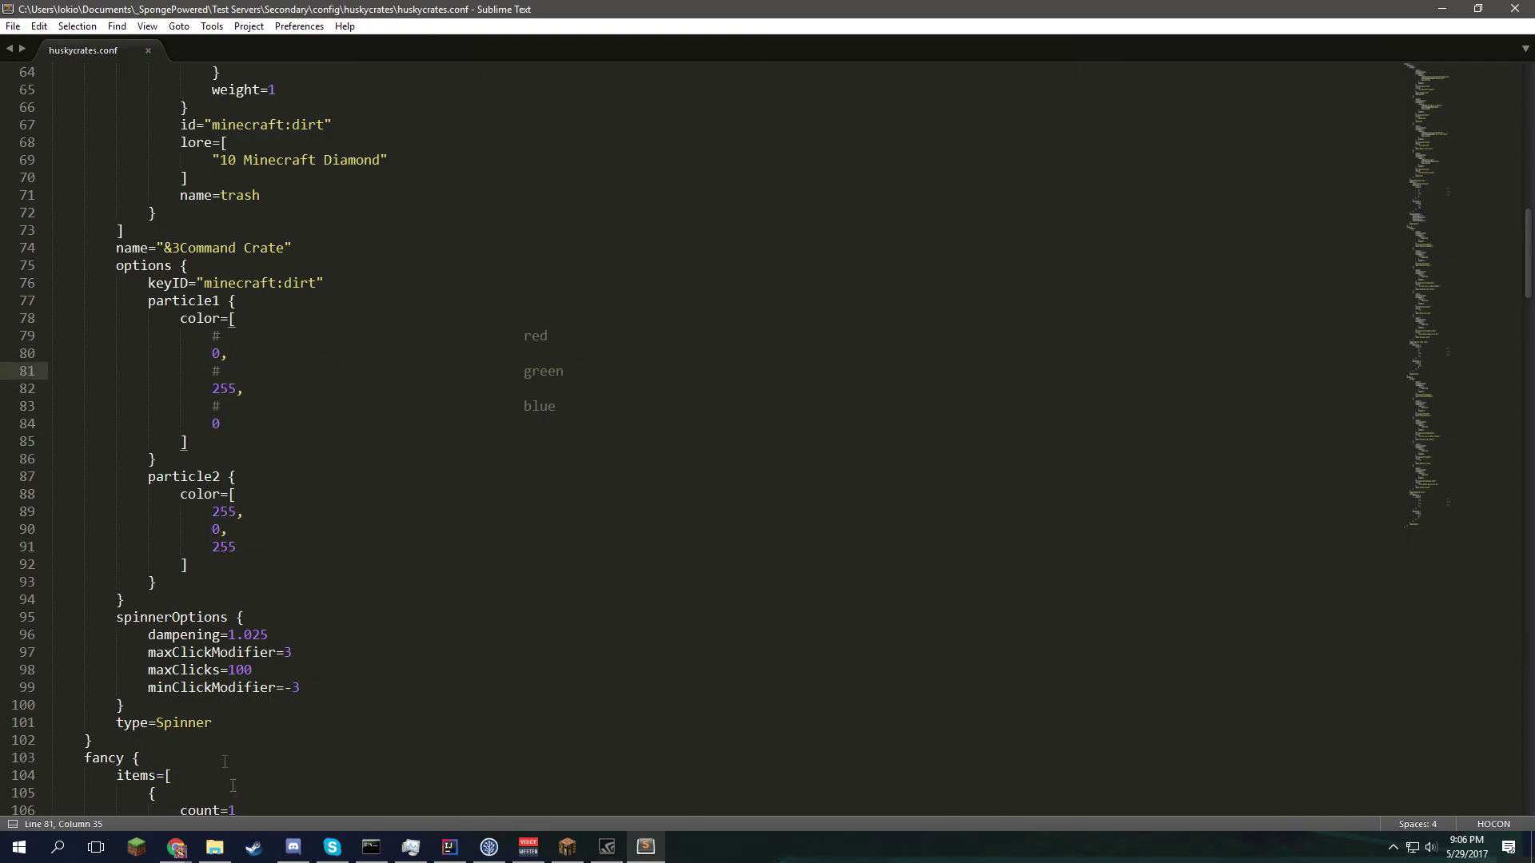
- Switch to Chrome and search Google for "rgb color picker" in a new tab
{"action": "left_click", "coordinate": [176, 848]}
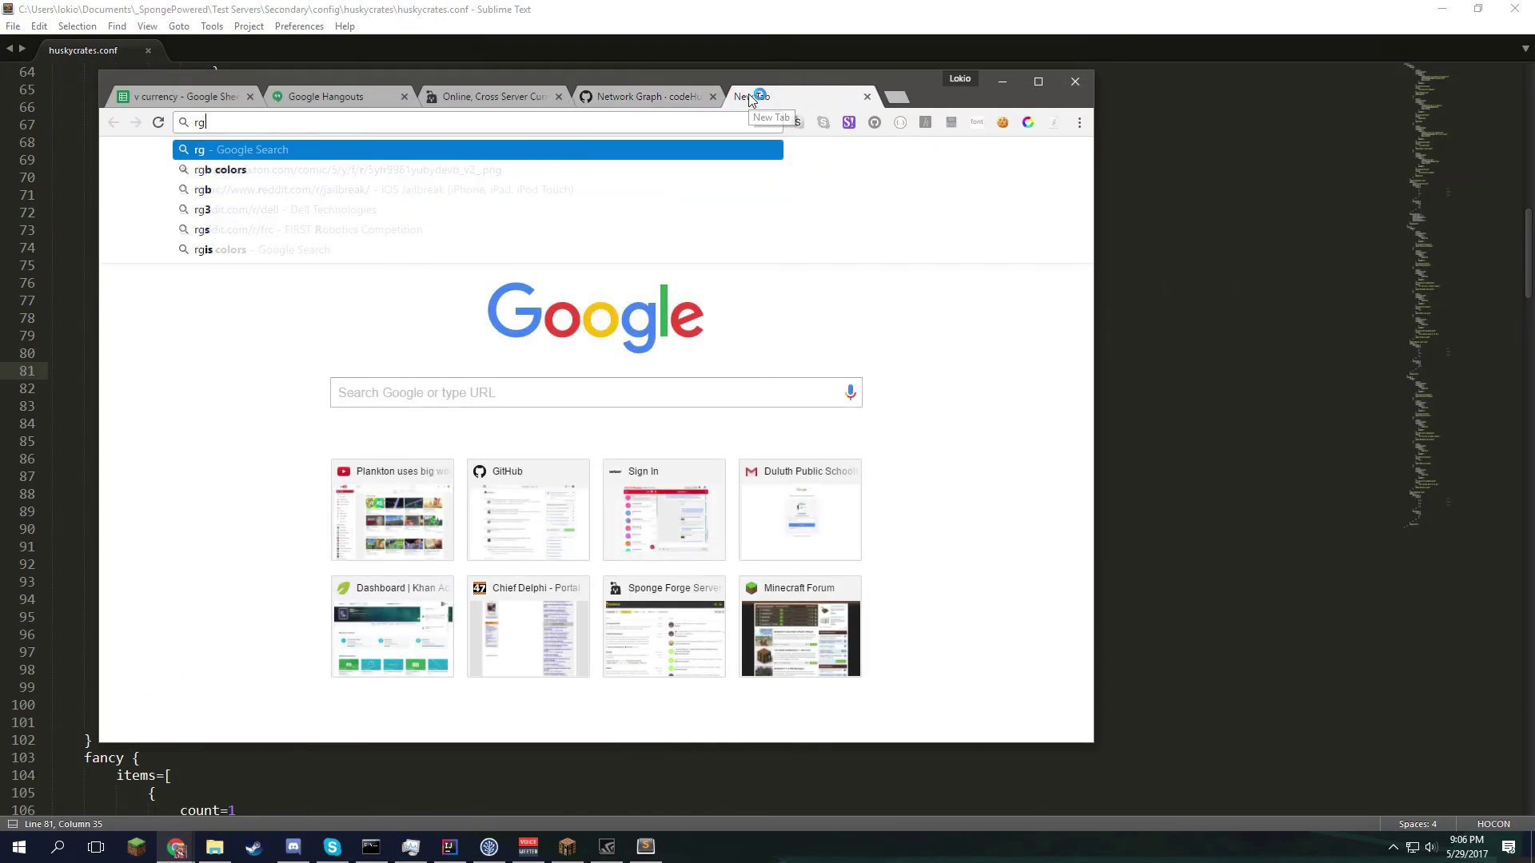
{"action": "type", "text": "b color picker"}
{"action": "key", "text": "Return"}
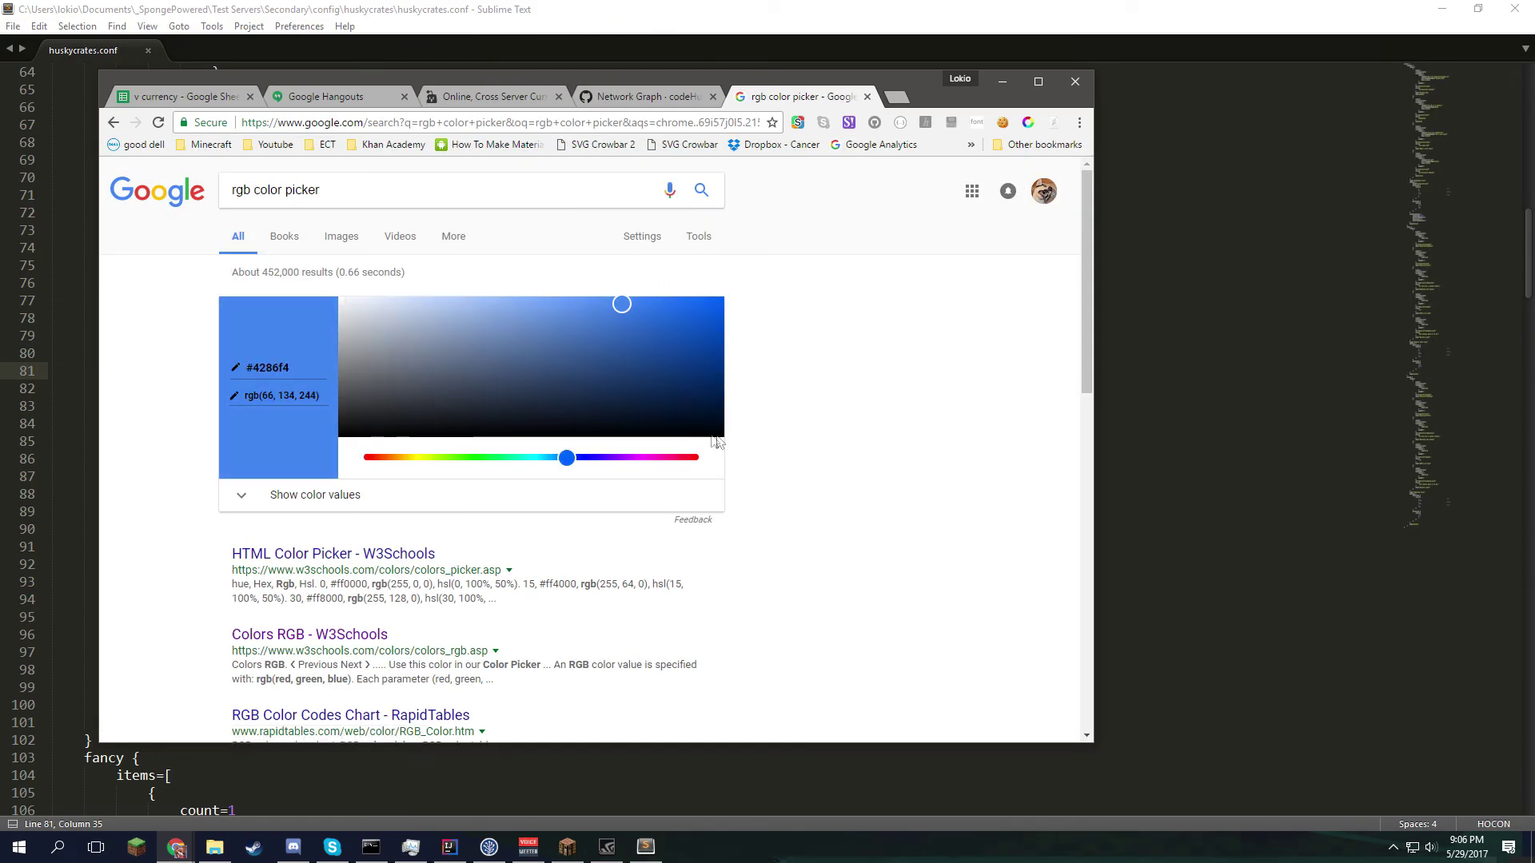
- Choose the green rgb(97, 186, 39) in Google's color picker and tile the browser side by side with the config editor
{"action": "left_click_drag", "start_coordinate": [568, 470], "coordinate": [455, 463]}
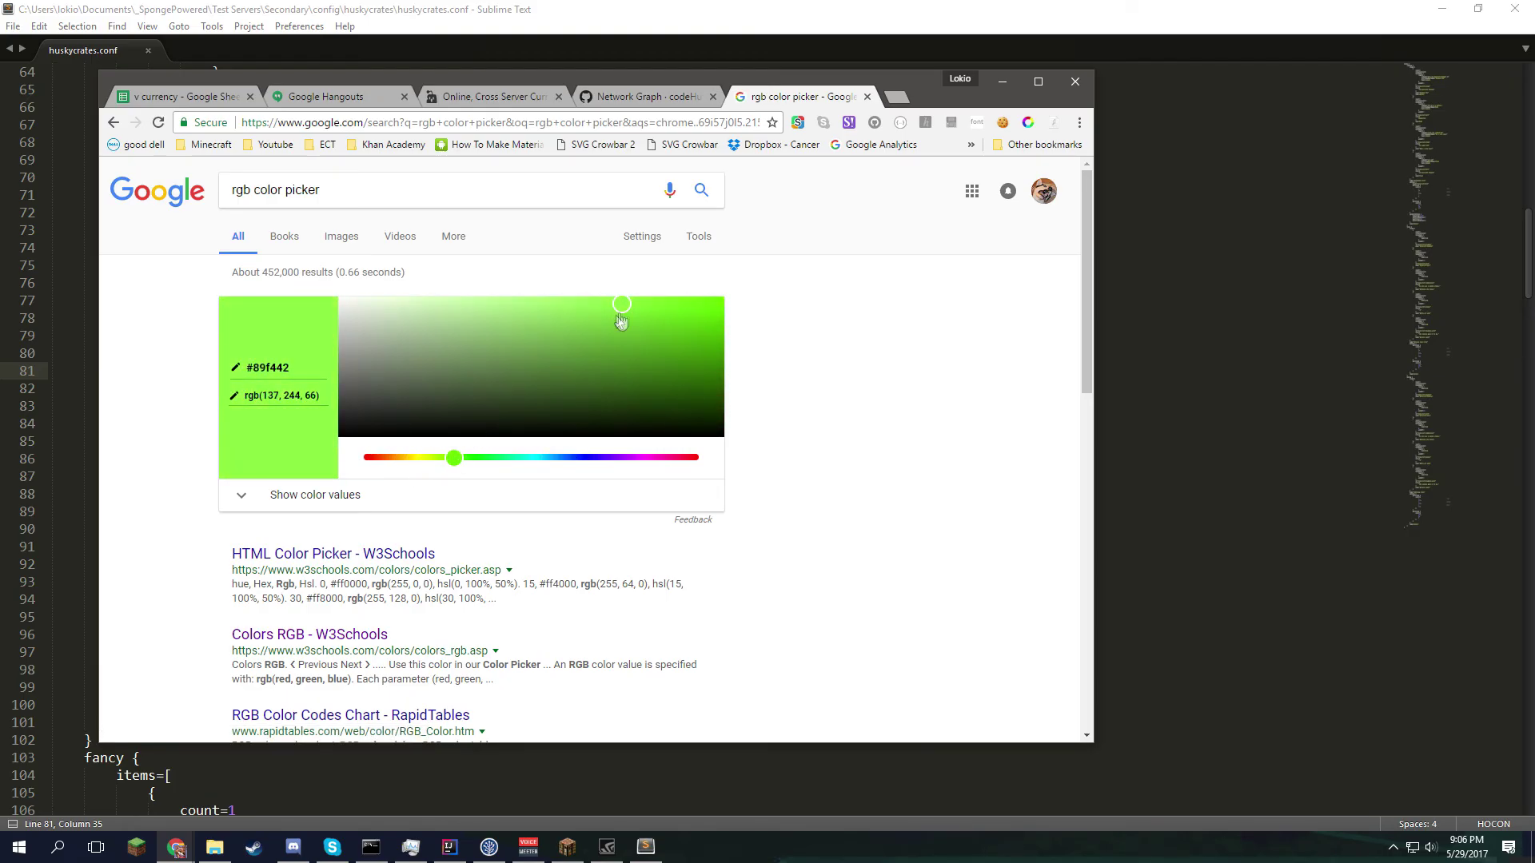
{"action": "left_click_drag", "start_coordinate": [620, 315], "coordinate": [644, 337]}
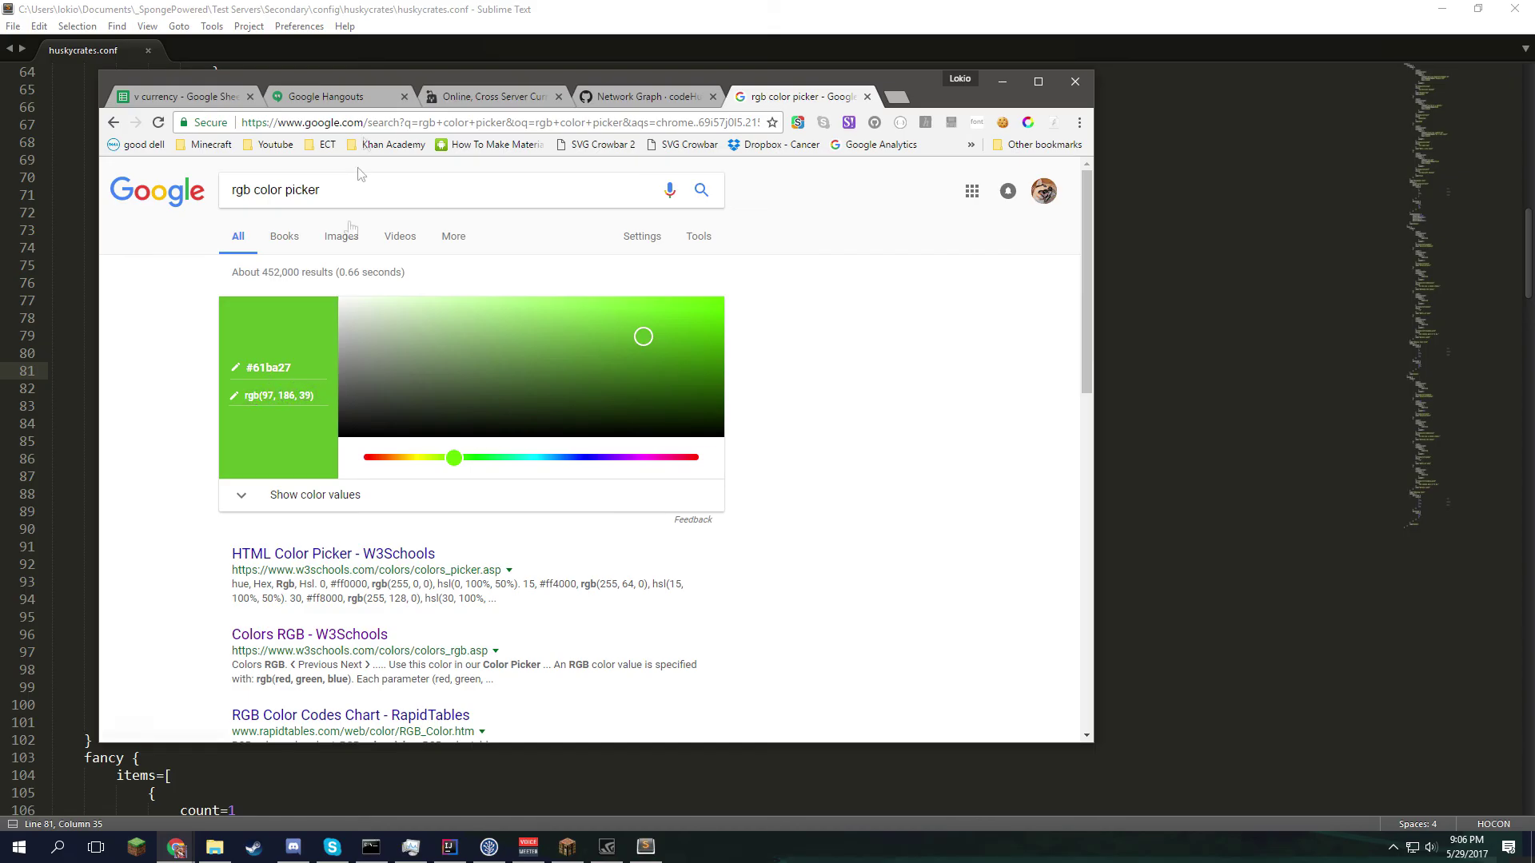
{"action": "left_click_drag", "start_coordinate": [346, 83], "coordinate": [1533, 281]}
{"action": "left_click", "coordinate": [132, 224]}
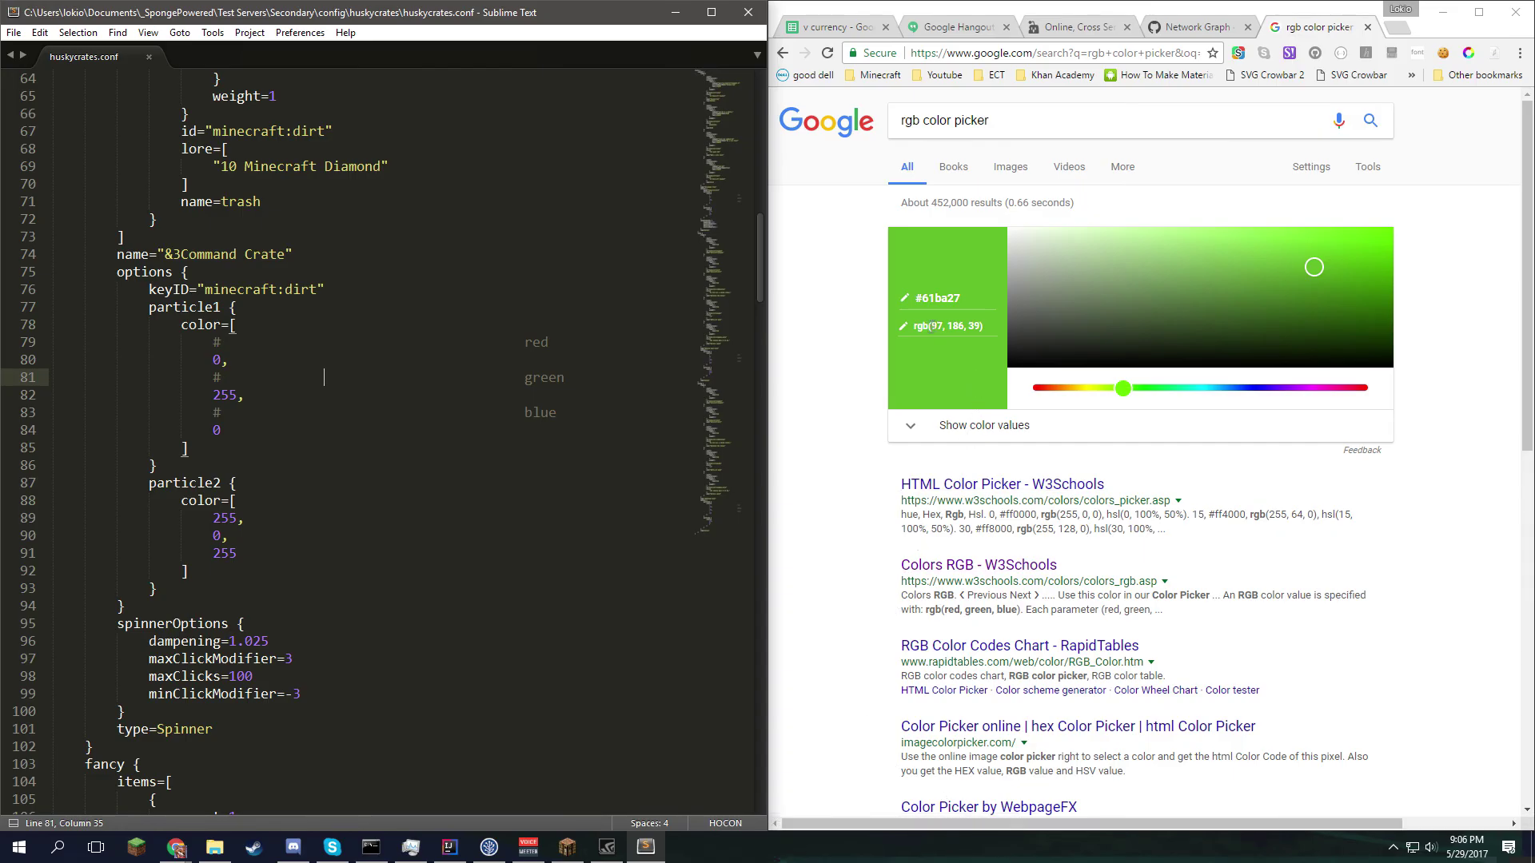
- Set the command crate's particle1 color to red 97, green 186 and blue 39, and save the config
{"action": "left_click", "coordinate": [222, 359]}
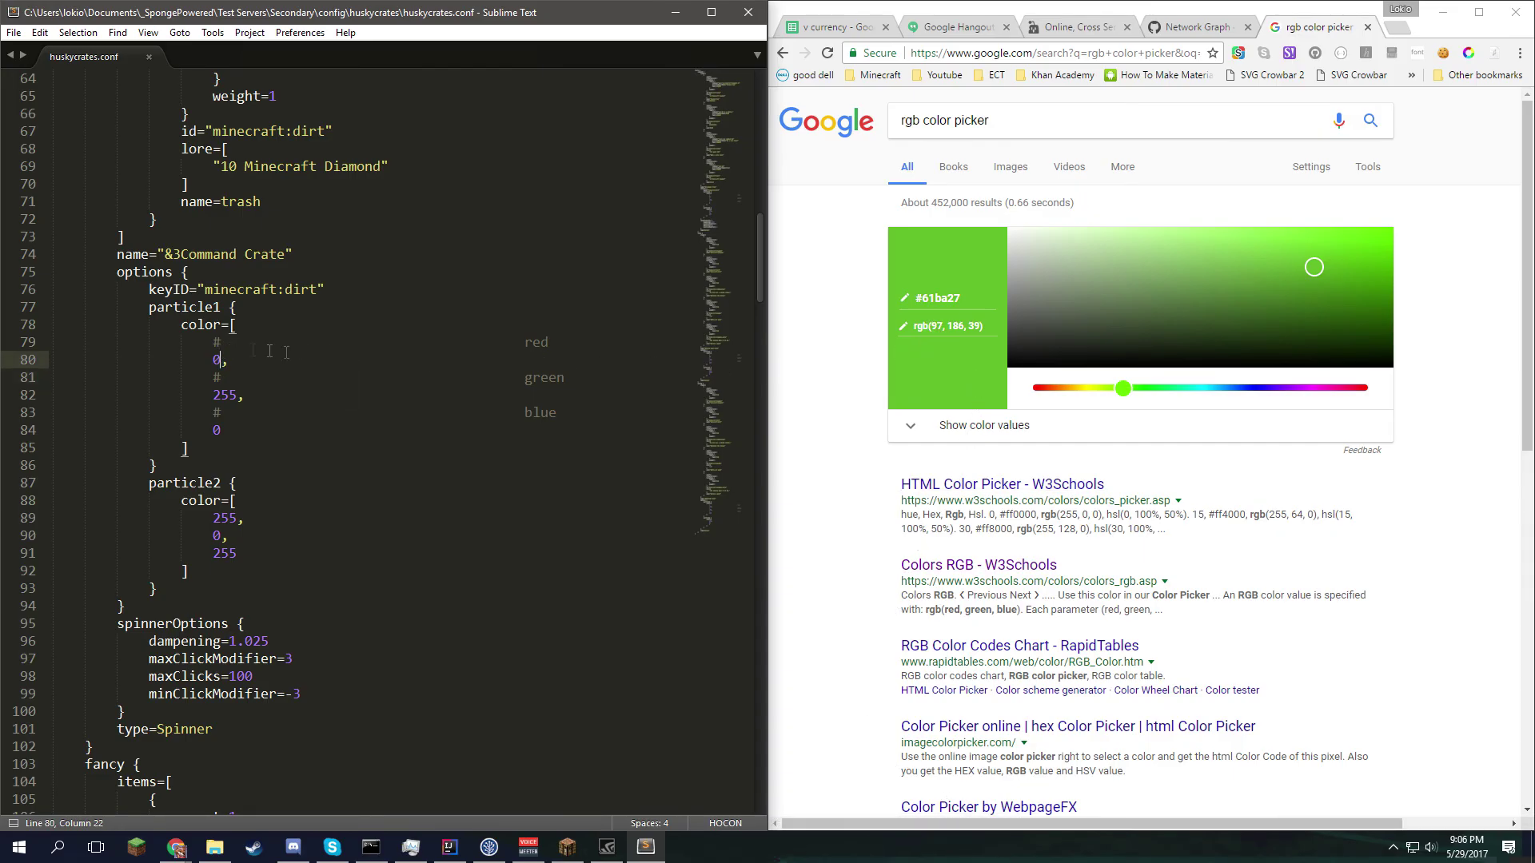
{"action": "key", "text": "BackSpace"}
{"action": "type", "text": "97"}
{"action": "key", "text": "Down"}
{"action": "key", "text": "Down"}
{"action": "key", "text": "BackSpace"}
{"action": "key", "text": "BackSpace"}
{"action": "key", "text": "BackSpace"}
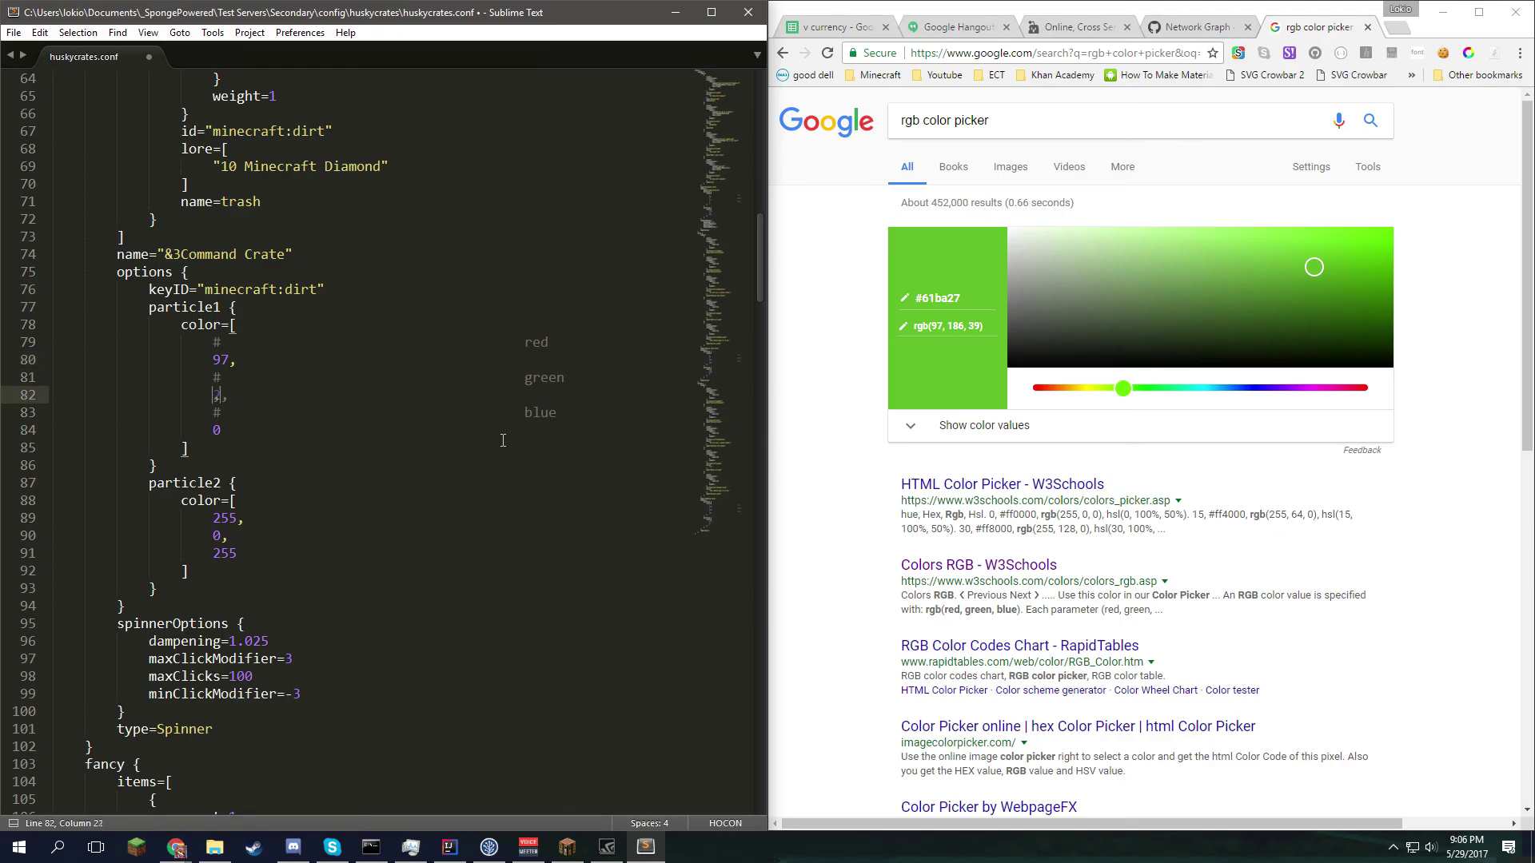
{"action": "type", "text": "186"}
{"action": "key", "text": "Down"}
{"action": "key", "text": "Down"}
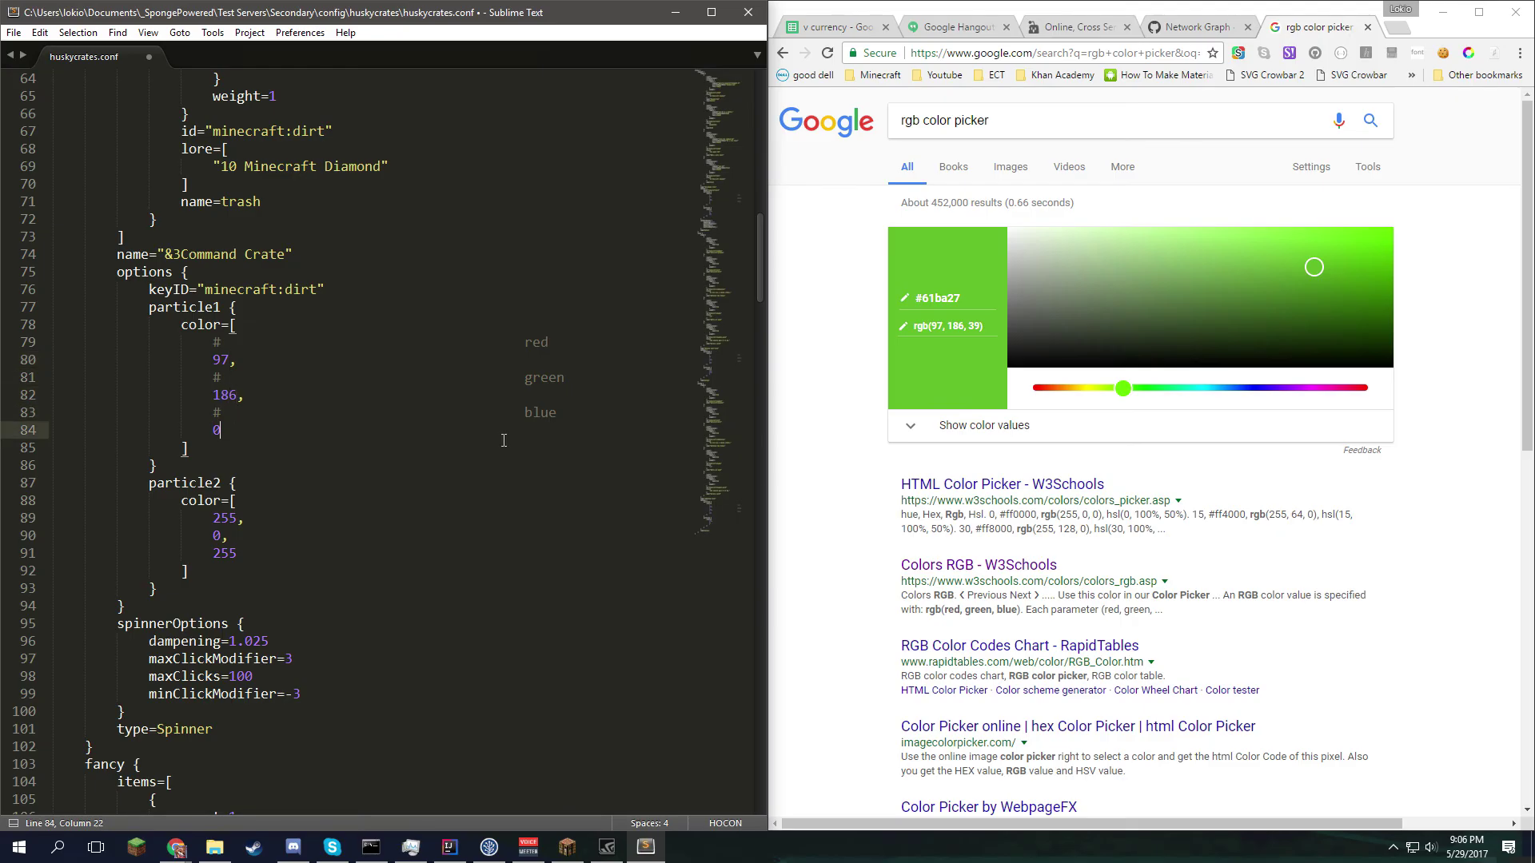
{"action": "type", "text": "39"}
{"action": "left_click", "coordinate": [411, 416]}
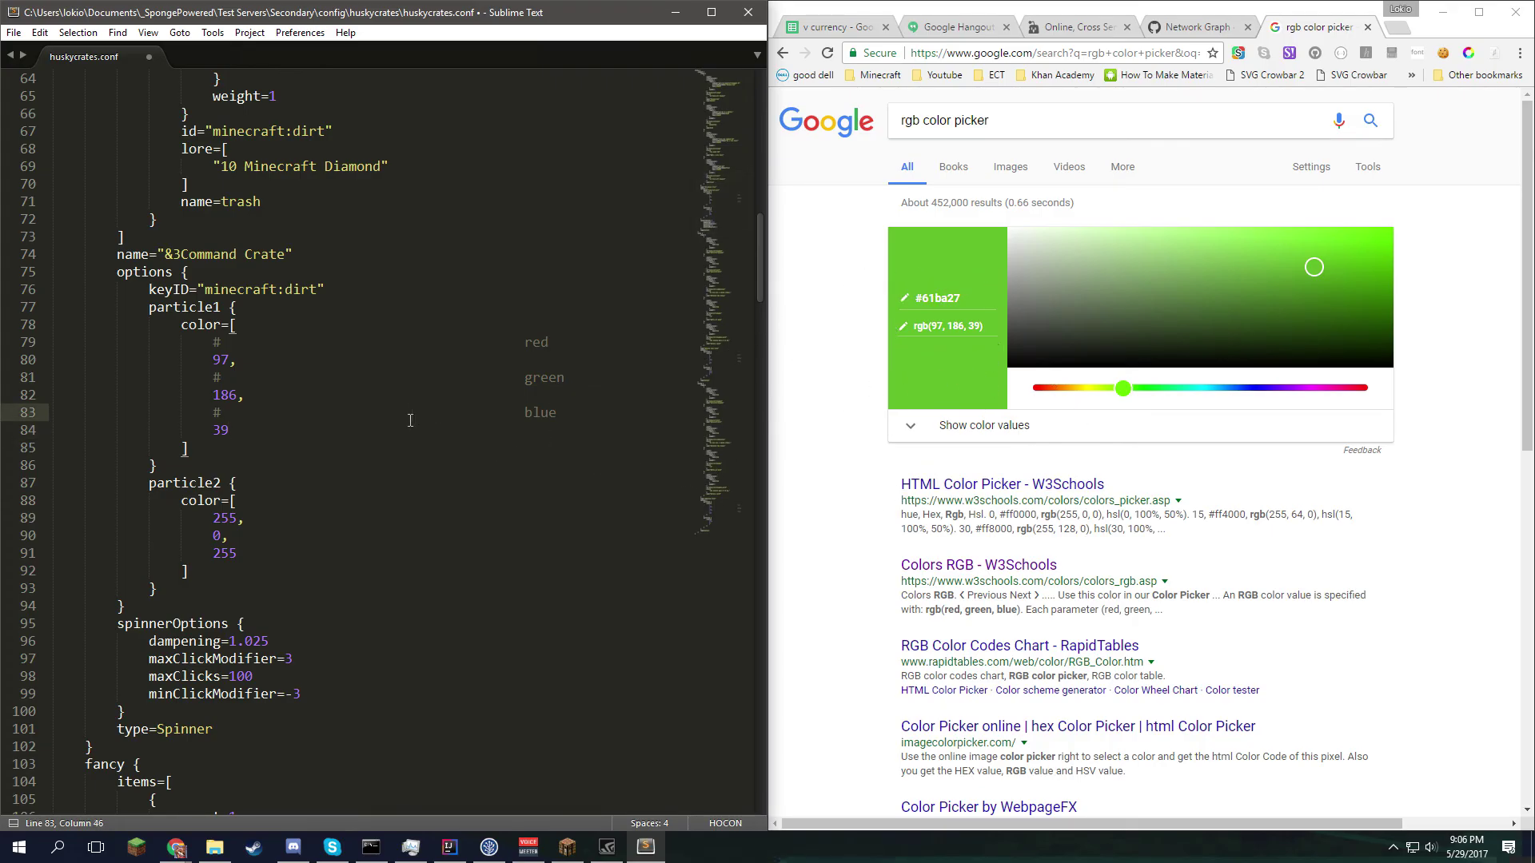
{"action": "key", "text": "ctrl+s"}
- Switch to Minecraft, resume the game and reload the server plugins with /sponge plugins reload
{"action": "left_click", "coordinate": [567, 846]}
{"action": "left_click", "coordinate": [671, 262]}
{"action": "key", "text": "t"}
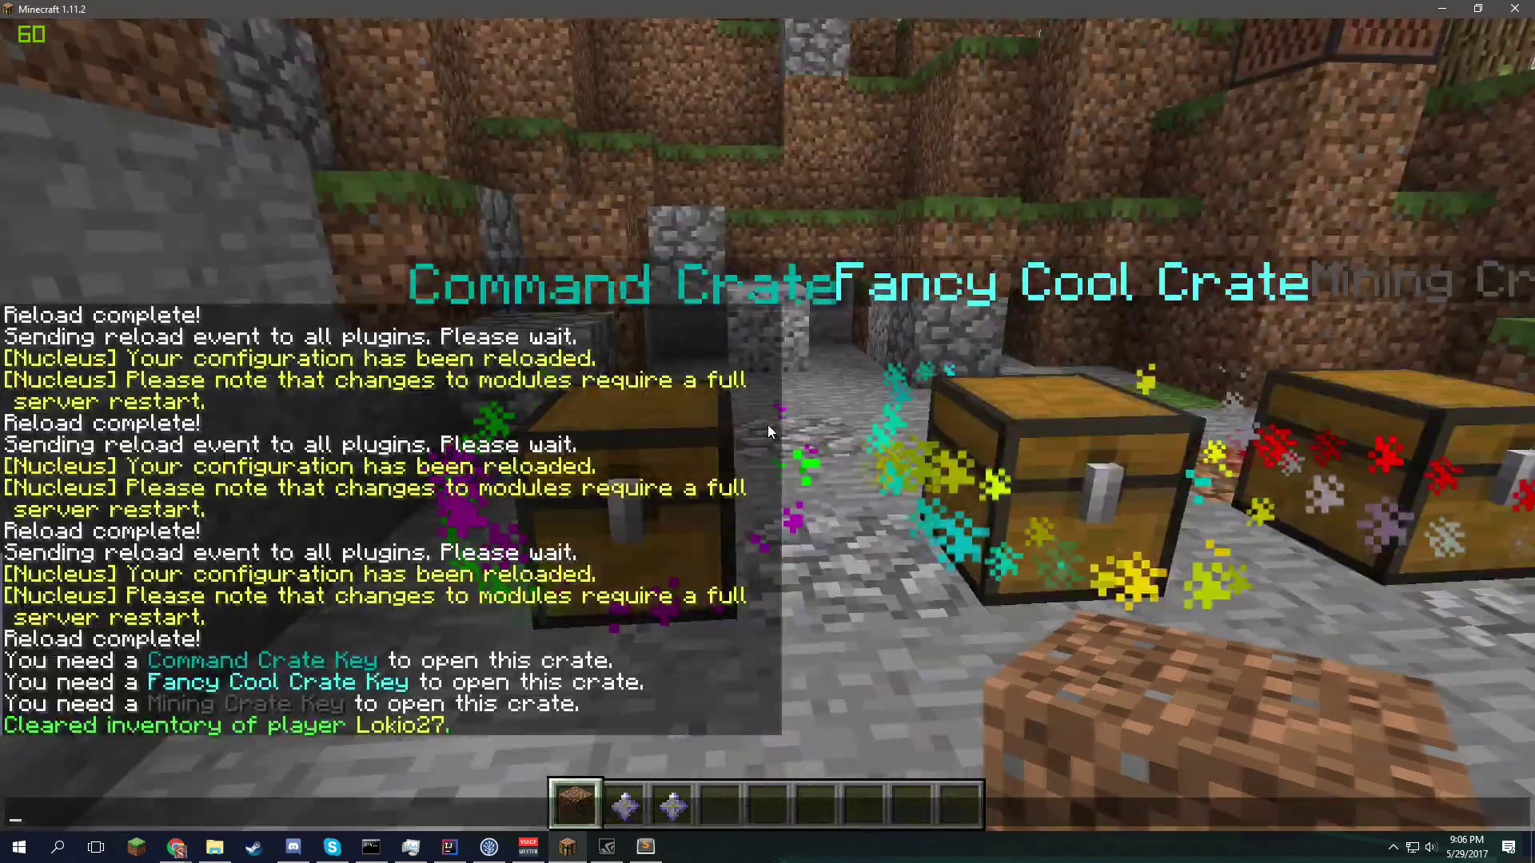
{"action": "key", "text": "Up"}
{"action": "key", "text": "Up"}
{"action": "key", "text": "Up"}
{"action": "key", "text": "Up"}
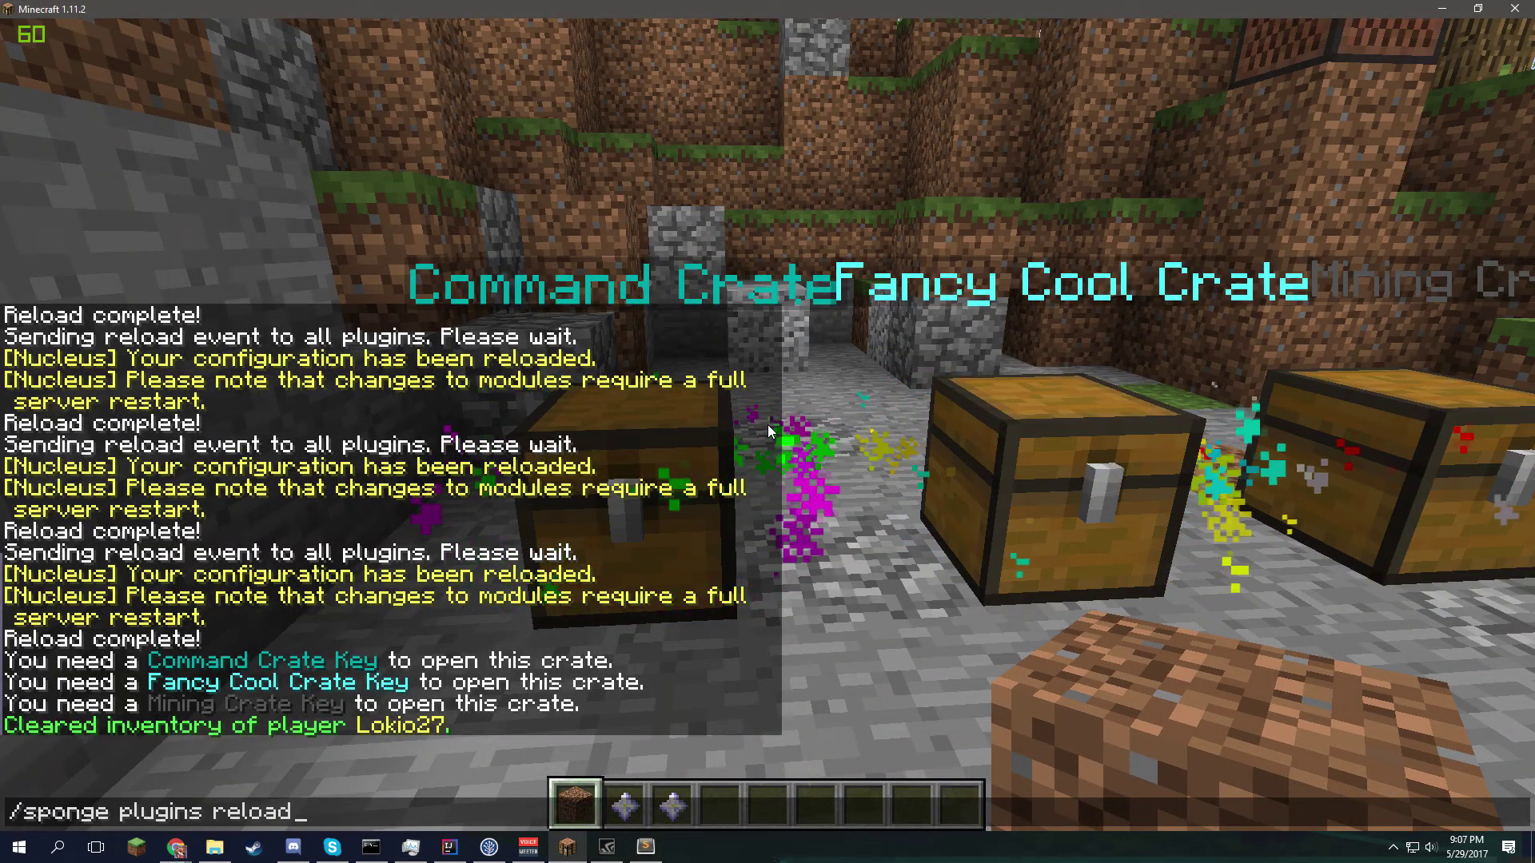
{"action": "key", "text": "Return"}
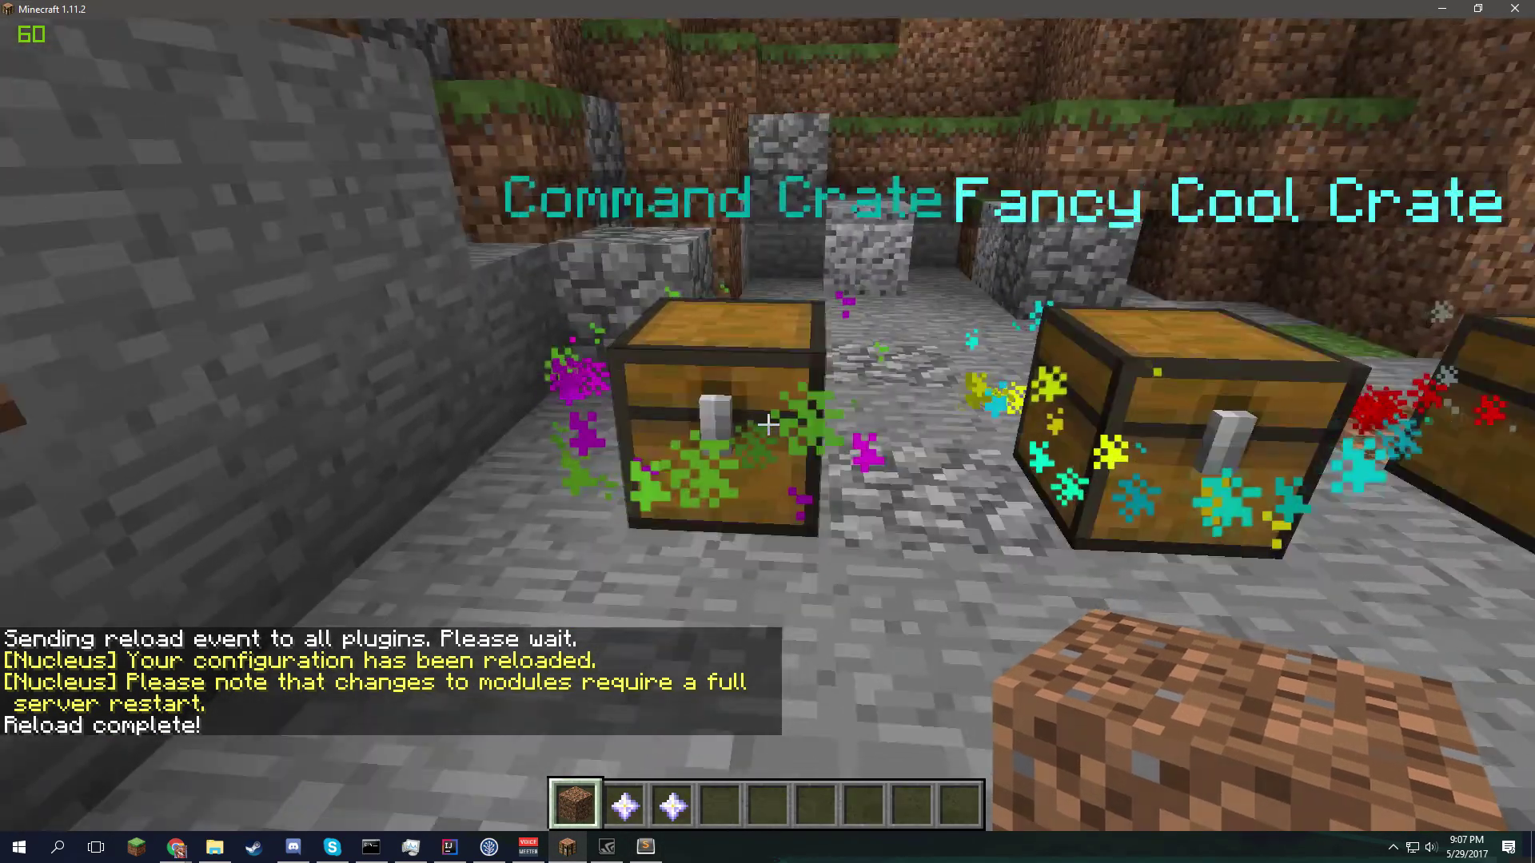
- Inspect the particle colors around the Command Crate from near and far
{"action": "key", "text": "w"}
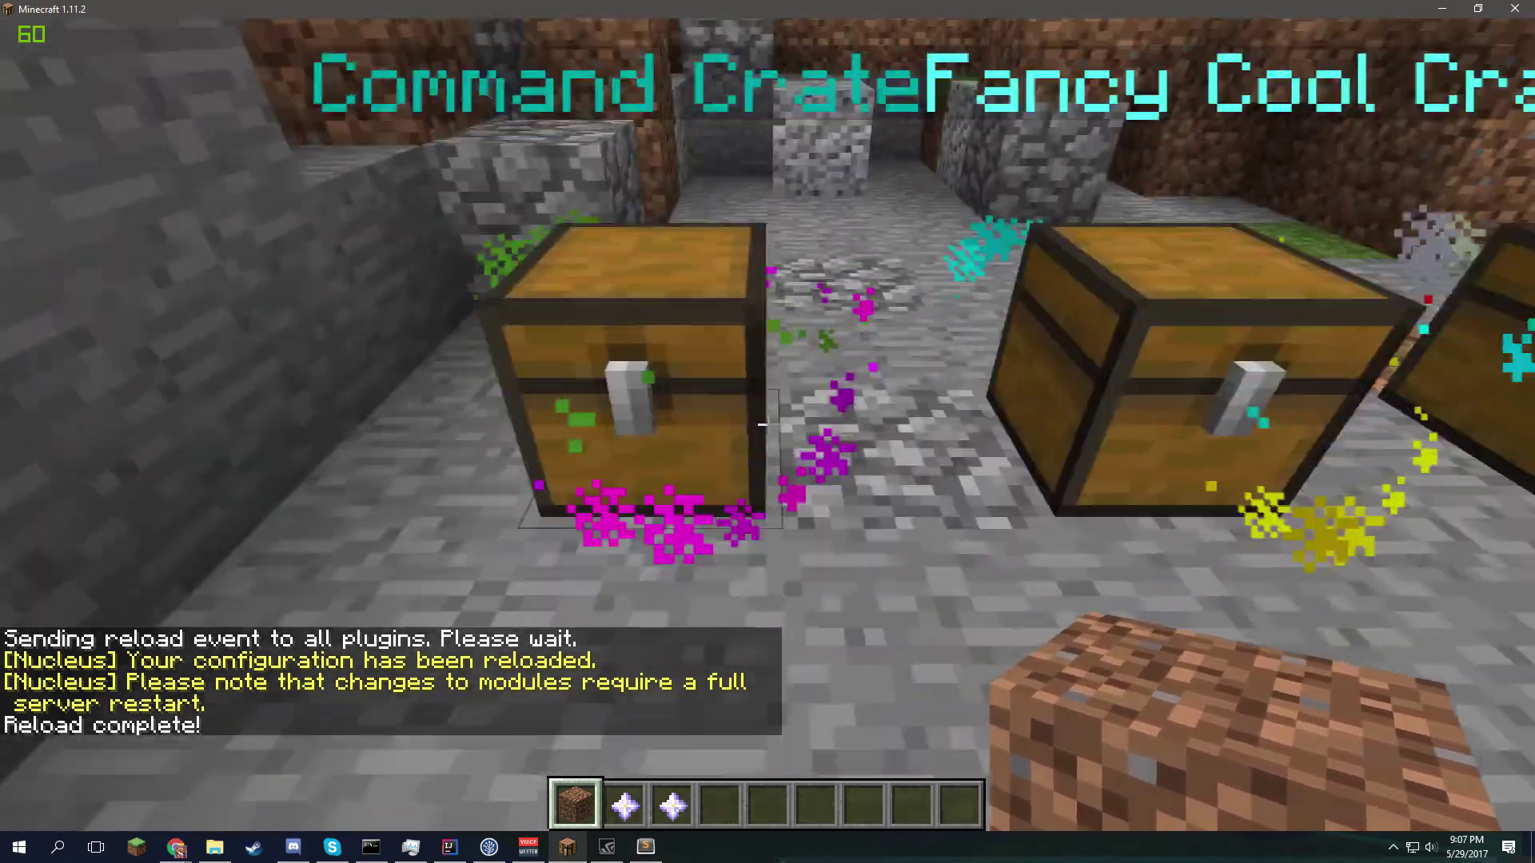
{"action": "key", "text": "s"}
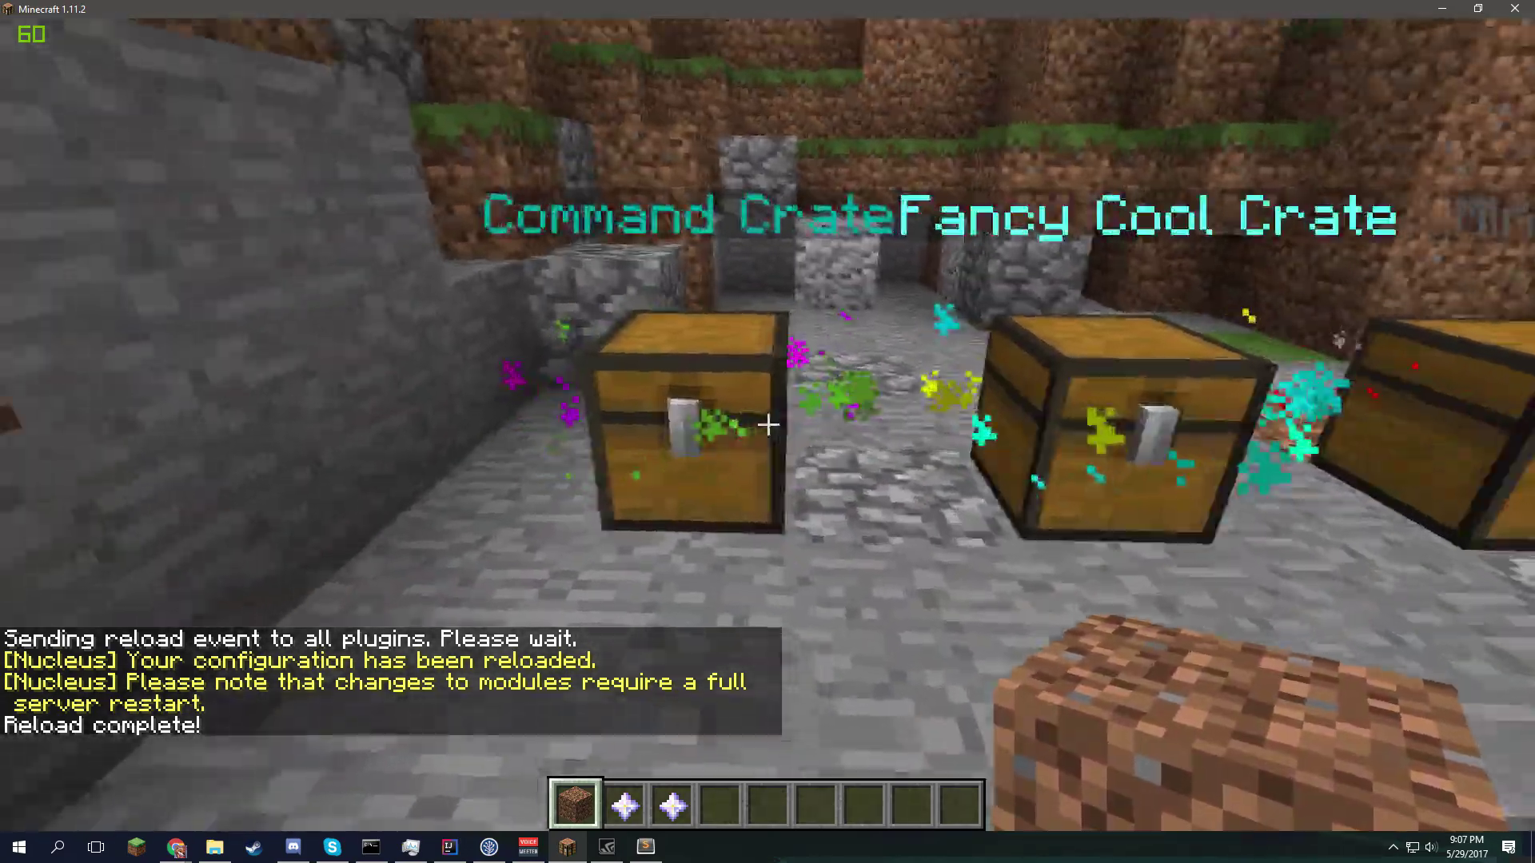
{"action": "key", "text": "w"}
{"action": "key", "text": "s"}
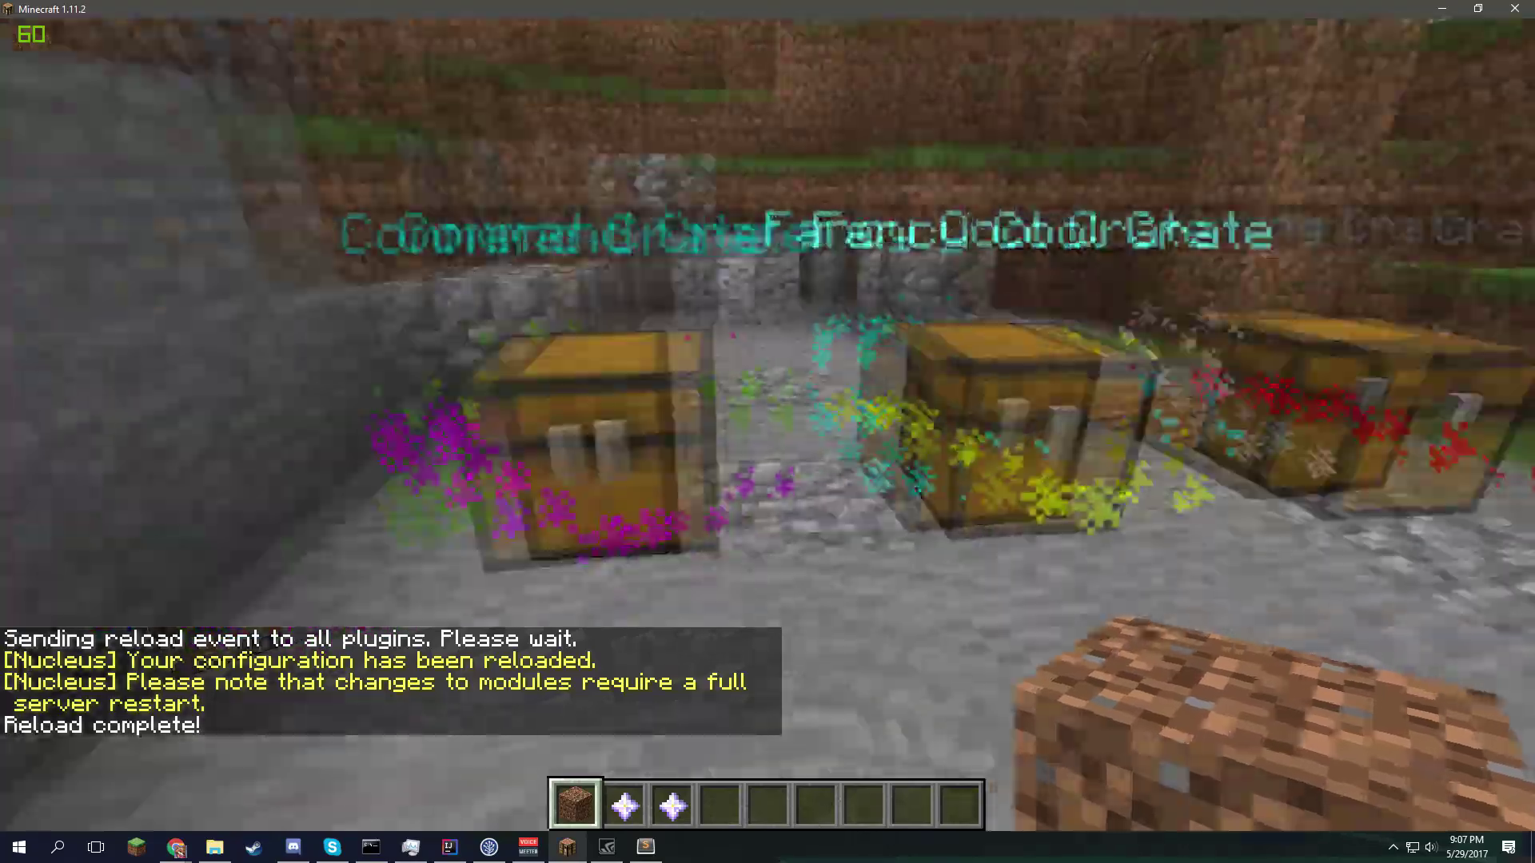
{"action": "key", "text": "w"}
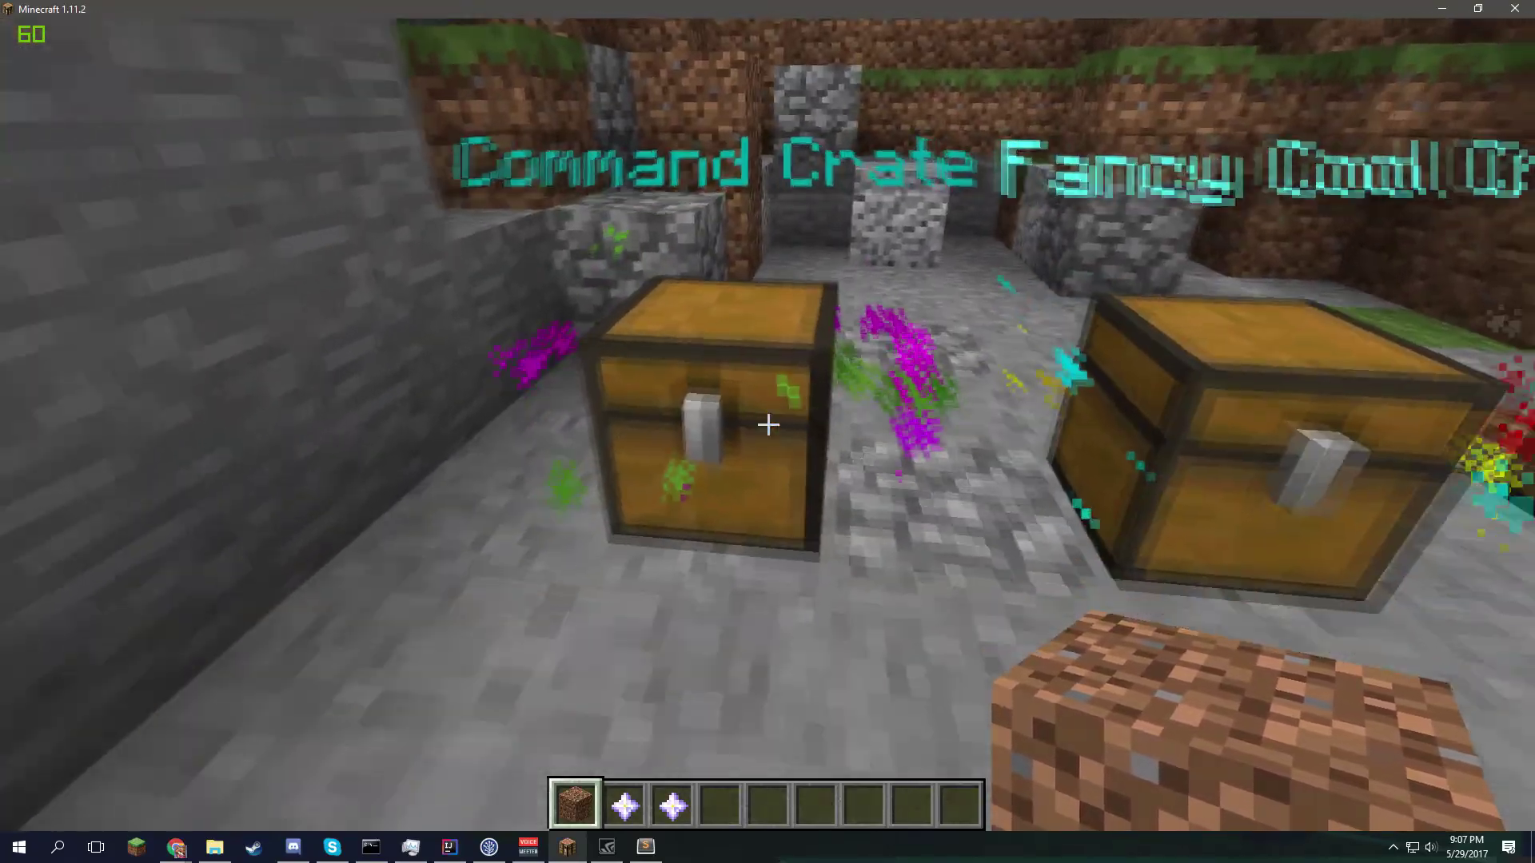
- Leave Minecraft for the config and browser windows, and choose the purple rgb(62, 39, 165) in the color picker
{"action": "key", "text": "Escape"}
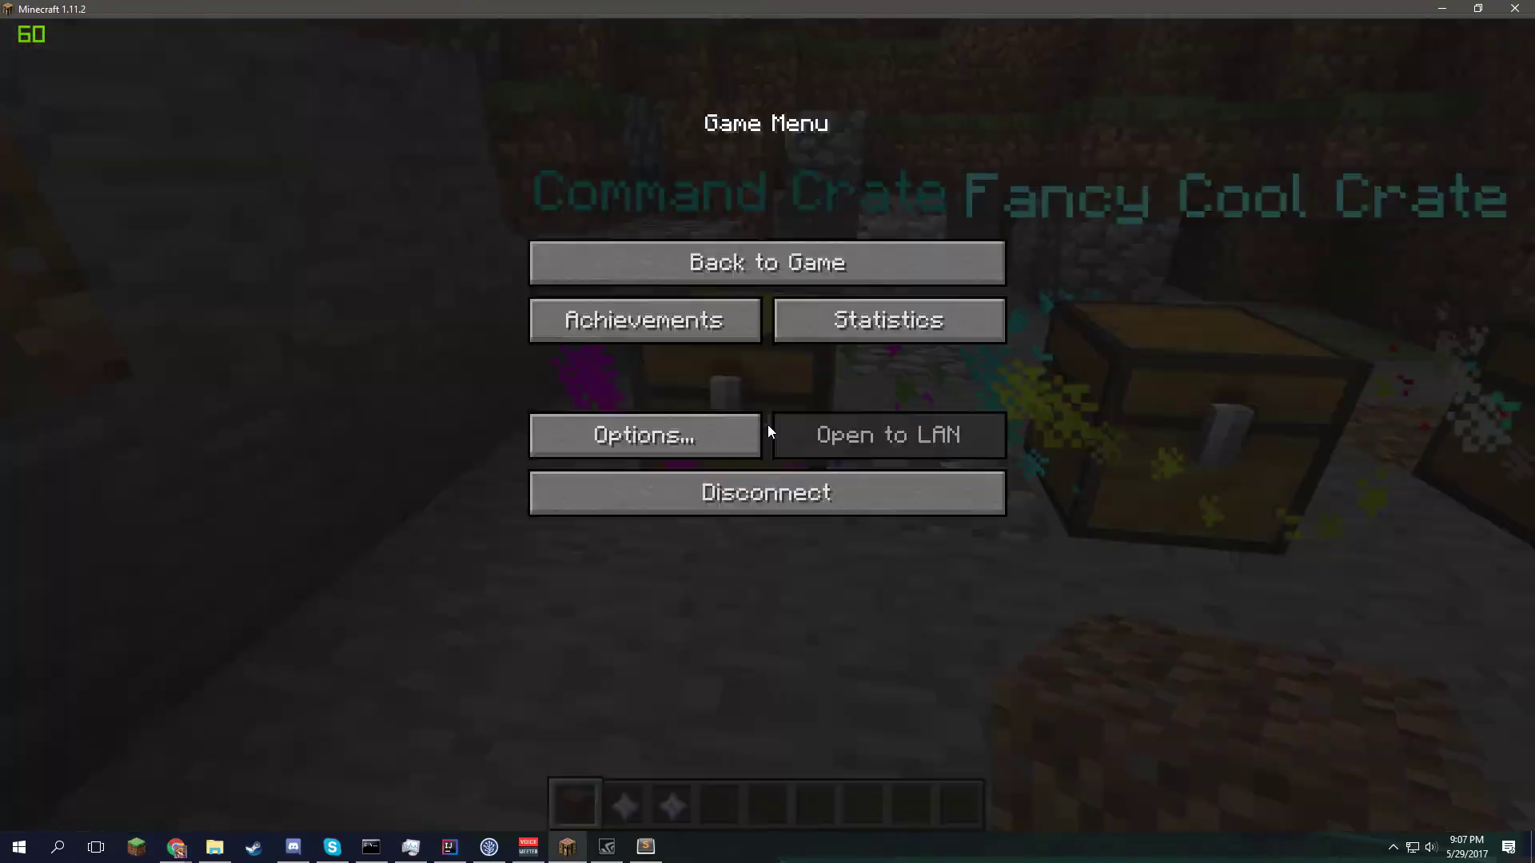
{"action": "left_click", "coordinate": [1443, 10]}
{"action": "left_click", "coordinate": [627, 295]}
{"action": "left_click", "coordinate": [392, 447]}
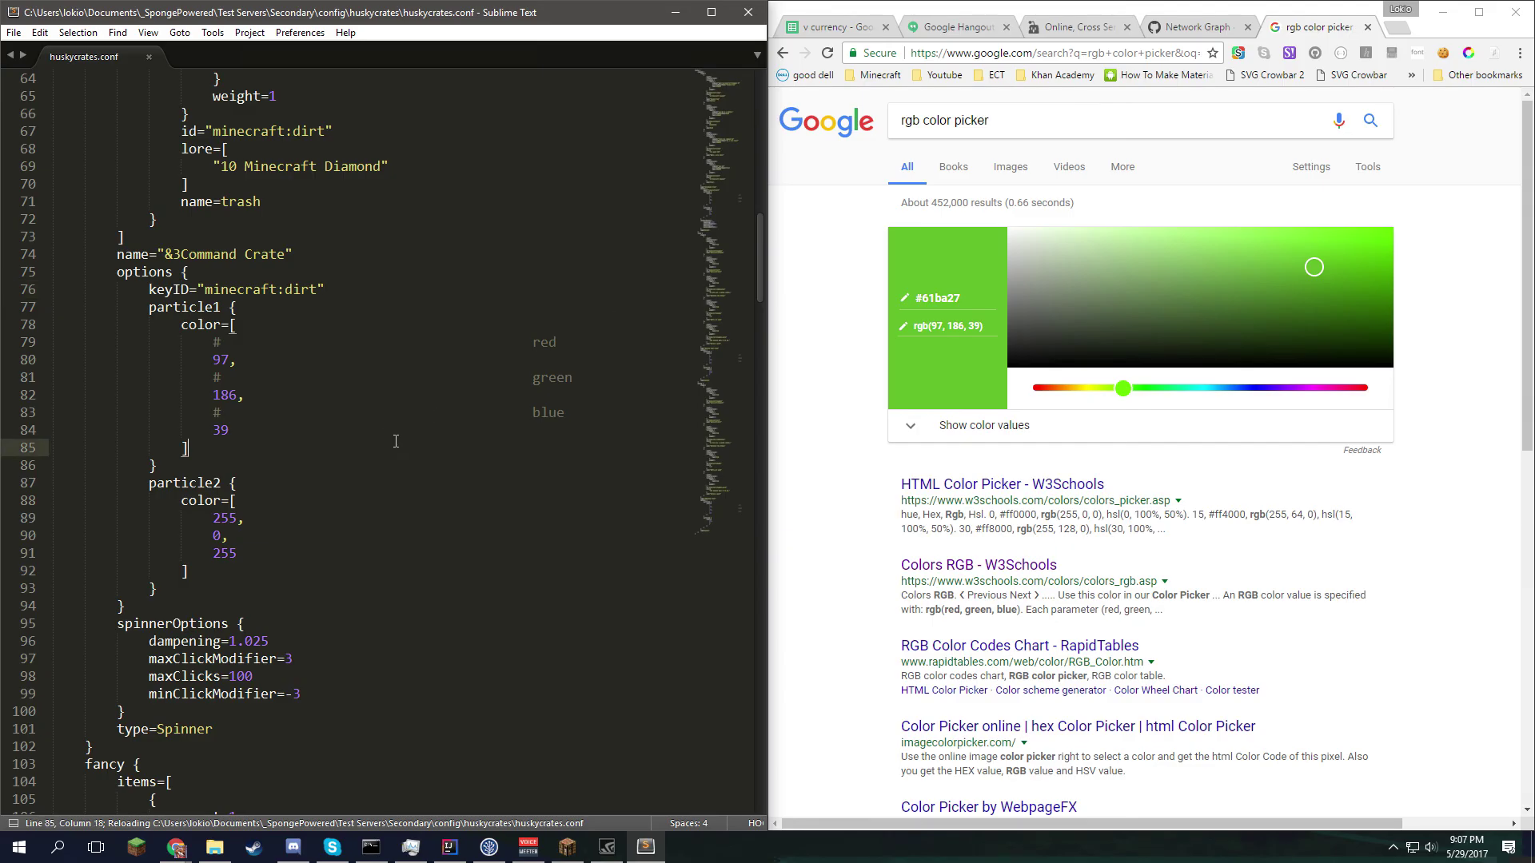
{"action": "mouse_move", "coordinate": [1313, 269]}
{"action": "left_mouse_down"}
{"action": "mouse_move", "coordinate": [1125, 349]}
{"action": "mouse_move", "coordinate": [1251, 407]}
{"action": "mouse_move", "coordinate": [1267, 392]}
{"action": "left_mouse_up"}
{"action": "left_click", "coordinate": [1295, 276]}
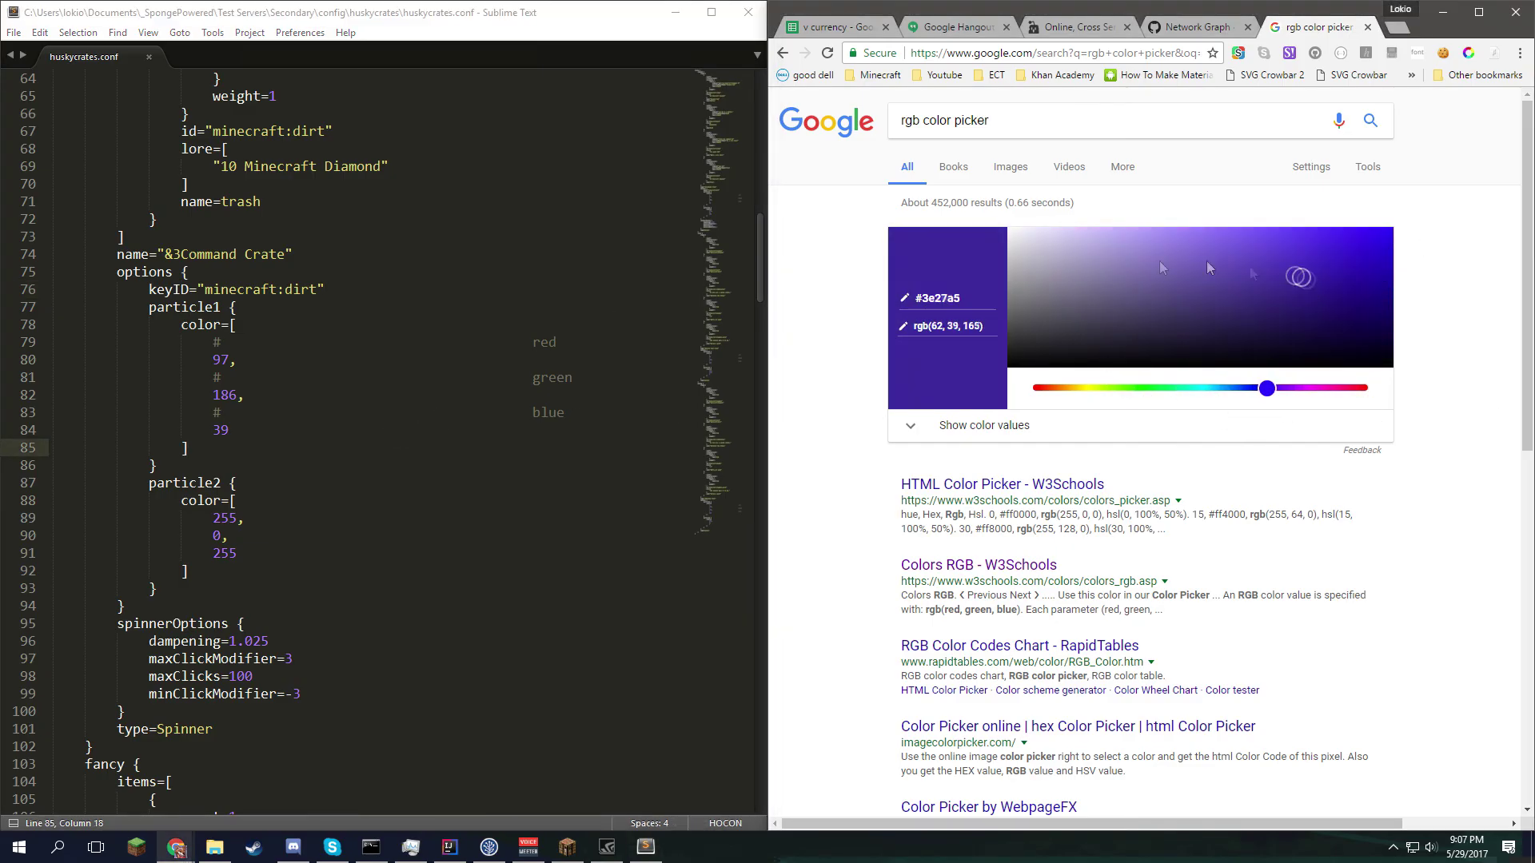
- Highlight the picked color's hex code and view the HuskyCrates-Sponge issues page on GitHub before returning to the color picker
{"action": "double_click", "coordinate": [941, 299]}
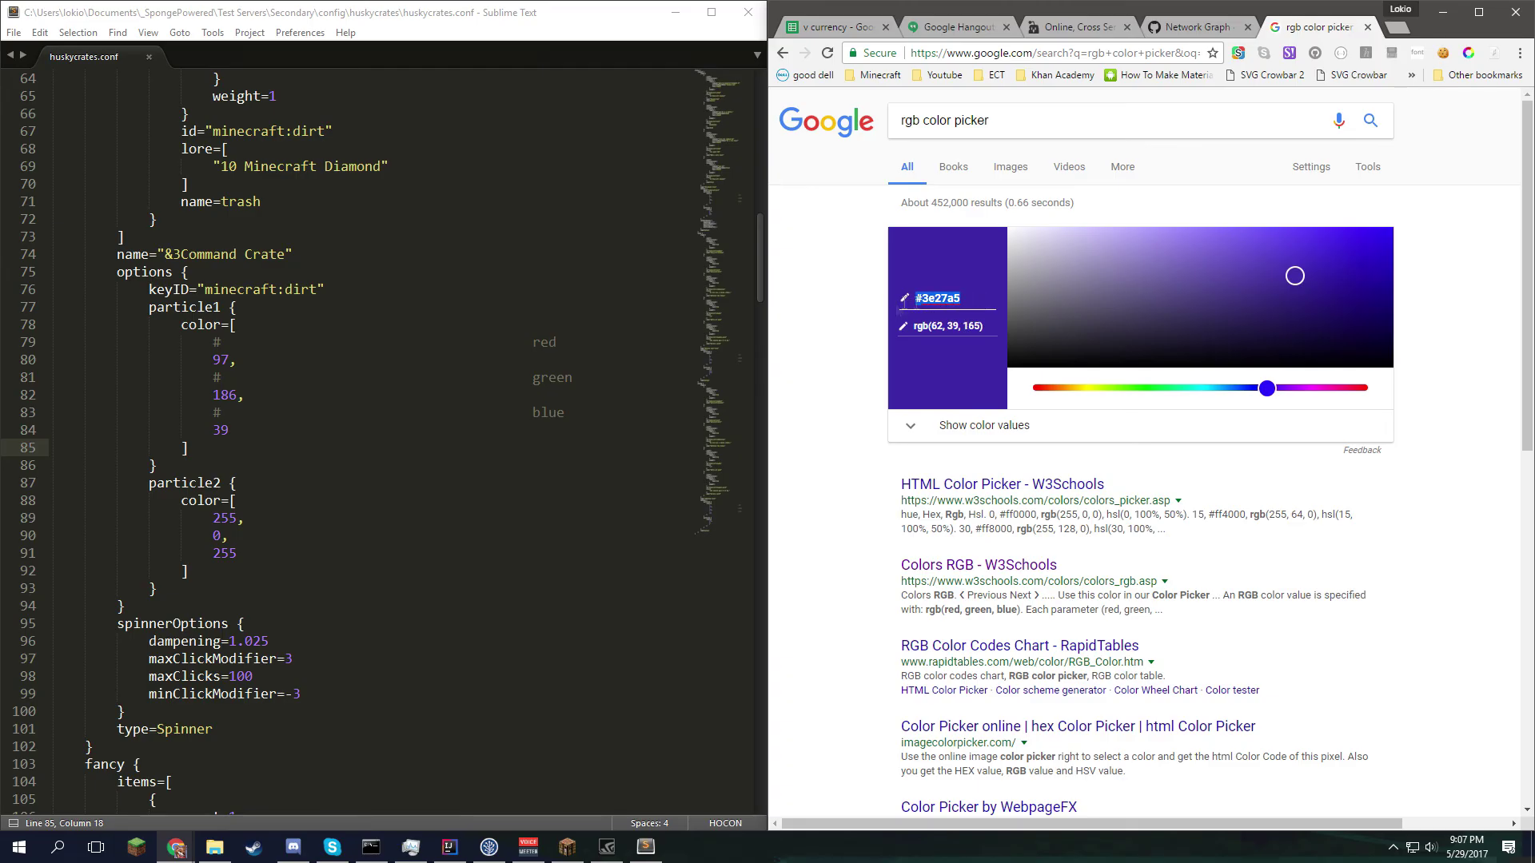
{"action": "triple_click", "coordinate": [929, 307]}
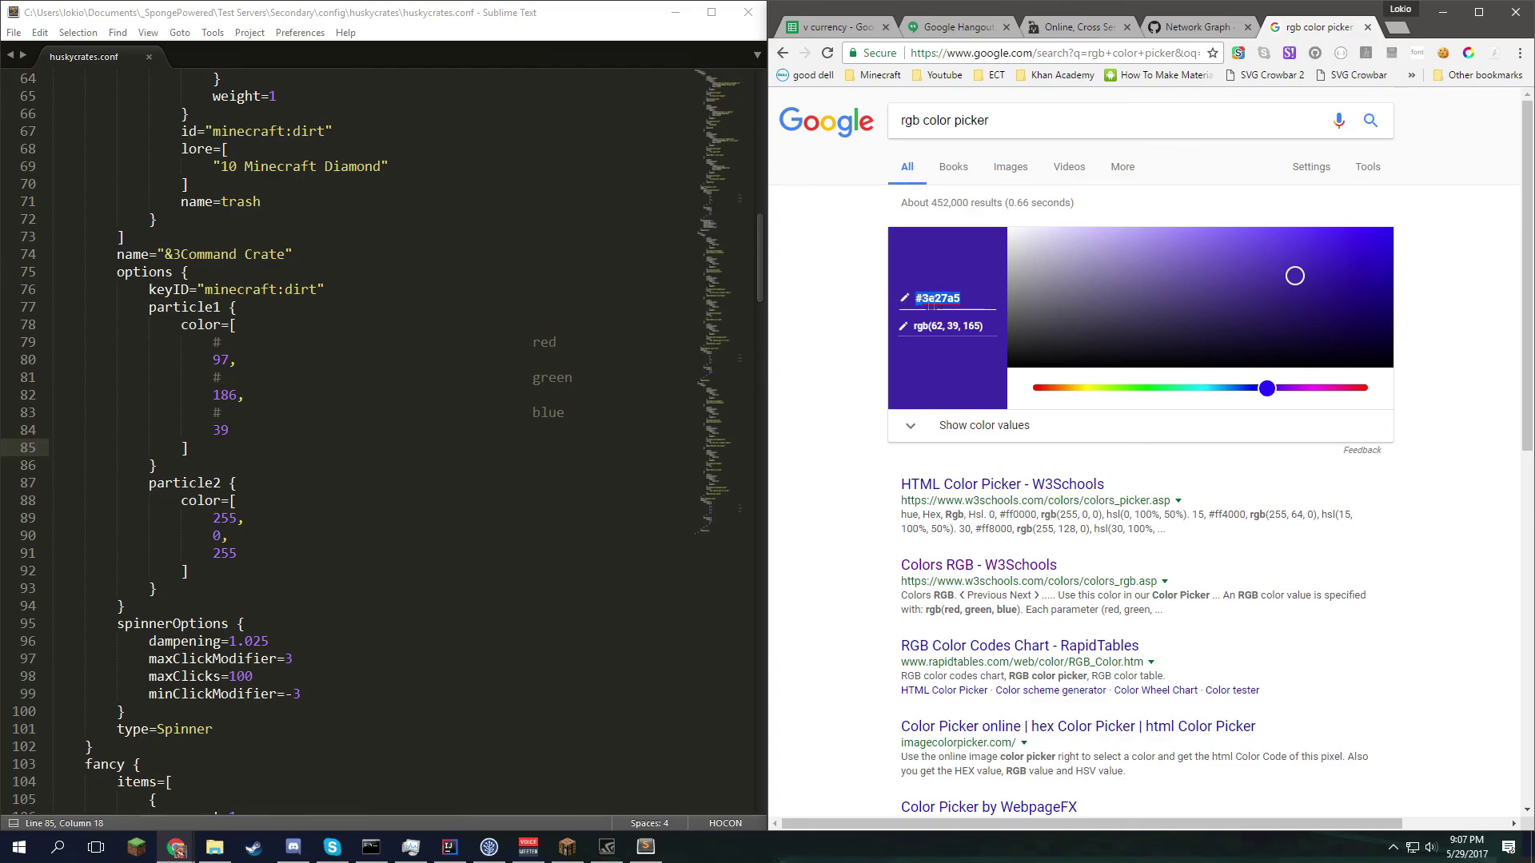
{"action": "left_click", "coordinate": [1175, 28]}
{"action": "left_click", "coordinate": [919, 200]}
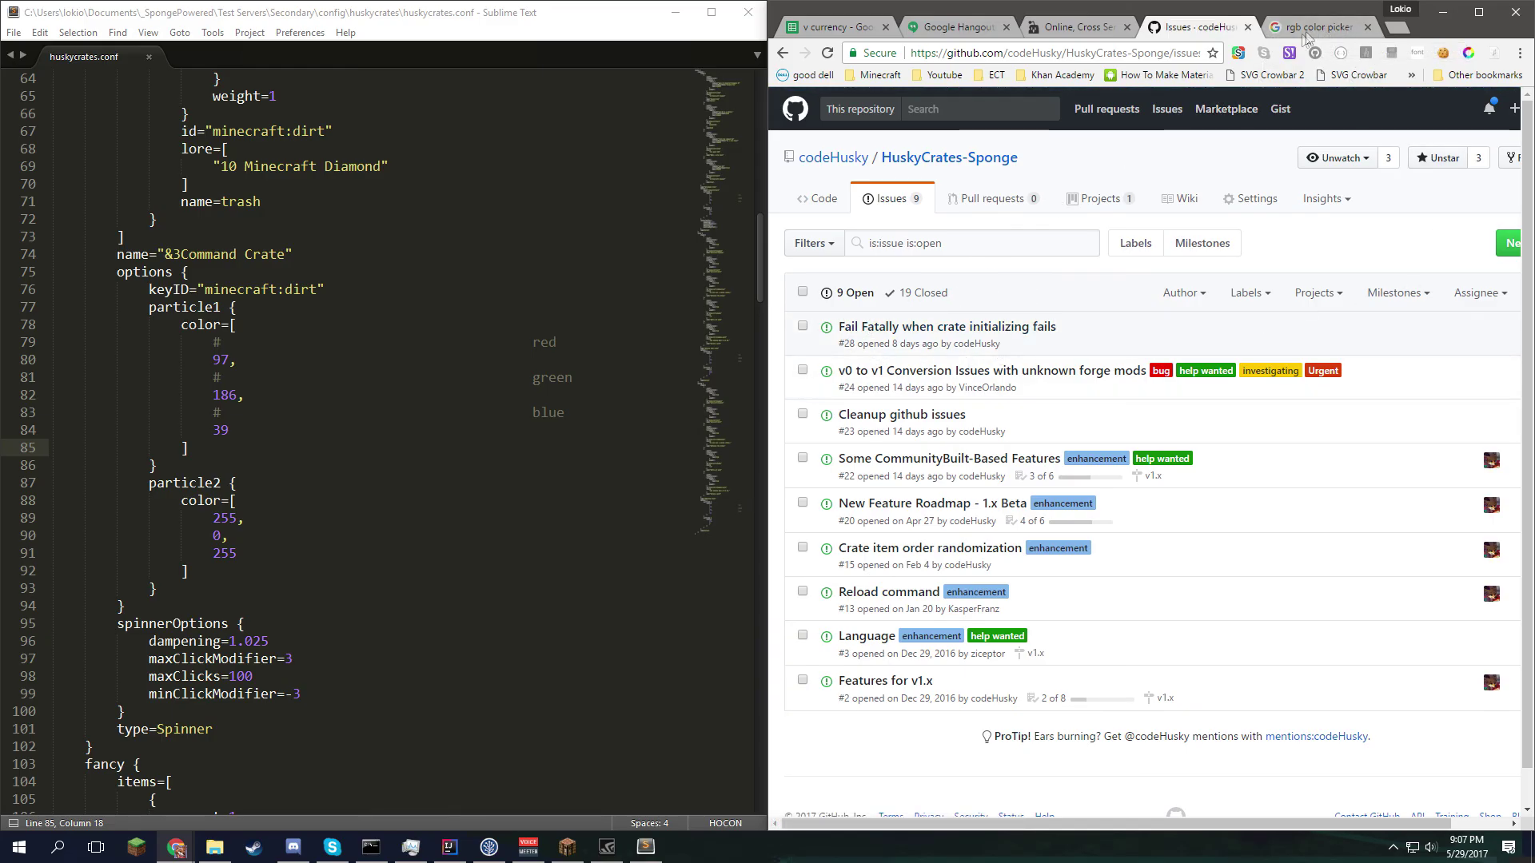
{"action": "left_click", "coordinate": [1308, 30]}
- Examine the three color values of the command crate's particle2 block in the config
{"action": "left_click", "coordinate": [376, 497]}
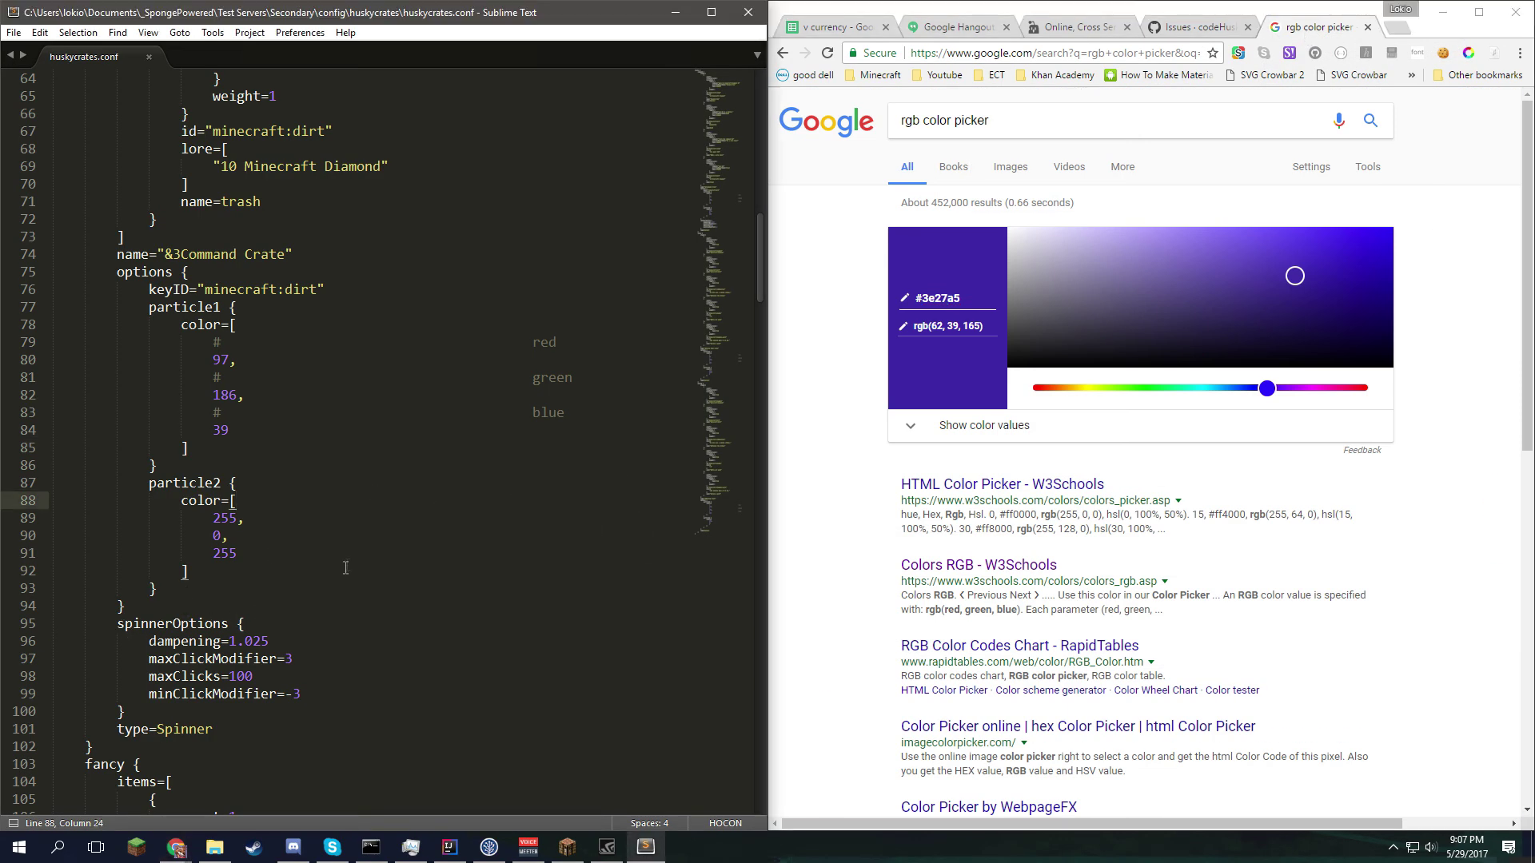
{"action": "left_click", "coordinate": [327, 512]}
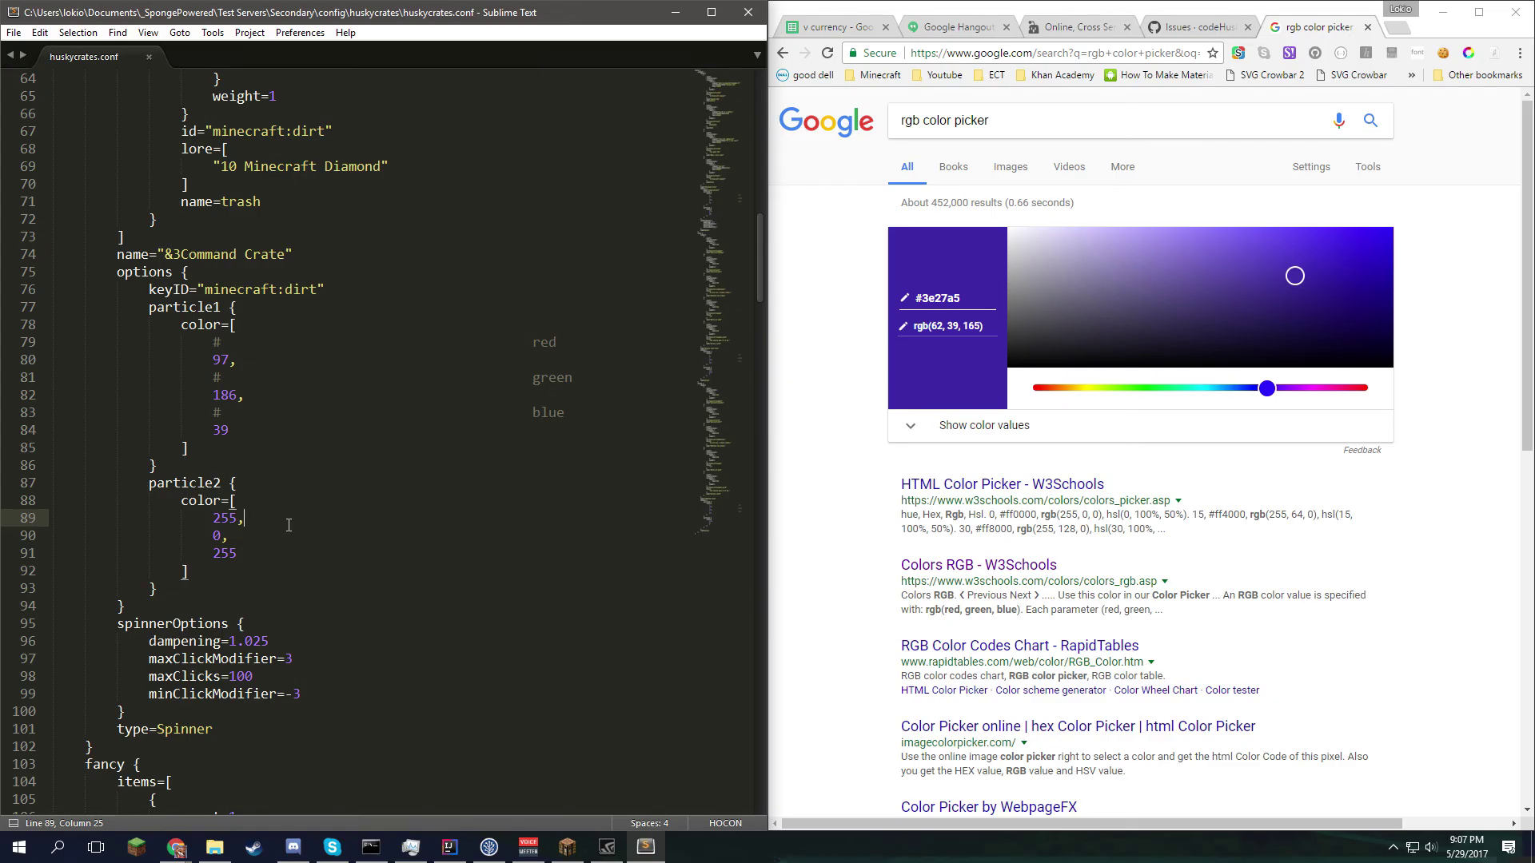
{"action": "left_click", "coordinate": [370, 551]}
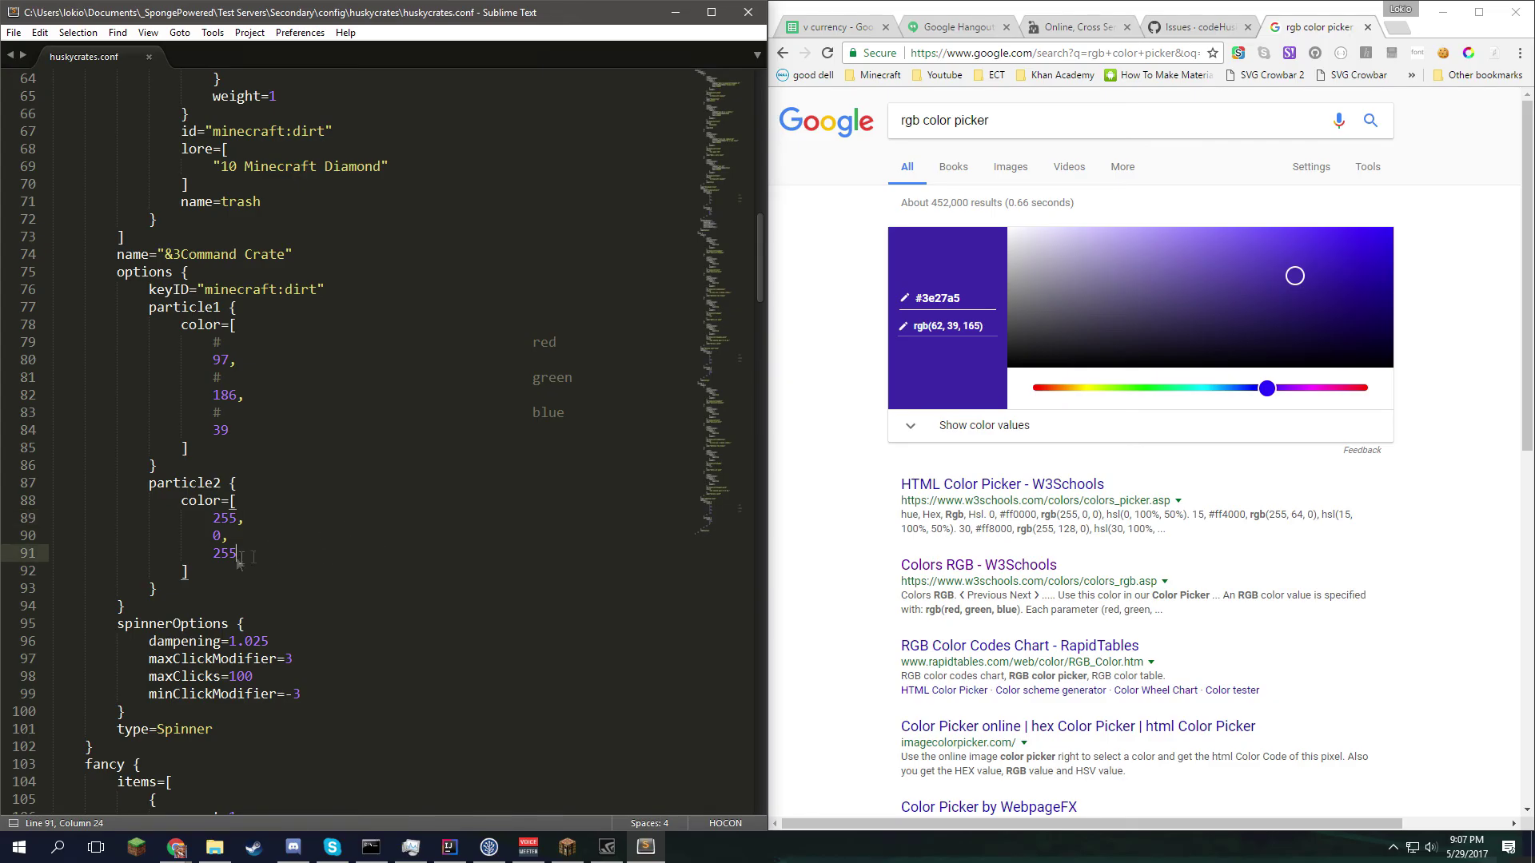
{"action": "scroll", "coordinate": [385, 575], "scroll_direction": "down", "scroll_amount": 2}
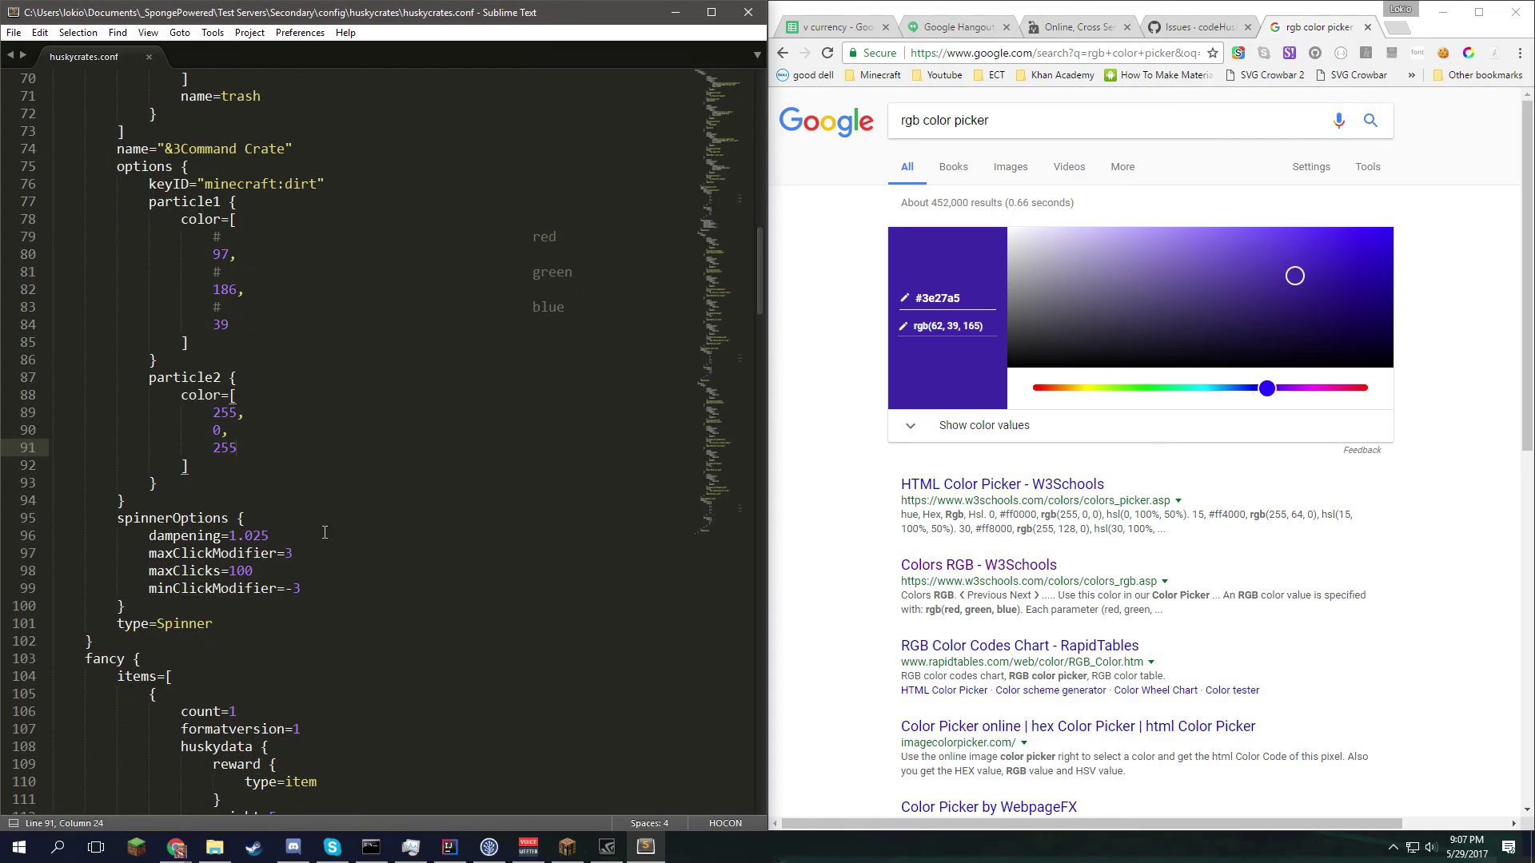
- Examine the command crate's spinnerOptions block, from its dampening setting to minClickModifier, relative to the options block above
{"action": "left_click", "coordinate": [325, 532]}
{"action": "left_click_drag", "start_coordinate": [174, 166], "coordinate": [117, 166]}
{"action": "left_click", "coordinate": [294, 185]}
{"action": "left_click", "coordinate": [300, 553]}
{"action": "left_click", "coordinate": [186, 518]}
{"action": "left_click", "coordinate": [274, 522]}
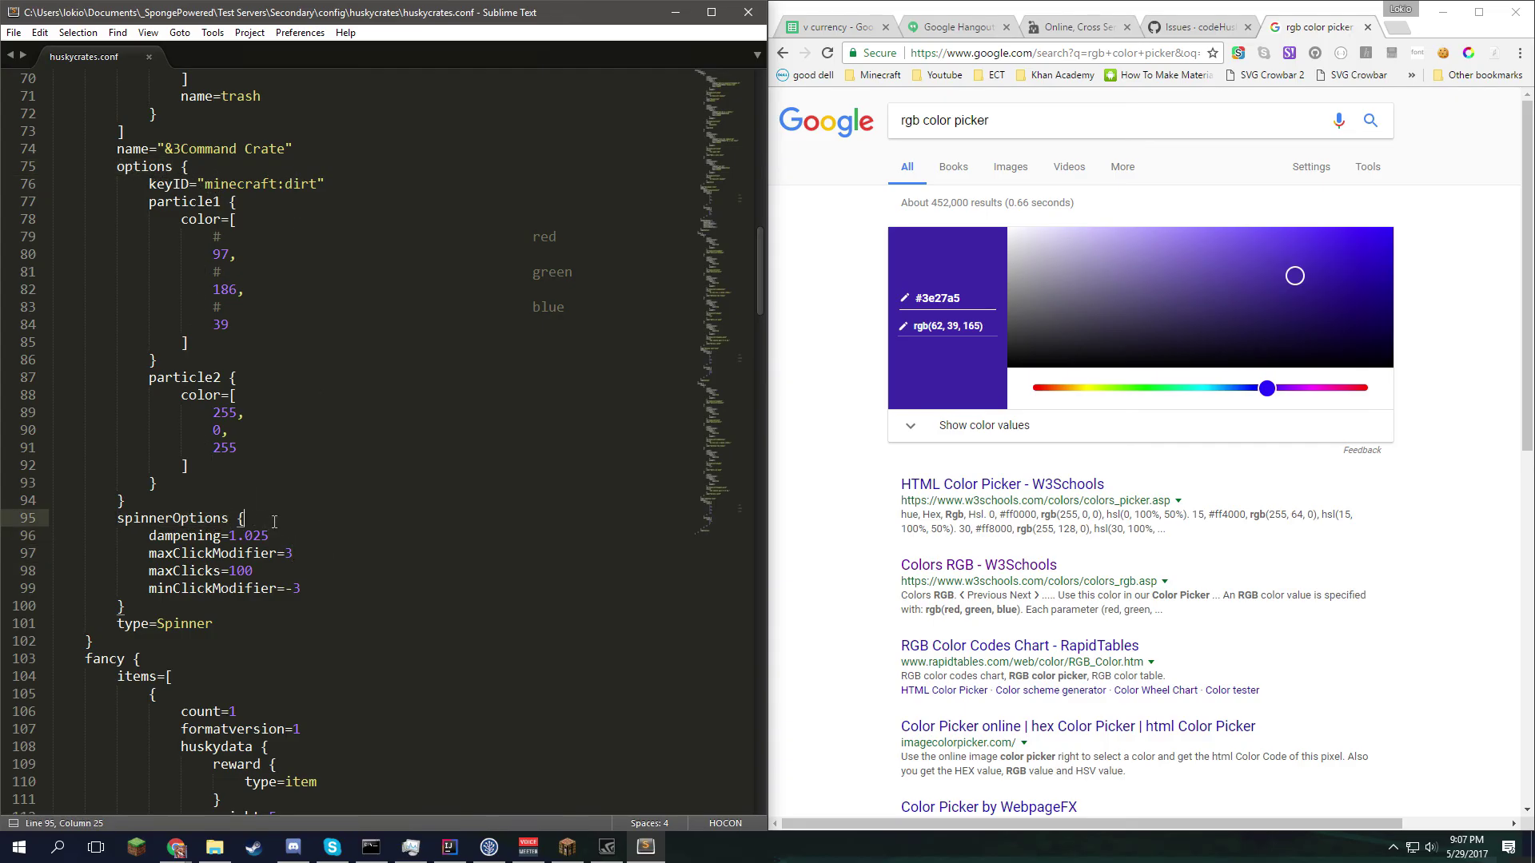
{"action": "scroll", "coordinate": [274, 549], "scroll_direction": "down", "scroll_amount": 2}
{"action": "left_click", "coordinate": [332, 484]}
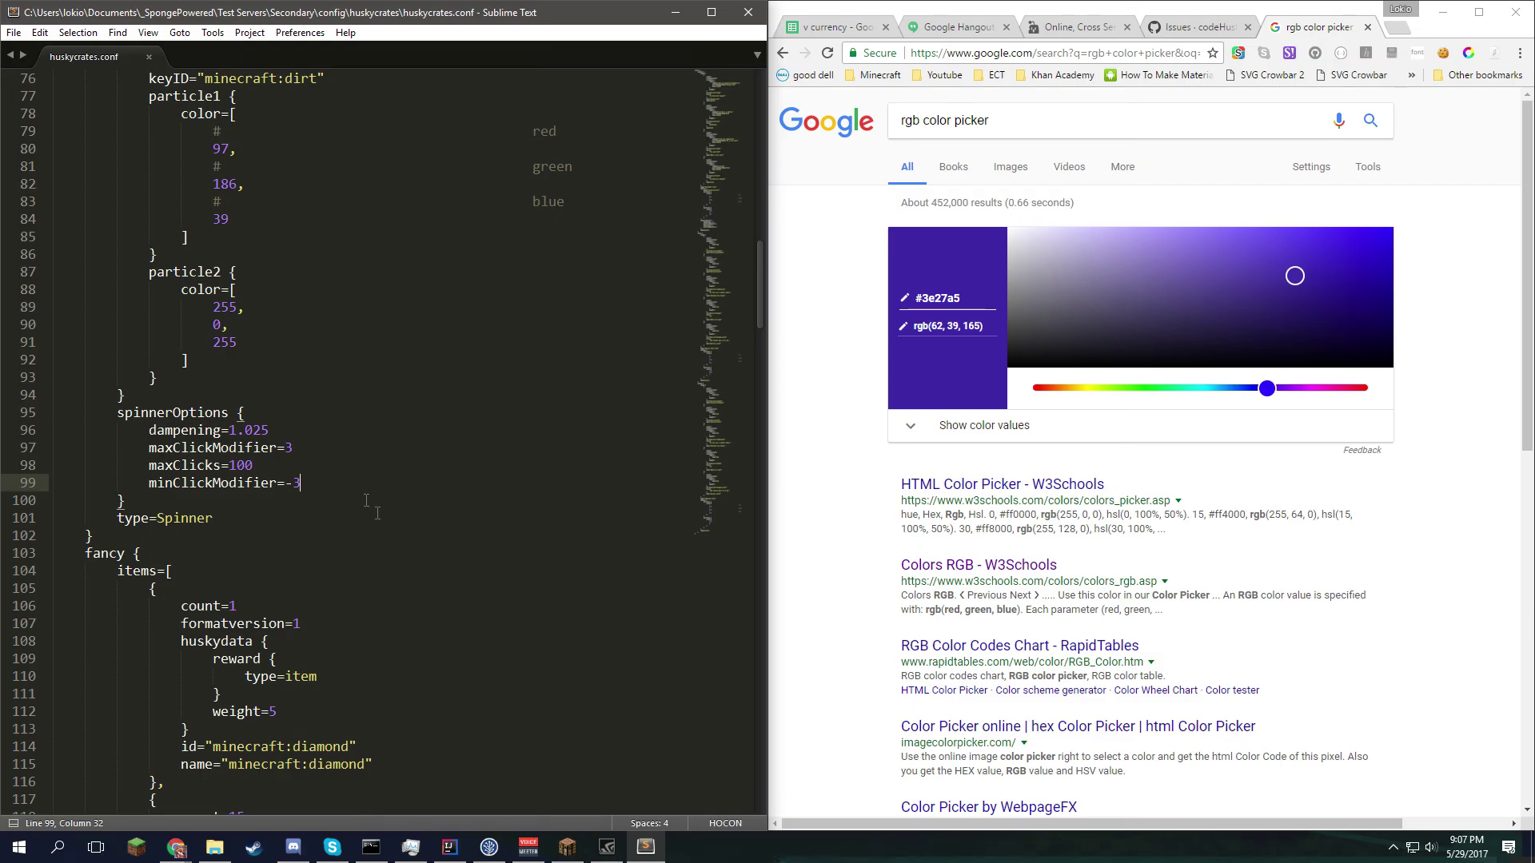
- Return to Minecraft, open the Fancy Cool Crate with its crate key to run the spinner, and pause the game
{"action": "left_click", "coordinate": [567, 846]}
{"action": "key", "text": "Escape"}
{"action": "key", "text": "2"}
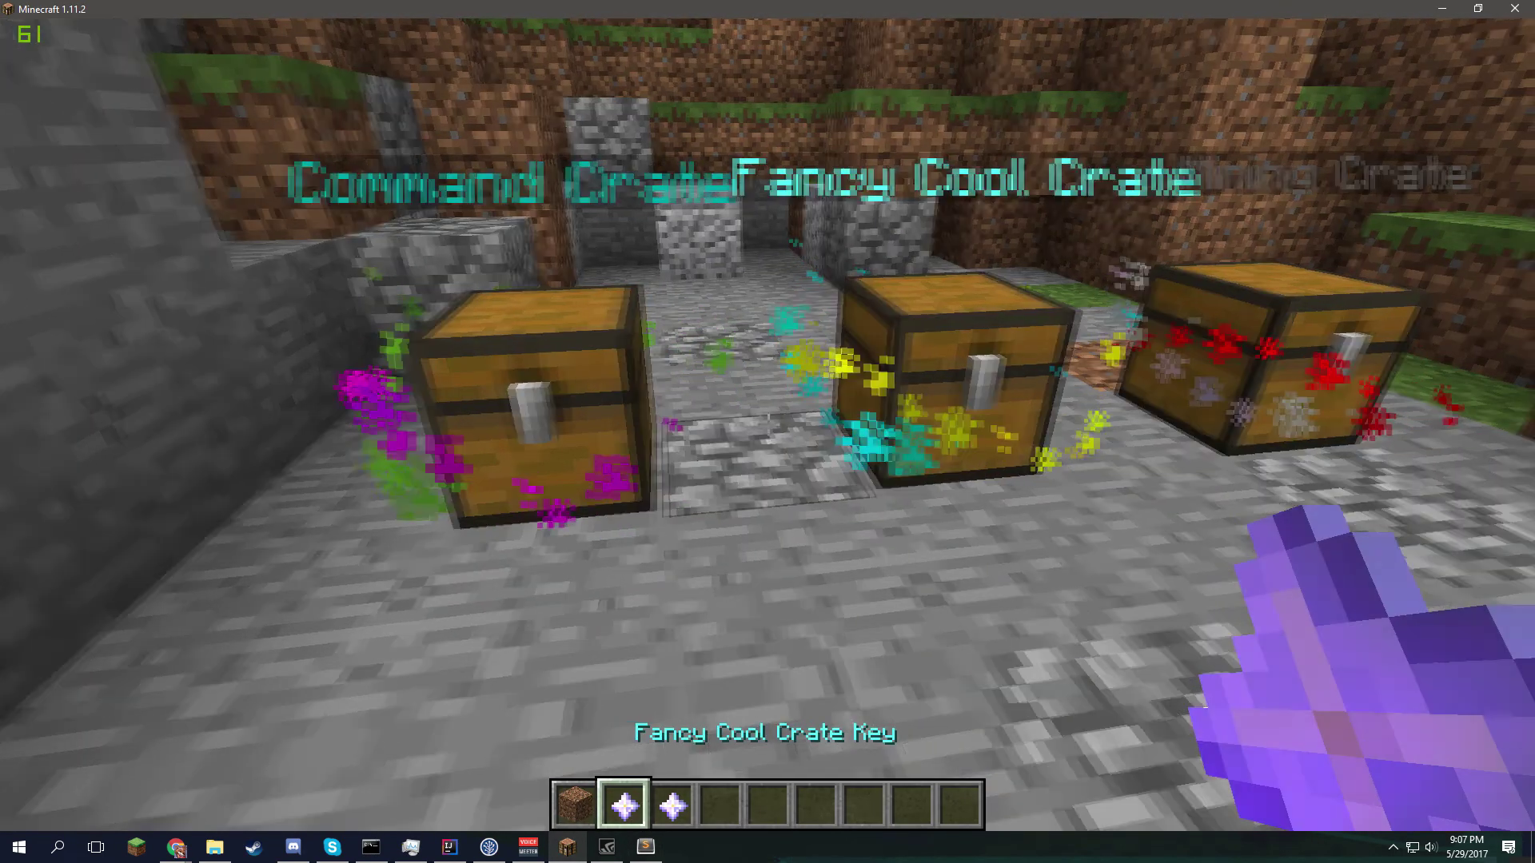
{"action": "right_click", "coordinate": [768, 425]}
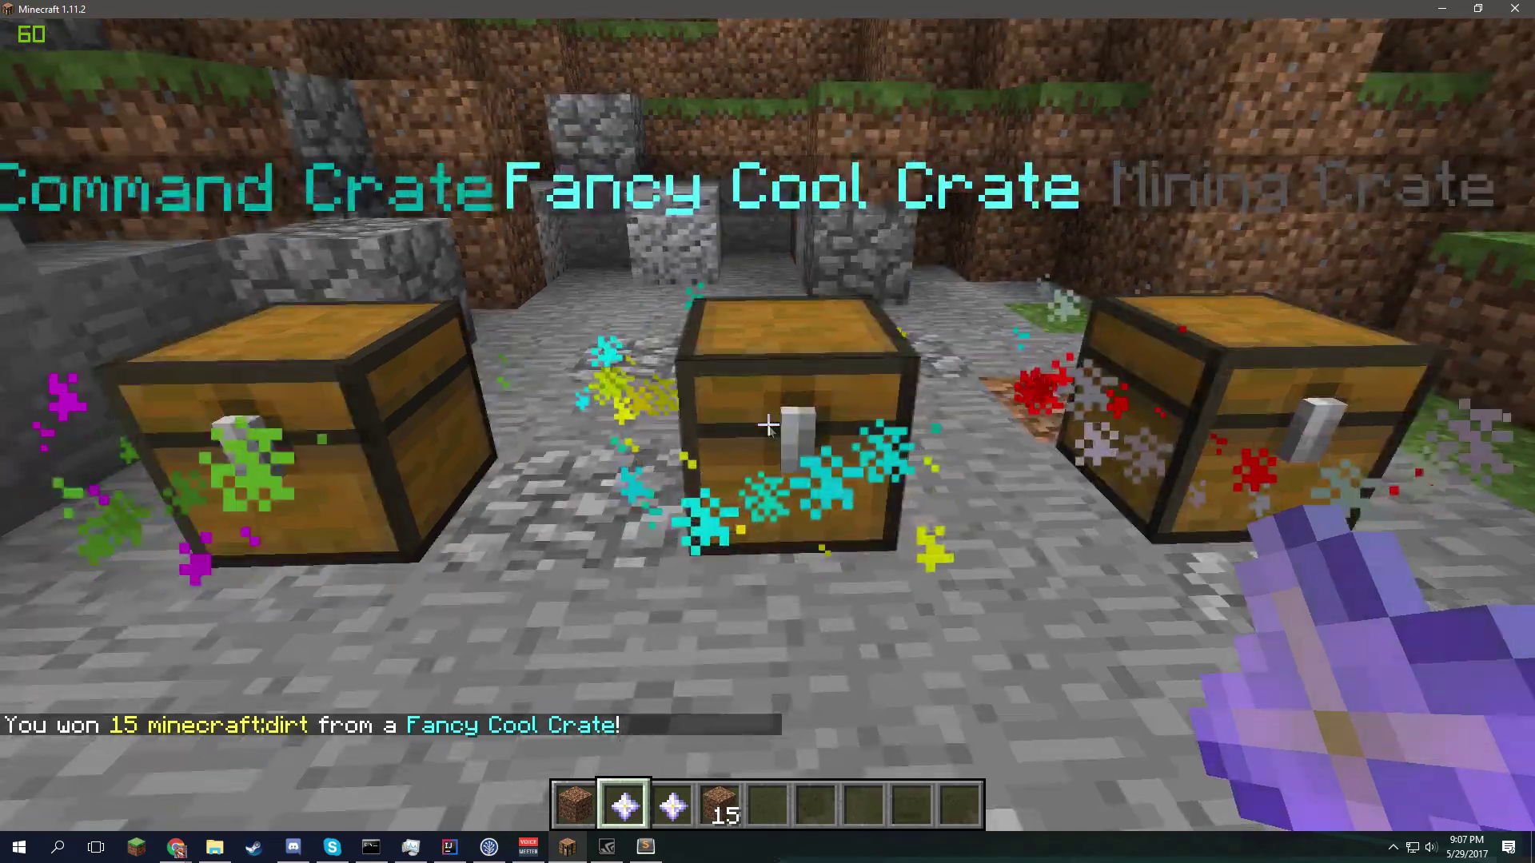
{"action": "key", "text": "Escape"}
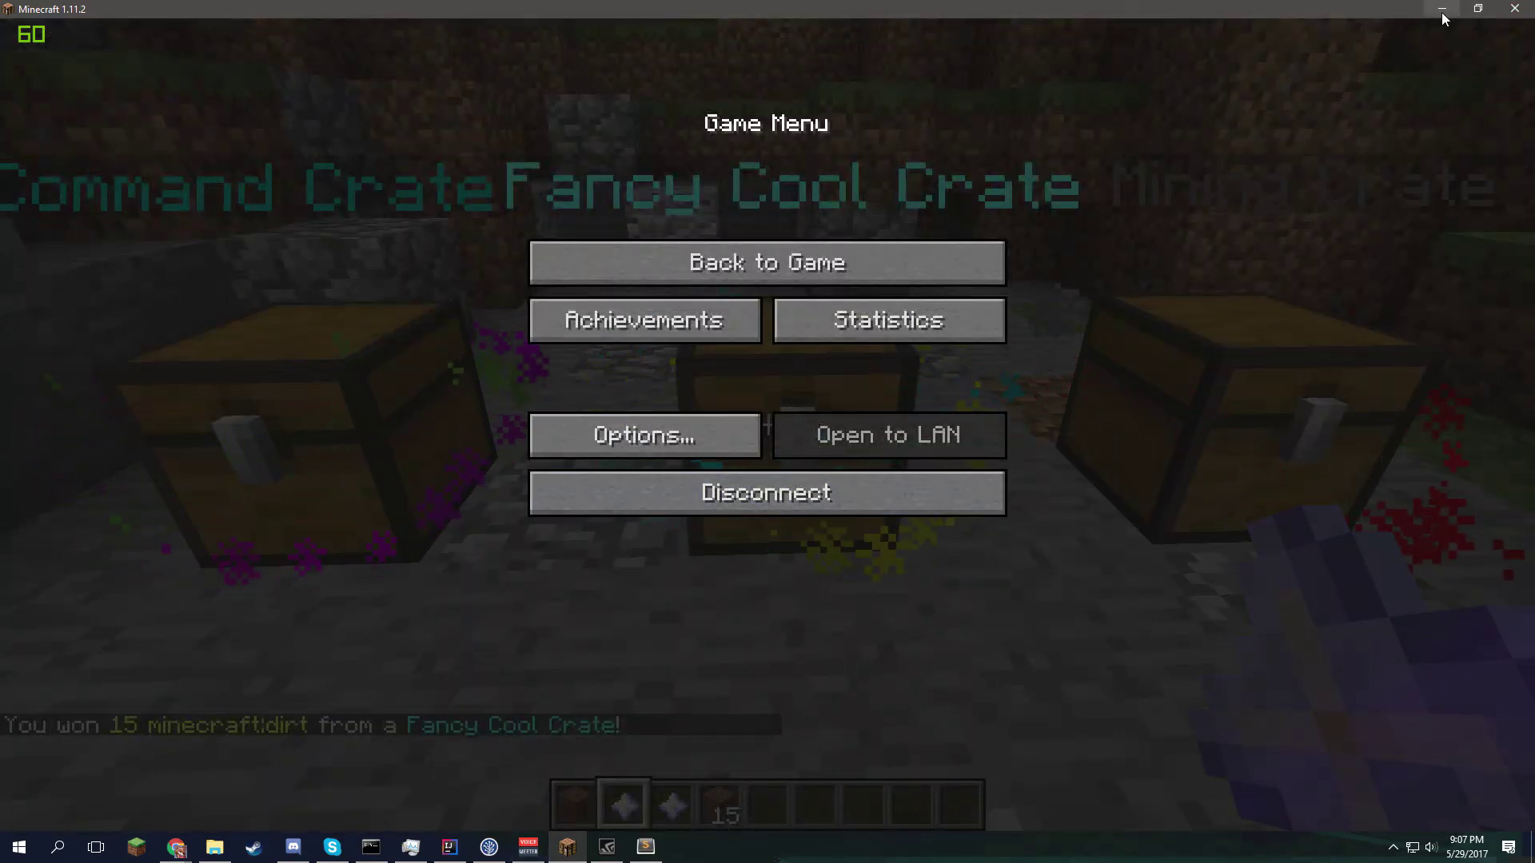
- Return to huskycrates.conf and examine the dampening value in the command crate's spinnerOptions
{"action": "left_click", "coordinate": [1443, 10]}
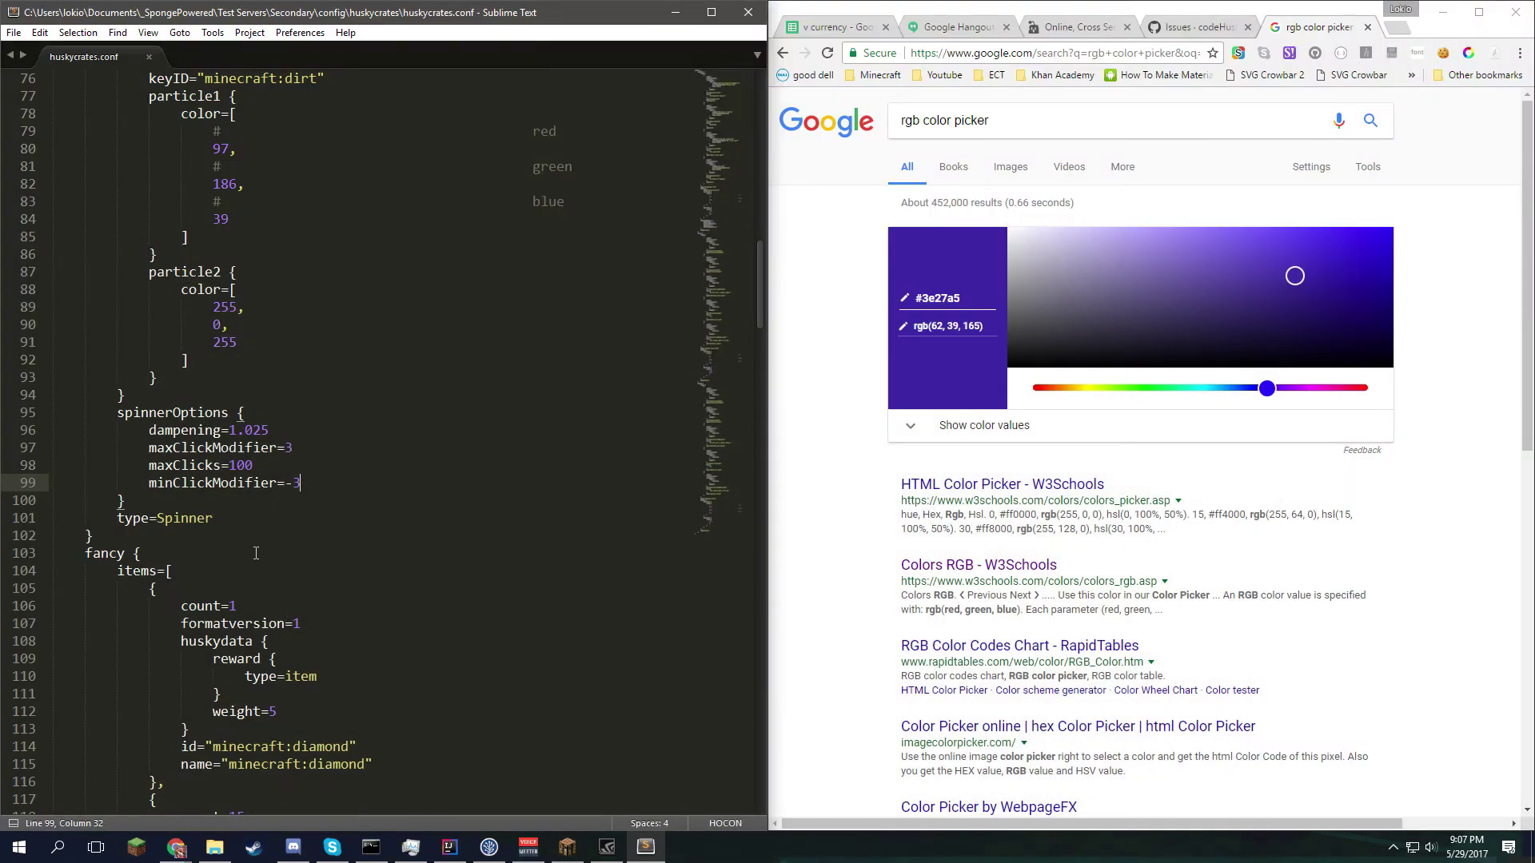
{"action": "double_click", "coordinate": [249, 432]}
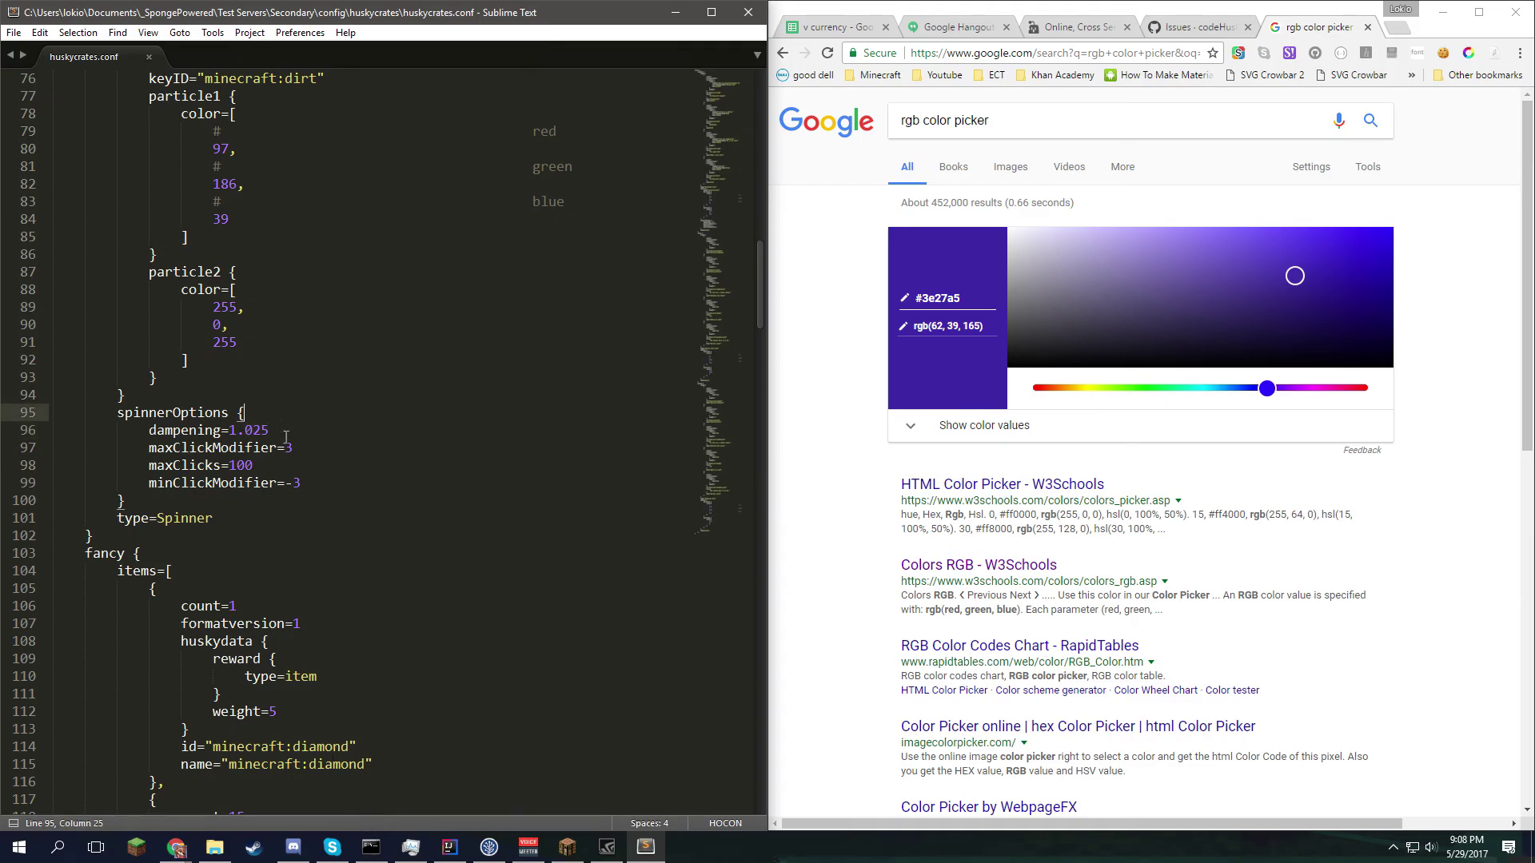
{"action": "left_click", "coordinate": [238, 430], "text": "shift"}
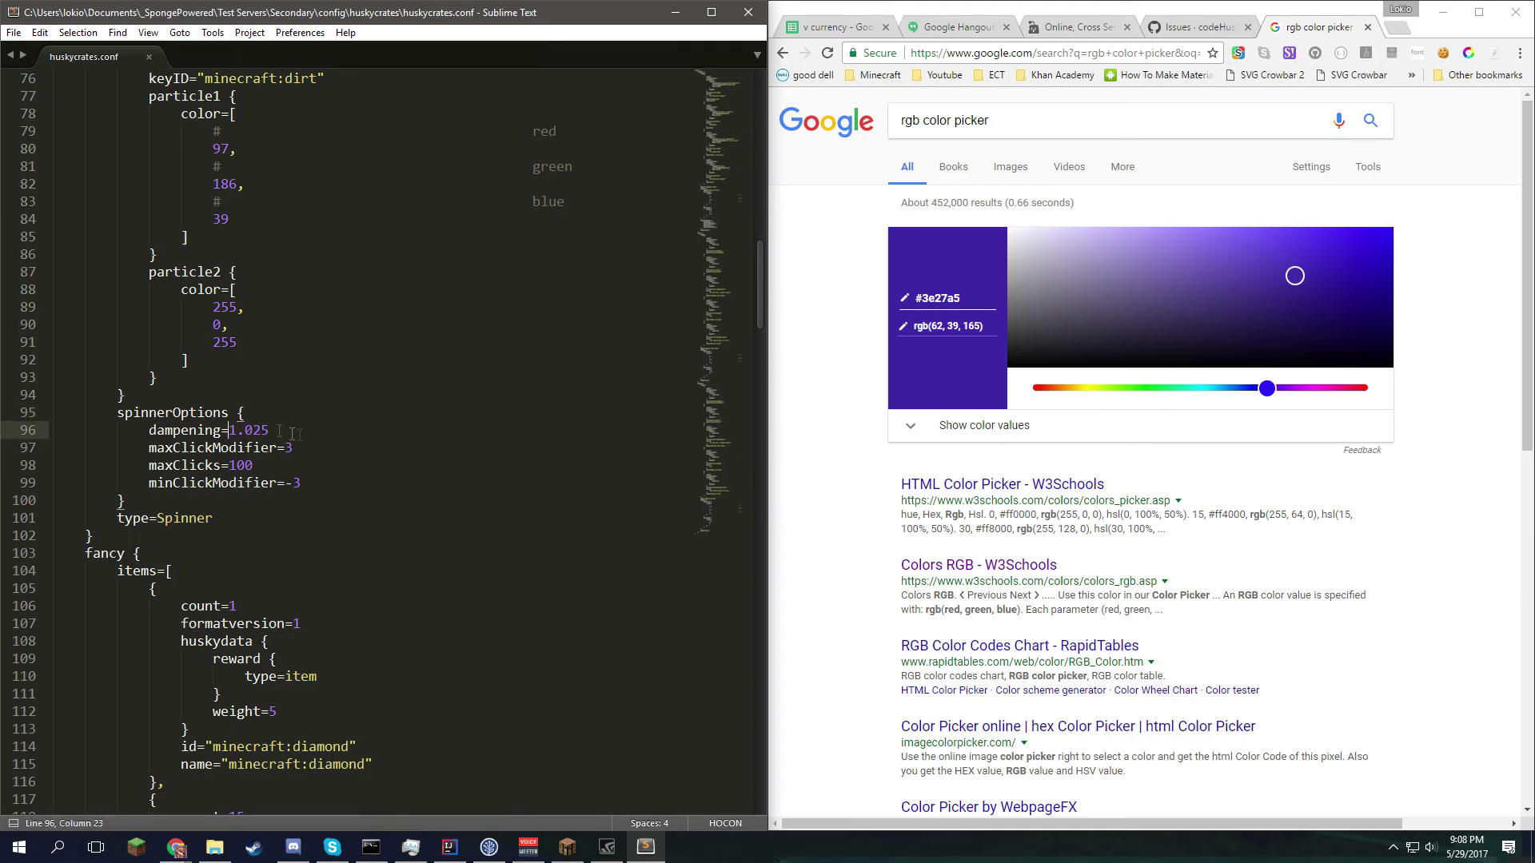
{"action": "left_click", "coordinate": [256, 431]}
{"action": "left_click_drag", "start_coordinate": [268, 430], "coordinate": [224, 430]}
{"action": "left_click", "coordinate": [245, 430]}
- Examine the maxClicks and maxClickModifier values in the command crate's spinnerOptions
{"action": "double_click", "coordinate": [247, 466]}
{"action": "left_click", "coordinate": [264, 461]}
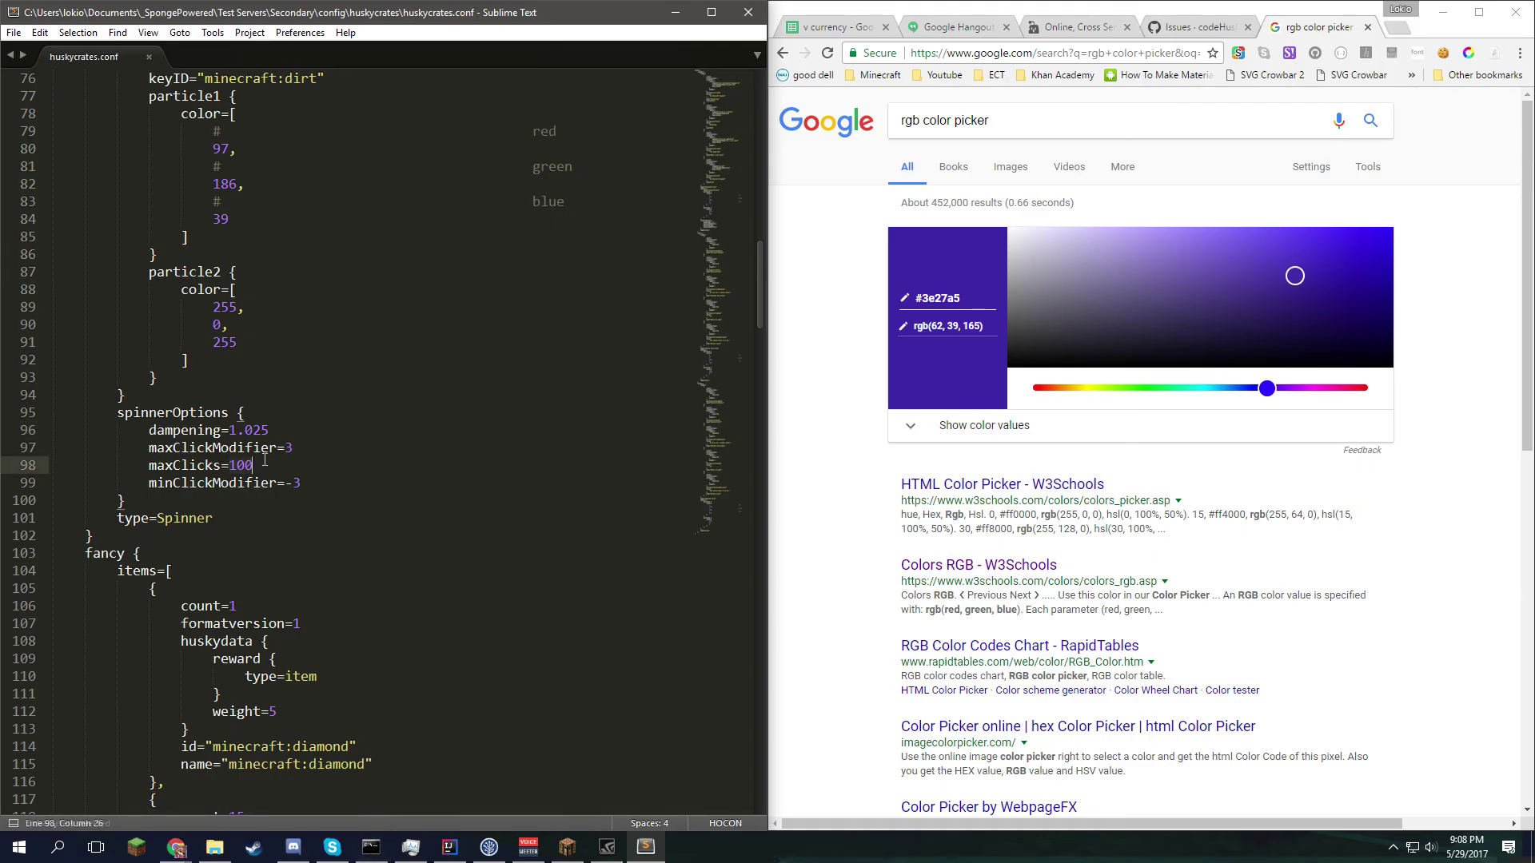
{"action": "double_click", "coordinate": [241, 468]}
{"action": "left_click", "coordinate": [300, 449]}
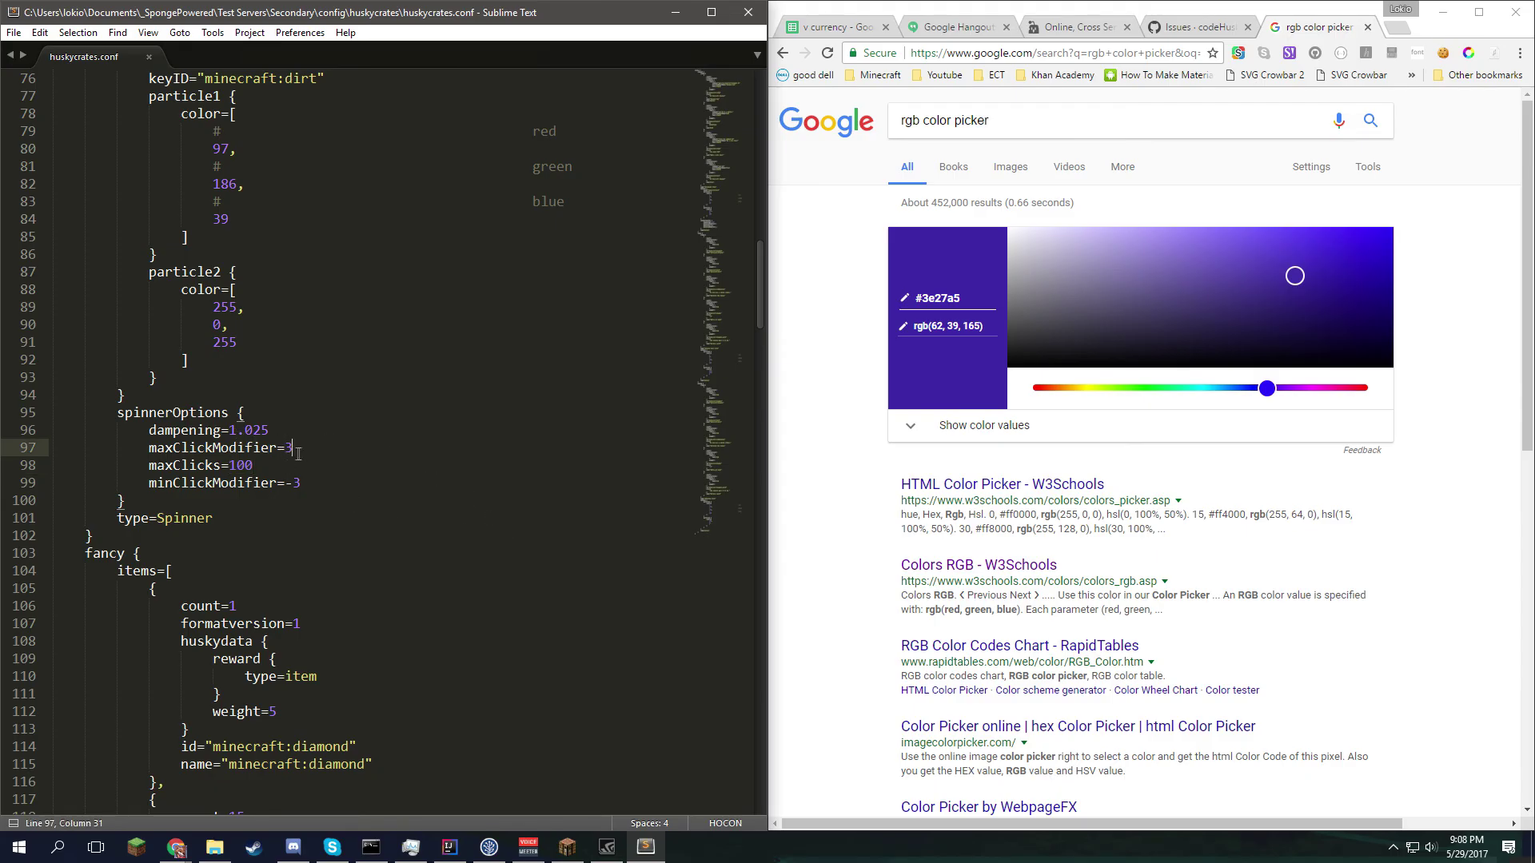
{"action": "left_click_drag", "start_coordinate": [299, 454], "coordinate": [285, 458]}
{"action": "left_click", "coordinate": [246, 465]}
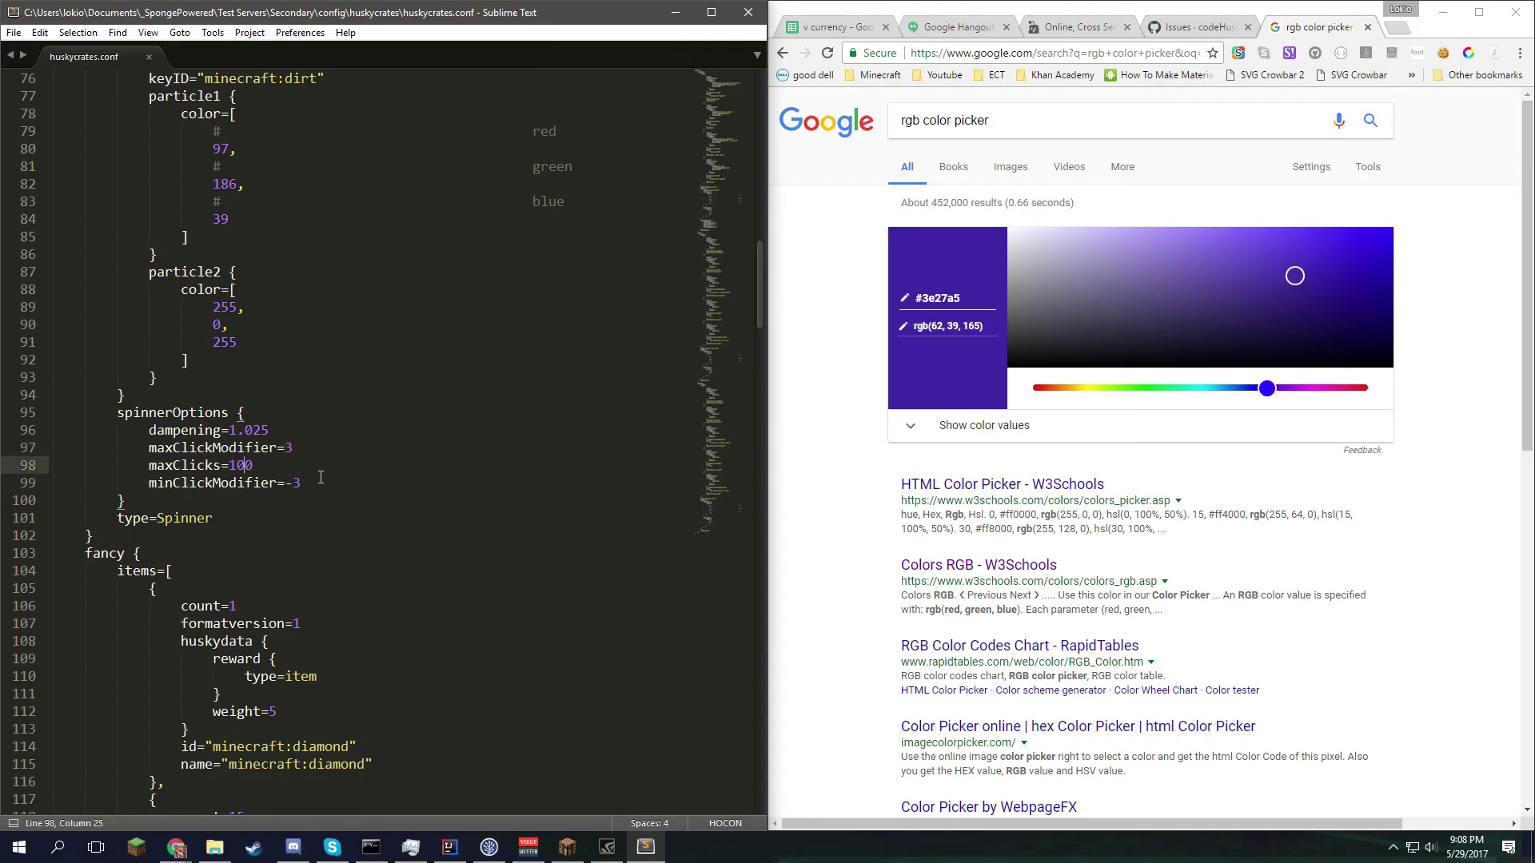
- Bring Minecraft up behind the config and highlight the maxClicks, minClickModifier and maxClickModifier lines to compare them
{"action": "left_click", "coordinate": [566, 848]}
{"action": "left_click", "coordinate": [649, 849]}
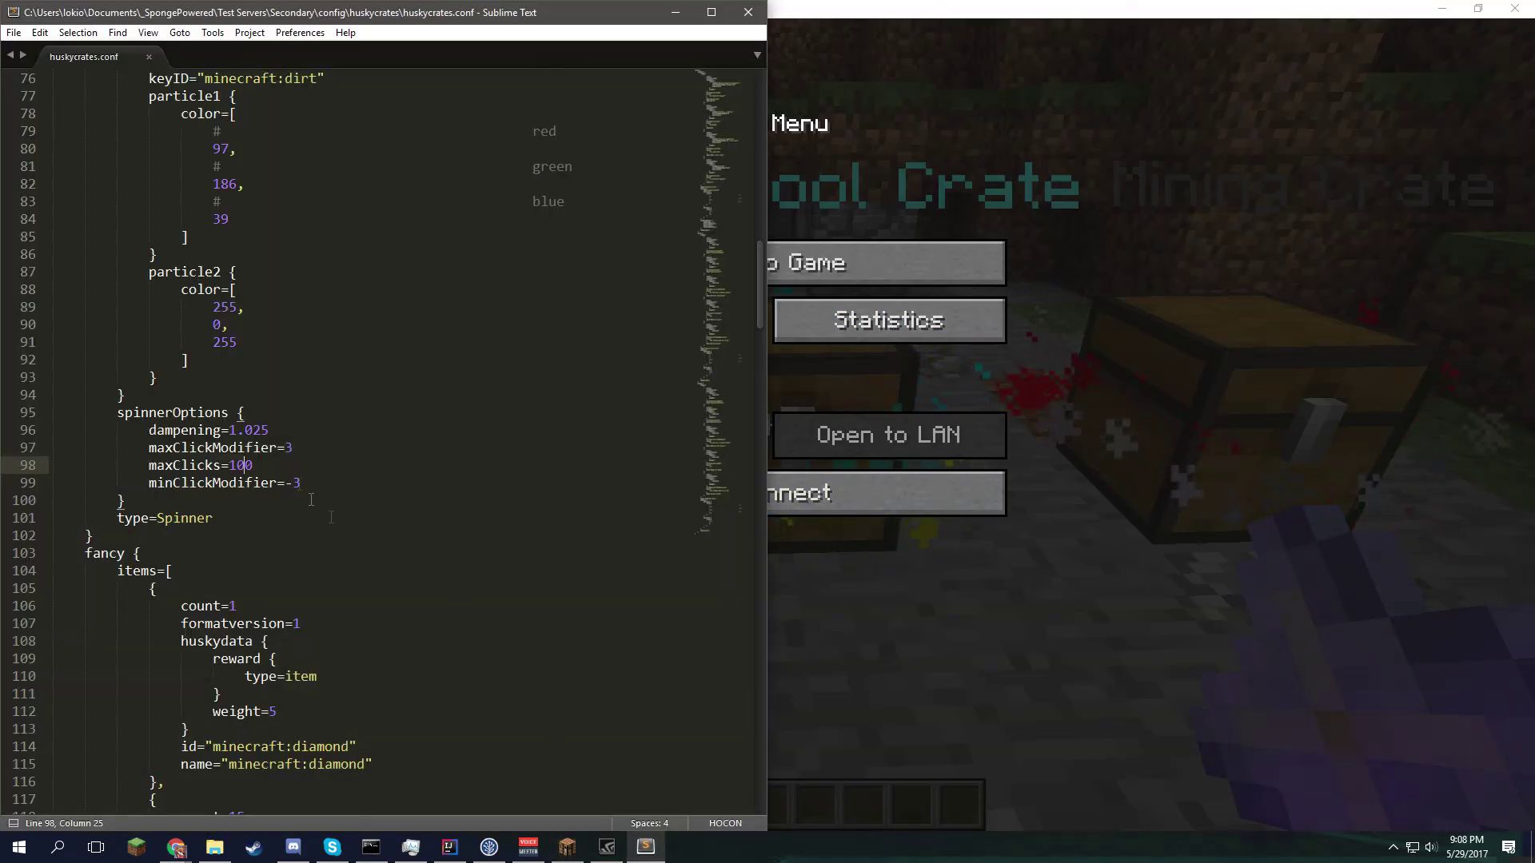
{"action": "left_click_drag", "start_coordinate": [276, 468], "coordinate": [141, 465]}
{"action": "left_click_drag", "start_coordinate": [363, 481], "coordinate": [134, 470]}
{"action": "left_click", "coordinate": [343, 452]}
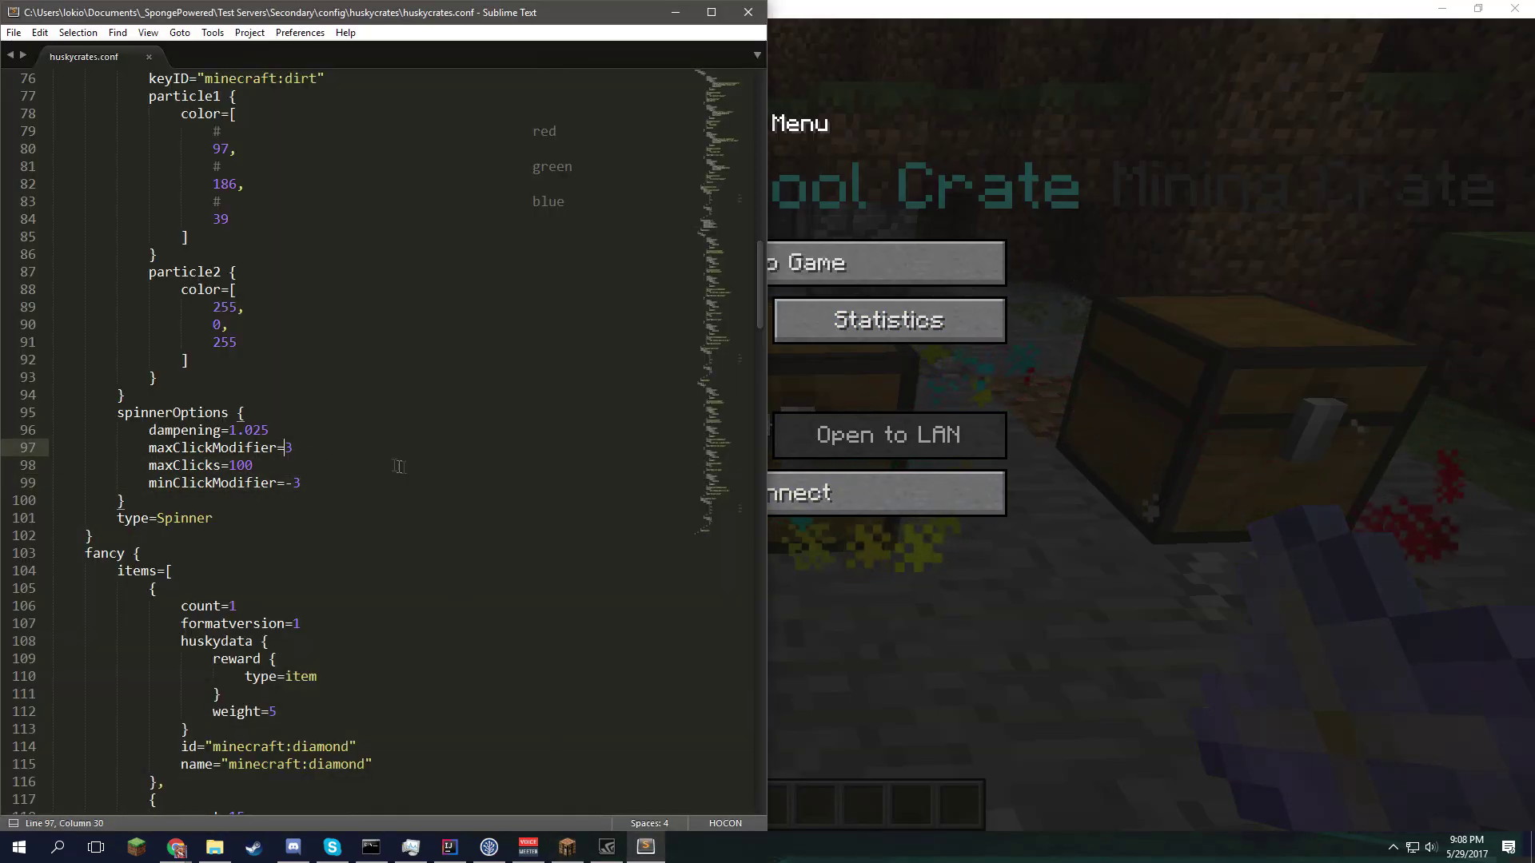
{"action": "left_click_drag", "start_coordinate": [392, 466], "coordinate": [147, 454]}
{"action": "left_click", "coordinate": [304, 450]}
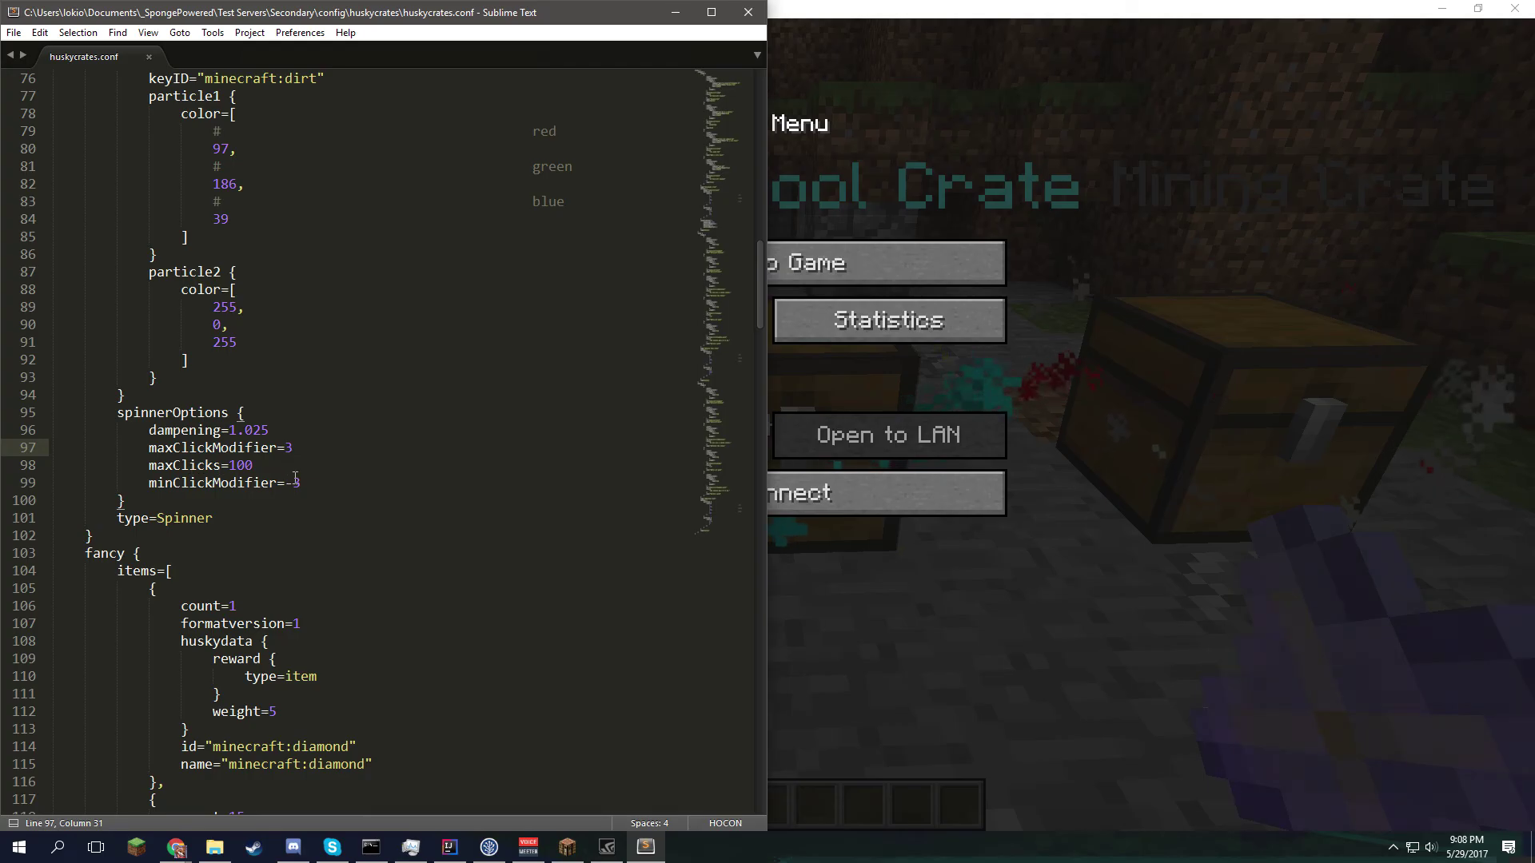
- Resume the game, hold the Command Crate key and open the Command Crate to run its spinner
{"action": "left_click", "coordinate": [825, 277]}
{"action": "scroll", "coordinate": [767, 432], "scroll_direction": "down", "scroll_amount": 2}
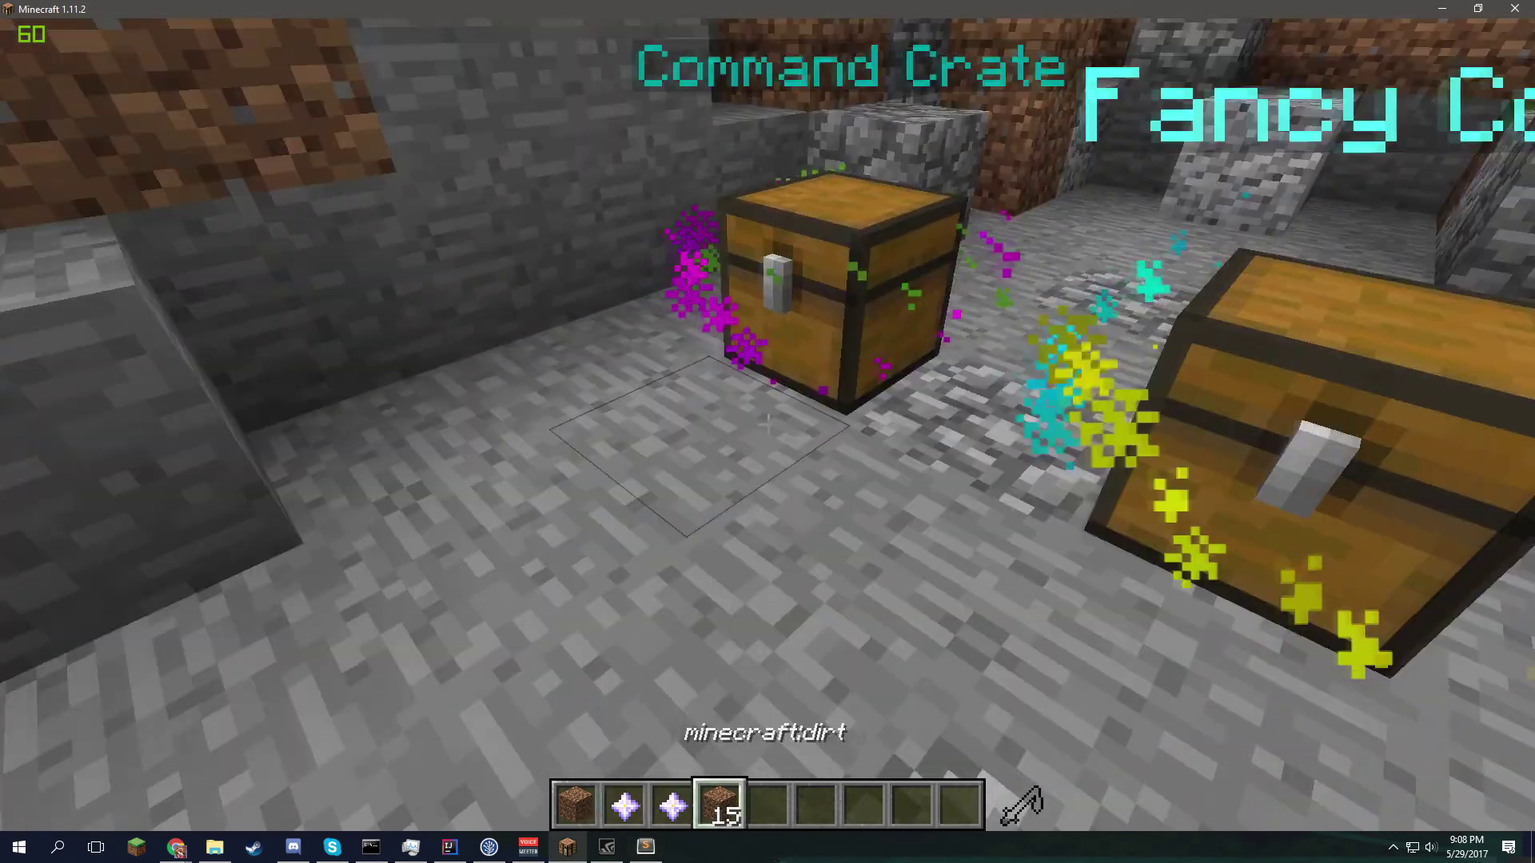
{"action": "scroll", "coordinate": [767, 432], "scroll_direction": "up", "scroll_amount": 3}
{"action": "scroll", "coordinate": [768, 432], "scroll_direction": "down", "scroll_amount": 1}
{"action": "scroll", "coordinate": [768, 432], "scroll_direction": "up", "scroll_amount": 1}
{"action": "key", "text": "w"}
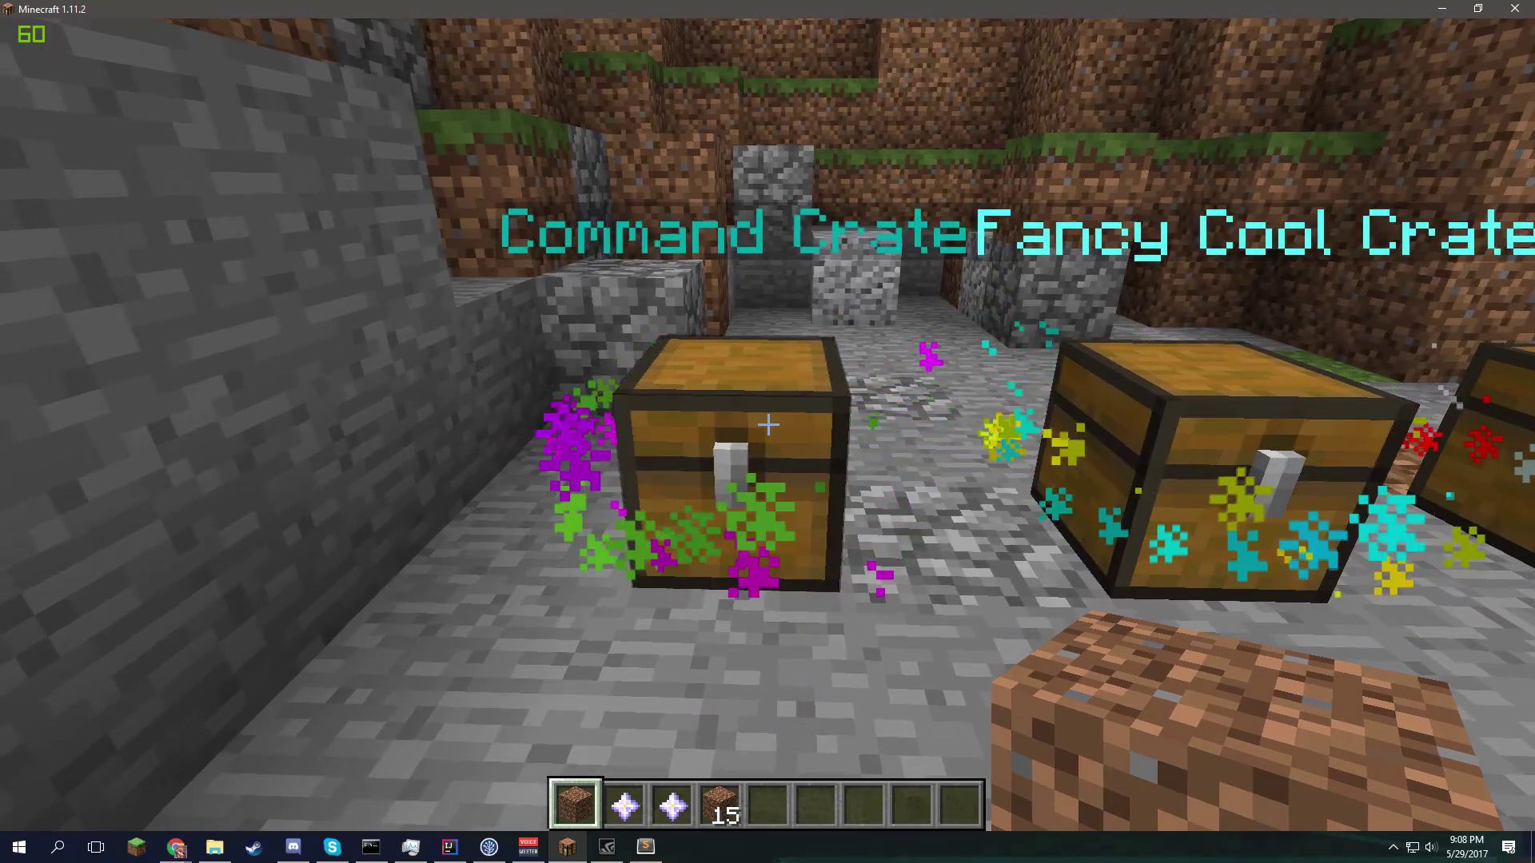
{"action": "right_click", "coordinate": [768, 424]}
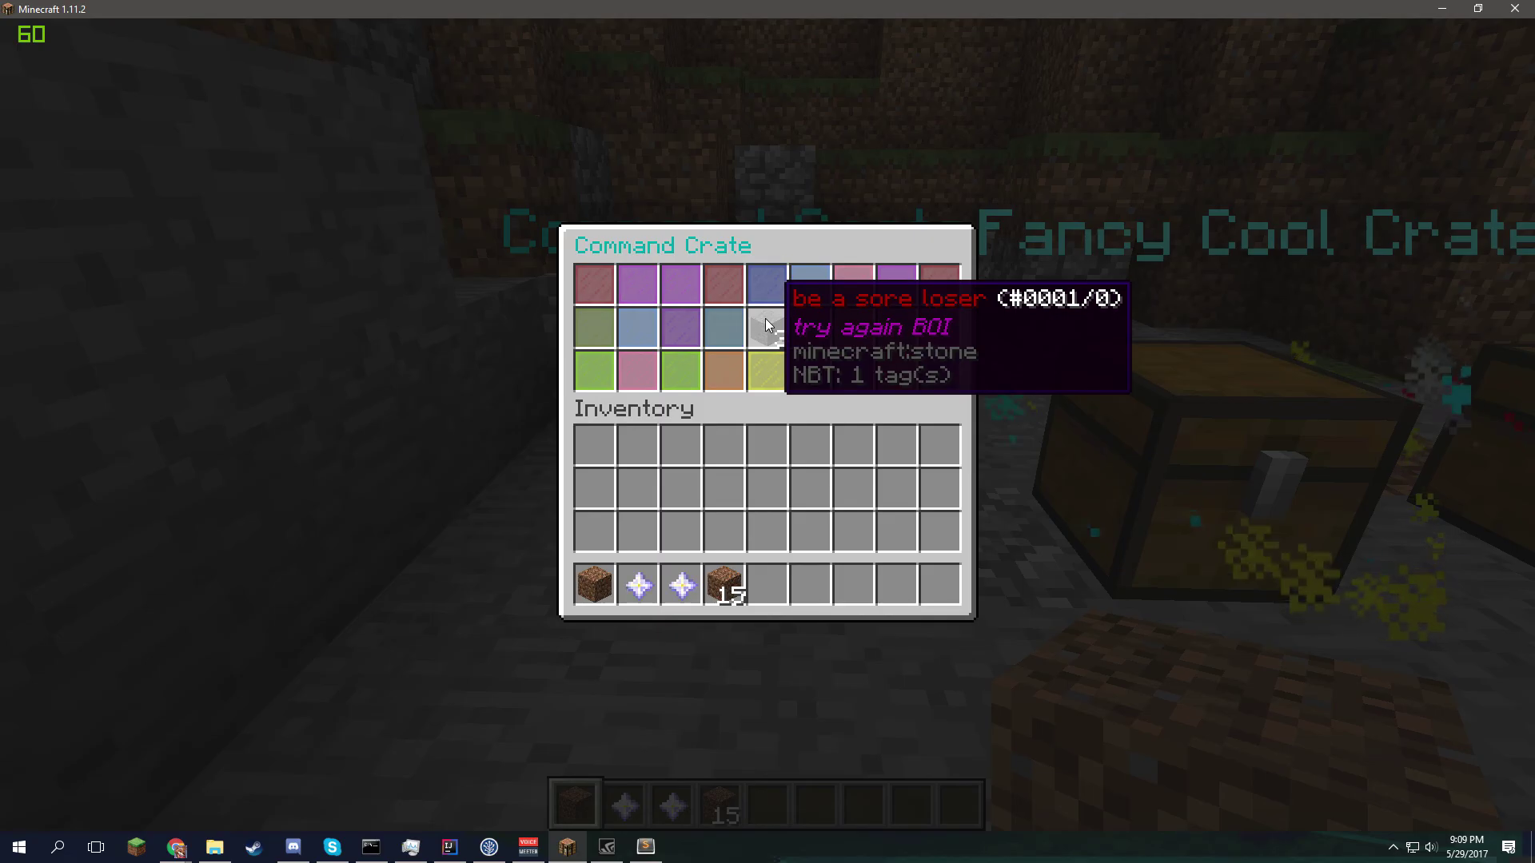
- Cycle through the hotbar items to compare the Command Crate key just won with the other crate keys
{"action": "scroll", "coordinate": [768, 422], "scroll_direction": "down", "scroll_amount": 4}
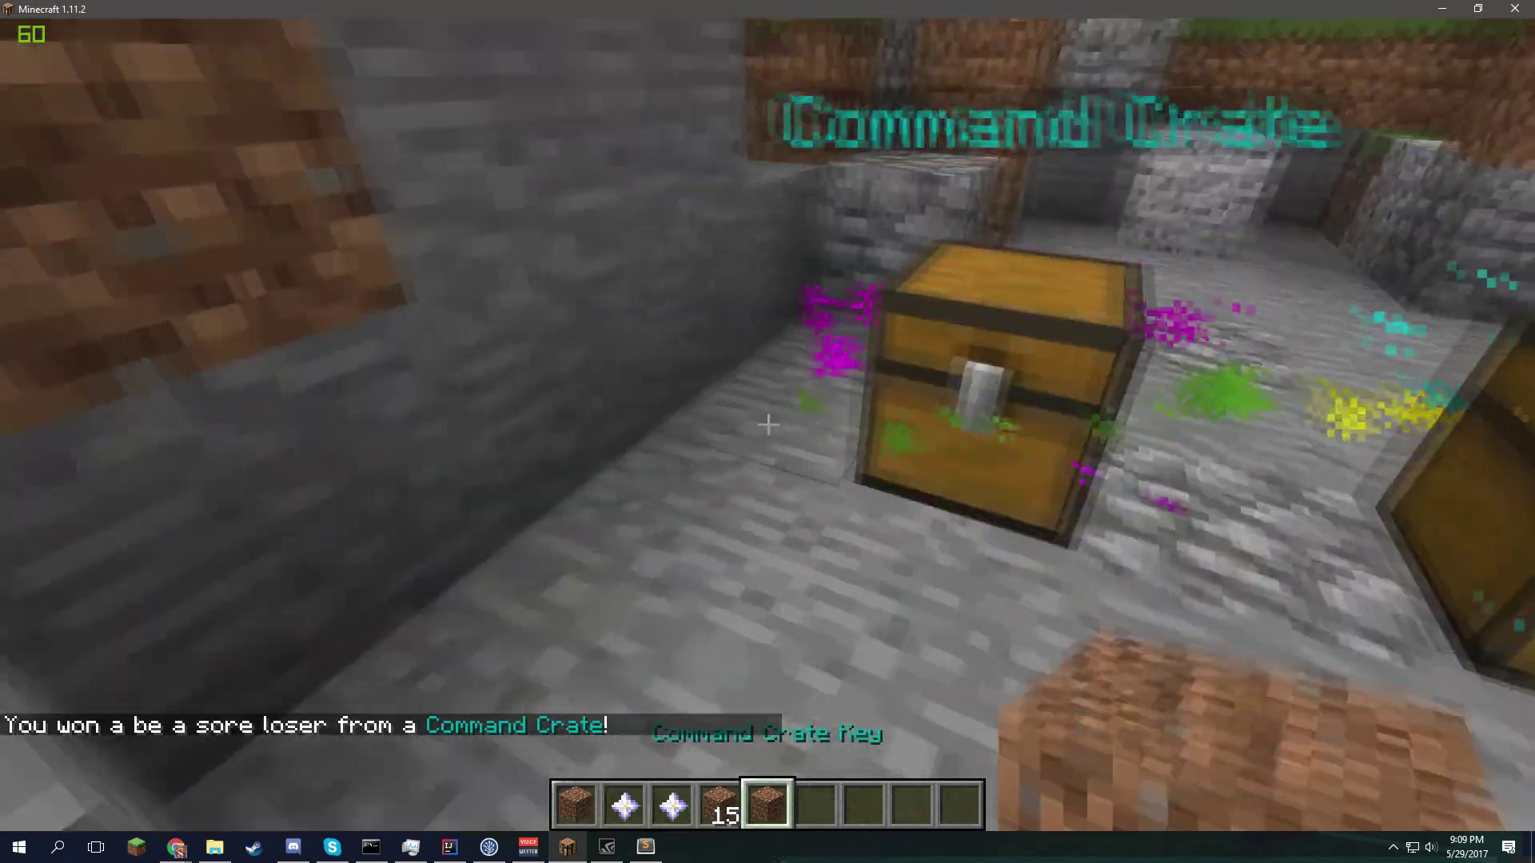
{"action": "scroll", "coordinate": [767, 424], "scroll_direction": "up", "scroll_amount": 3}
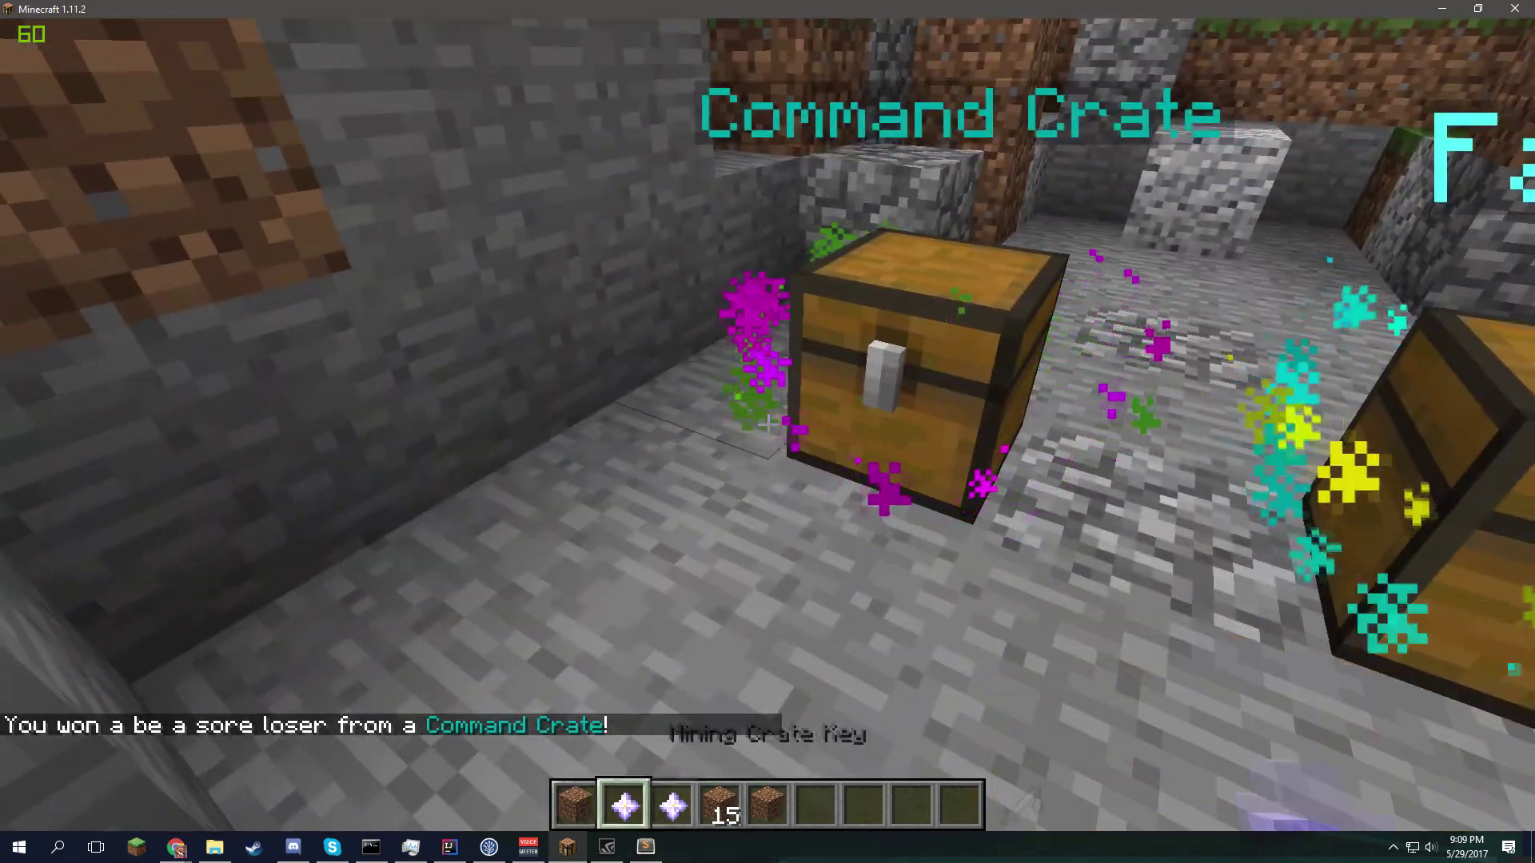
{"action": "scroll", "coordinate": [767, 425], "scroll_direction": "down", "scroll_amount": 3}
{"action": "scroll", "coordinate": [767, 424], "scroll_direction": "up", "scroll_amount": 3}
{"action": "scroll", "coordinate": [767, 424], "scroll_direction": "down", "scroll_amount": 3}
{"action": "key", "text": "w"}
{"action": "key", "text": "s"}
{"action": "scroll", "coordinate": [768, 425], "scroll_direction": "up", "scroll_amount": 4}
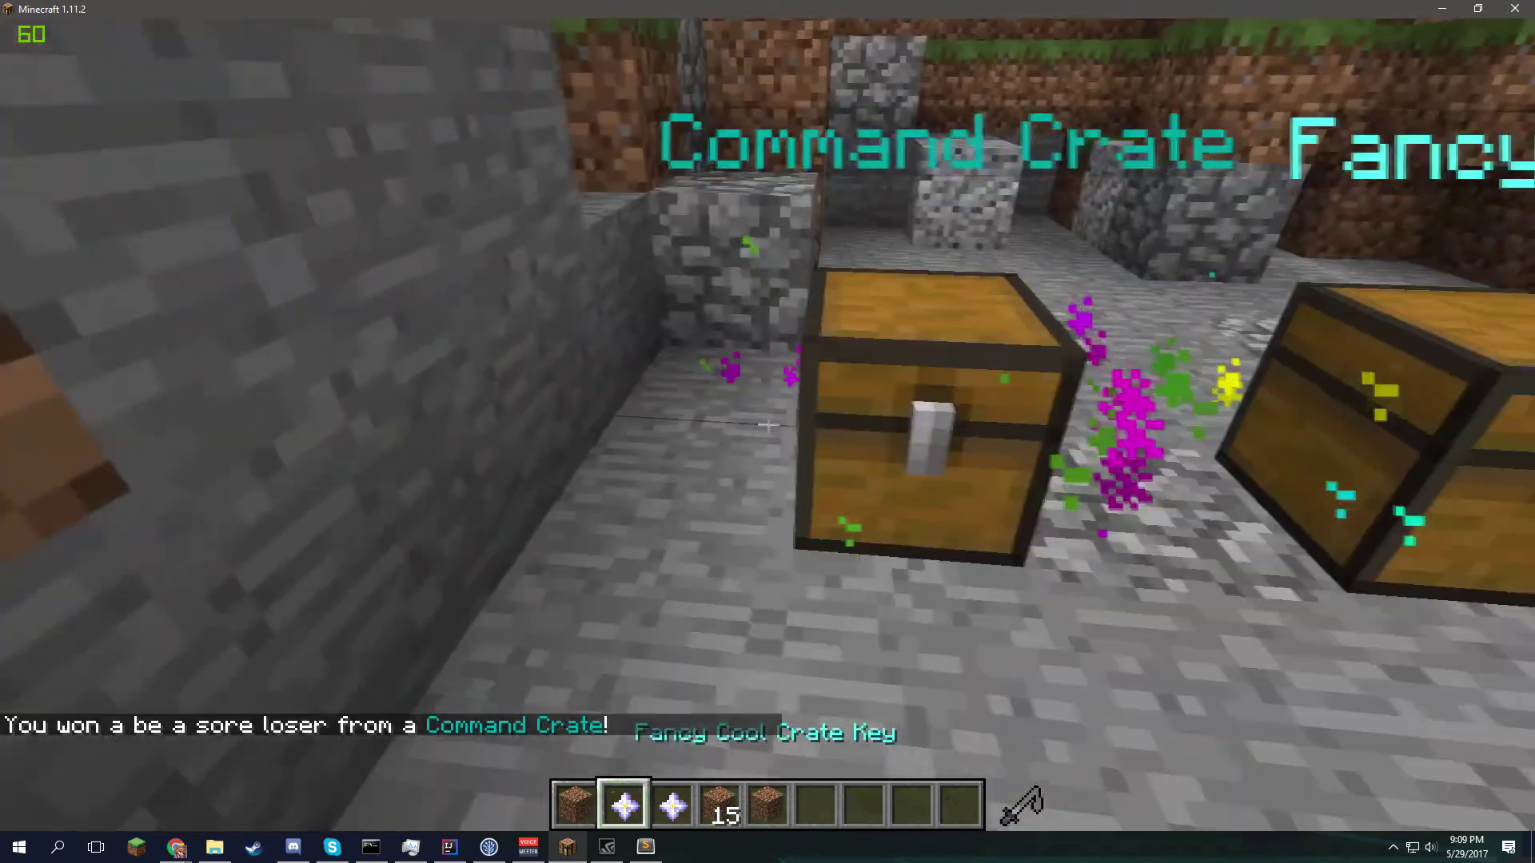
{"action": "scroll", "coordinate": [768, 424], "scroll_direction": "down", "scroll_amount": 5}
{"action": "key", "text": "w"}
{"action": "scroll", "coordinate": [768, 424], "scroll_direction": "up", "scroll_amount": 1}
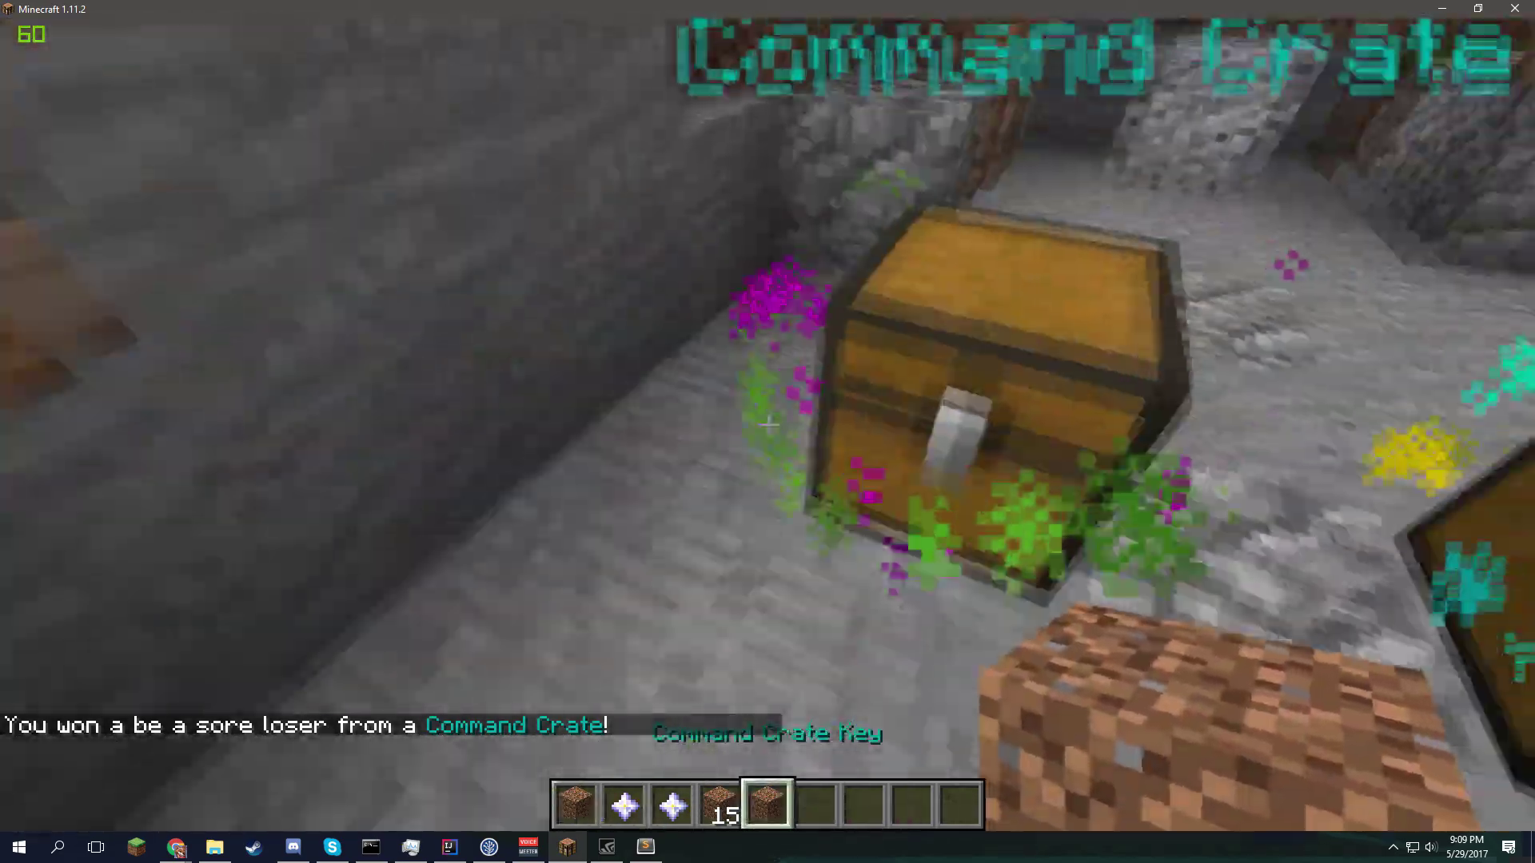
- Pause the game and examine the "be a sore loser" reward with its crate key command in the config
{"action": "key", "text": "Escape"}
{"action": "key", "text": "alt+Tab"}
{"action": "scroll", "coordinate": [415, 381], "scroll_direction": "up", "scroll_amount": 20}
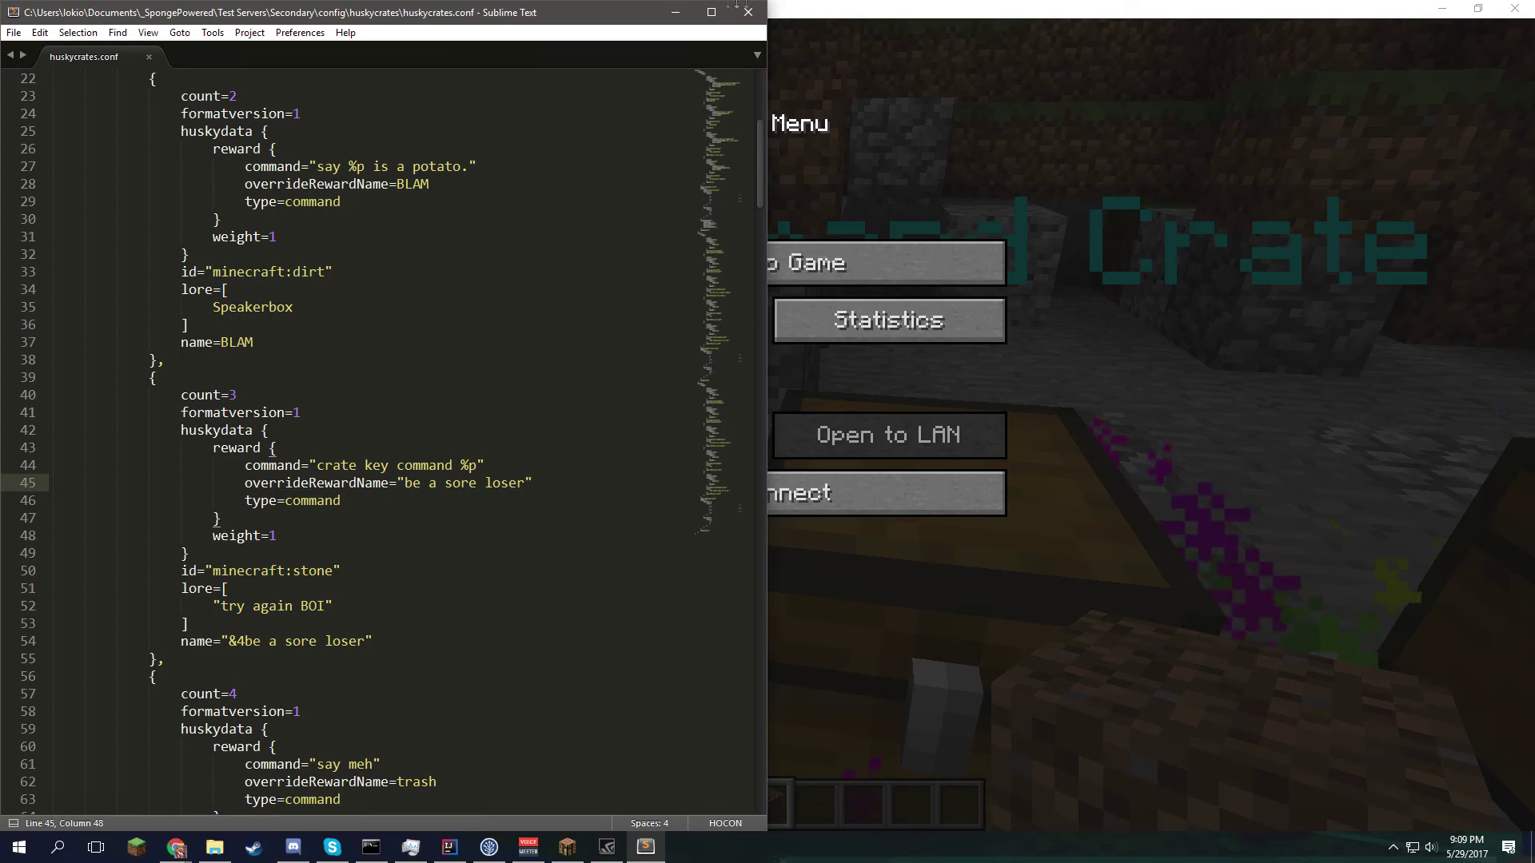
- Go back into the game and move the newly won Command Crate key out of its hotbar slot in the inventory
{"action": "left_click", "coordinate": [673, 17]}
{"action": "key", "text": "Escape"}
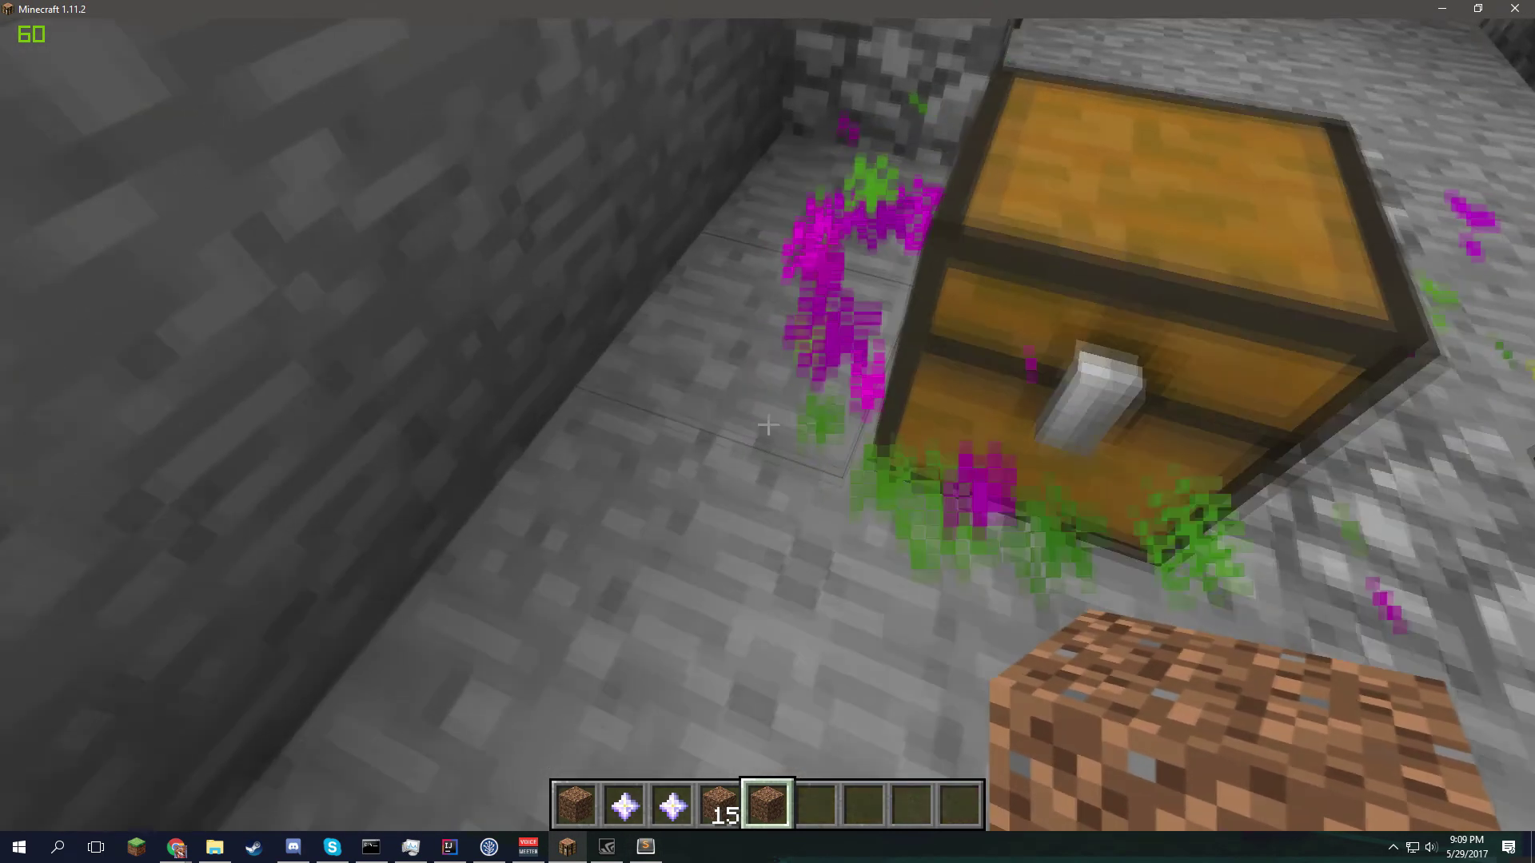
{"action": "key", "text": "e"}
{"action": "left_click", "coordinate": [746, 550]}
{"action": "left_click", "coordinate": [752, 414]}
{"action": "key", "text": "e"}
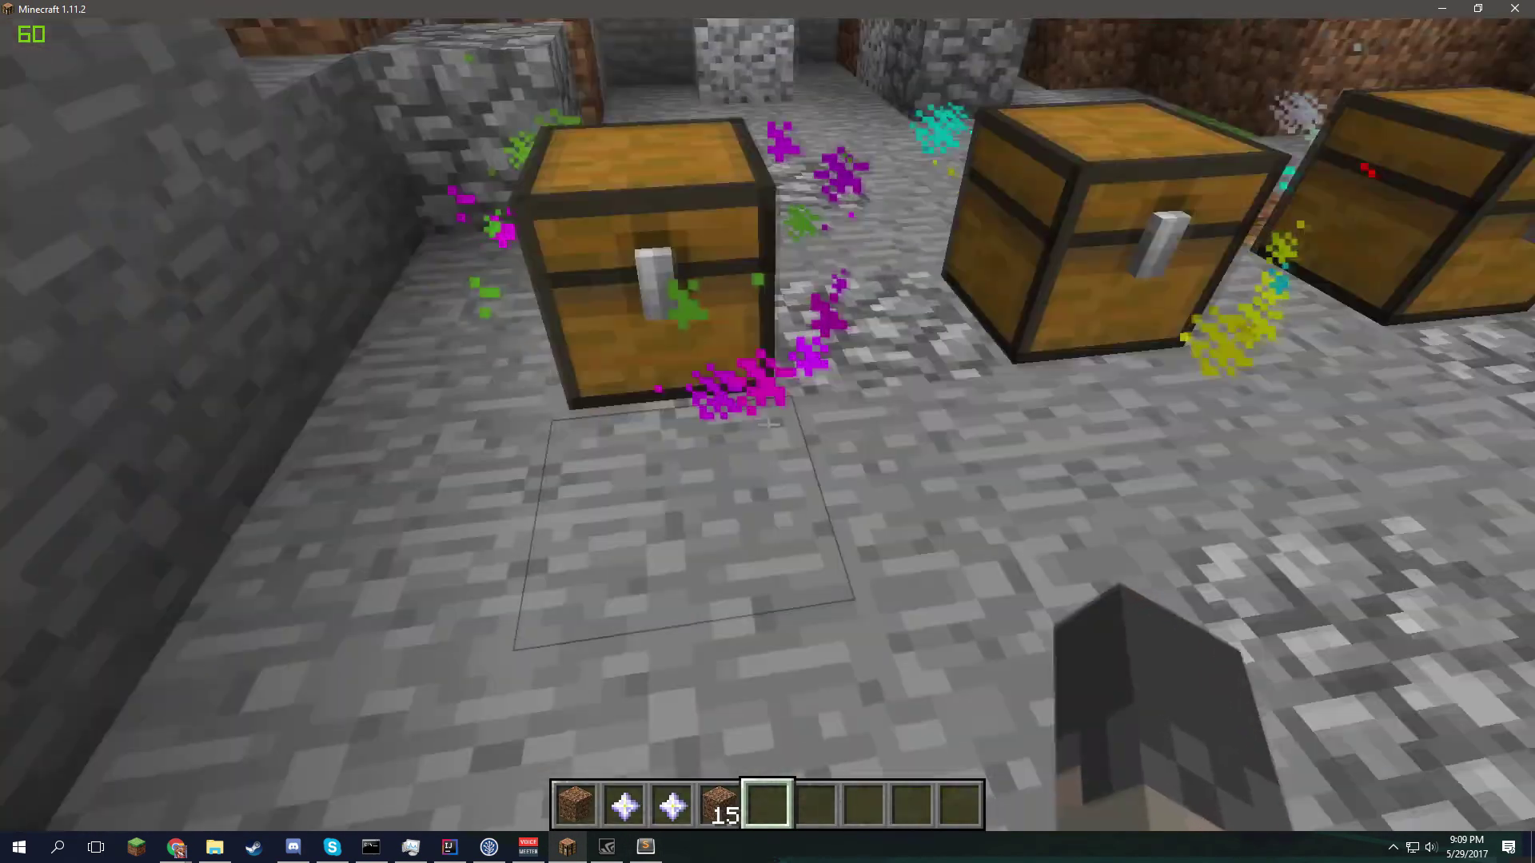
- Walk around the three crates to view them and their particles, and pause the game
{"action": "scroll", "coordinate": [768, 425], "scroll_direction": "up", "scroll_amount": 1}
{"action": "key", "text": "1"}
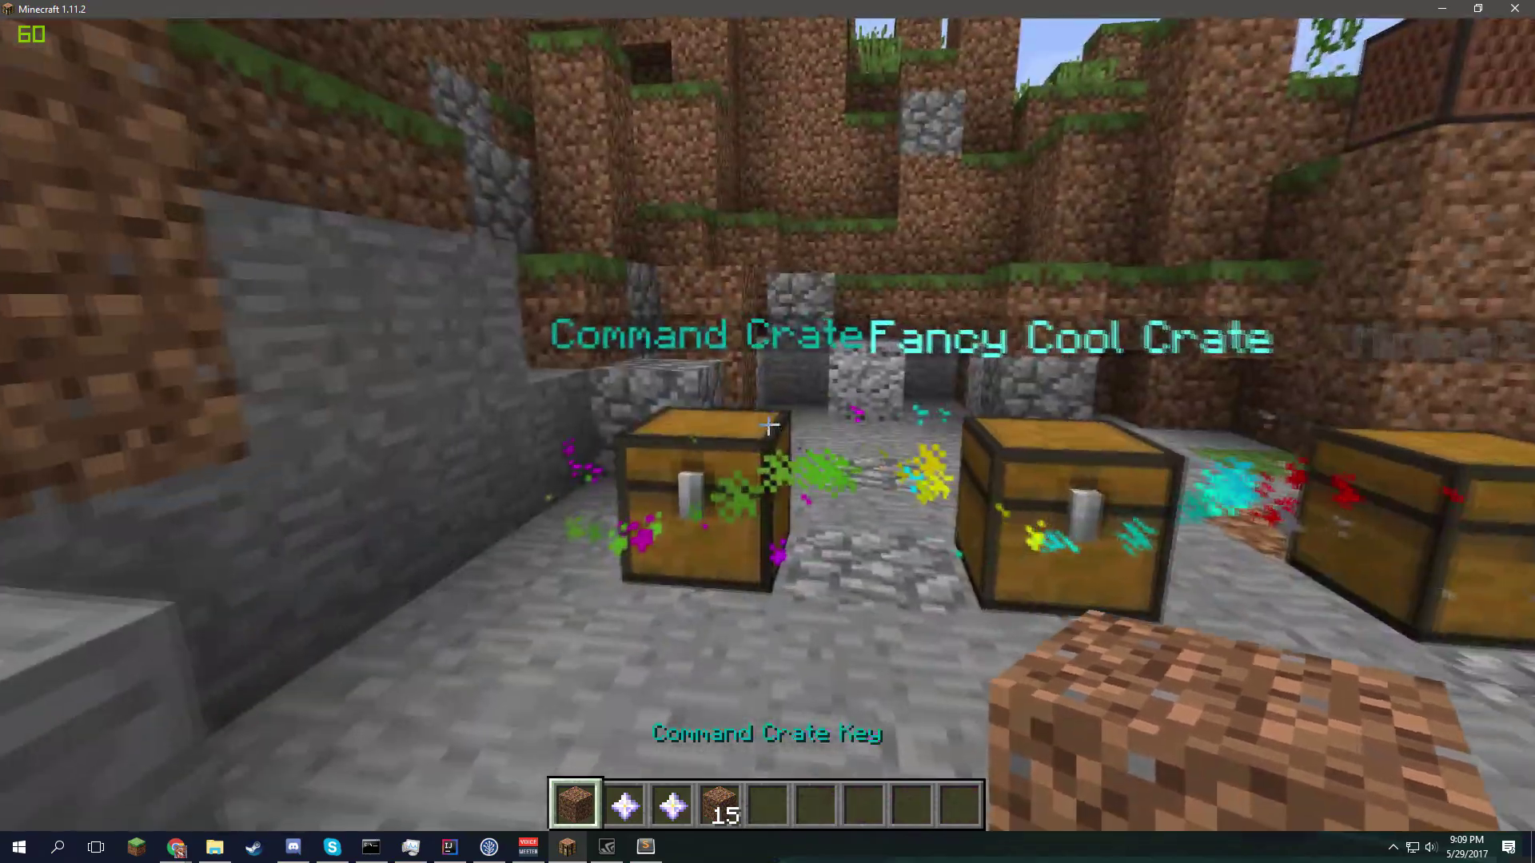
{"action": "key", "text": "4"}
{"action": "key", "text": "5"}
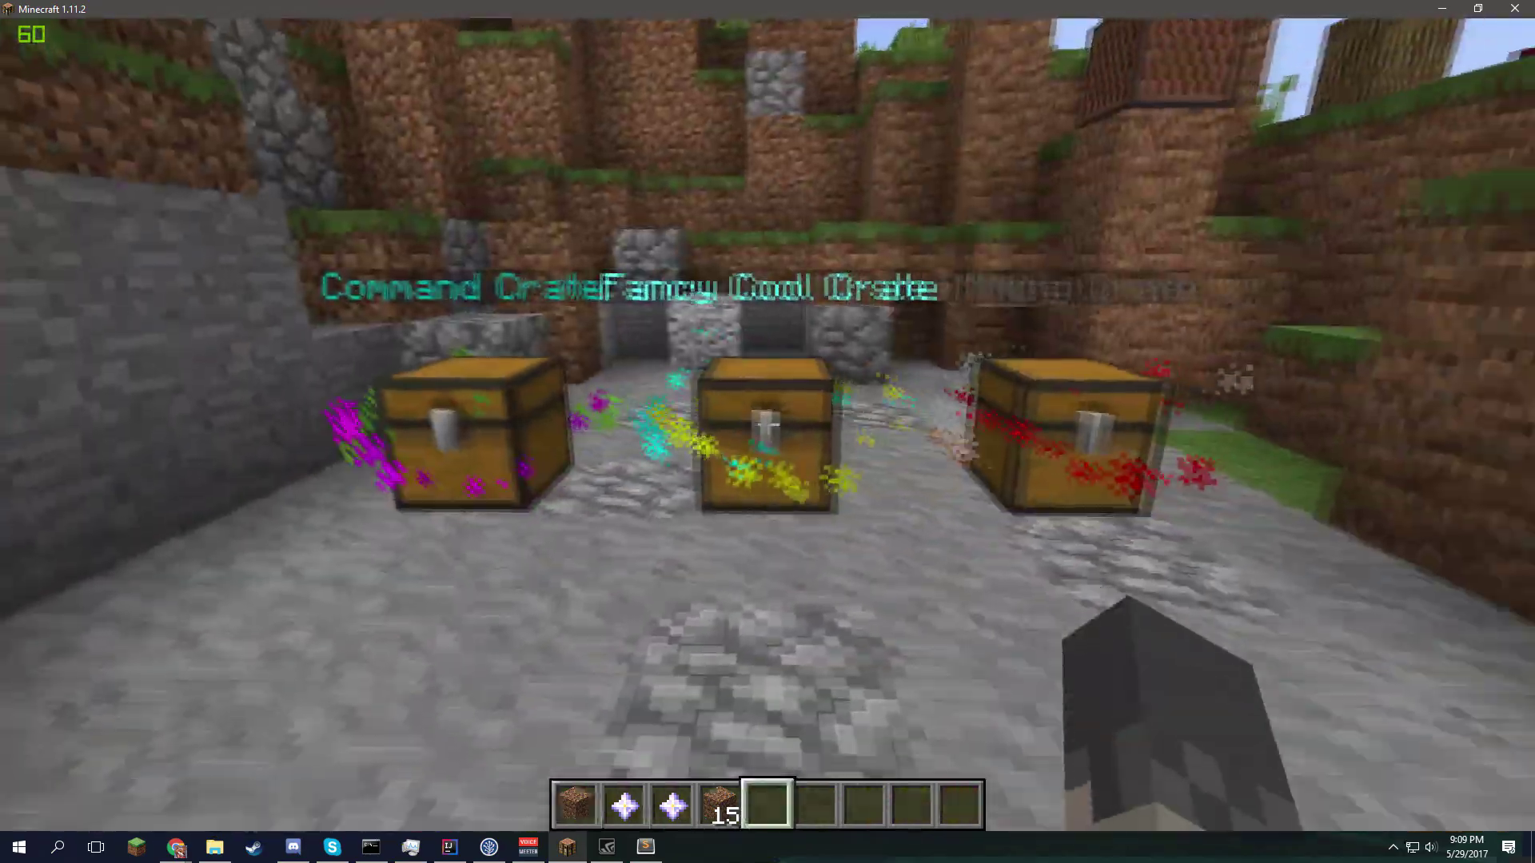
{"action": "key", "text": "w"}
{"action": "key", "text": "space"}
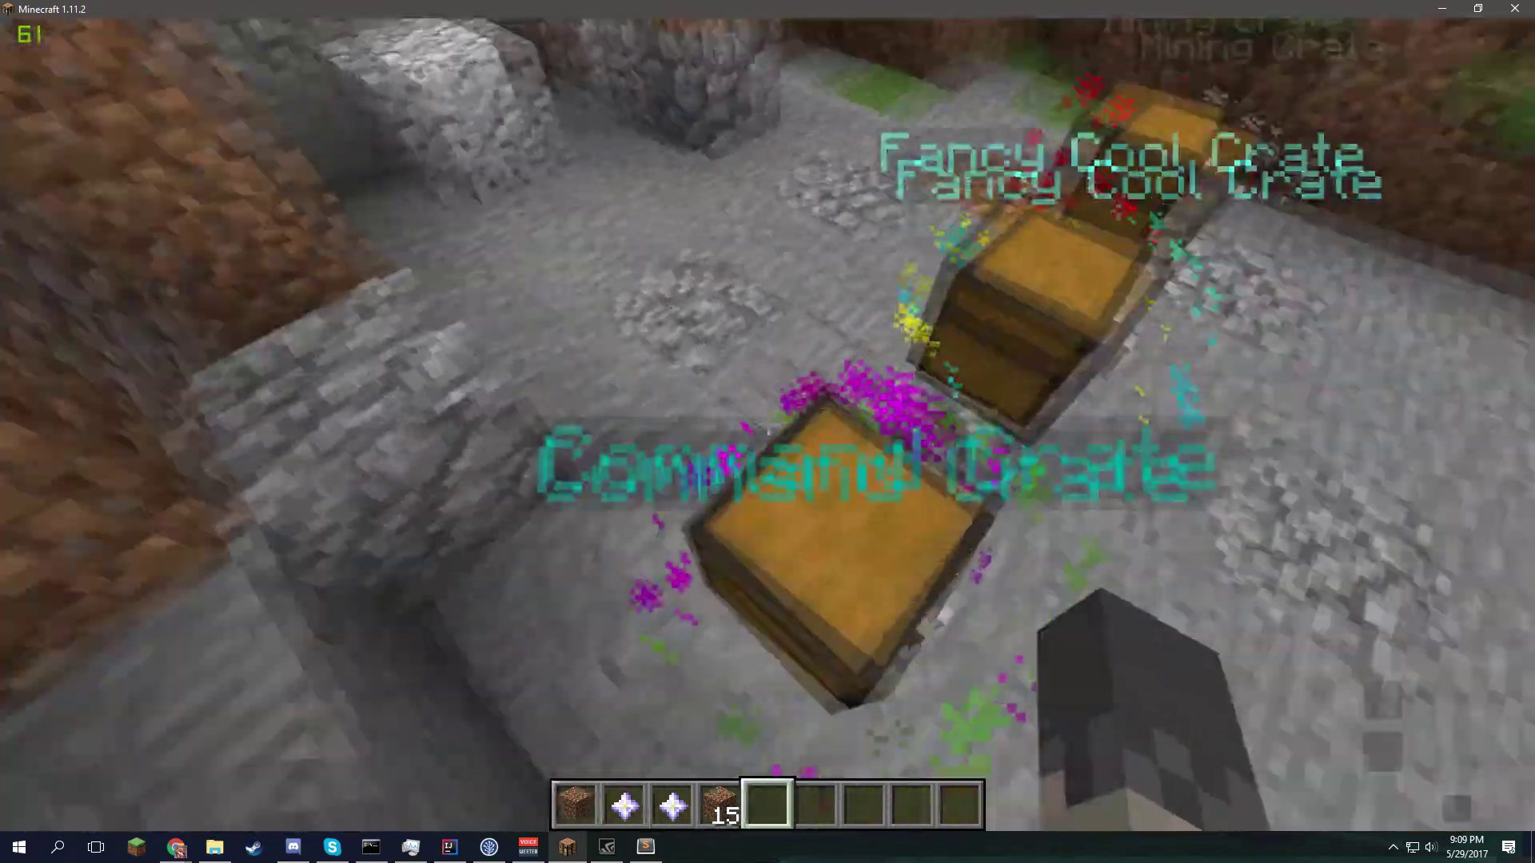
{"action": "key", "text": "Escape"}
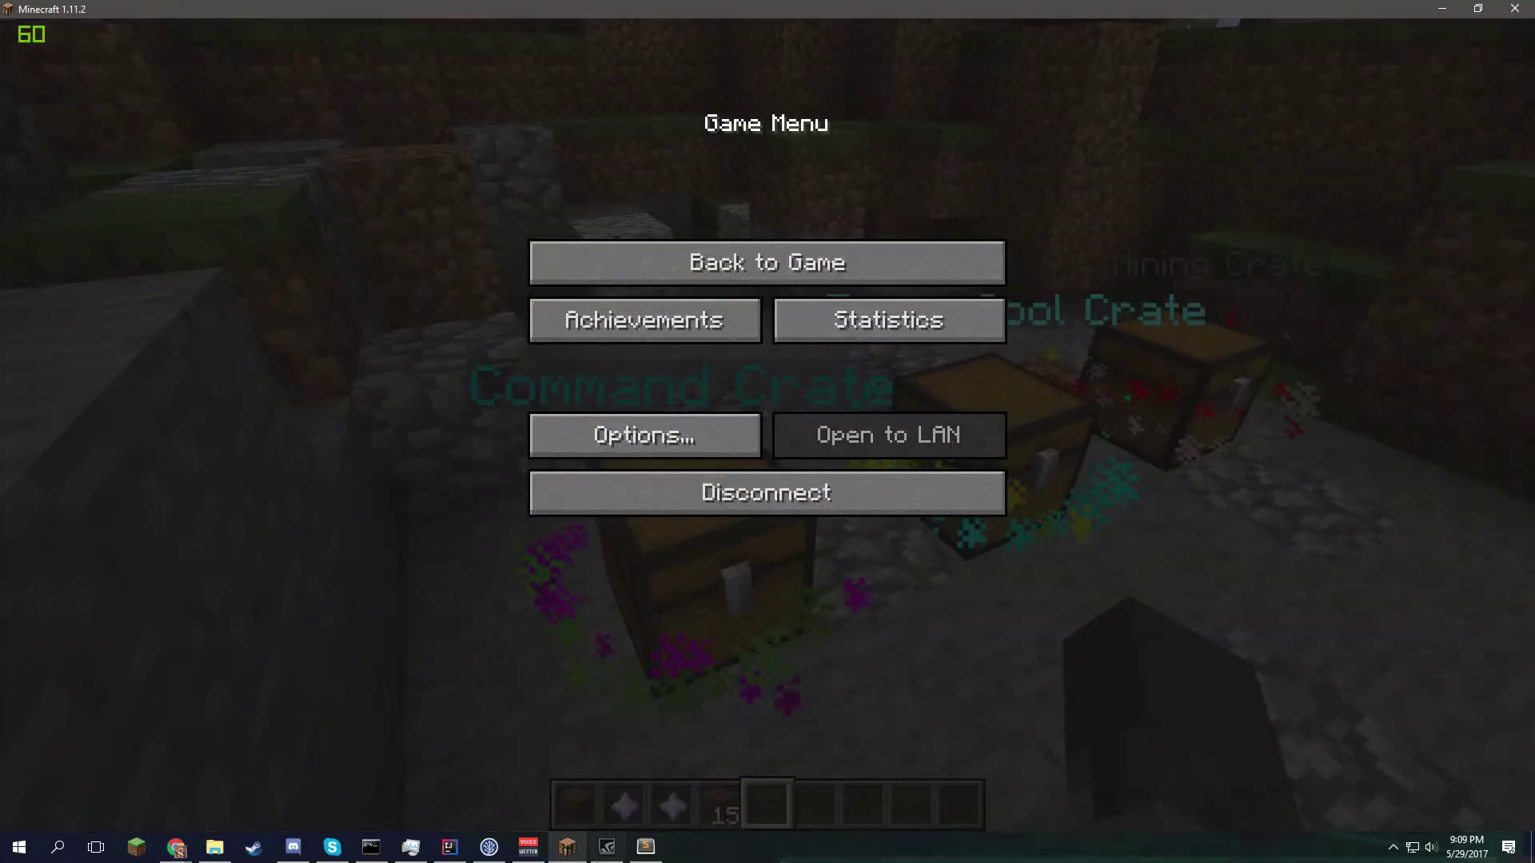
- Return to the config and examine the command crate's items list, highlighting the start of its first reward entry
{"action": "left_click", "coordinate": [654, 852]}
{"action": "scroll", "coordinate": [360, 498], "scroll_direction": "up", "scroll_amount": 6}
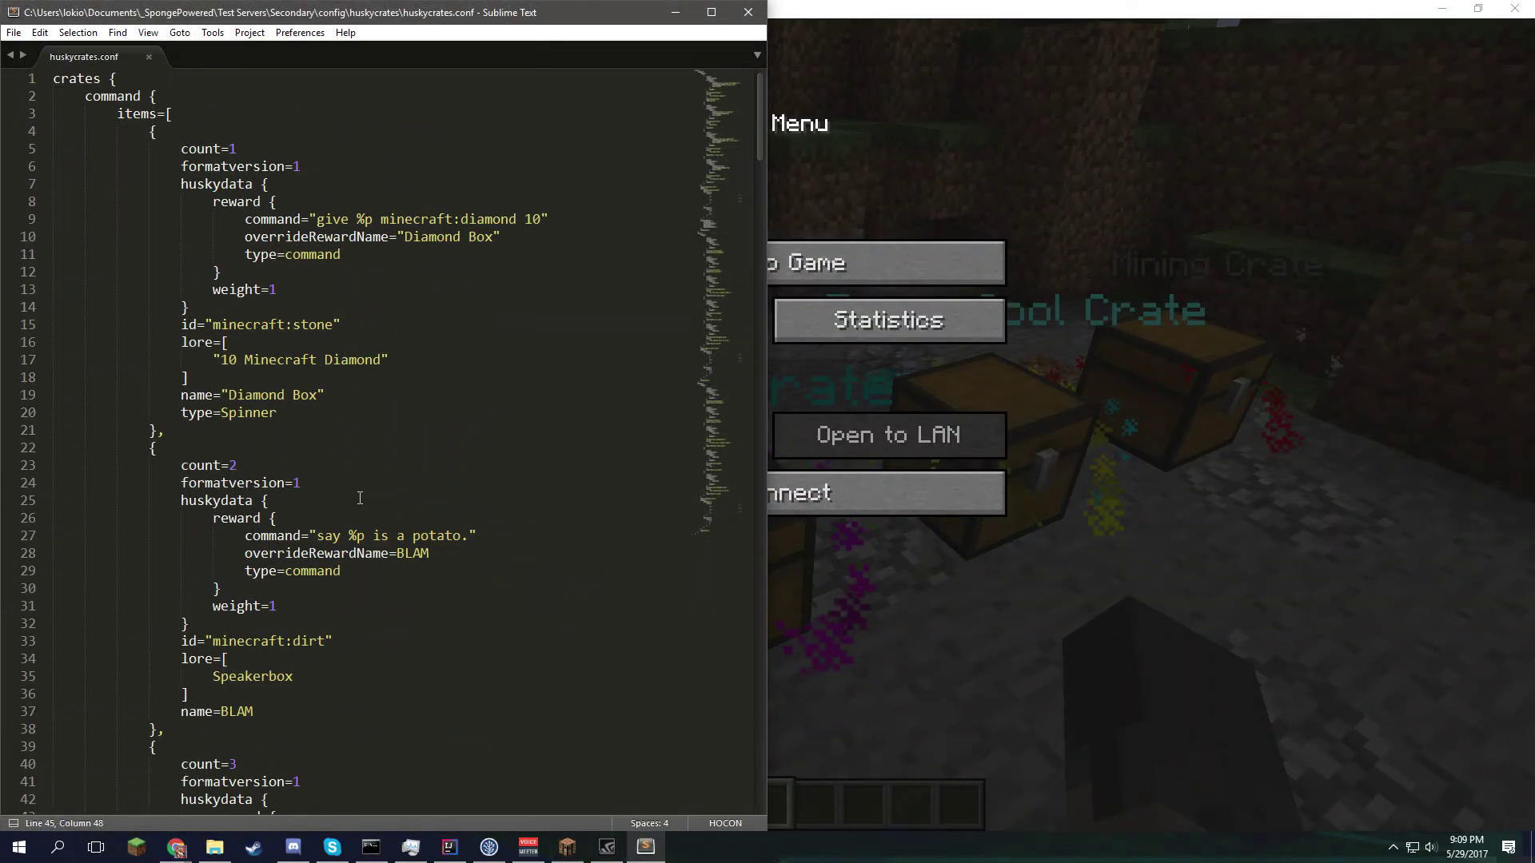
{"action": "left_click", "coordinate": [195, 152]}
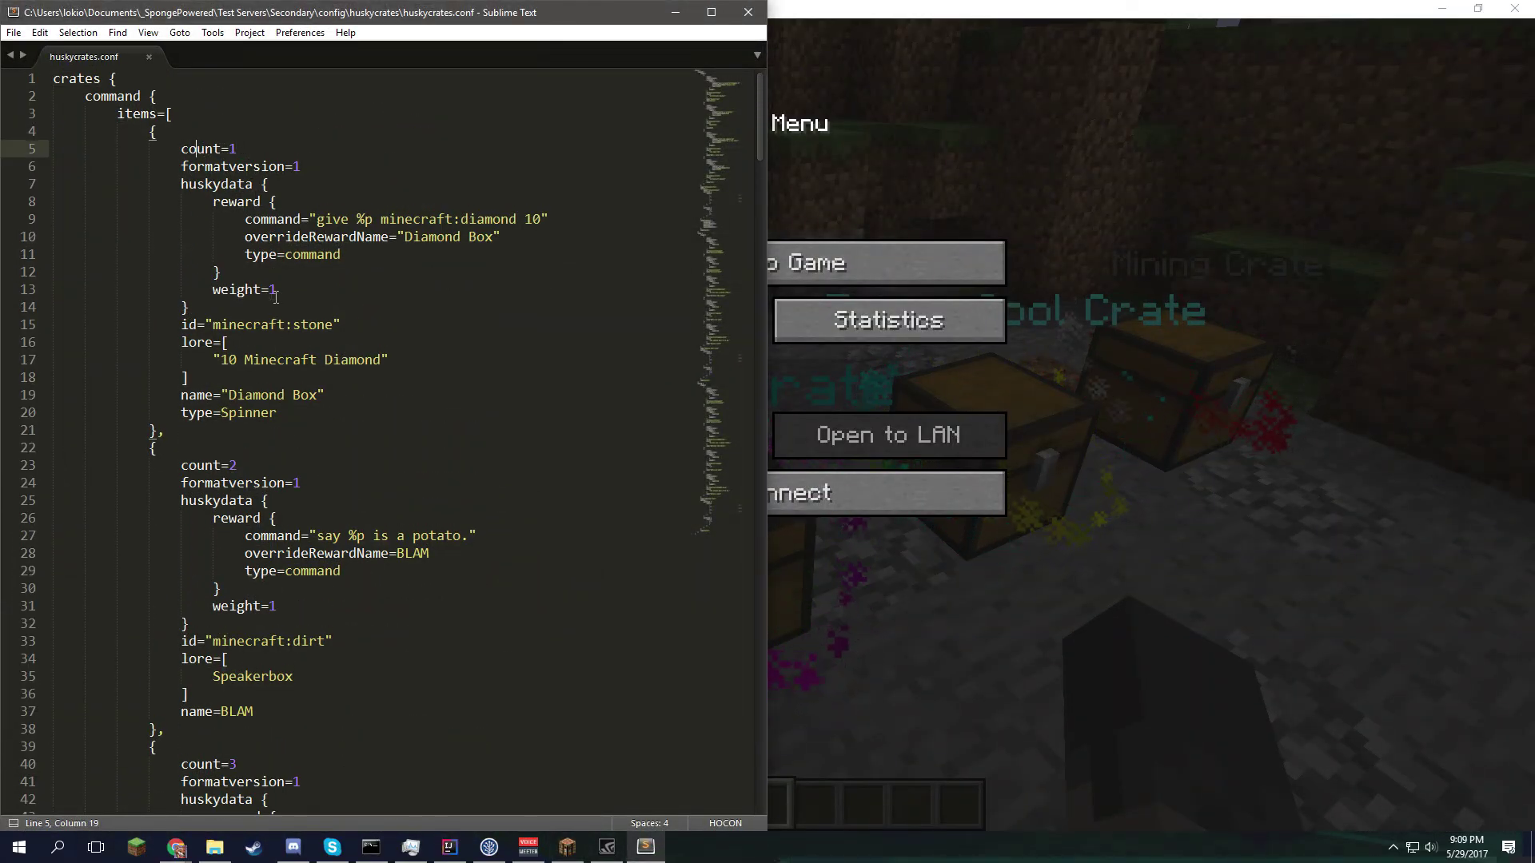
{"action": "double_click", "coordinate": [120, 95]}
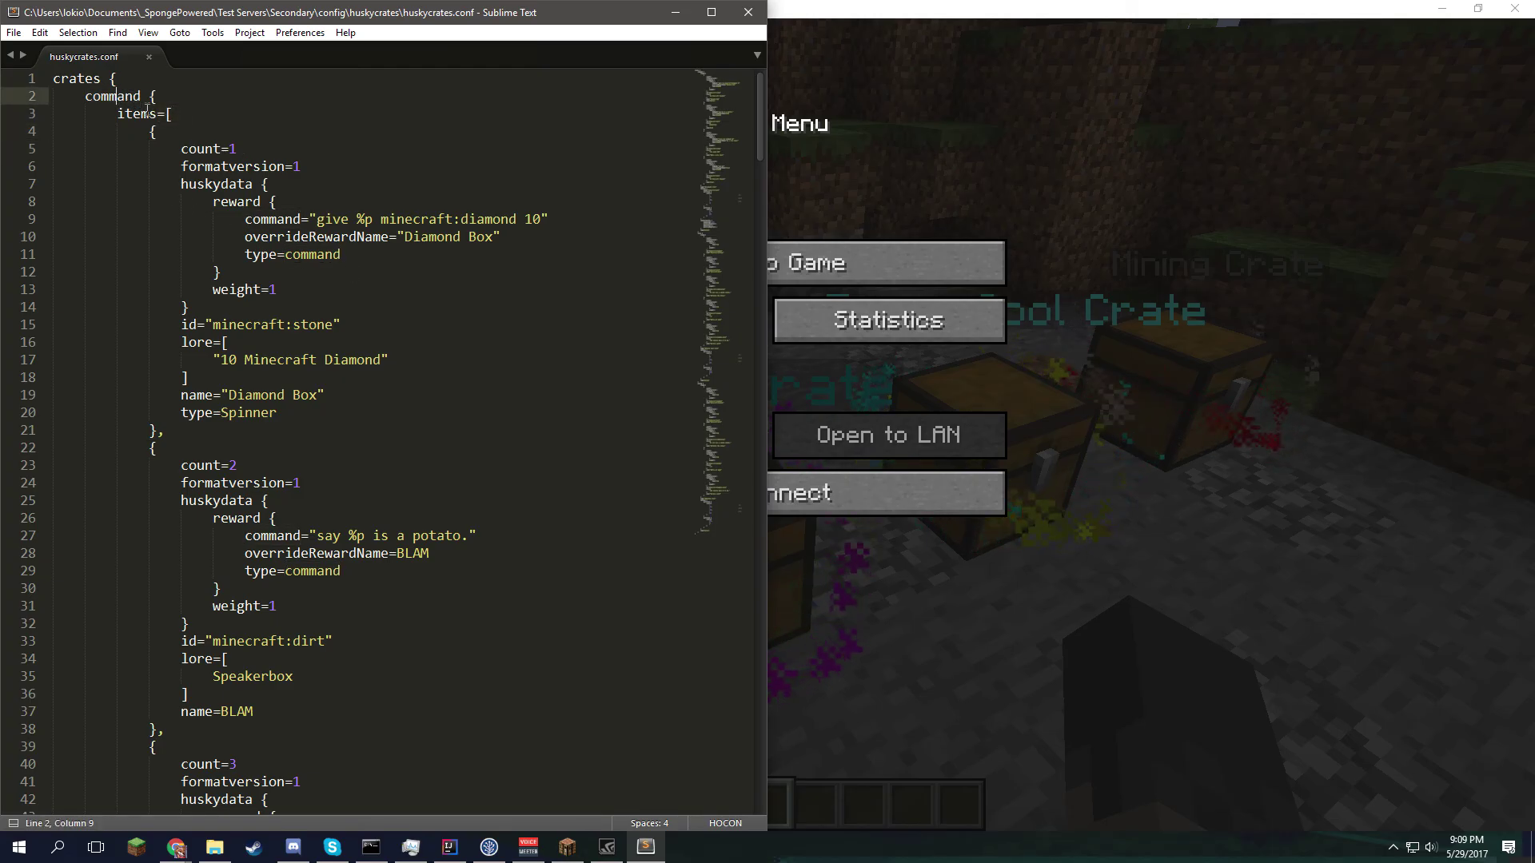
{"action": "left_click", "coordinate": [173, 116]}
{"action": "left_click_drag", "start_coordinate": [176, 126], "coordinate": [347, 322]}
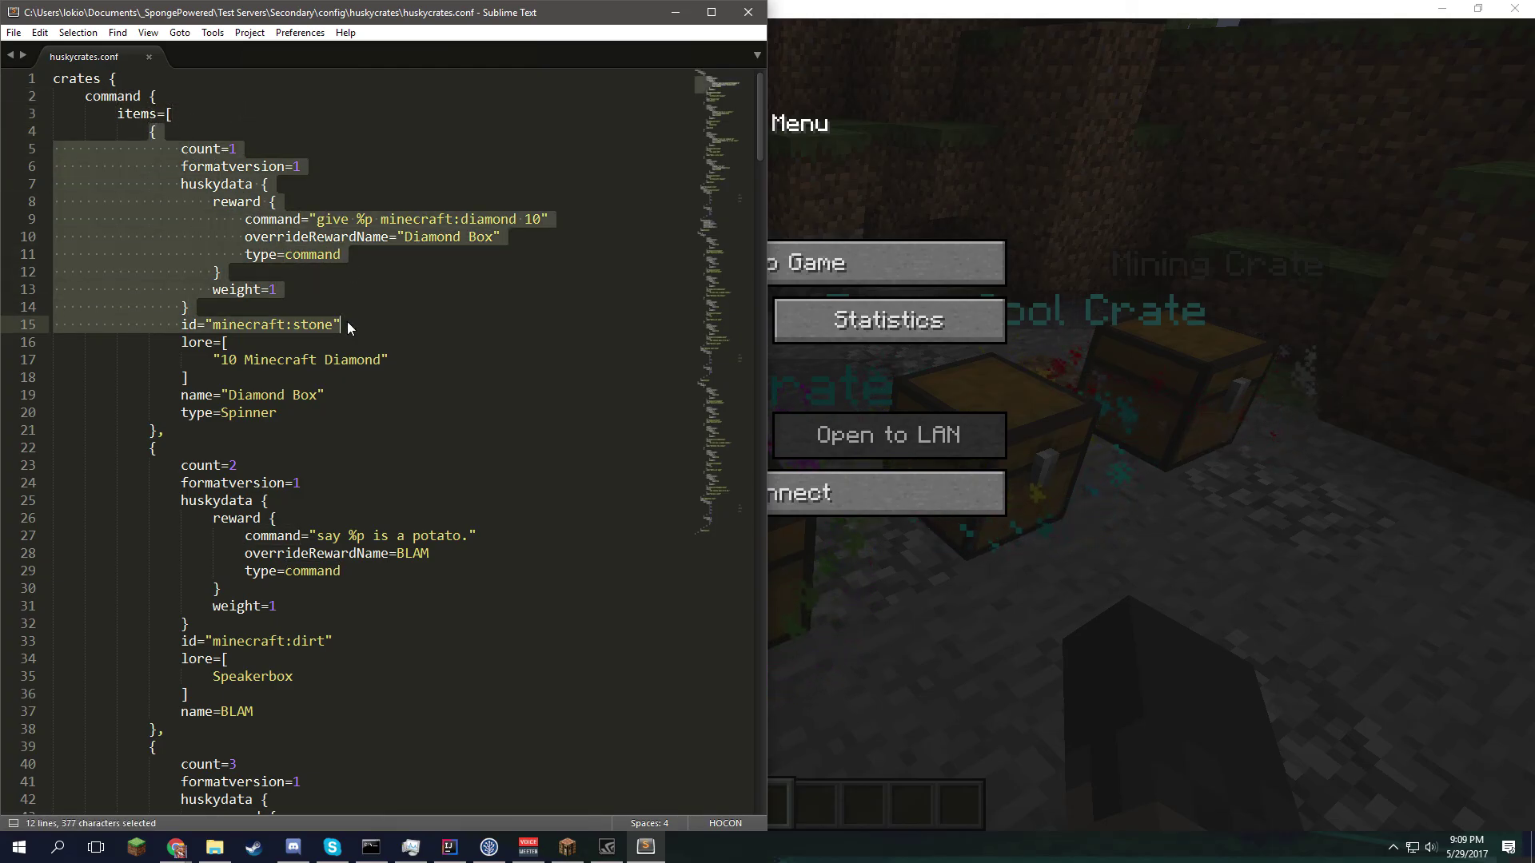
{"action": "left_click", "coordinate": [342, 313]}
- Examine the type=Spinner line at the end of the command crate's block
{"action": "scroll", "coordinate": [343, 313], "scroll_direction": "down", "scroll_amount": 8}
{"action": "scroll", "coordinate": [342, 313], "scroll_direction": "down", "scroll_amount": 14}
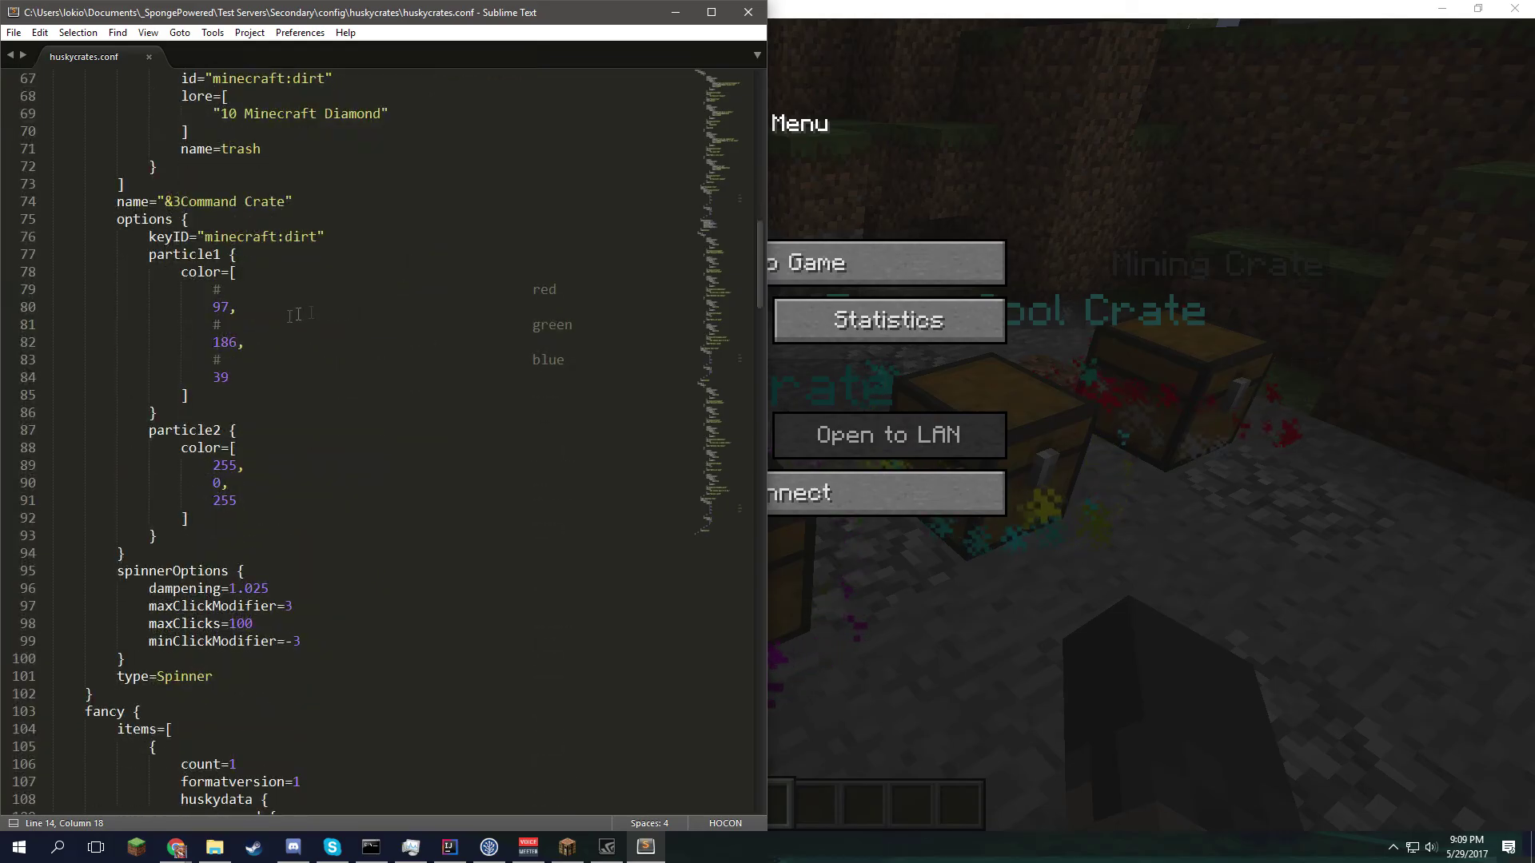
{"action": "left_click", "coordinate": [232, 686]}
{"action": "left_click_drag", "start_coordinate": [220, 681], "coordinate": [118, 683]}
{"action": "left_click", "coordinate": [147, 679]}
- Switch to IntelliJ IDEA, highlight SlotsCrateView among the HuskyCrates view classes, and return to the config
{"action": "left_click", "coordinate": [459, 854]}
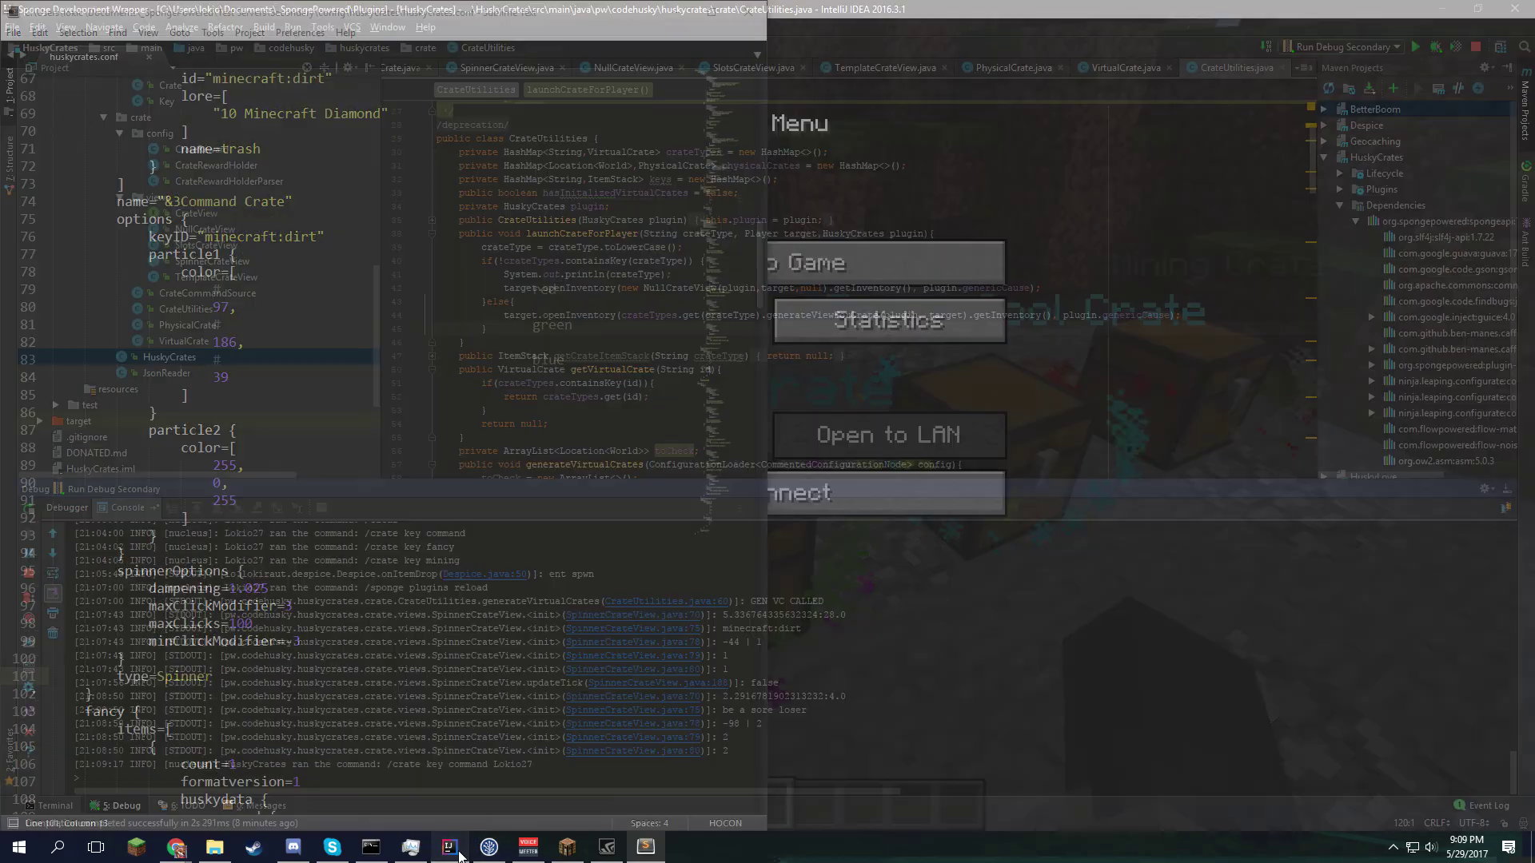
{"action": "left_click", "coordinate": [198, 248]}
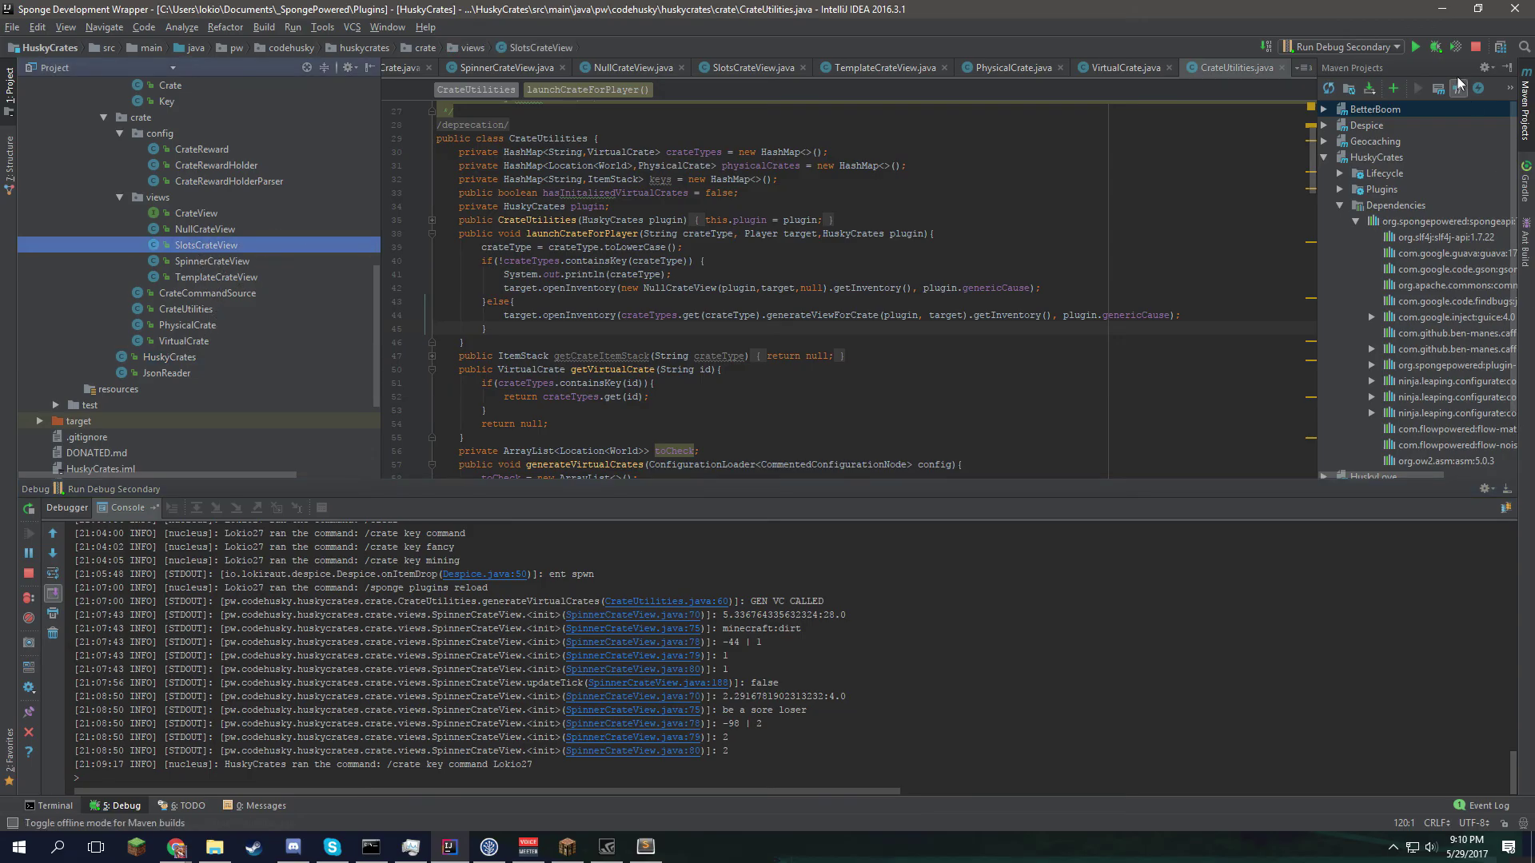
{"action": "left_click", "coordinate": [1441, 9]}
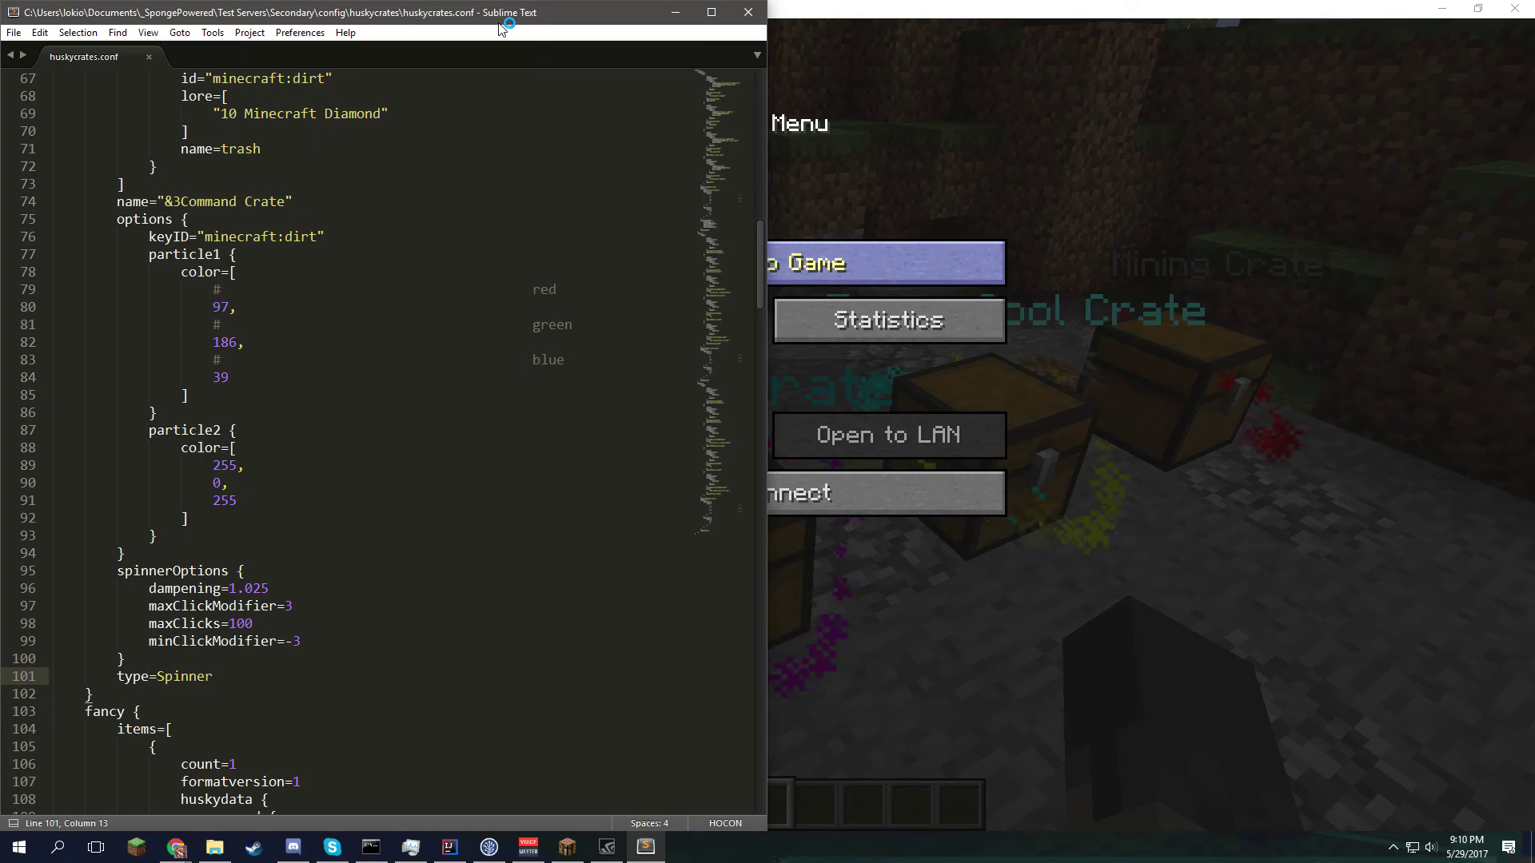
- Review the command crate's settings from spinnerOptions back up to its first reward entries
{"action": "left_click", "coordinate": [210, 588]}
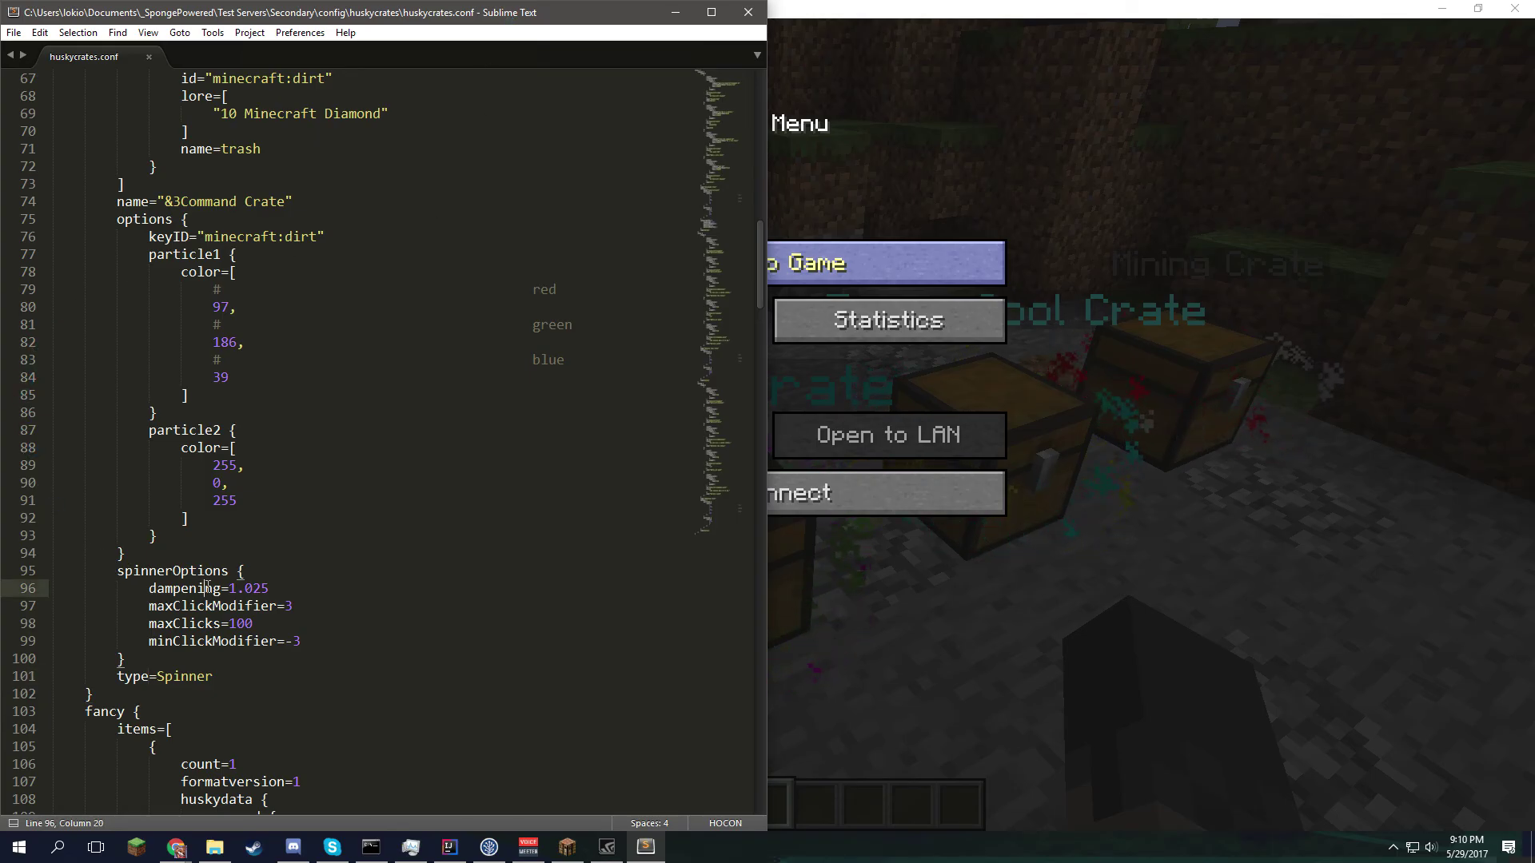
{"action": "left_click", "coordinate": [249, 561]}
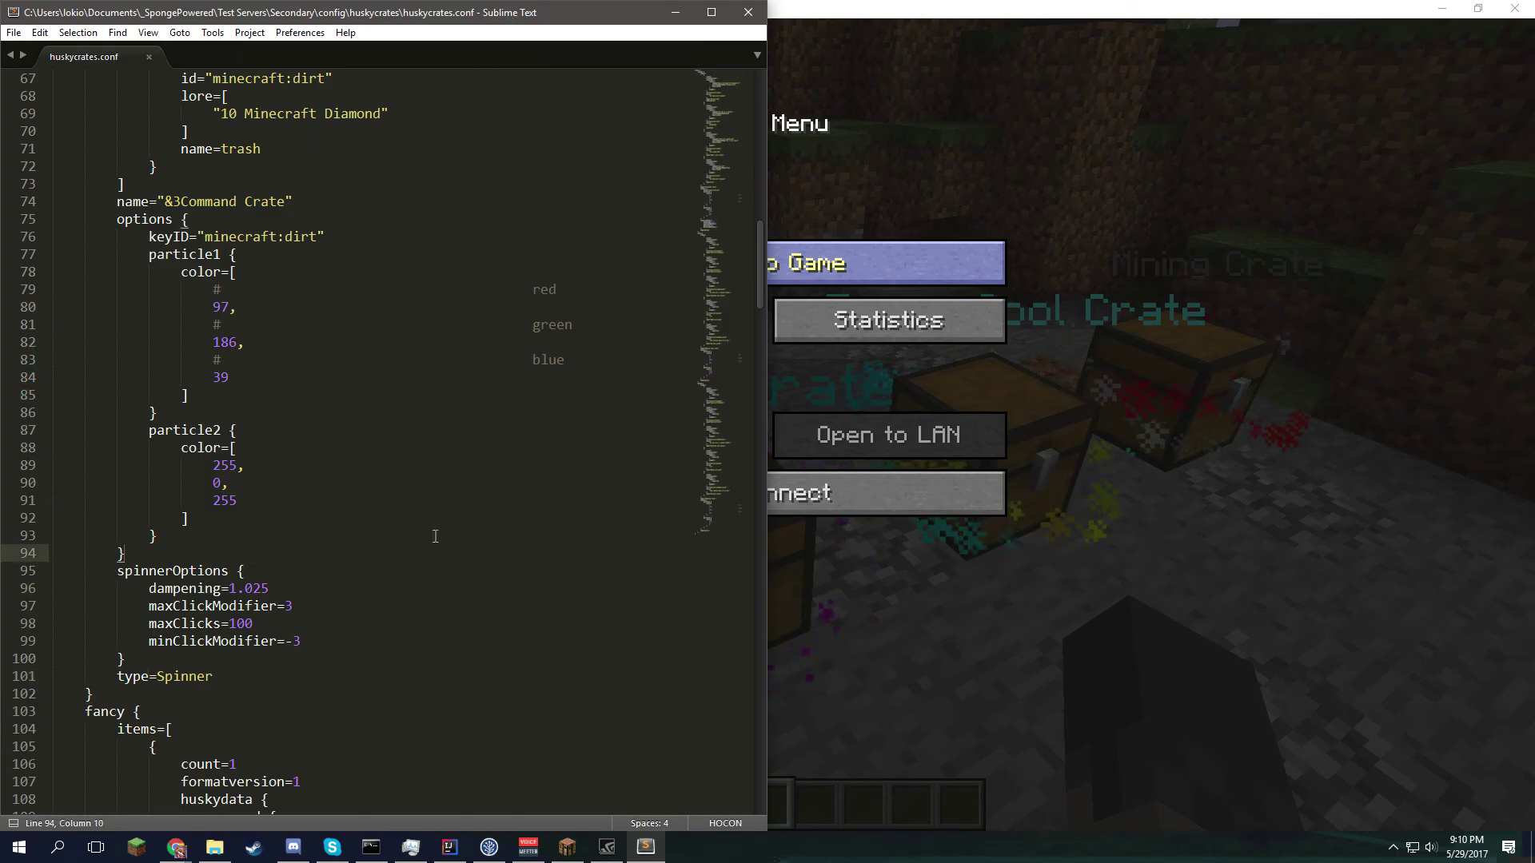
{"action": "scroll", "coordinate": [435, 536], "scroll_direction": "up", "scroll_amount": 15}
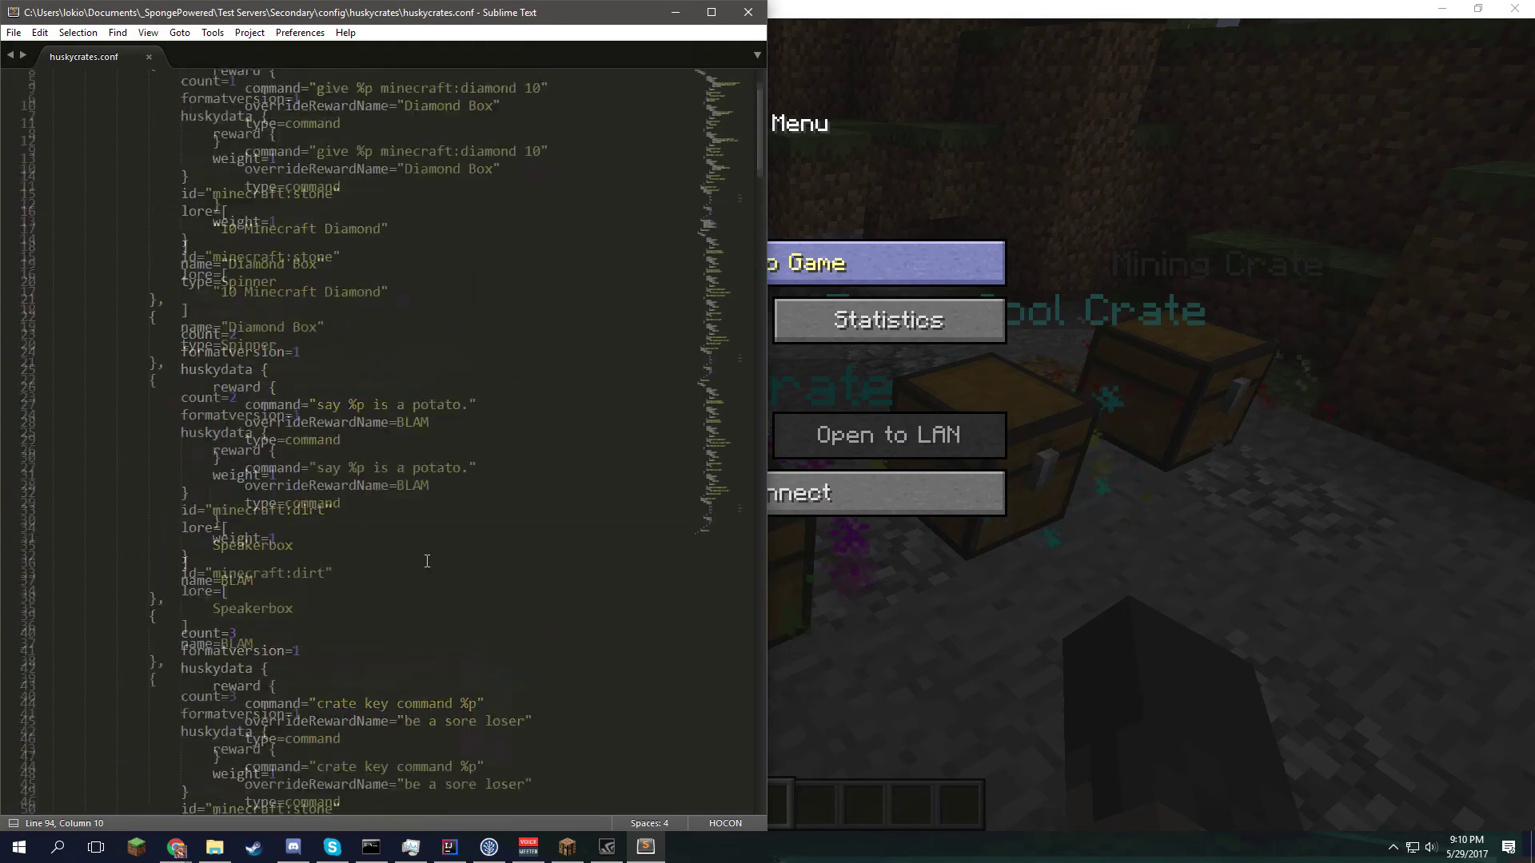
{"action": "scroll", "coordinate": [427, 561], "scroll_direction": "down", "scroll_amount": 4}
{"action": "scroll", "coordinate": [427, 561], "scroll_direction": "up", "scroll_amount": 4}
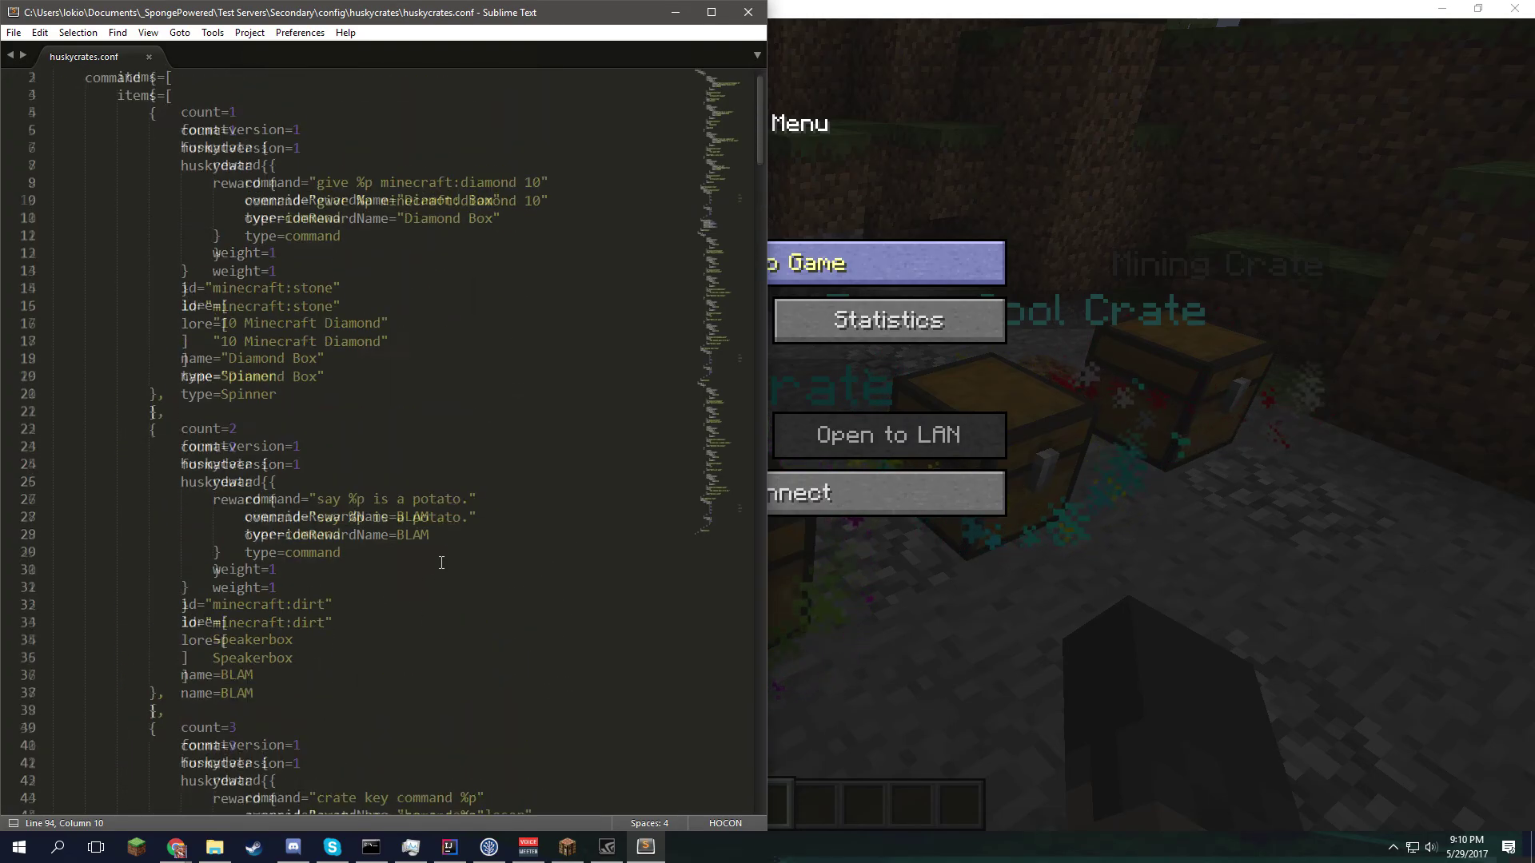
- Examine the command crate's first reward entry, highlighting its whole block from opening to closing brace
{"action": "left_click", "coordinate": [363, 381]}
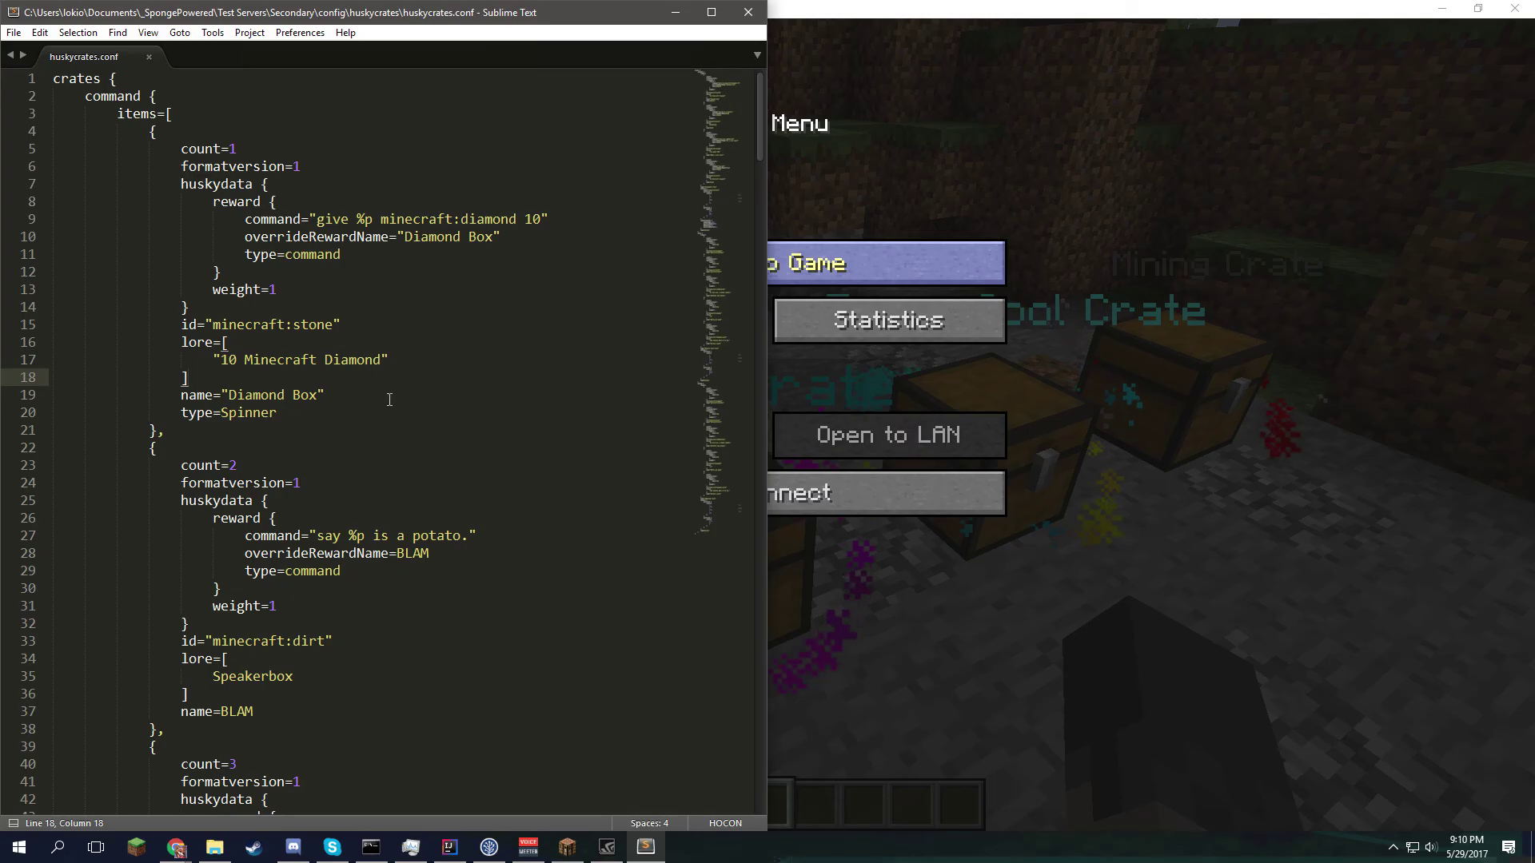
{"action": "left_click", "coordinate": [389, 399]}
{"action": "scroll", "coordinate": [395, 530], "scroll_direction": "down", "scroll_amount": 16}
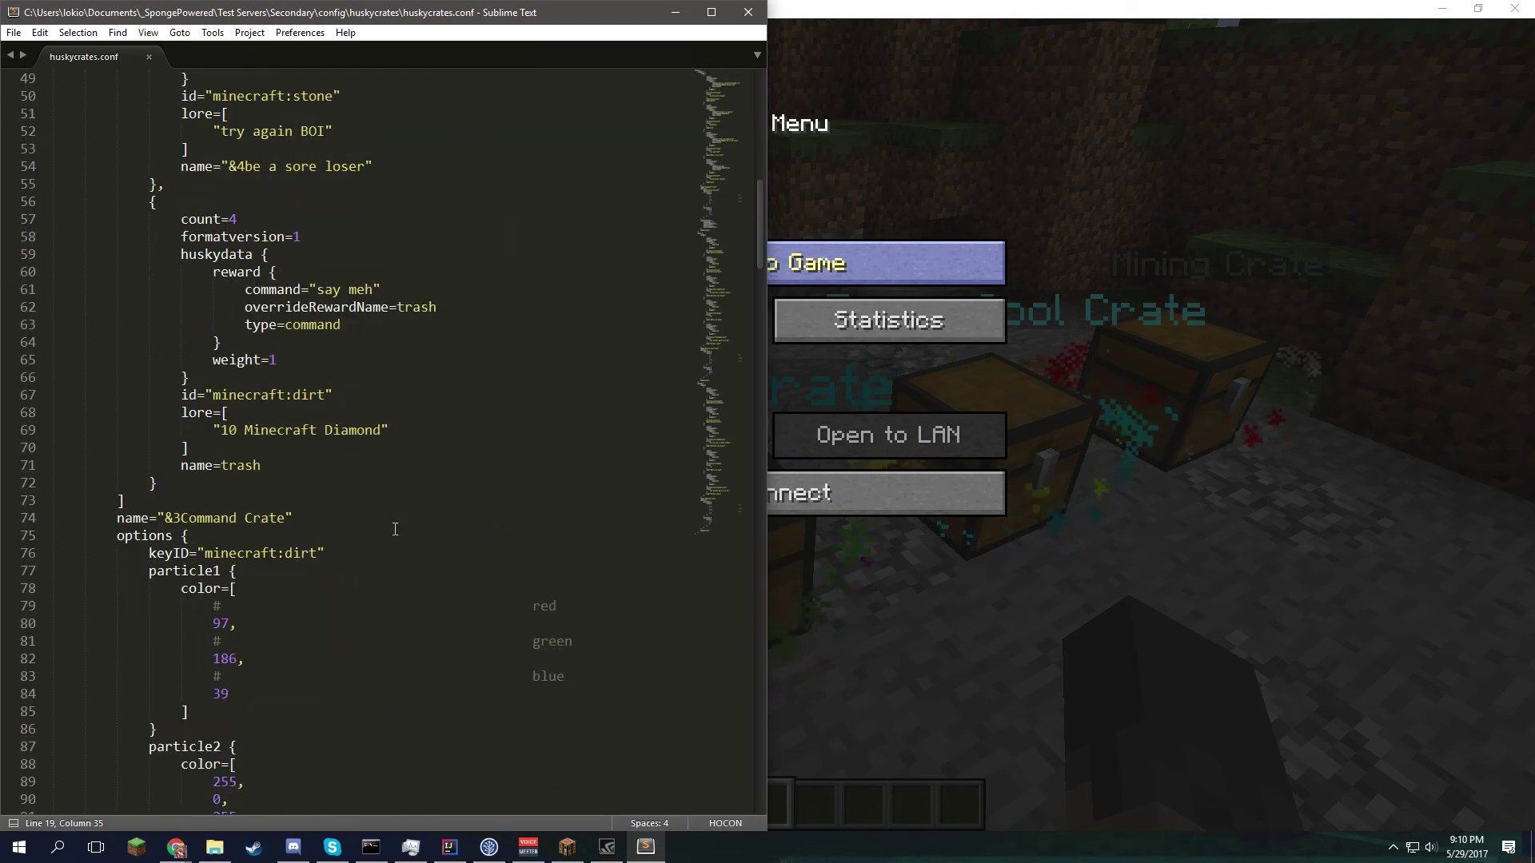
{"action": "scroll", "coordinate": [395, 529], "scroll_direction": "up", "scroll_amount": 16}
{"action": "left_click", "coordinate": [395, 520]}
{"action": "left_click", "coordinate": [380, 414]}
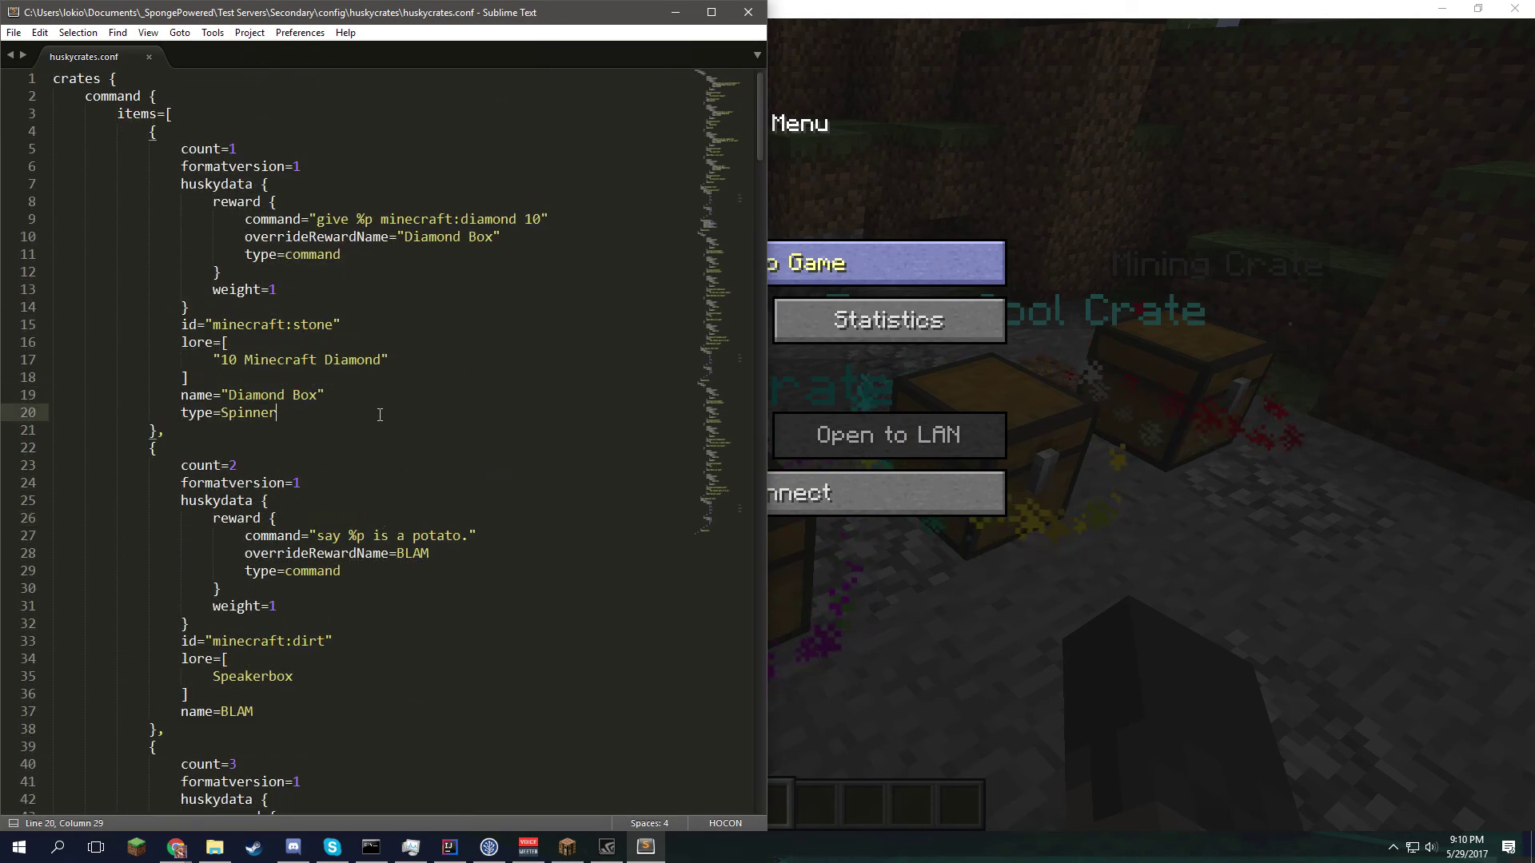
{"action": "left_click", "coordinate": [151, 130]}
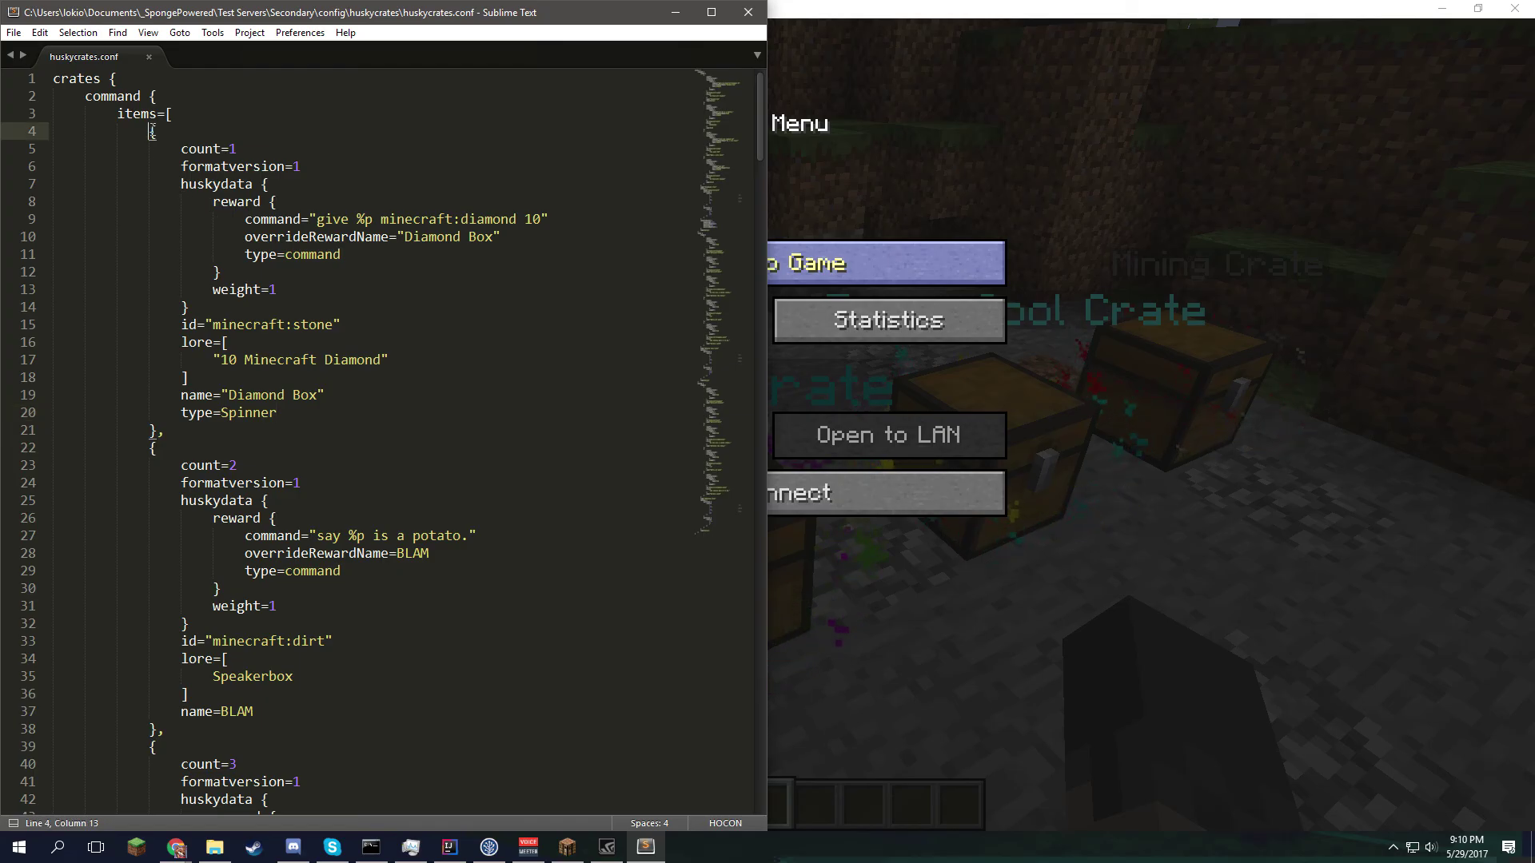
{"action": "left_click_drag", "start_coordinate": [152, 131], "coordinate": [318, 430]}
{"action": "left_click", "coordinate": [352, 307]}
{"action": "left_click", "coordinate": [400, 114]}
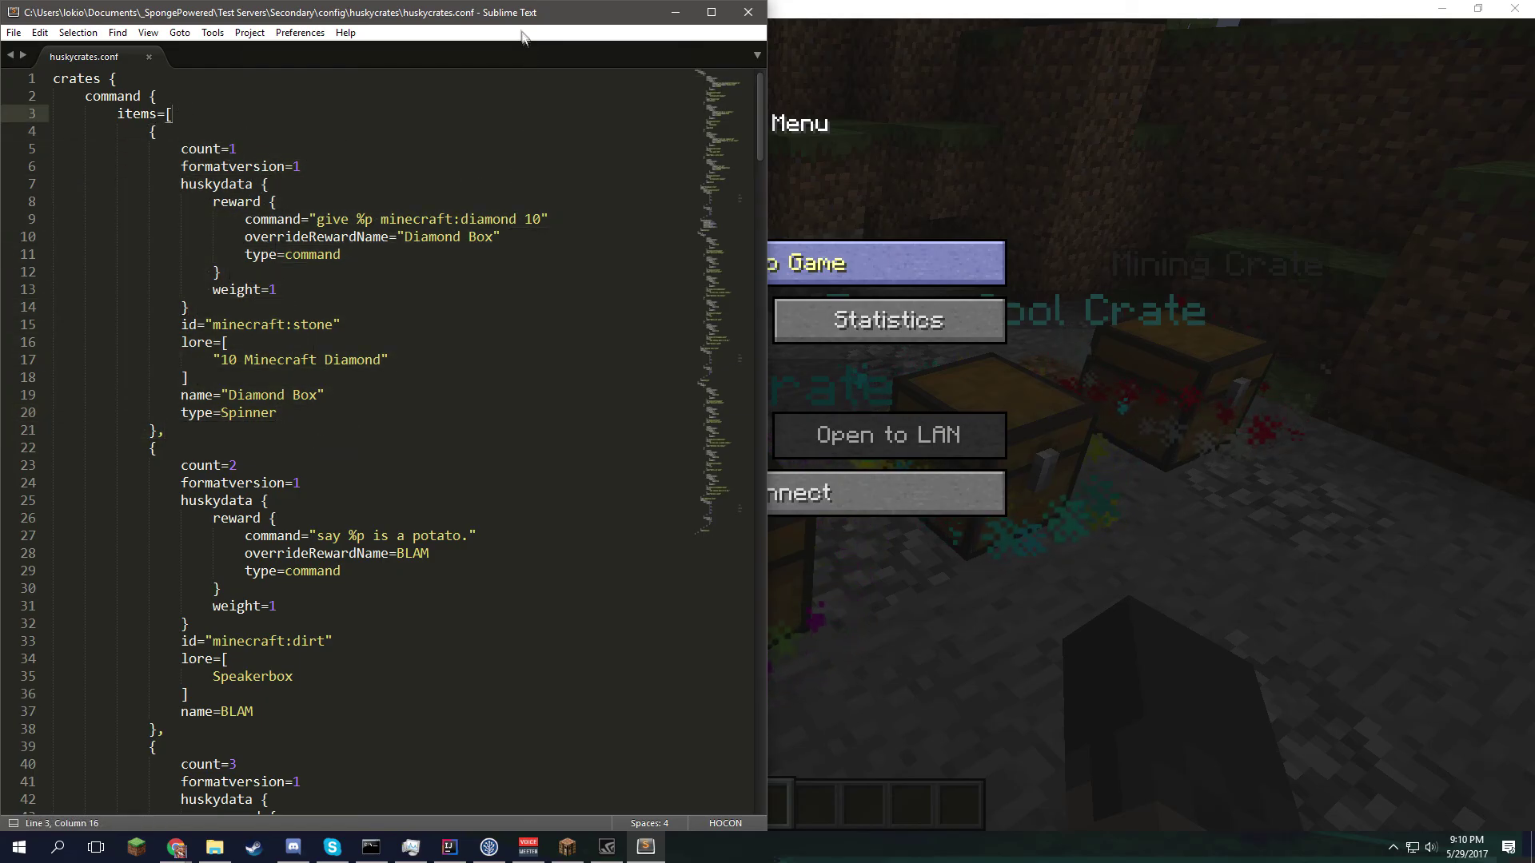
- Maximize the config editor window and point out where the first reward entry ends and the second begins
{"action": "left_click_drag", "start_coordinate": [526, 13], "coordinate": [915, 2]}
{"action": "left_click", "coordinate": [235, 374]}
{"action": "left_click", "coordinate": [356, 475]}
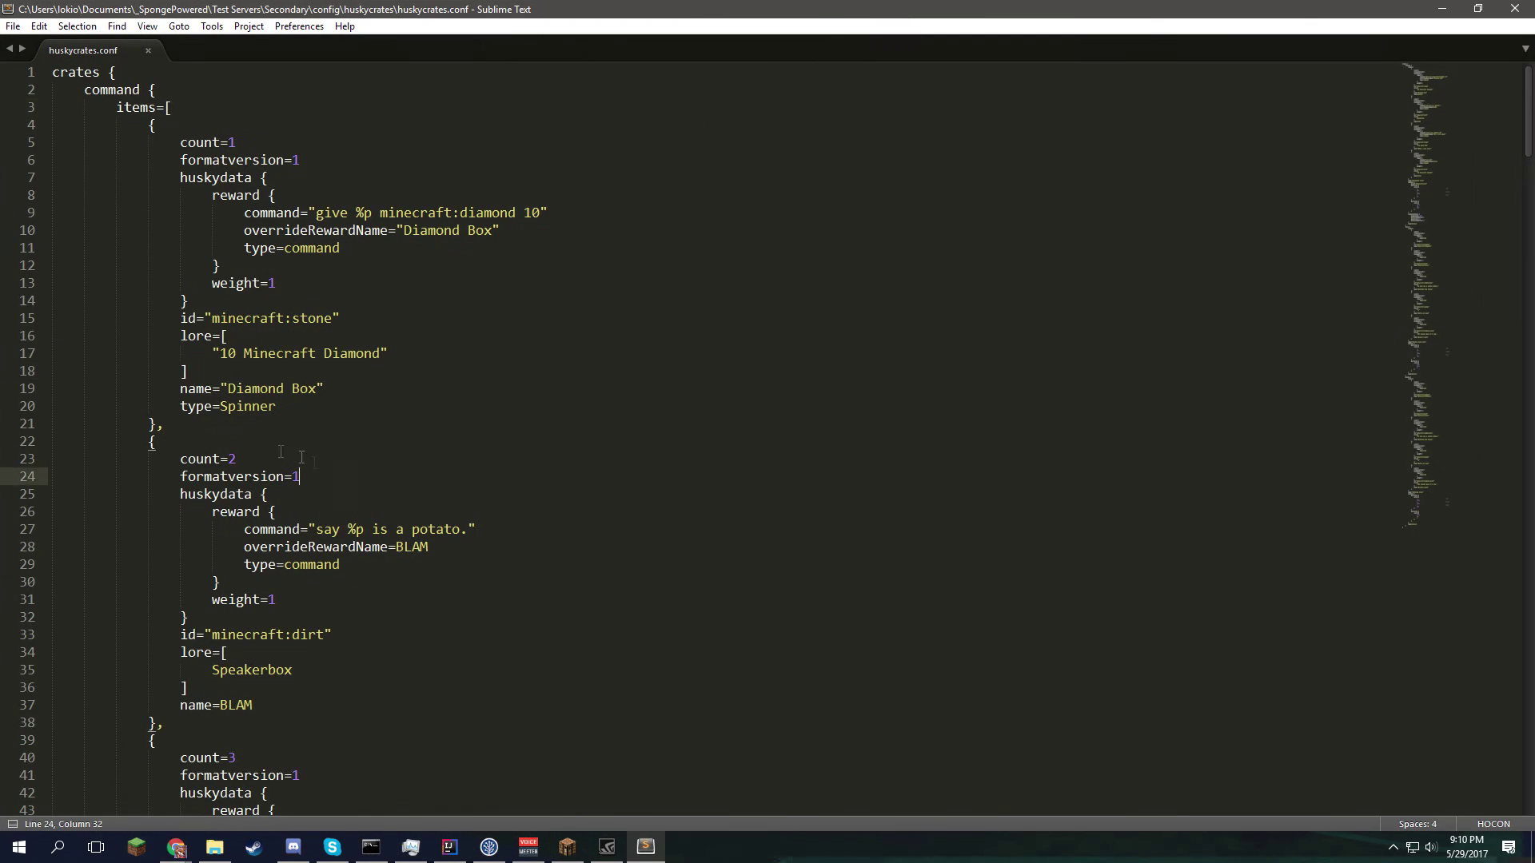
{"action": "left_click", "coordinate": [134, 389]}
{"action": "left_click", "coordinate": [237, 407]}
{"action": "left_click", "coordinate": [212, 459]}
{"action": "left_click", "coordinate": [191, 425]}
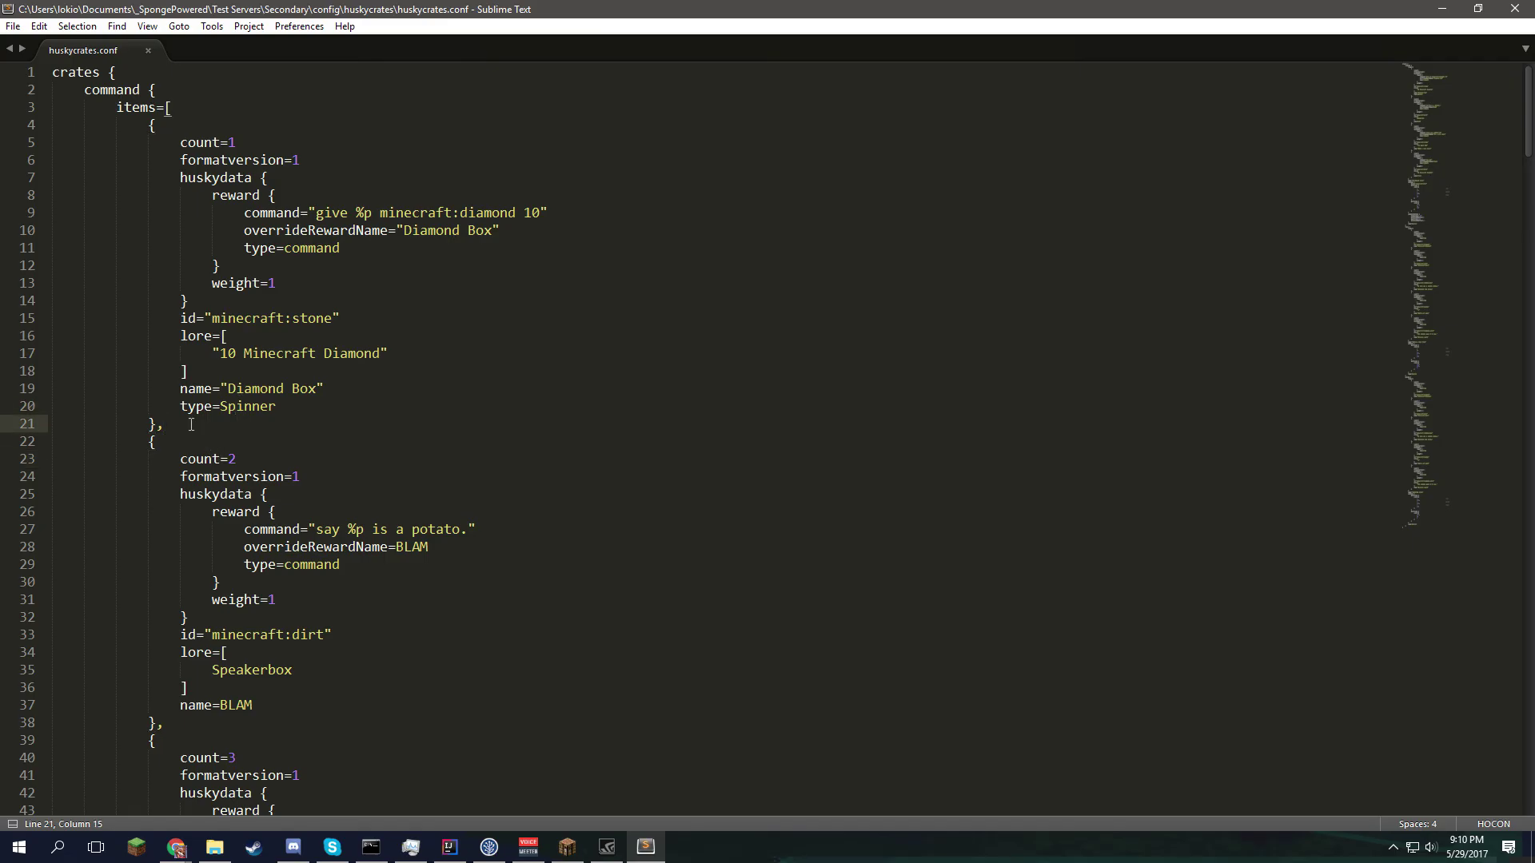
- Highlight the formatversion line of the Diamond Box reward and look over the reward commands of the command crate's entries
{"action": "left_click_drag", "start_coordinate": [330, 165], "coordinate": [179, 162]}
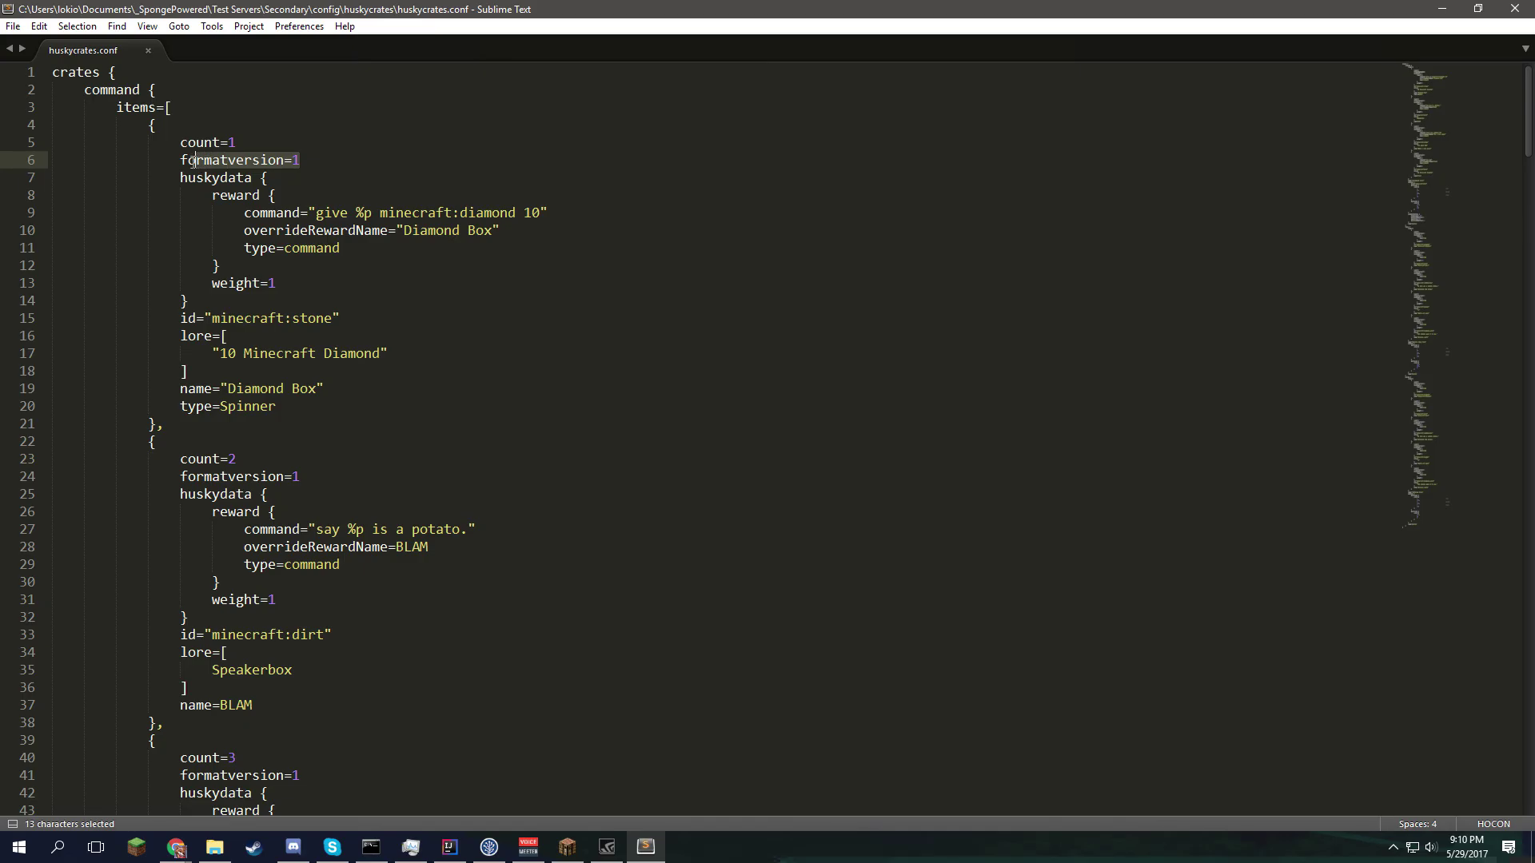
{"action": "left_click", "coordinate": [299, 164]}
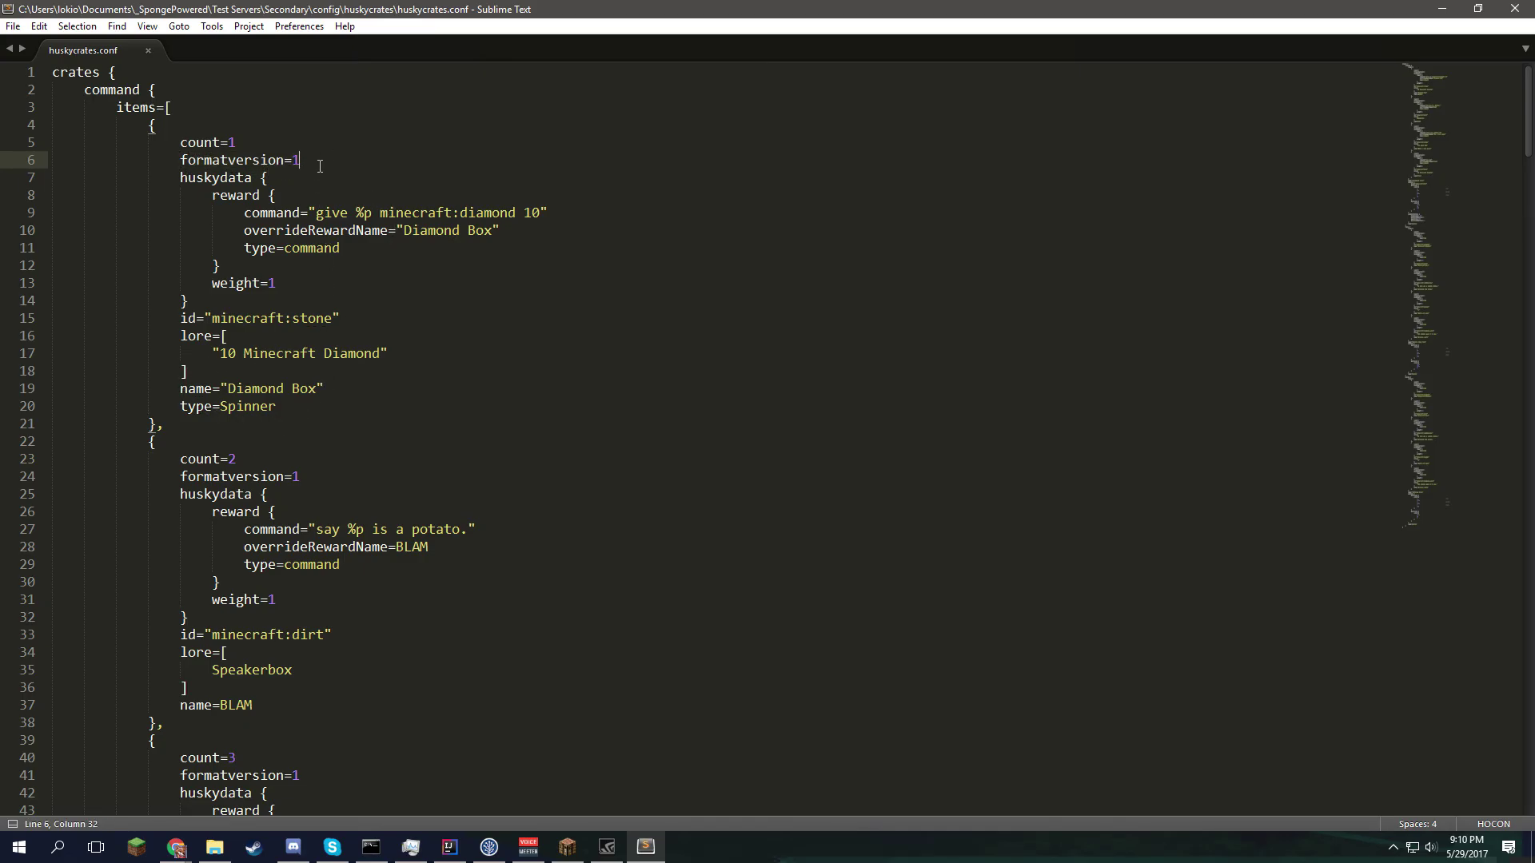
{"action": "left_click_drag", "start_coordinate": [322, 159], "coordinate": [187, 177]}
{"action": "left_click", "coordinate": [223, 164]}
{"action": "left_click", "coordinate": [239, 178]}
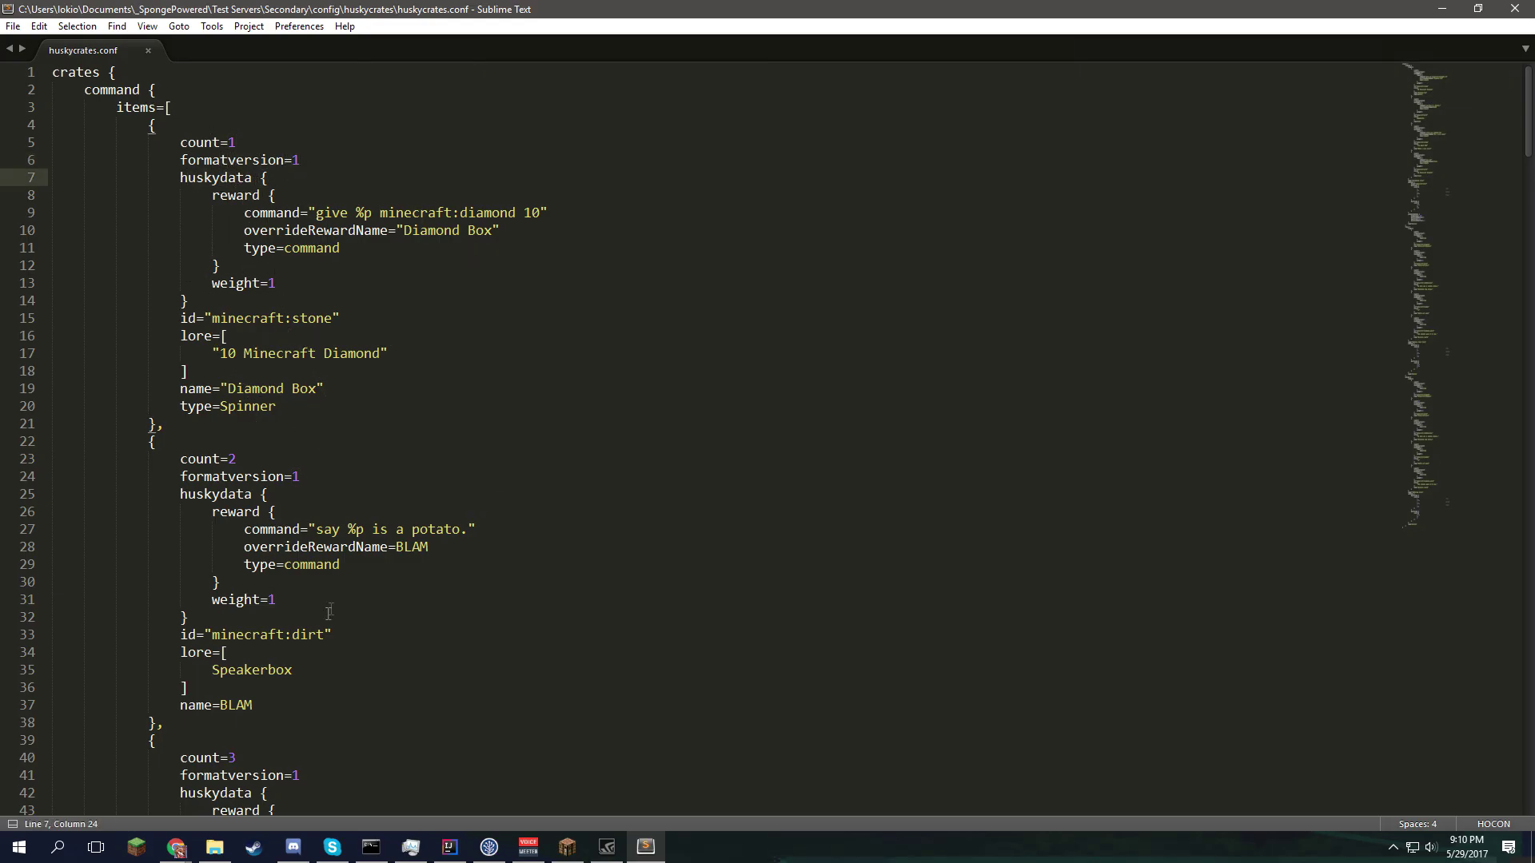
{"action": "left_click", "coordinate": [292, 212]}
{"action": "scroll", "coordinate": [319, 544], "scroll_direction": "down", "scroll_amount": 6}
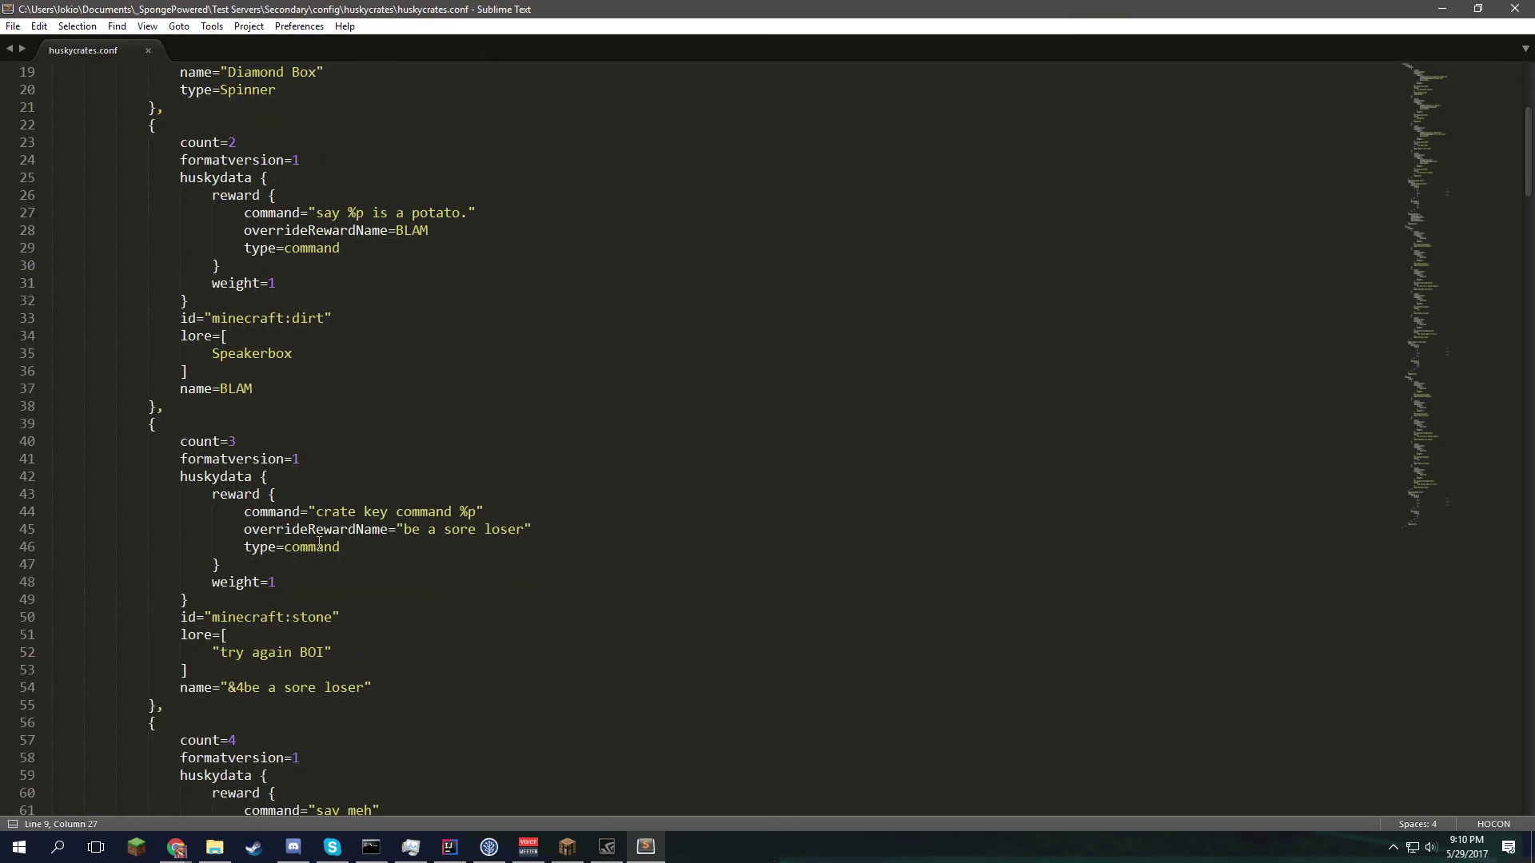
{"action": "scroll", "coordinate": [319, 543], "scroll_direction": "up", "scroll_amount": 6}
{"action": "left_click", "coordinate": [327, 247]}
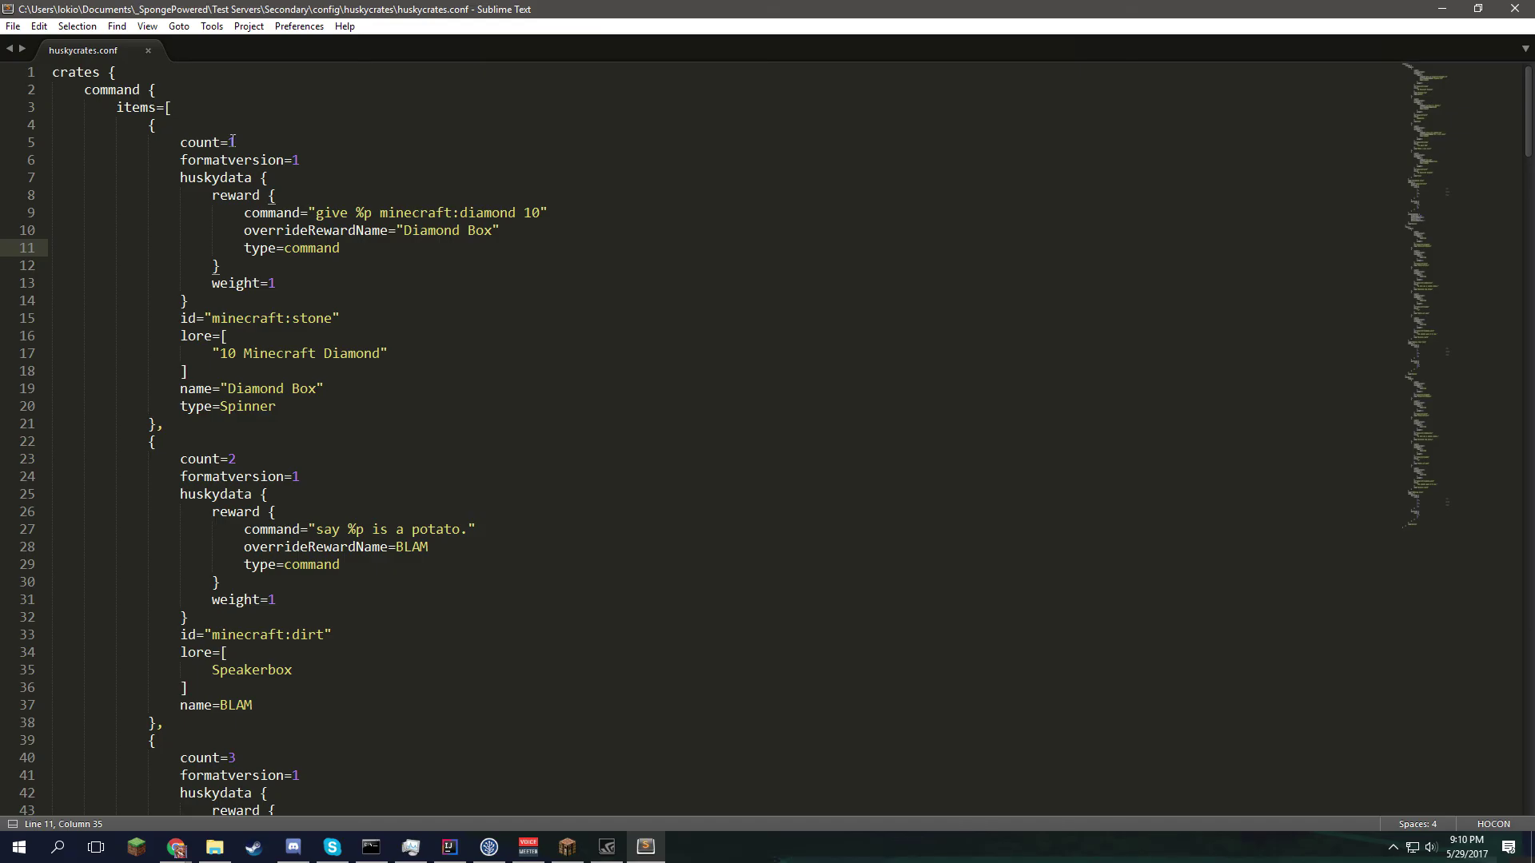
- Highlight the Diamond Box reward's count line, switch briefly to Minecraft, and return to the config
{"action": "left_click_drag", "start_coordinate": [236, 143], "coordinate": [180, 149]}
{"action": "left_click", "coordinate": [197, 149]}
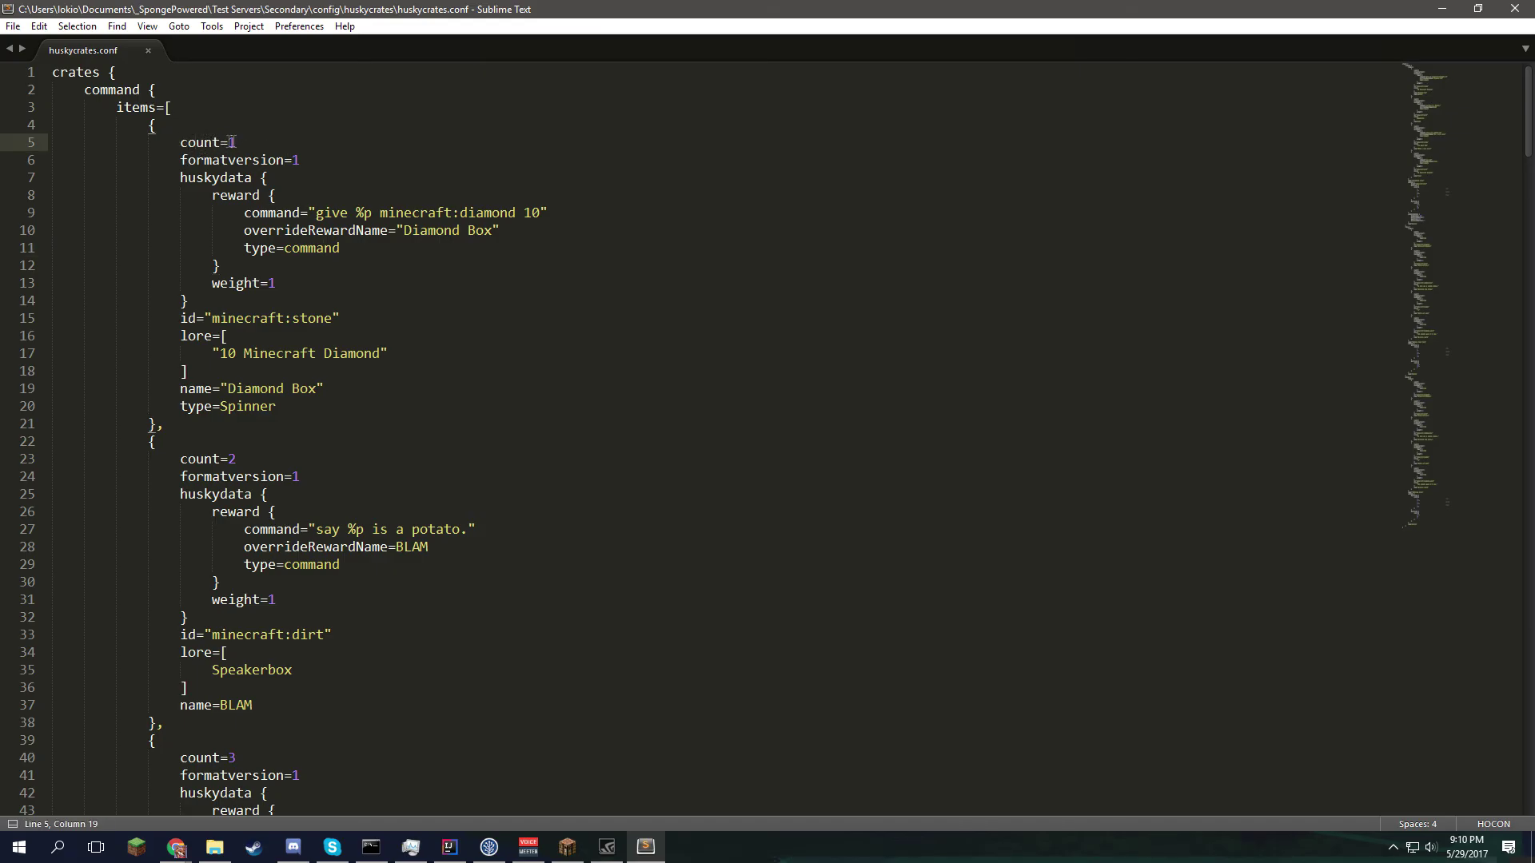
{"action": "left_click", "coordinate": [566, 846]}
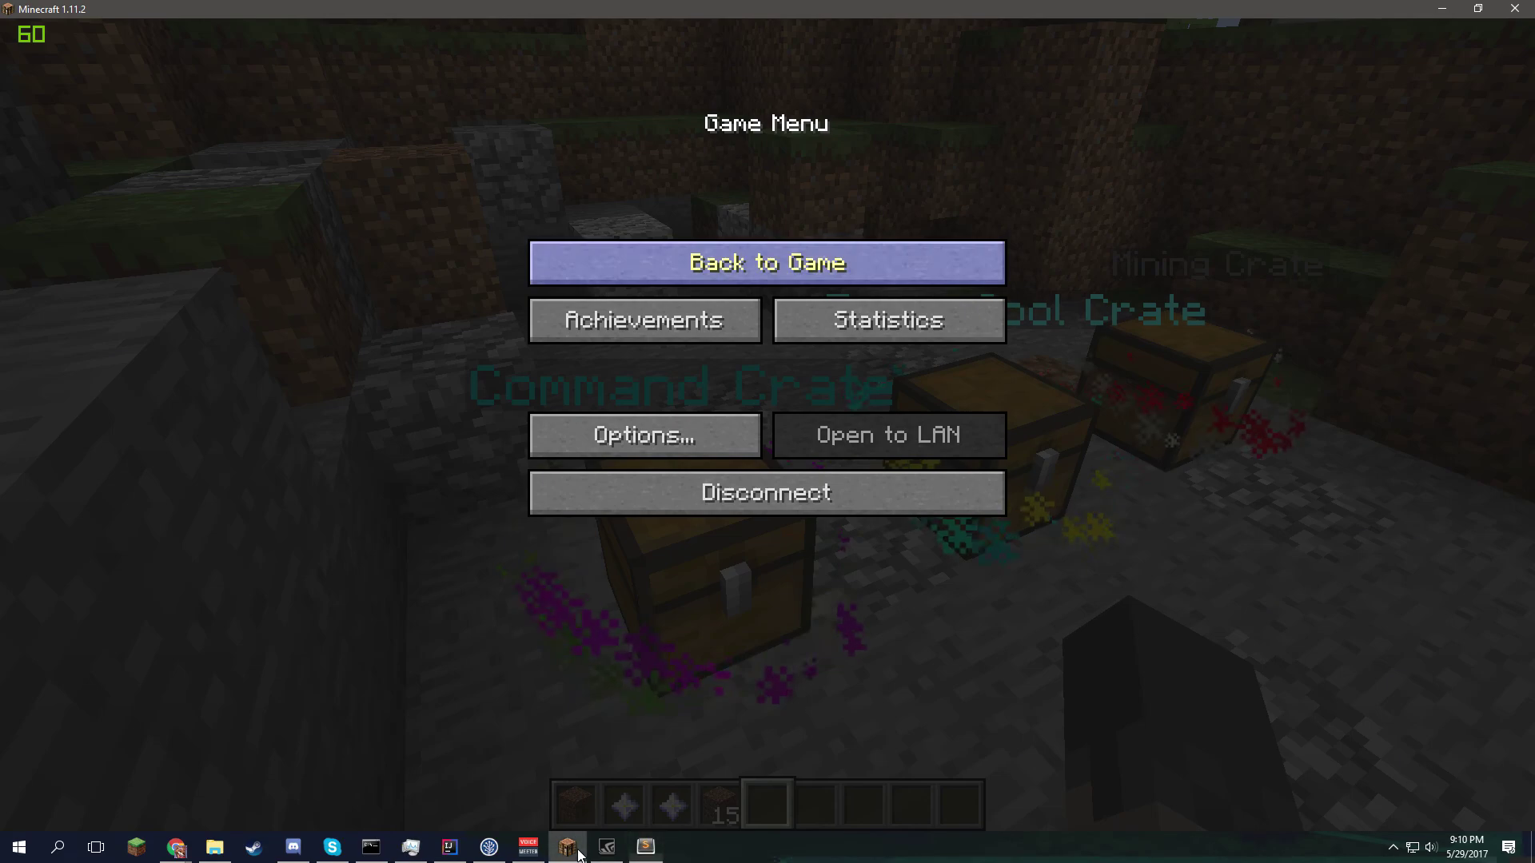
{"action": "left_click", "coordinate": [646, 847]}
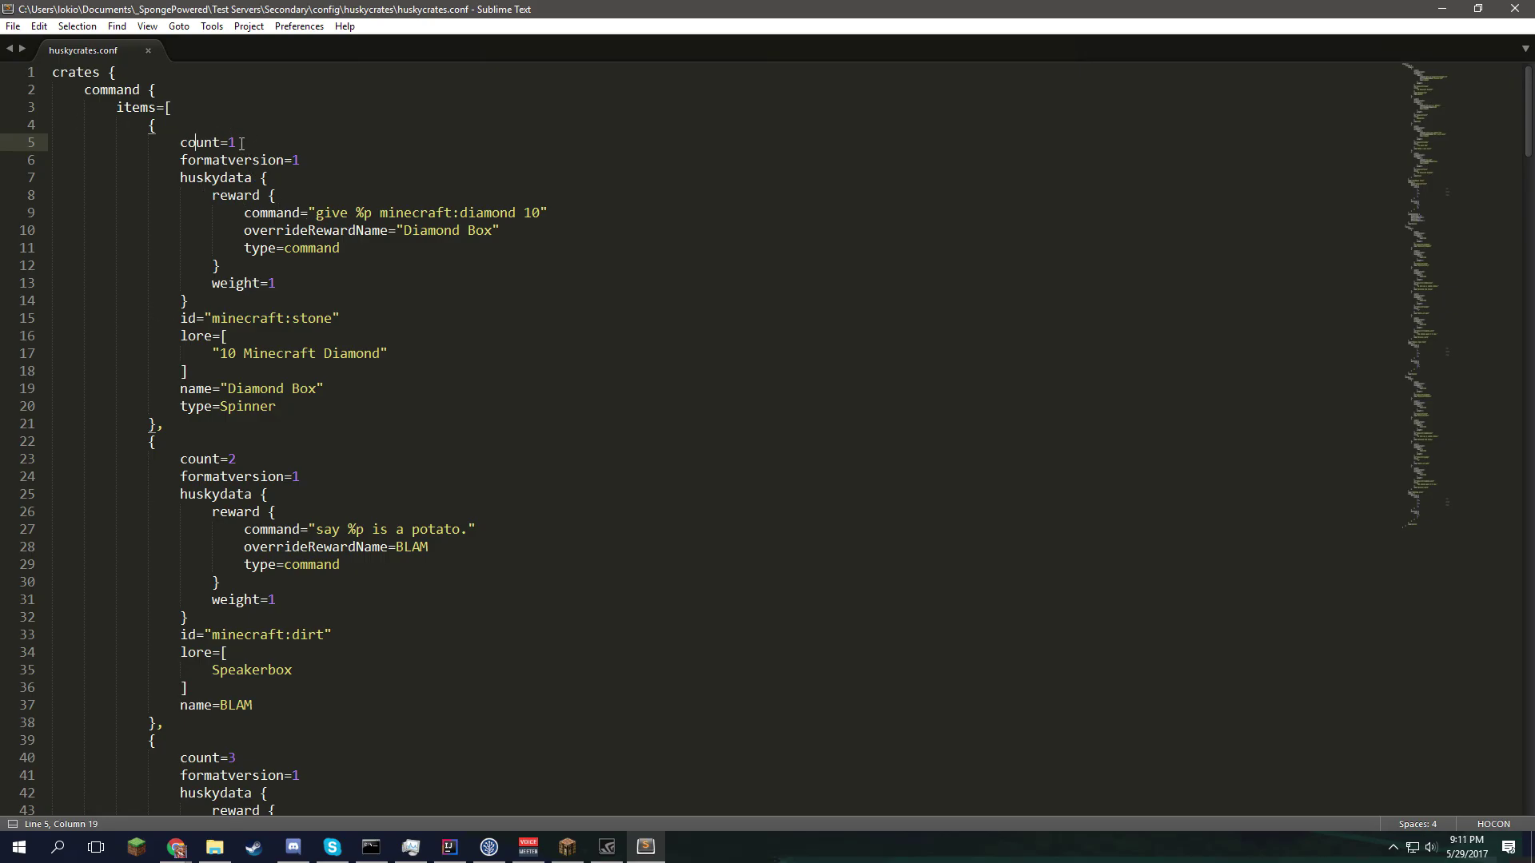
- Examine the formatversion=1 line in the first reward entry, highlighting the full line
{"action": "left_click", "coordinate": [320, 167]}
{"action": "left_click_drag", "start_coordinate": [323, 166], "coordinate": [189, 168]}
{"action": "left_click", "coordinate": [198, 164]}
{"action": "left_click_drag", "start_coordinate": [305, 165], "coordinate": [180, 162]}
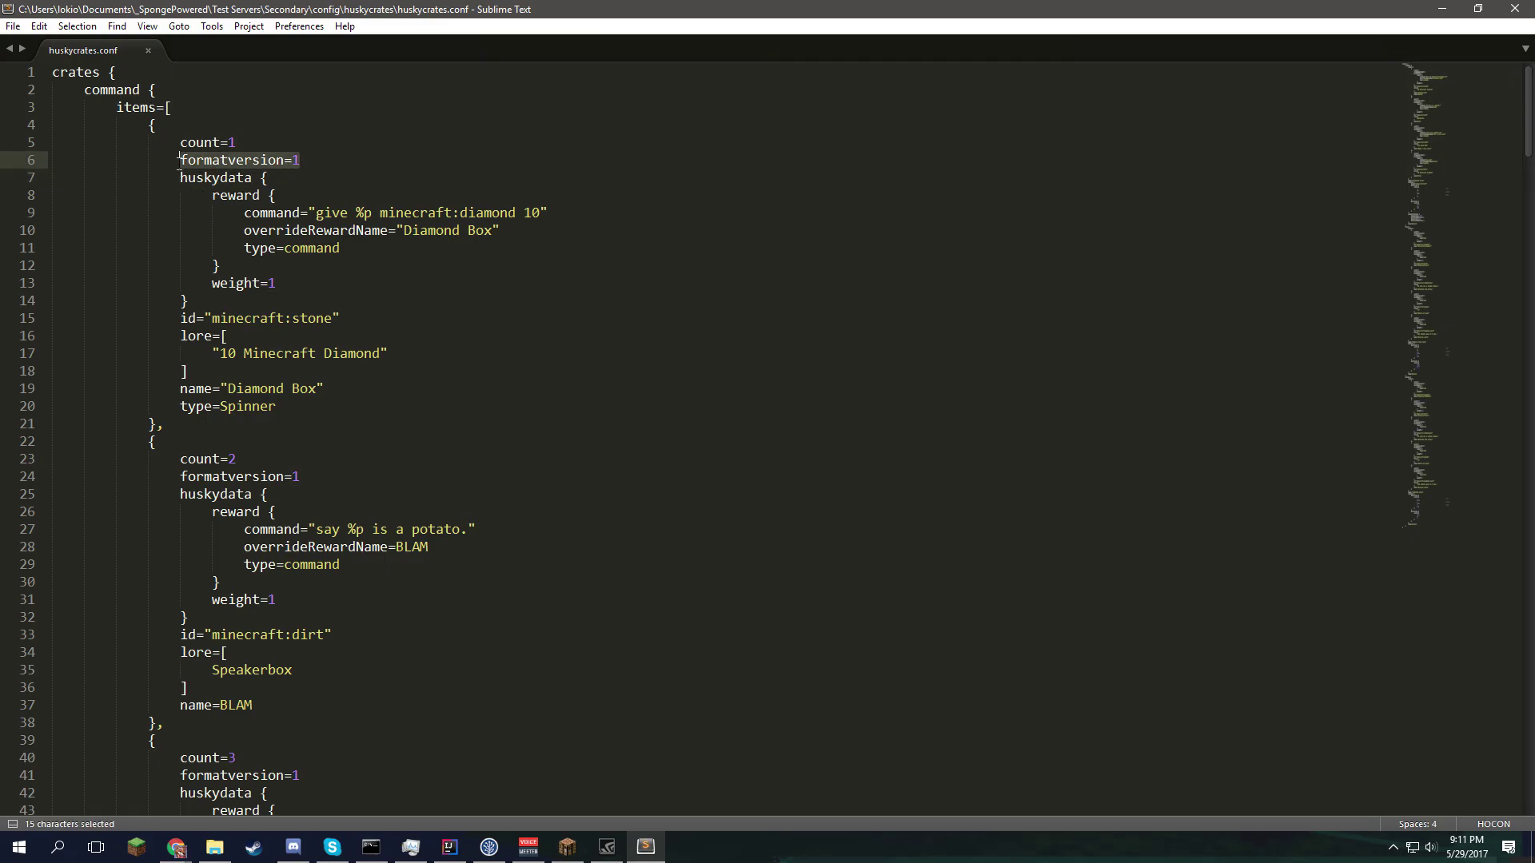
{"action": "left_click", "coordinate": [233, 165]}
{"action": "left_click_drag", "start_coordinate": [303, 162], "coordinate": [183, 162]}
{"action": "left_click", "coordinate": [308, 162]}
{"action": "left_click_drag", "start_coordinate": [316, 157], "coordinate": [181, 164]}
{"action": "left_click", "coordinate": [313, 162]}
{"action": "left_click_drag", "start_coordinate": [315, 161], "coordinate": [183, 163]}
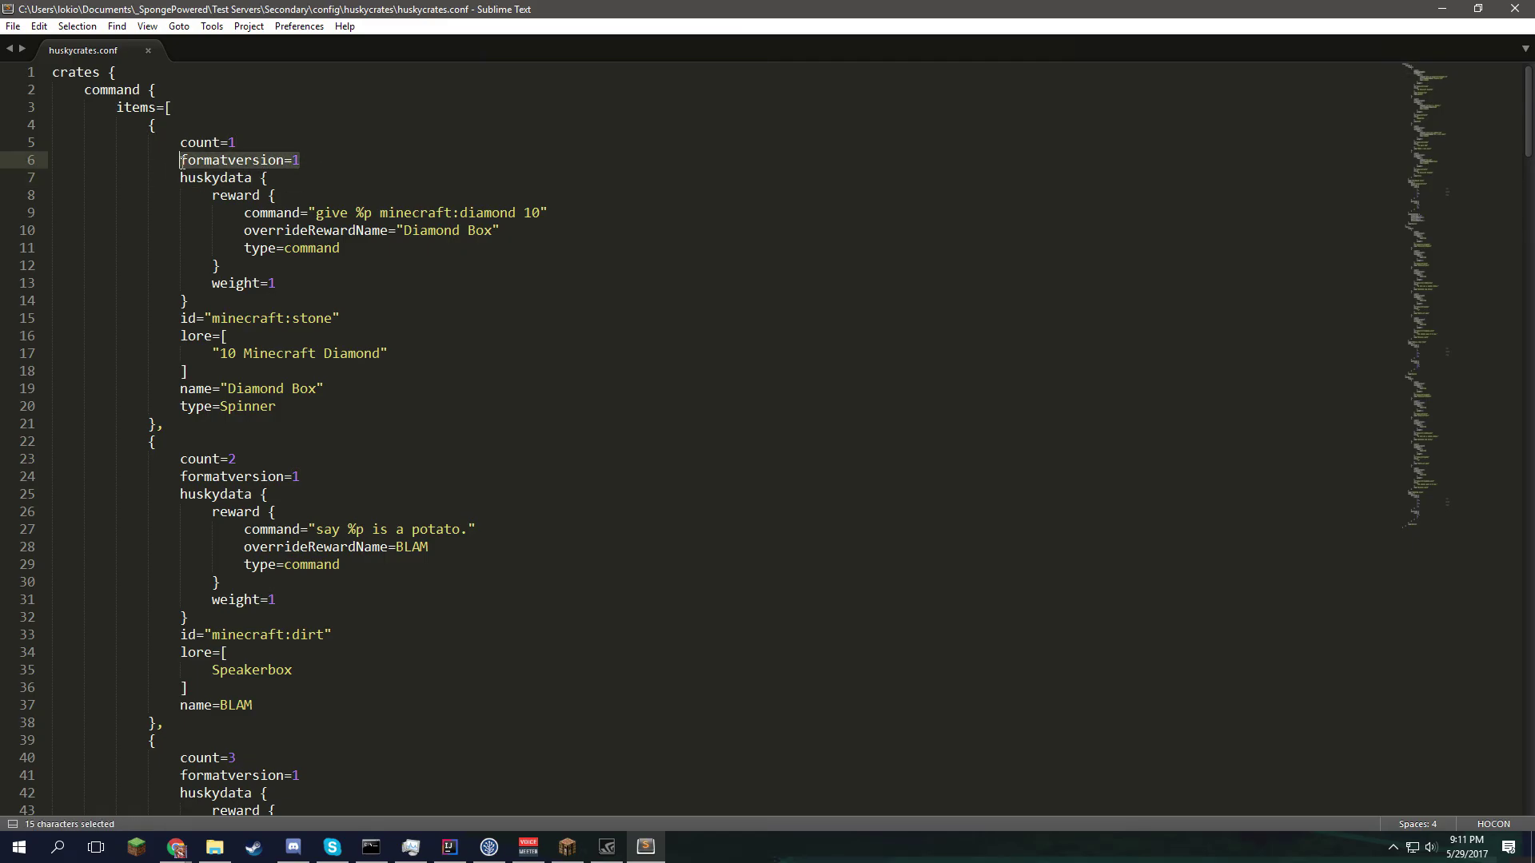
{"action": "left_click", "coordinate": [280, 166]}
{"action": "left_click", "coordinate": [374, 170]}
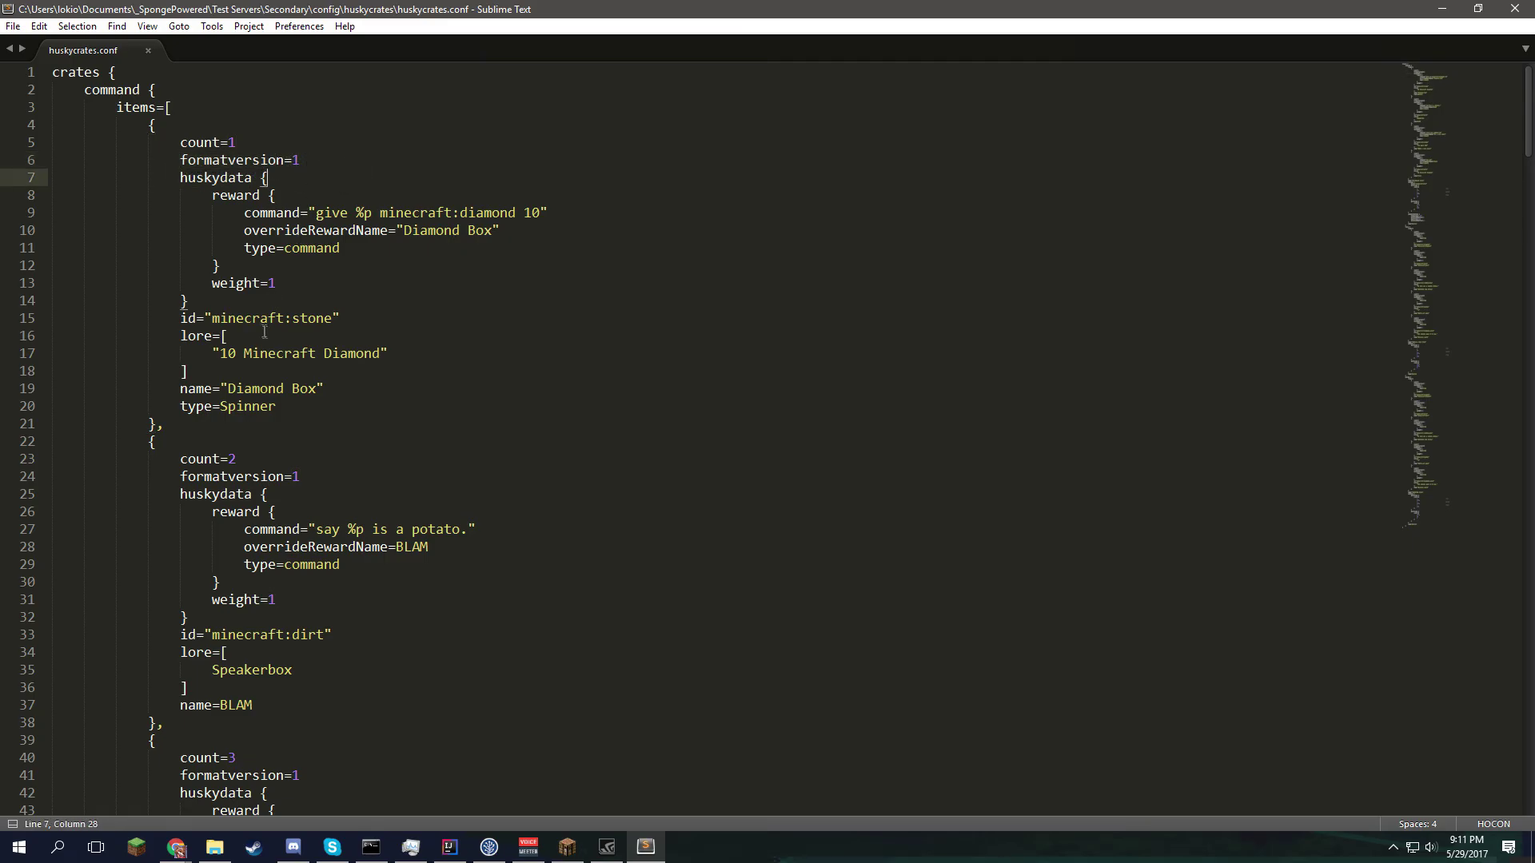
- Highlight the first reward's huskydata block, including its command, overrideRewardName and type lines
{"action": "left_click_drag", "start_coordinate": [190, 302], "coordinate": [187, 177]}
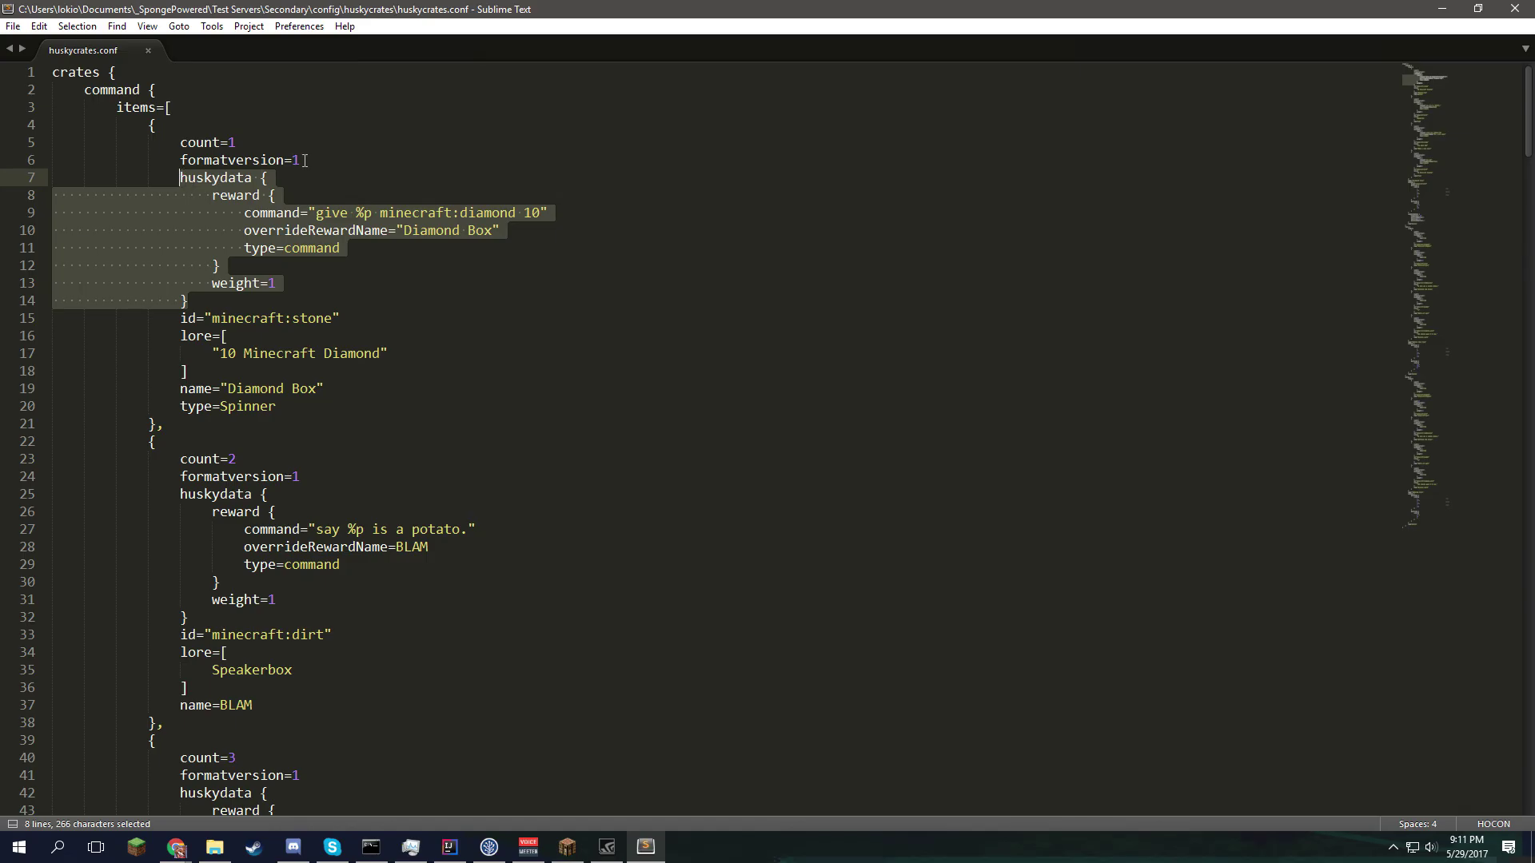
{"action": "left_click", "coordinate": [304, 161]}
{"action": "left_click_drag", "start_coordinate": [304, 205], "coordinate": [559, 214]}
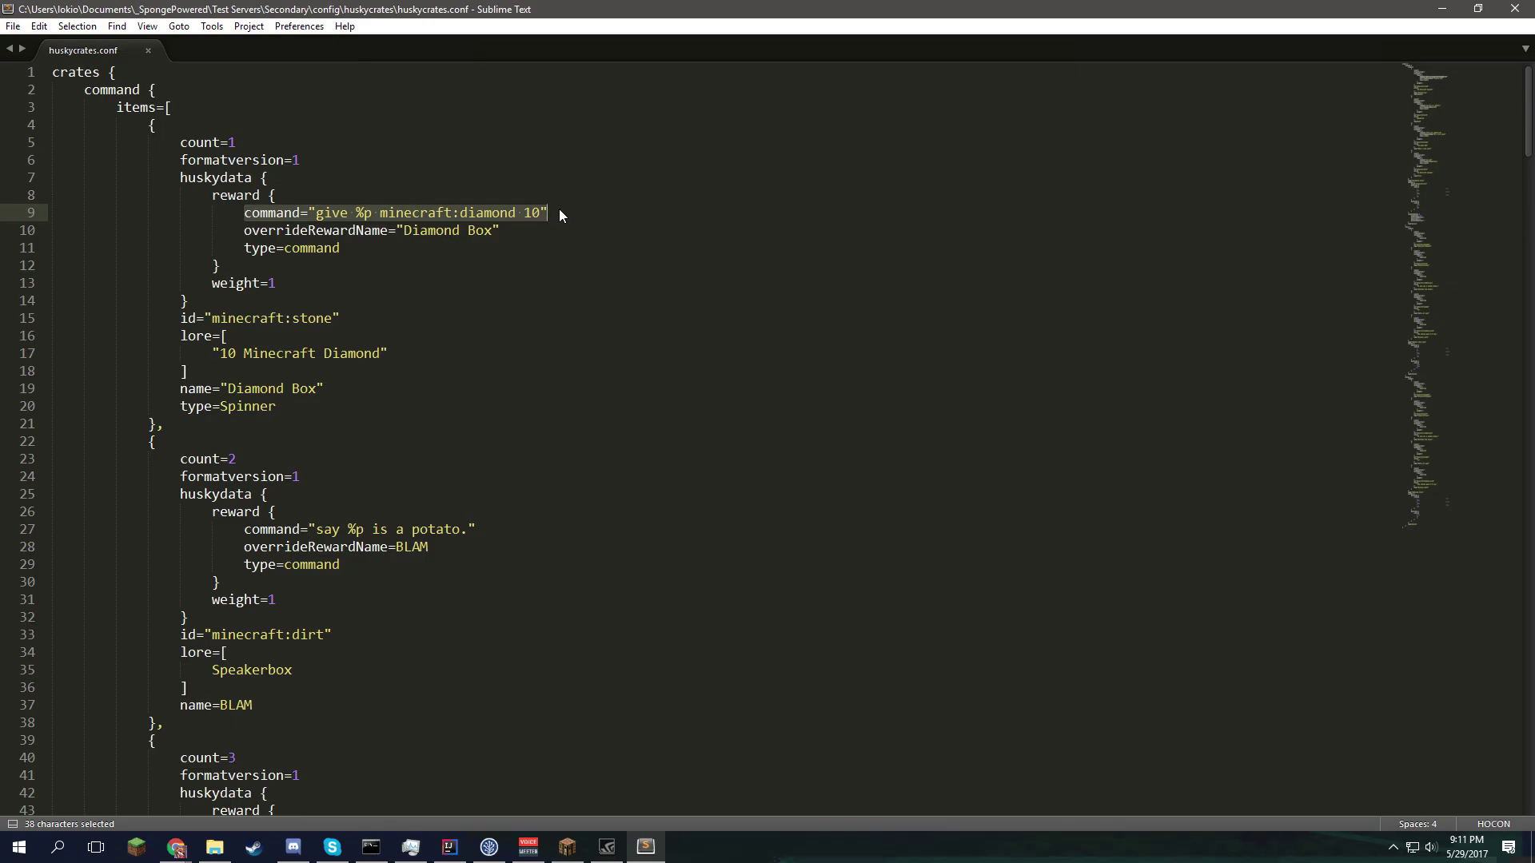
{"action": "left_click_drag", "start_coordinate": [500, 230], "coordinate": [251, 230]}
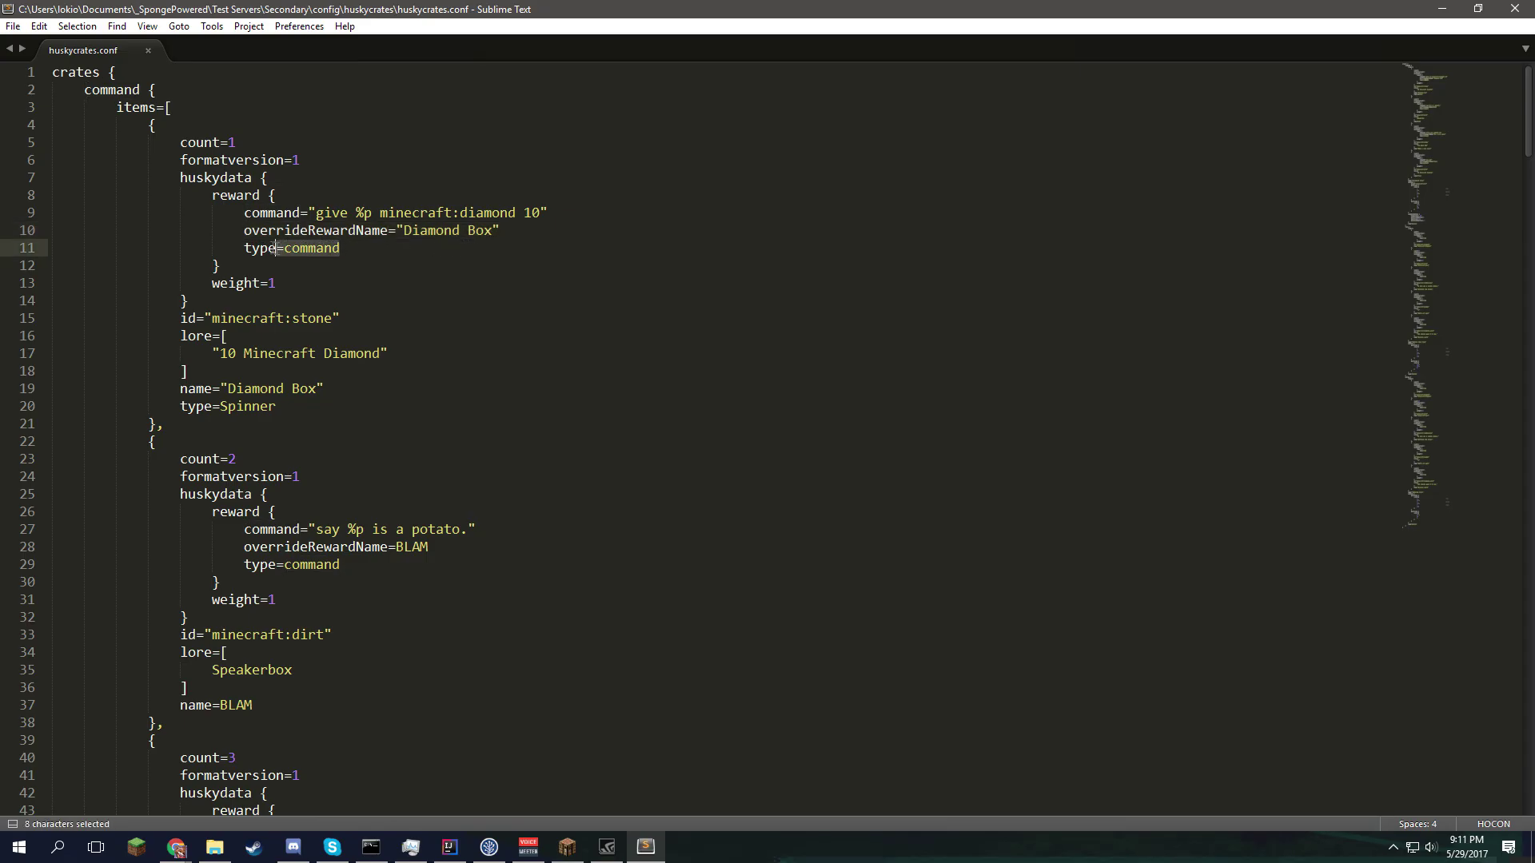
{"action": "left_click_drag", "start_coordinate": [349, 231], "coordinate": [243, 248]}
{"action": "left_click", "coordinate": [325, 231]}
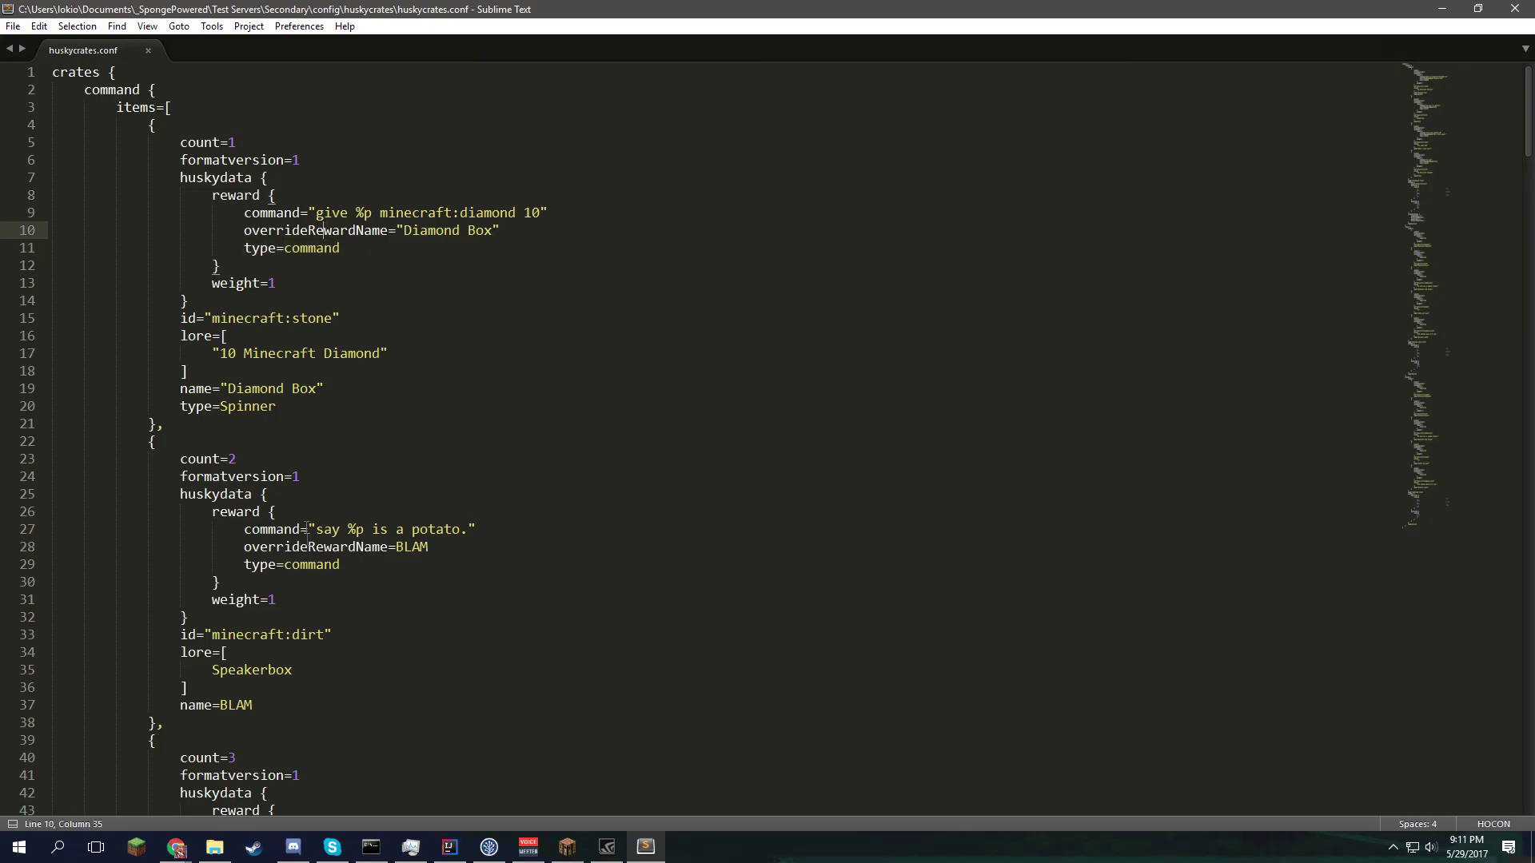
- Highlight the weight line in the Diamond Box reward's huskydata block
{"action": "left_click", "coordinate": [246, 279]}
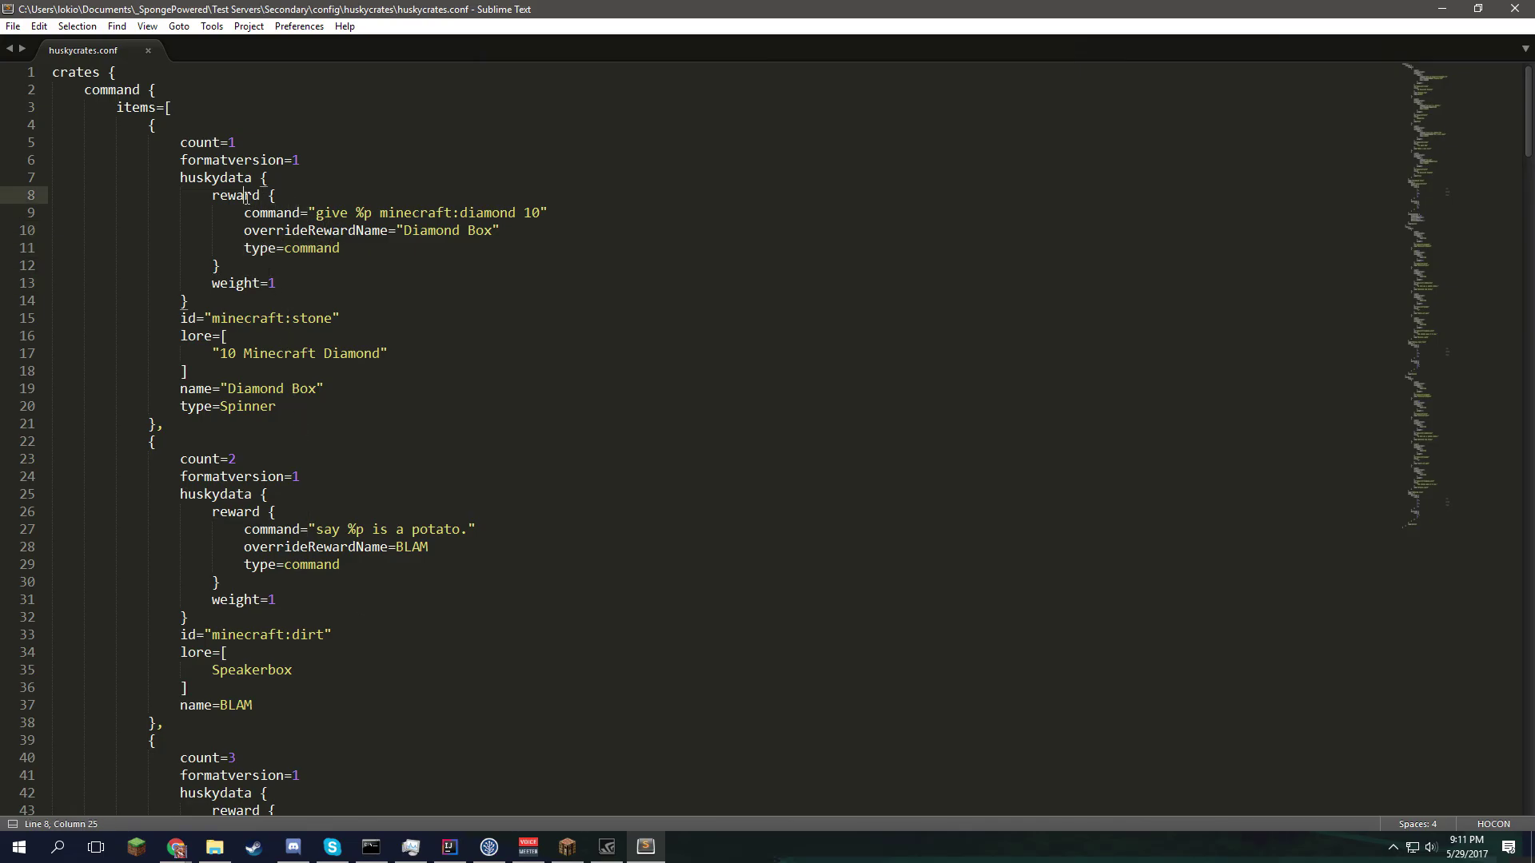
{"action": "left_click", "coordinate": [211, 284]}
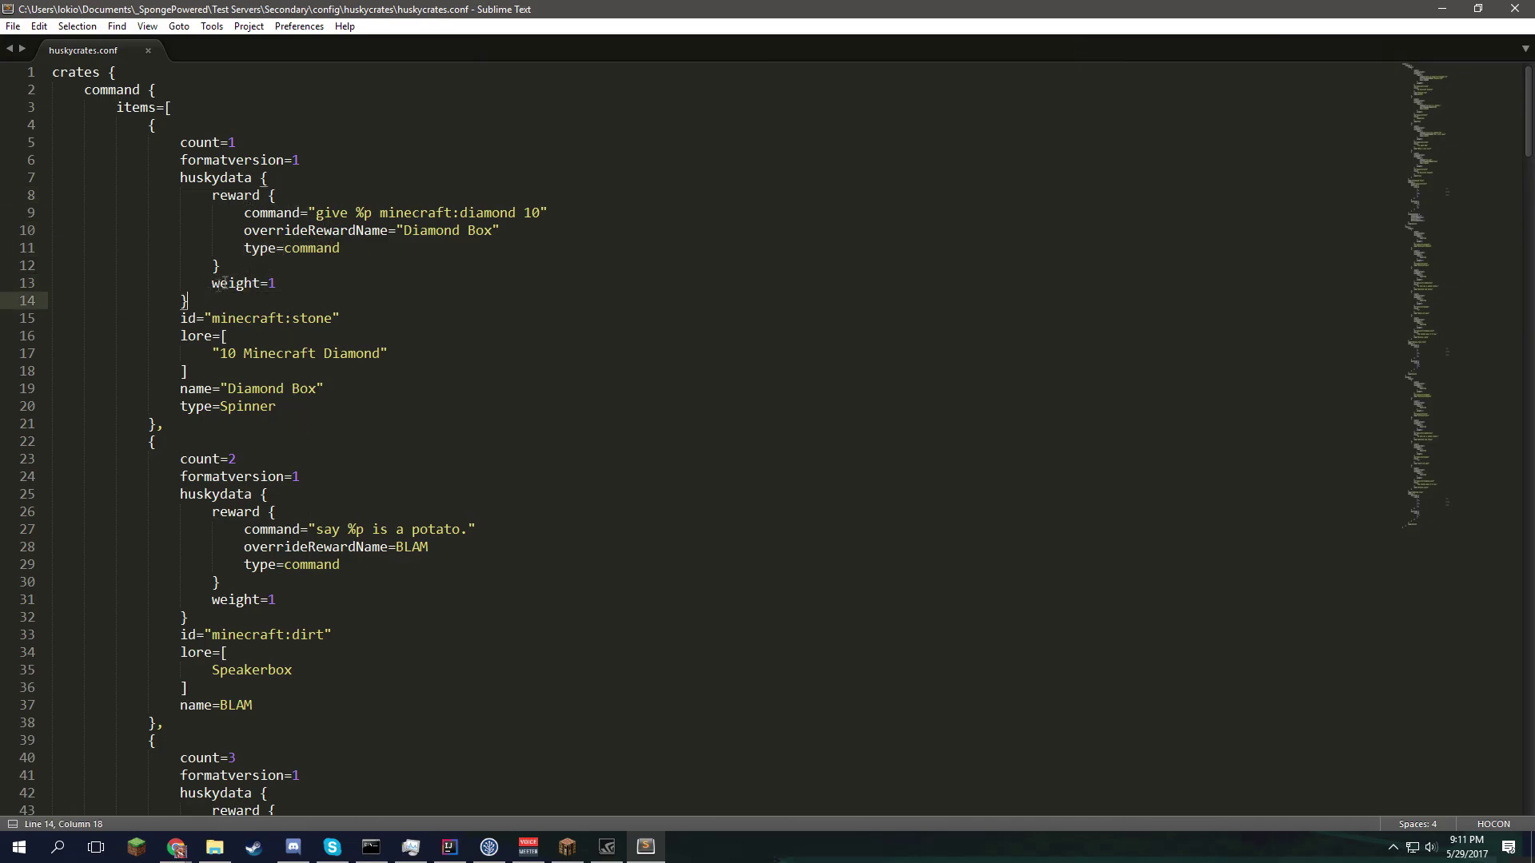
{"action": "left_click", "coordinate": [304, 286]}
{"action": "left_click_drag", "start_coordinate": [304, 288], "coordinate": [218, 287]}
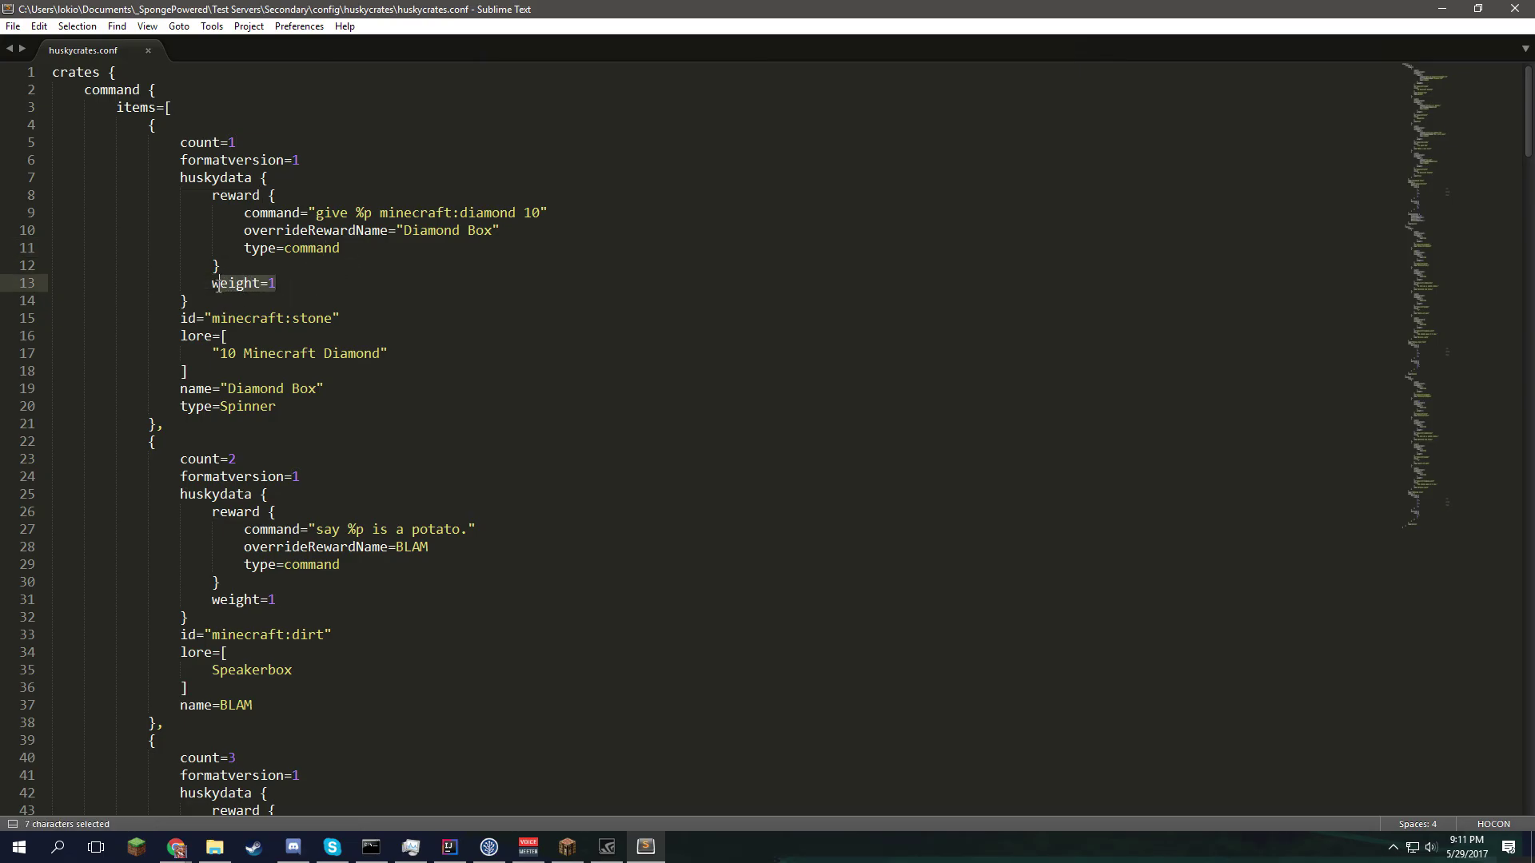
{"action": "left_click", "coordinate": [228, 285]}
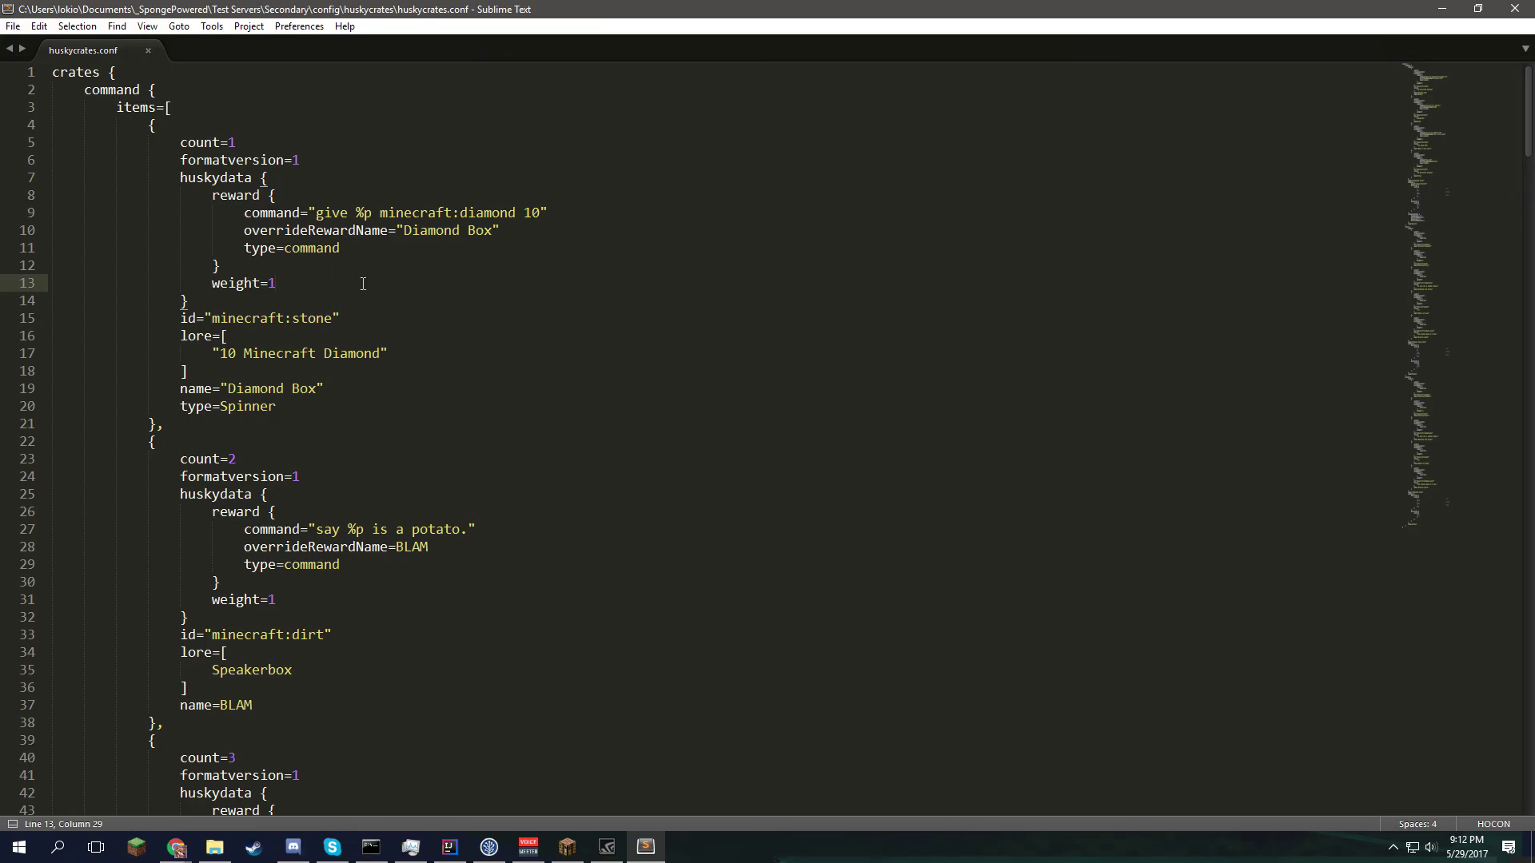
- Try a weight of 10000 on the Diamond Box reward, save, then restore the weight to 1 and save again
{"action": "key", "text": "ctrl+s"}
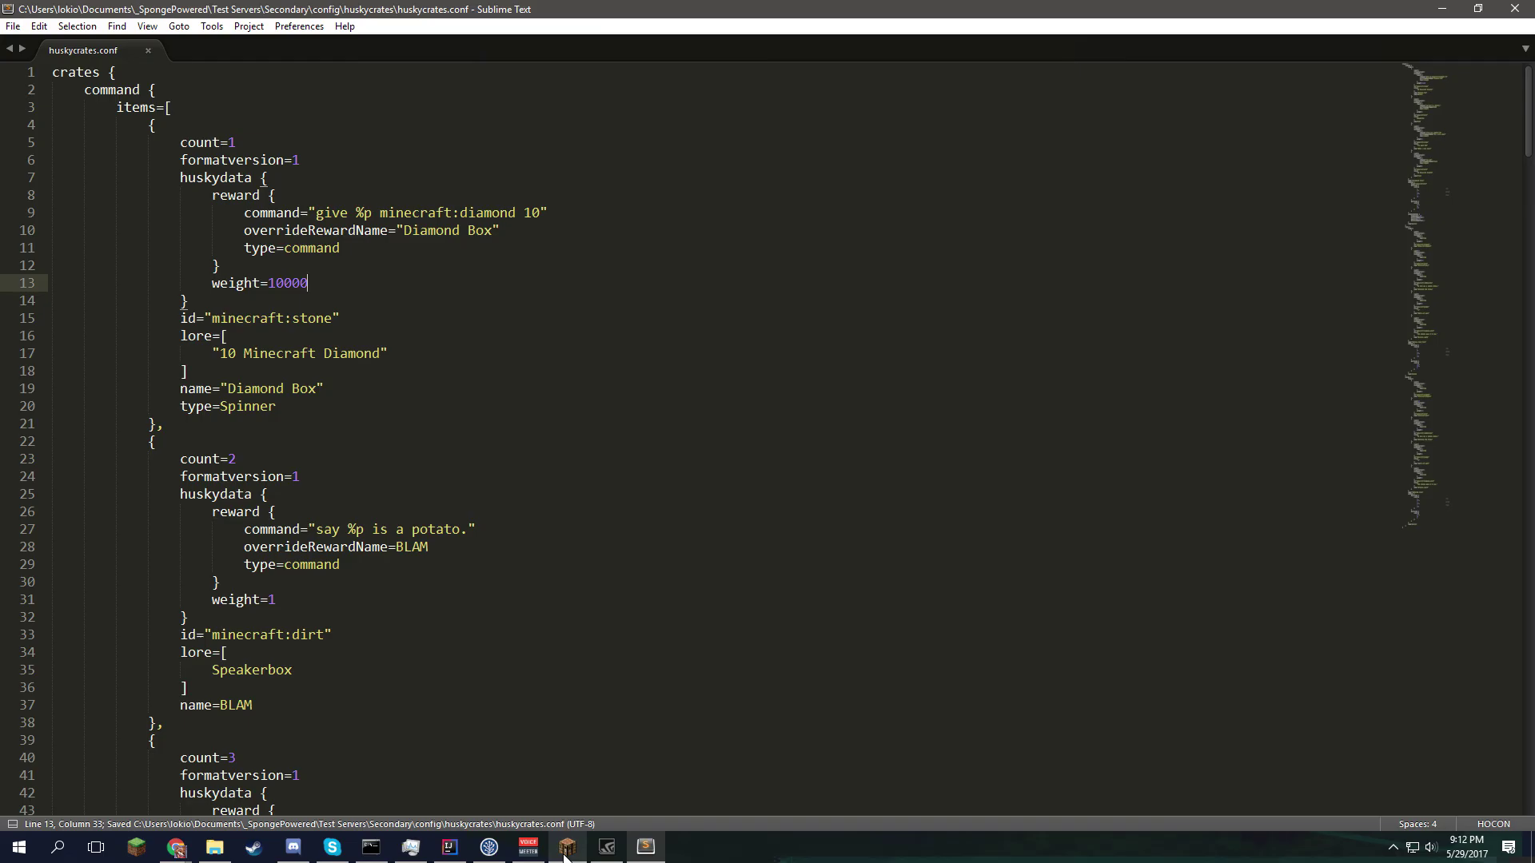
{"action": "key", "text": "ctrl+z"}
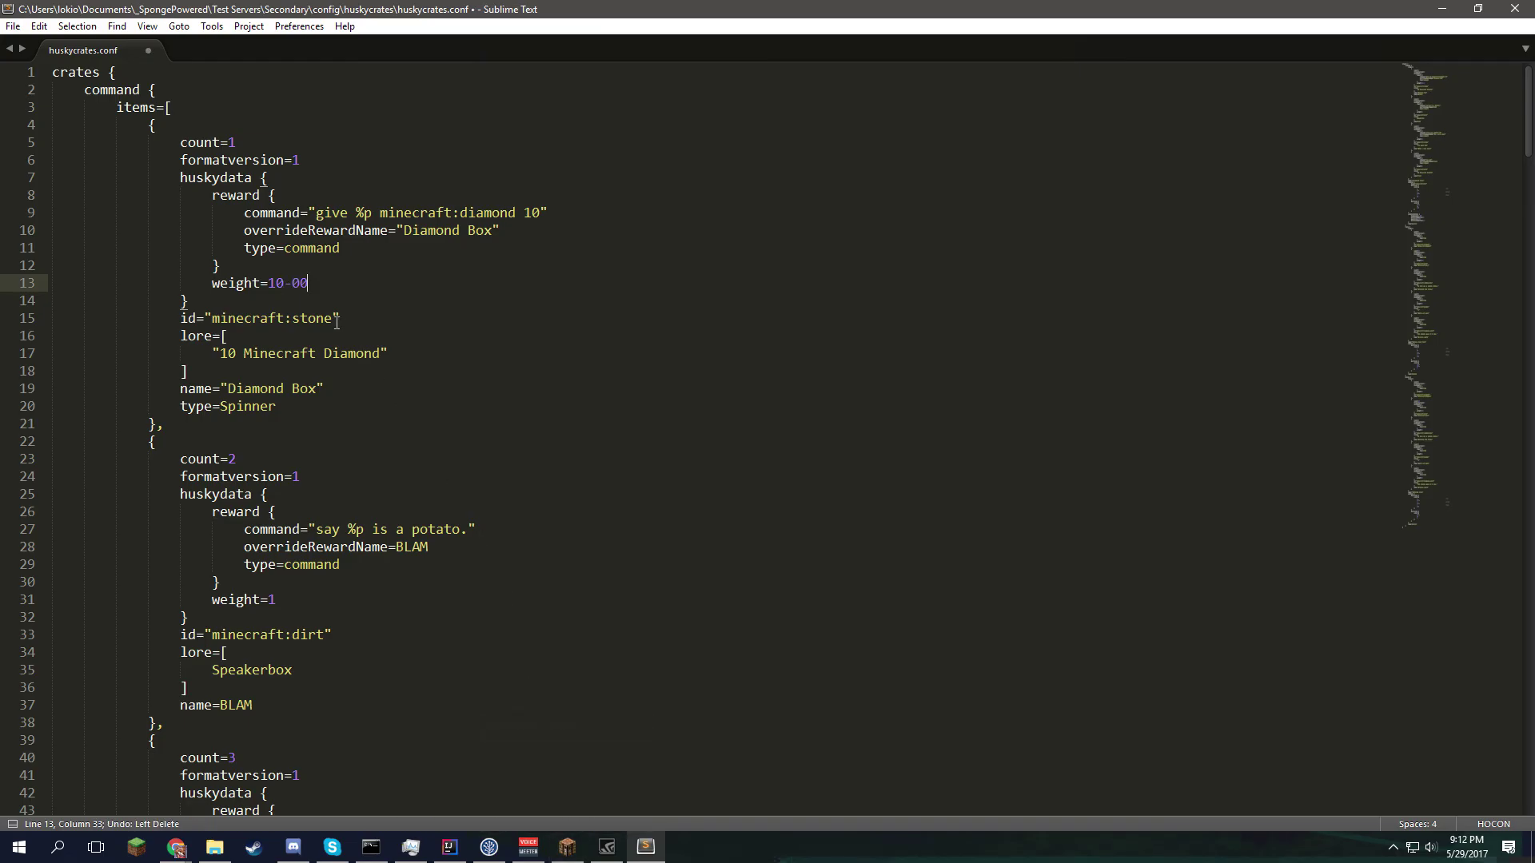
{"action": "type", "text": "1"}
{"action": "key", "text": "ctrl+s"}
- Set the weight of the minecraft:cobblestone reward named Stoned the Stones to 1000 and save the config
{"action": "scroll", "coordinate": [307, 466], "scroll_direction": "down", "scroll_amount": 20}
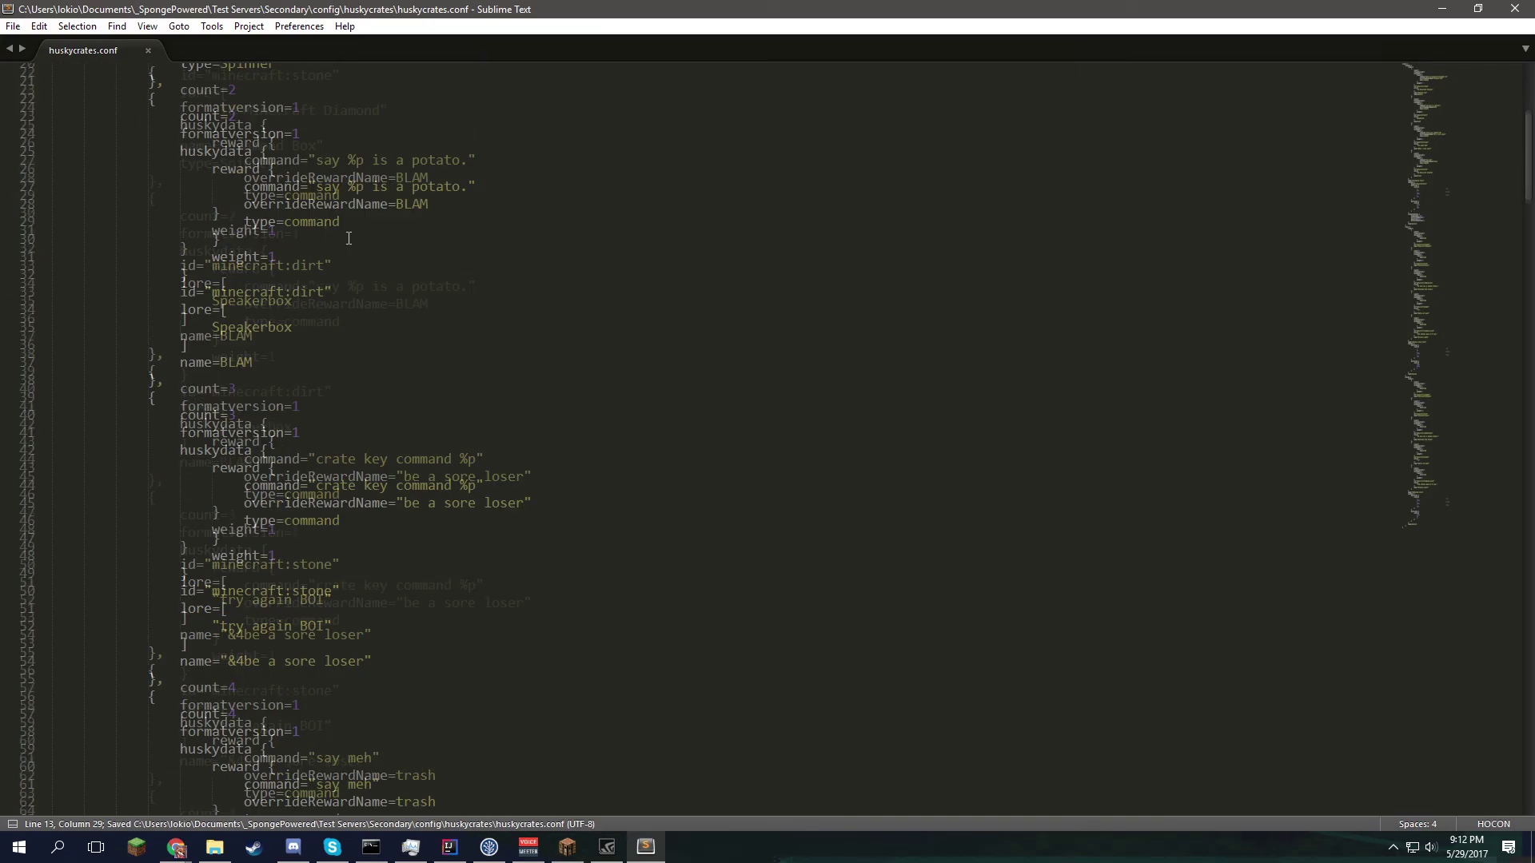
{"action": "scroll", "coordinate": [338, 261], "scroll_direction": "down", "scroll_amount": 6}
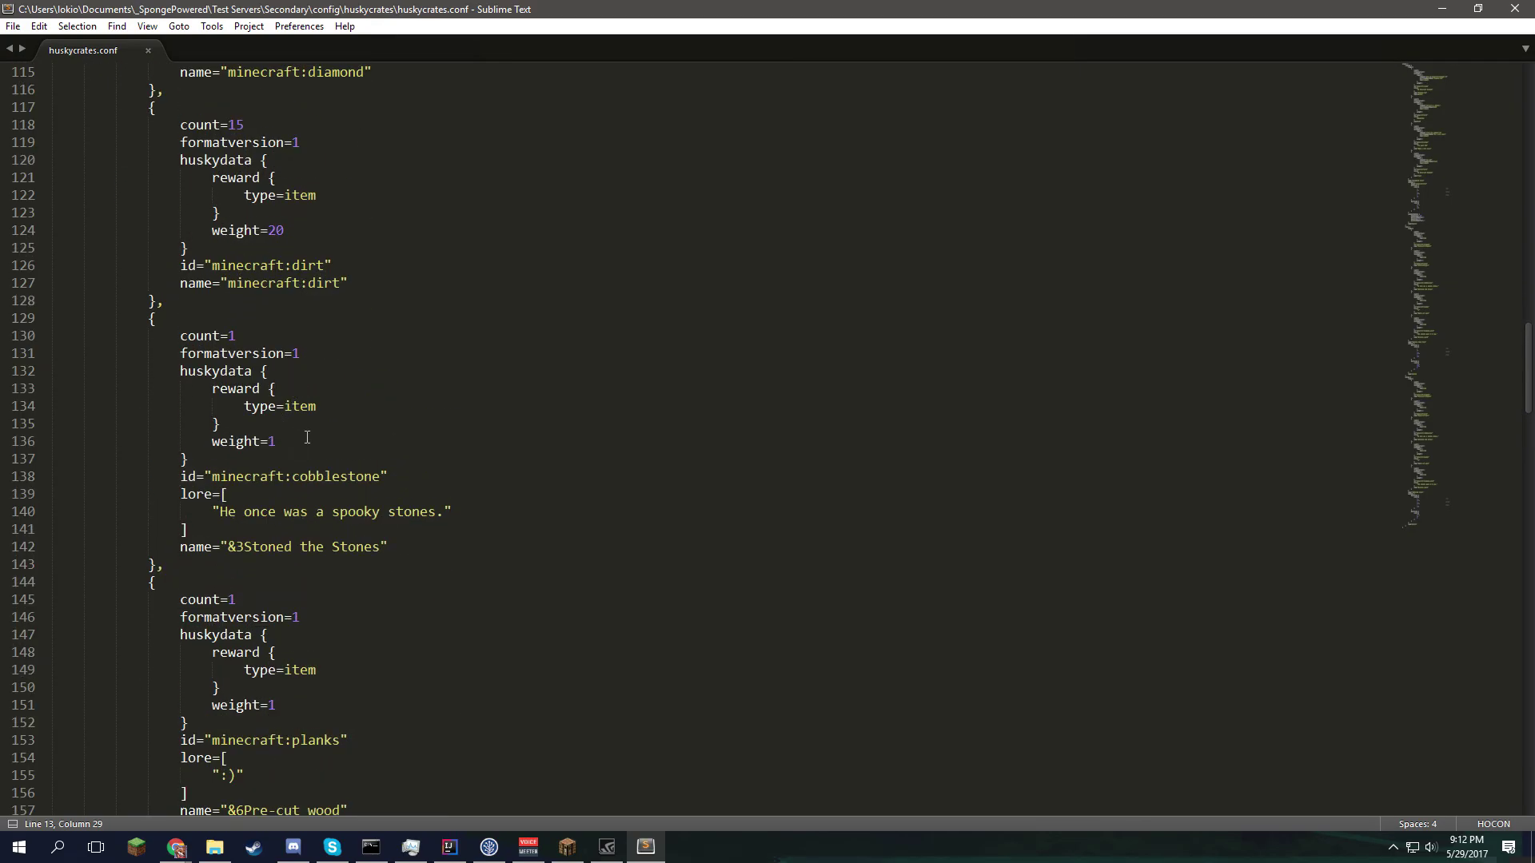
{"action": "left_click", "coordinate": [307, 438]}
{"action": "scroll", "coordinate": [351, 409], "scroll_direction": "up", "scroll_amount": 3}
{"action": "scroll", "coordinate": [317, 584], "scroll_direction": "down", "scroll_amount": 1}
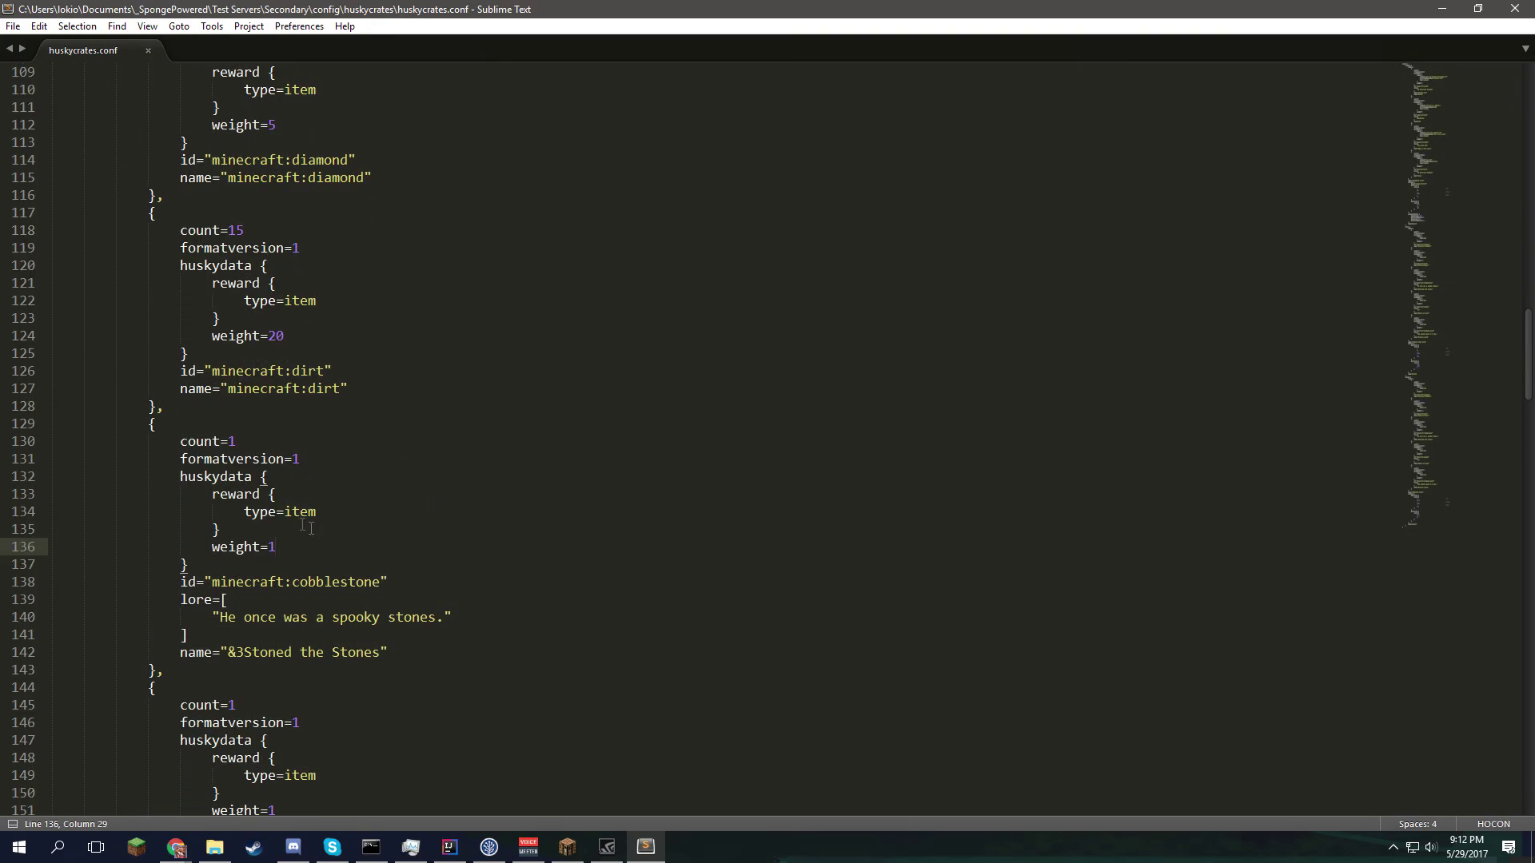
{"action": "key", "text": "ctrl+s"}
{"action": "scroll", "coordinate": [344, 536], "scroll_direction": "down", "scroll_amount": 4}
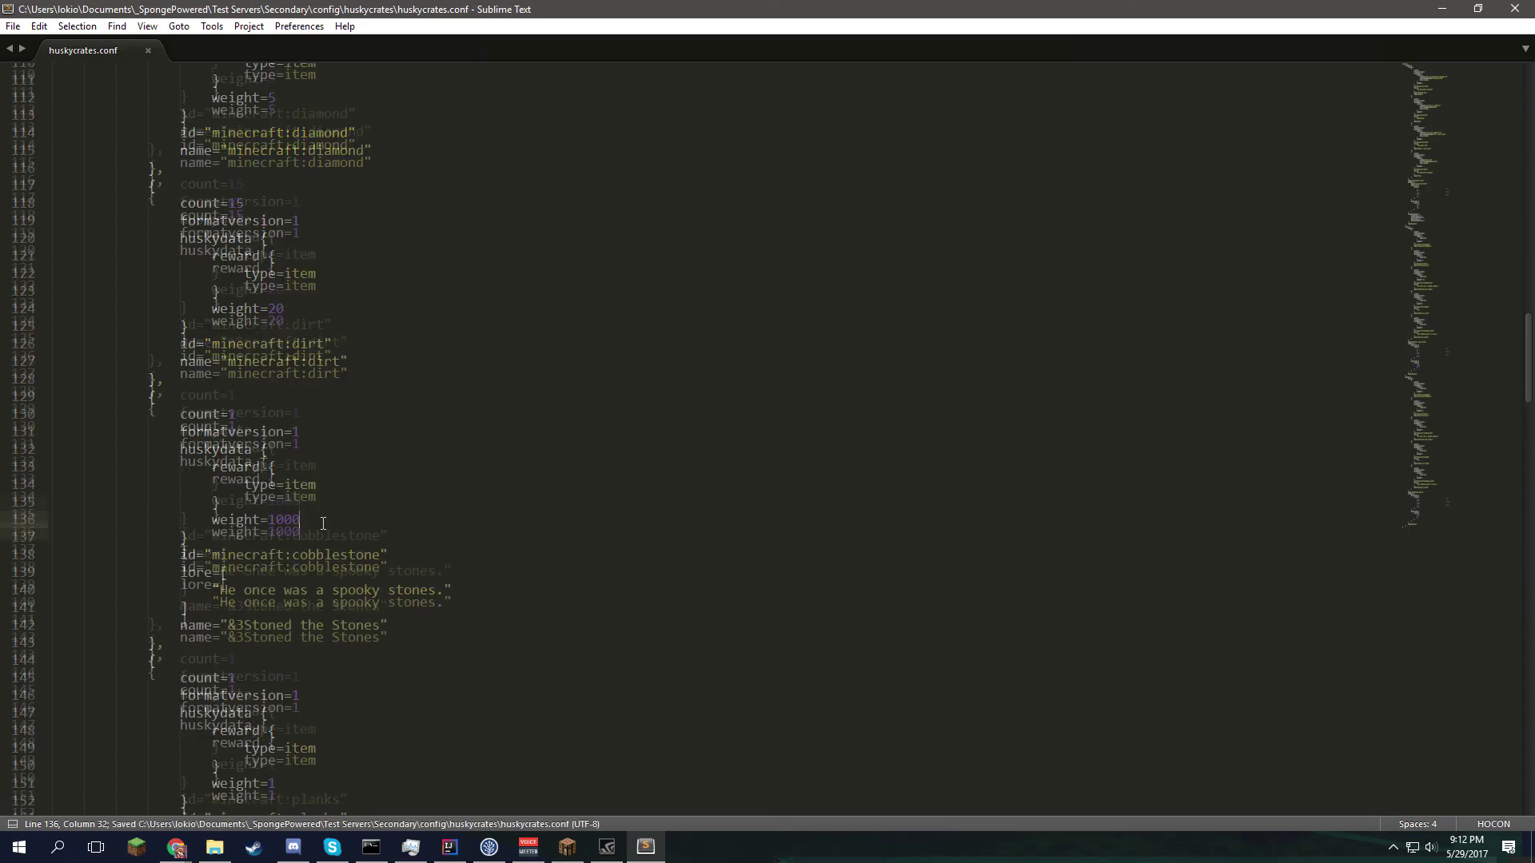
- Switch to Minecraft, resume the game, and rerun the earlier plugin reload command from the chat history
{"action": "left_click", "coordinate": [567, 847]}
{"action": "key", "text": "Escape"}
{"action": "key", "text": "t"}
{"action": "key", "text": "Up"}
{"action": "key", "text": "Up"}
{"action": "key", "text": "Up"}
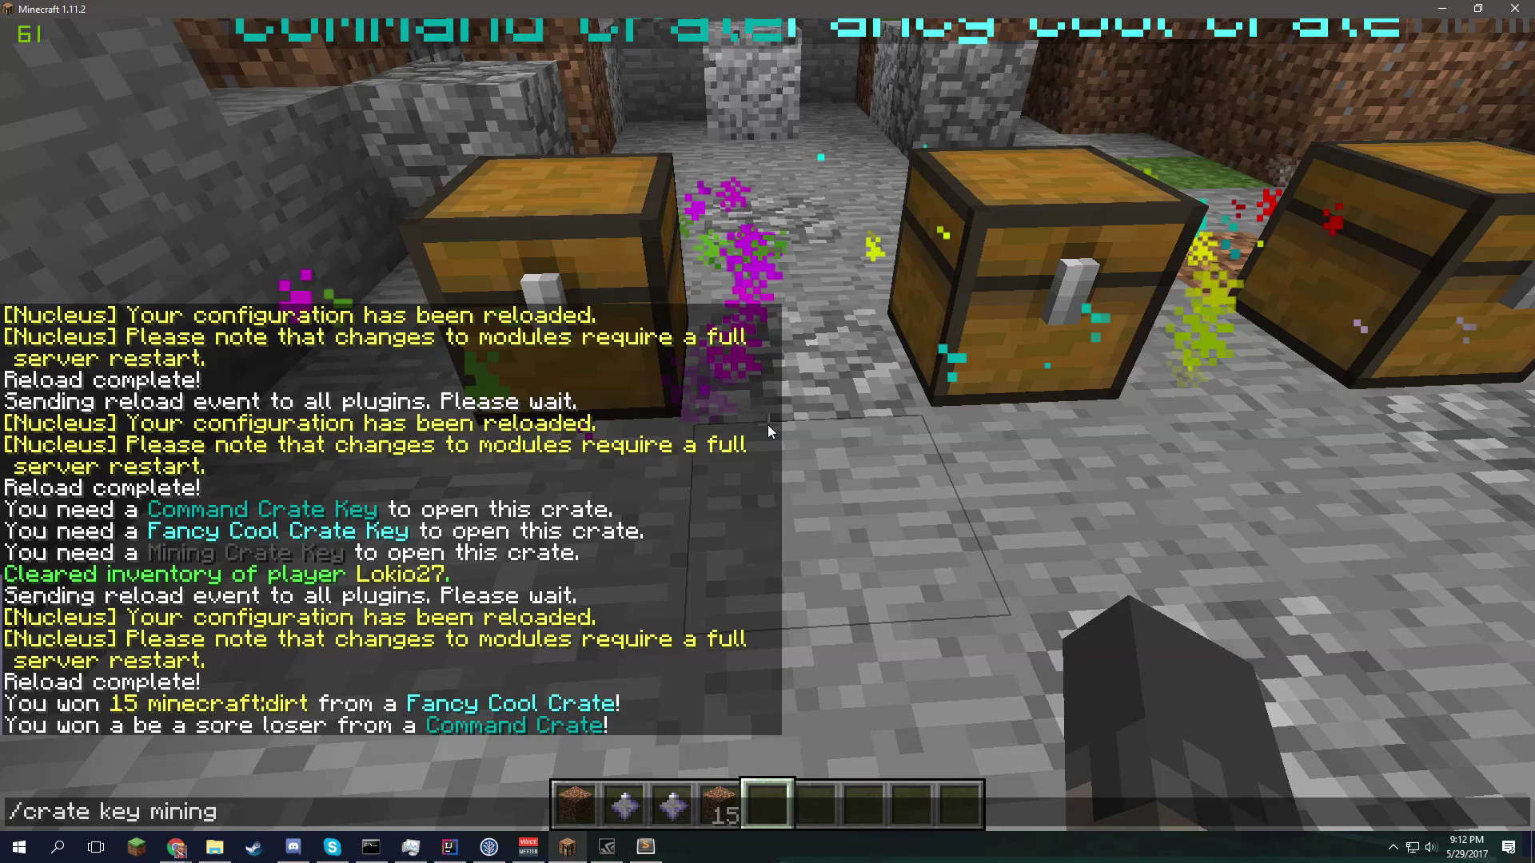
{"action": "key", "text": "Return"}
- Equip the Fancy Cool Crate Key and open the Fancy Cool Crate with it
{"action": "key", "text": "d"}
{"action": "key", "text": "2"}
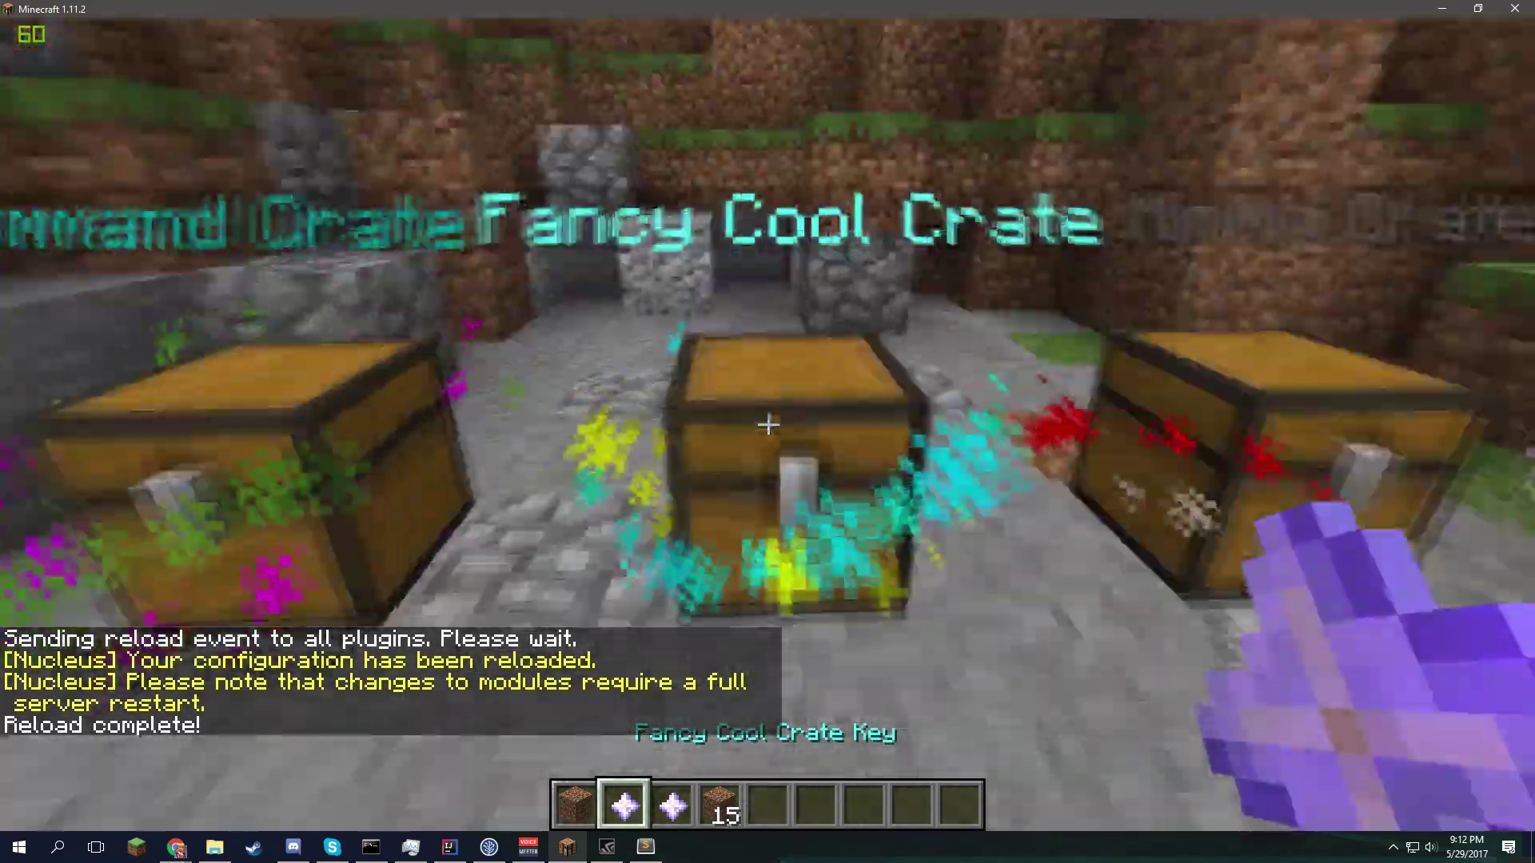
{"action": "right_click", "coordinate": [767, 432]}
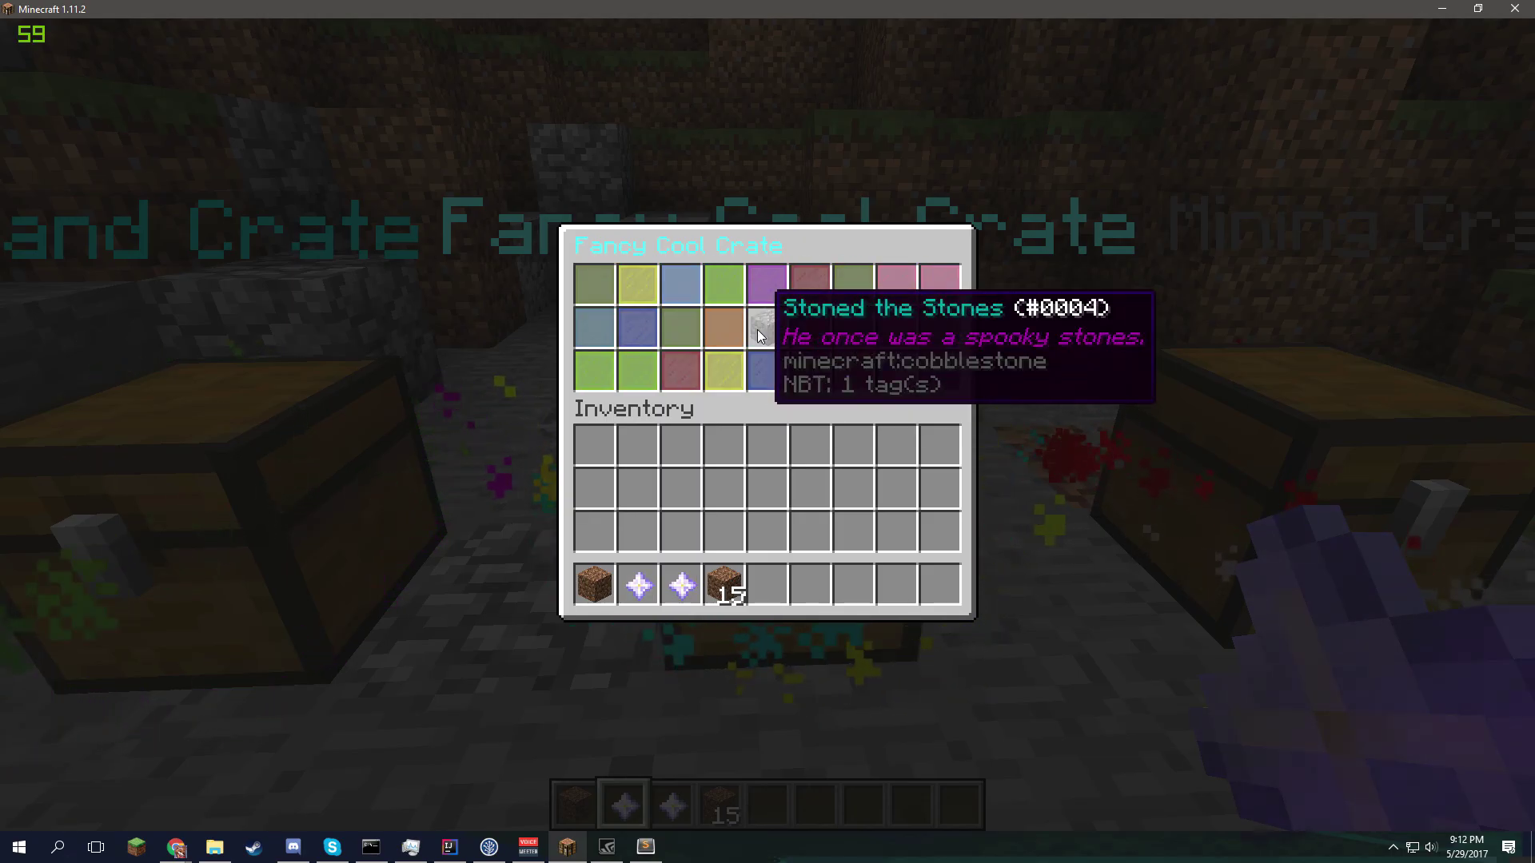
- Check the cobblestone reward's weight in huskycrates.conf, return to Minecraft, and inspect the won Stoned the Stones item in the inventory
{"action": "key", "text": "alt+Tab"}
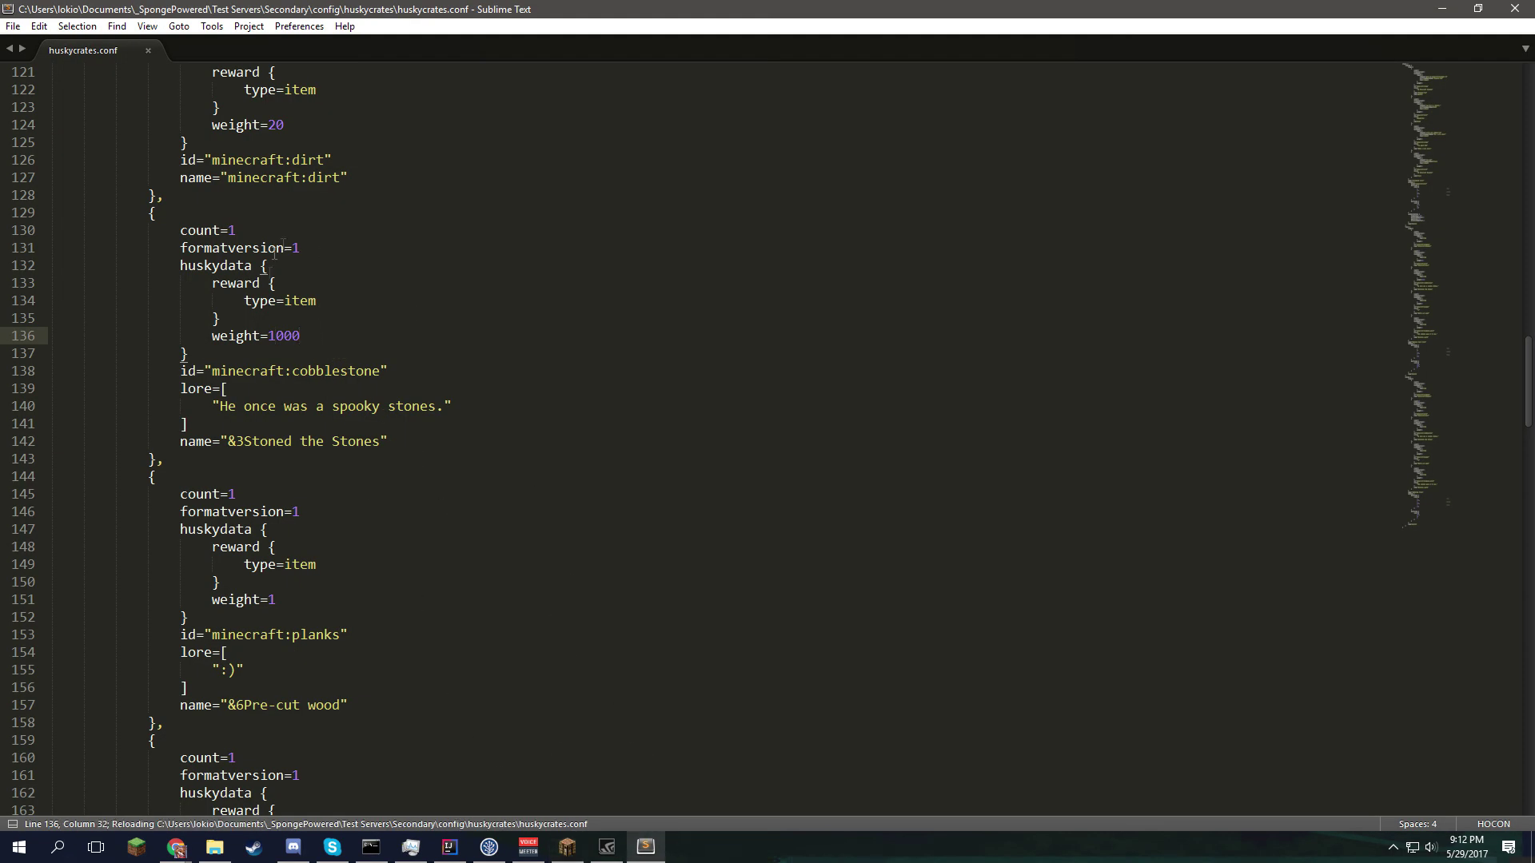
{"action": "left_click", "coordinate": [567, 847]}
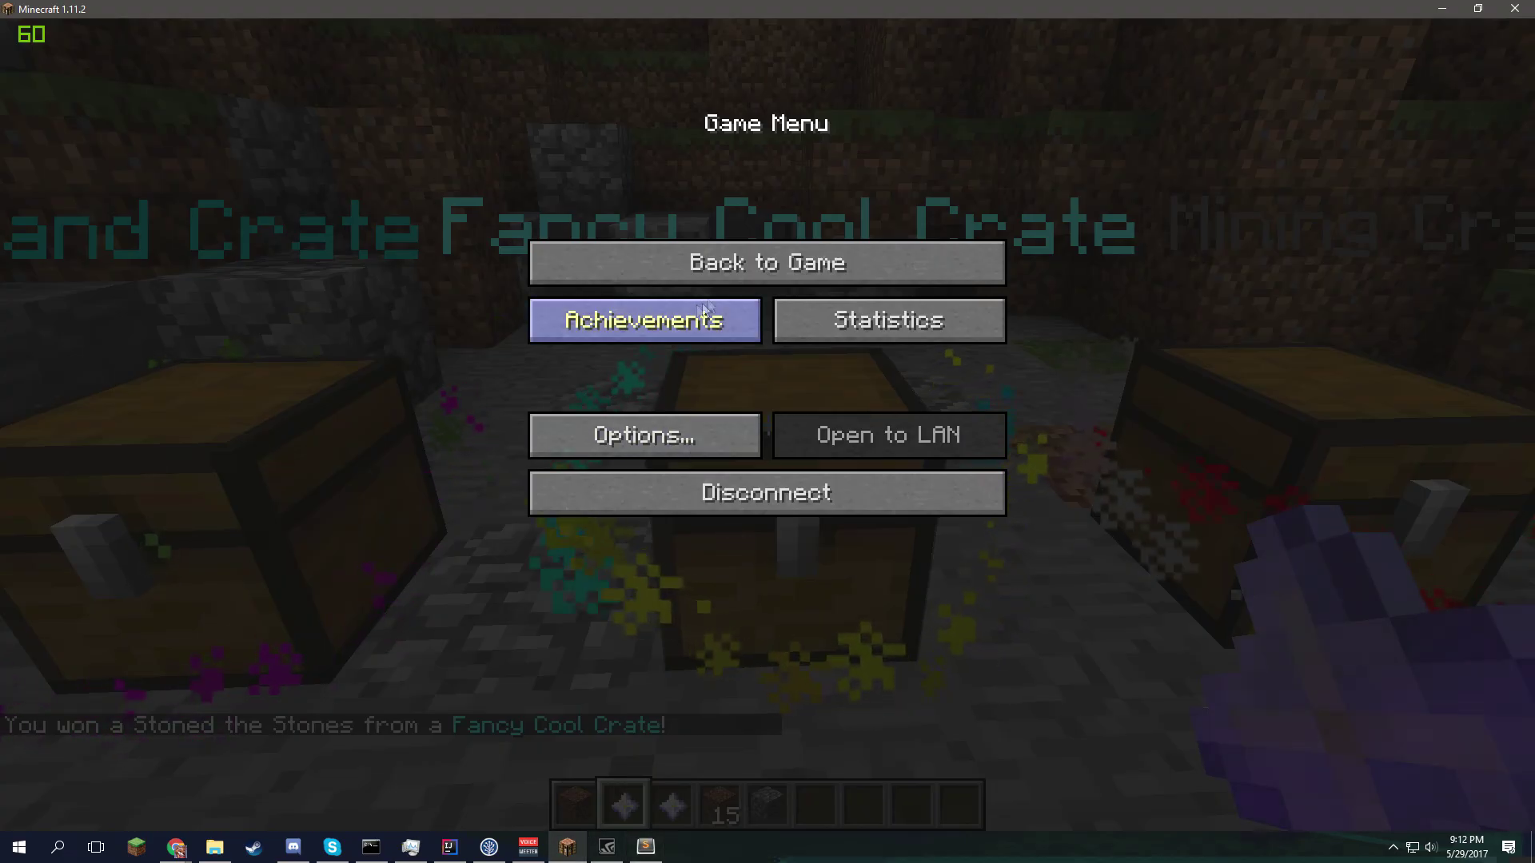
{"action": "left_click", "coordinate": [767, 258]}
{"action": "key", "text": "e"}
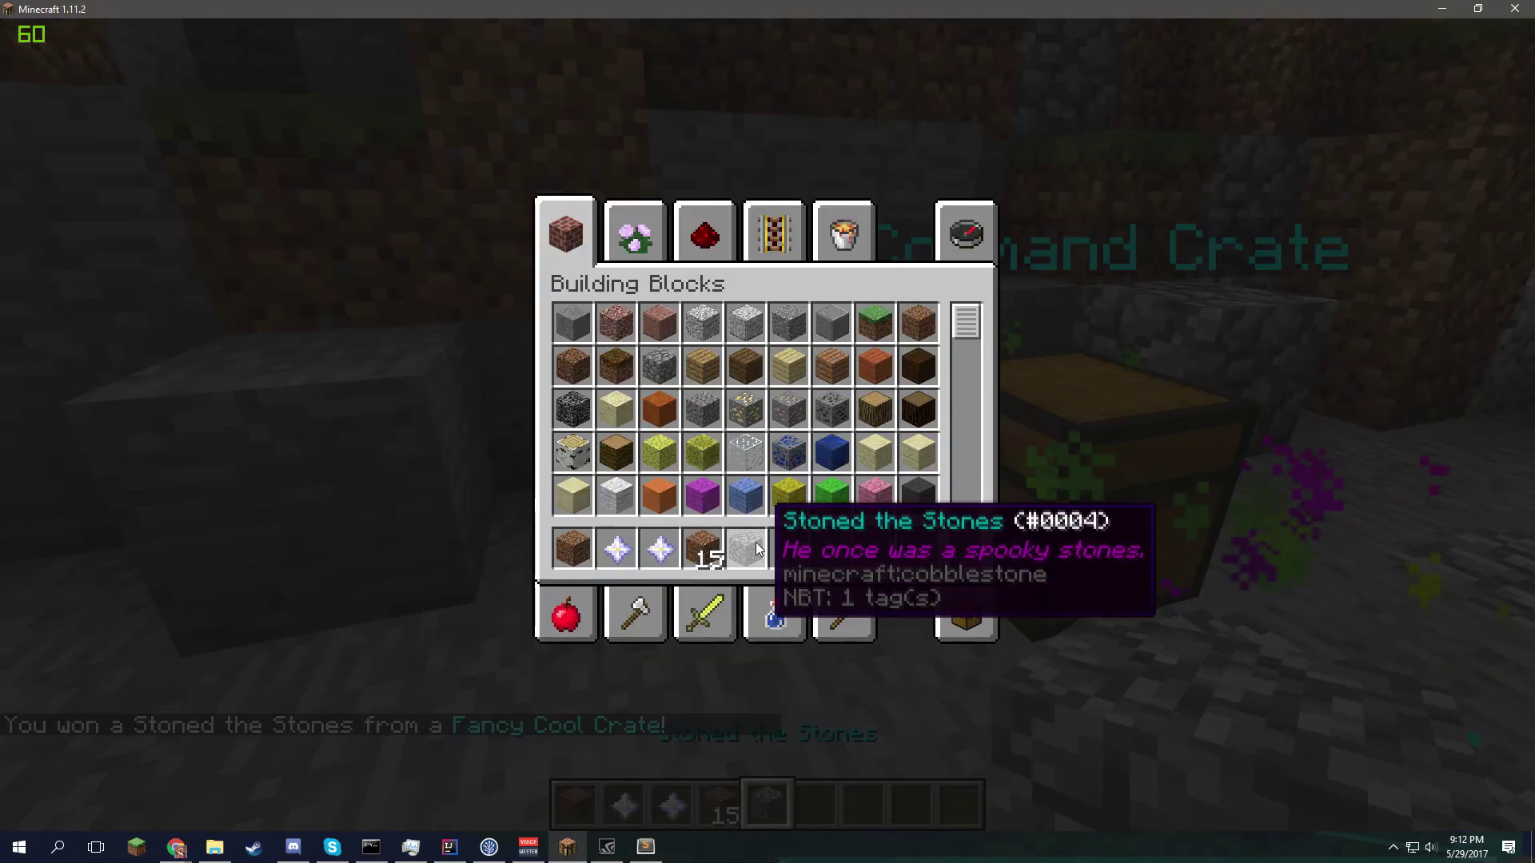
{"action": "key", "text": "e"}
- Throw away the won Stoned the Stones cobblestone and the stack of 15 minecraft:dirt
{"action": "key", "text": "w"}
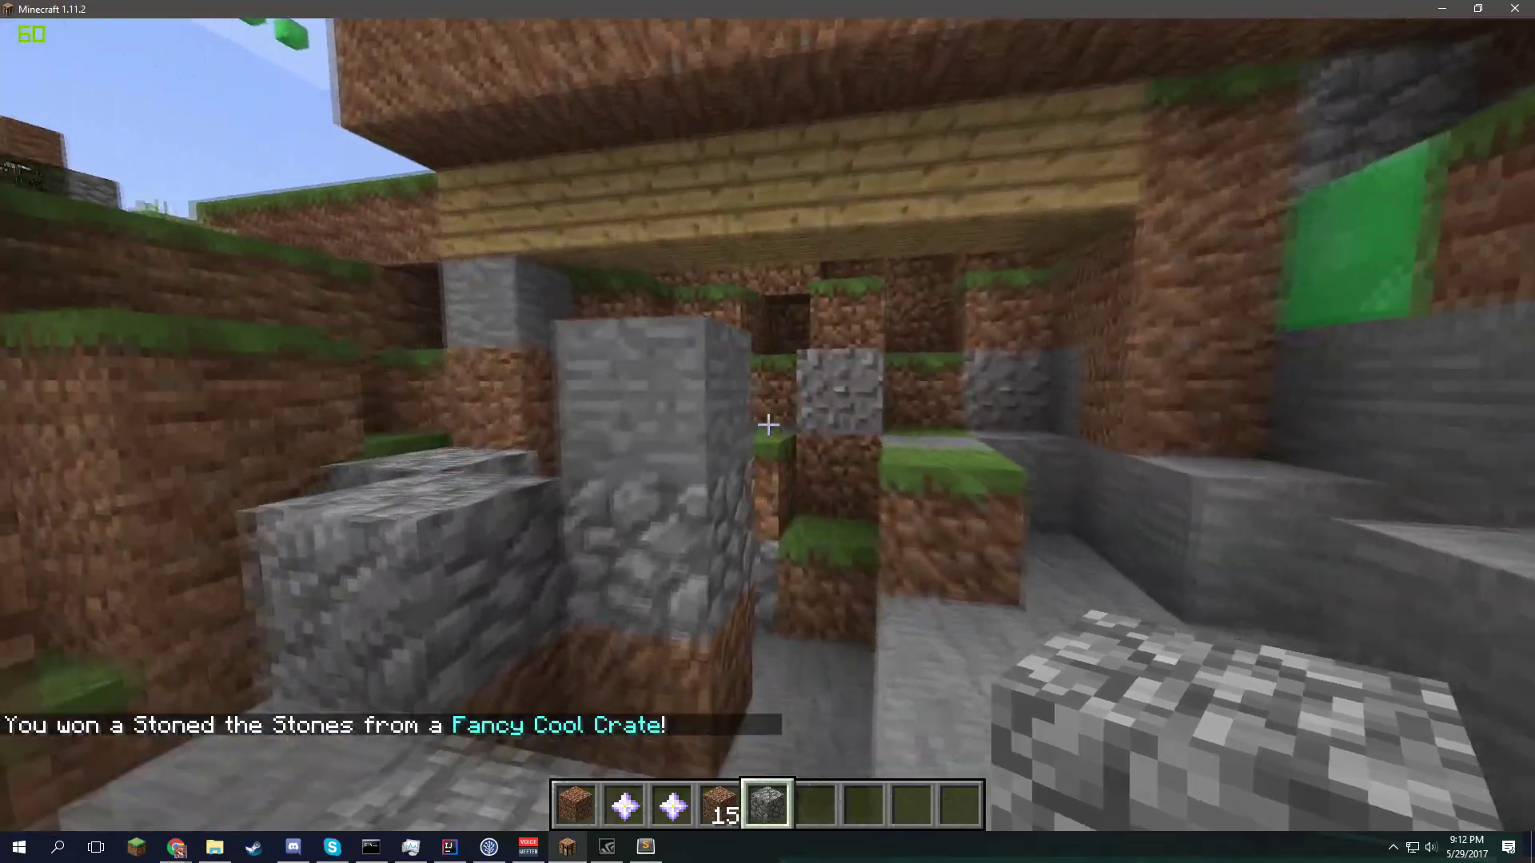
{"action": "key", "text": "q"}
{"action": "scroll", "coordinate": [767, 424], "scroll_direction": "up", "scroll_amount": 1}
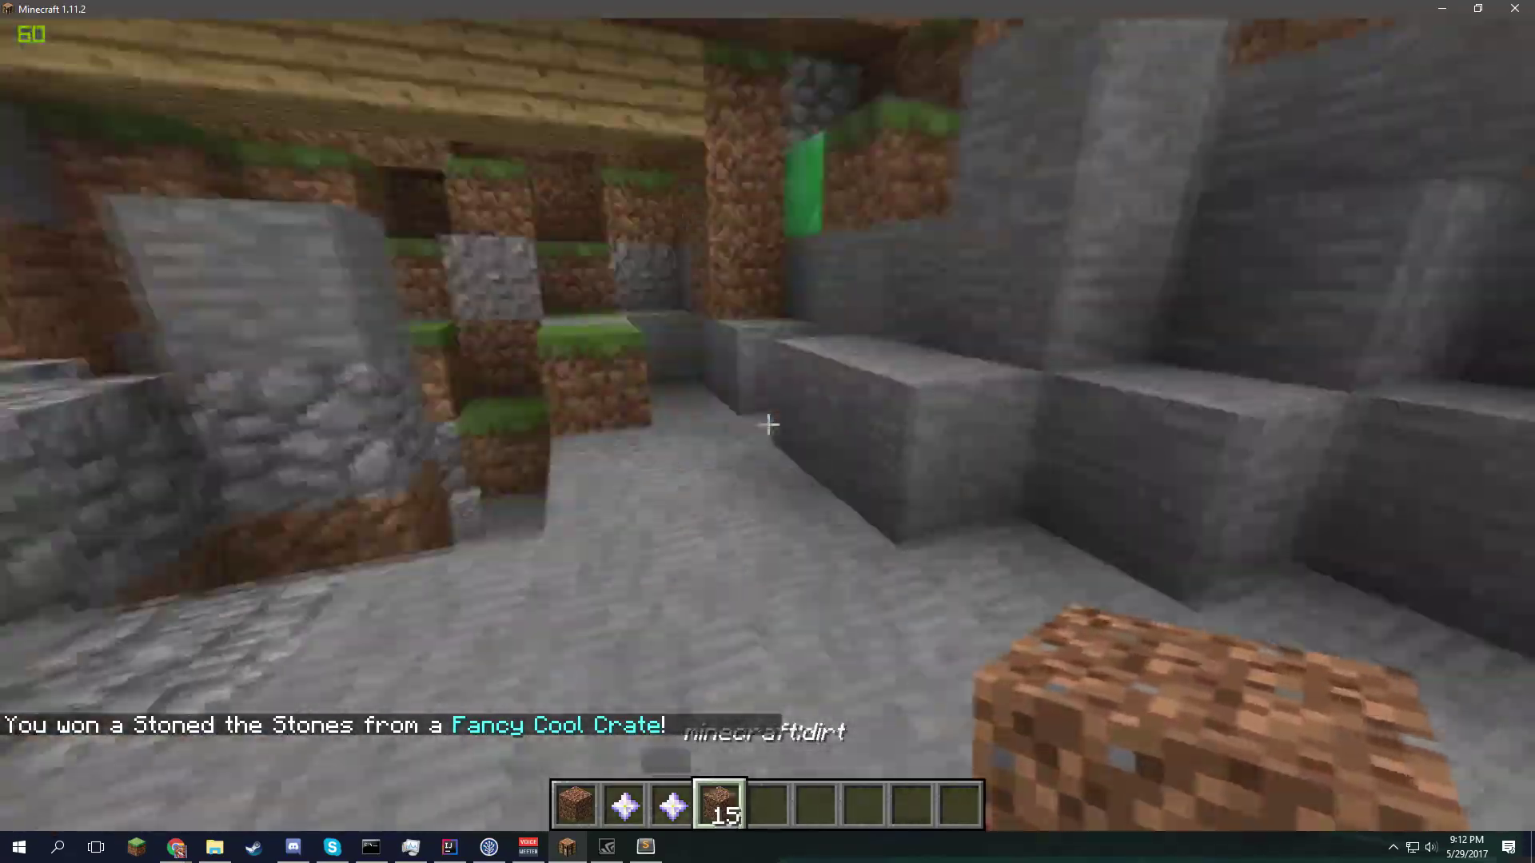
{"action": "key", "text": "w"}
{"action": "key", "text": "ctrl+q"}
{"action": "key", "text": "w"}
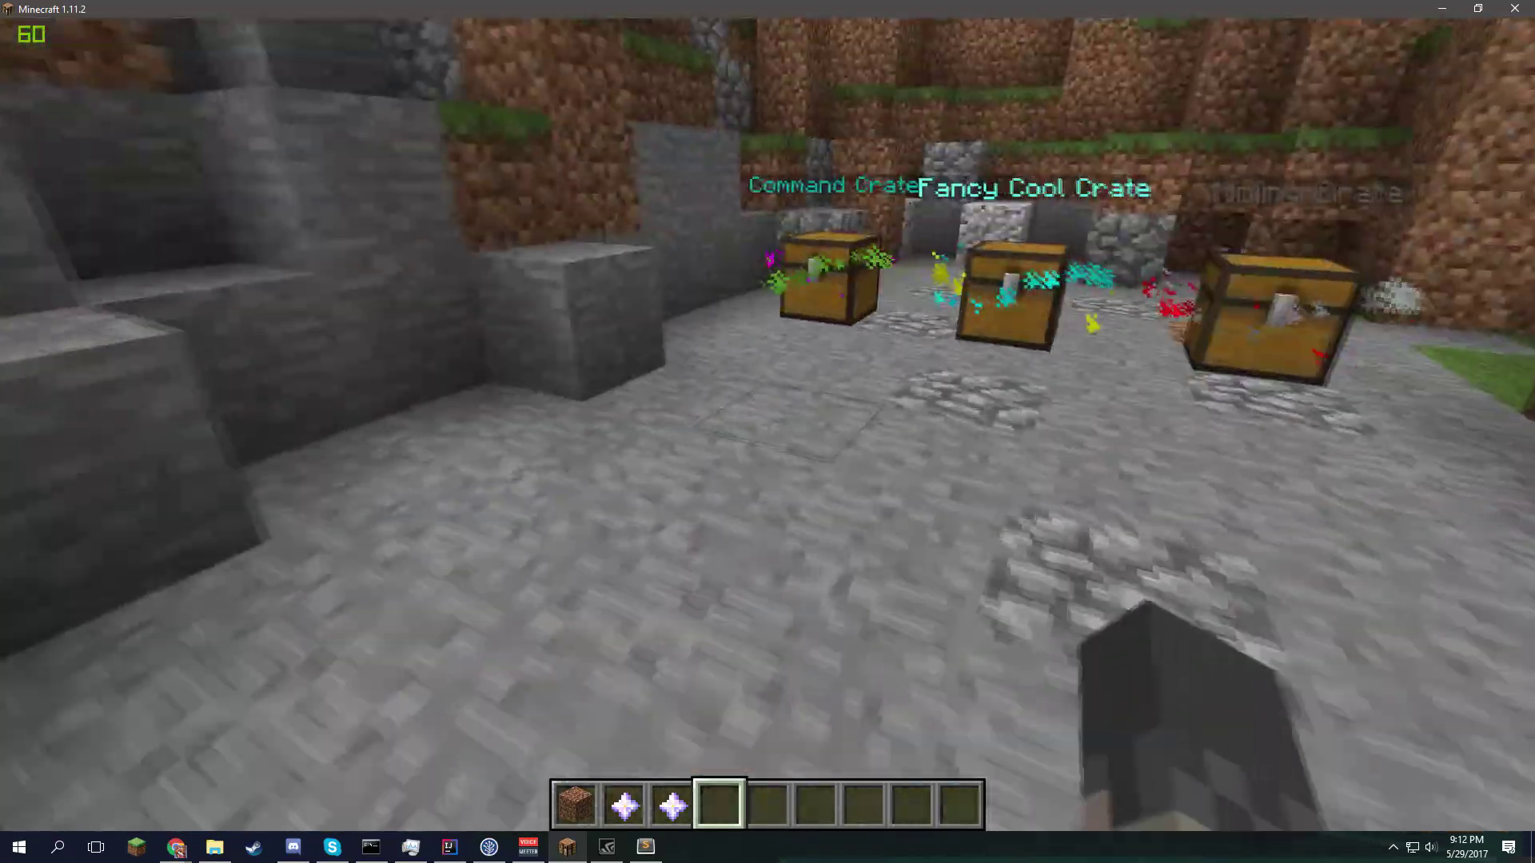
- Review the cobblestone weight in the config, return to the game, and open the Fancy Cool Crate with its key
{"action": "key", "text": "Escape"}
{"action": "key", "text": "alt+Tab"}
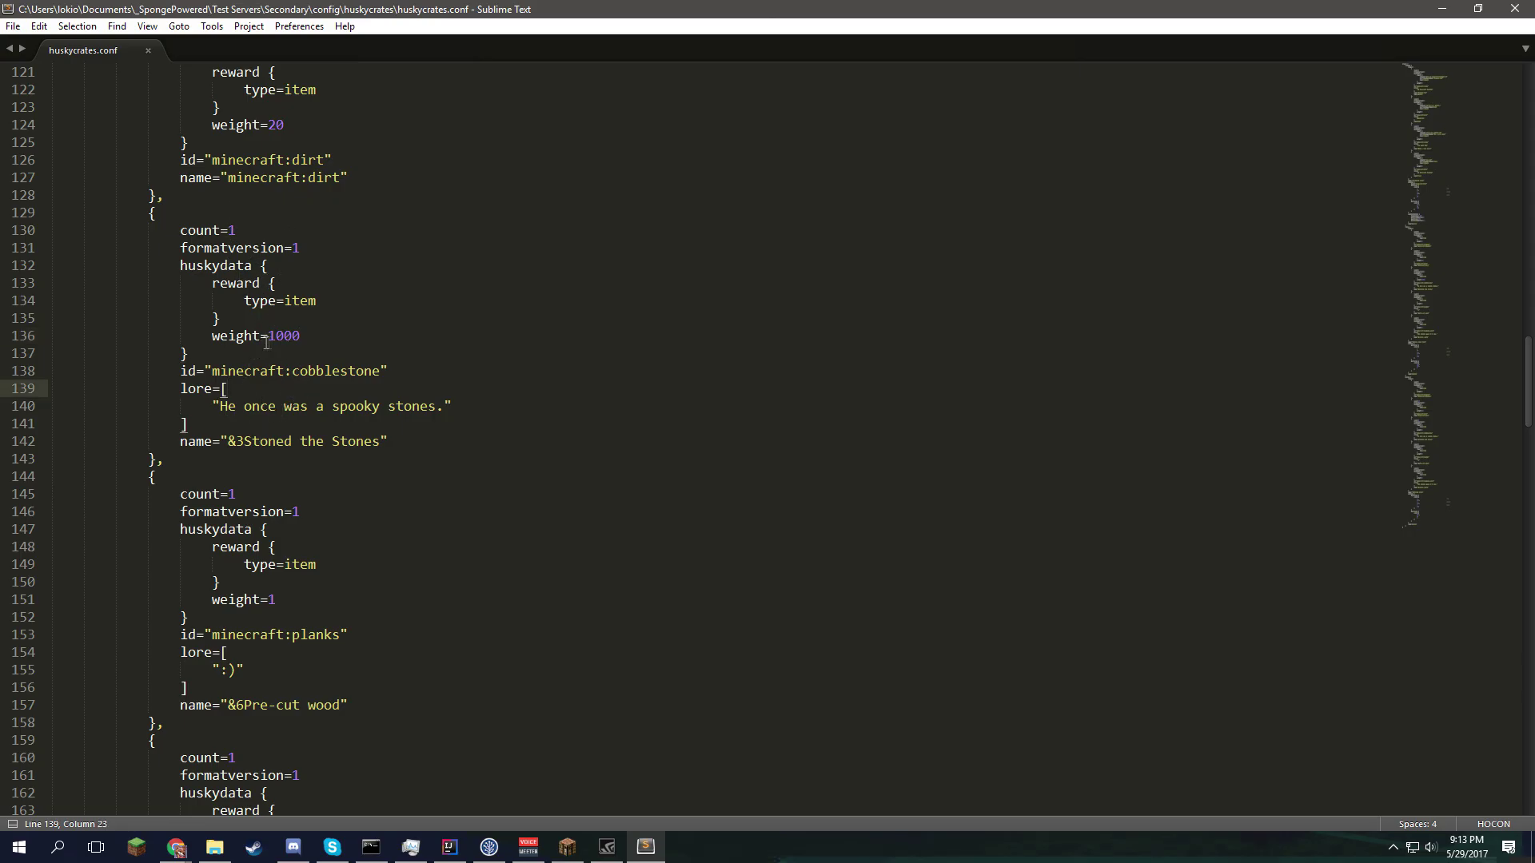
{"action": "left_click", "coordinate": [565, 846]}
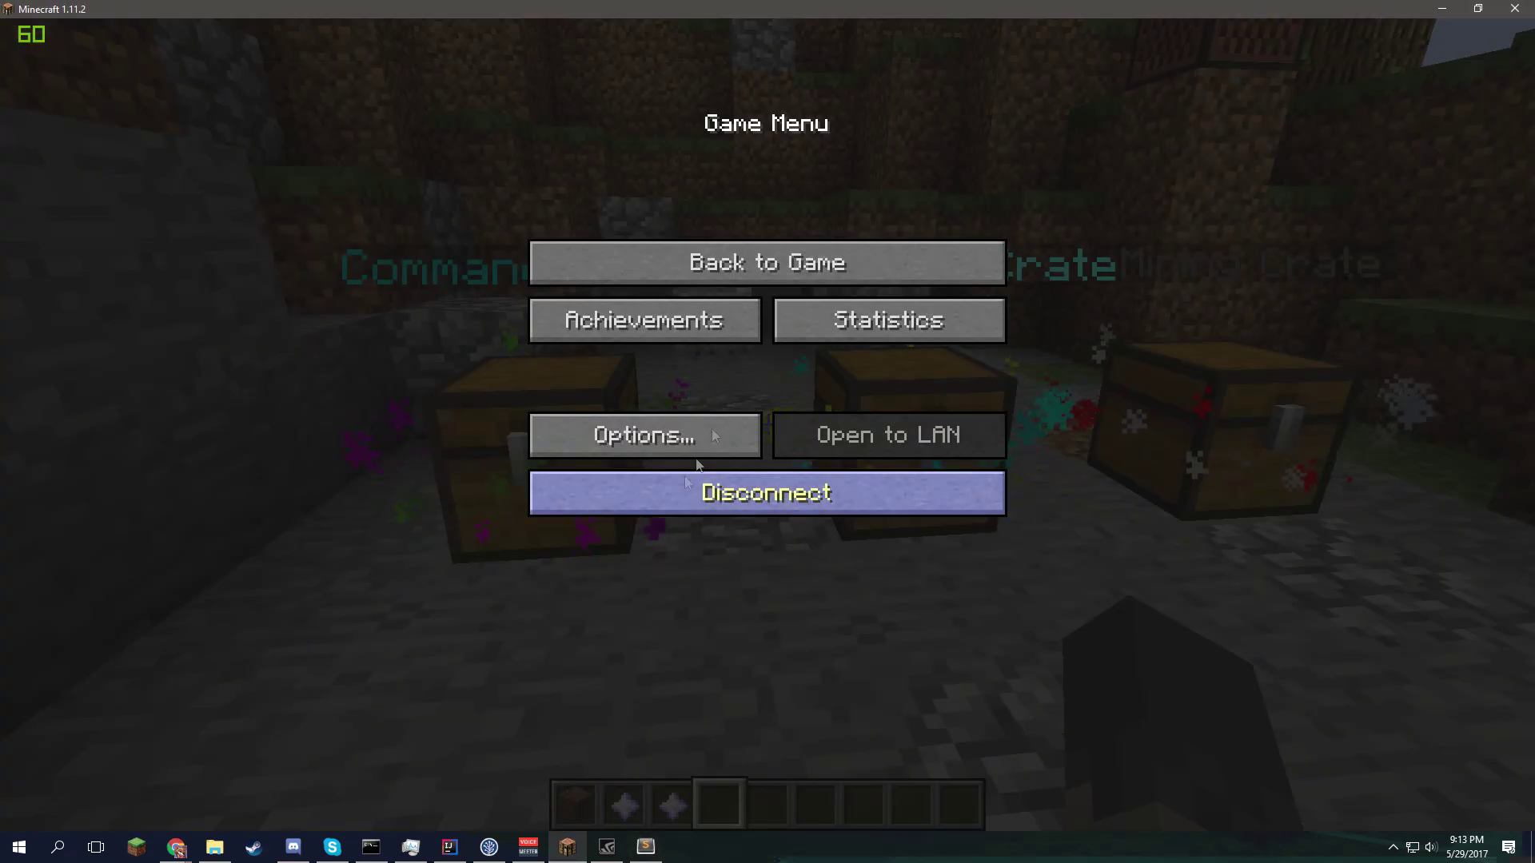
{"action": "key", "text": "Escape"}
{"action": "right_click", "coordinate": [767, 432]}
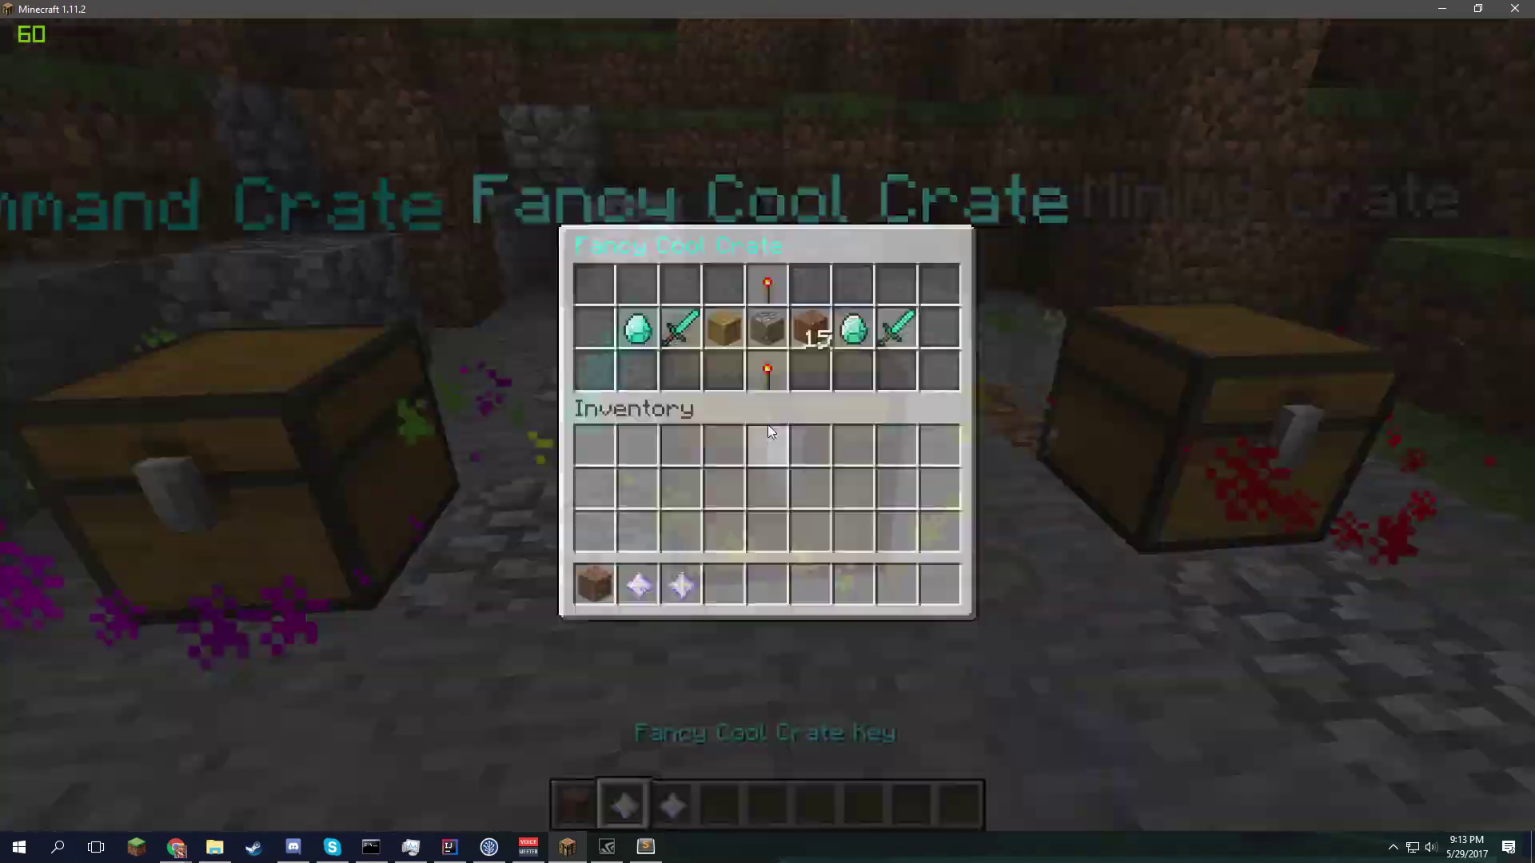
{"action": "key", "text": "Escape"}
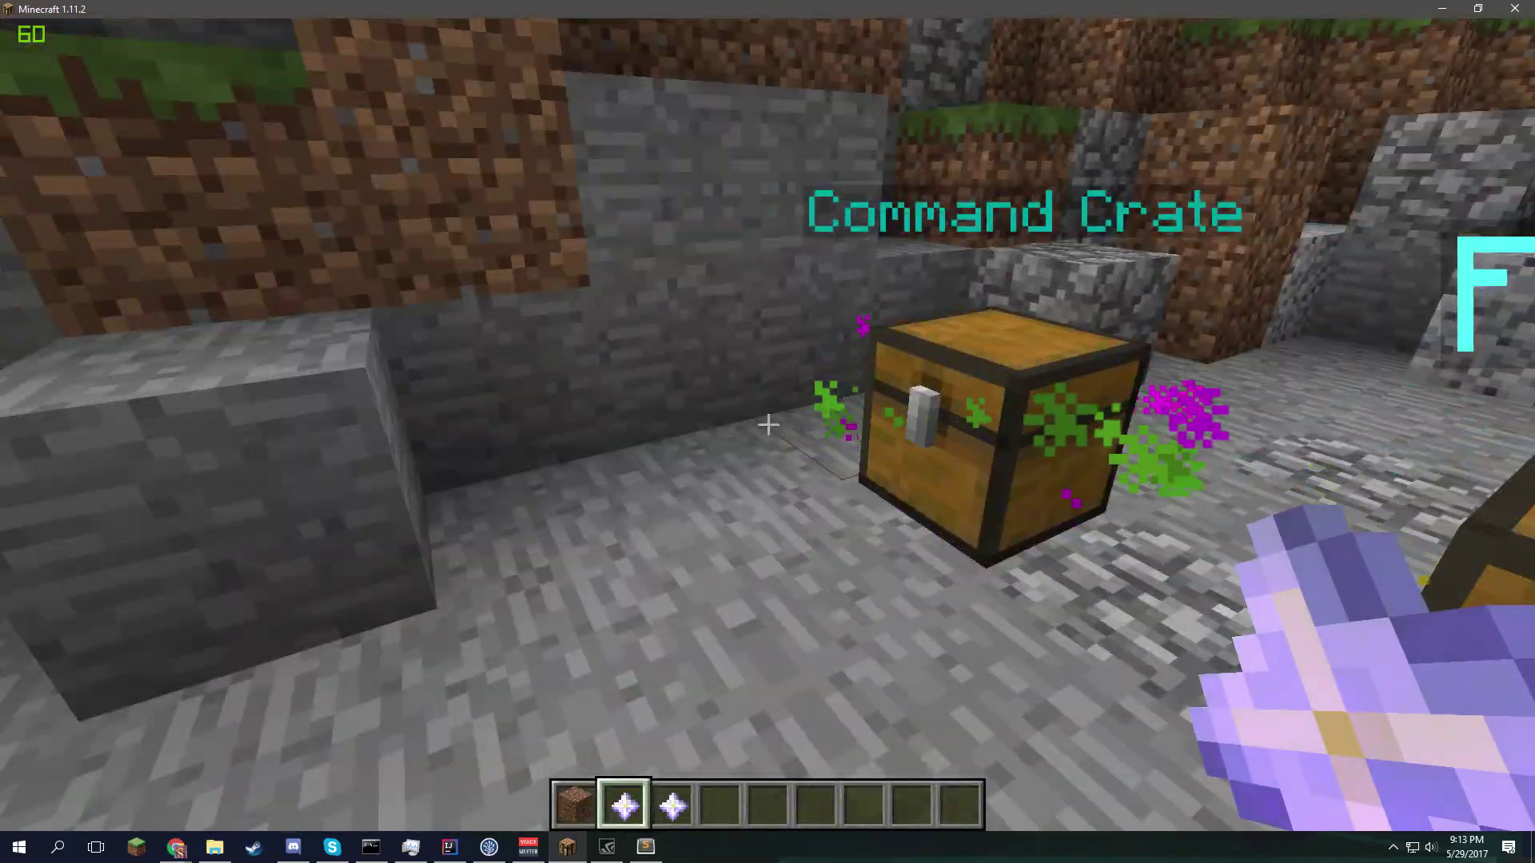
- Run the Fancy Cool Crate again and throw away the whole stack of won Stoned the Stones items
{"action": "scroll", "coordinate": [768, 424], "scroll_direction": "down", "scroll_amount": 3}
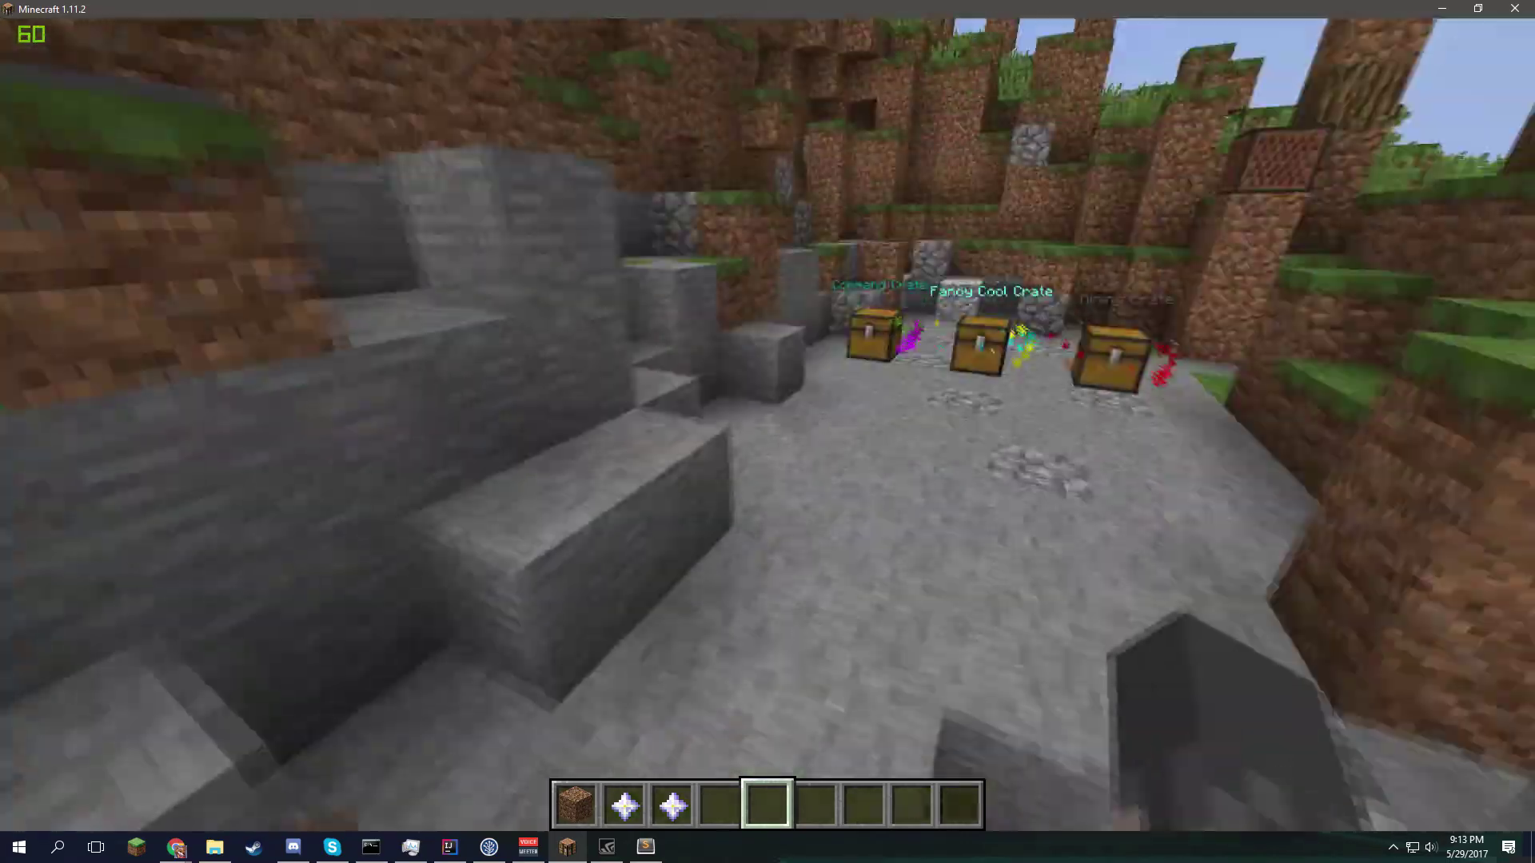
{"action": "key", "text": "w"}
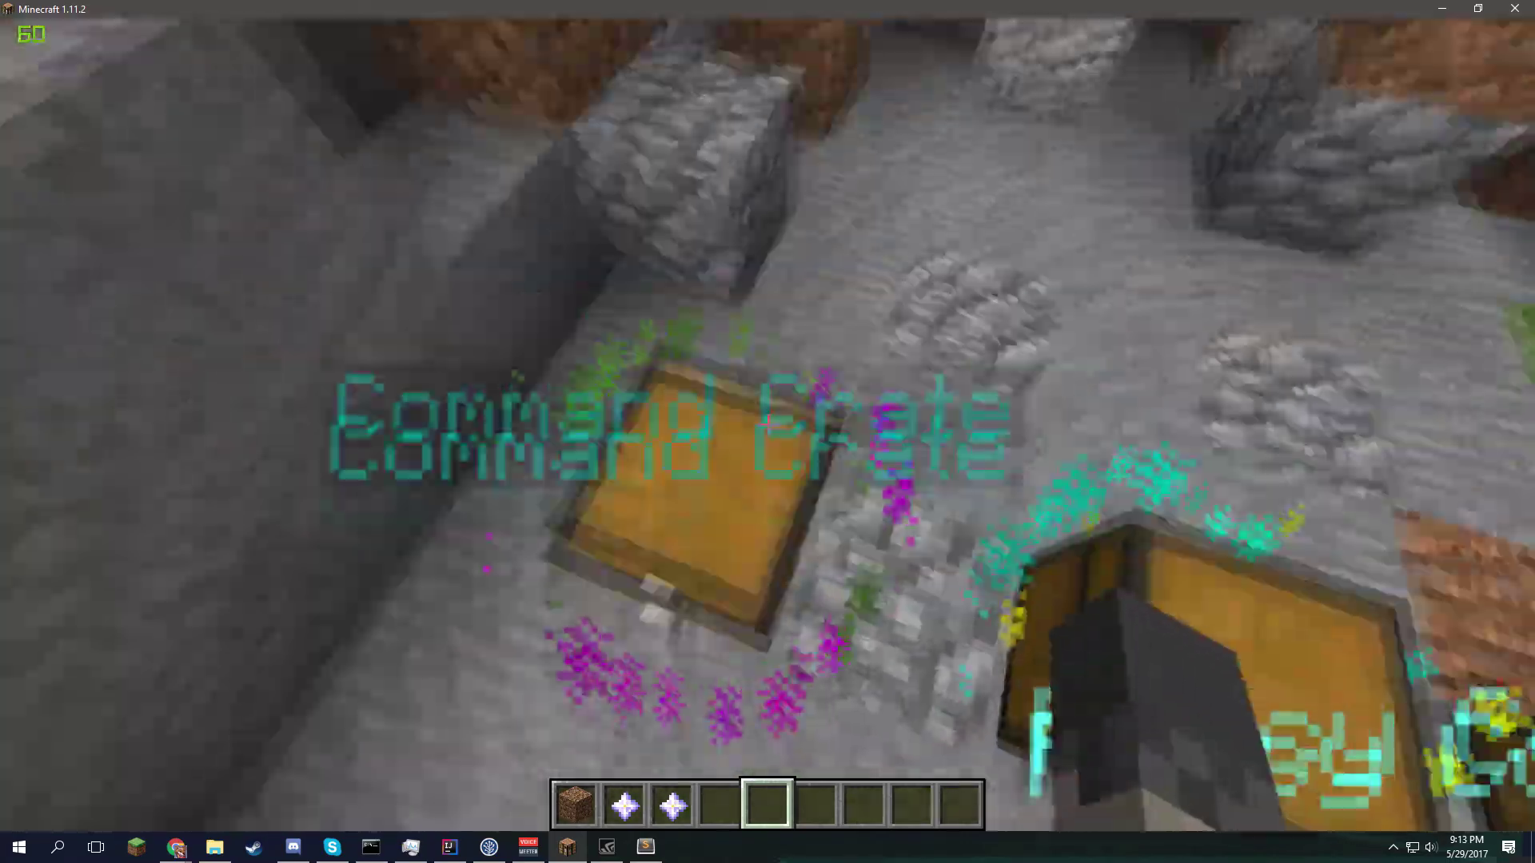
{"action": "right_click", "coordinate": [767, 431]}
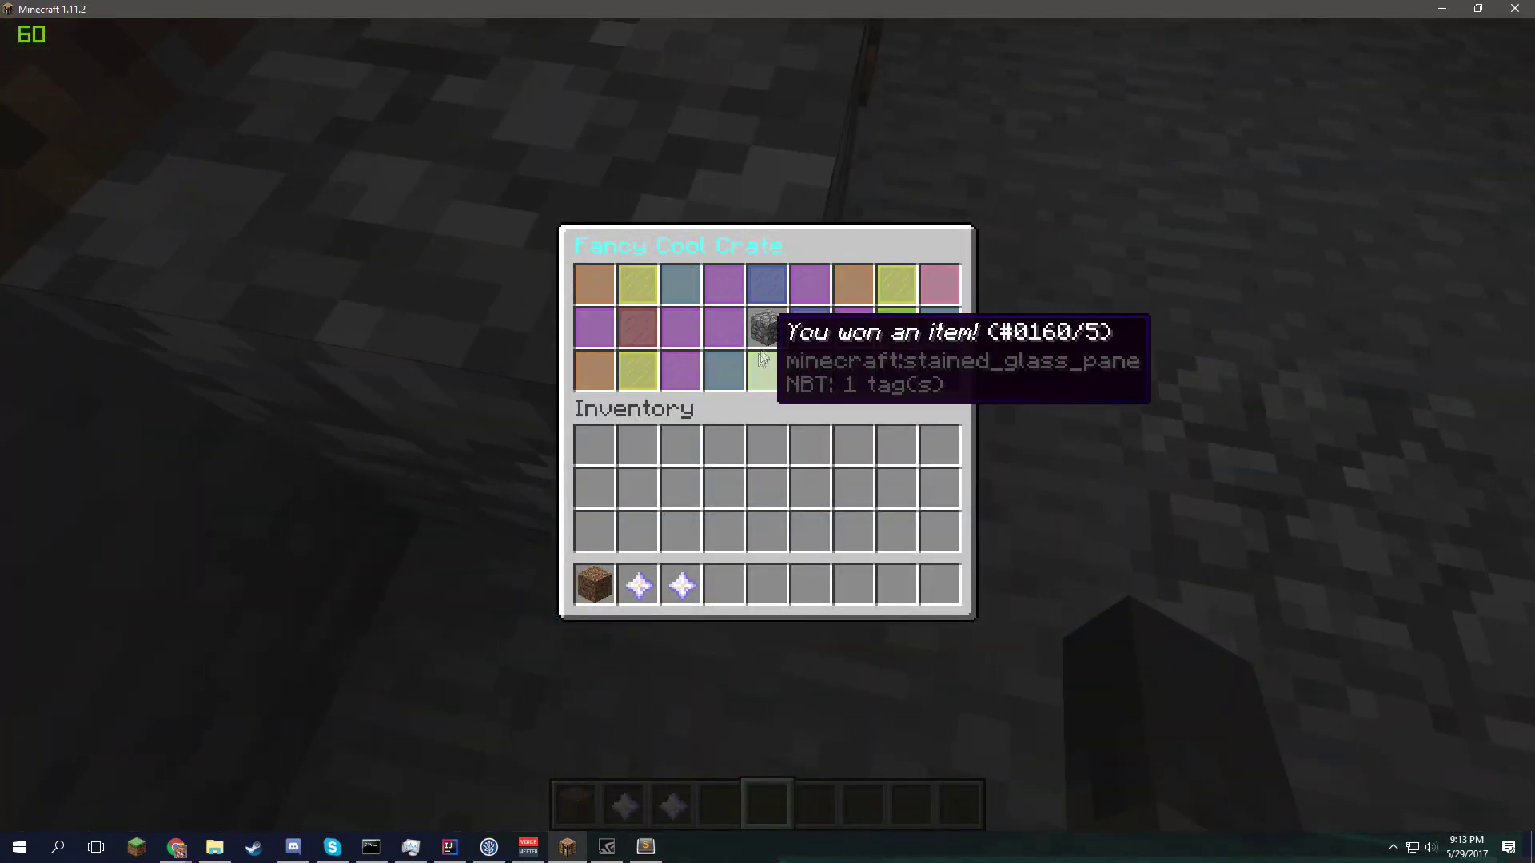
{"action": "key", "text": "w"}
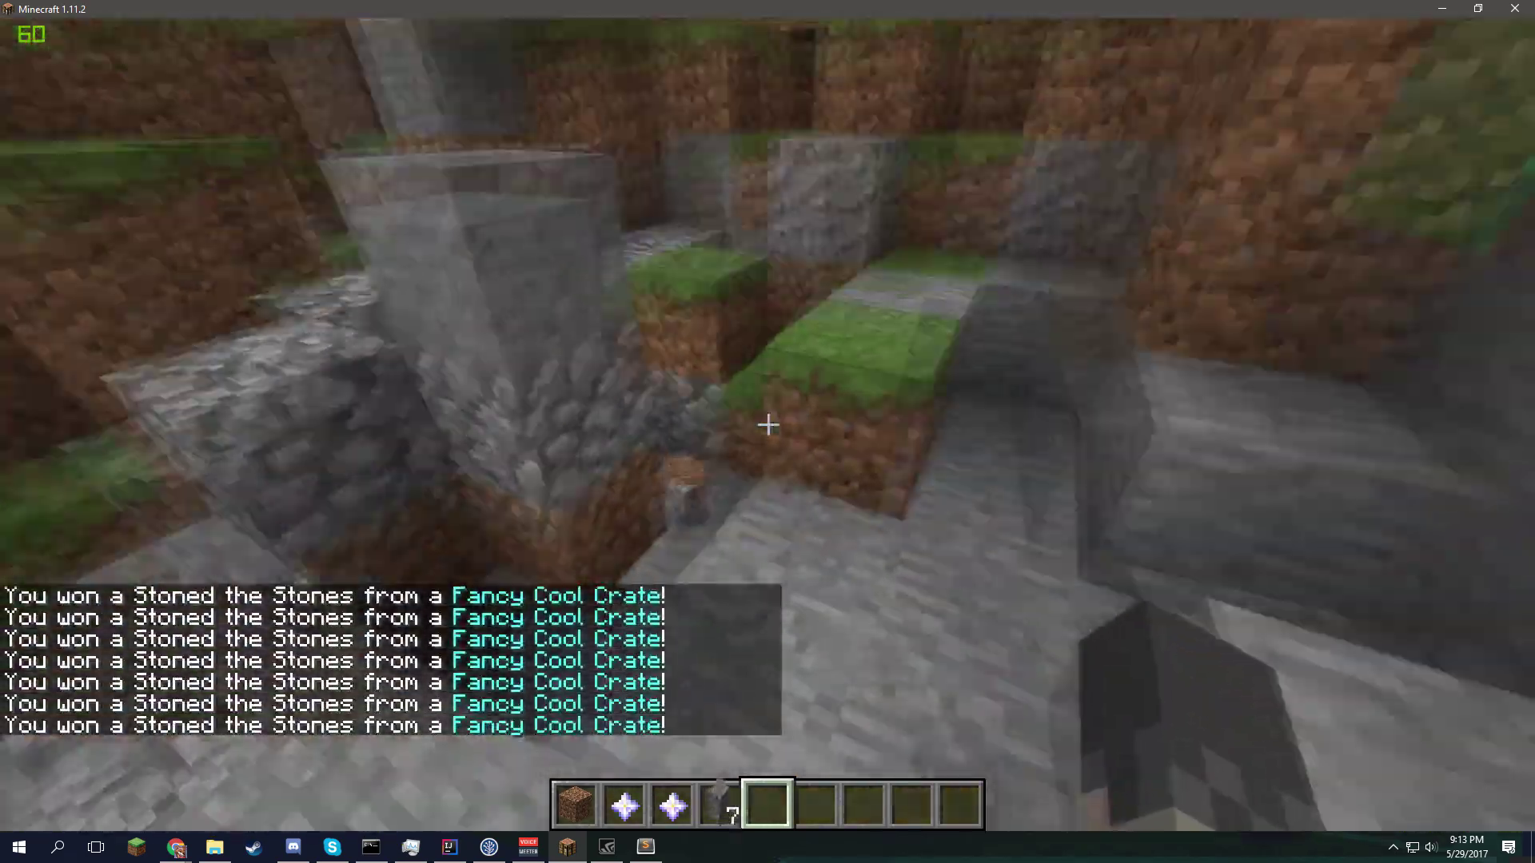
{"action": "scroll", "coordinate": [768, 424], "scroll_direction": "up", "scroll_amount": 1}
{"action": "key", "text": "ctrl+q"}
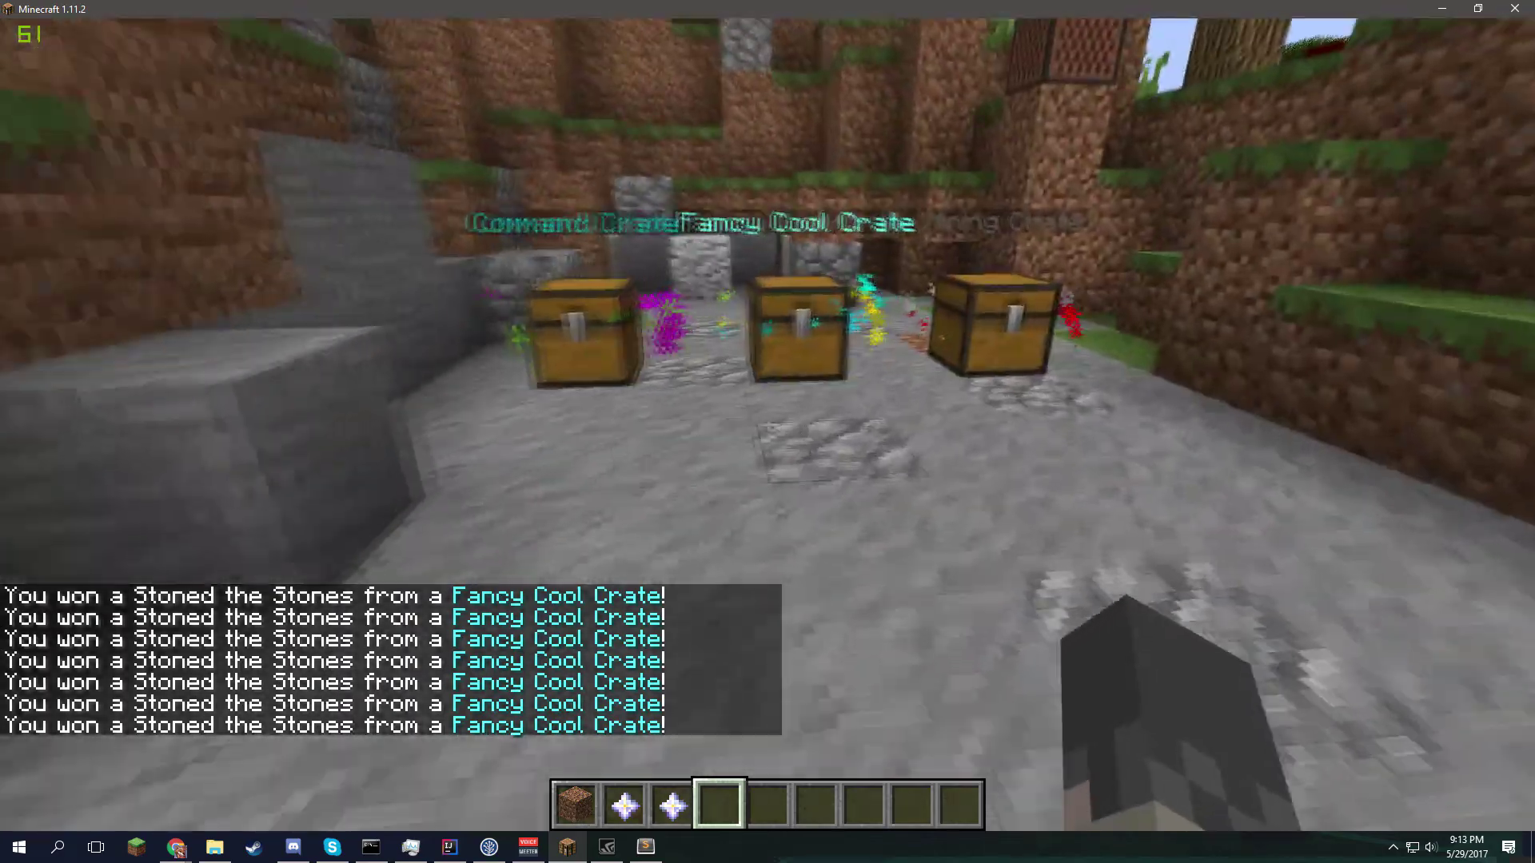
- Switch to Sublime Text, set the weight of the minecraft:cobblestone reward to 1, and save the config
{"action": "key", "text": "Escape"}
{"action": "left_click", "coordinate": [647, 847]}
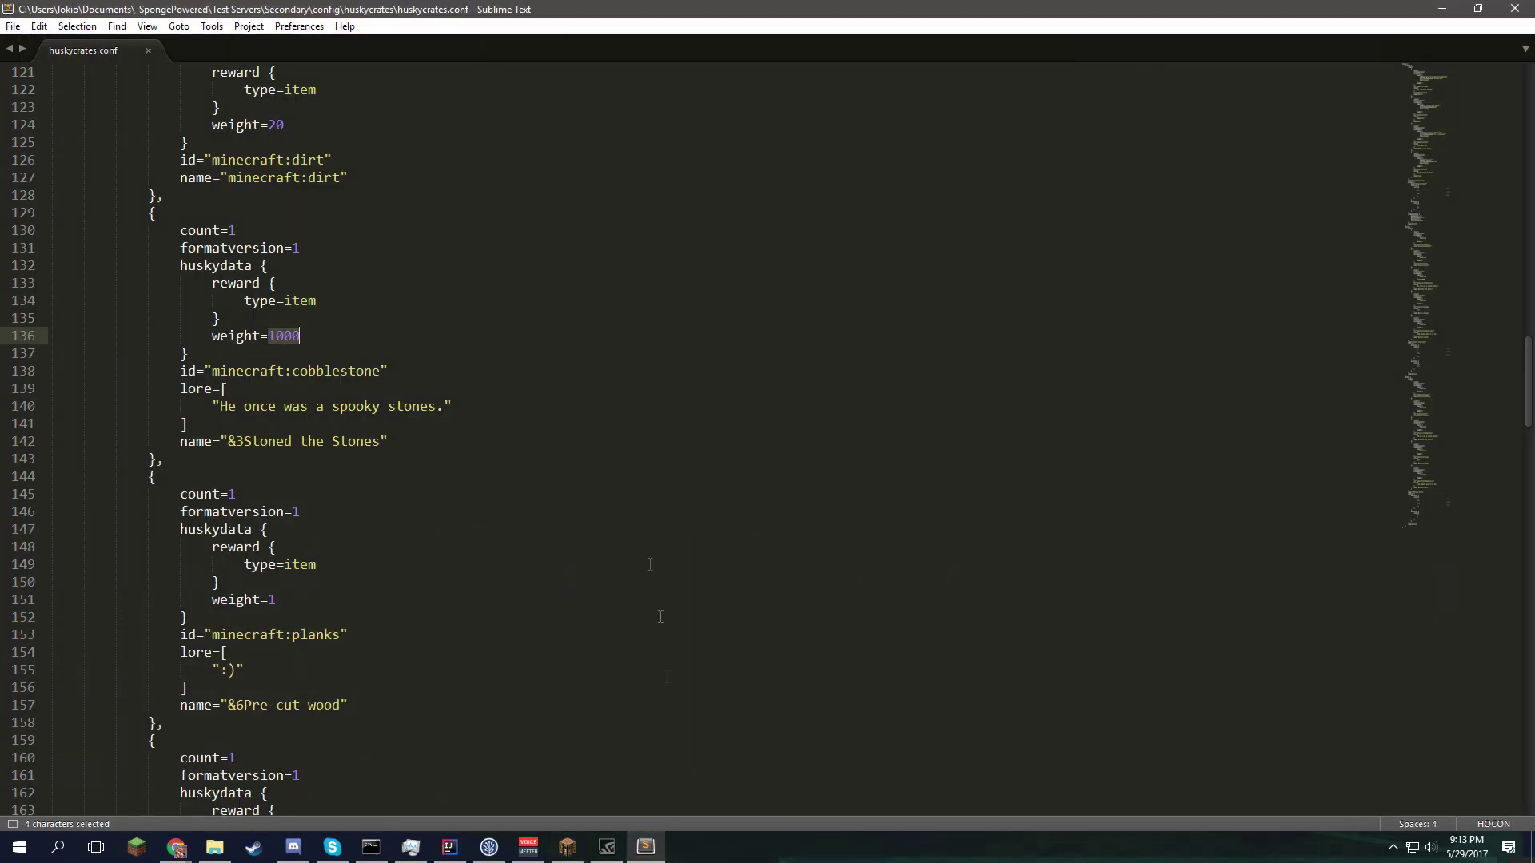
{"action": "type", "text": "1"}
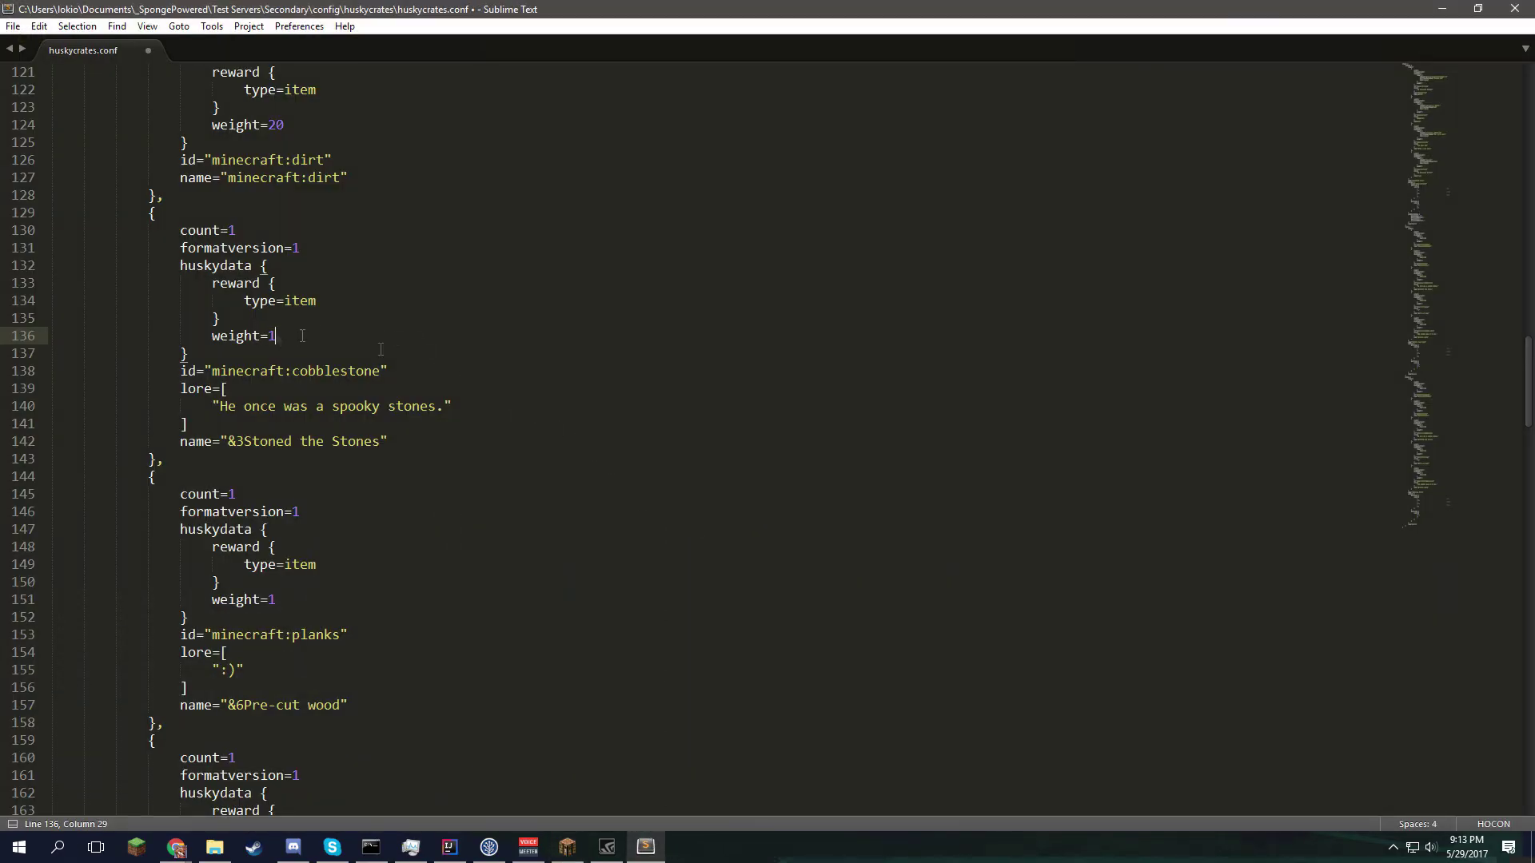
{"action": "key", "text": "ctrl+s"}
- Review the fancy crate's reward entries and its particle1 and particle2 color options
{"action": "scroll", "coordinate": [486, 397], "scroll_direction": "up", "scroll_amount": 13}
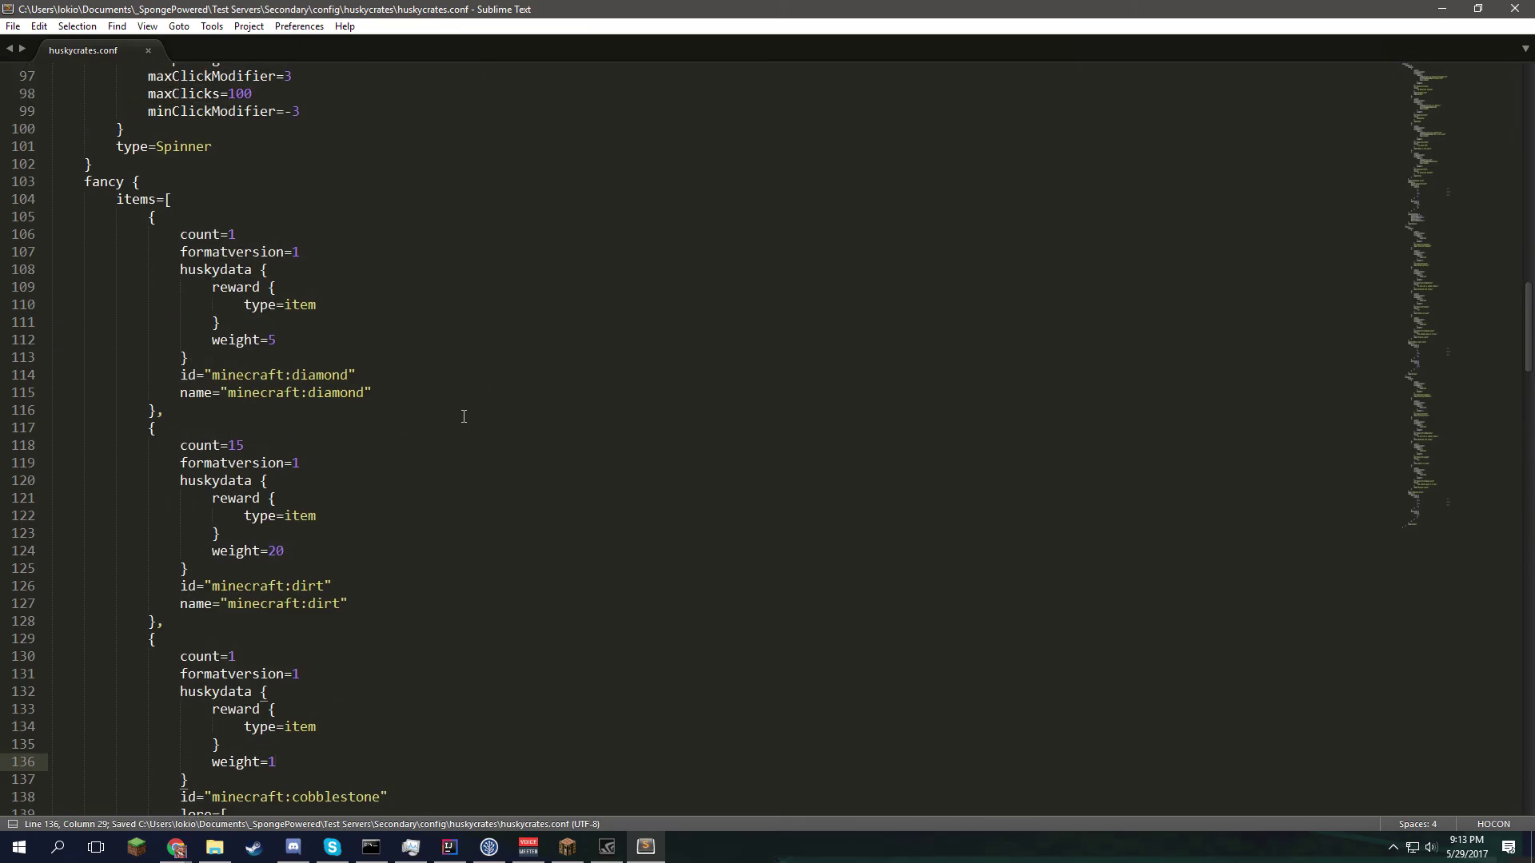
{"action": "scroll", "coordinate": [463, 416], "scroll_direction": "down", "scroll_amount": 20}
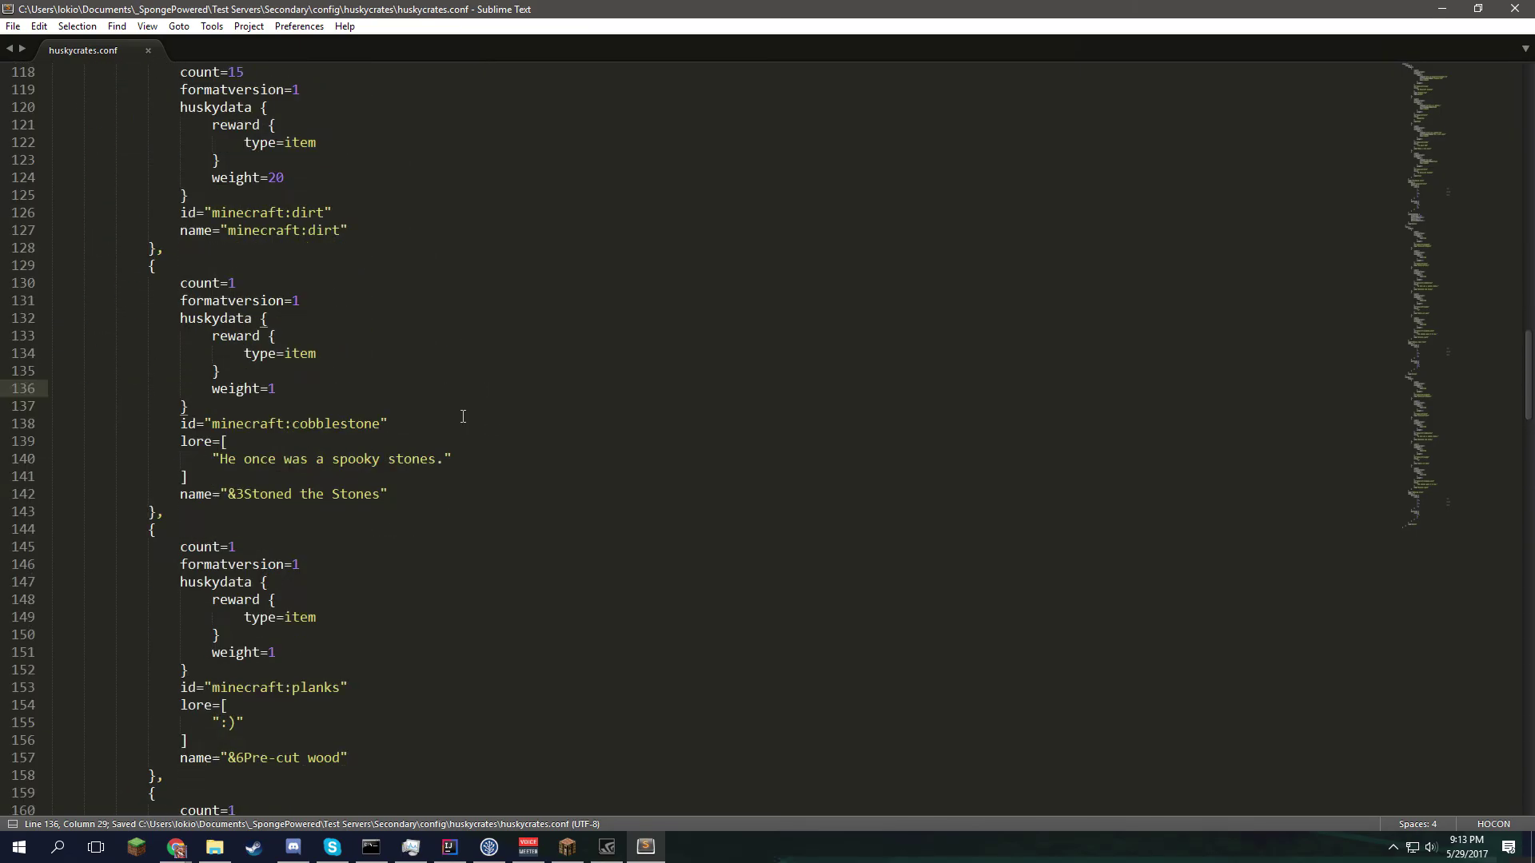
{"action": "scroll", "coordinate": [460, 416], "scroll_direction": "down", "scroll_amount": 4}
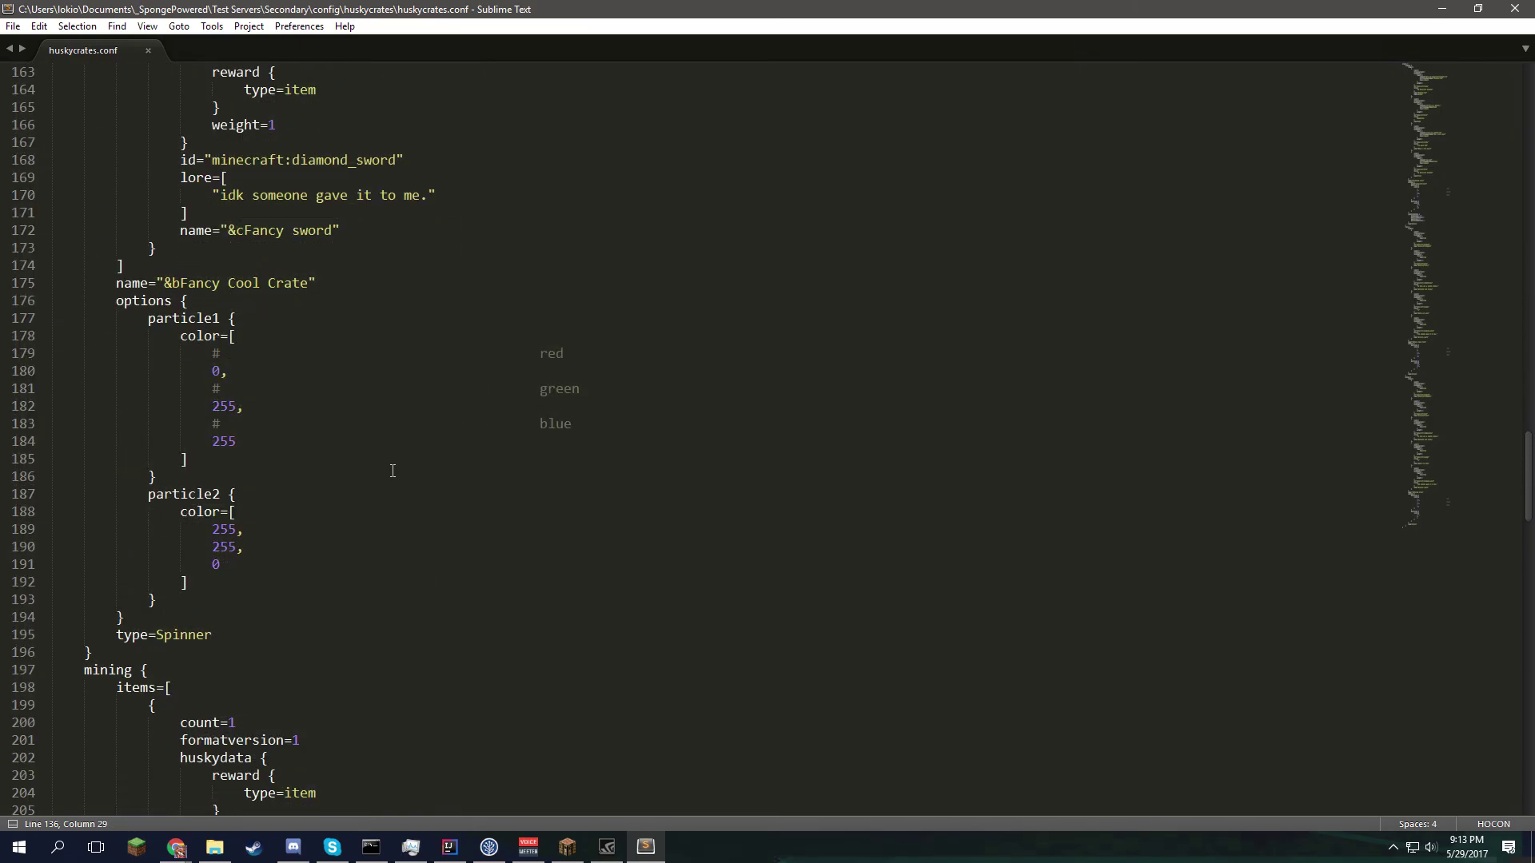
{"action": "left_click", "coordinate": [222, 388]}
{"action": "left_click_drag", "start_coordinate": [292, 568], "coordinate": [217, 473]}
{"action": "left_click", "coordinate": [325, 342]}
{"action": "scroll", "coordinate": [575, 404], "scroll_direction": "up", "scroll_amount": 11}
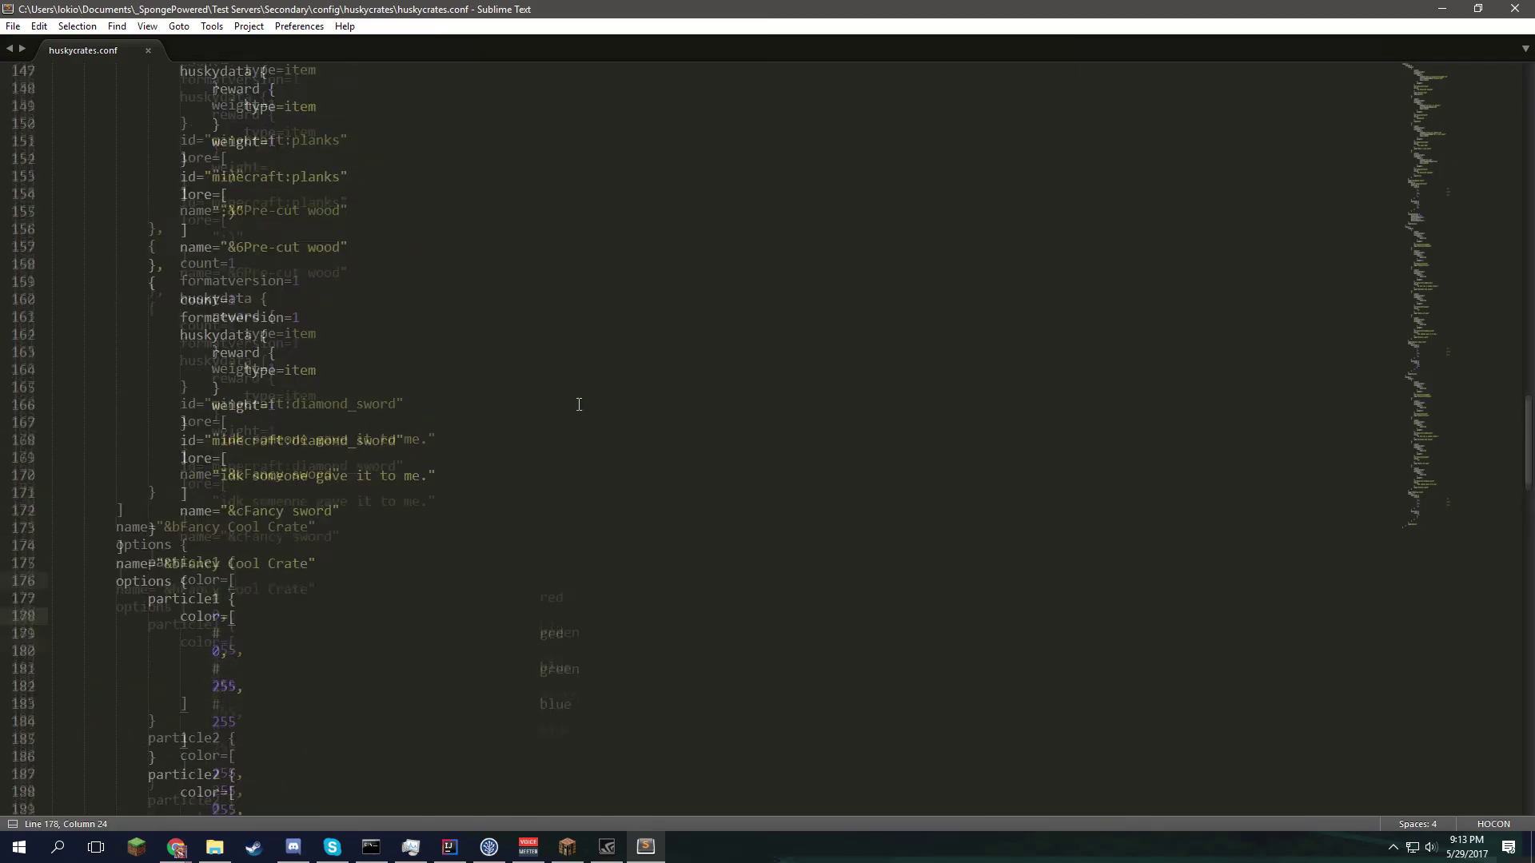
{"action": "scroll", "coordinate": [240, 490], "scroll_direction": "up", "scroll_amount": 5}
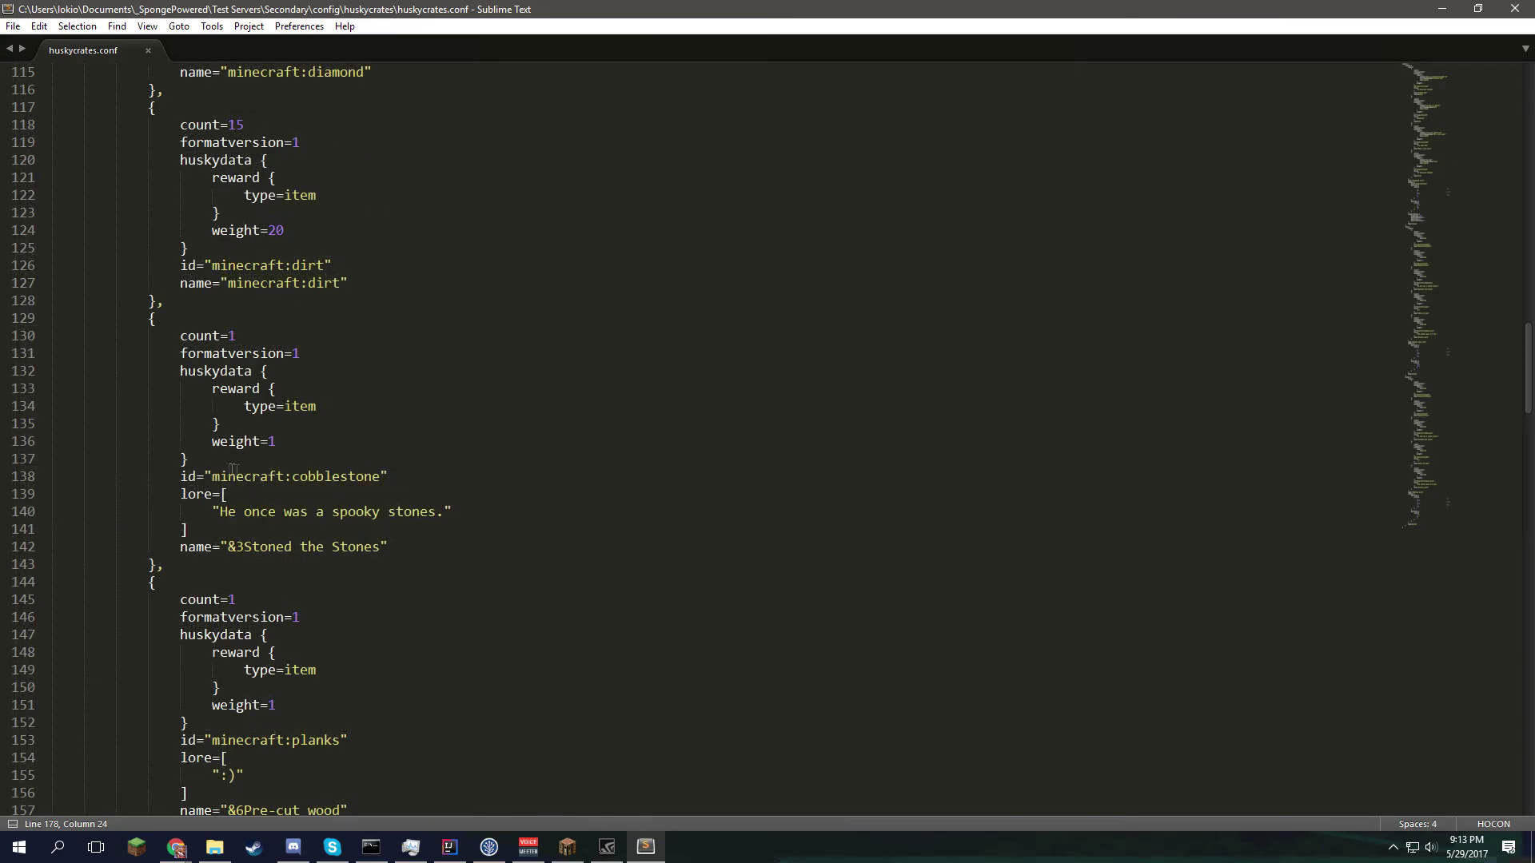
- Examine the id and lore entries of the minecraft:cobblestone reward, undoing the accidental move of the id text
{"action": "left_click_drag", "start_coordinate": [178, 473], "coordinate": [383, 475]}
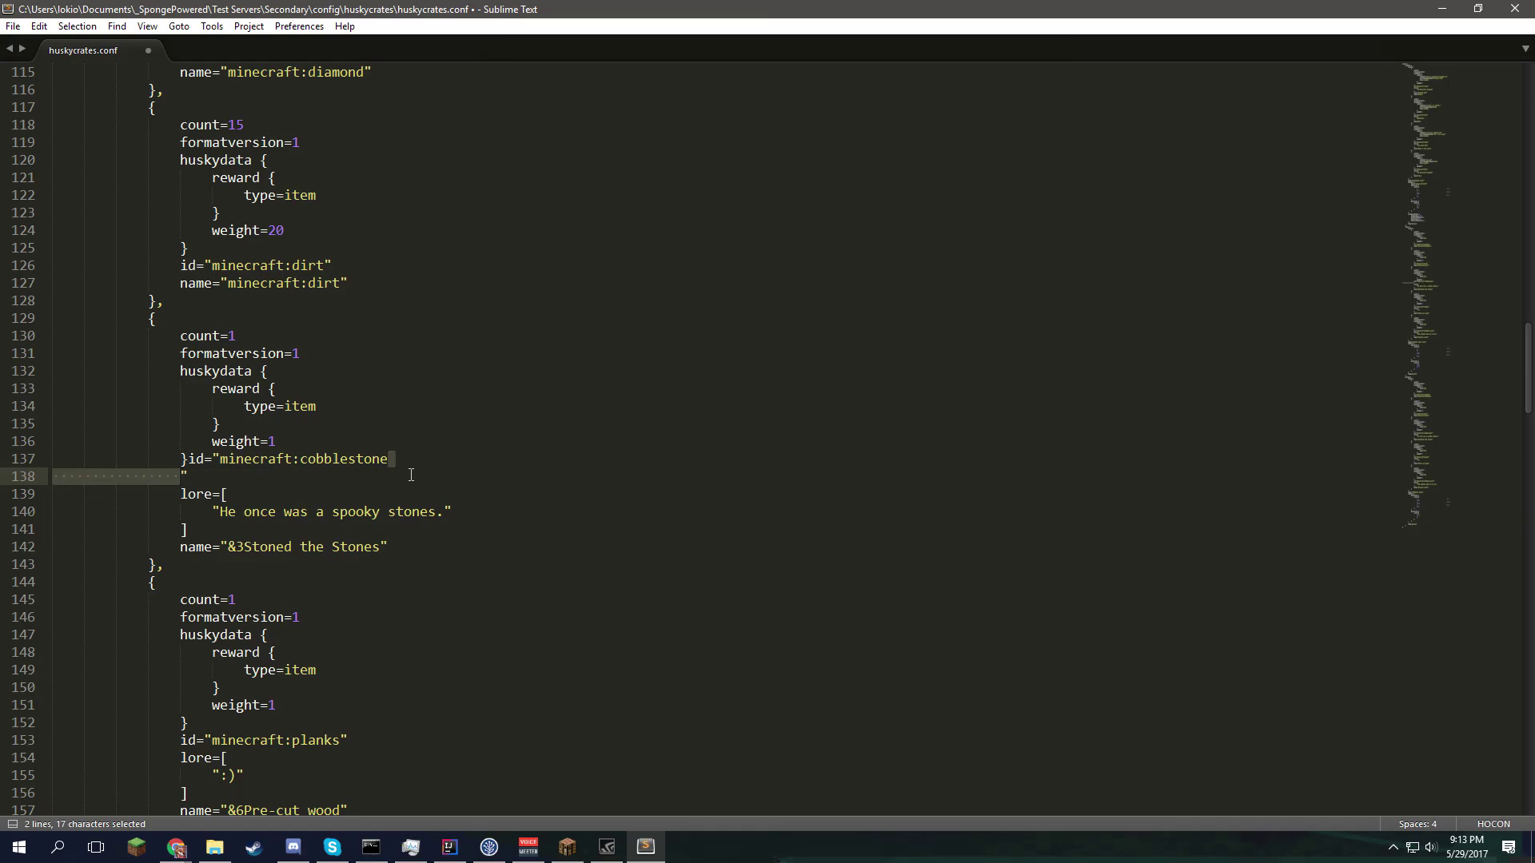
{"action": "key", "text": "ctrl+z"}
{"action": "left_click_drag", "start_coordinate": [387, 474], "coordinate": [202, 475]}
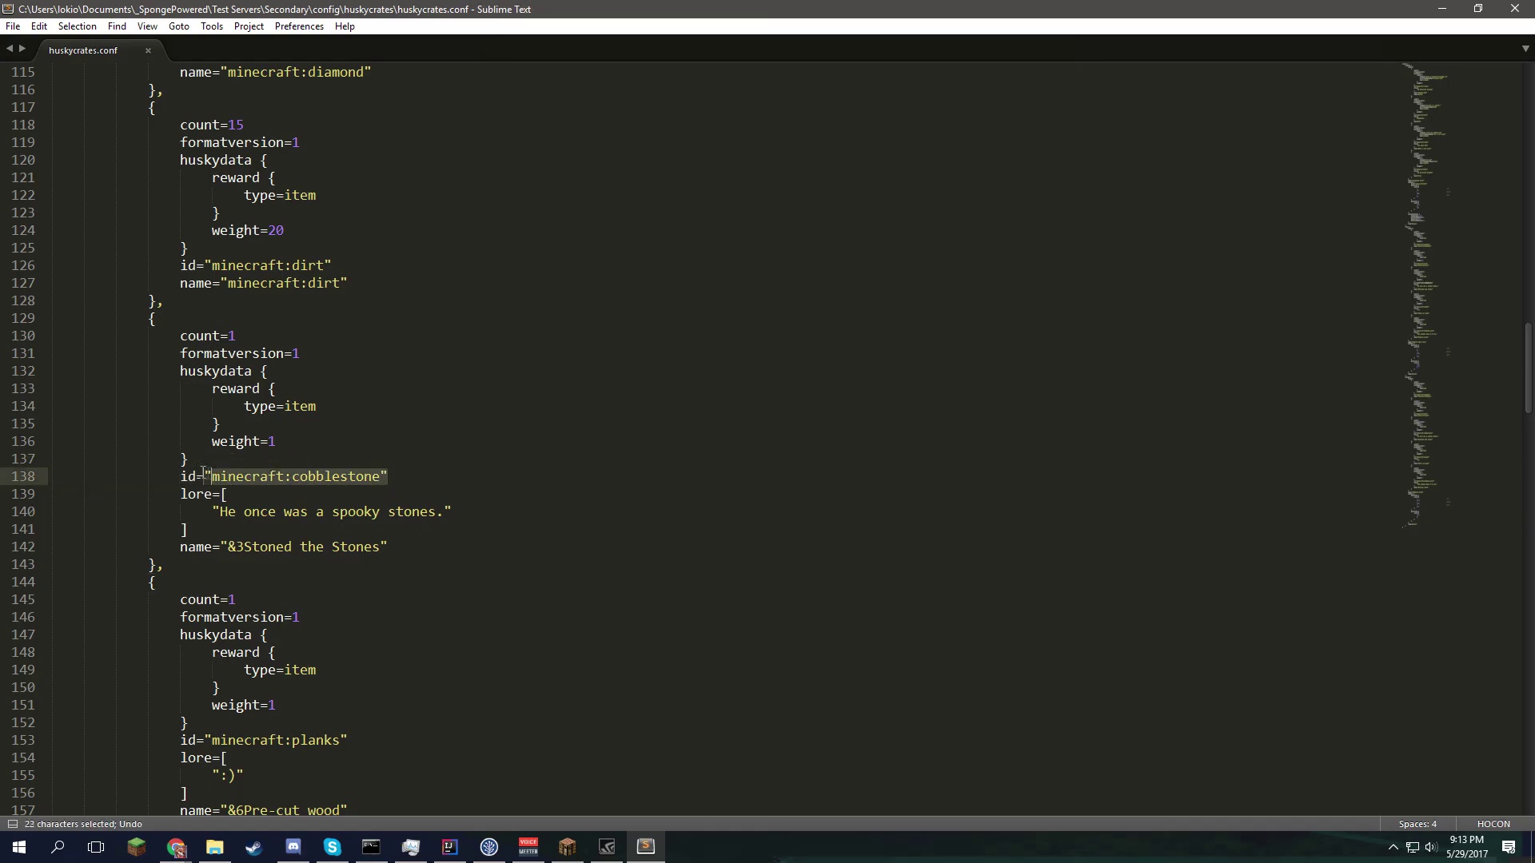
{"action": "left_click", "coordinate": [227, 460]}
{"action": "left_click_drag", "start_coordinate": [235, 536], "coordinate": [187, 498]}
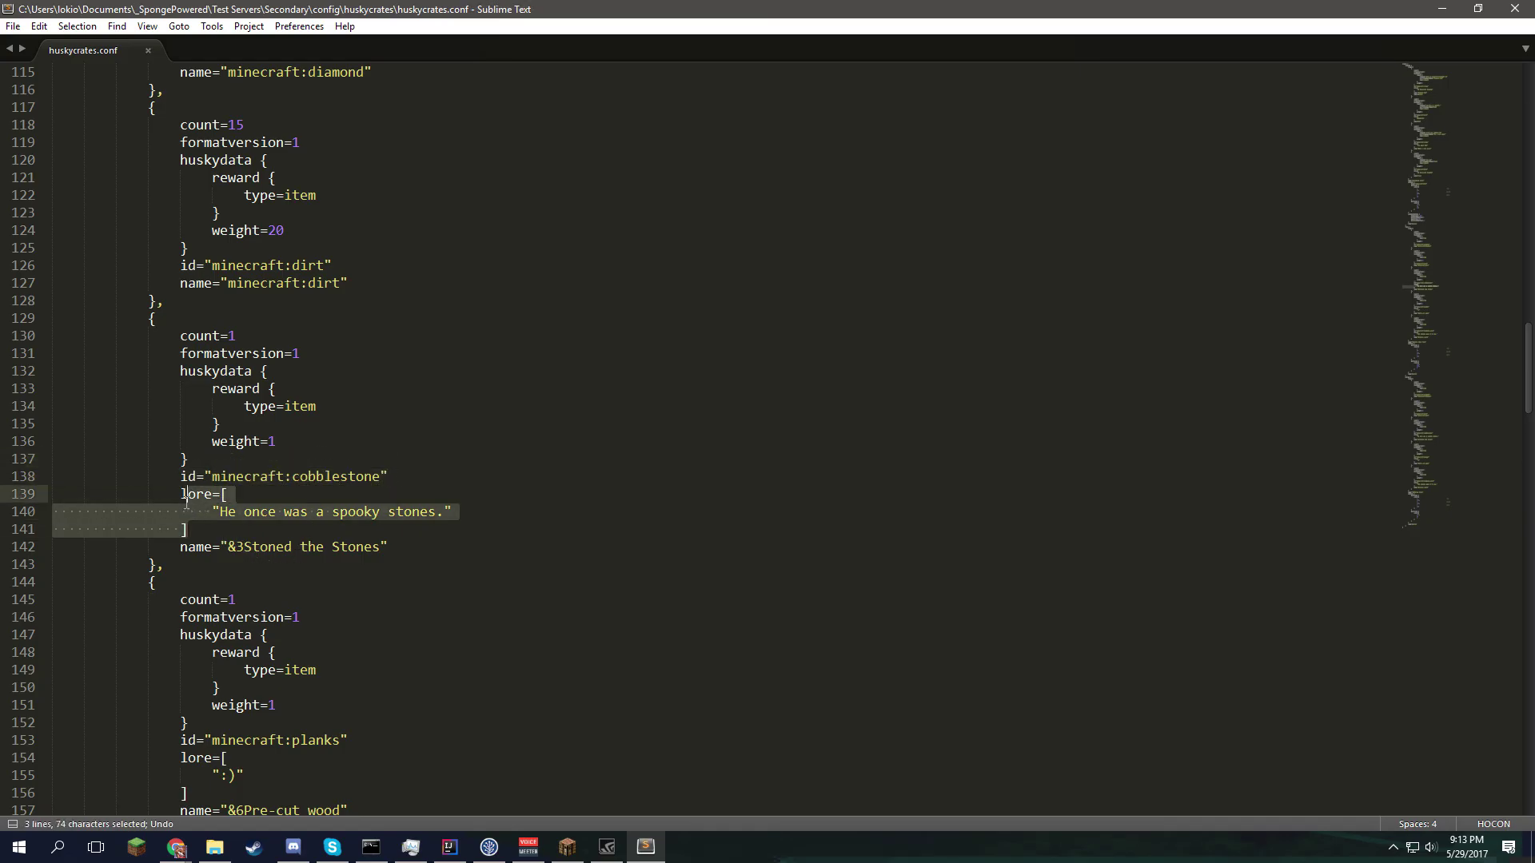
{"action": "left_click", "coordinate": [214, 494]}
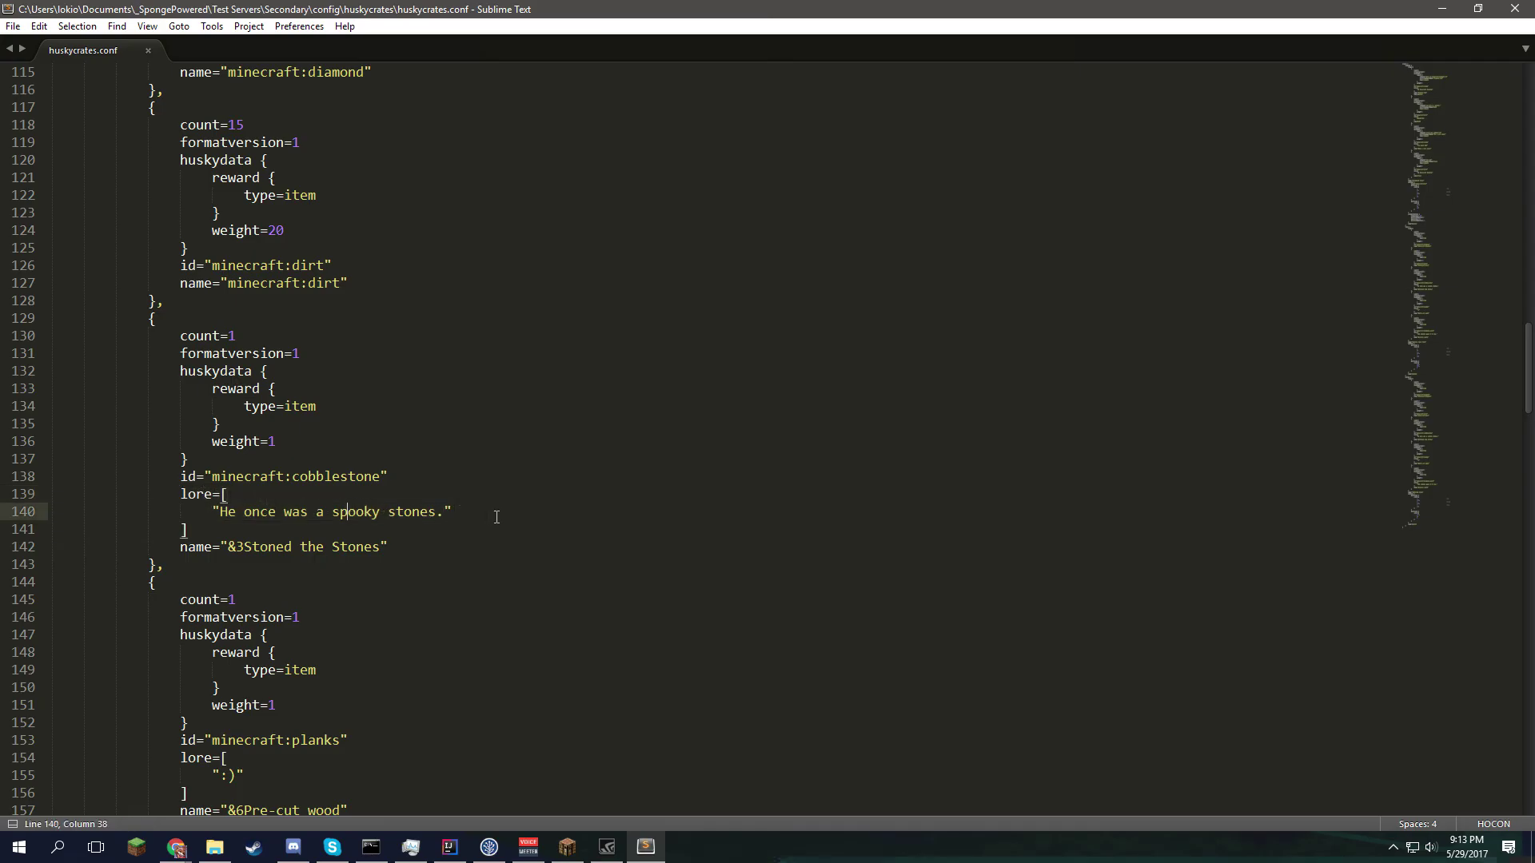
- Examine the cobblestone reward's lore line "He once was a spooky stones." and its name "&3Stoned the Stones"
{"action": "left_click_drag", "start_coordinate": [496, 514], "coordinate": [208, 510]}
{"action": "left_click", "coordinate": [301, 516]}
{"action": "left_click_drag", "start_coordinate": [460, 514], "coordinate": [230, 514]}
{"action": "left_click", "coordinate": [259, 514]}
{"action": "left_click_drag", "start_coordinate": [460, 519], "coordinate": [192, 518]}
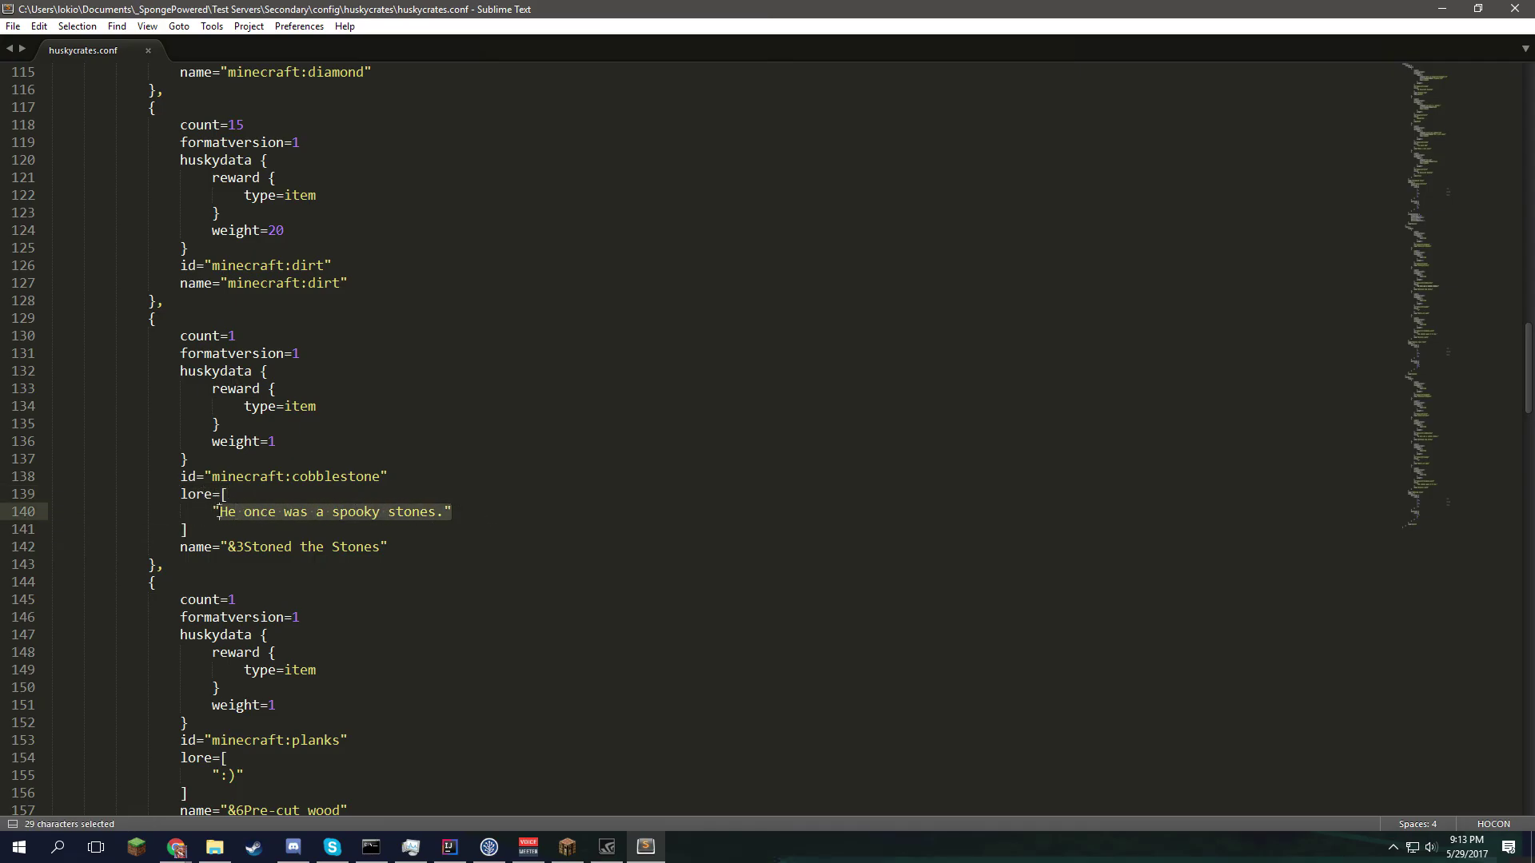
{"action": "left_click", "coordinate": [219, 514]}
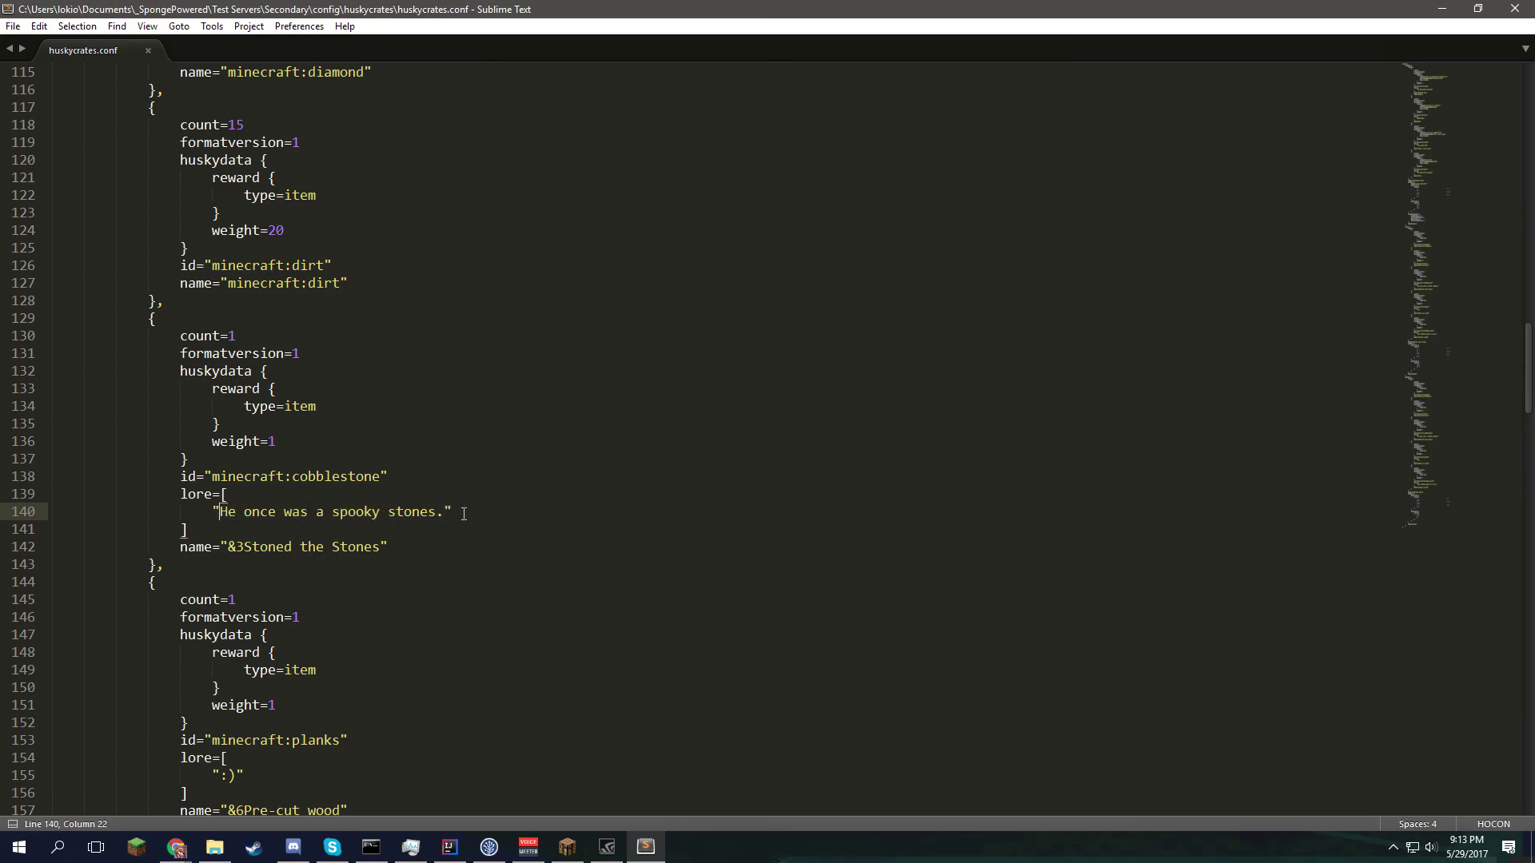
{"action": "left_click_drag", "start_coordinate": [412, 553], "coordinate": [179, 551]}
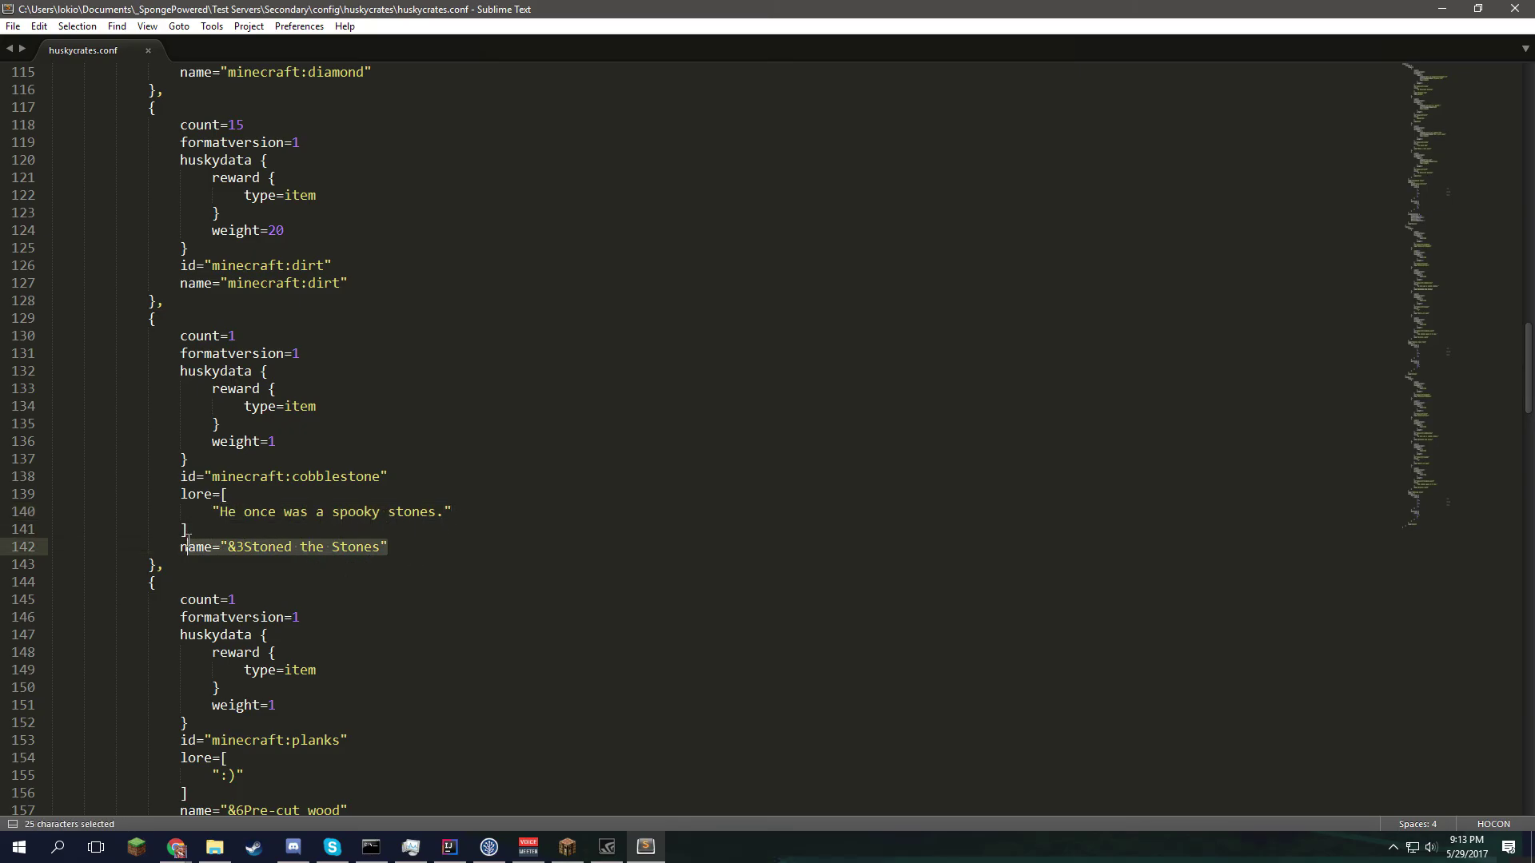
{"action": "left_click", "coordinate": [387, 512]}
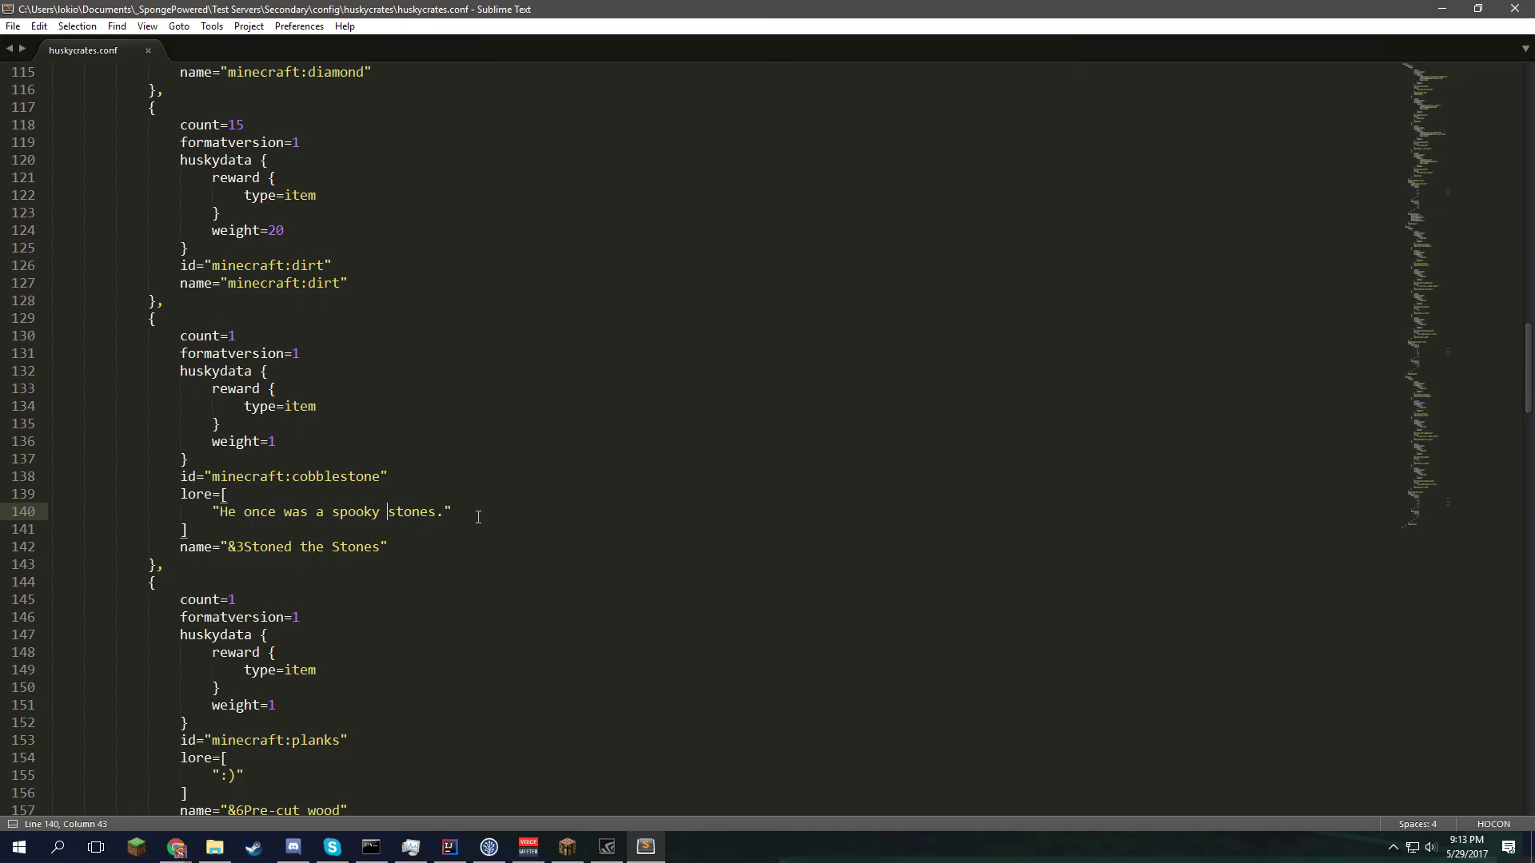
- Comment out the name line of the minecraft:dirt reward with # and save the config
{"action": "scroll", "coordinate": [373, 387], "scroll_direction": "up", "scroll_amount": 2}
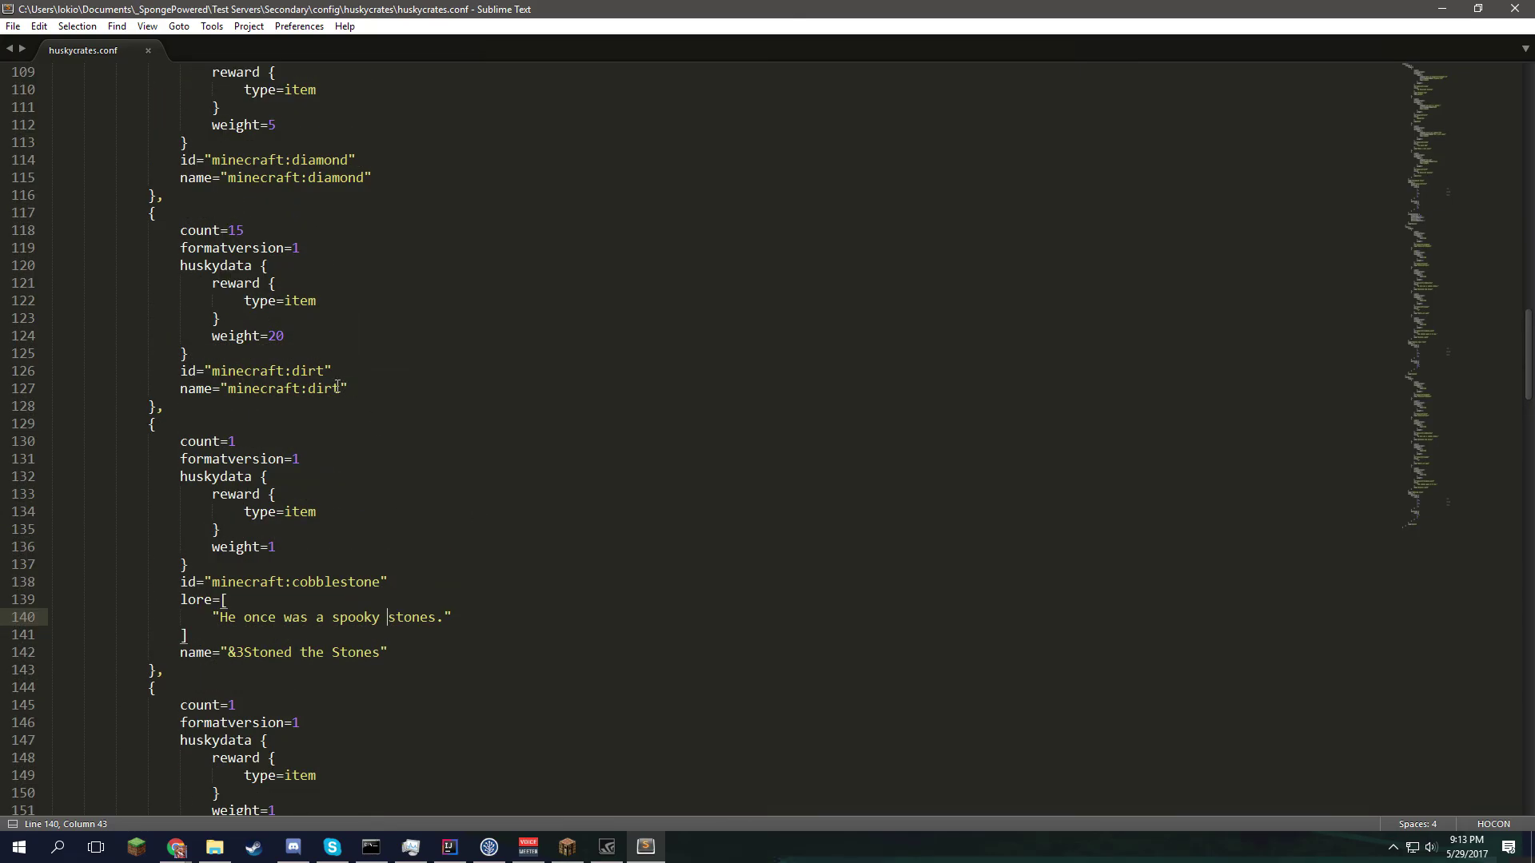
{"action": "left_click_drag", "start_coordinate": [336, 388], "coordinate": [219, 397]}
{"action": "left_click", "coordinate": [329, 407]}
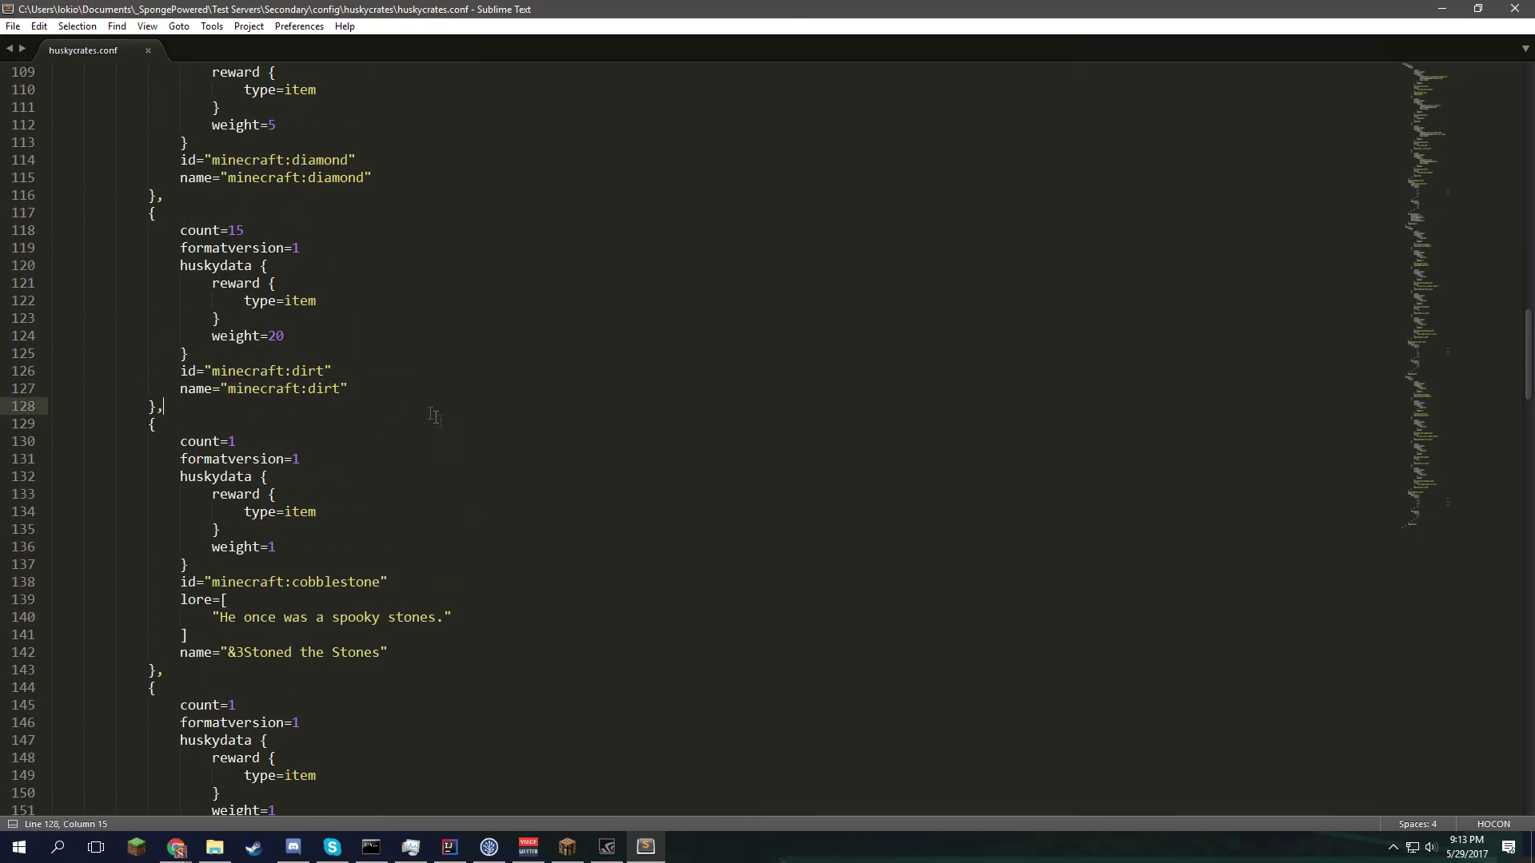
{"action": "left_click", "coordinate": [352, 389]}
{"action": "left_click", "coordinate": [292, 372]}
{"action": "left_click", "coordinate": [339, 402]}
{"action": "left_click", "coordinate": [347, 387]}
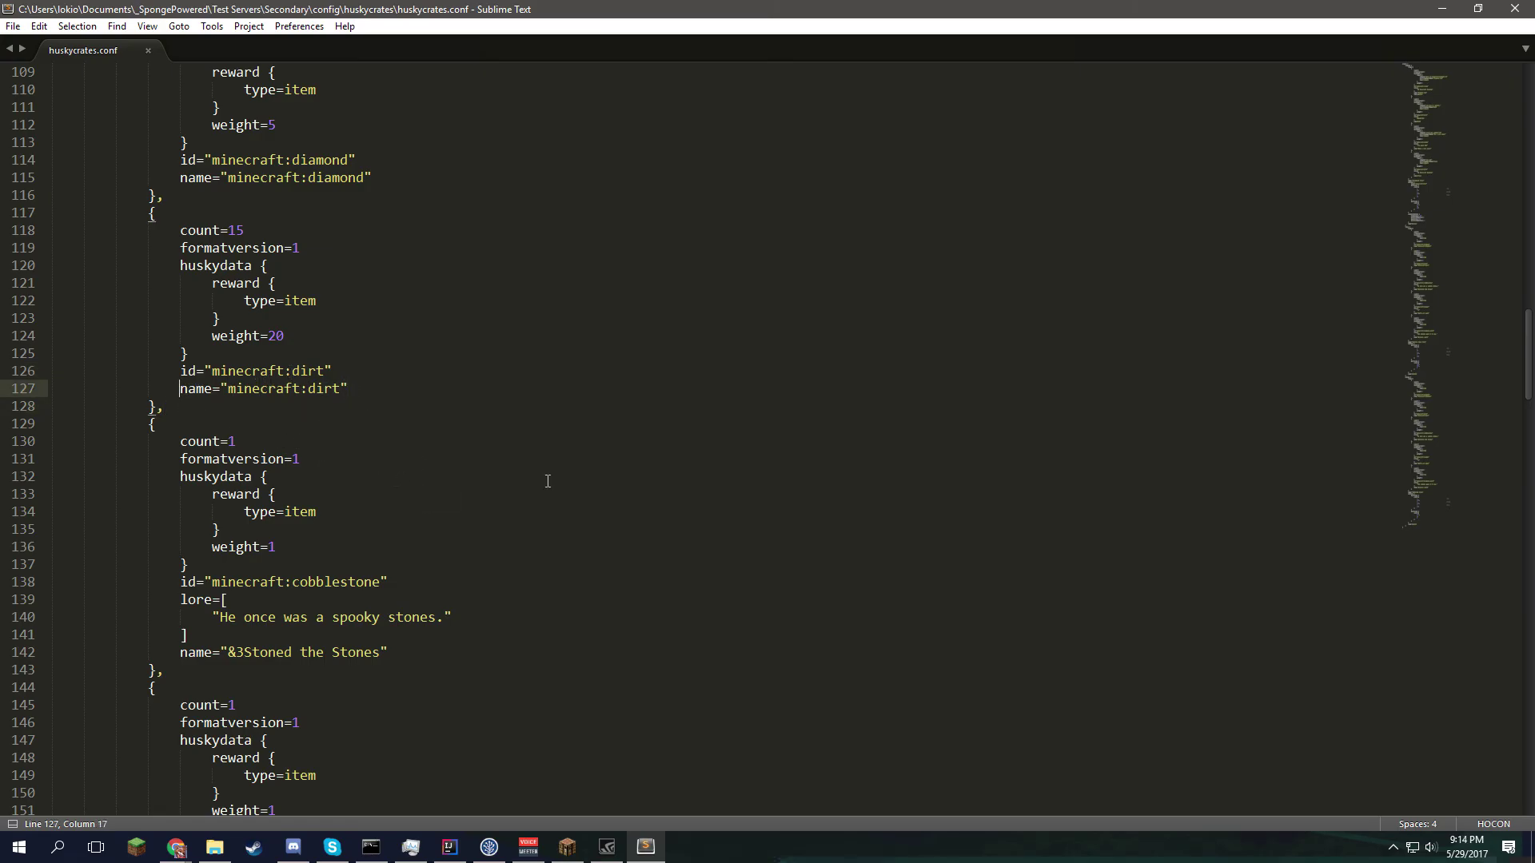
{"action": "type", "text": "#"}
{"action": "key", "text": "ctrl+s"}
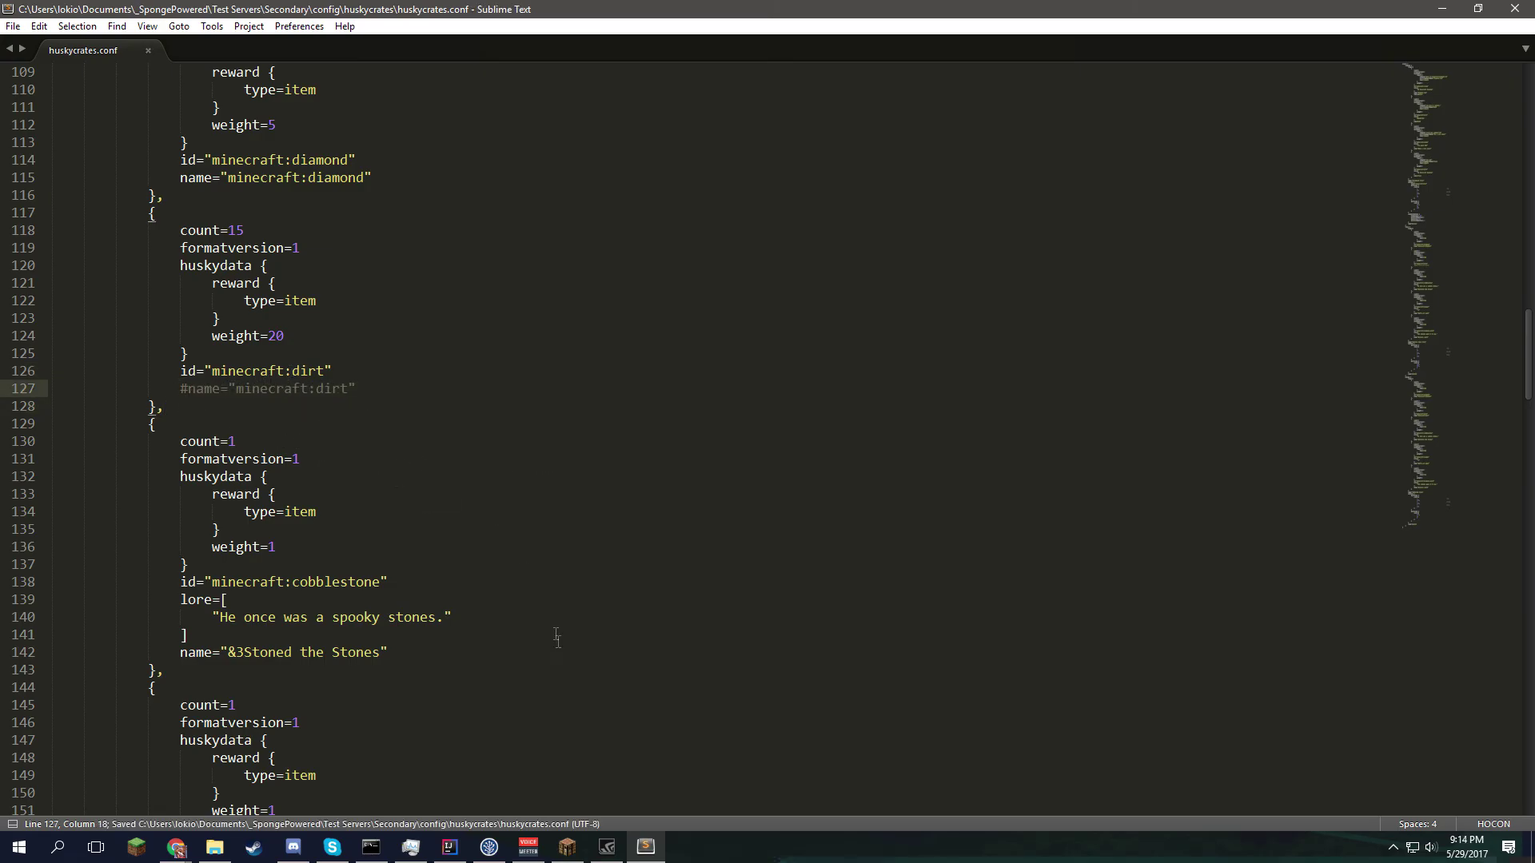
- Switch to Minecraft, run /sponge plugins reload and check the Fancy Cool Crate
{"action": "key", "text": "alt+Tab"}
{"action": "key", "text": "Escape"}
{"action": "key", "text": "t"}
{"action": "key", "text": "Up"}
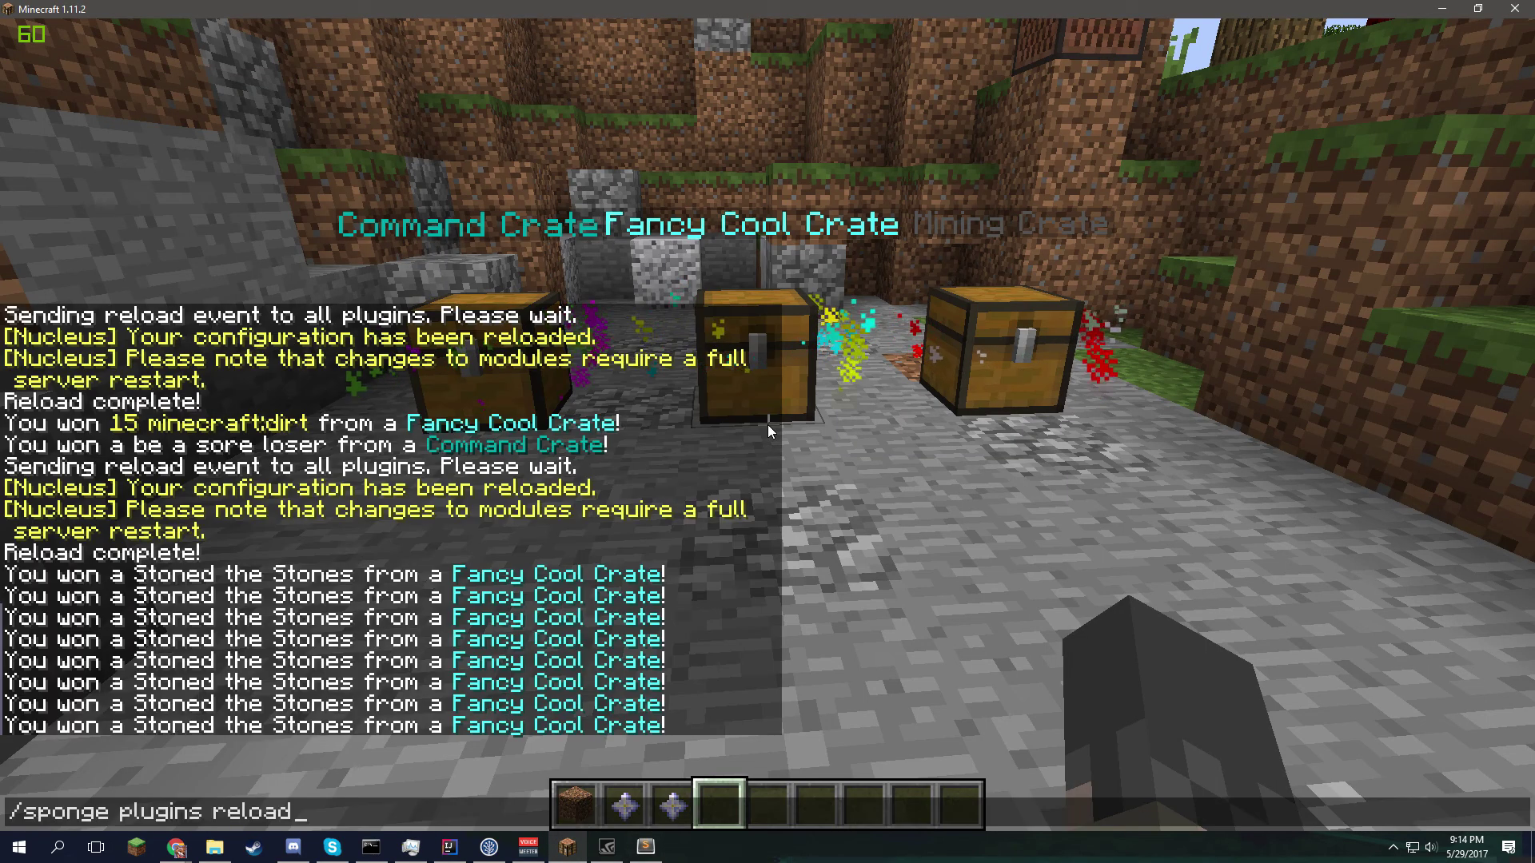
{"action": "key", "text": "Return"}
{"action": "key", "text": "w"}
{"action": "scroll", "coordinate": [768, 424], "scroll_direction": "up", "scroll_amount": 2}
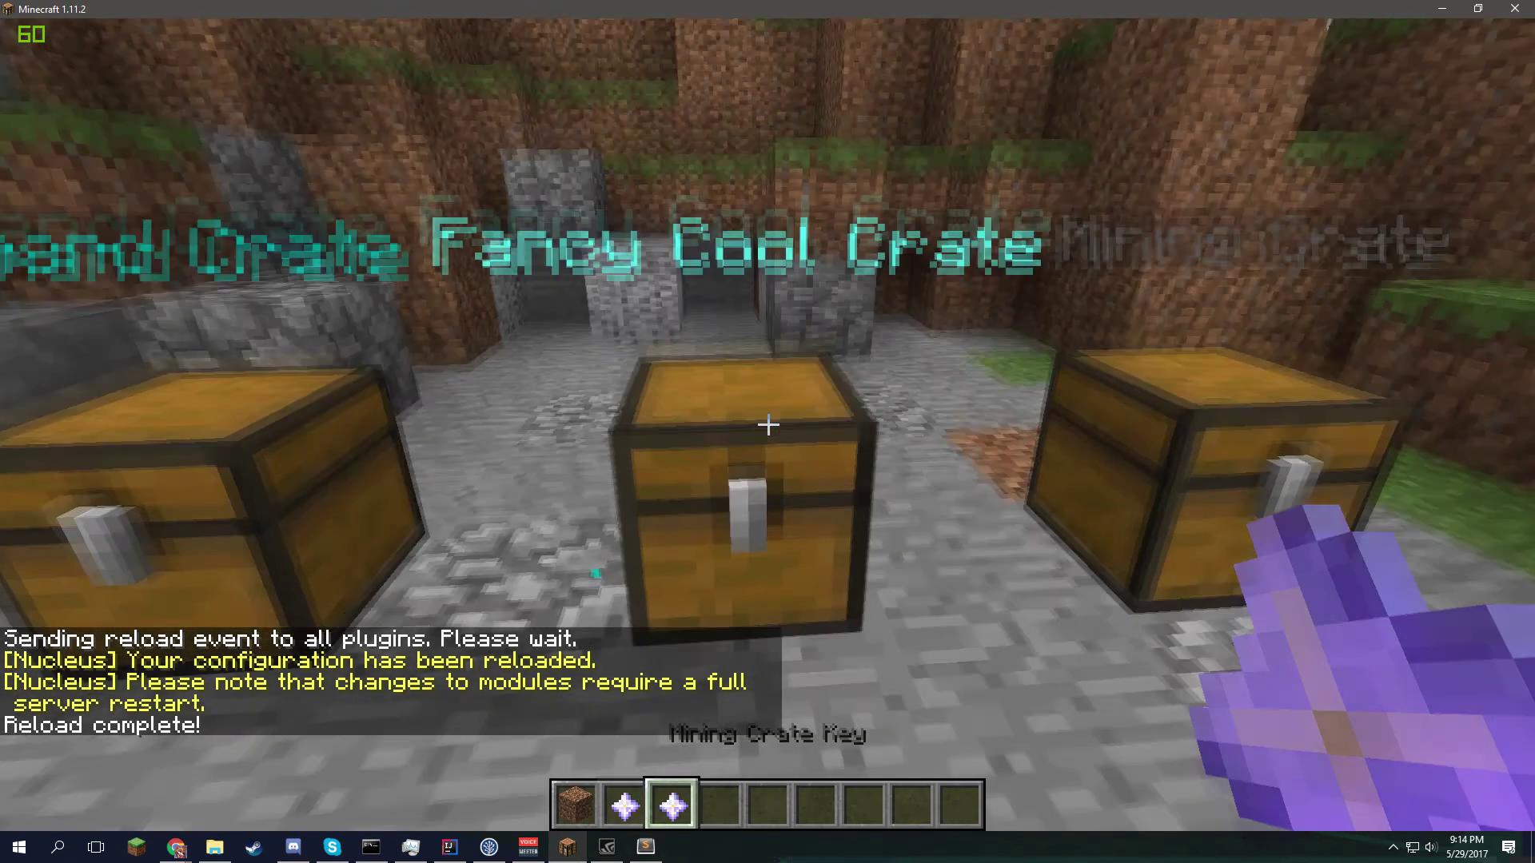
{"action": "key", "text": "s"}
- Uncomment the minecraft:dirt reward's name line in Sublime Text, save the config, and reload the plugins in Minecraft with /sponge plugins reload
{"action": "key", "text": "Escape"}
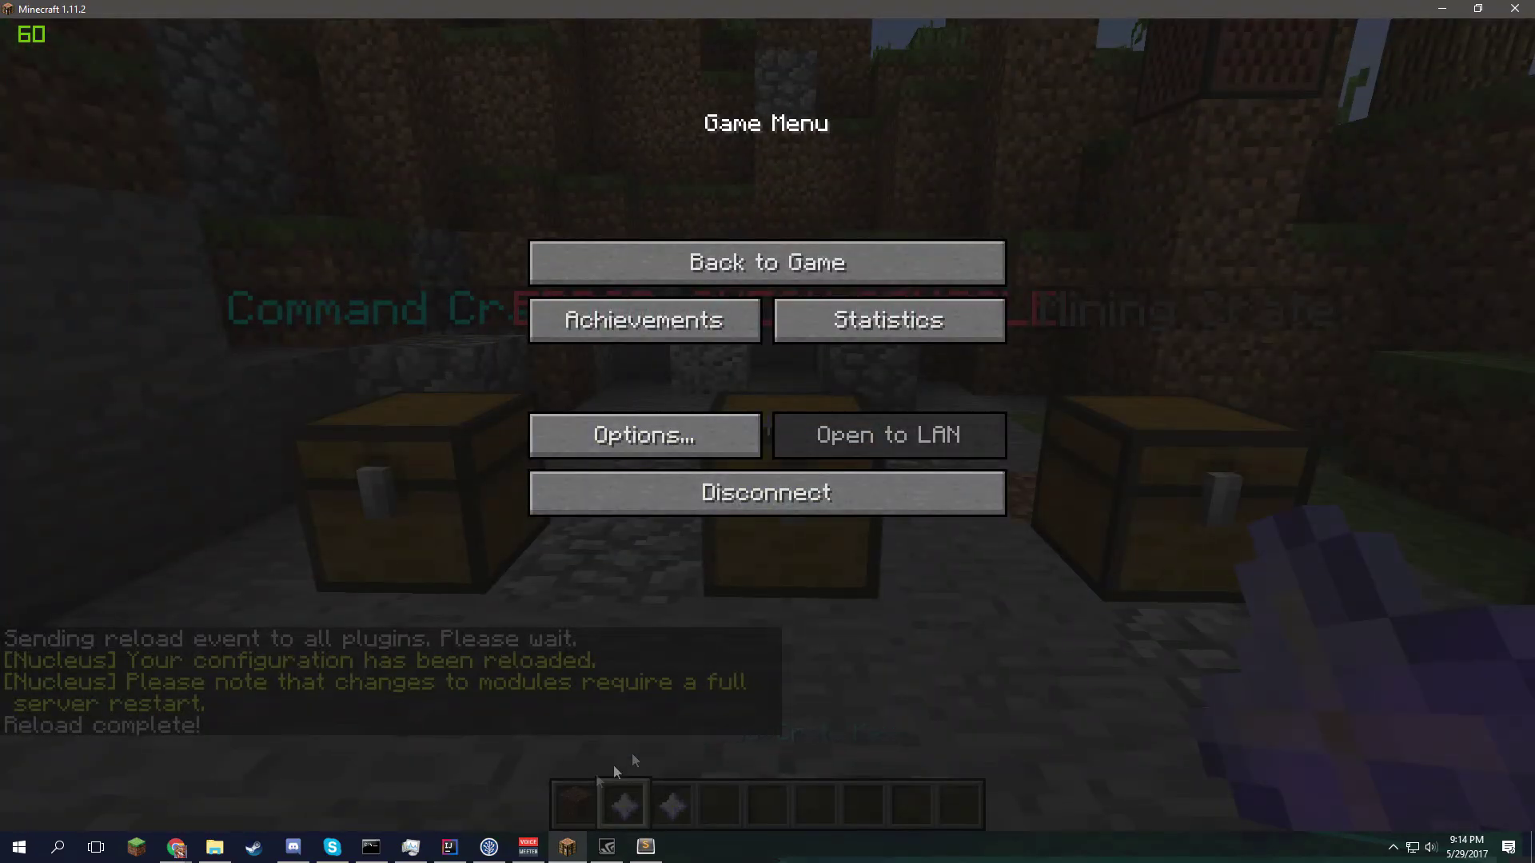
{"action": "left_click", "coordinate": [646, 847]}
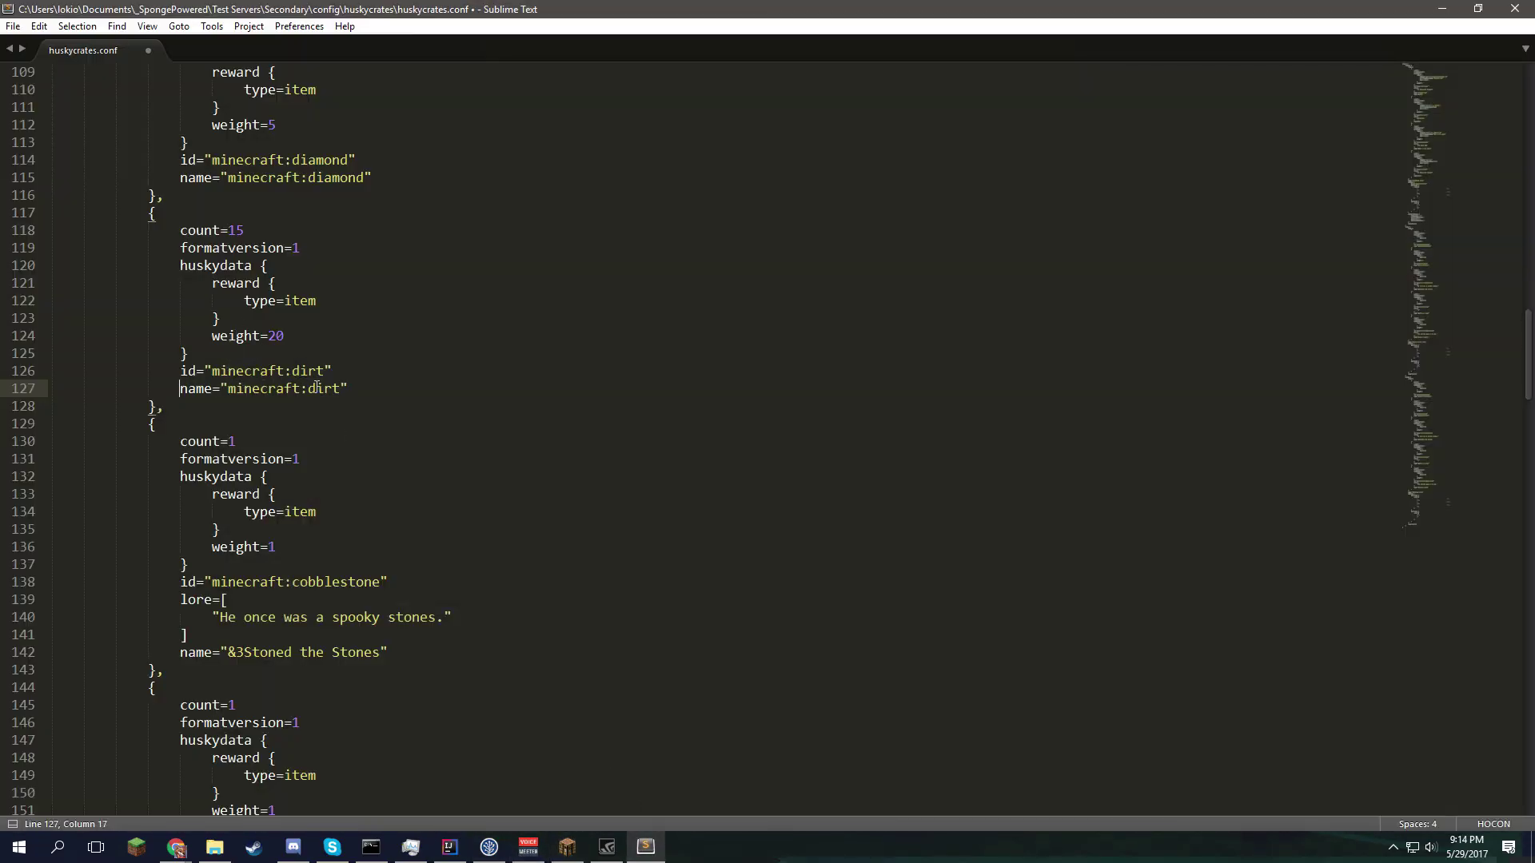
{"action": "left_click", "coordinate": [570, 853]}
{"action": "key", "text": "Escape"}
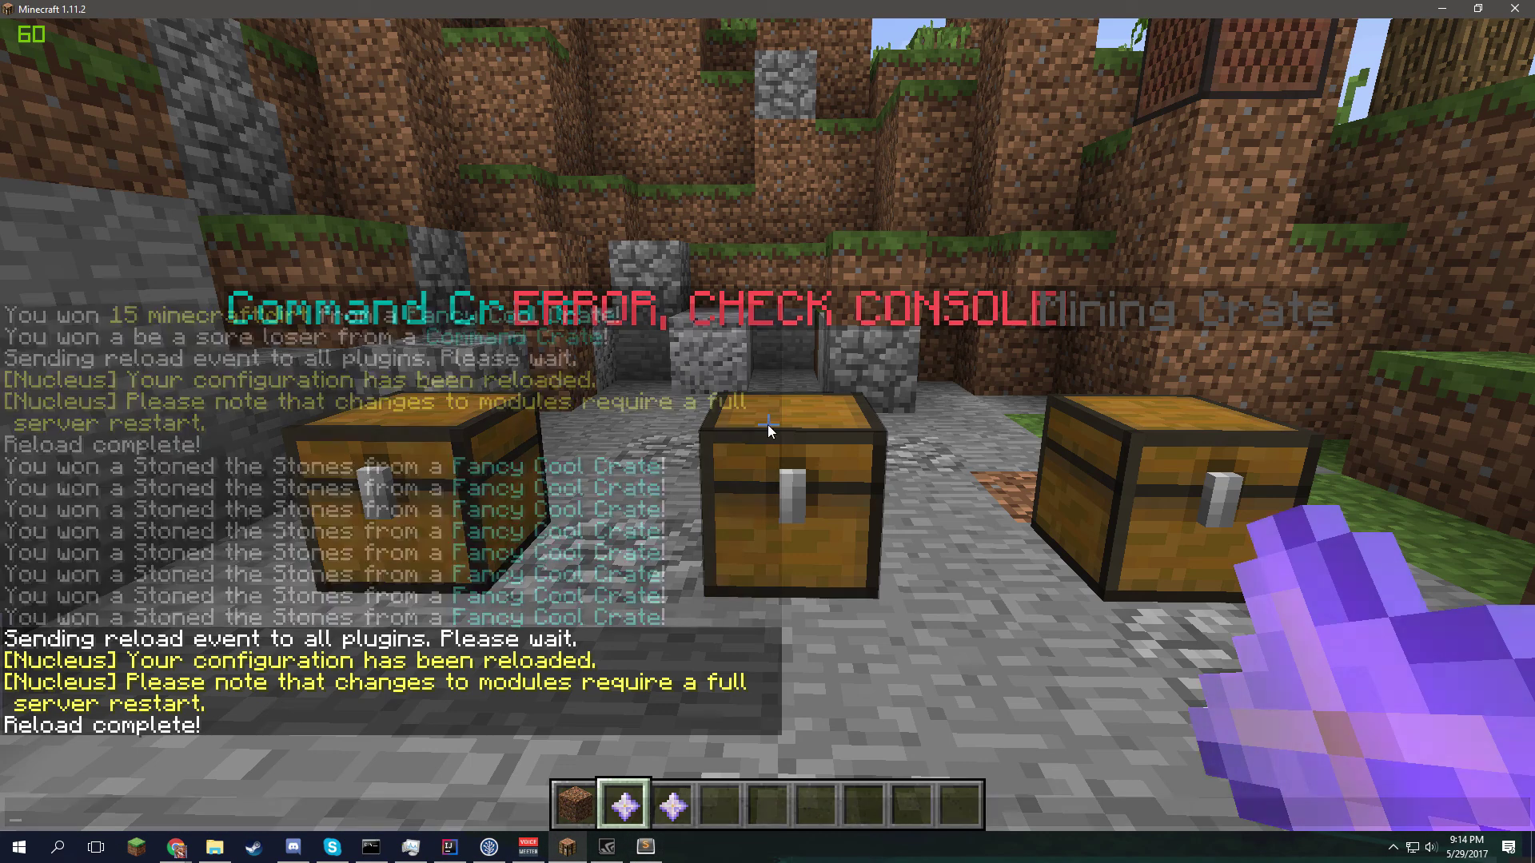
{"action": "key", "text": "t"}
{"action": "key", "text": "Up"}
{"action": "key", "text": "Return"}
- Walk around the Command, Fancy Cool and Mining crates to view their particle effects
{"action": "key", "text": "w"}
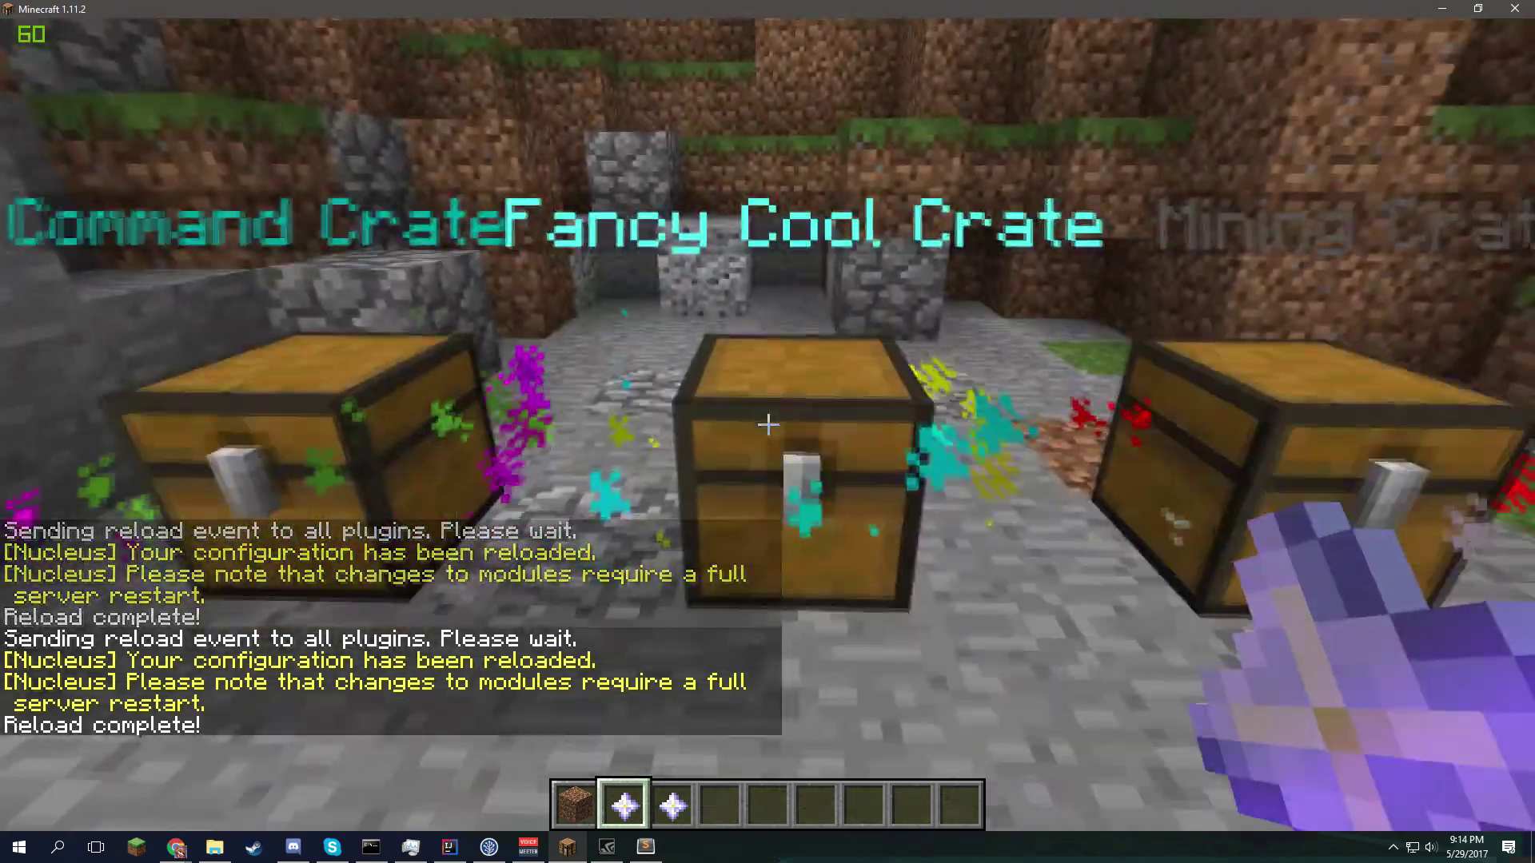
{"action": "key", "text": "space"}
{"action": "key", "text": "s"}
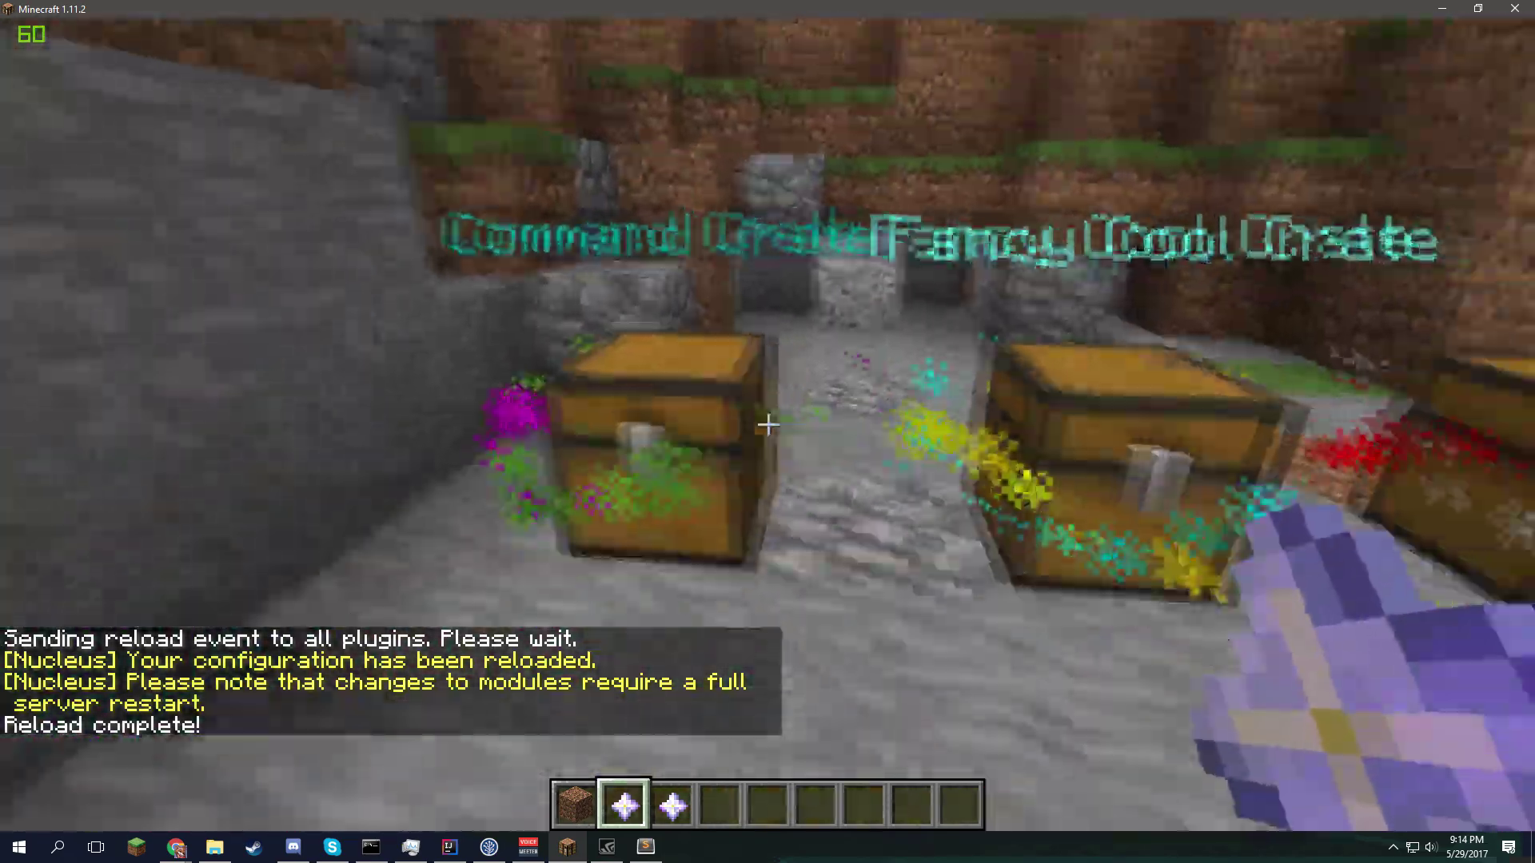
{"action": "scroll", "coordinate": [767, 424], "scroll_direction": "down", "scroll_amount": 3}
{"action": "key", "text": "s"}
{"action": "key", "text": "w"}
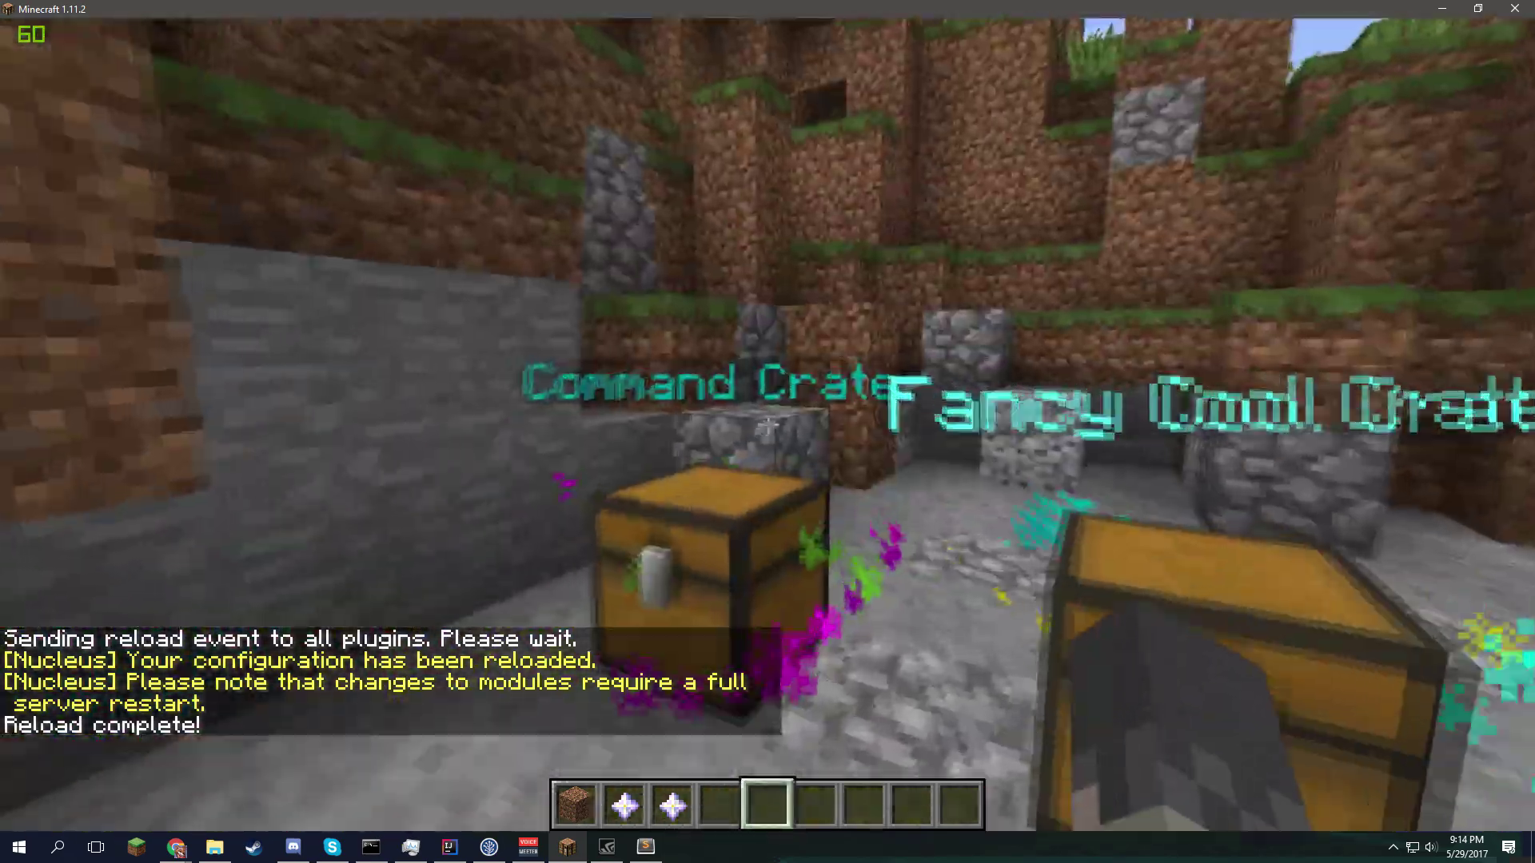
{"action": "key", "text": "d"}
{"action": "key", "text": "a"}
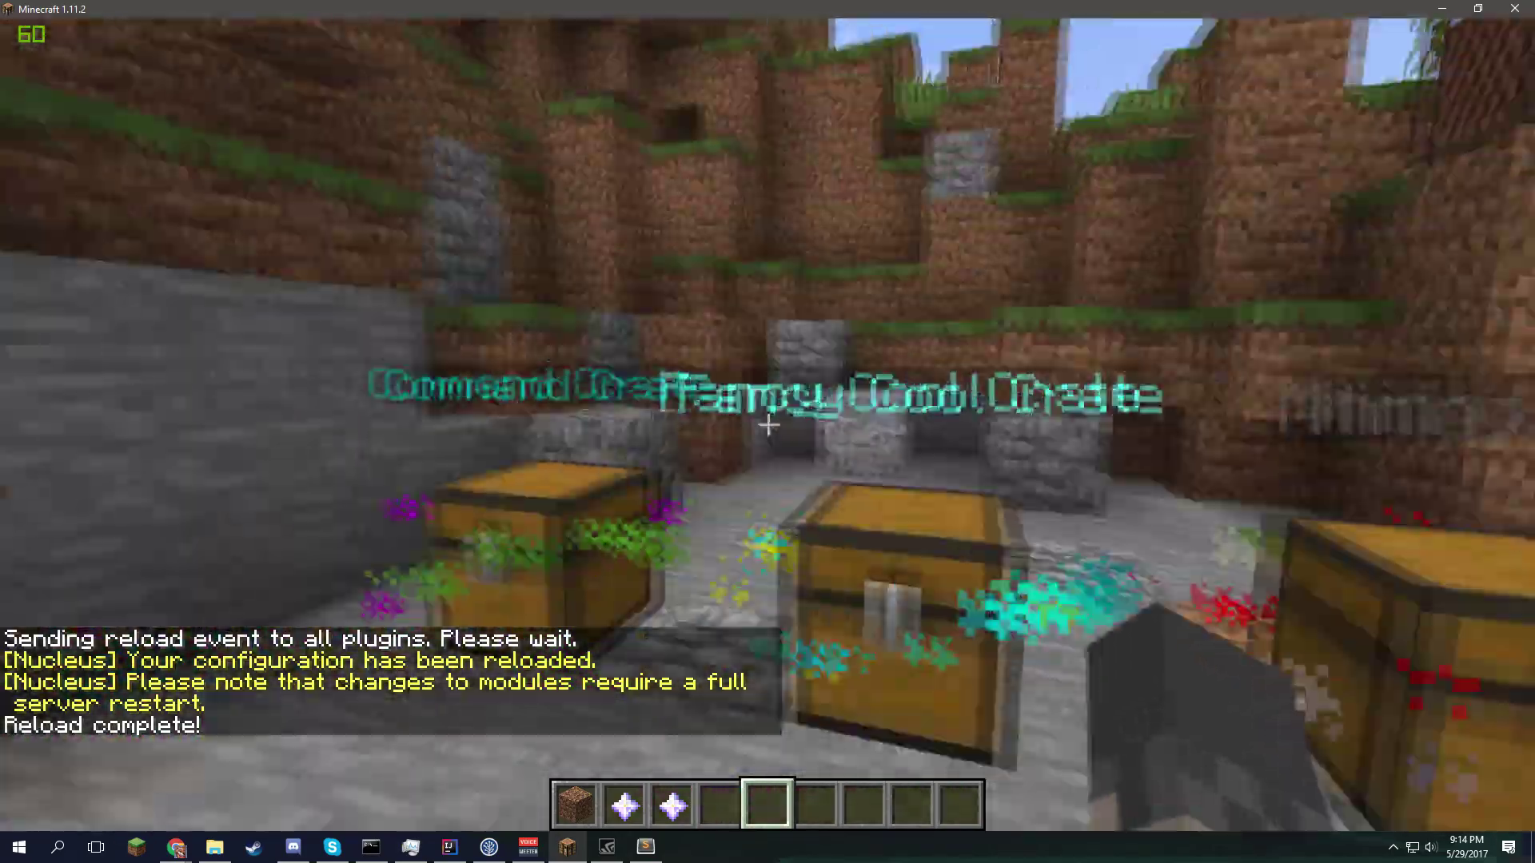
{"action": "key", "text": "d"}
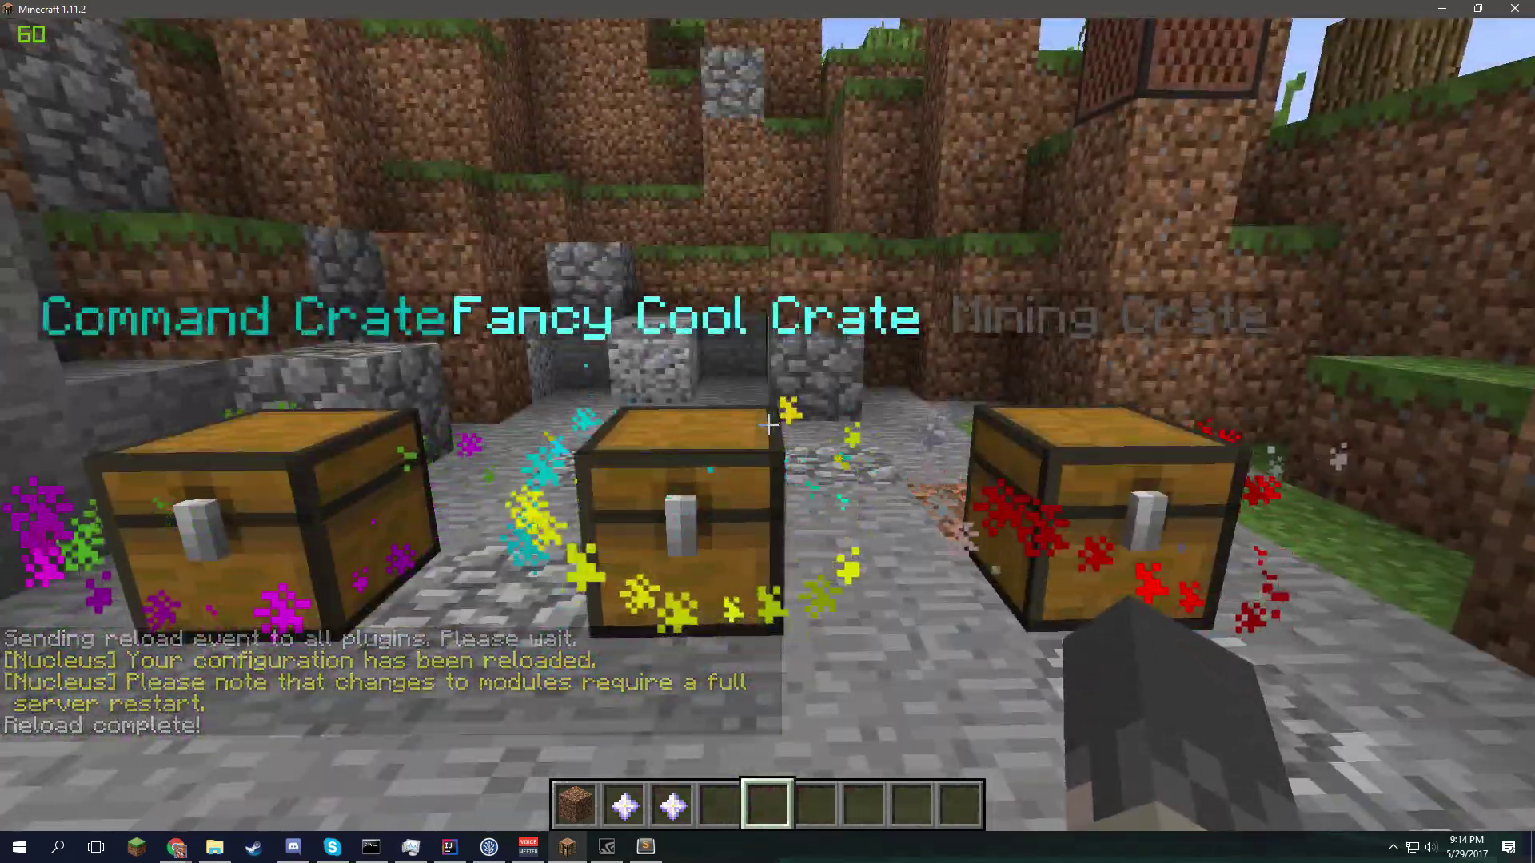
{"action": "key", "text": "w"}
{"action": "key", "text": "space"}
{"action": "key", "text": "w"}
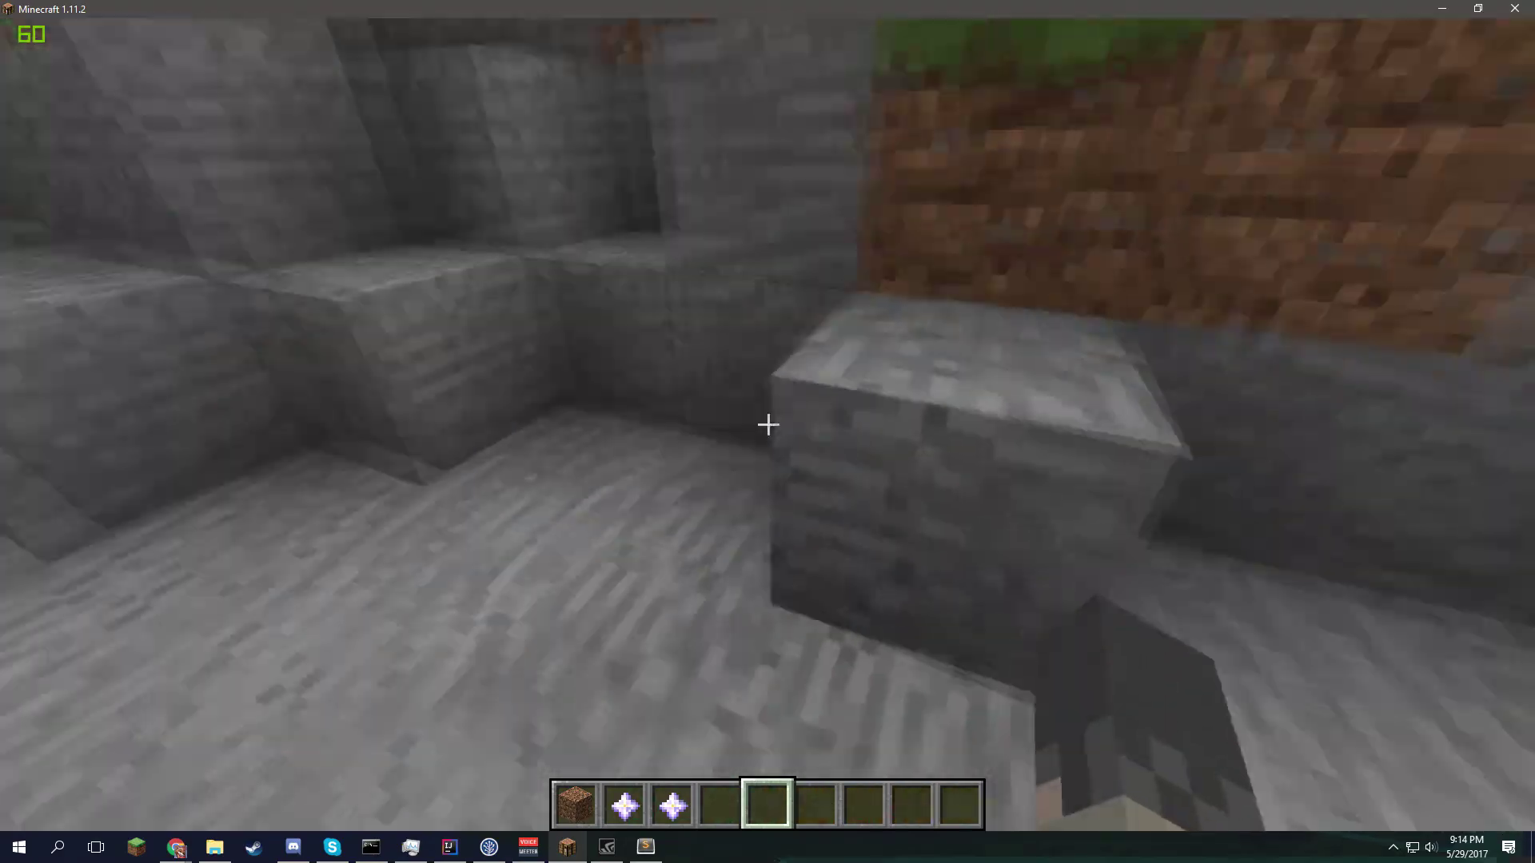
{"action": "left_click", "coordinate": [767, 425]}
{"action": "key", "text": "s"}
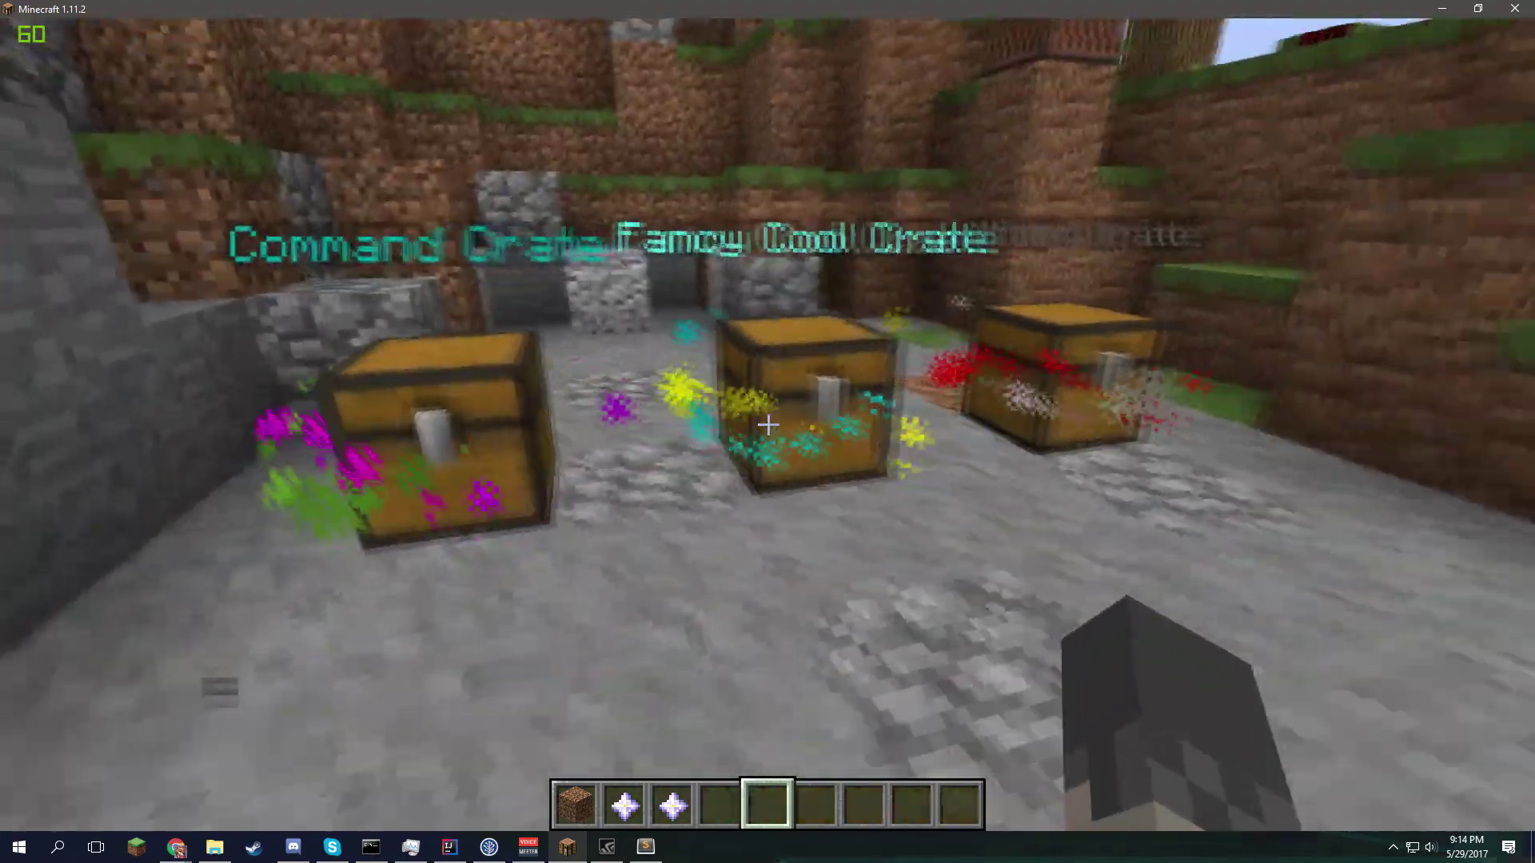
{"action": "key", "text": "w"}
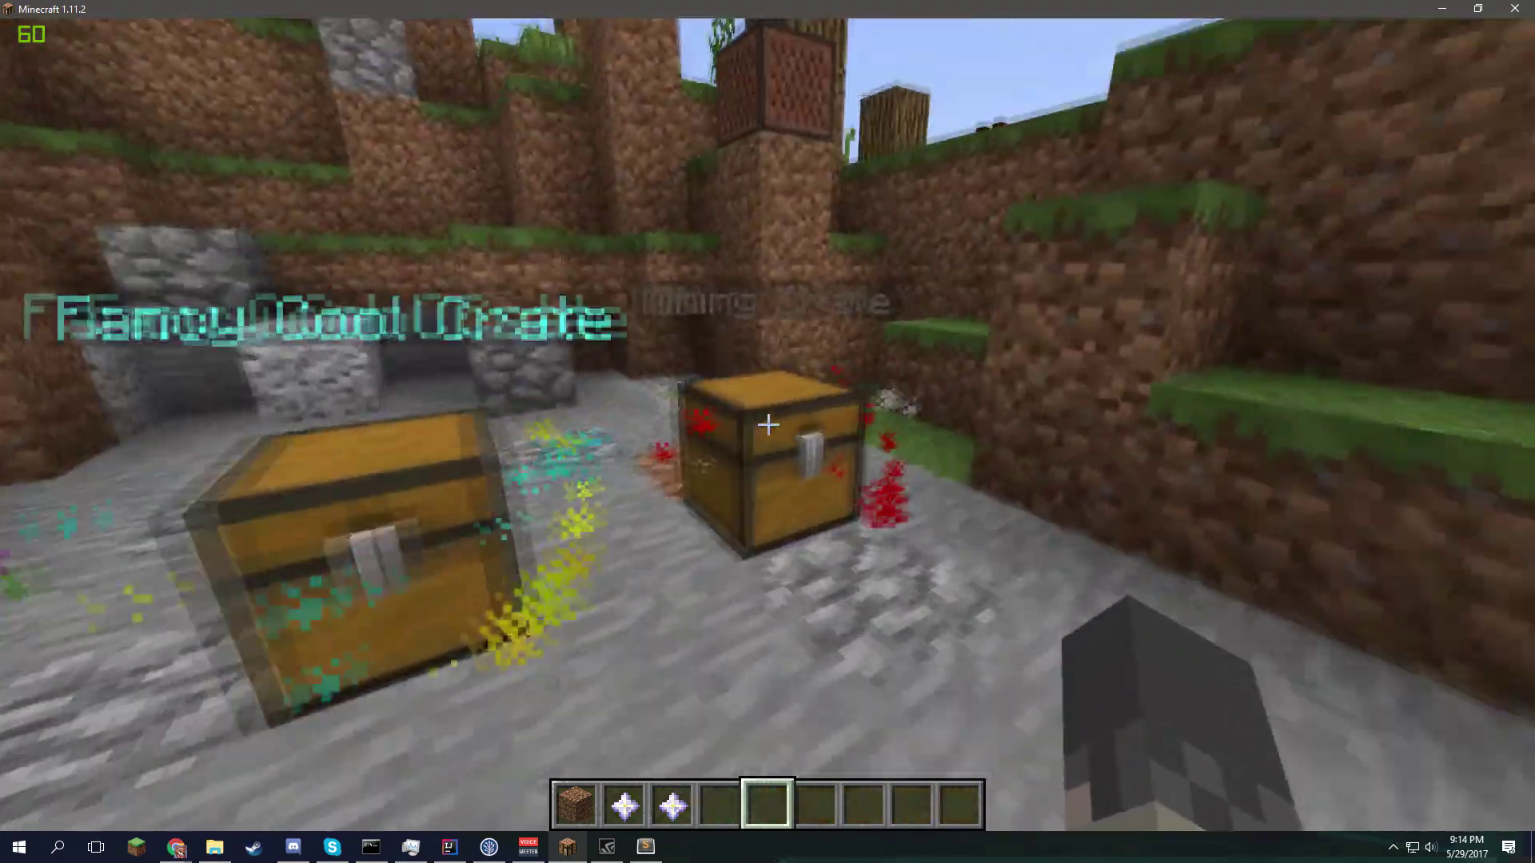
{"action": "key", "text": "s"}
{"action": "key", "text": "w"}
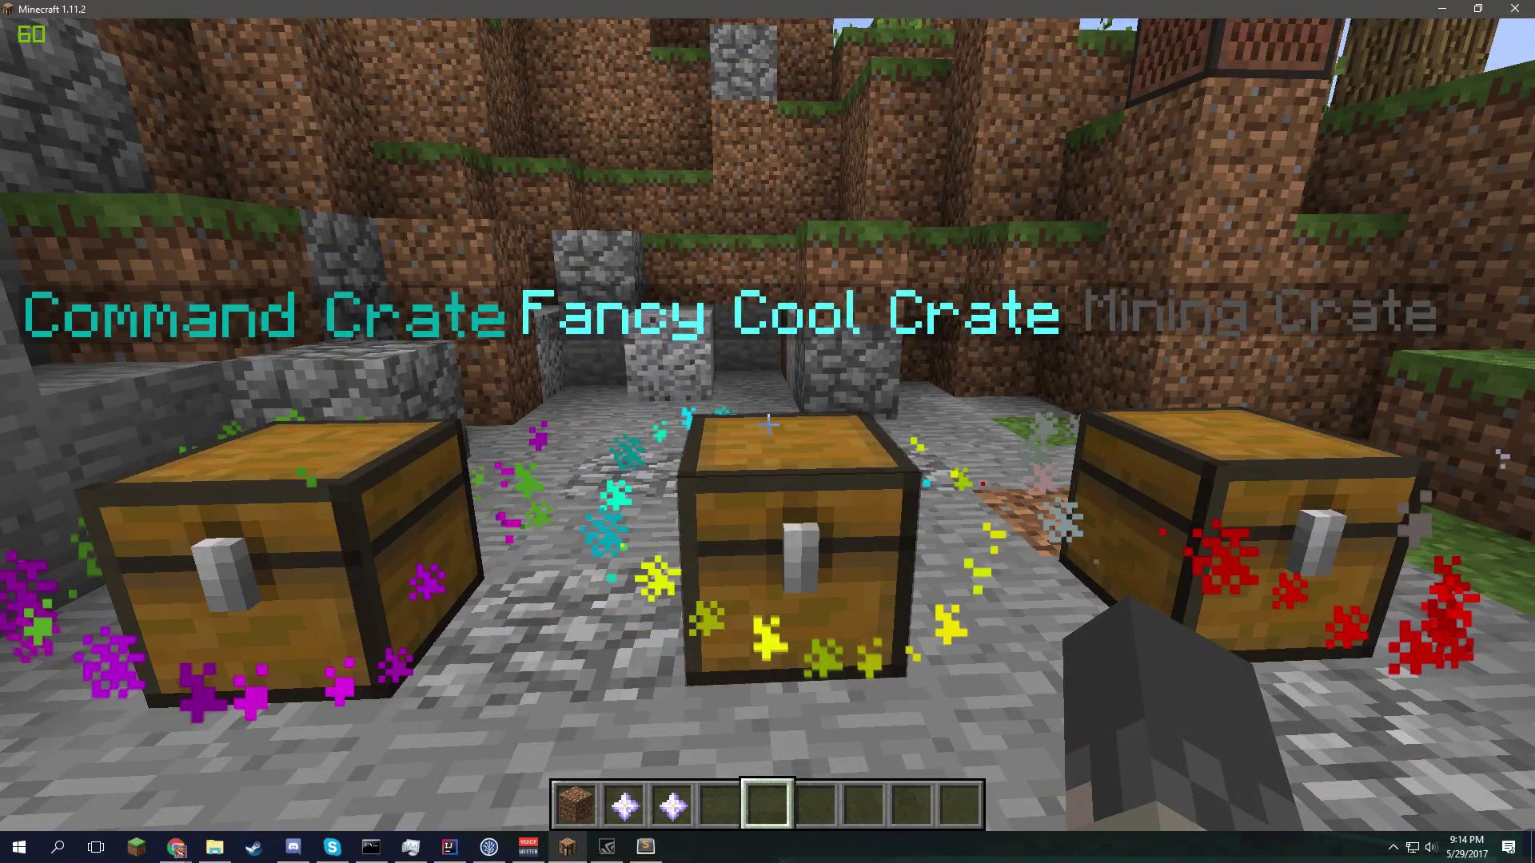
{"action": "key", "text": "w"}
{"action": "key", "text": "space"}
{"action": "key", "text": "s"}
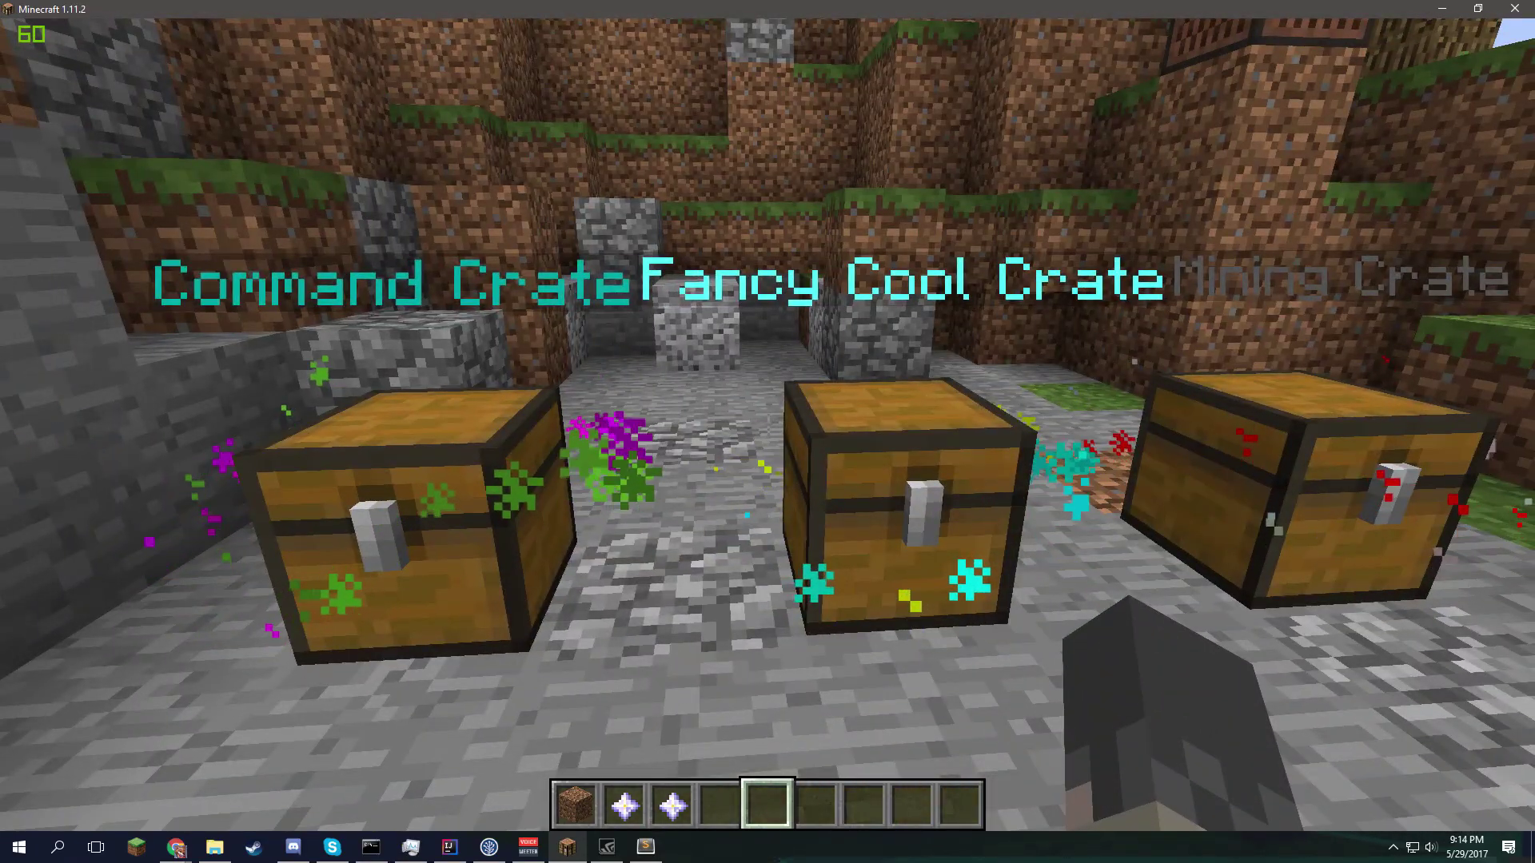
- Switch to Sublime Text and review huskycrates.conf from its first line through the mining crate's rewards and particle options
{"action": "key", "text": "Escape"}
{"action": "key", "text": "Escape"}
{"action": "key", "text": "Escape"}
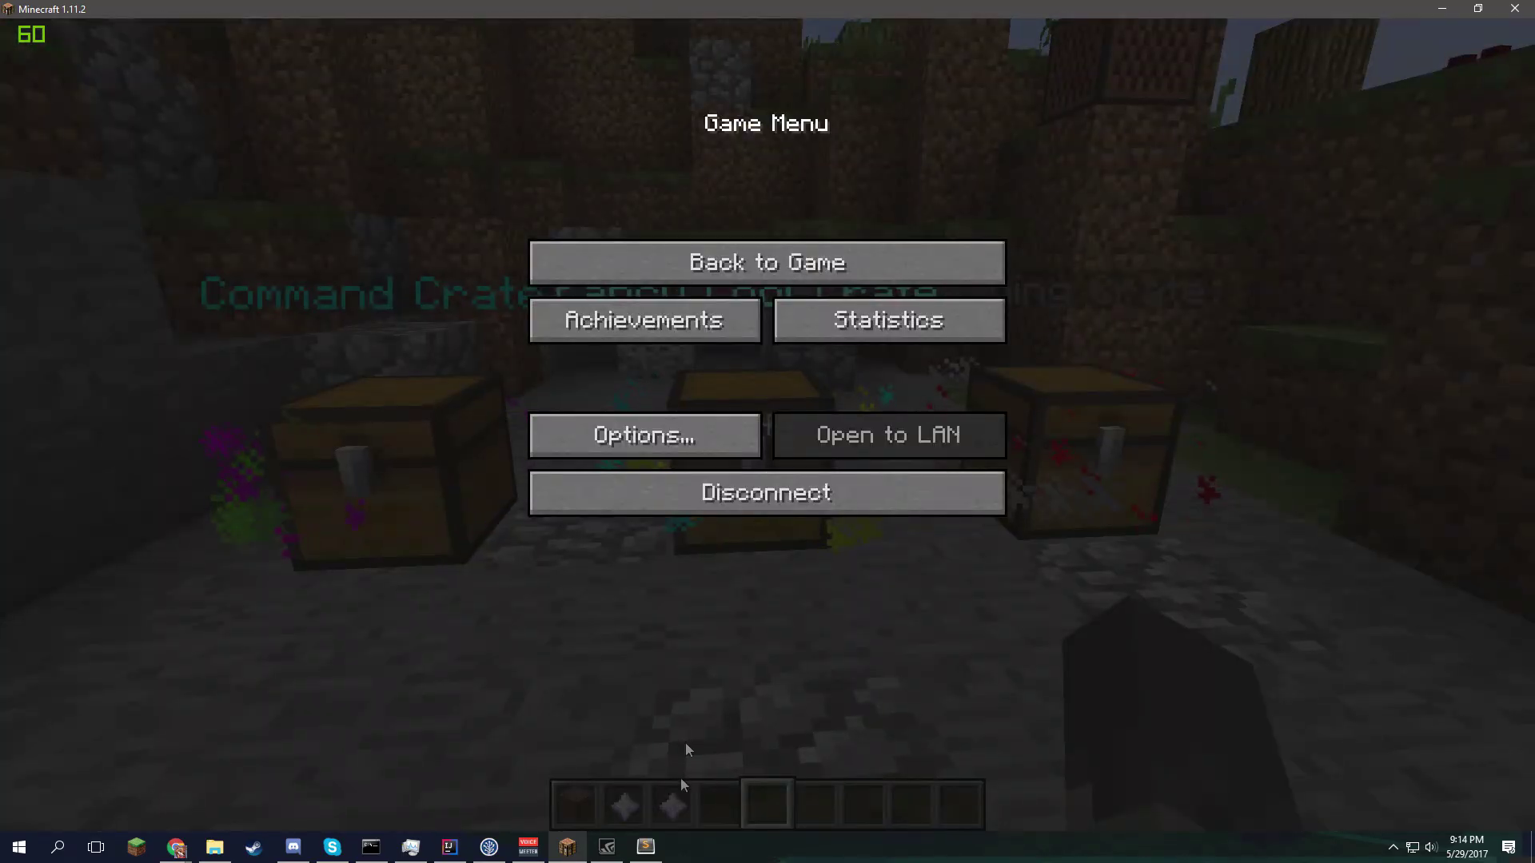
{"action": "left_click", "coordinate": [646, 846]}
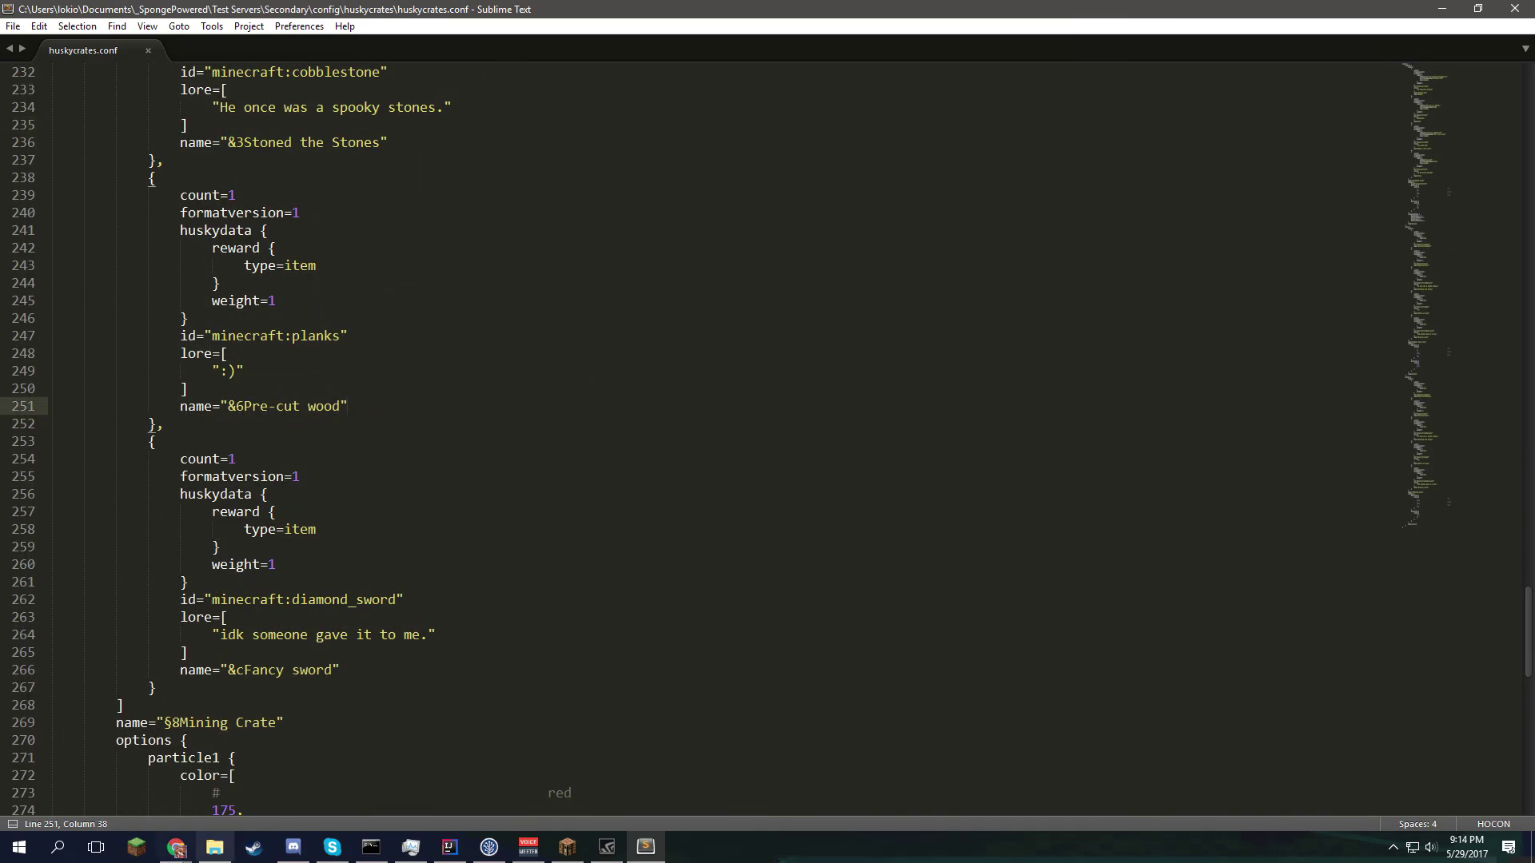
{"action": "left_click", "coordinate": [176, 848]}
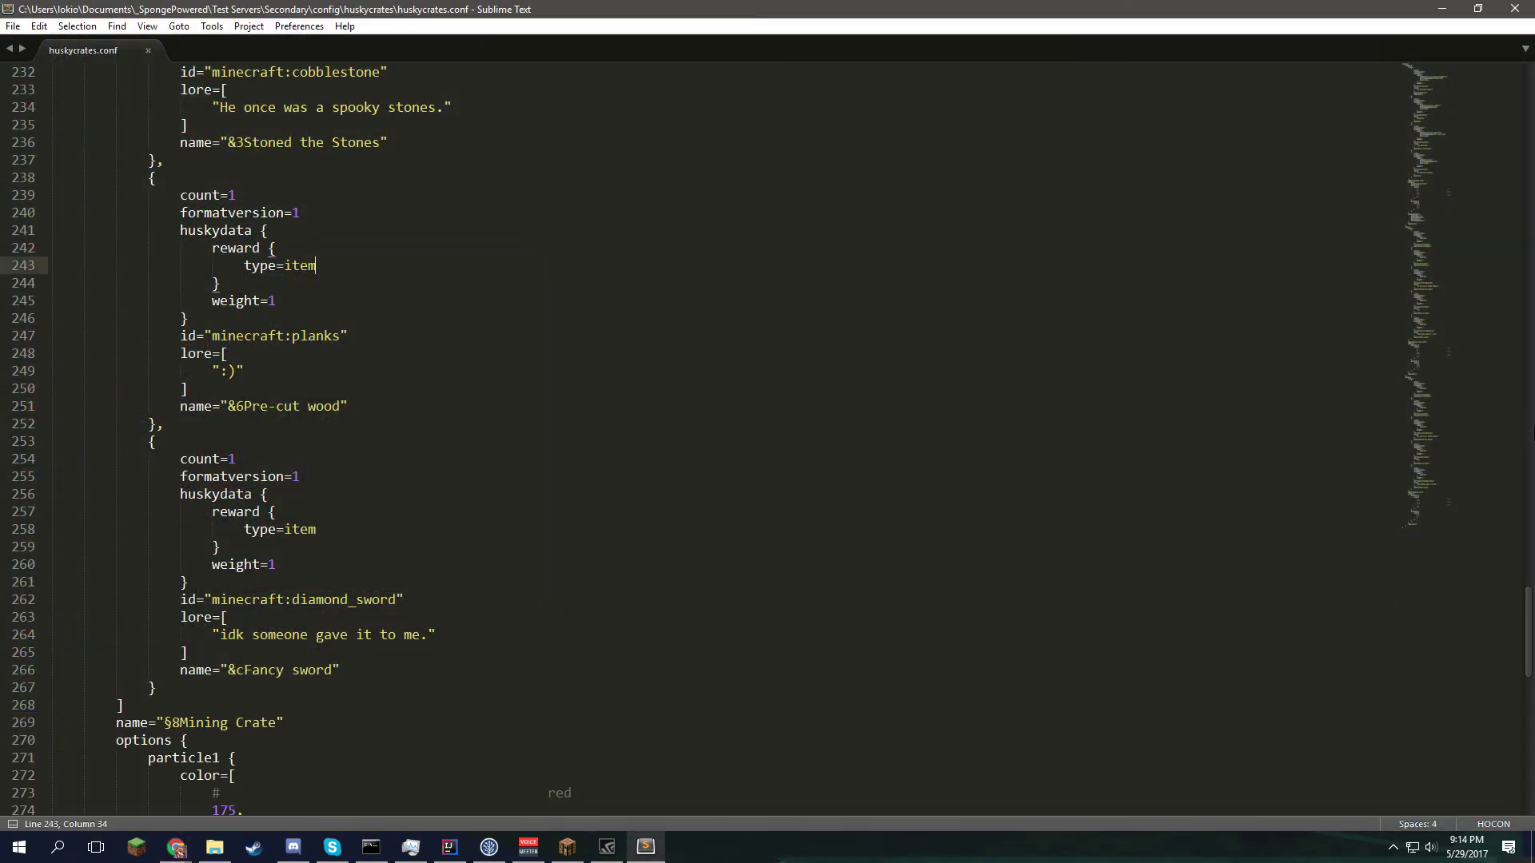
{"action": "left_click_drag", "start_coordinate": [1447, 476], "coordinate": [1435, 106]}
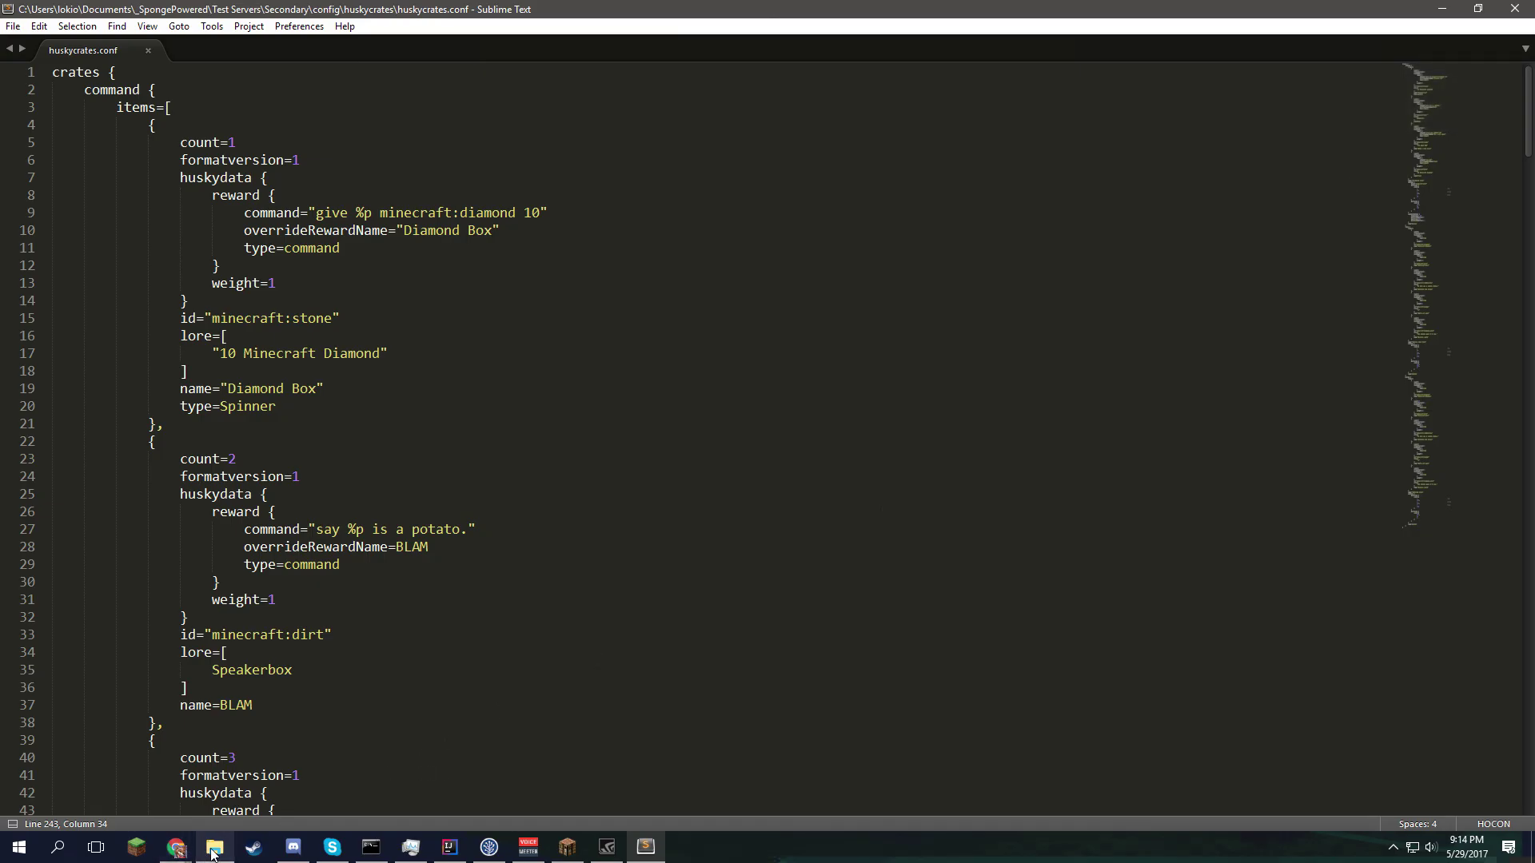
{"action": "scroll", "coordinate": [428, 482], "scroll_direction": "down", "scroll_amount": 20}
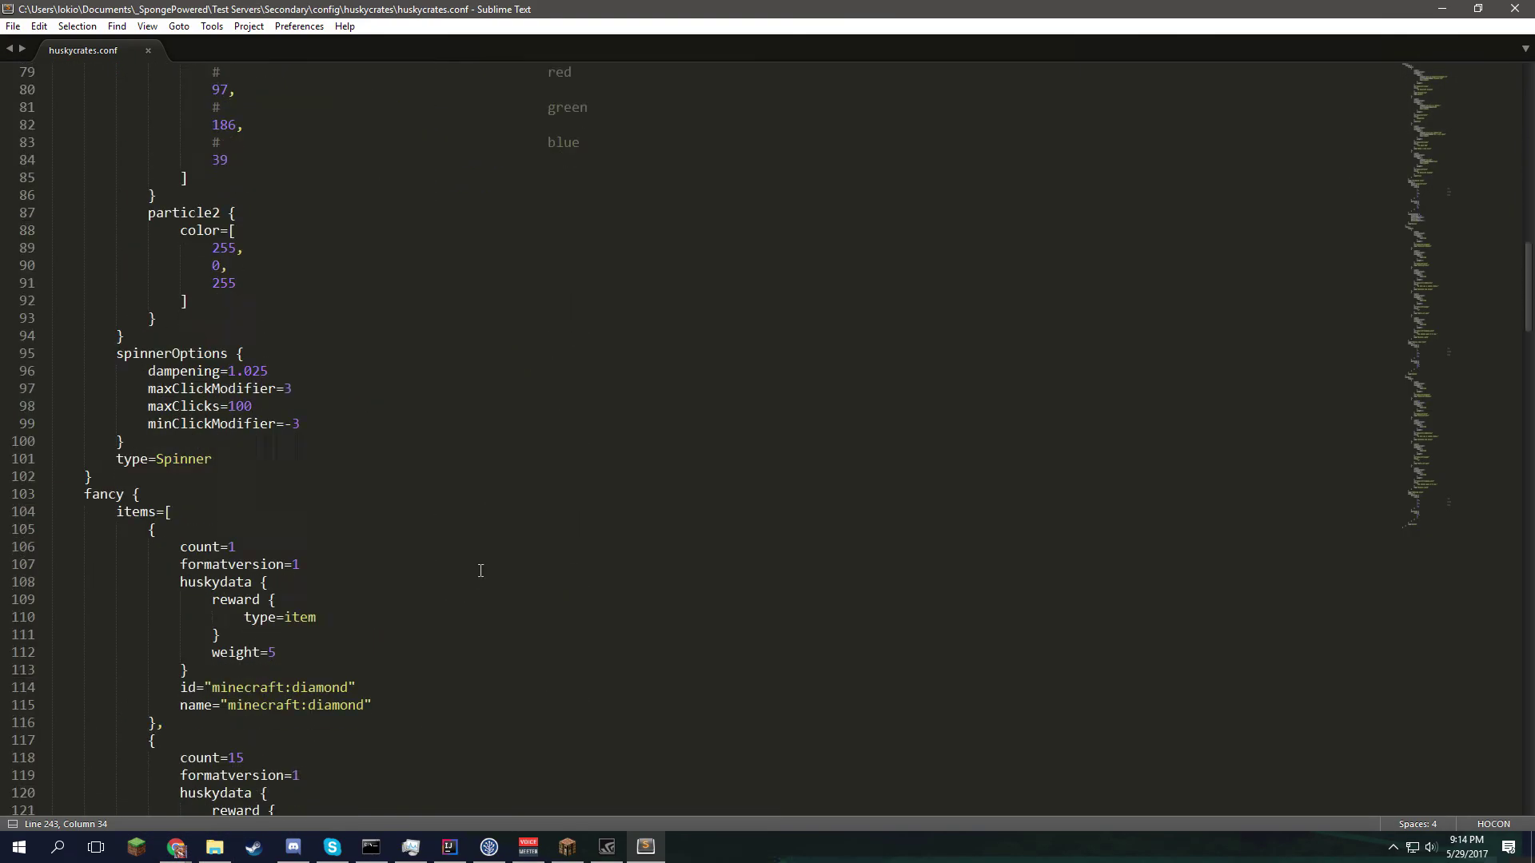
{"action": "scroll", "coordinate": [480, 570], "scroll_direction": "down", "scroll_amount": 15}
{"action": "scroll", "coordinate": [487, 549], "scroll_direction": "down", "scroll_amount": 16}
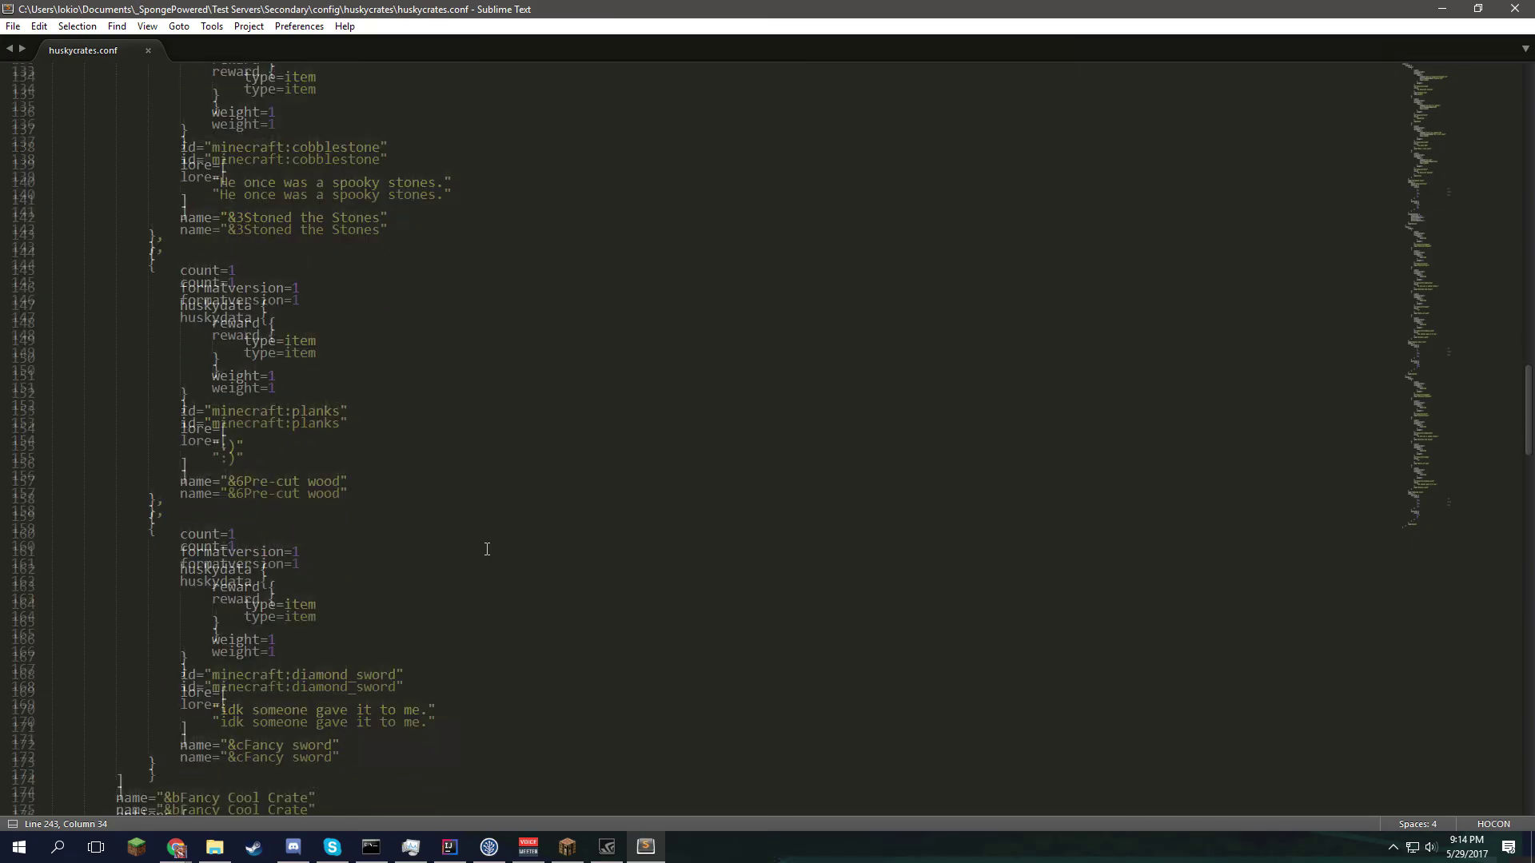
{"action": "scroll", "coordinate": [487, 550], "scroll_direction": "down", "scroll_amount": 17}
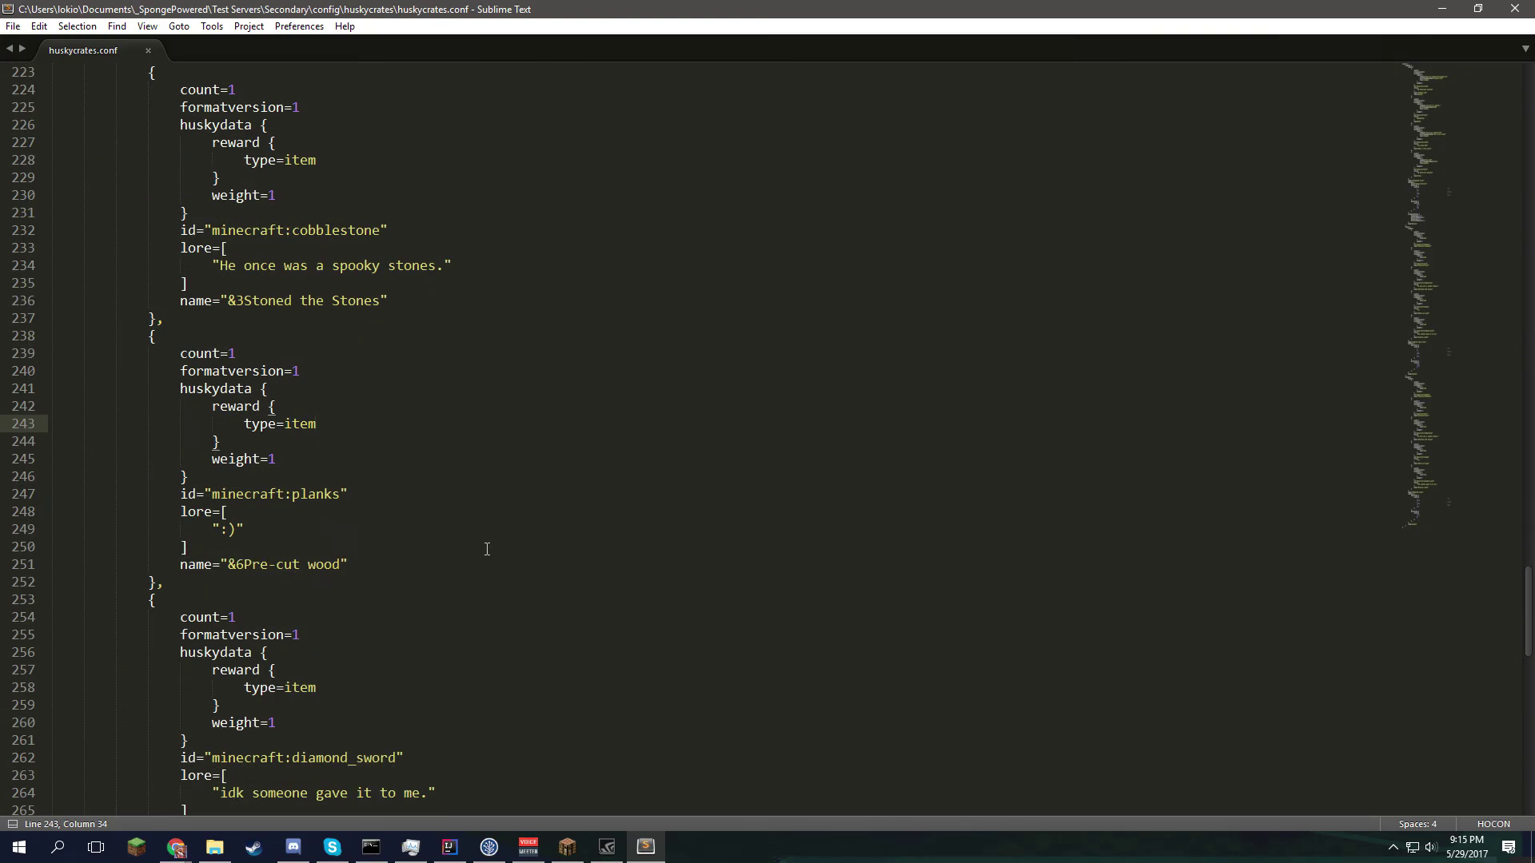
{"action": "scroll", "coordinate": [487, 549], "scroll_direction": "down", "scroll_amount": 6}
- Switch to Chrome, open working v1 config.conf in the HuskyCrates-Sponge GitHub repository and read through the example config
{"action": "mouse_move", "coordinate": [182, 849]}
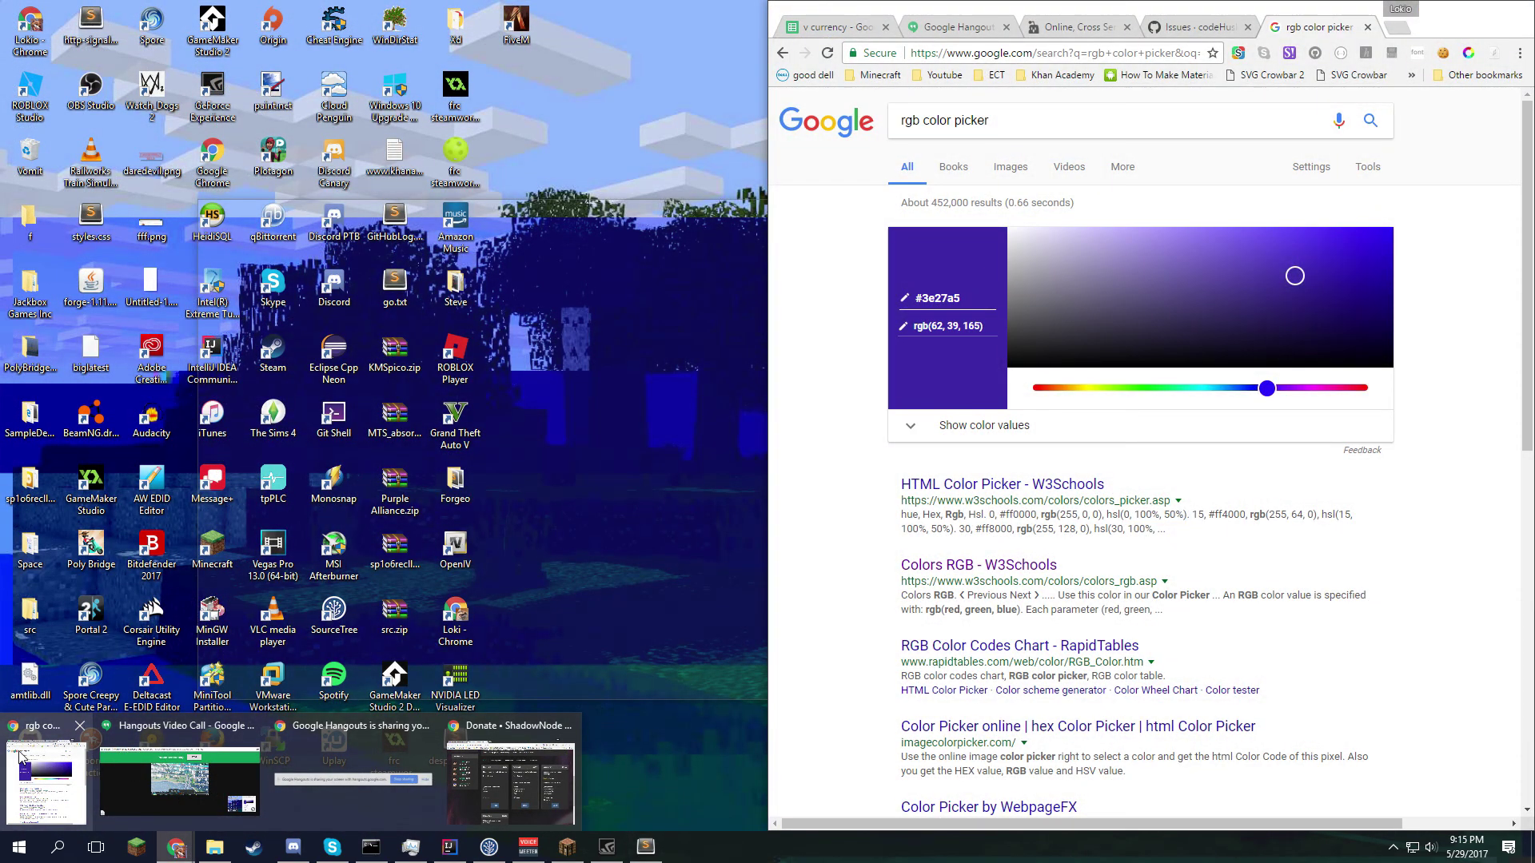
{"action": "left_click", "coordinate": [45, 782]}
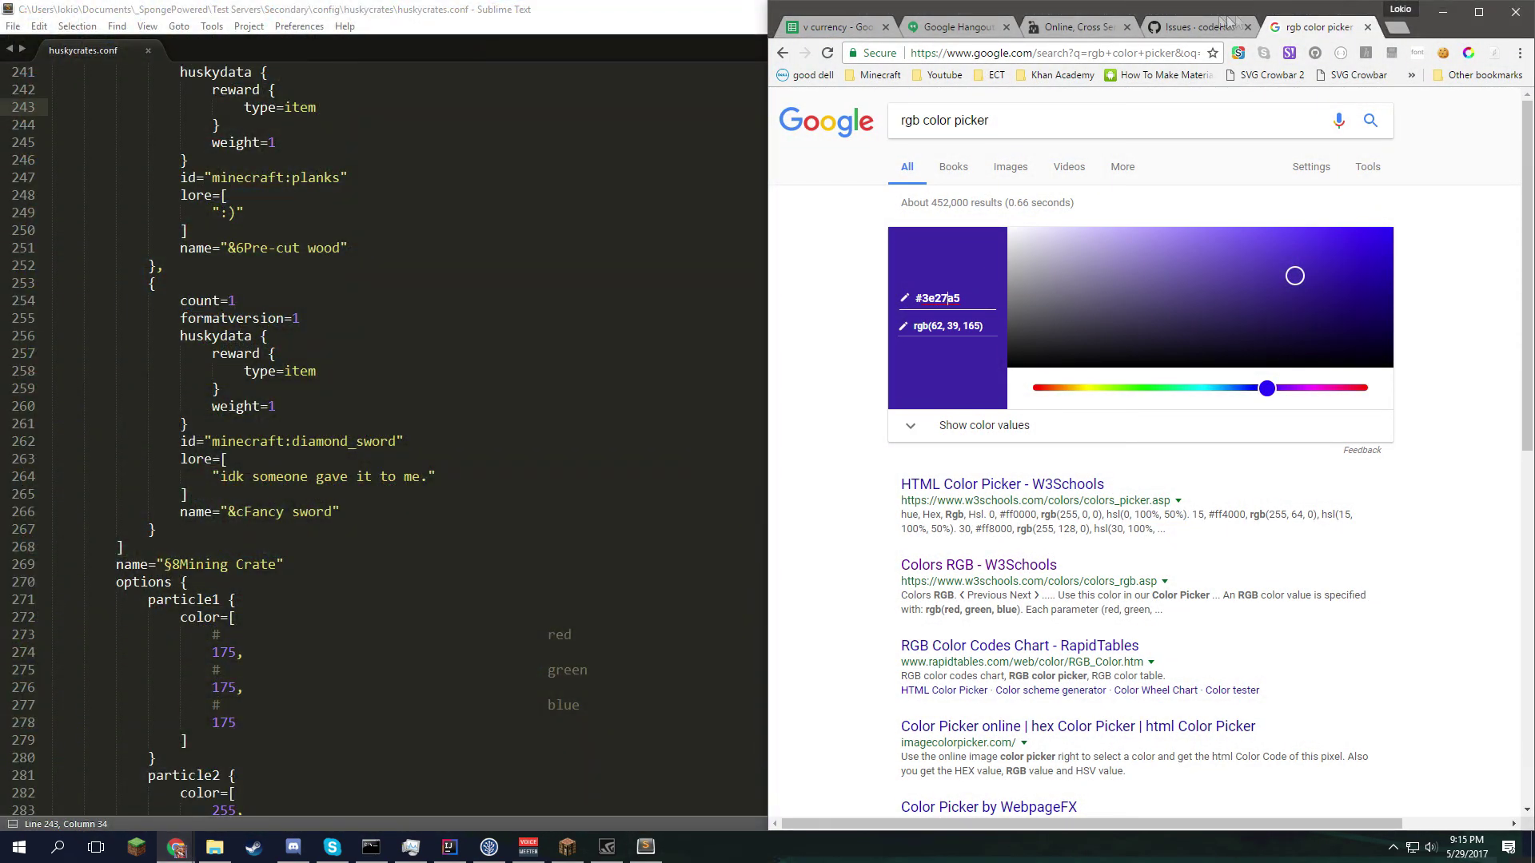
{"action": "left_click", "coordinate": [1229, 24]}
{"action": "double_click", "coordinate": [1199, 11]}
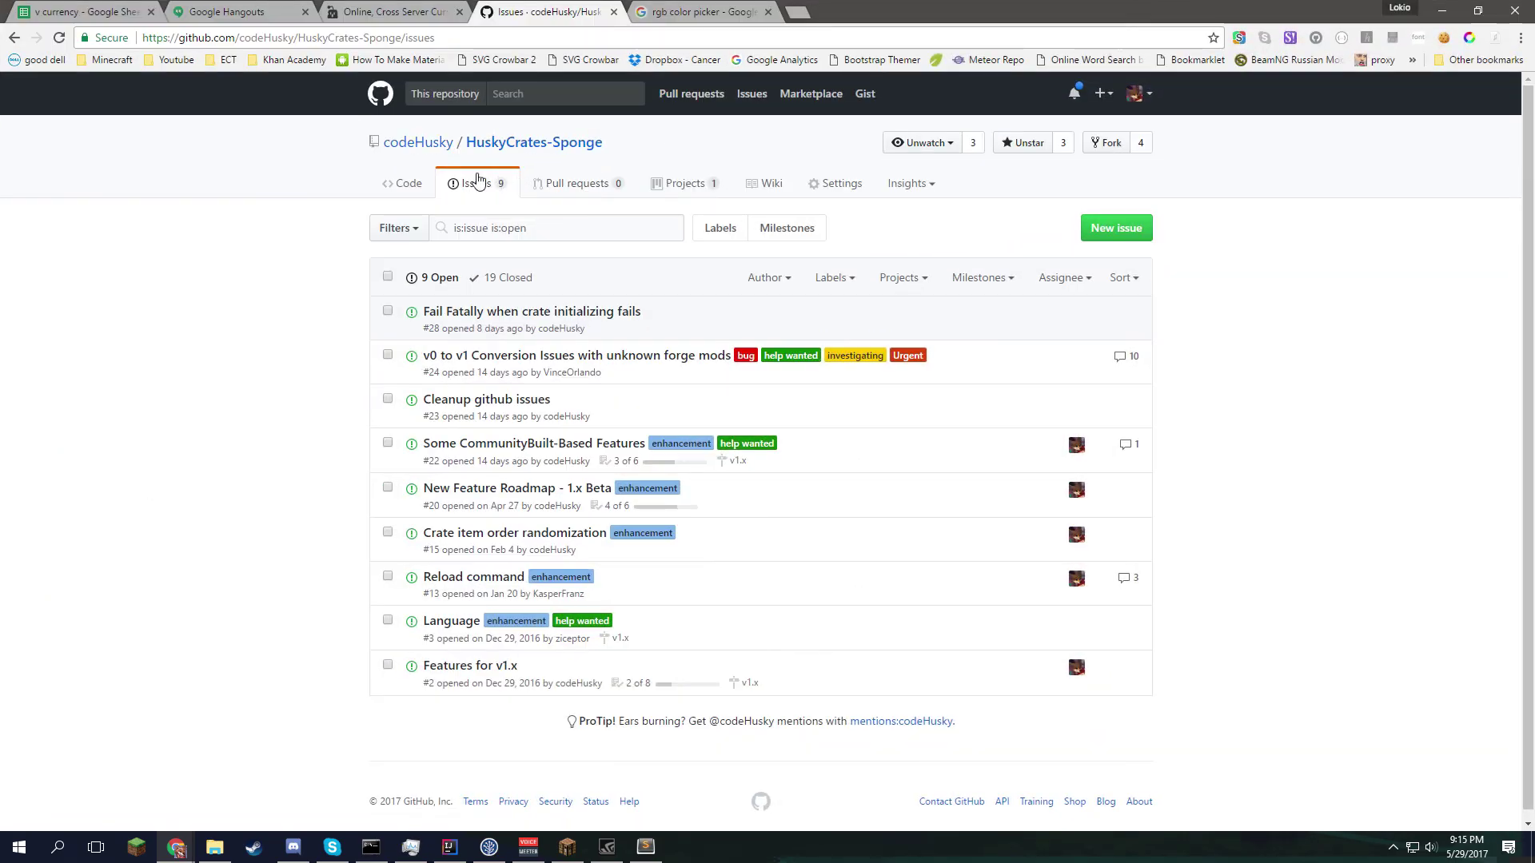
{"action": "scroll", "coordinate": [472, 424], "scroll_direction": "down", "scroll_amount": 2}
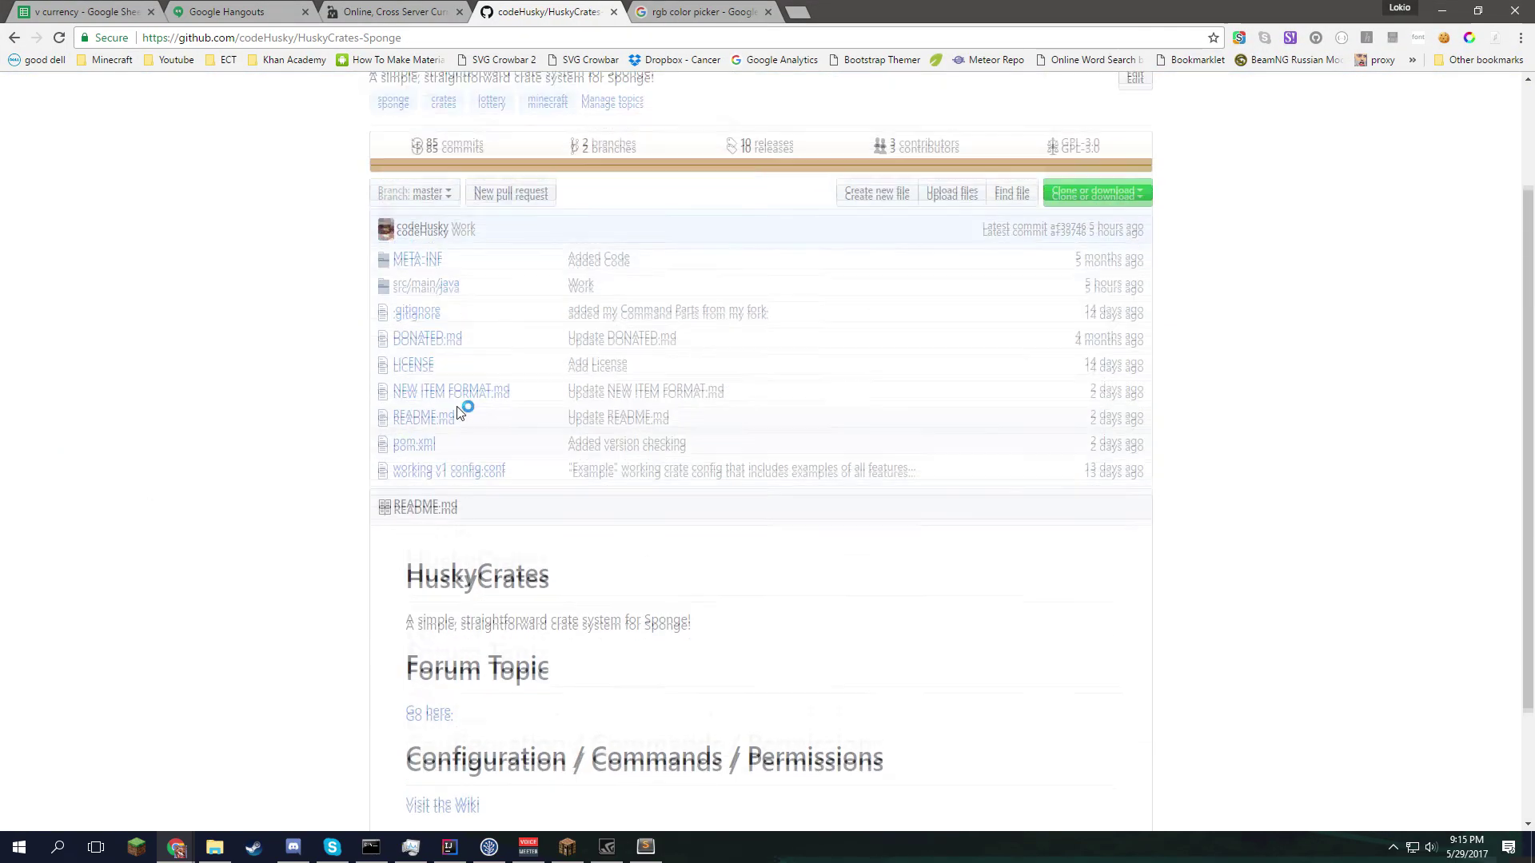
{"action": "scroll", "coordinate": [490, 503], "scroll_direction": "down", "scroll_amount": 4}
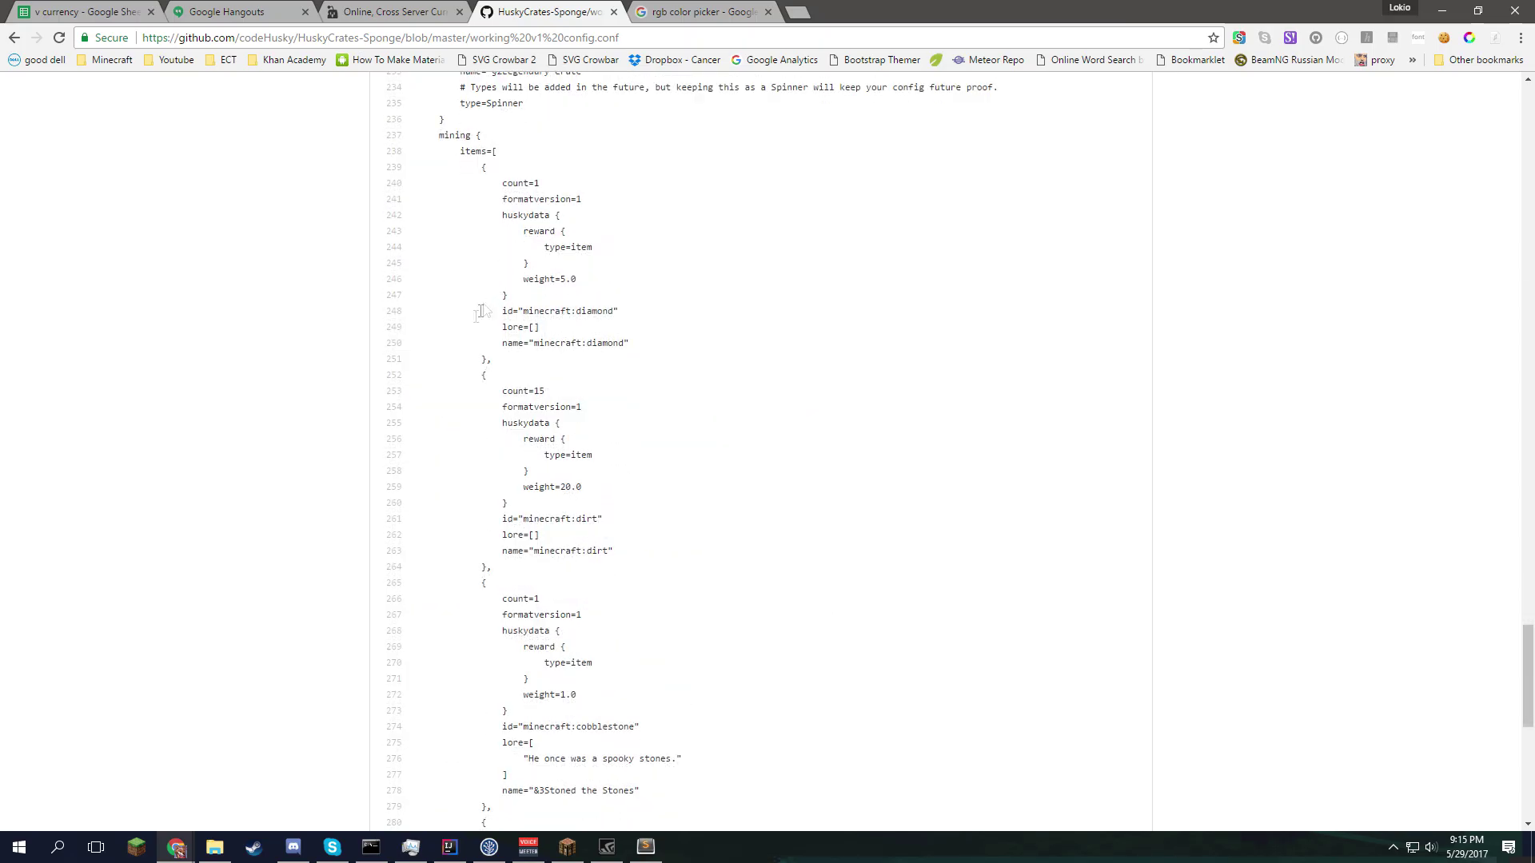
{"action": "scroll", "coordinate": [446, 345], "scroll_direction": "down", "scroll_amount": 3}
{"action": "scroll", "coordinate": [446, 346], "scroll_direction": "down", "scroll_amount": 10}
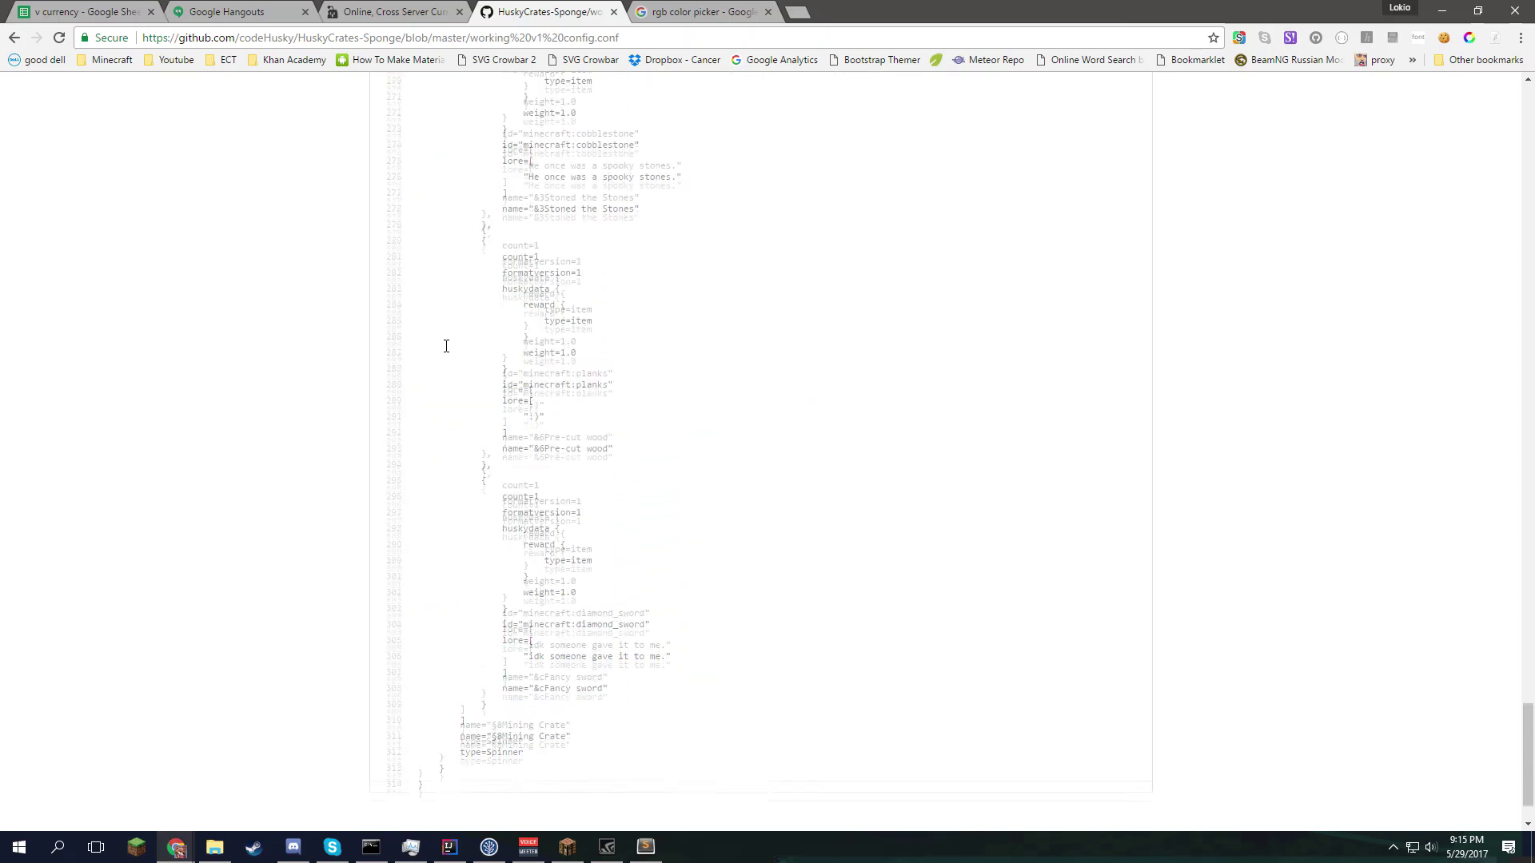
- Open NEW ITEM FORMAT.md in the repository and examine the reward override and enchants options
{"action": "key", "text": "alt+Left"}
{"action": "scroll", "coordinate": [505, 323], "scroll_direction": "up", "scroll_amount": 1}
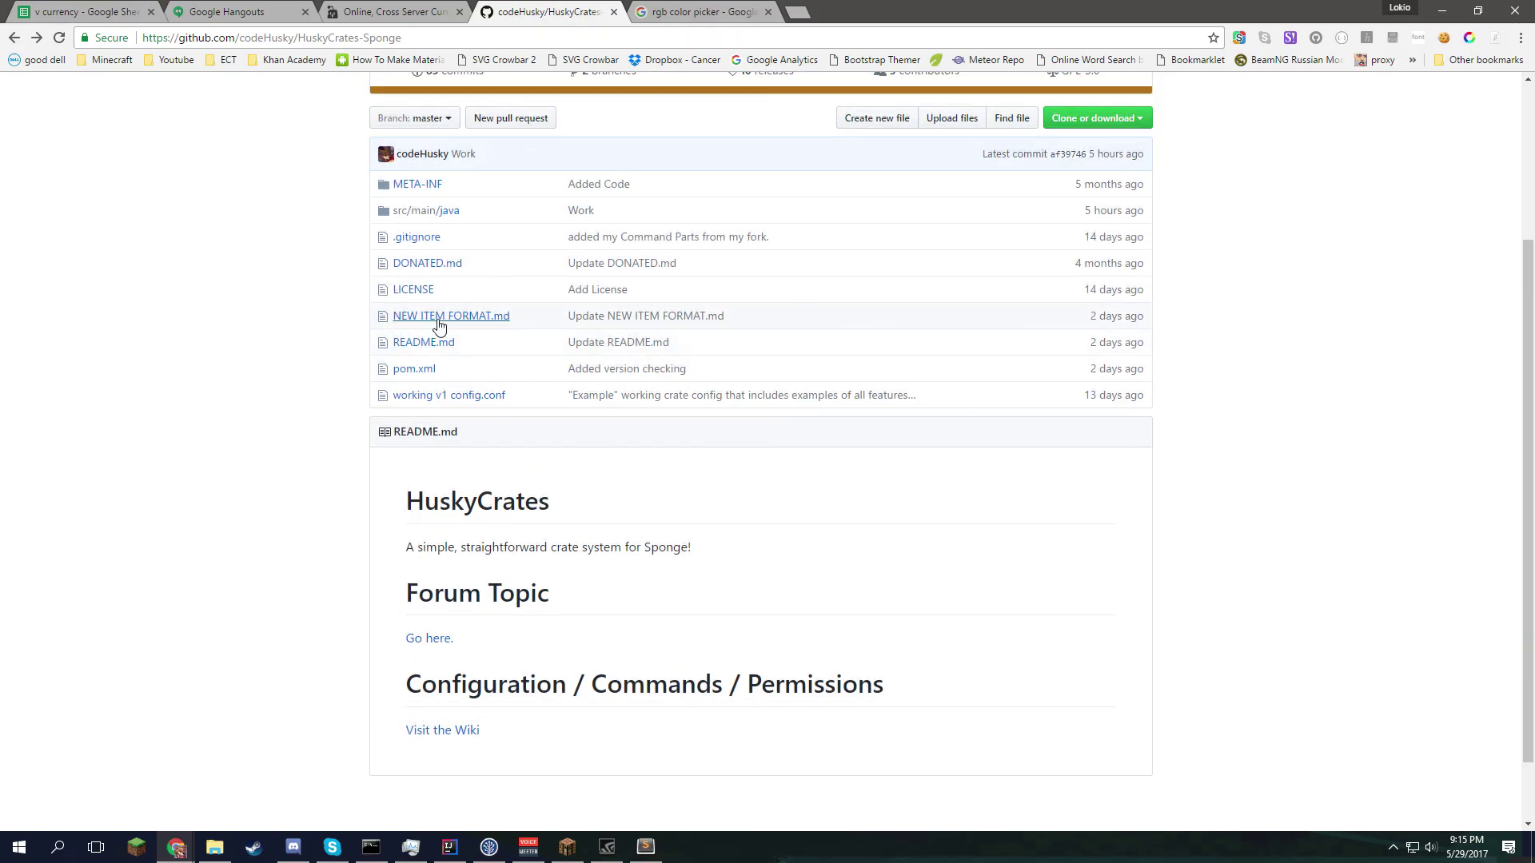
{"action": "left_click", "coordinate": [439, 324]}
{"action": "scroll", "coordinate": [542, 493], "scroll_direction": "down", "scroll_amount": 6}
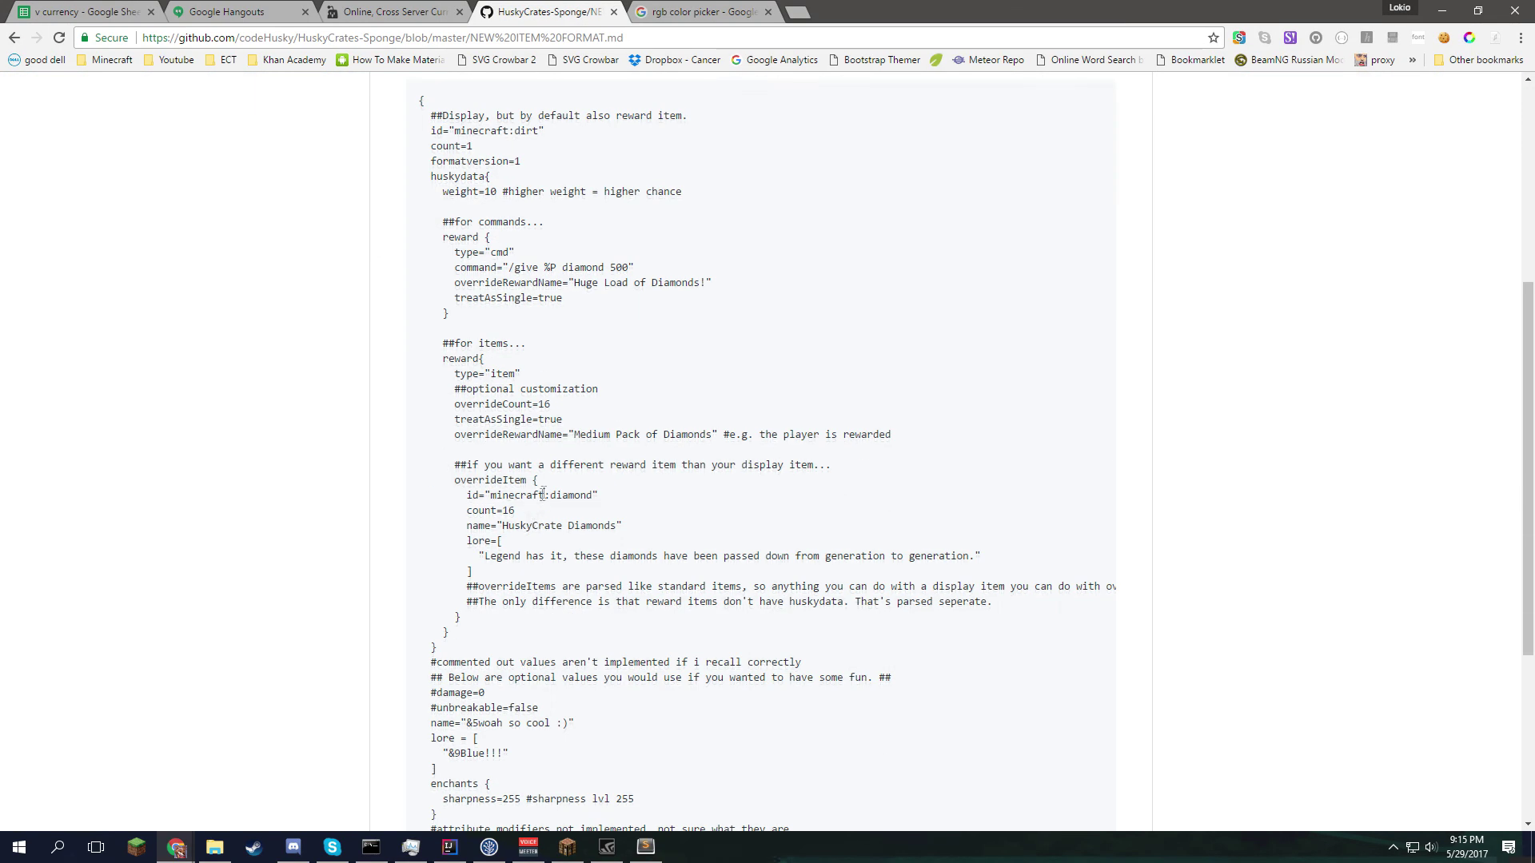
{"action": "scroll", "coordinate": [559, 352], "scroll_direction": "down", "scroll_amount": 4}
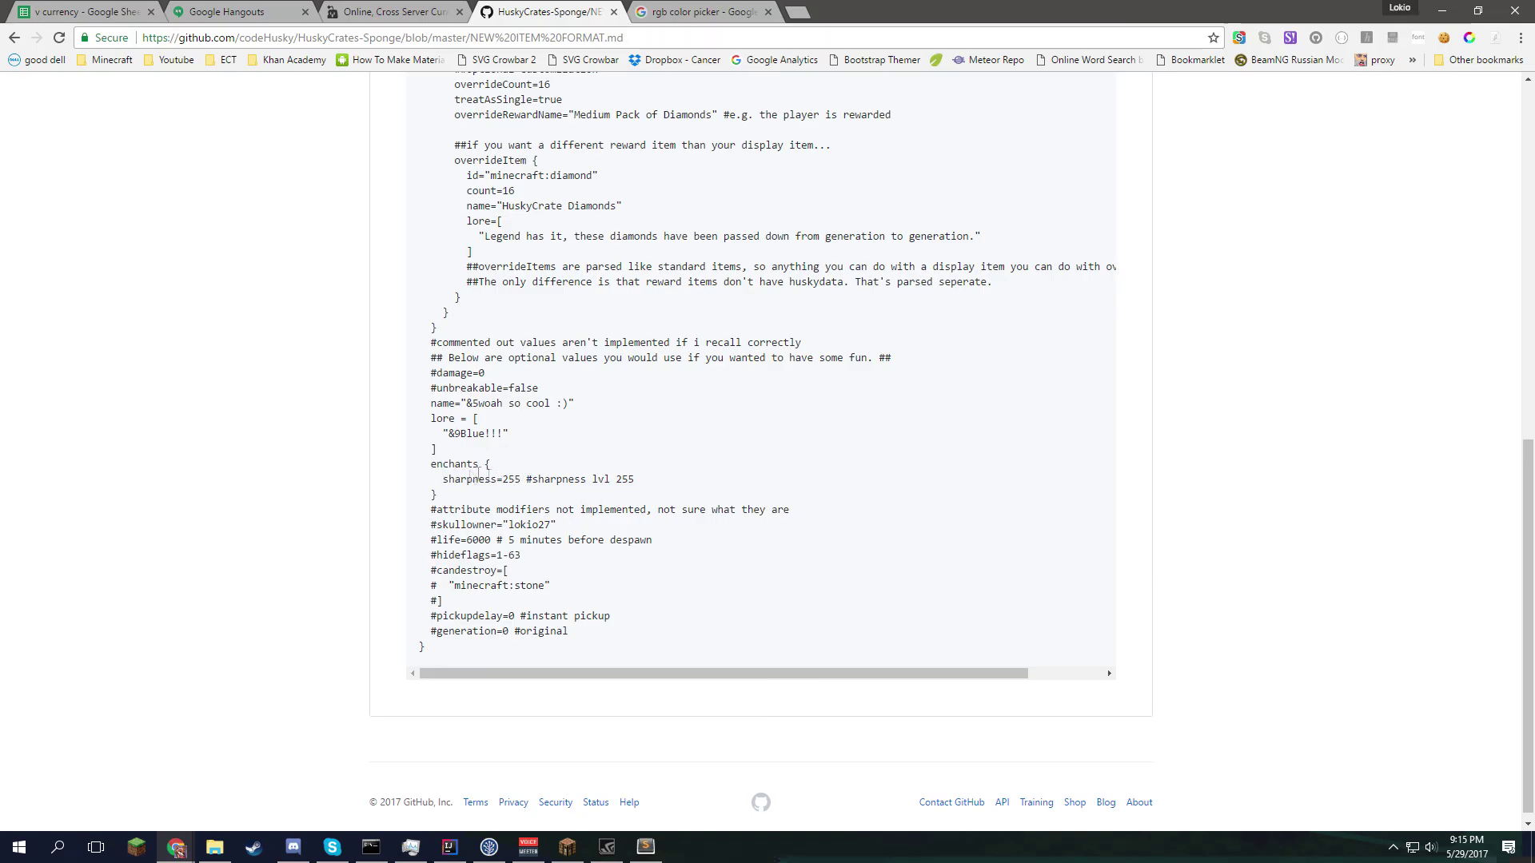
- In Sublime Text, set the mining crate's cobblestone reward to weight=1000, add an enchants block with sharpness=255, and save the config
{"action": "left_click", "coordinate": [646, 846]}
{"action": "scroll", "coordinate": [489, 421], "scroll_direction": "up", "scroll_amount": 7}
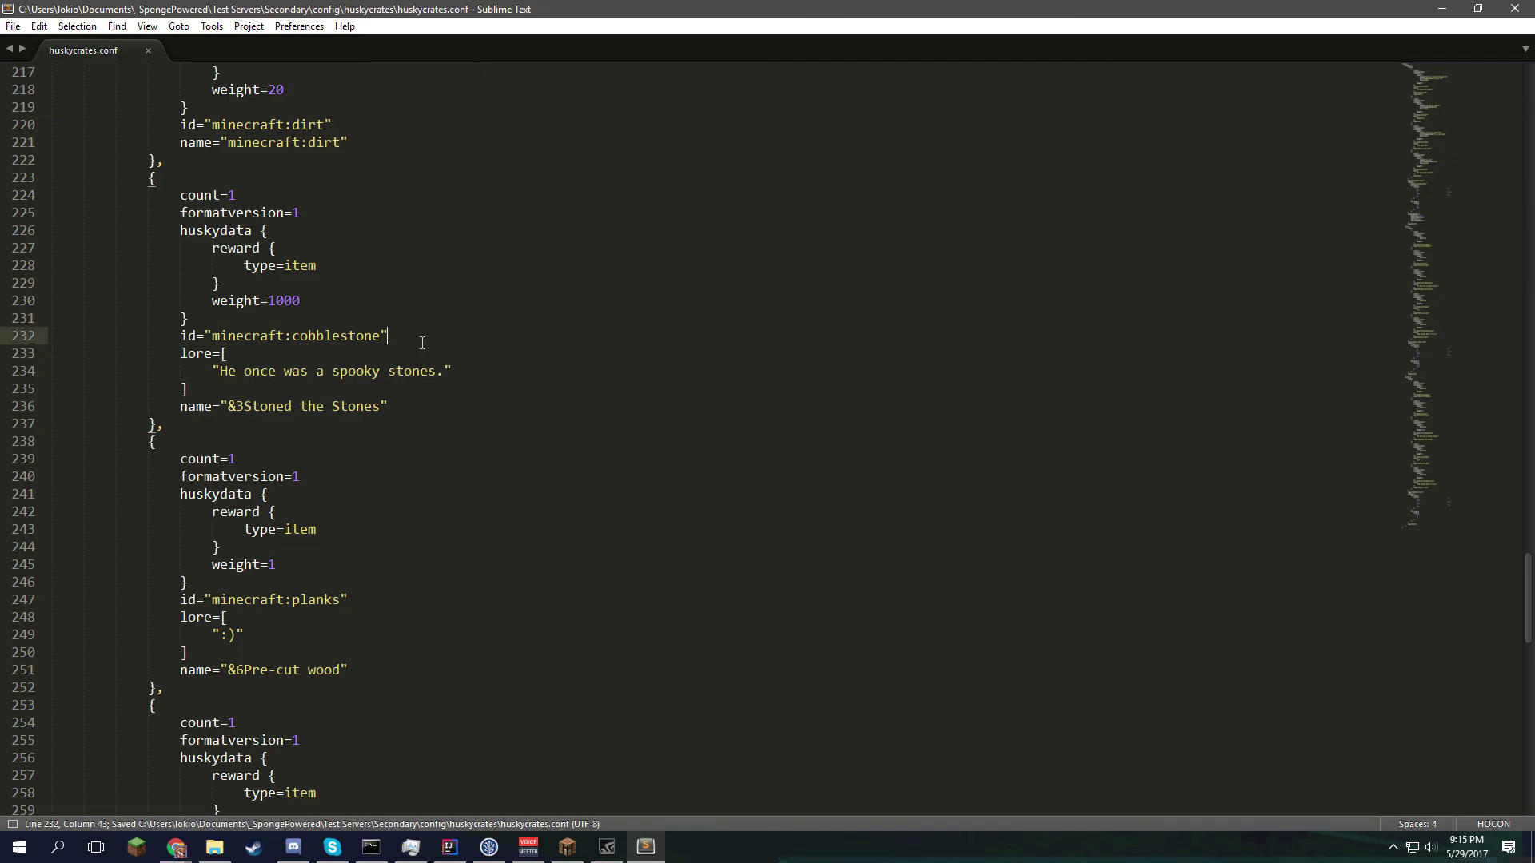
{"action": "key", "text": "Return"}
{"action": "type", "text": "enchants {"}
{"action": "key", "text": "Return"}
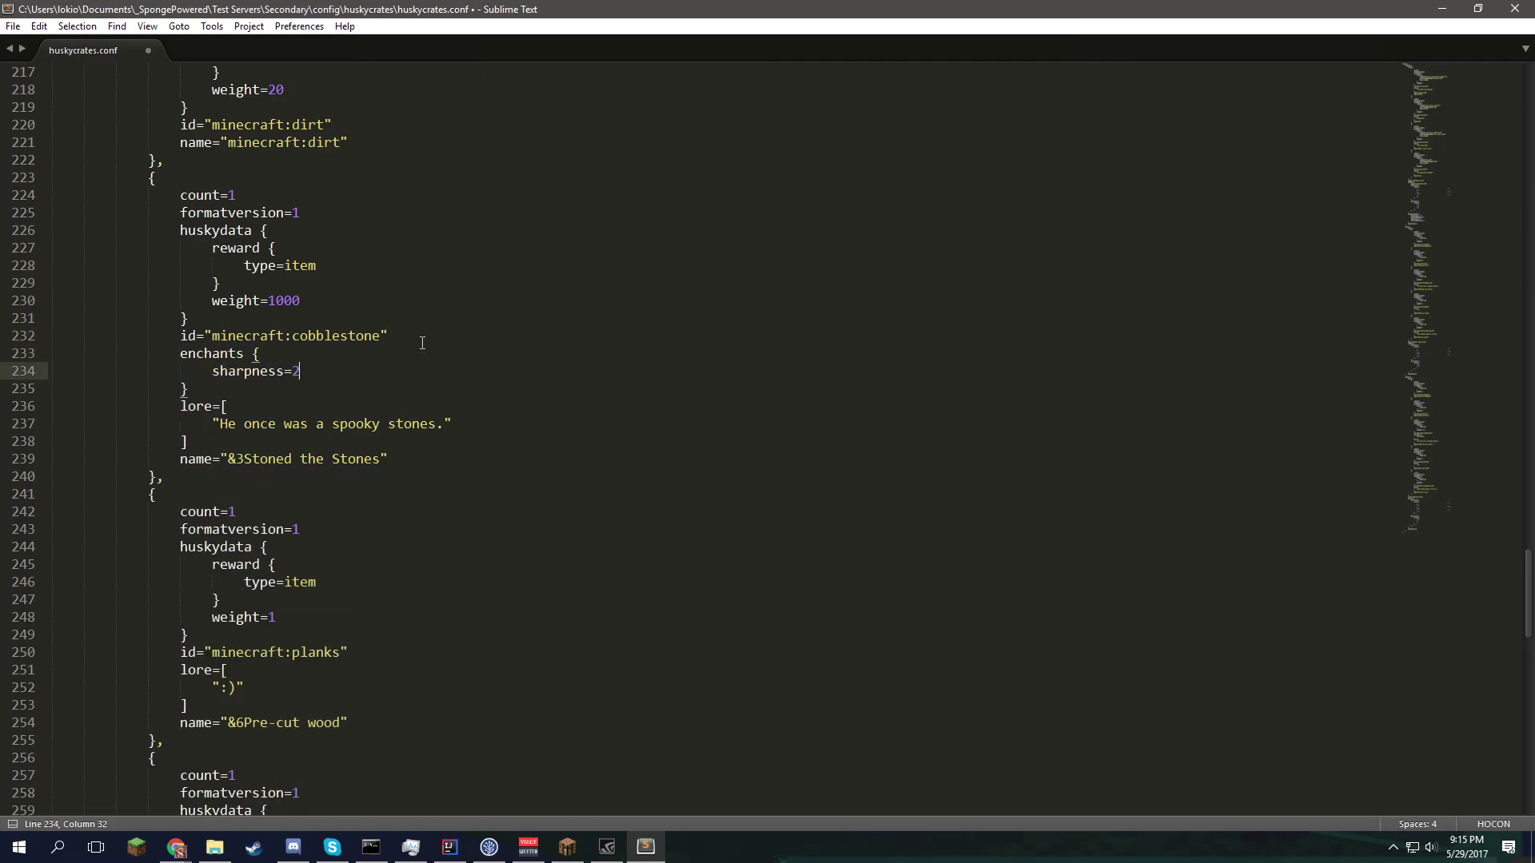
- Switch to Minecraft and reload the server plugins with /sponge plugins reload
{"action": "left_click", "coordinate": [566, 847]}
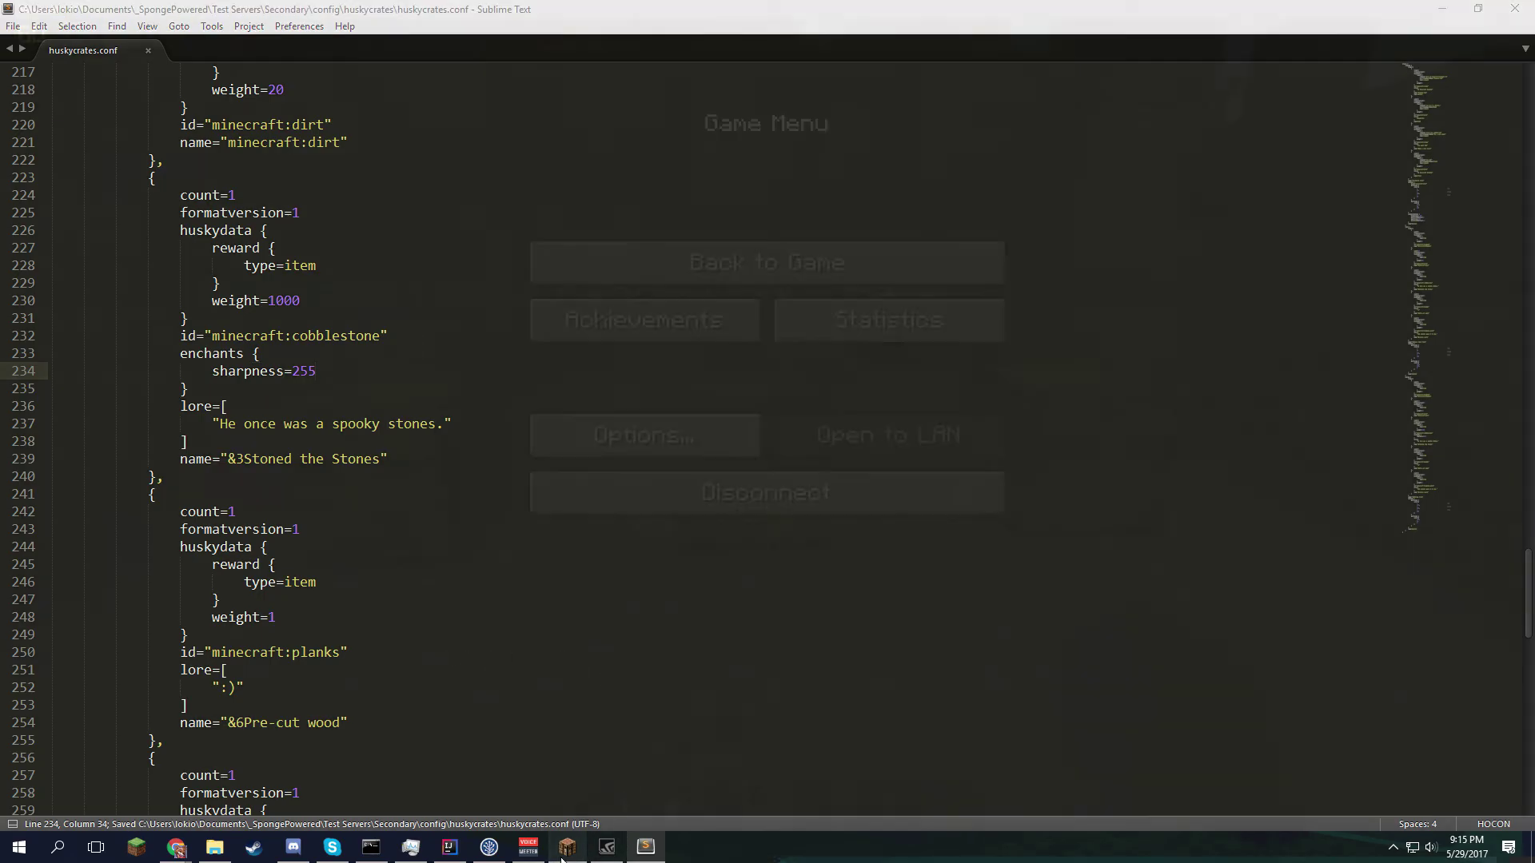
{"action": "key", "text": "Escape"}
{"action": "key", "text": "t"}
{"action": "key", "text": "Up"}
{"action": "key", "text": "Return"}
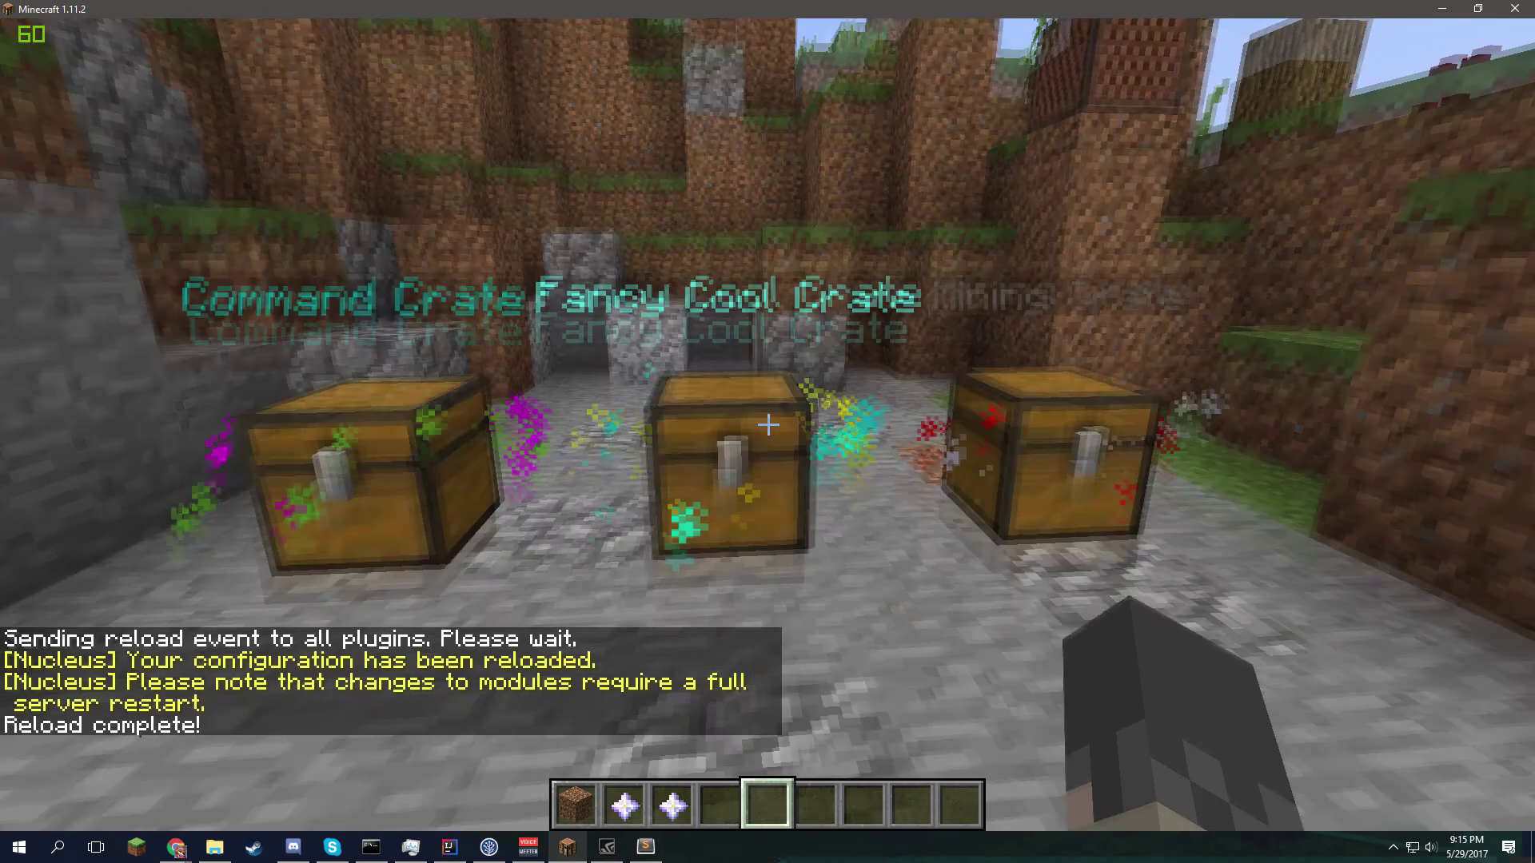
- Open the Fancy Cool Crate with its crate key, let it roll a reward, and close it
{"action": "key", "text": "2"}
{"action": "right_click", "coordinate": [768, 432]}
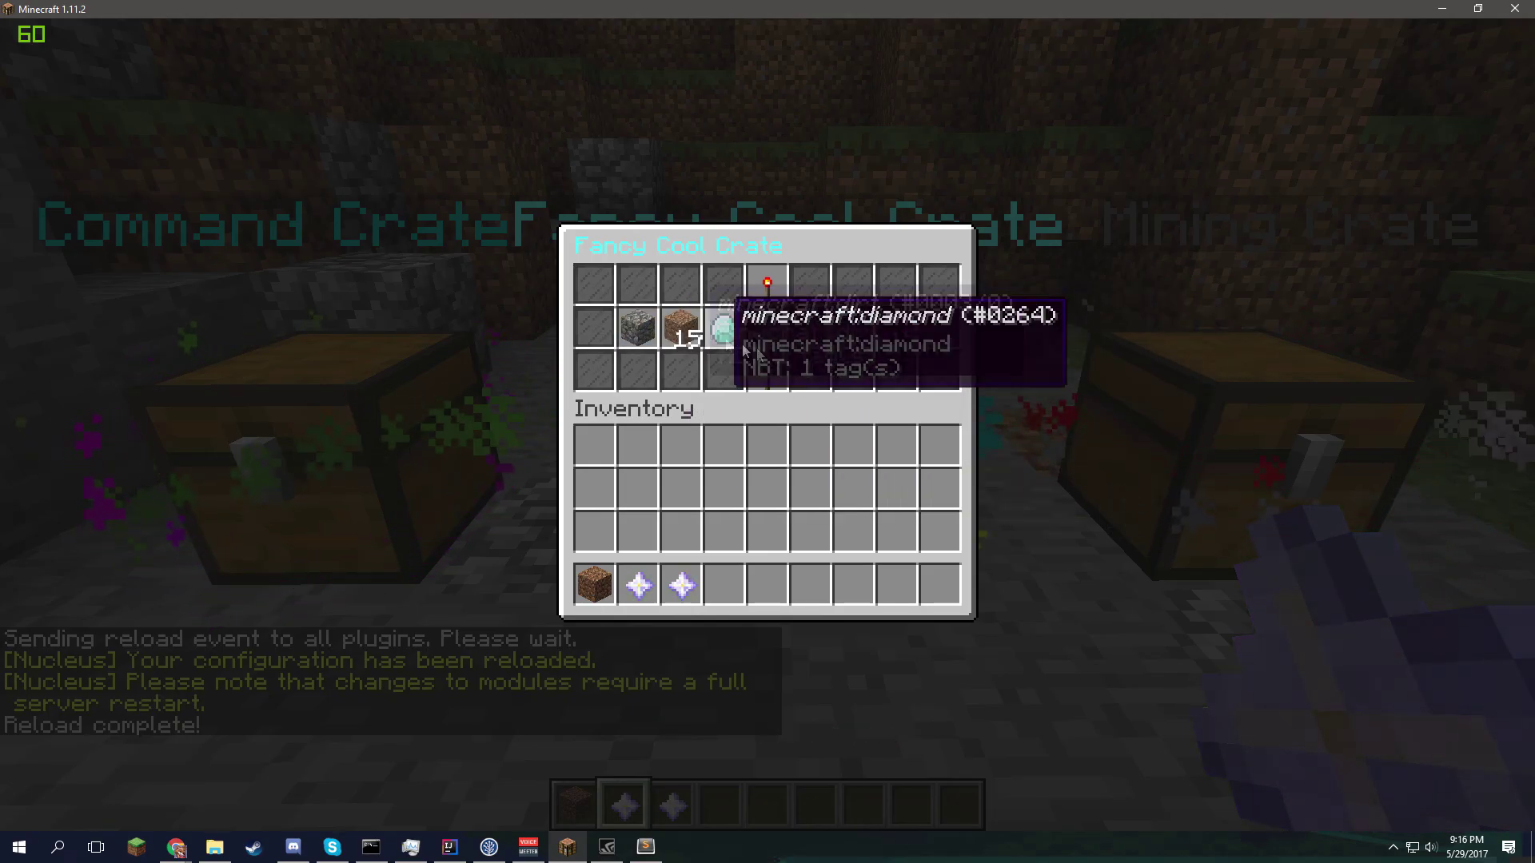
{"action": "key", "text": "alt+Tab"}
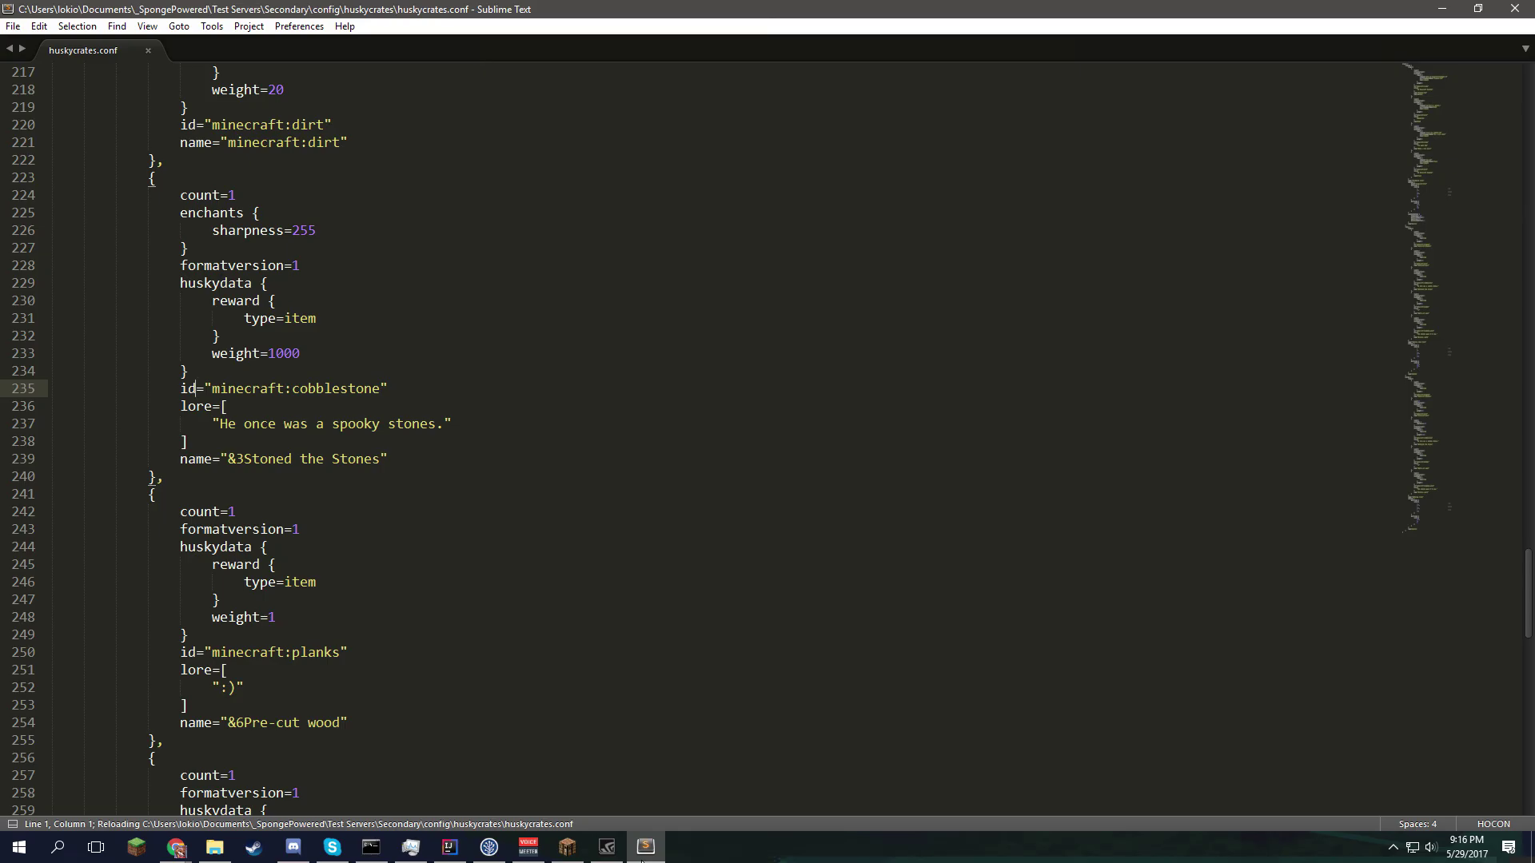
{"action": "key", "text": "alt+Tab"}
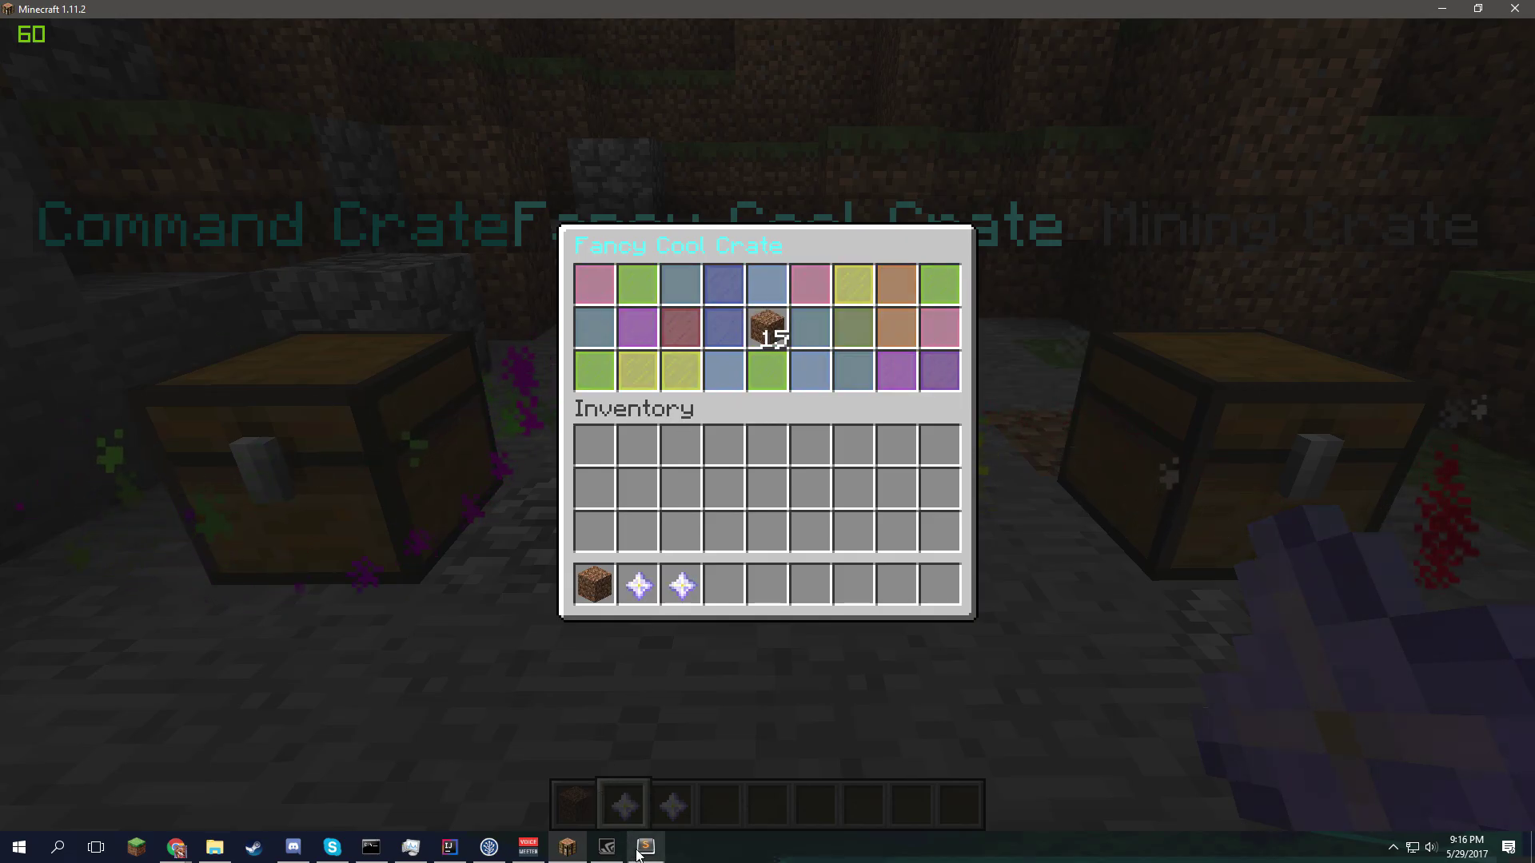
{"action": "key", "text": "Escape"}
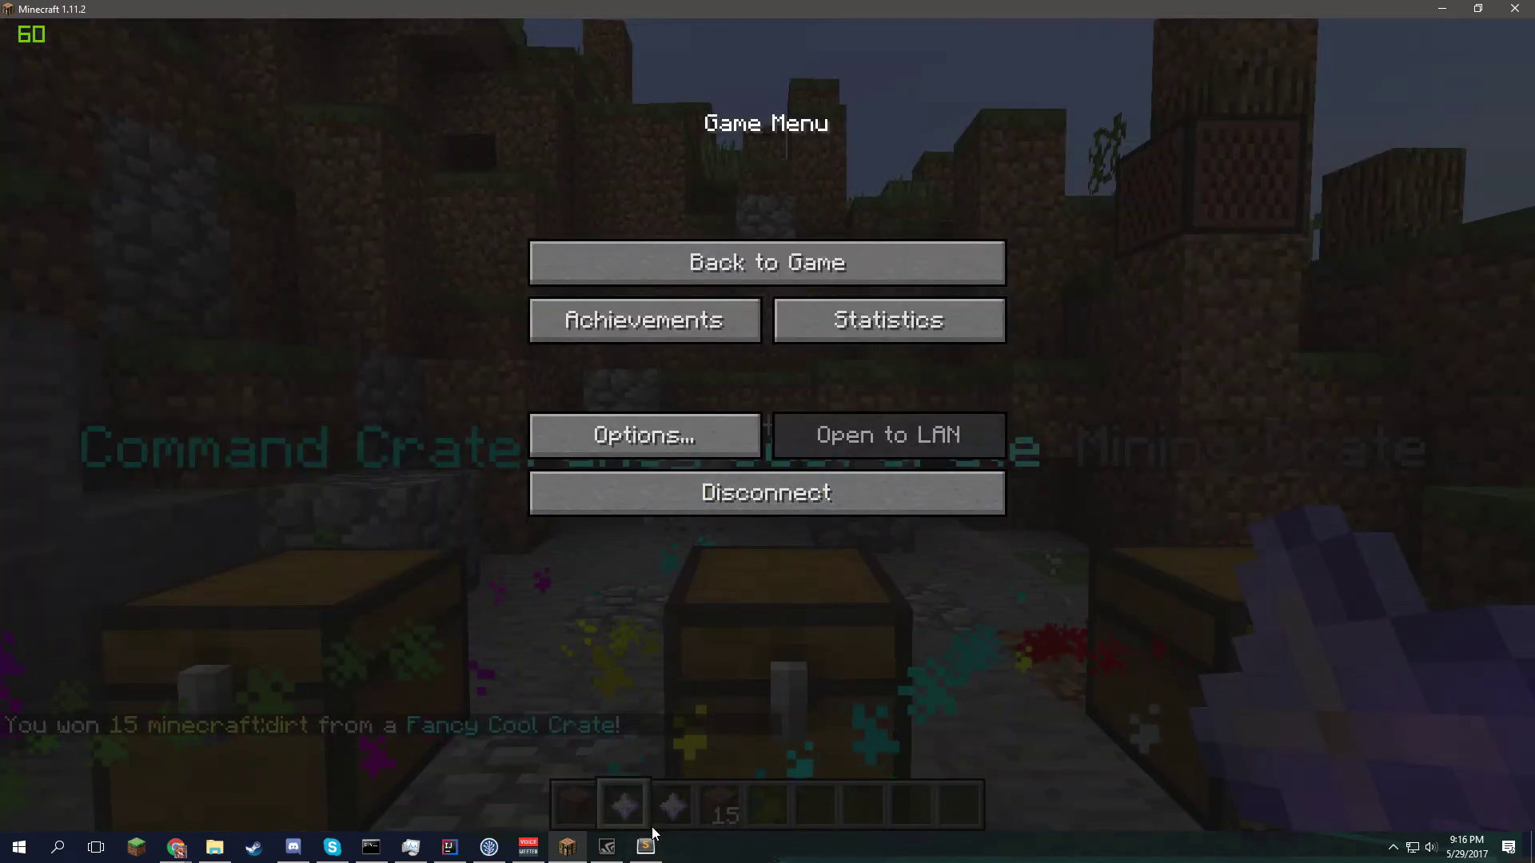
- Switch to Sublime Text, check the mining crate's reward weights in huskycrates.conf, and return to the Minecraft game
{"action": "left_click", "coordinate": [647, 845]}
{"action": "scroll", "coordinate": [493, 342], "scroll_direction": "up", "scroll_amount": 7}
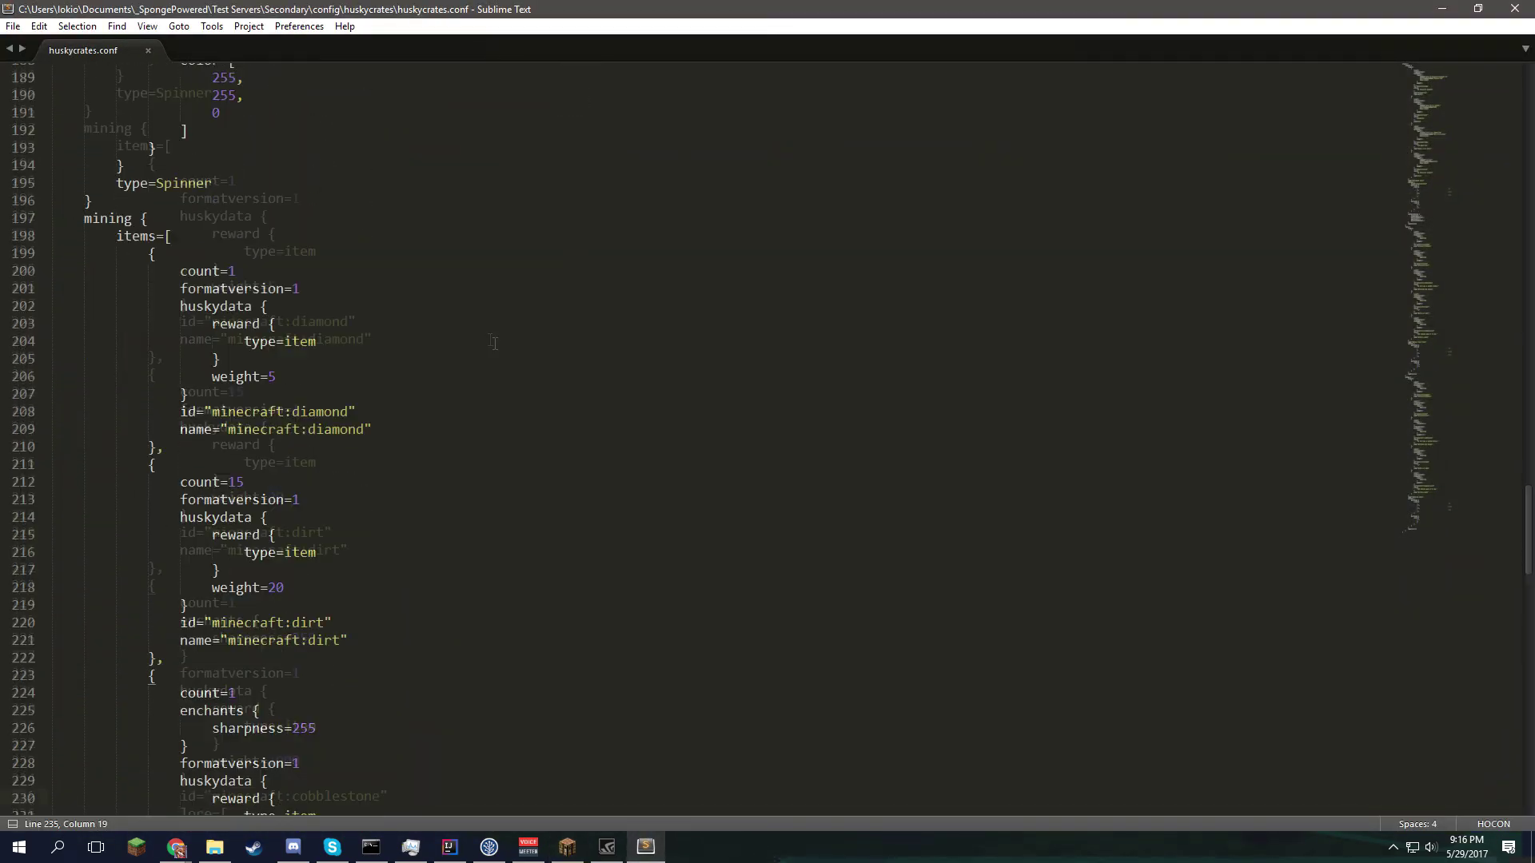
{"action": "scroll", "coordinate": [493, 342], "scroll_direction": "down", "scroll_amount": 10}
{"action": "scroll", "coordinate": [514, 519], "scroll_direction": "up", "scroll_amount": 1}
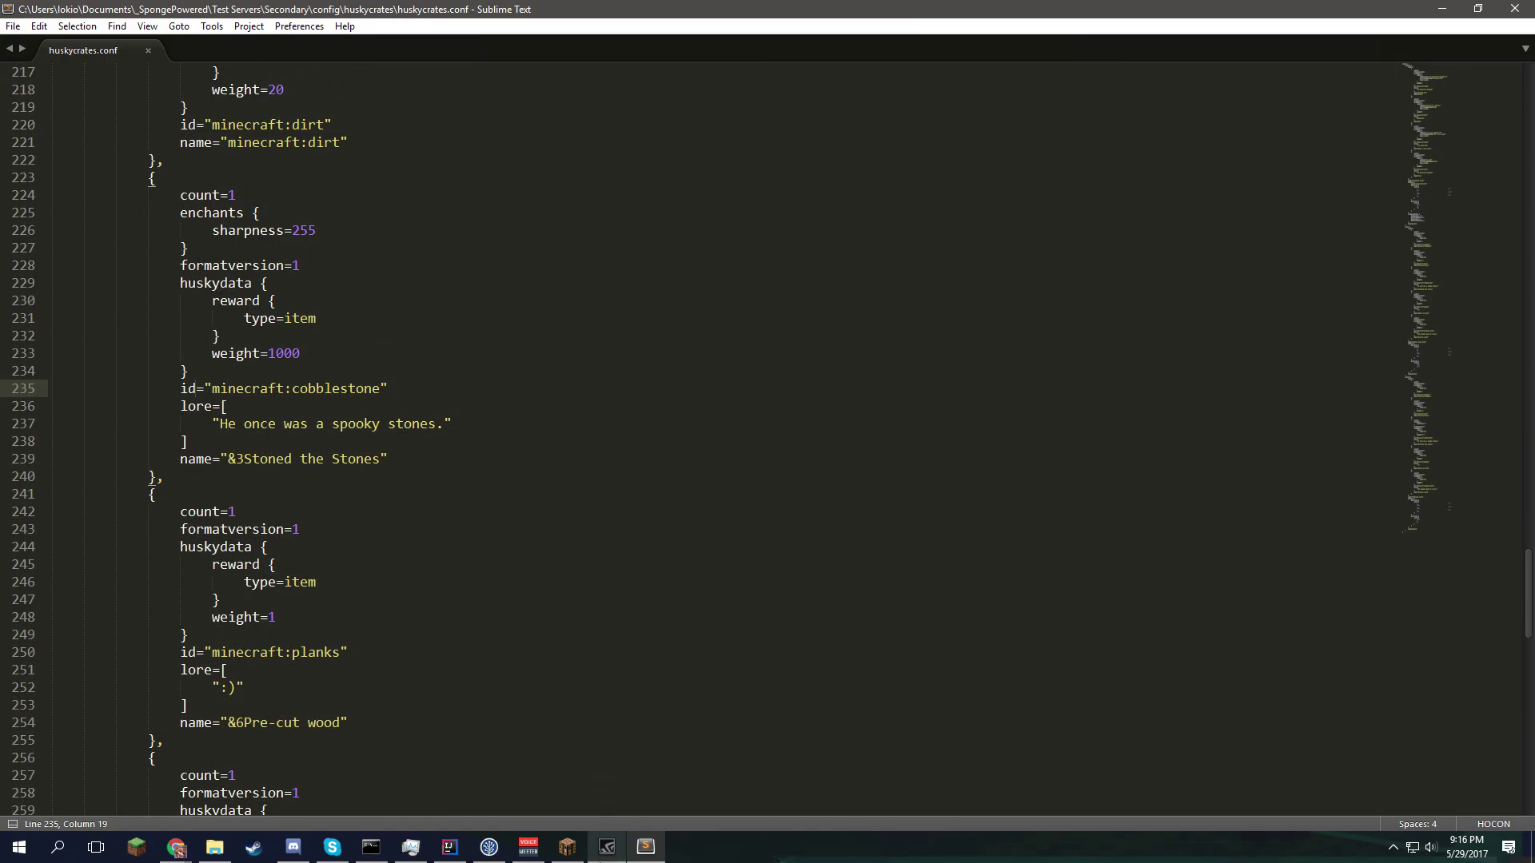
{"action": "left_click", "coordinate": [567, 846]}
{"action": "left_click", "coordinate": [764, 261]}
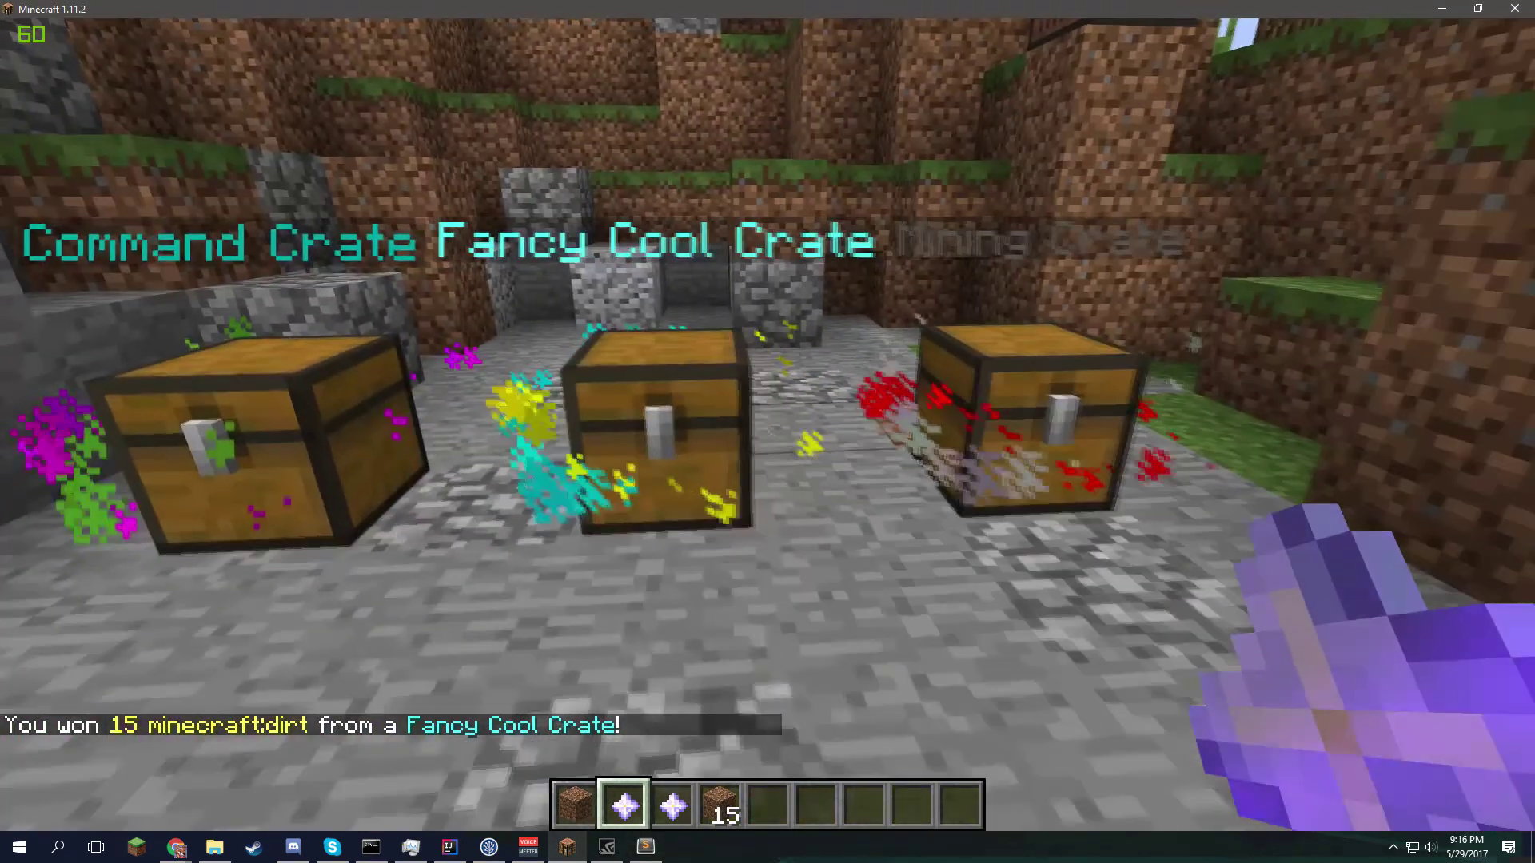
{"action": "key", "text": "t"}
{"action": "key", "text": "Up"}
{"action": "key", "text": "Up"}
{"action": "key", "text": "Escape"}
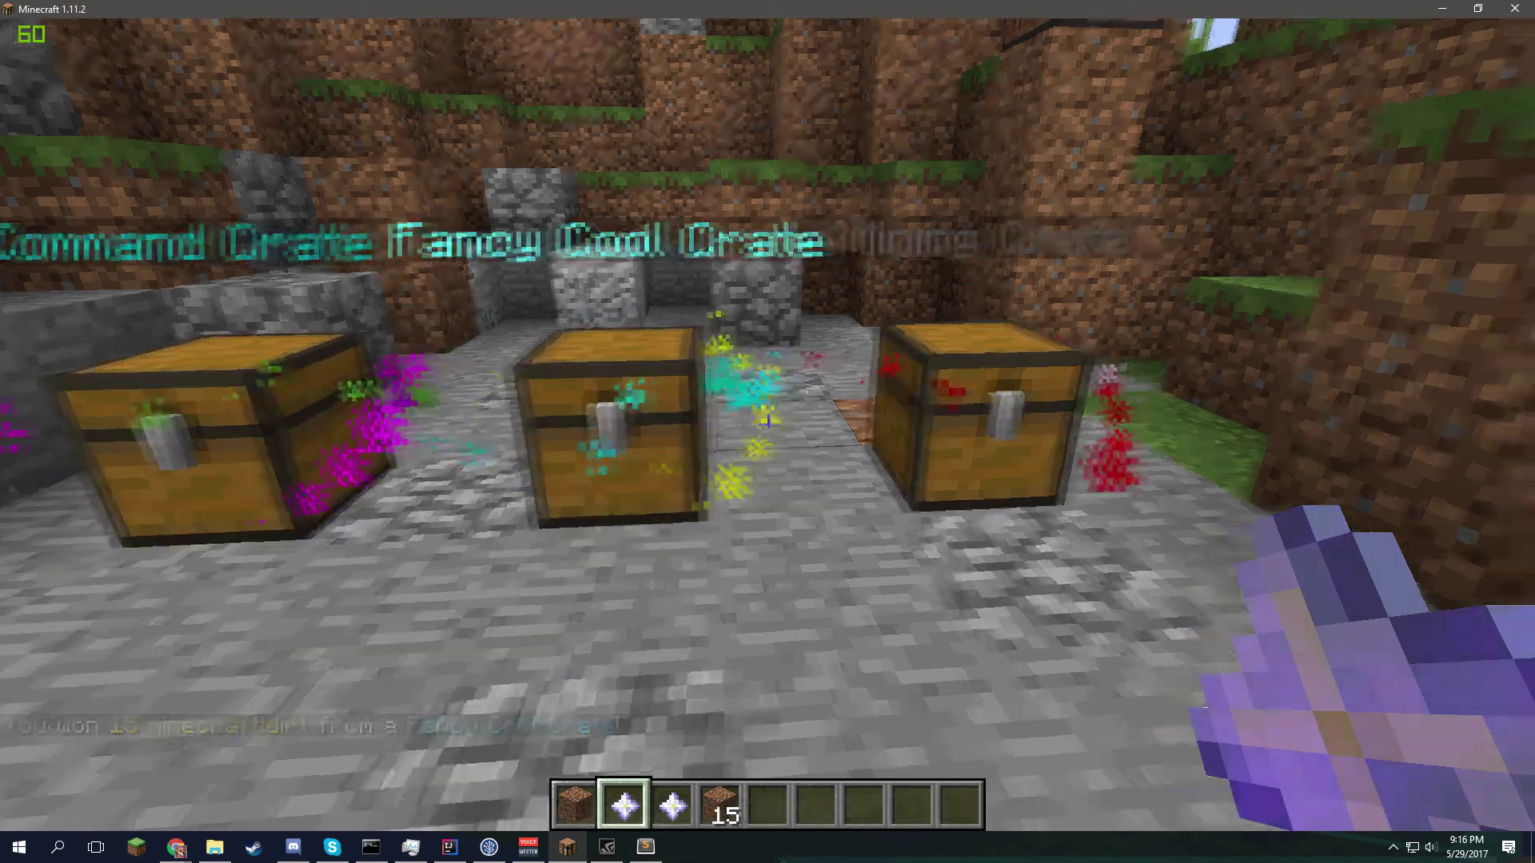
- Open the Mining Crate with the Mining Crate Key and let it roll a reward
{"action": "key", "text": "3"}
{"action": "left_click", "coordinate": [767, 421]}
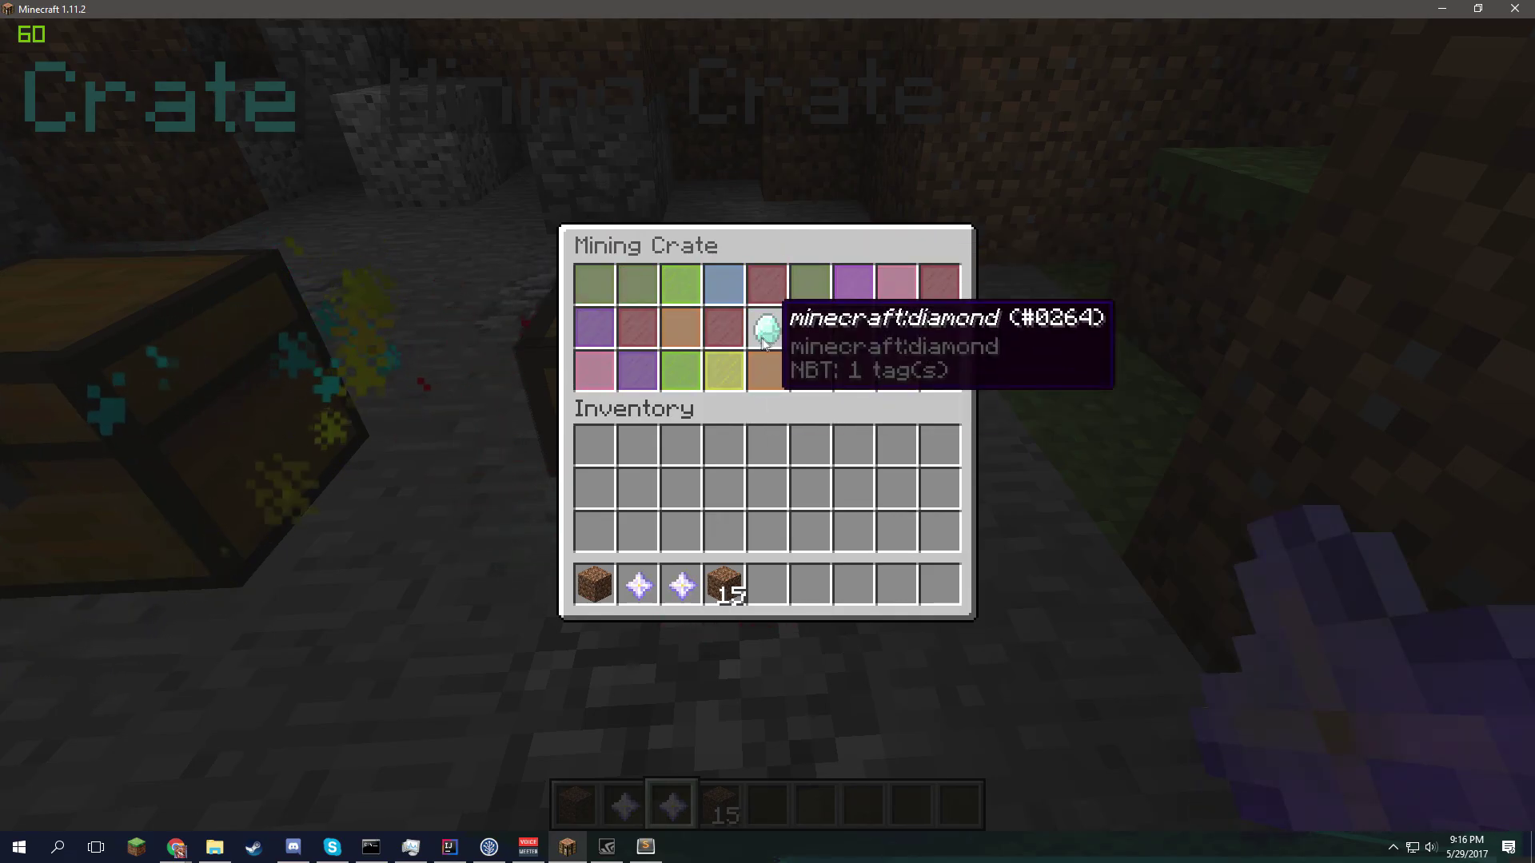
- Switch to Sublime Text and compare the weights of the mining crate's diamond, dirt, cobblestone, planks and sword rewards
{"action": "left_click", "coordinate": [645, 846]}
{"action": "scroll", "coordinate": [434, 563], "scroll_direction": "down", "scroll_amount": 9}
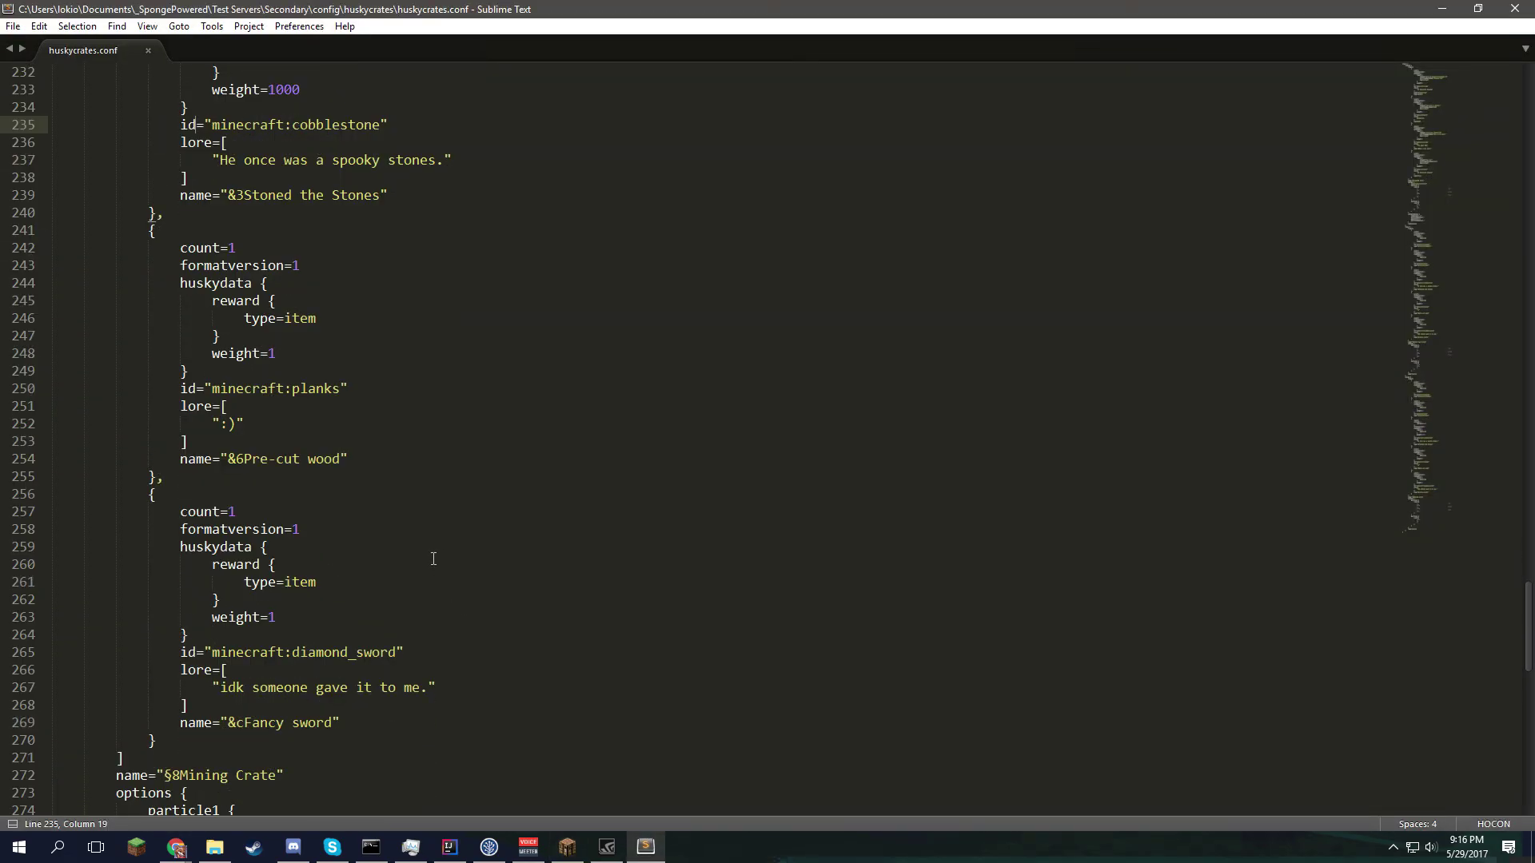
{"action": "scroll", "coordinate": [431, 552], "scroll_direction": "up", "scroll_amount": 11}
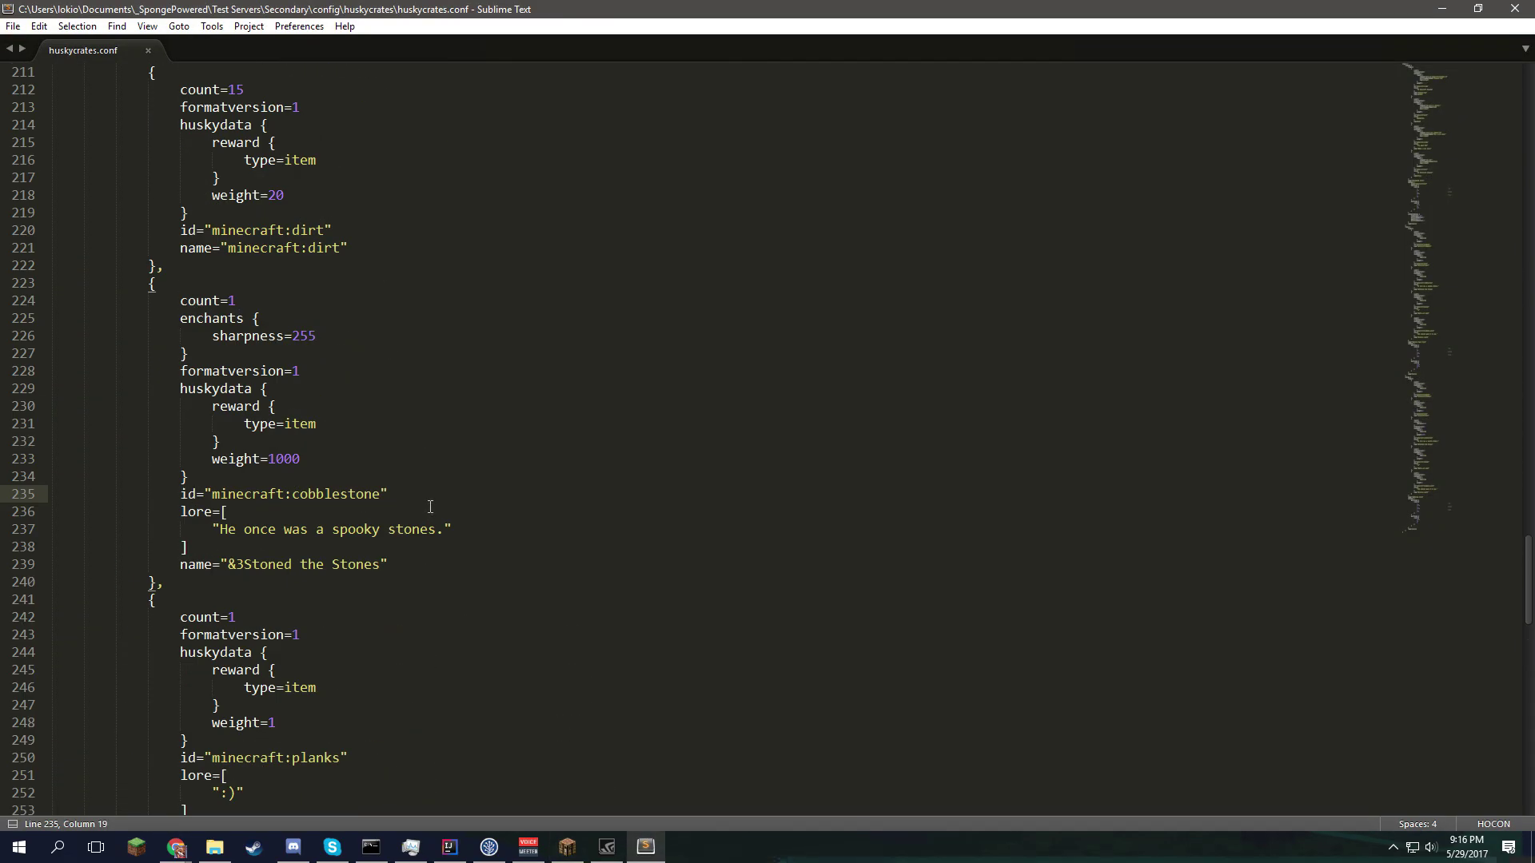
{"action": "scroll", "coordinate": [430, 507], "scroll_direction": "up", "scroll_amount": 6}
{"action": "scroll", "coordinate": [430, 507], "scroll_direction": "down", "scroll_amount": 3}
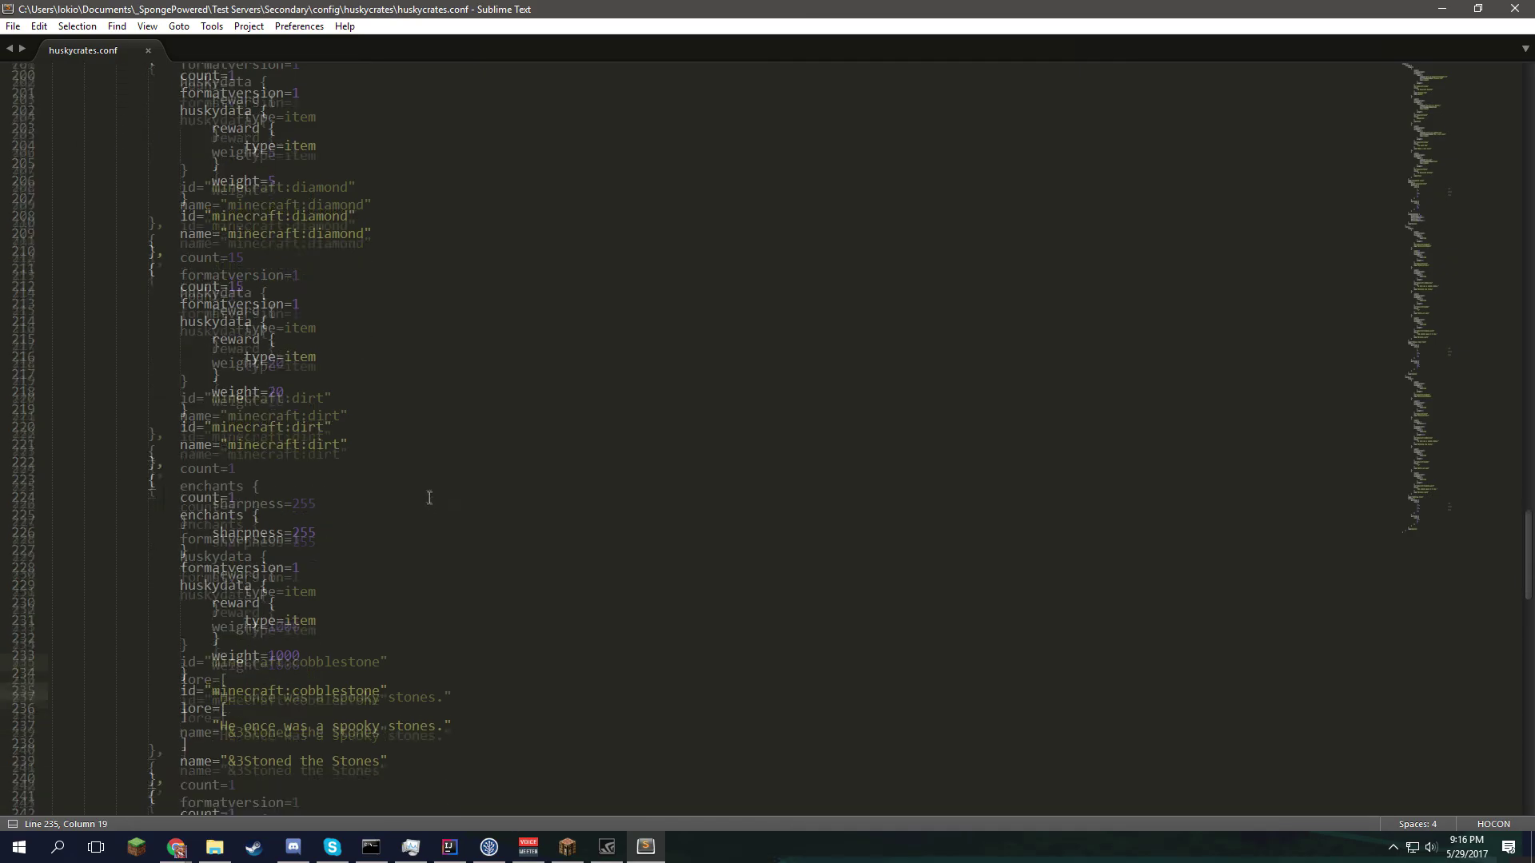
- Pass through Minecraft to IntelliJ IDEA and check the latest crate roll output in the server debug console
{"action": "left_click", "coordinate": [567, 847]}
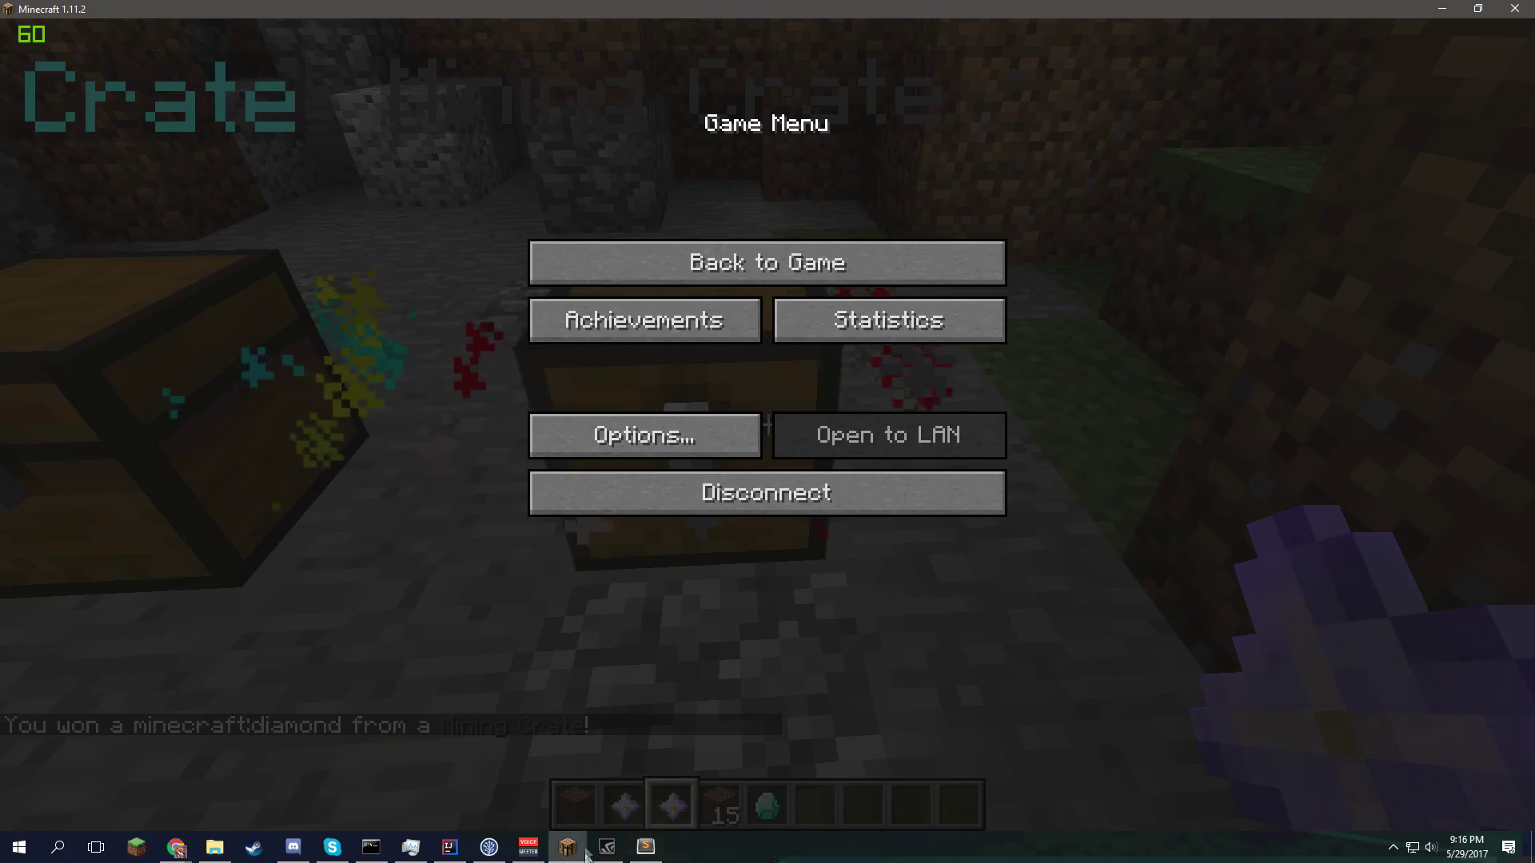
{"action": "left_click", "coordinate": [721, 272]}
{"action": "key", "text": "Escape"}
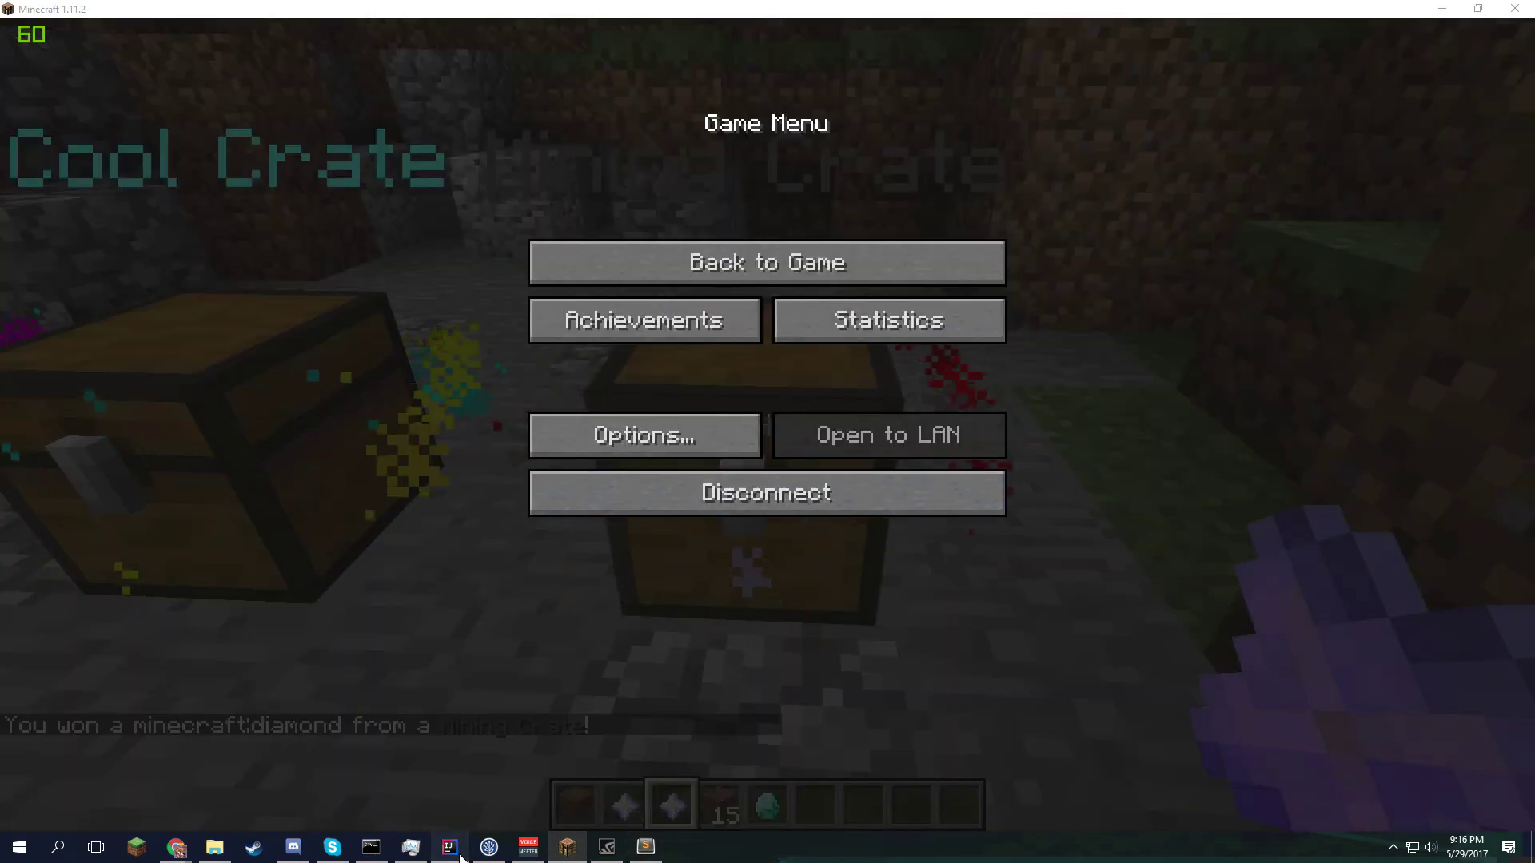
{"action": "left_click", "coordinate": [449, 847]}
{"action": "left_click", "coordinate": [773, 709]}
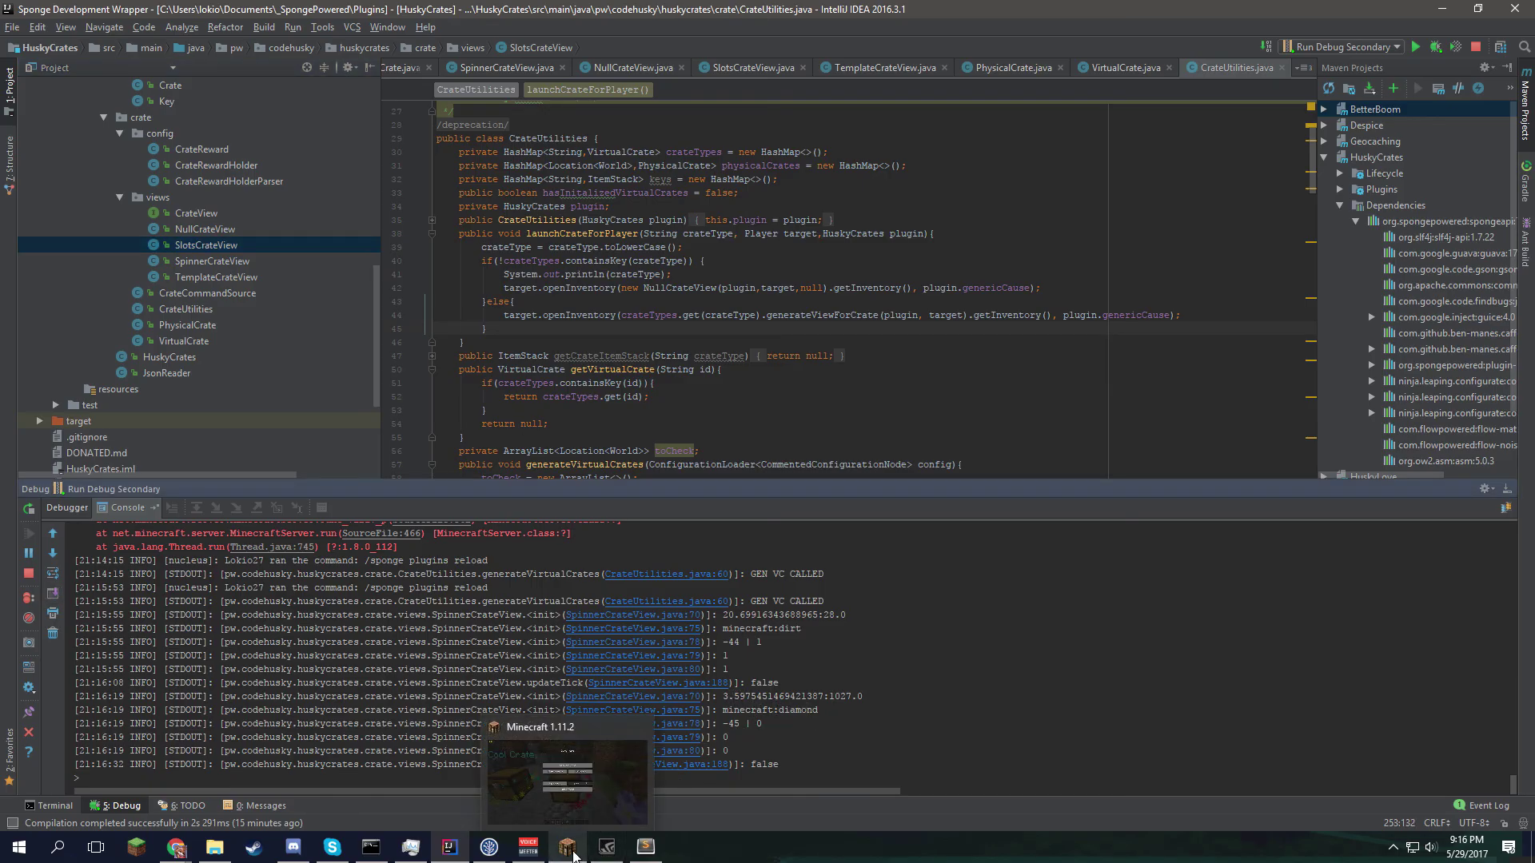
- Return to Minecraft and roll the Mining Crate again with the Mining Crate Key
{"action": "left_click", "coordinate": [571, 854]}
{"action": "left_click", "coordinate": [775, 265]}
{"action": "right_click", "coordinate": [767, 432]}
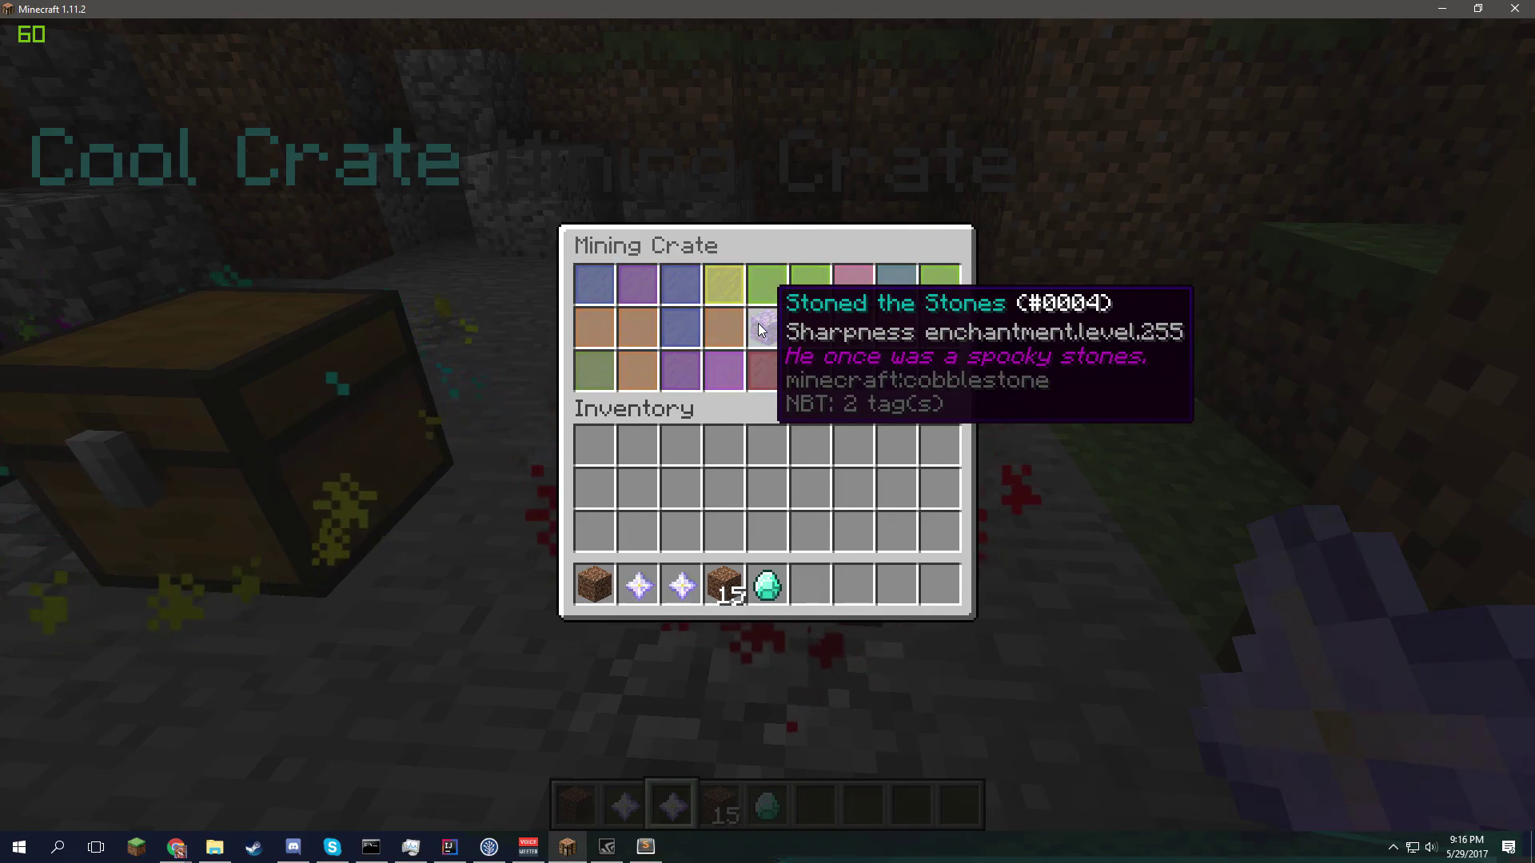
- Hold the Stoned the Stones reward and inspect its enchantment and lore in the inventory
{"action": "key", "text": "6"}
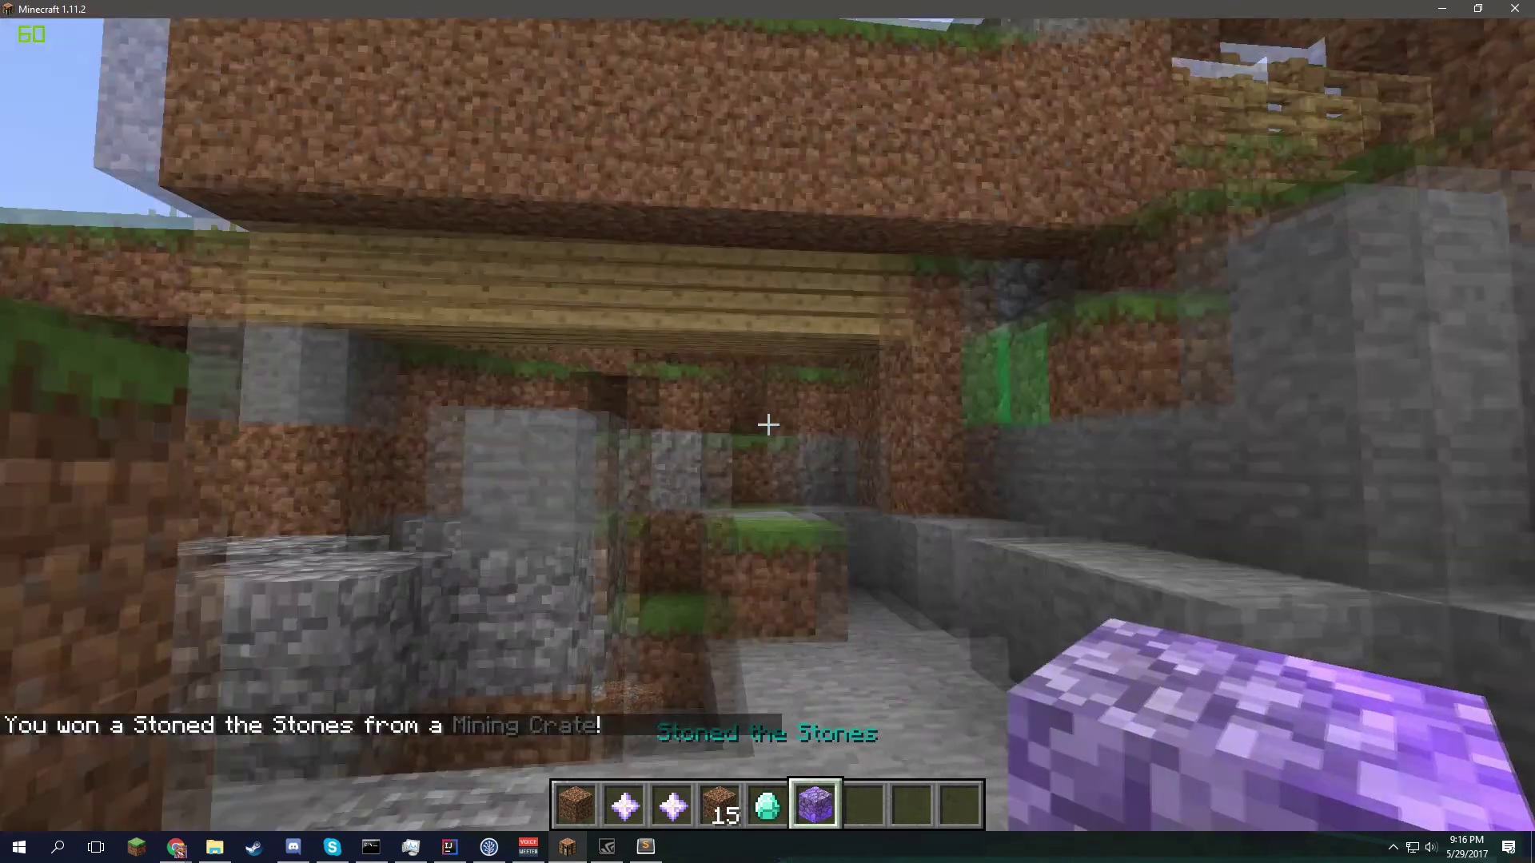
{"action": "key", "text": "e"}
{"action": "key", "text": "e"}
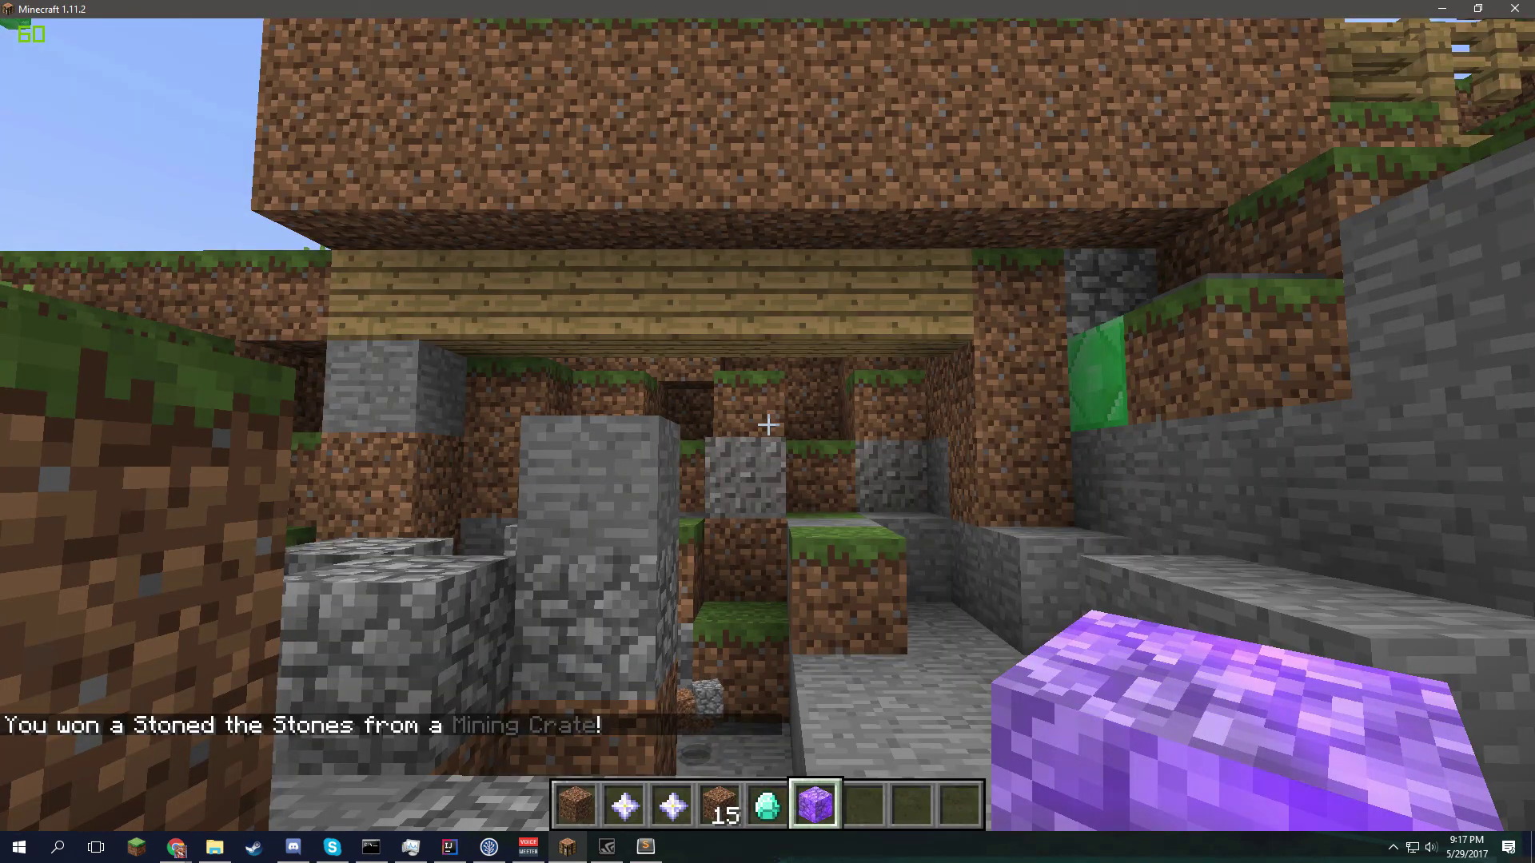
{"action": "key", "text": "w"}
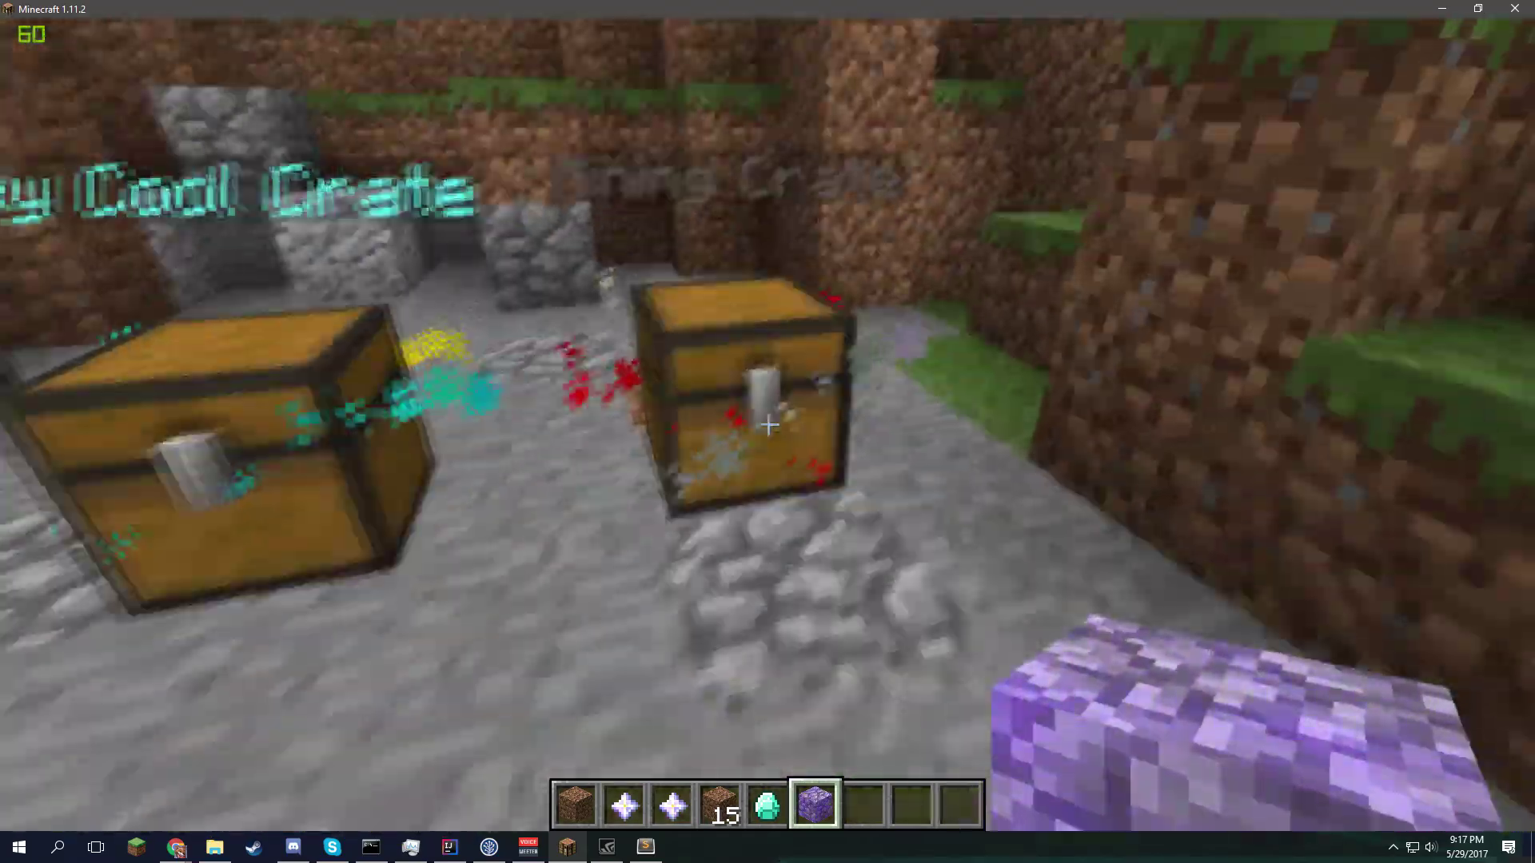
{"action": "key", "text": "e"}
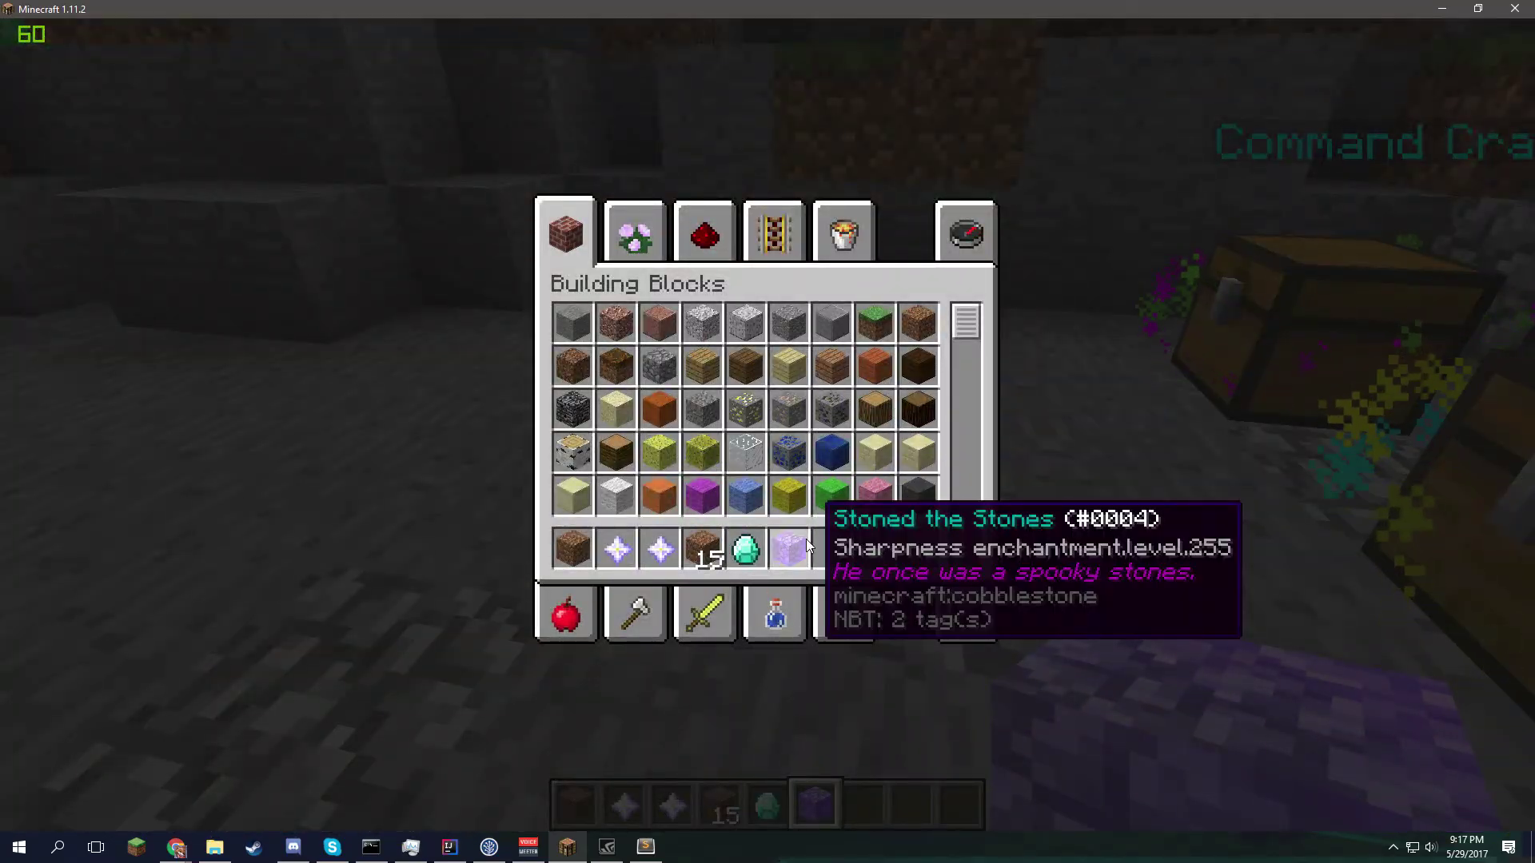
{"action": "key", "text": "e"}
- Drop the won cobblestone, diamond and 15 dirt from the hotbar and hold the Fancy Cool Crate's key again
{"action": "key", "text": "q"}
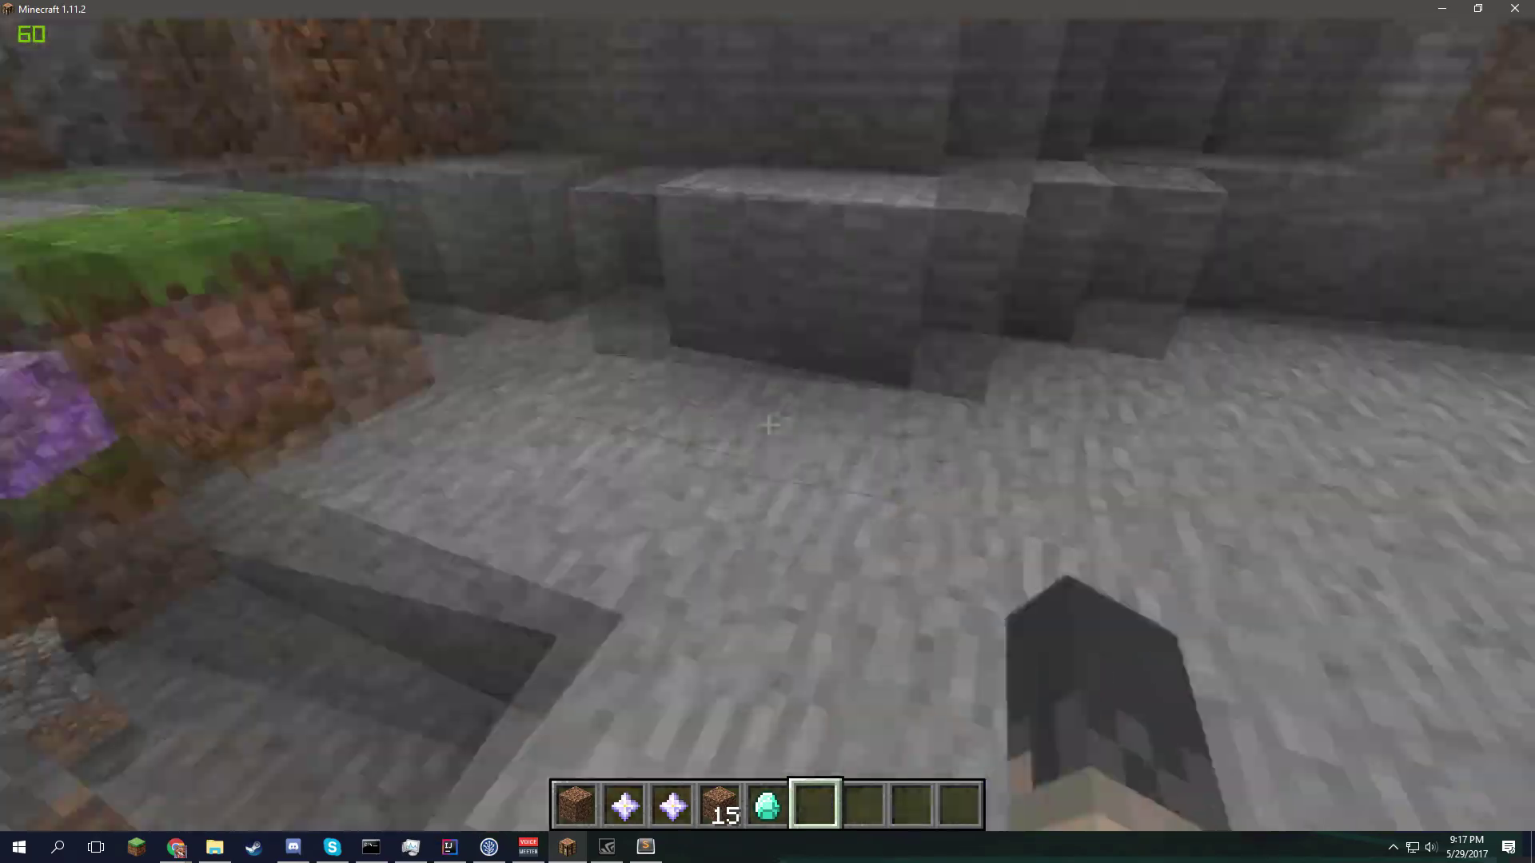
{"action": "key", "text": "5"}
{"action": "key", "text": "q"}
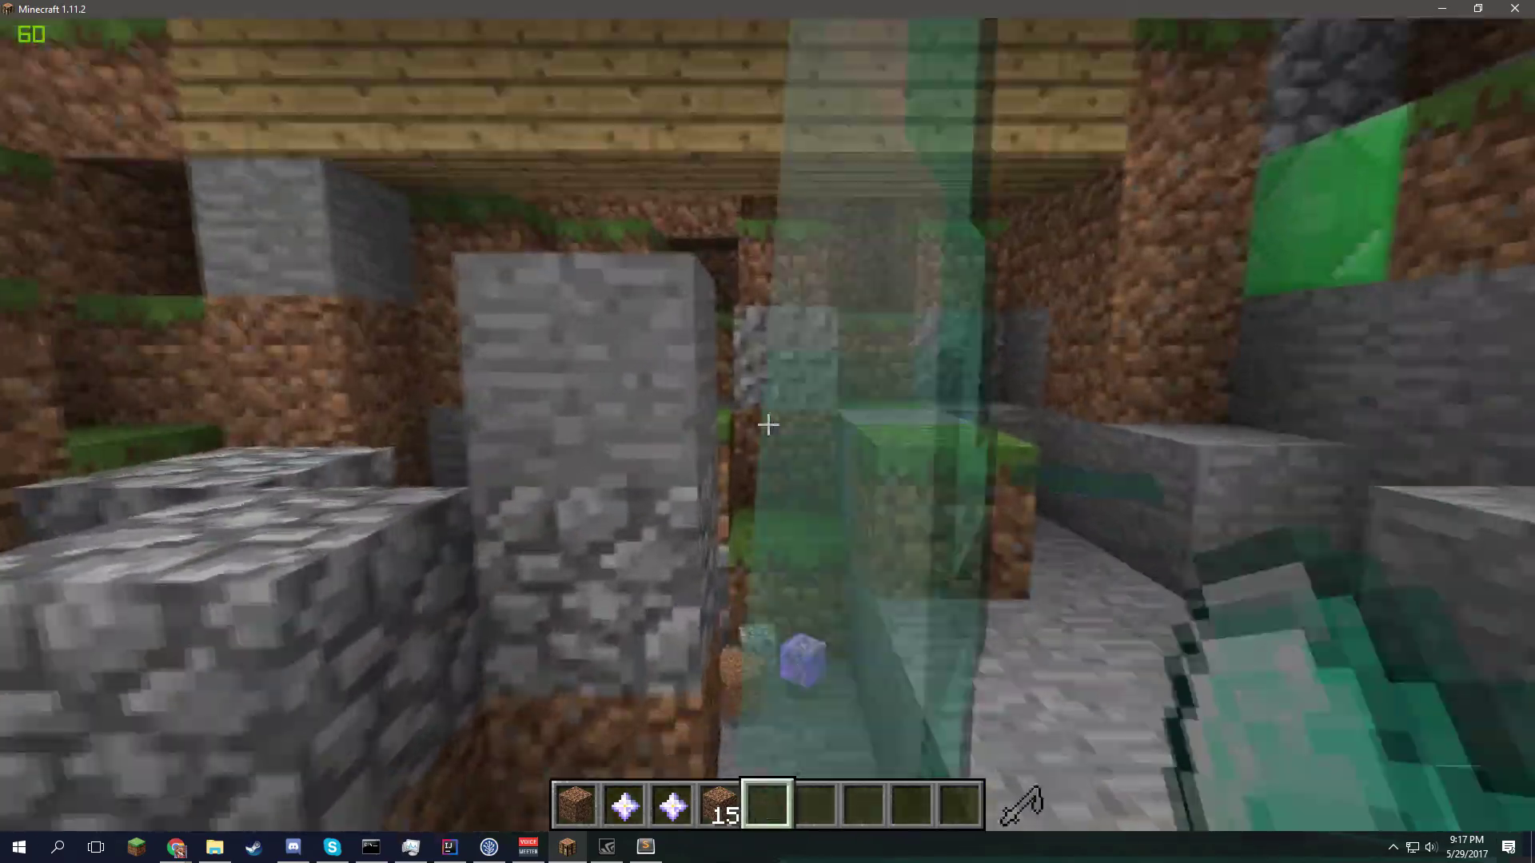
{"action": "key", "text": "4"}
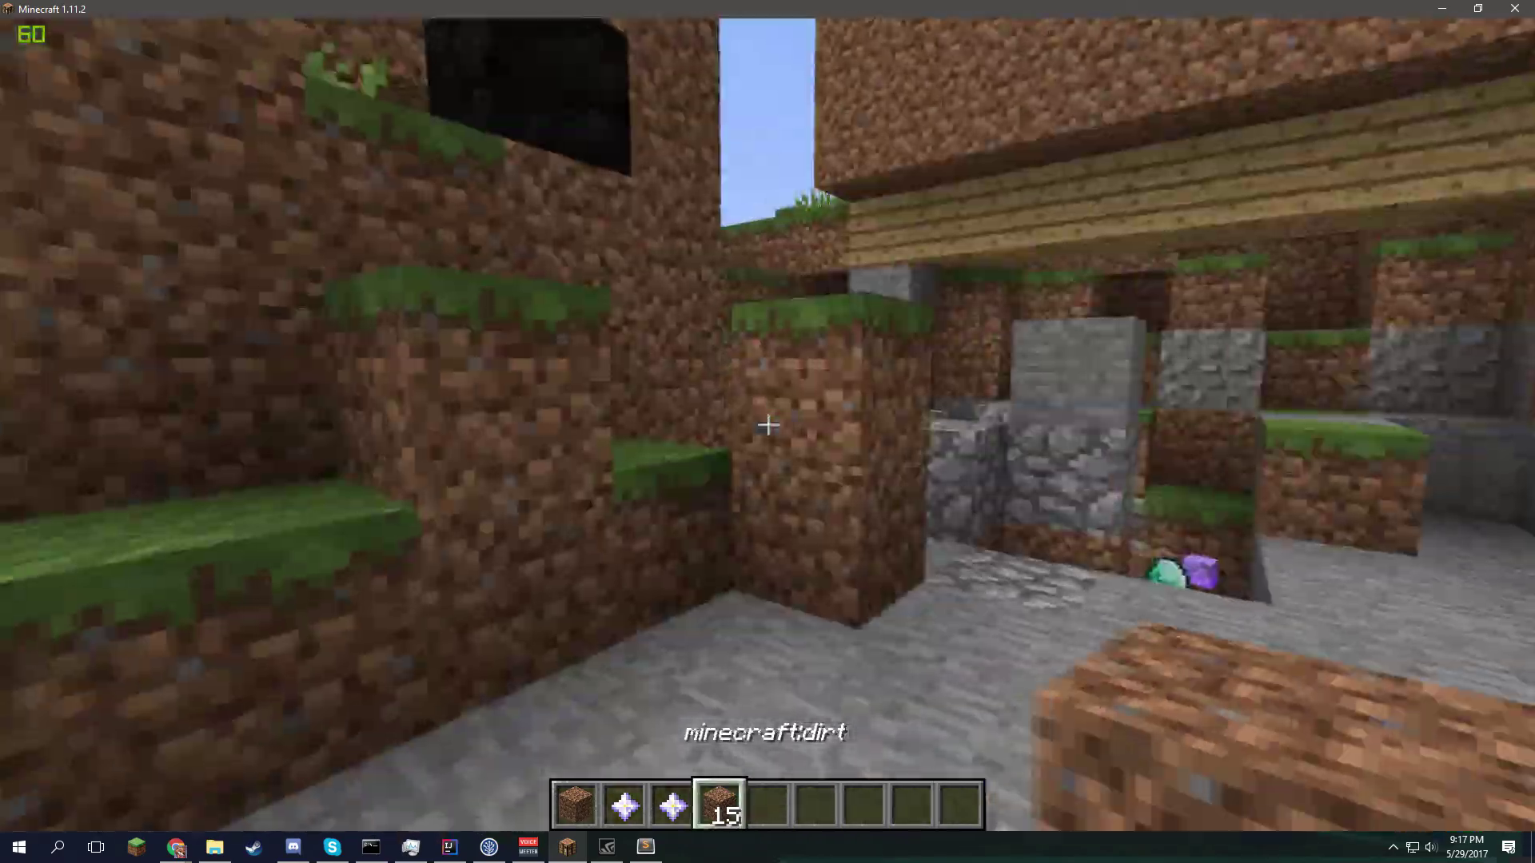
{"action": "key", "text": "ctrl+q"}
{"action": "key", "text": "3"}
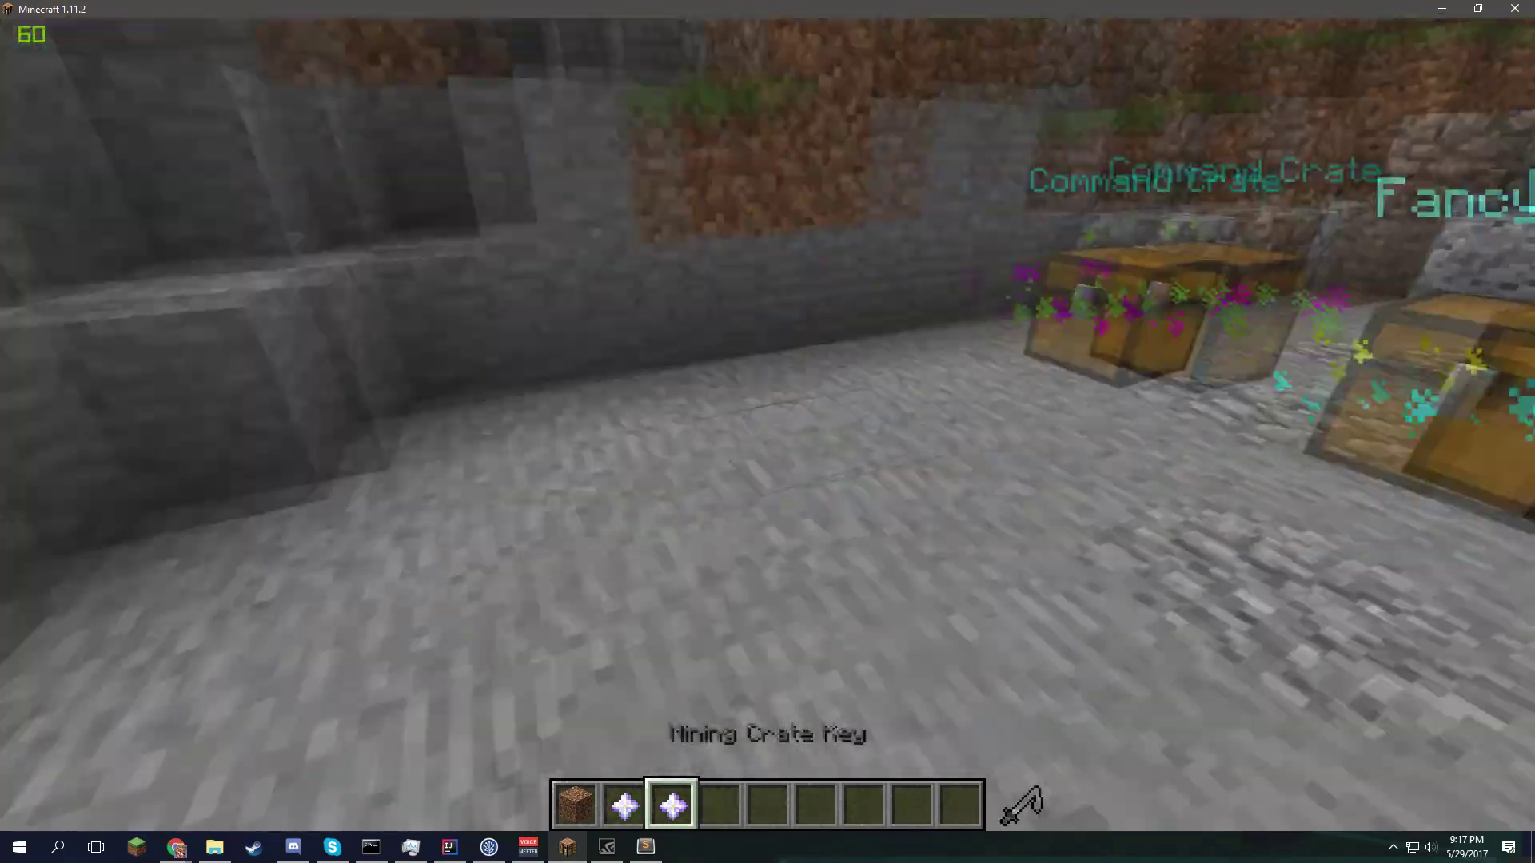
{"action": "key", "text": "2"}
- Switch to IntelliJ IDEA and examine the roll values logged by SpinnerCrateView in the server console
{"action": "key", "text": "Escape"}
{"action": "left_click", "coordinate": [646, 849]}
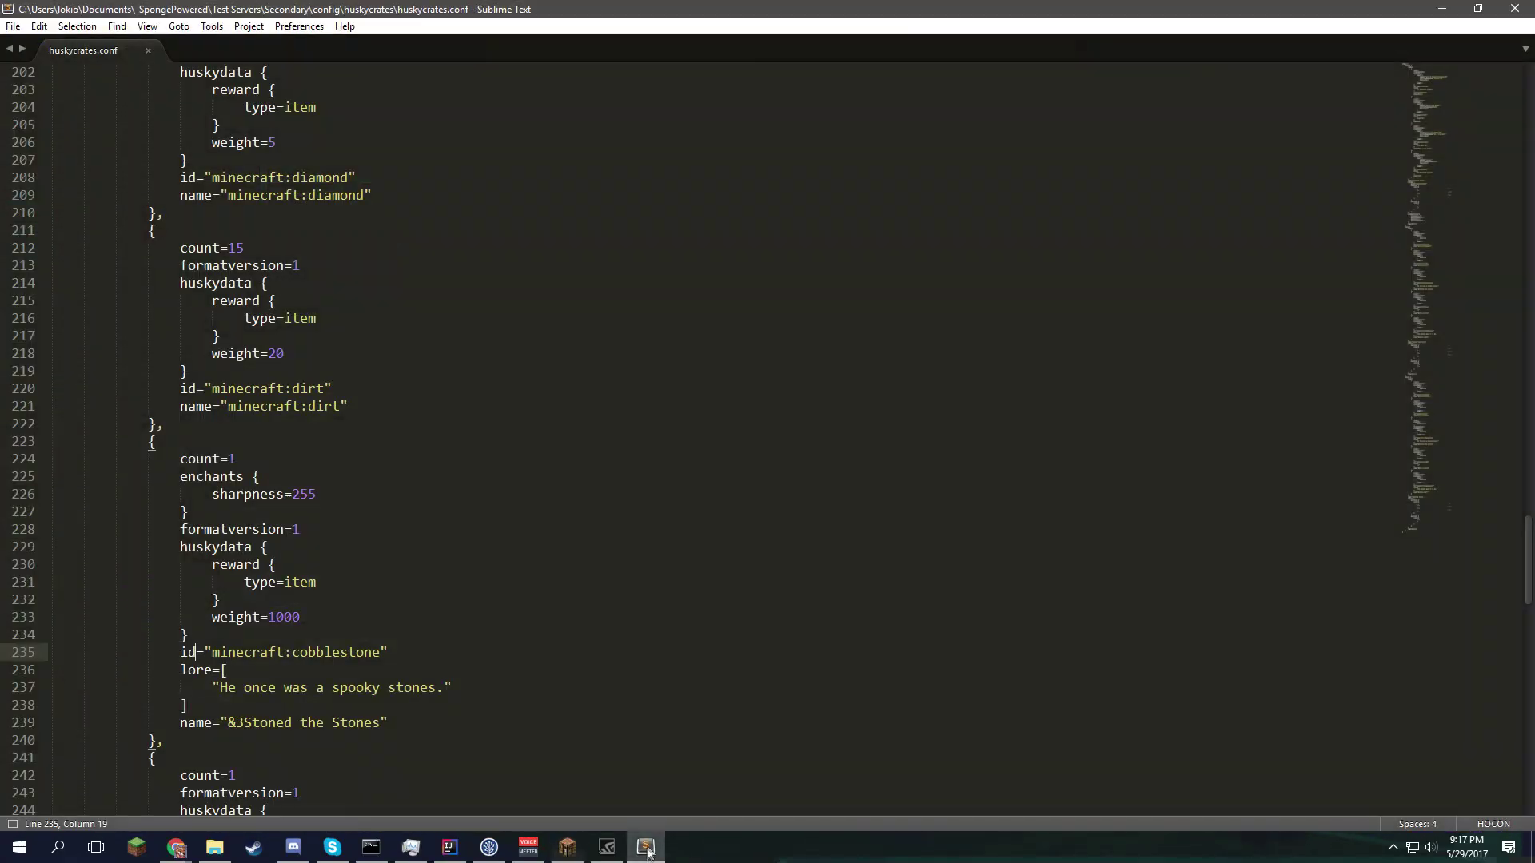
{"action": "left_click", "coordinate": [450, 846]}
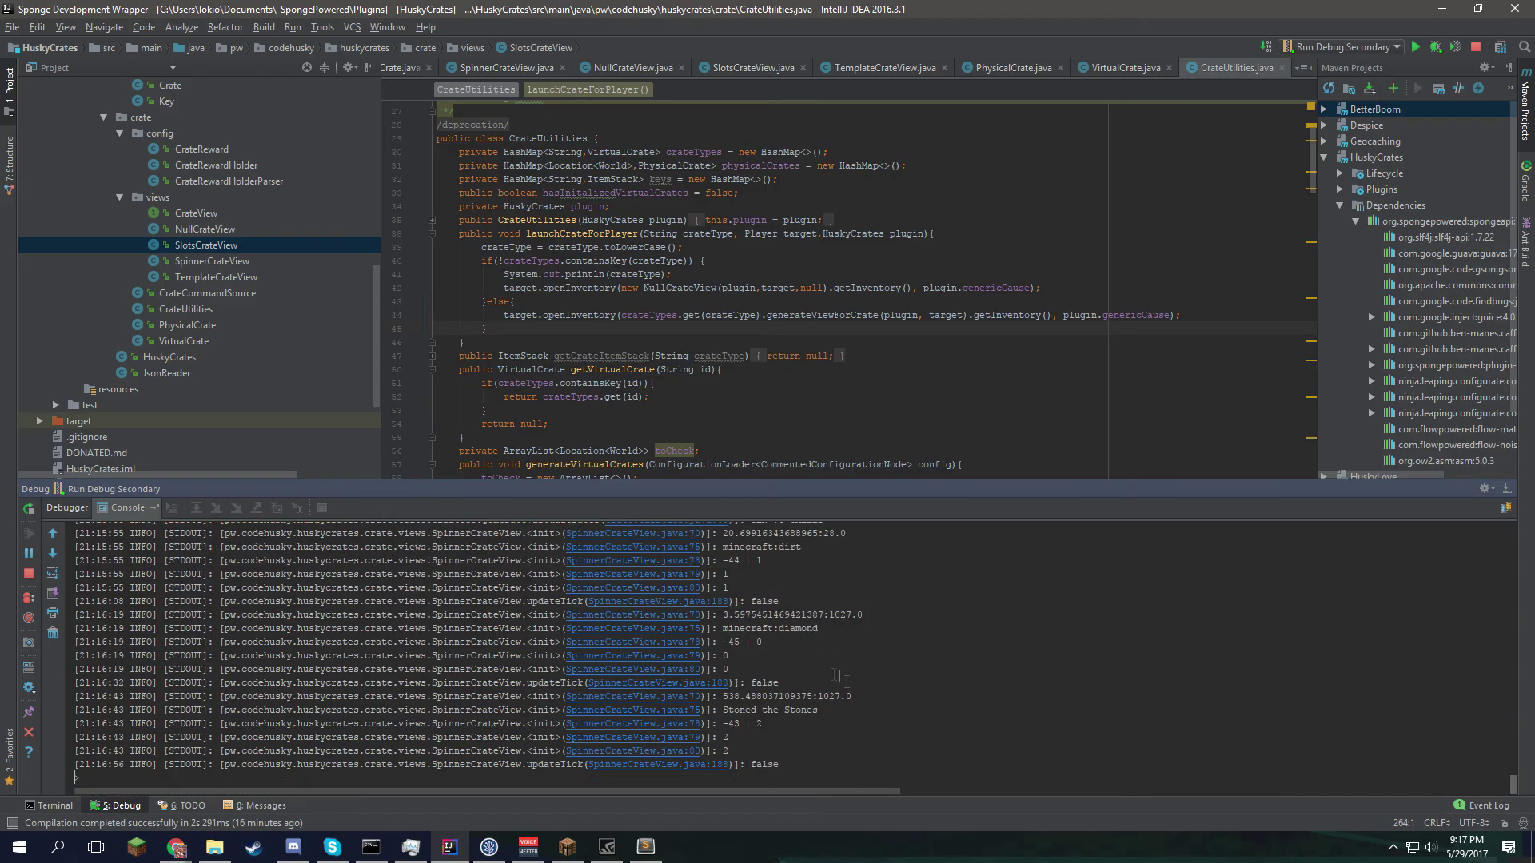
{"action": "left_click_drag", "start_coordinate": [817, 629], "coordinate": [718, 628]}
{"action": "left_click_drag", "start_coordinate": [832, 629], "coordinate": [729, 629]}
{"action": "left_click", "coordinate": [568, 847]}
{"action": "left_click", "coordinate": [798, 263]}
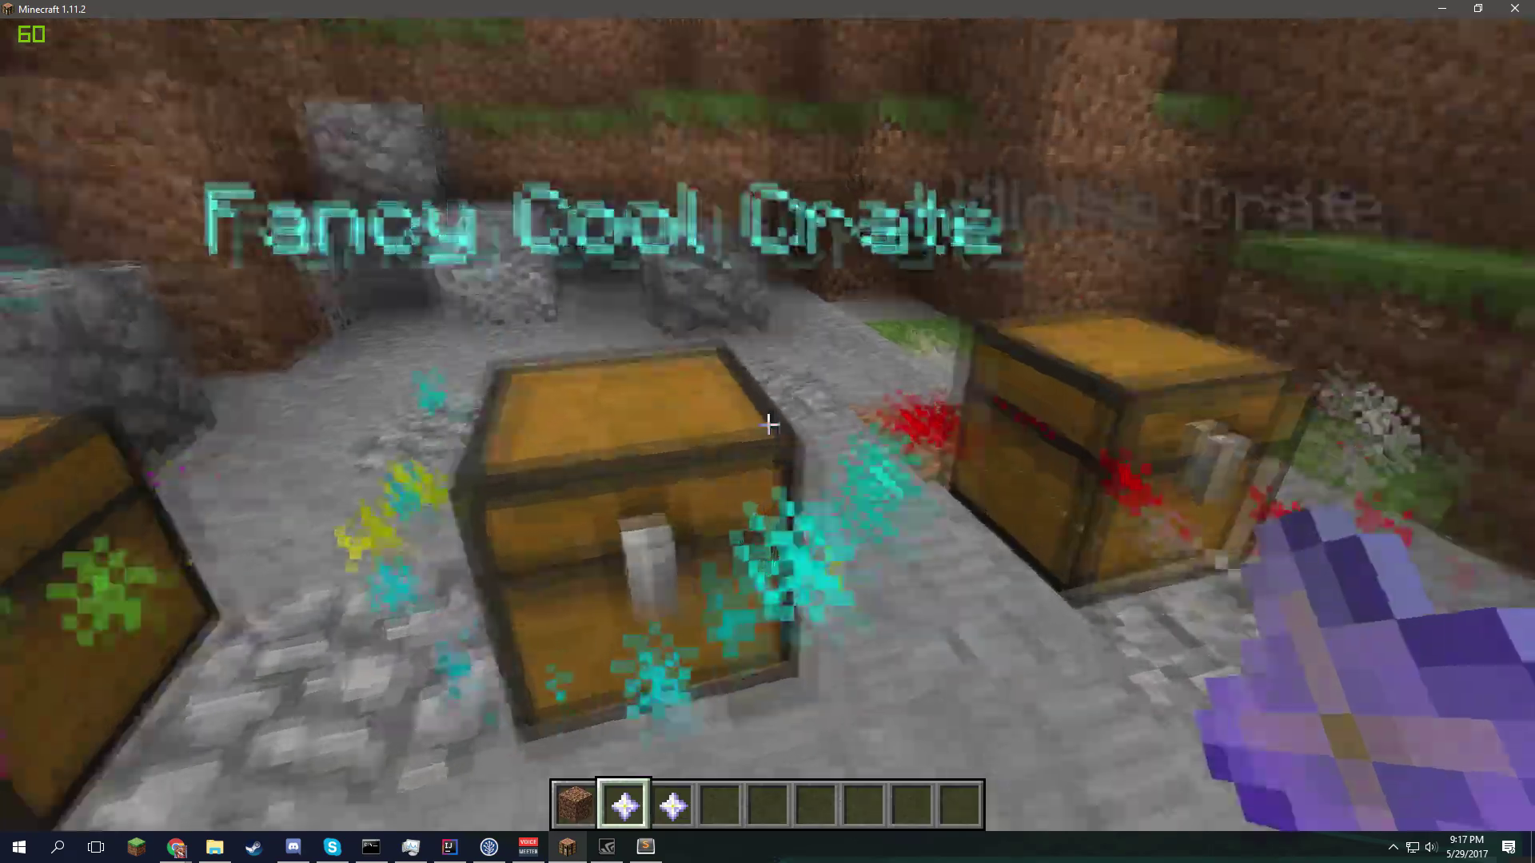
{"action": "key", "text": "Tab"}
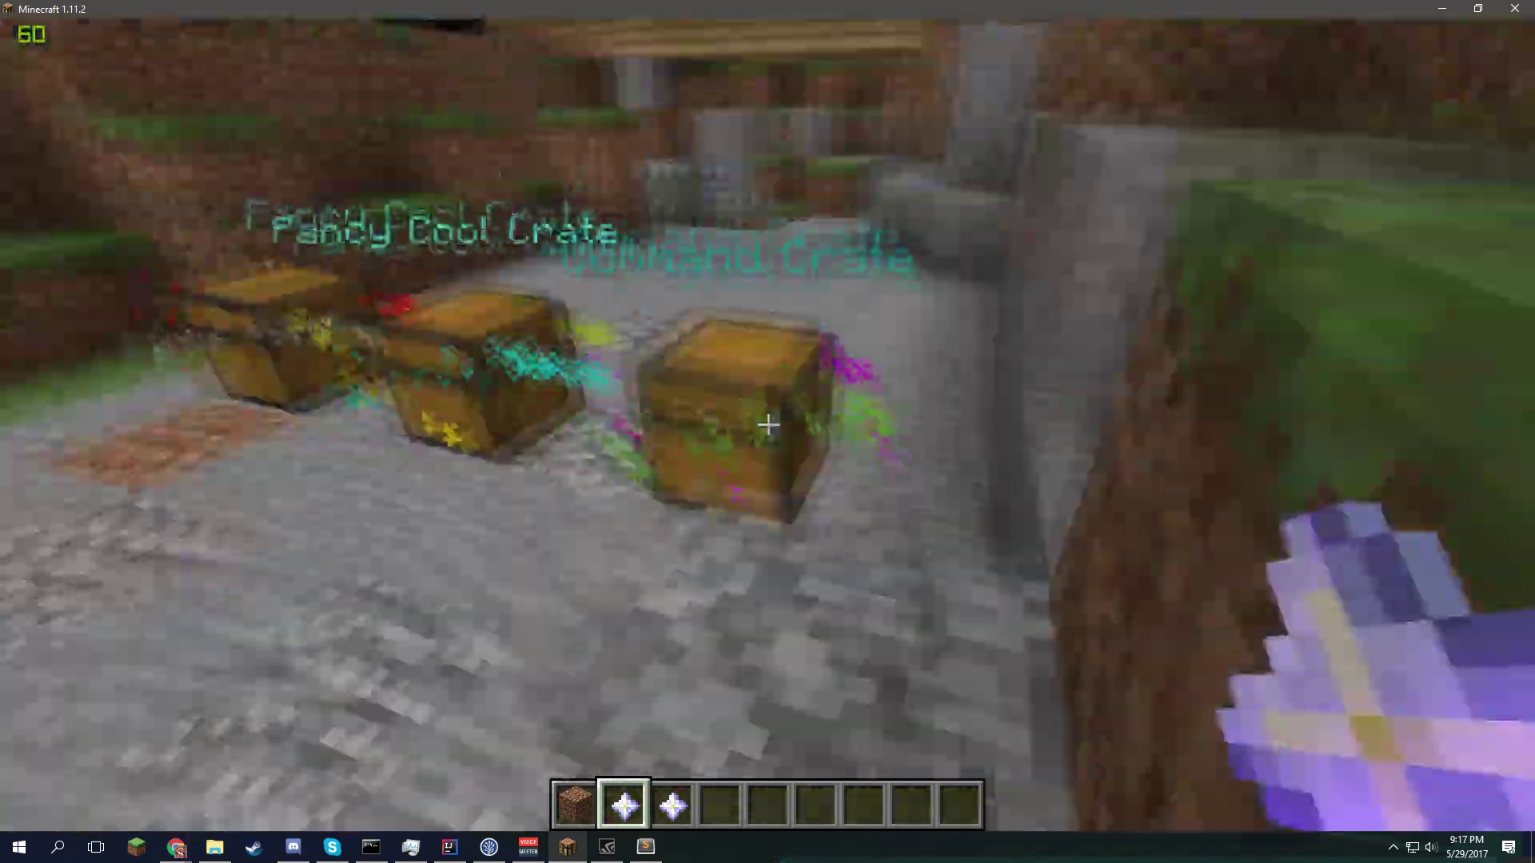
{"action": "key", "text": "Tab"}
{"action": "key", "text": "w"}
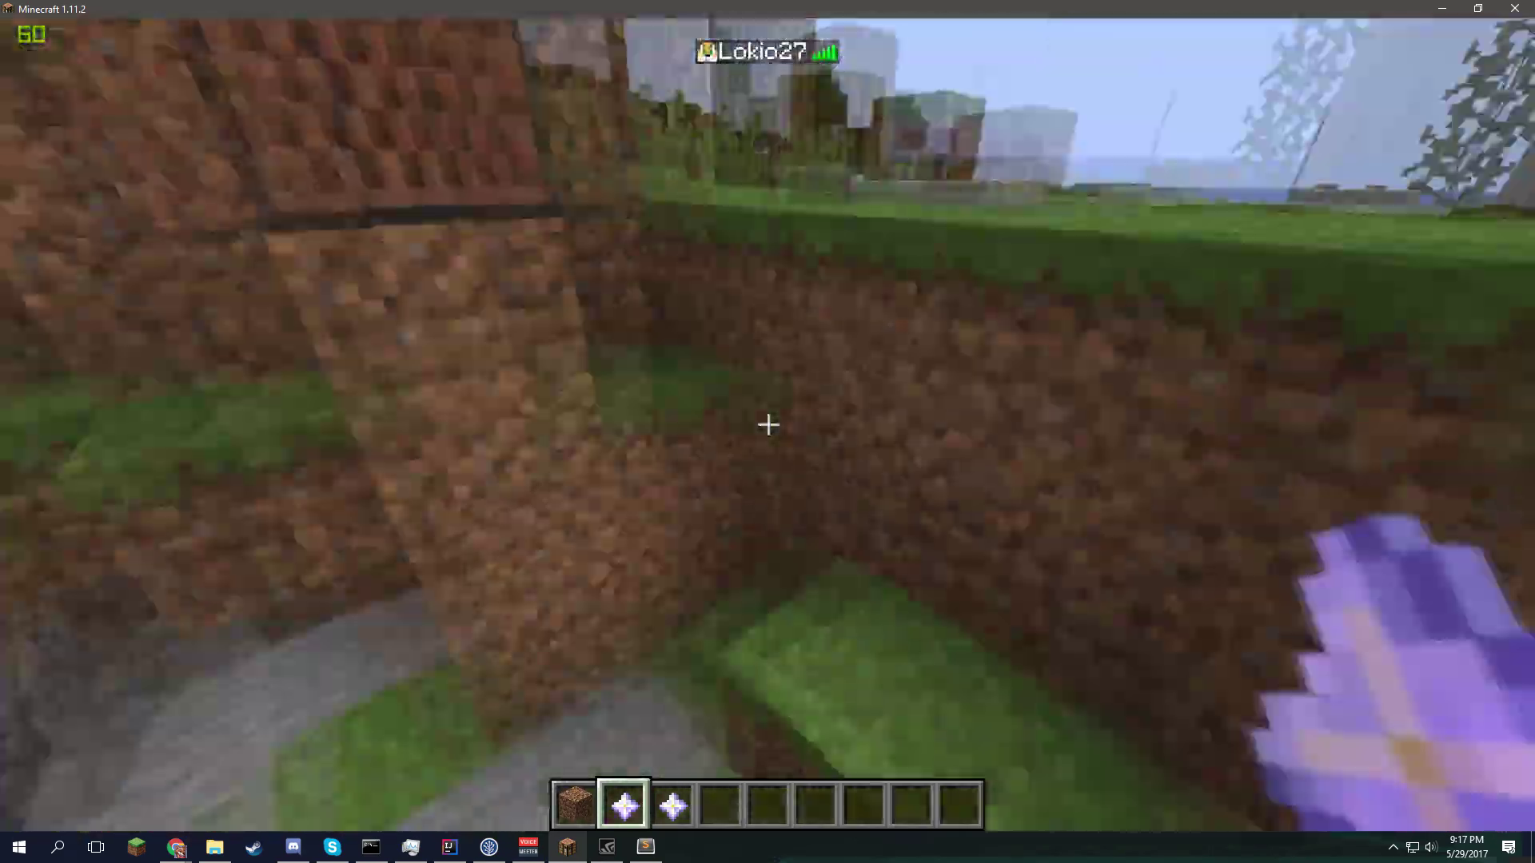
{"action": "key", "text": "space"}
{"action": "key", "text": "w"}
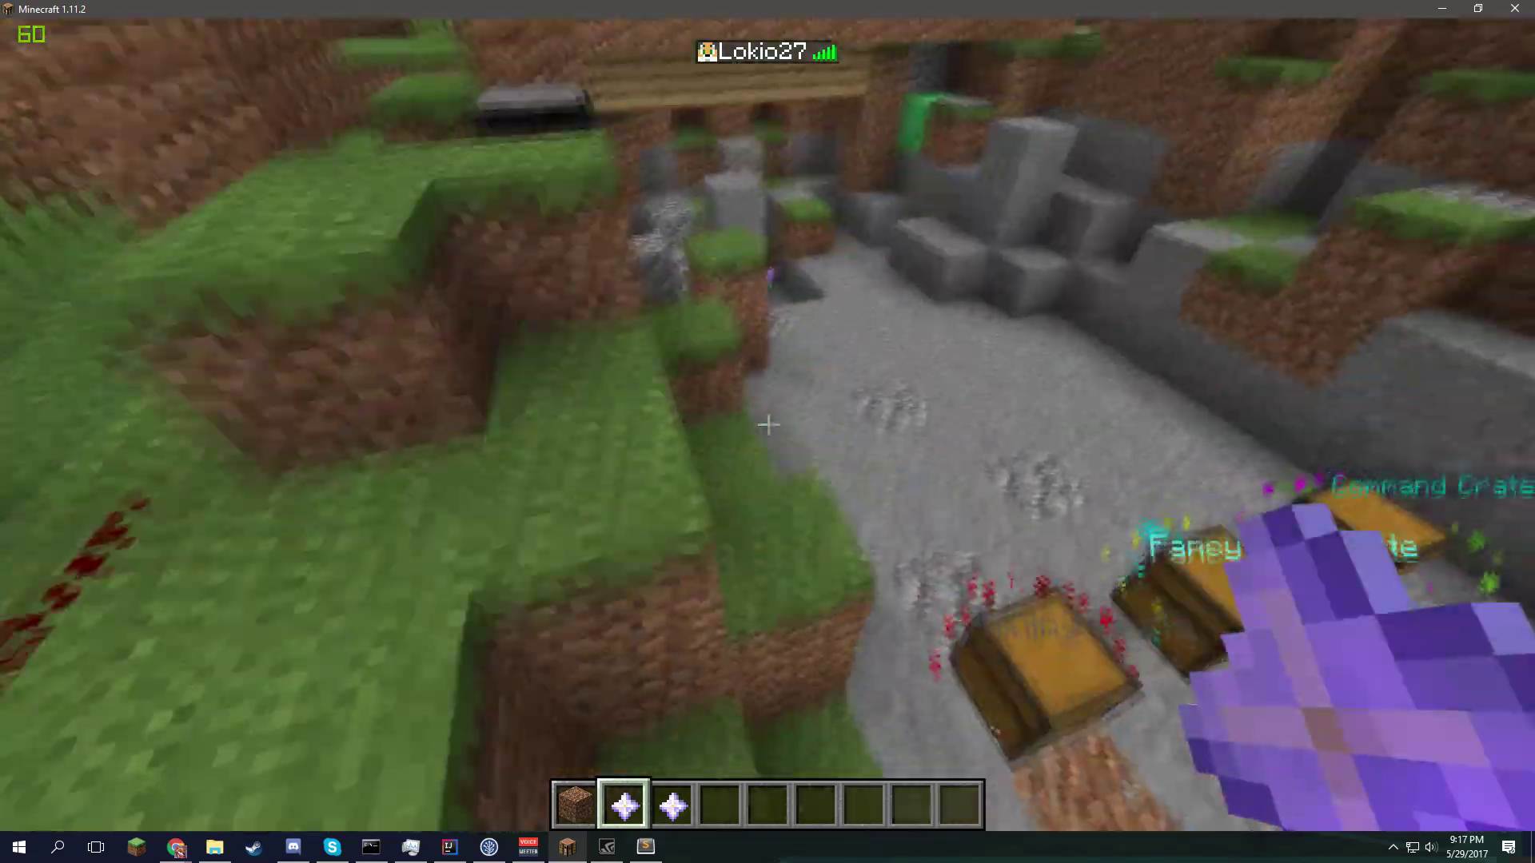
{"action": "key", "text": "w"}
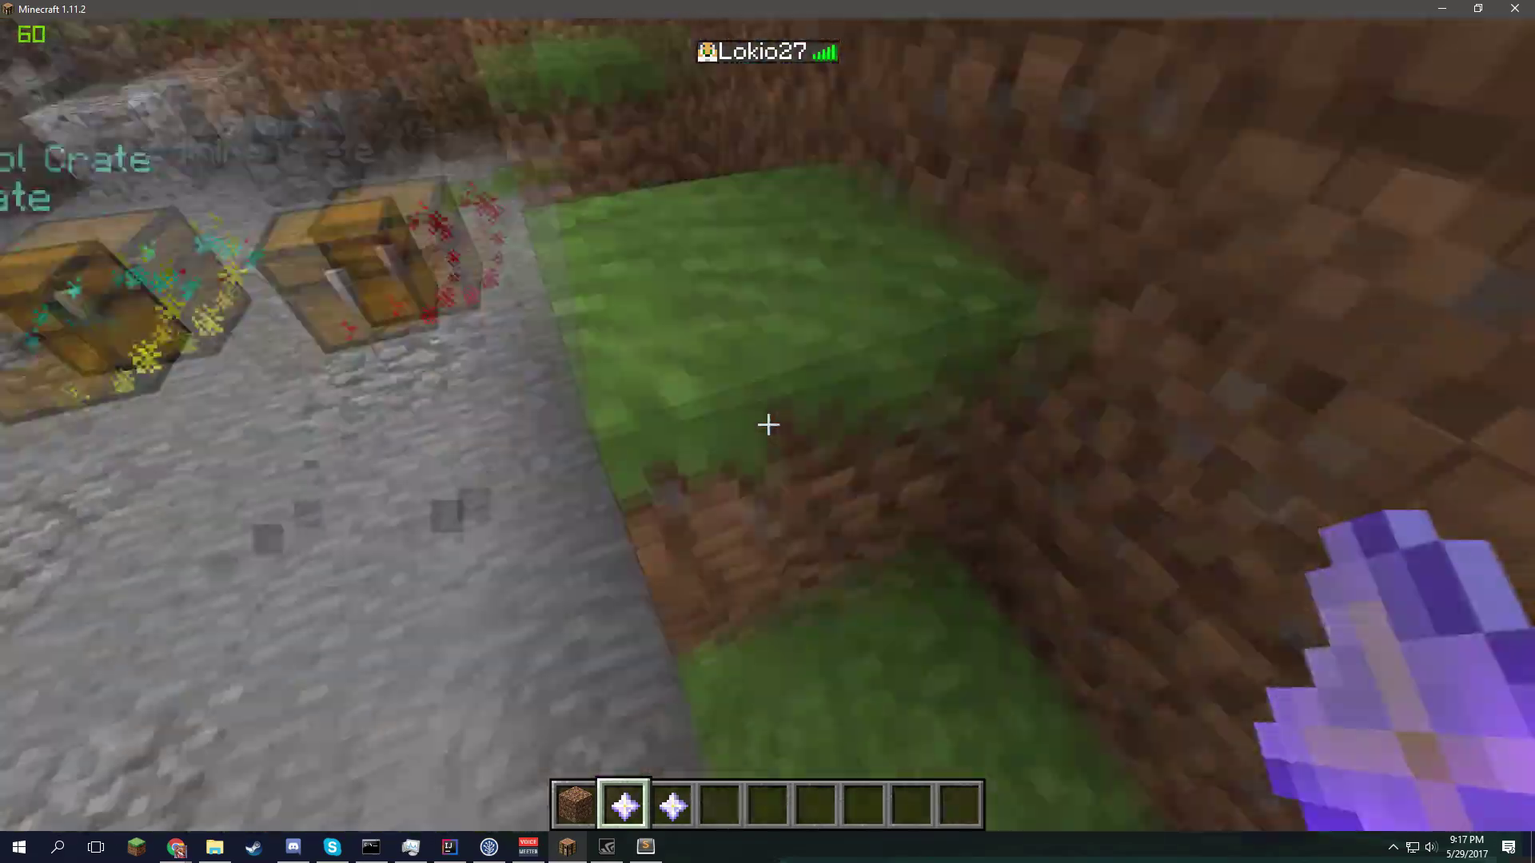
{"action": "key", "text": "w"}
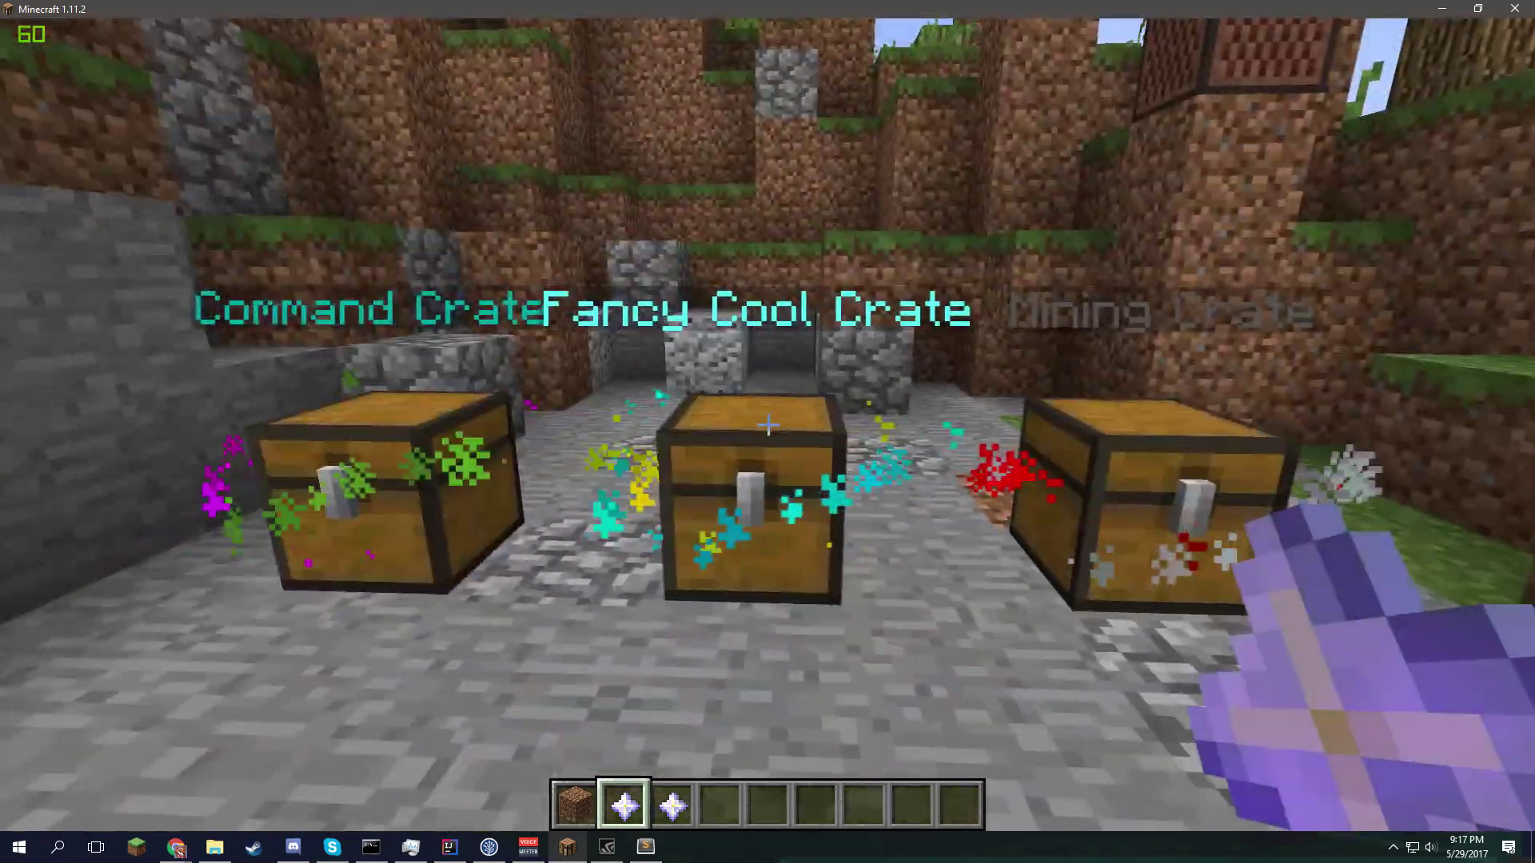
- Switch from Minecraft to Sublime Text and review the mining crate's cobblestone enchants block and the neighbouring rewards
{"action": "key", "text": "Escape"}
{"action": "key", "text": "alt+Tab"}
{"action": "scroll", "coordinate": [528, 381], "scroll_direction": "down", "scroll_amount": 10}
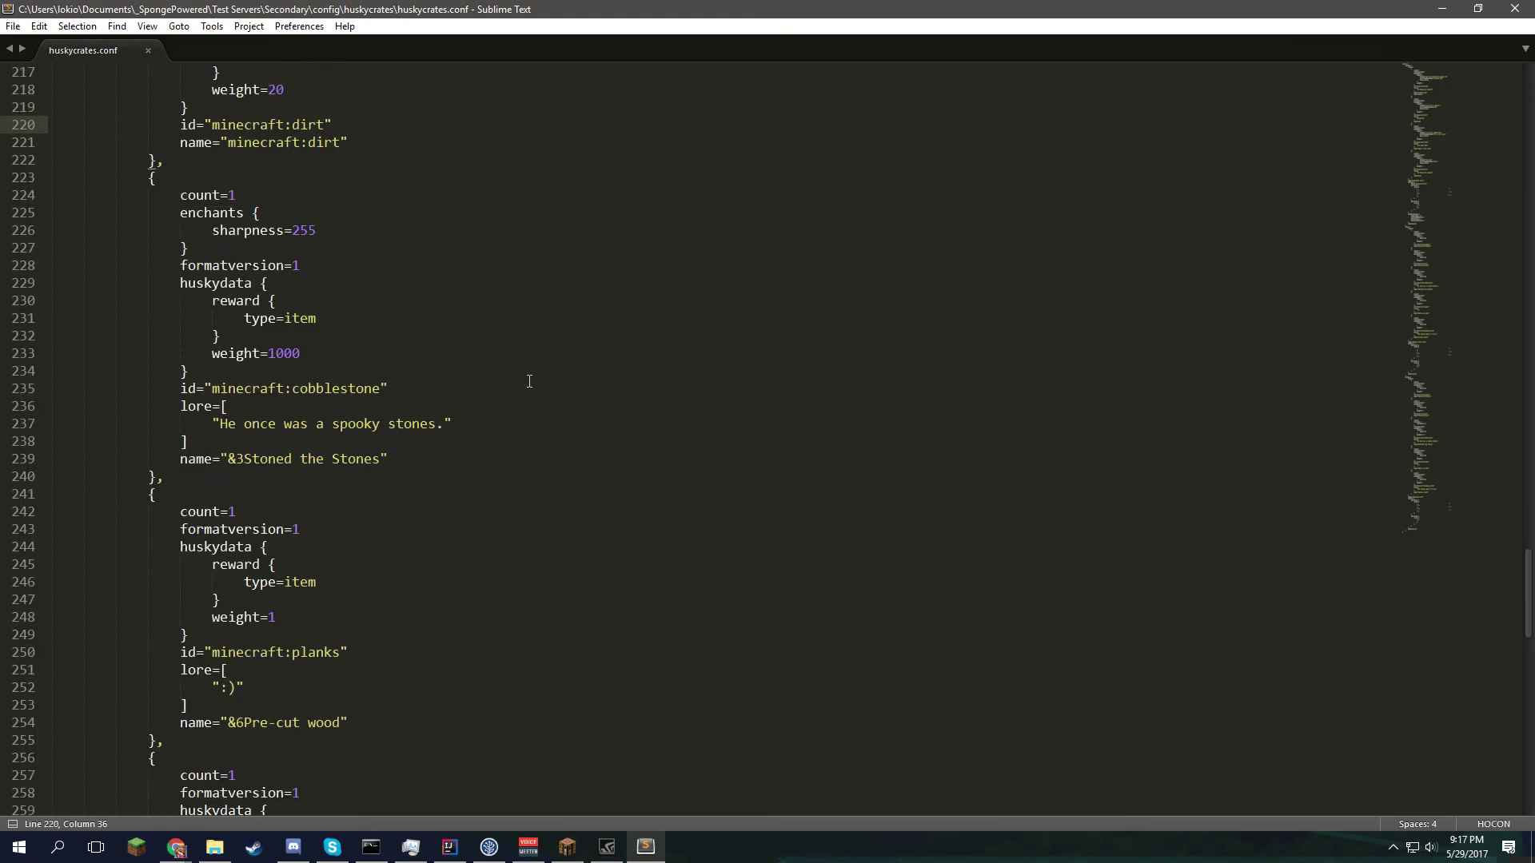
{"action": "scroll", "coordinate": [536, 383], "scroll_direction": "up", "scroll_amount": 11}
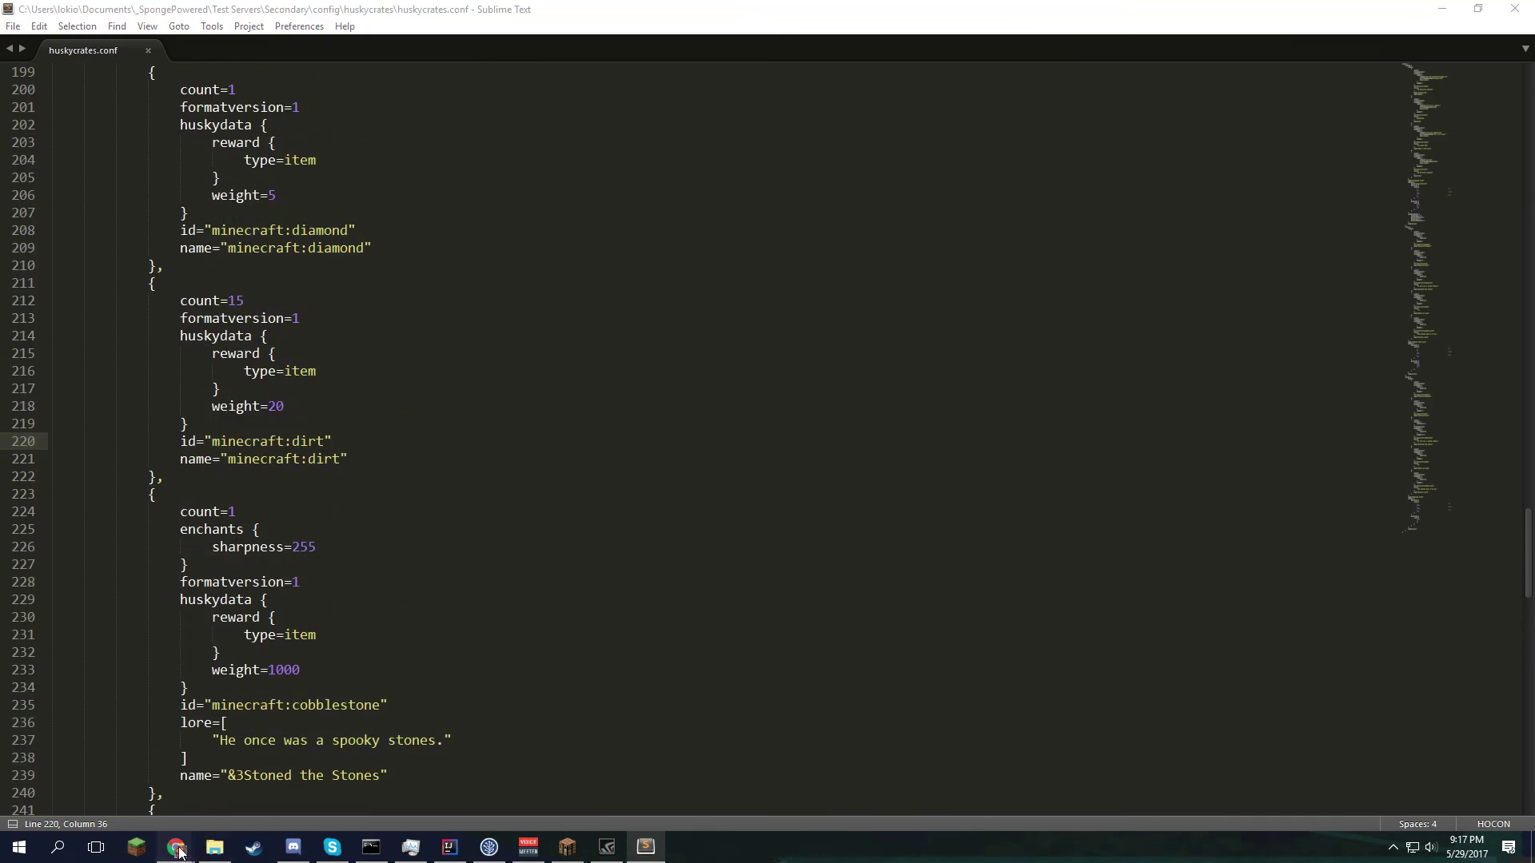
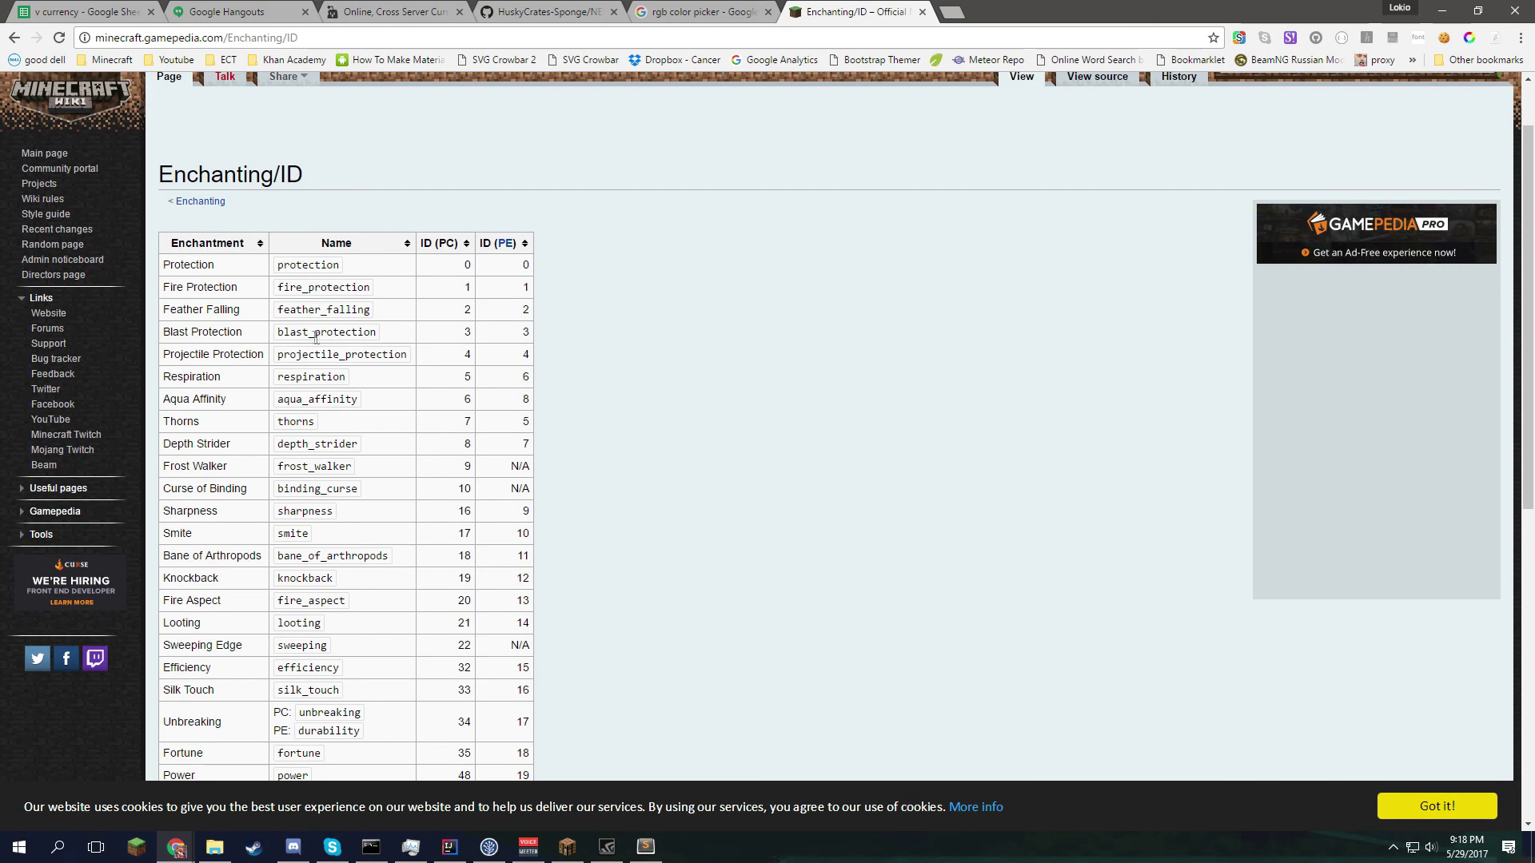
- Point out the blast_protection and projectile_protection enchantment names in the wiki's Enchanting/ID table
{"action": "double_click", "coordinate": [315, 334]}
{"action": "left_click", "coordinate": [307, 352]}
{"action": "double_click", "coordinate": [325, 353]}
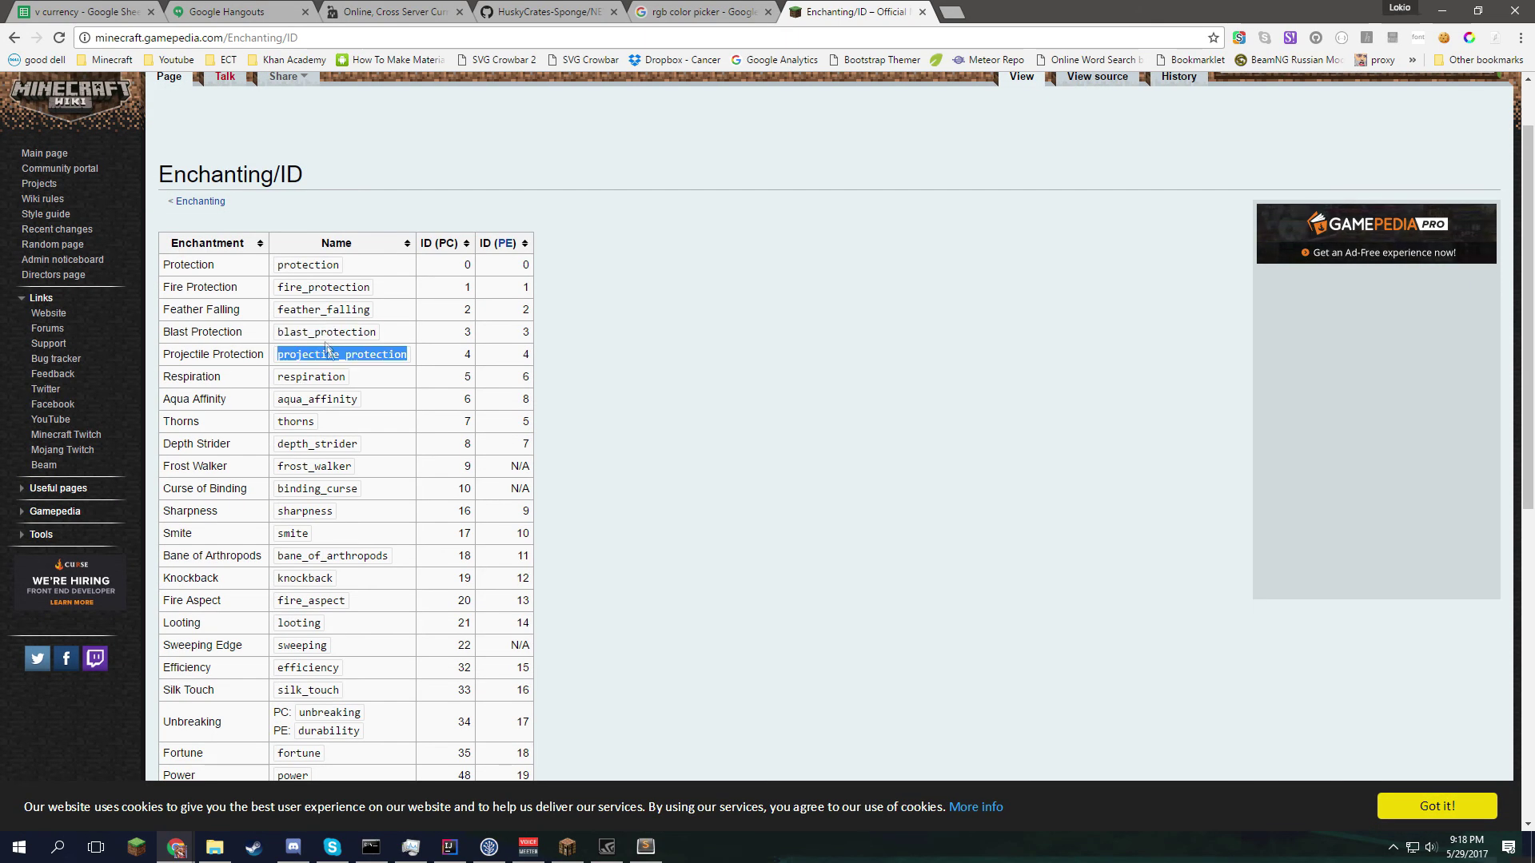
{"action": "left_click", "coordinate": [324, 339]}
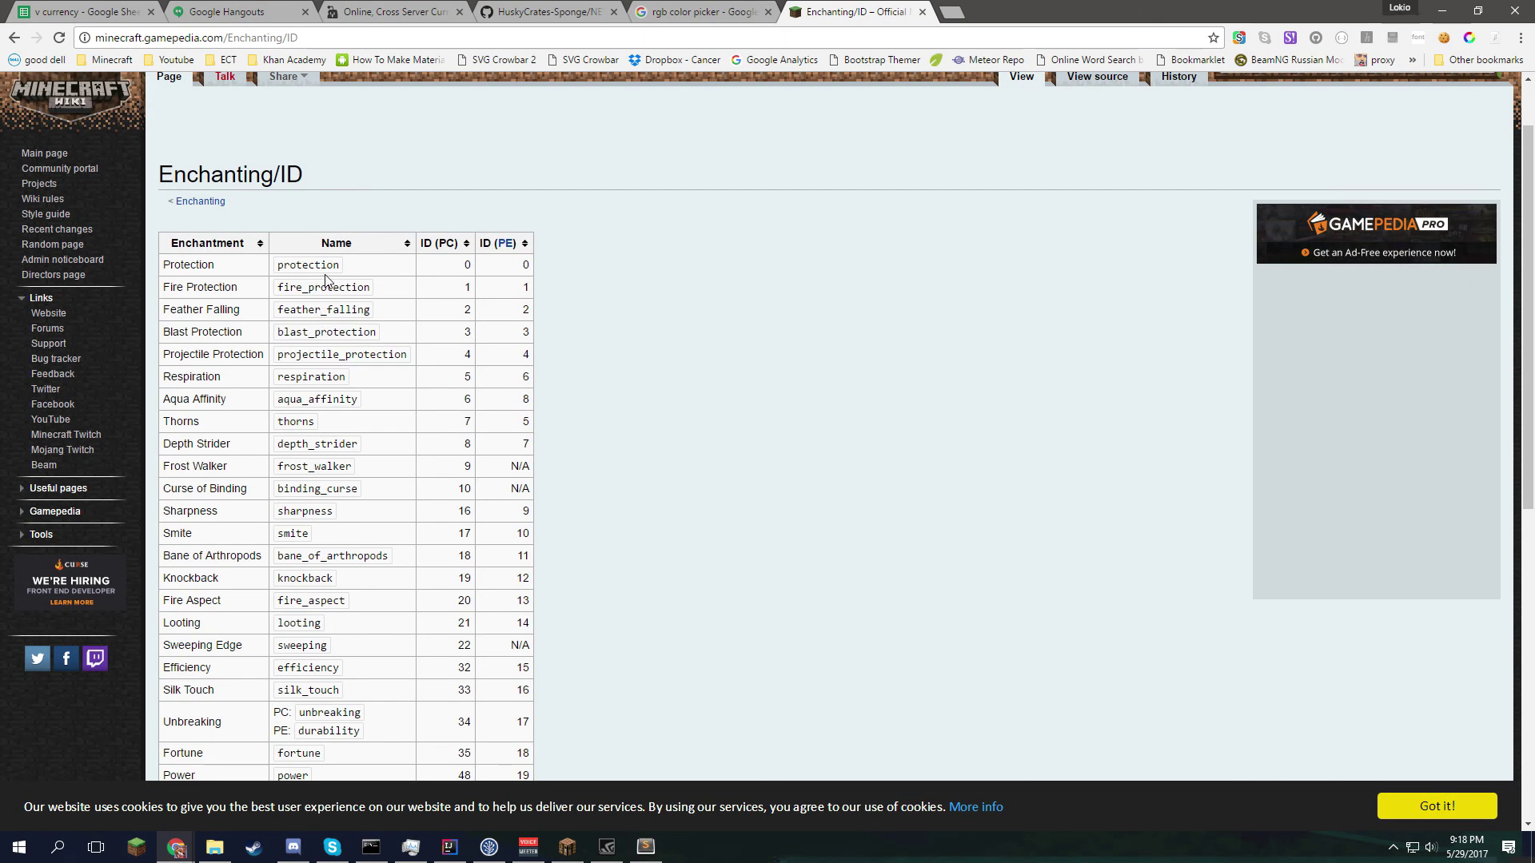
- Switch to IntelliJ IDEA and look through the CrateUtilities and VirtualCrate classes for the enchantment handling code
{"action": "left_click", "coordinate": [434, 849]}
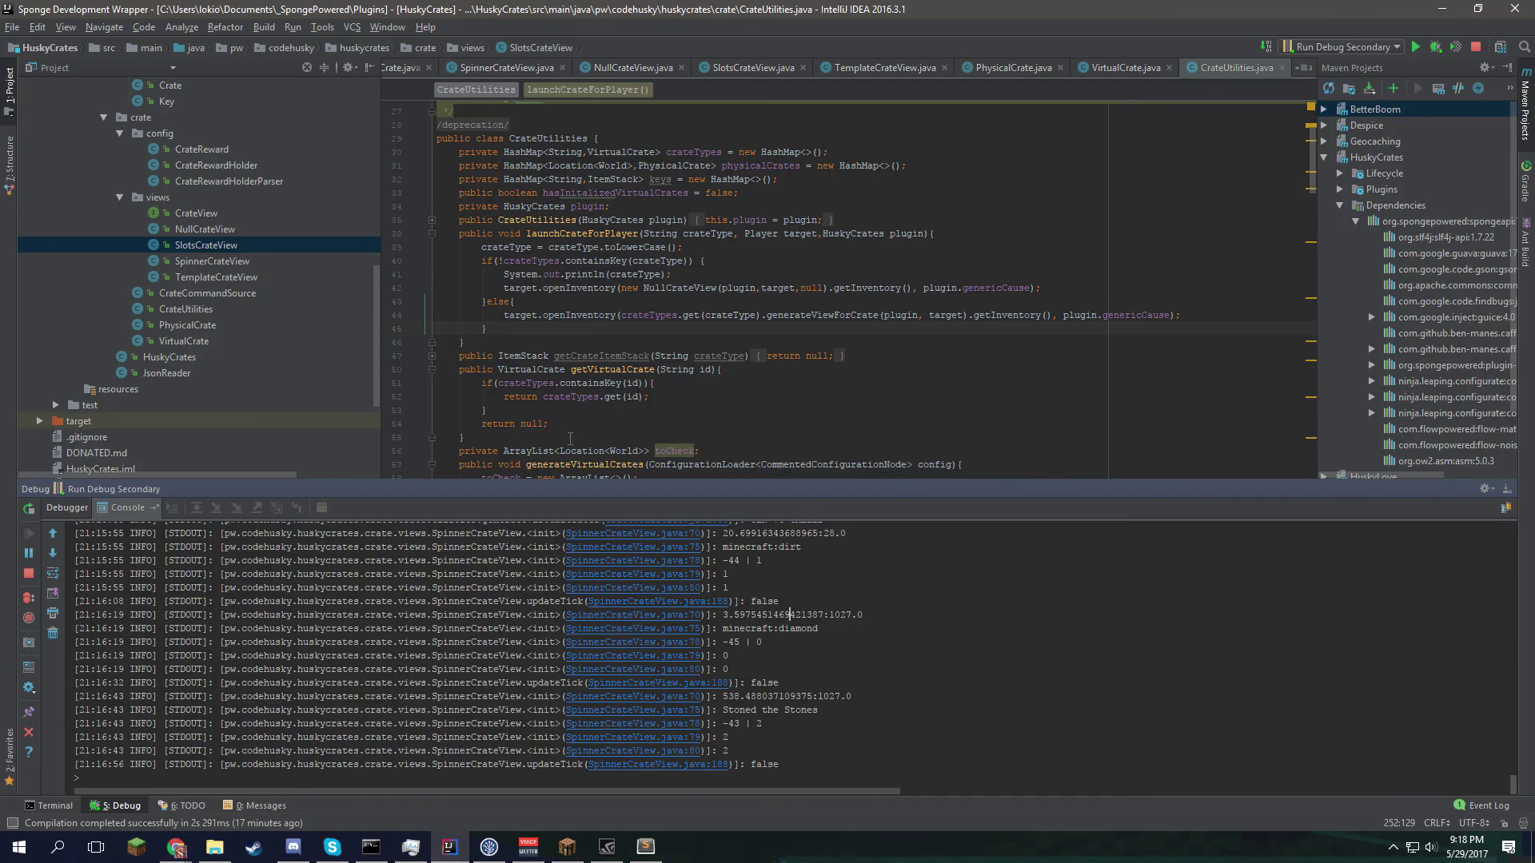
{"action": "left_click", "coordinate": [194, 324]}
{"action": "left_click", "coordinate": [186, 308]}
{"action": "scroll", "coordinate": [660, 285], "scroll_direction": "down", "scroll_amount": 15}
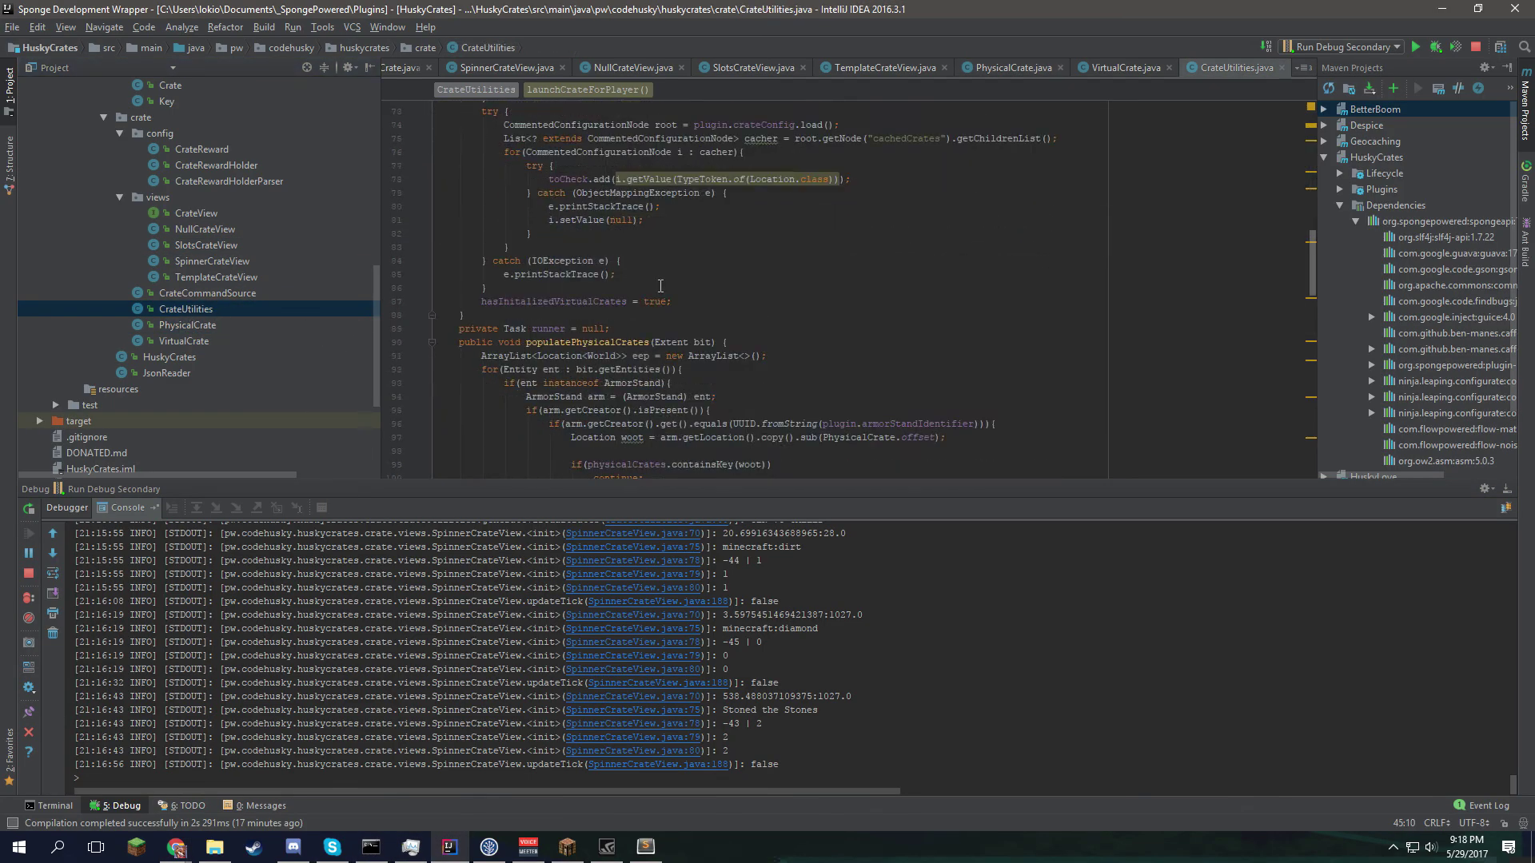
{"action": "scroll", "coordinate": [660, 285], "scroll_direction": "down", "scroll_amount": 20}
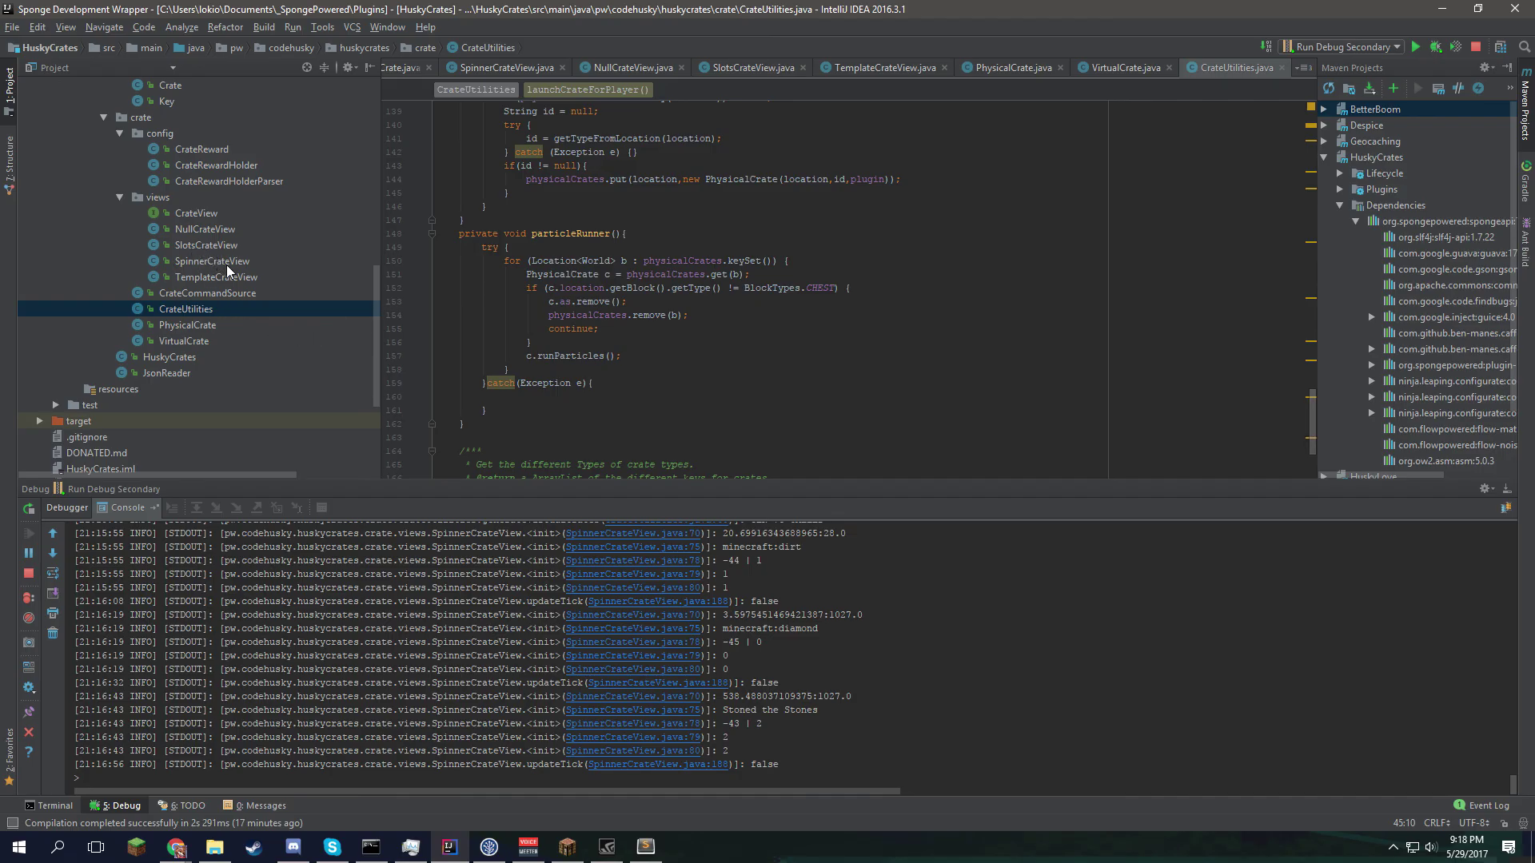
{"action": "scroll", "coordinate": [228, 271], "scroll_direction": "up", "scroll_amount": 1}
{"action": "left_click", "coordinate": [184, 388]}
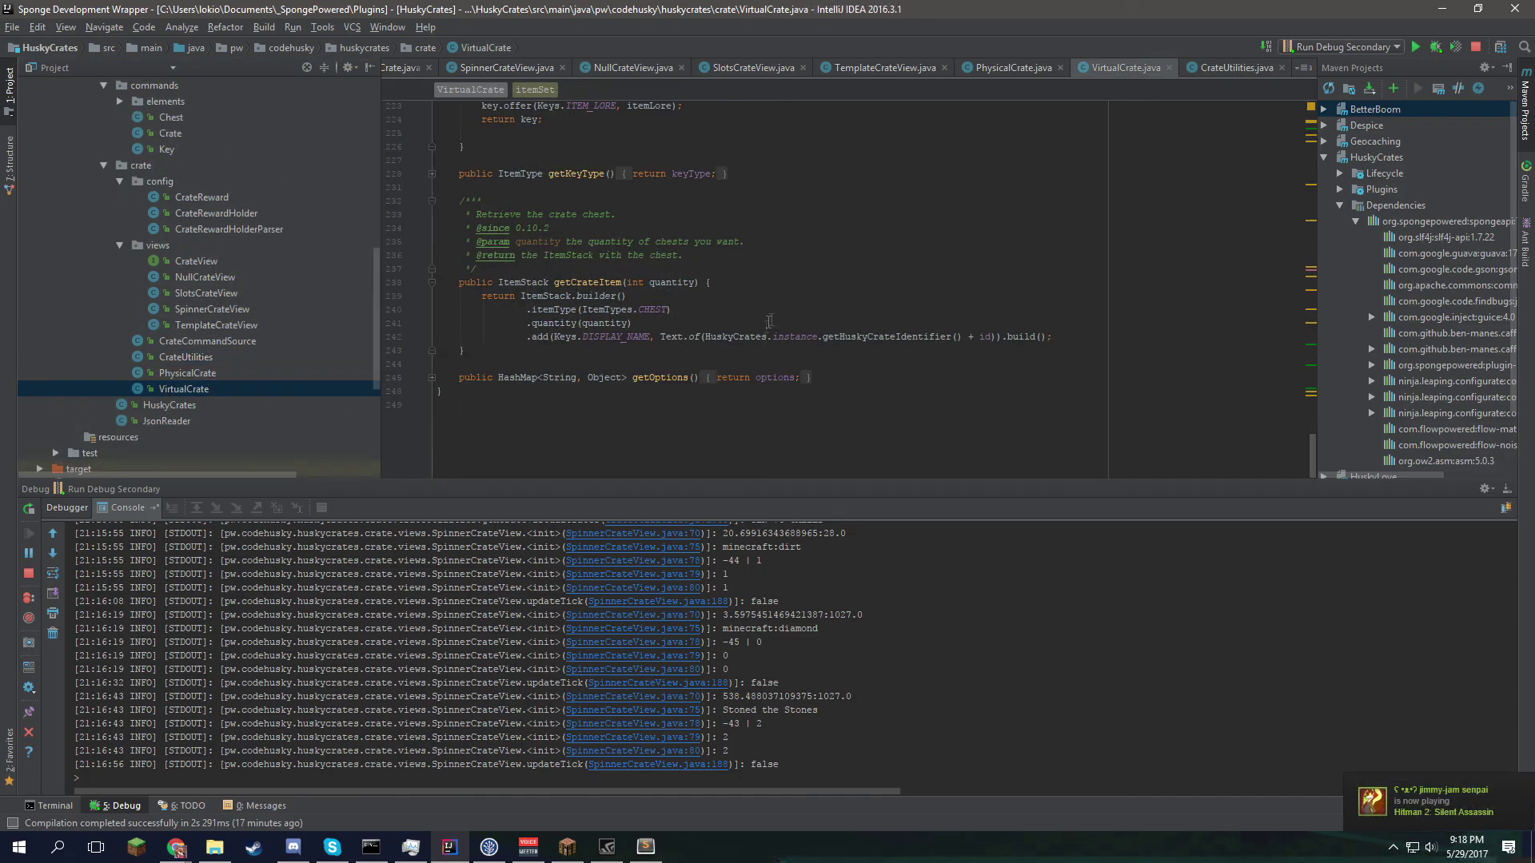
{"action": "scroll", "coordinate": [769, 321], "scroll_direction": "up", "scroll_amount": 20}
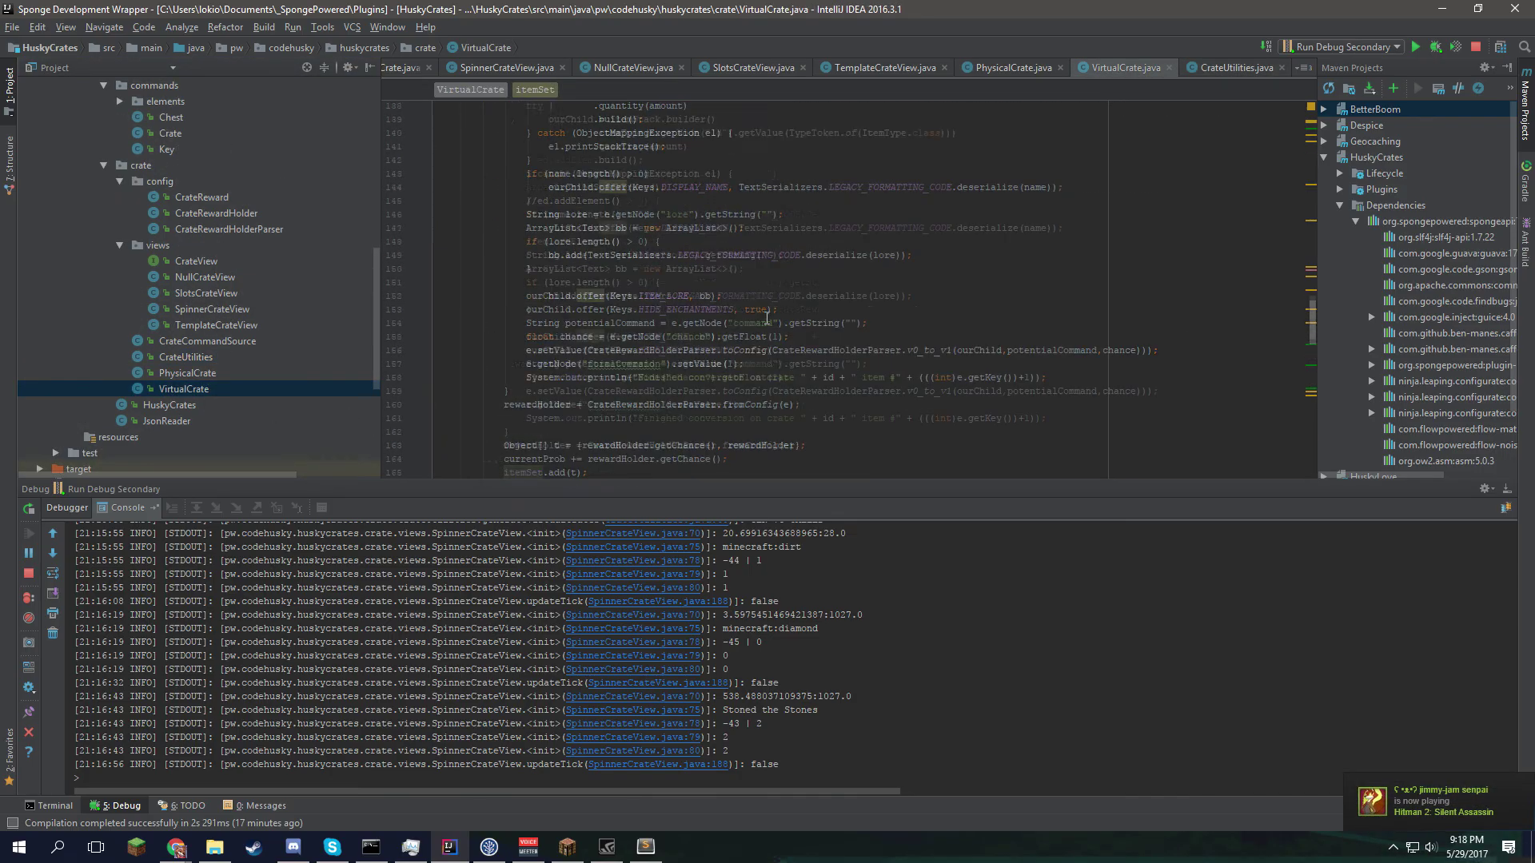
- Open CrateRewardHolder and CrateRewardHolderParser, and examine the enchantment name cases in the parser's getEnchantment method
{"action": "double_click", "coordinate": [230, 214]}
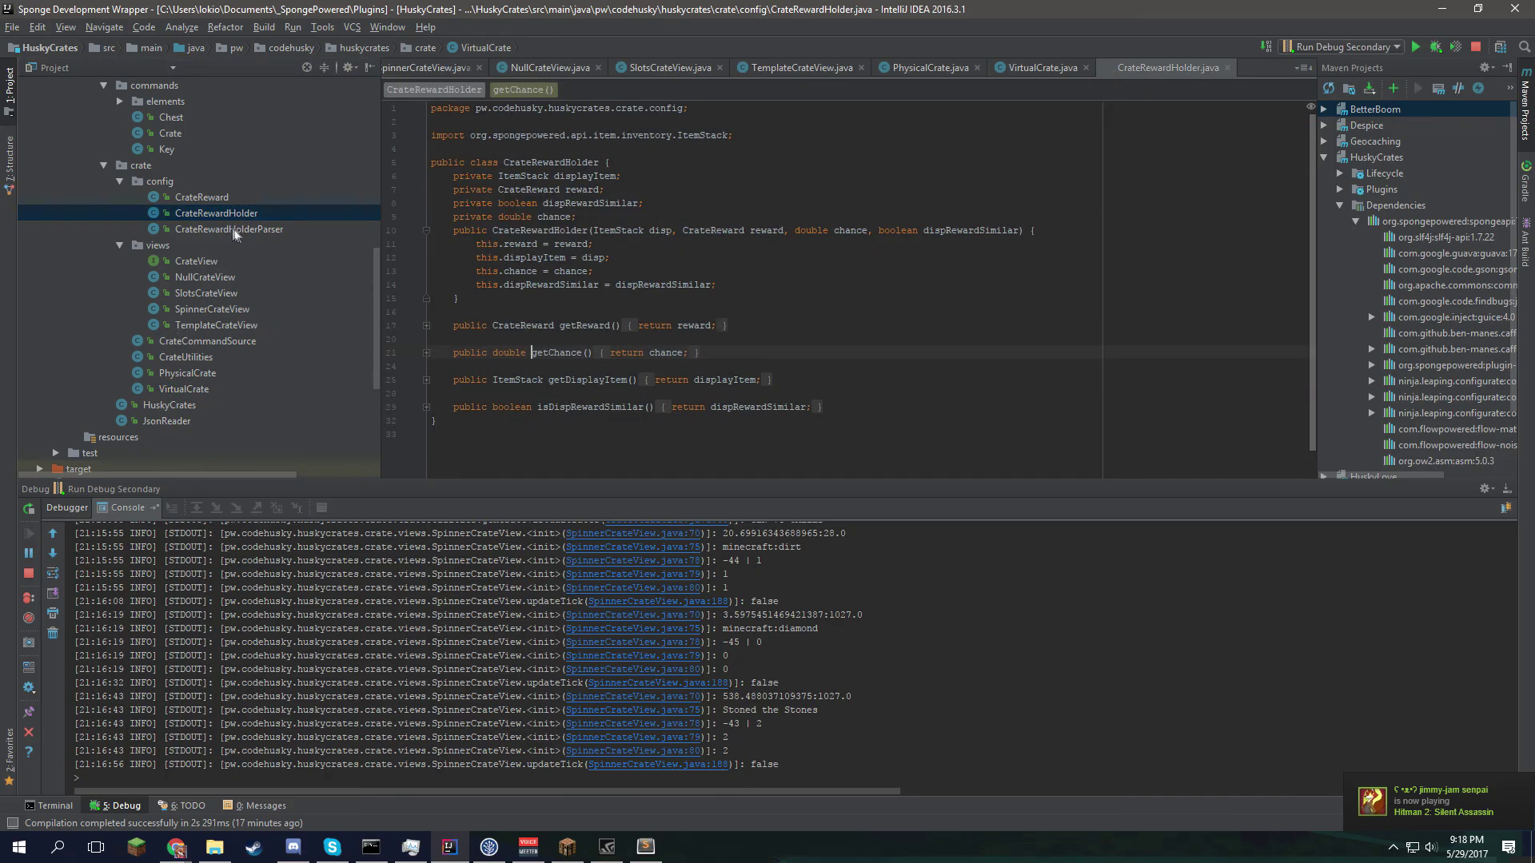
{"action": "double_click", "coordinate": [232, 230]}
{"action": "scroll", "coordinate": [761, 275], "scroll_direction": "down", "scroll_amount": 20}
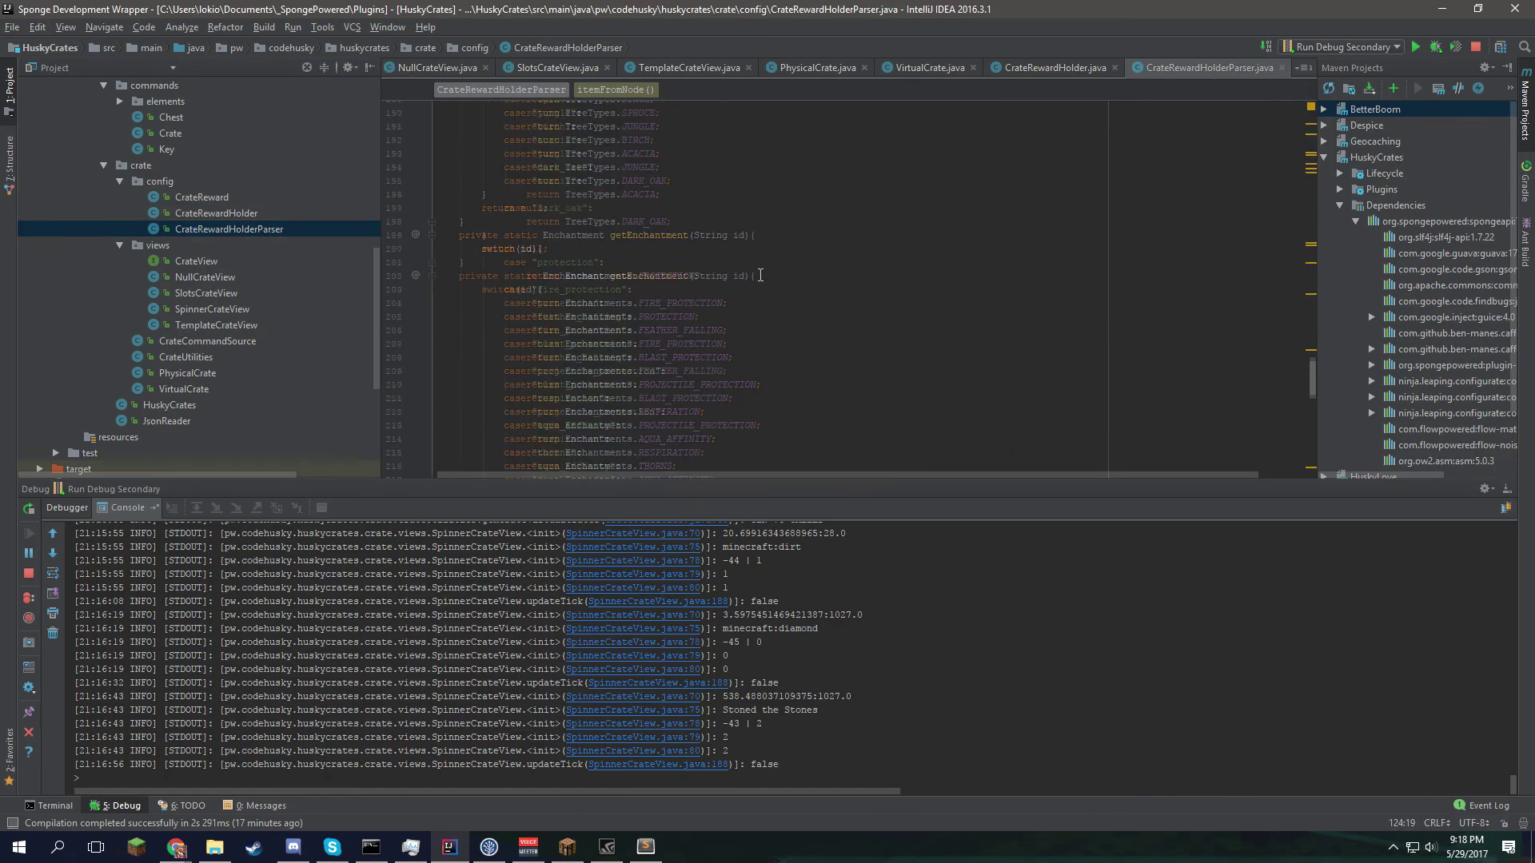
{"action": "scroll", "coordinate": [761, 275], "scroll_direction": "down", "scroll_amount": 14}
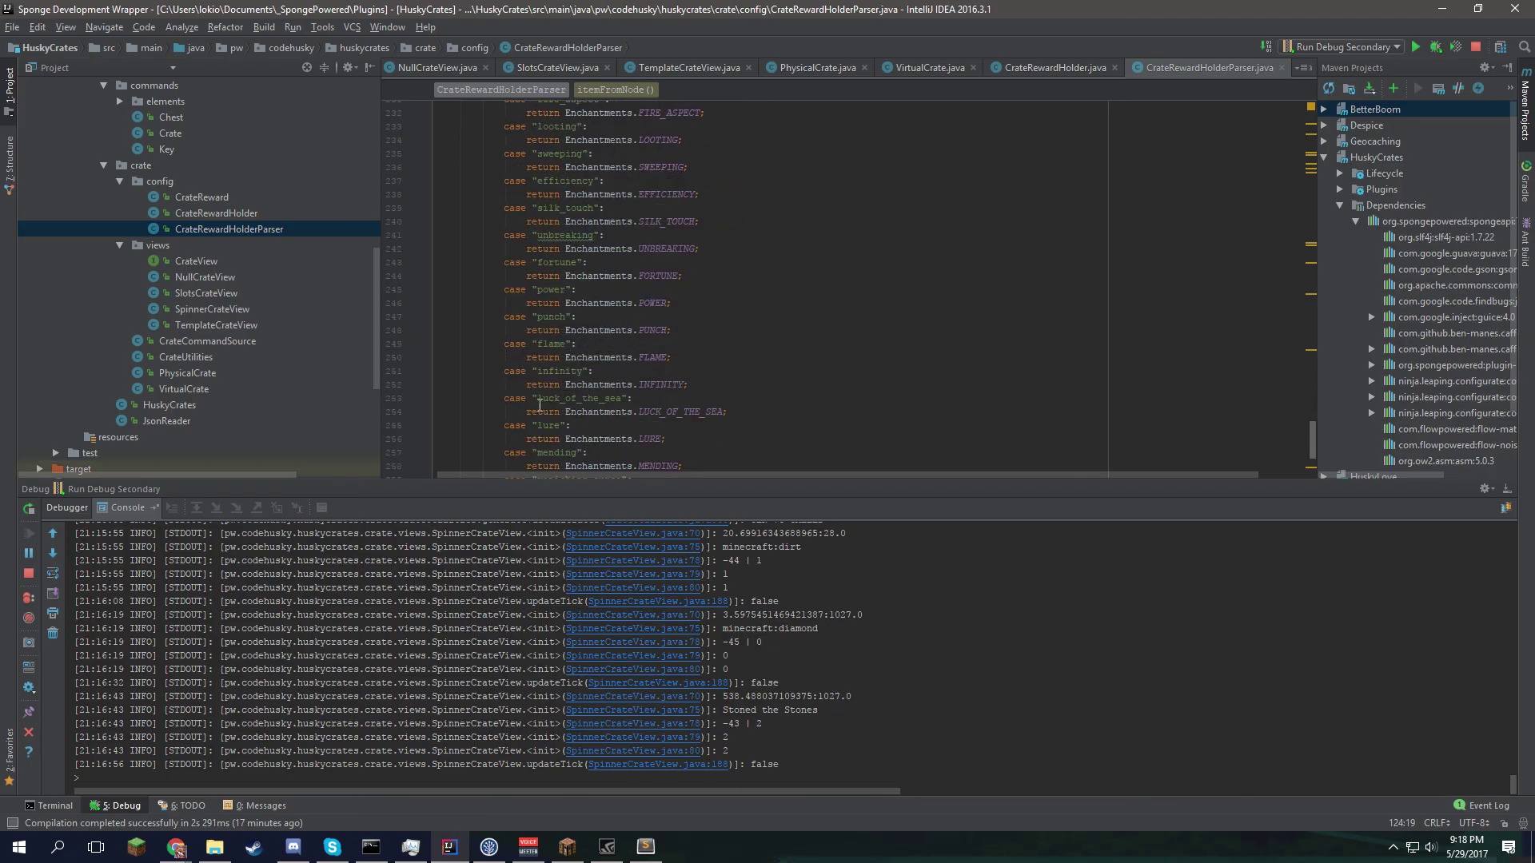
{"action": "scroll", "coordinate": [540, 405], "scroll_direction": "down", "scroll_amount": 4}
- Return to the Enchanting/ID wiki page in Chrome and examine the feather_falling name and the Unbreaking row's PC and PE names
{"action": "left_click", "coordinate": [175, 848]}
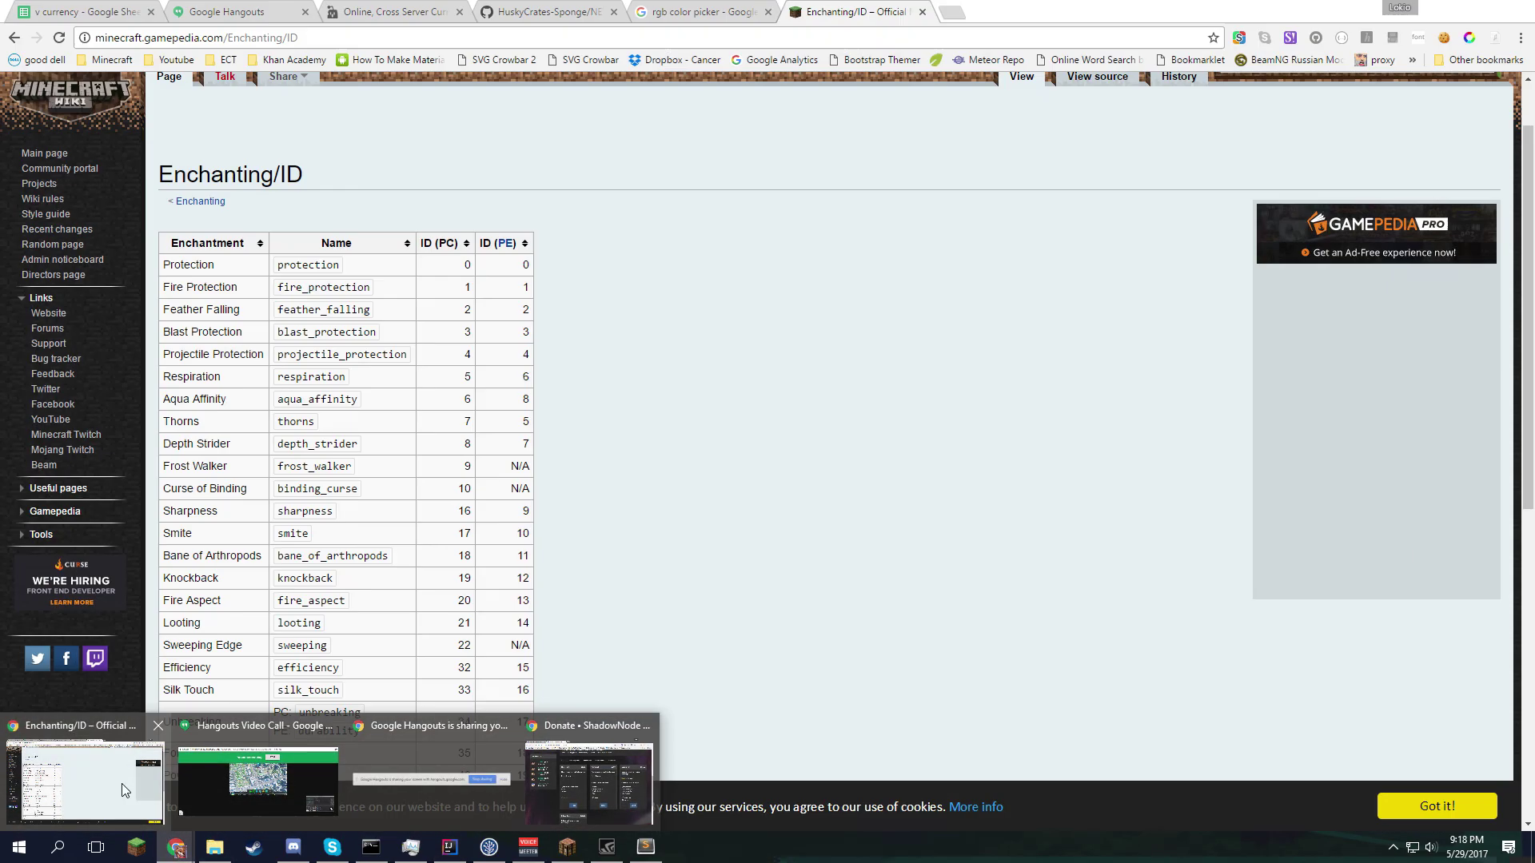
{"action": "left_click", "coordinate": [122, 784]}
{"action": "mouse_move", "coordinate": [332, 309]}
{"action": "left_mouse_down"}
{"action": "mouse_move", "coordinate": [392, 356]}
{"action": "mouse_move", "coordinate": [340, 311]}
{"action": "mouse_move", "coordinate": [355, 312]}
{"action": "left_mouse_up"}
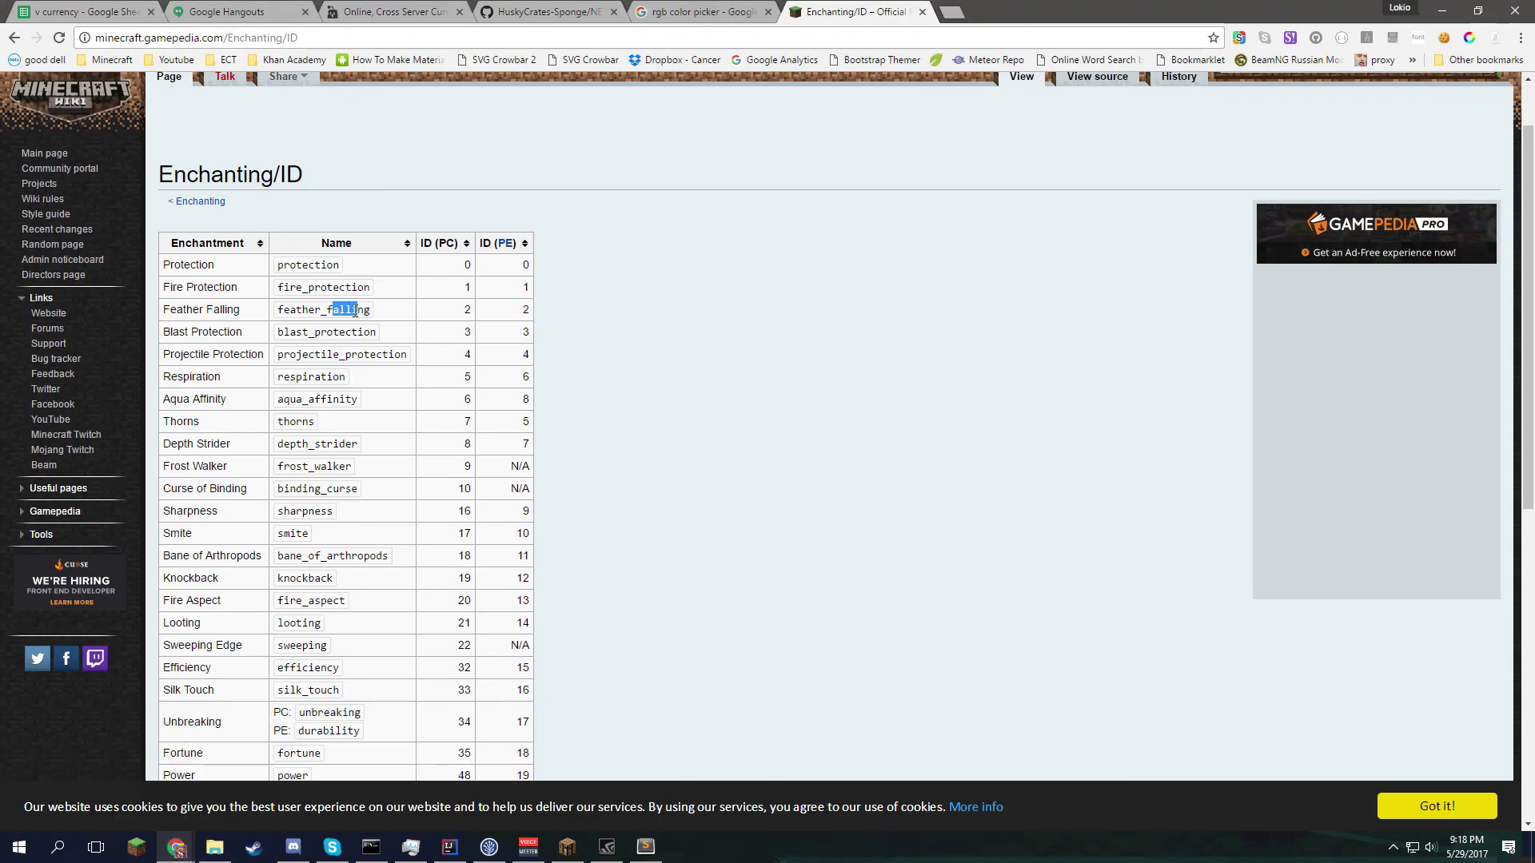
{"action": "double_click", "coordinate": [355, 312]}
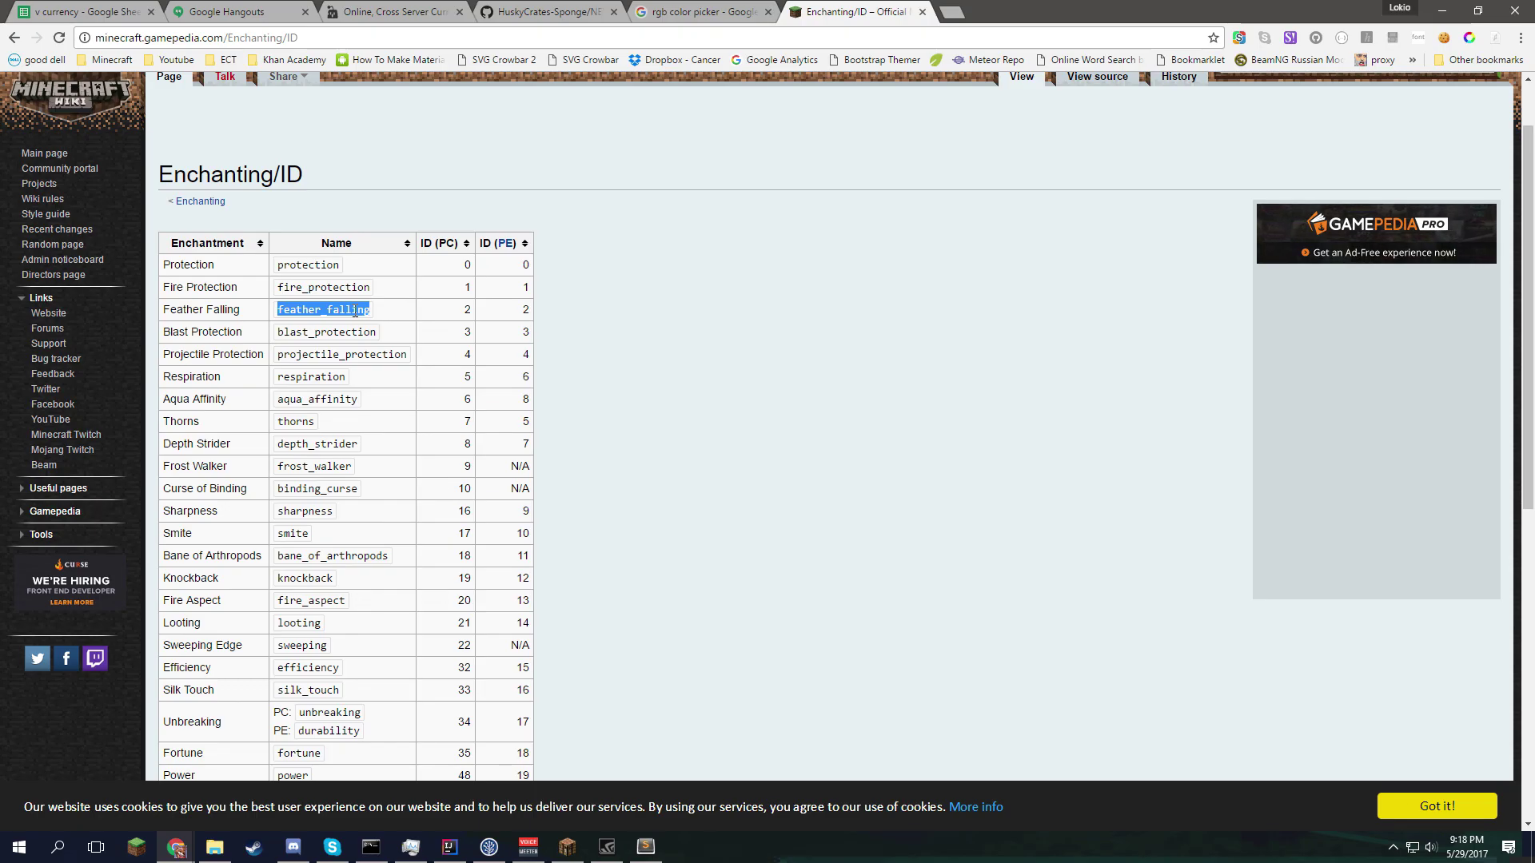
{"action": "scroll", "coordinate": [355, 312], "scroll_direction": "down", "scroll_amount": 5}
{"action": "double_click", "coordinate": [340, 314]}
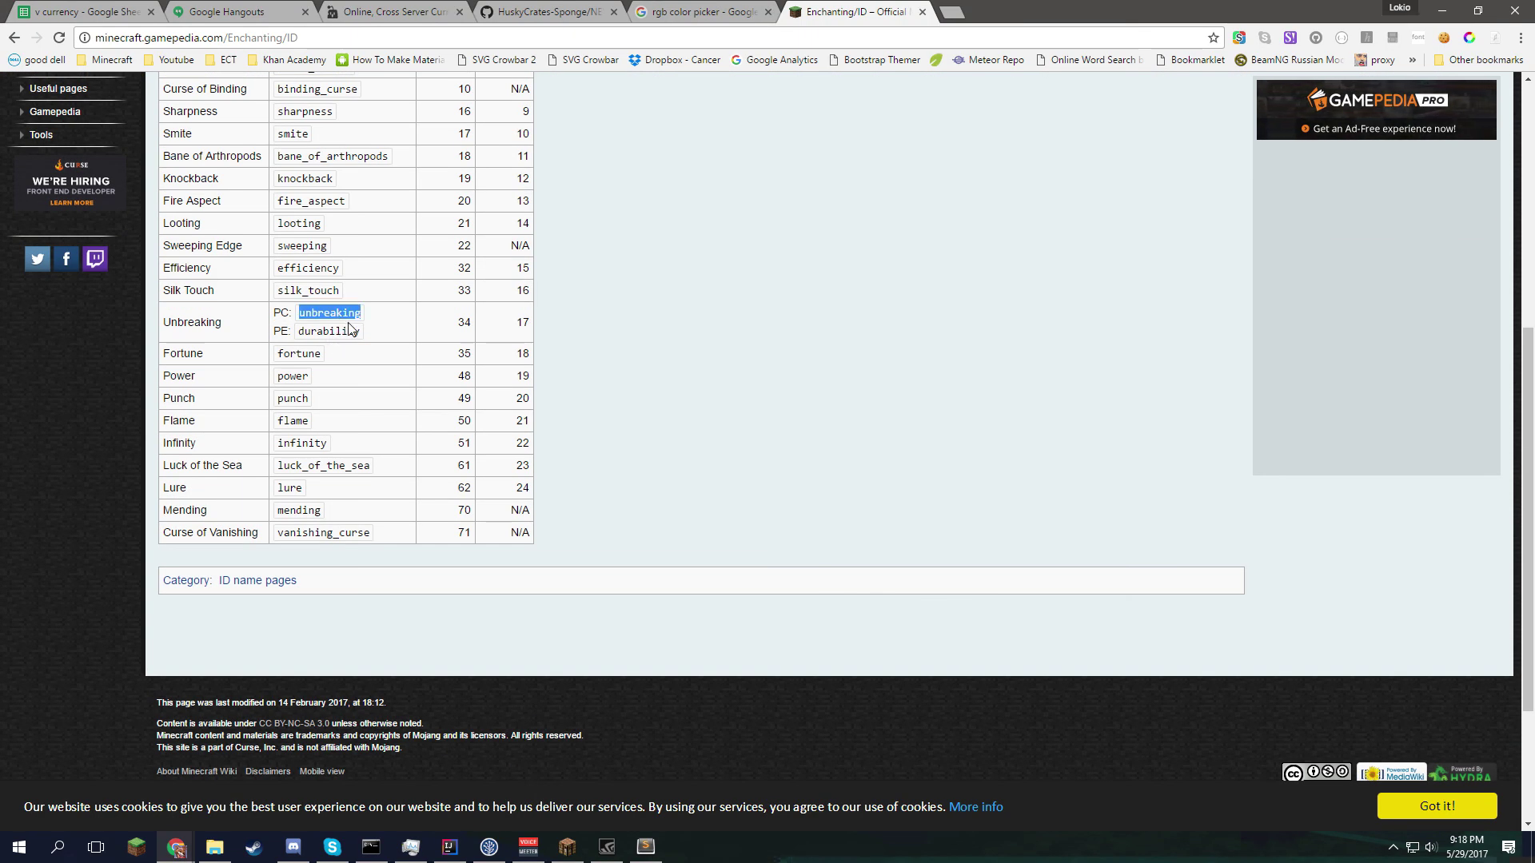
{"action": "scroll", "coordinate": [348, 329], "scroll_direction": "up", "scroll_amount": 2}
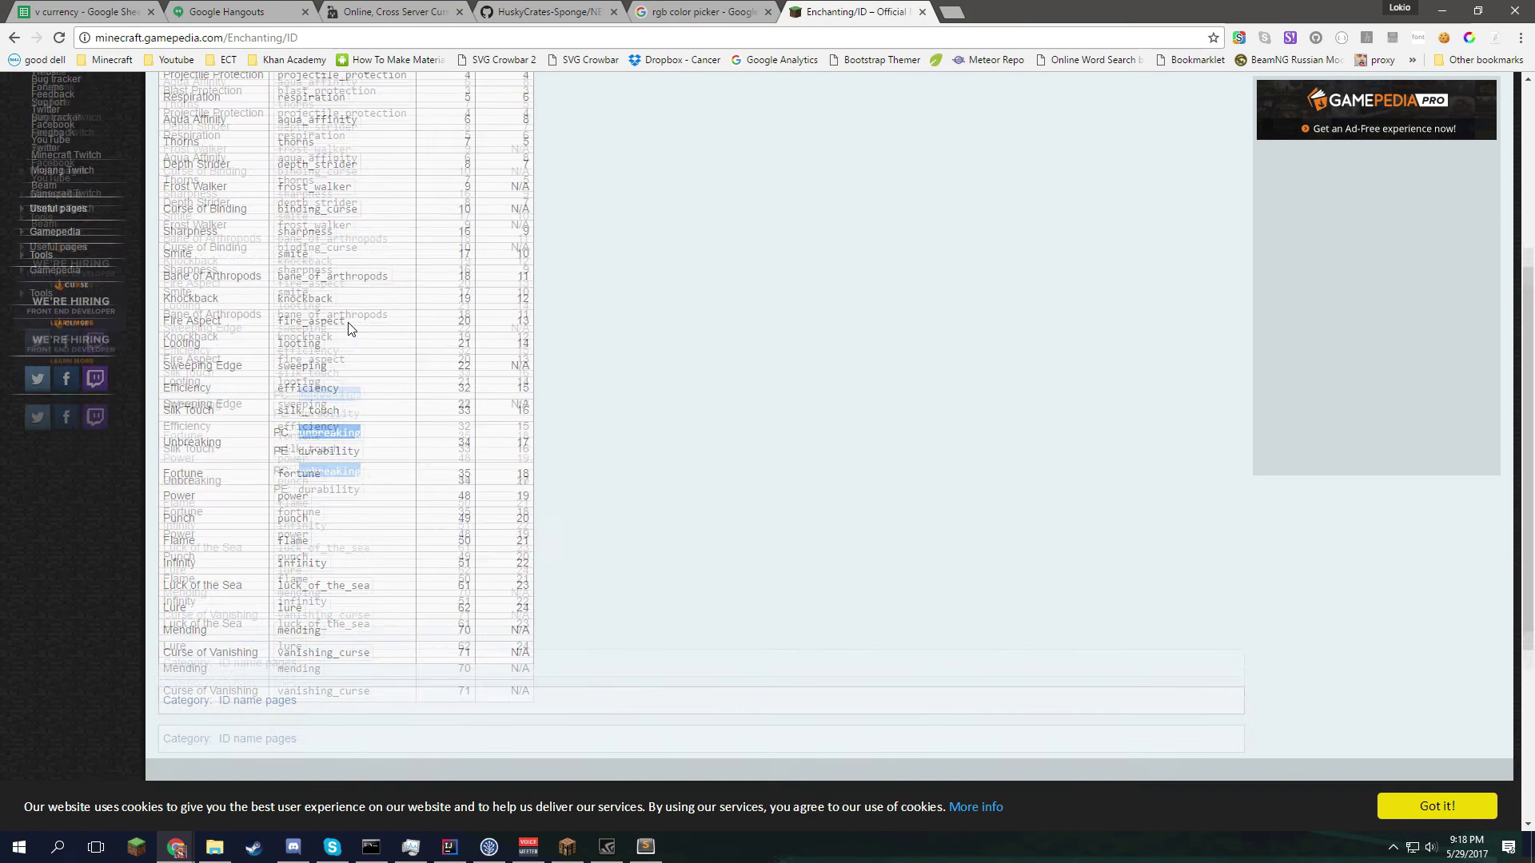
{"action": "double_click", "coordinate": [329, 491]}
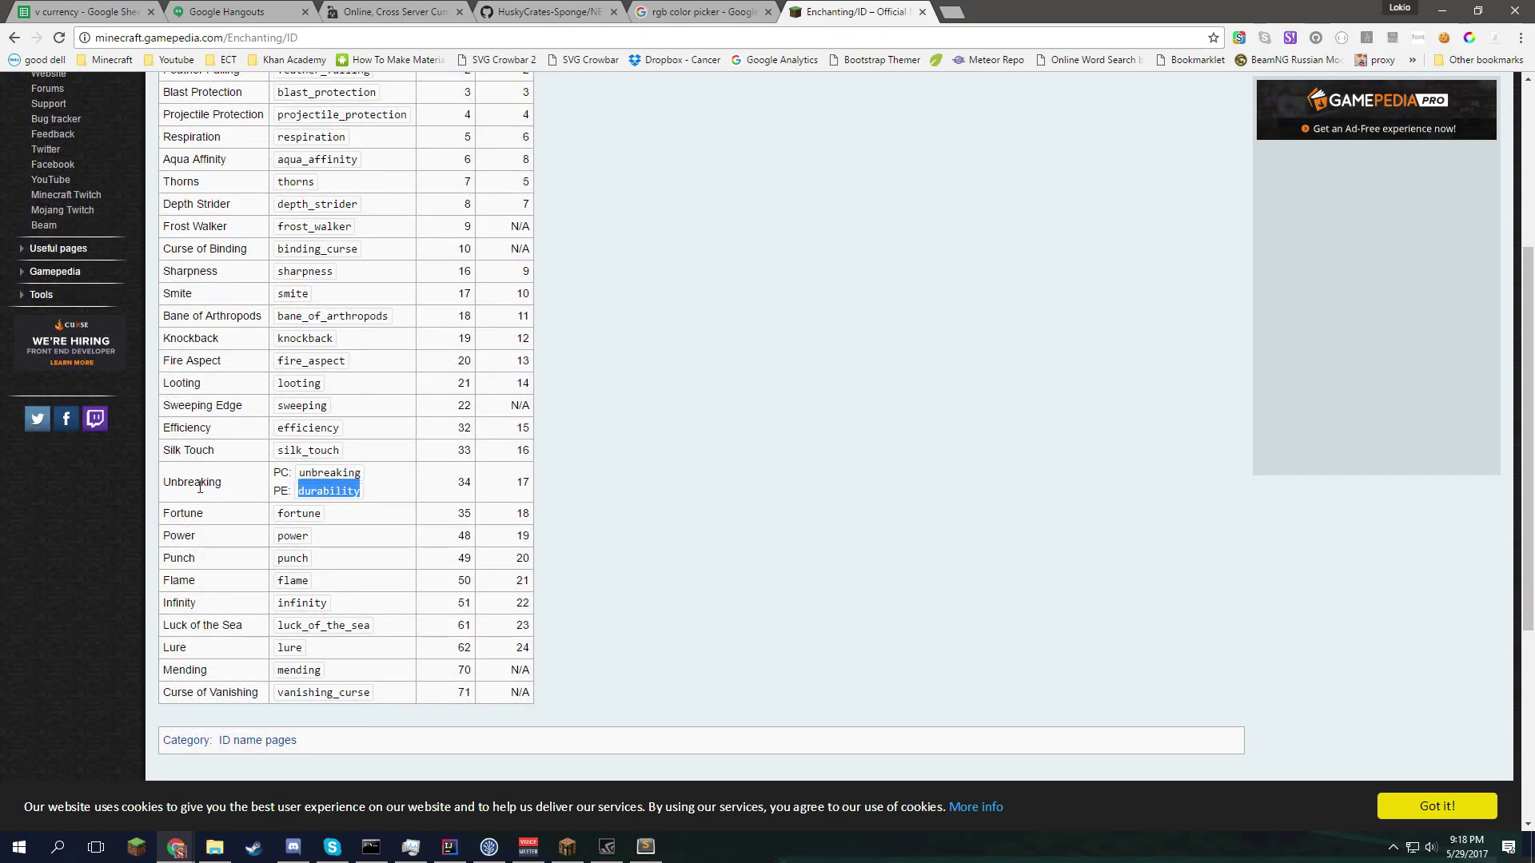
{"action": "double_click", "coordinate": [200, 487]}
{"action": "left_click", "coordinate": [340, 472]}
- Highlight the table's numeric ID columns and the protection name for comparison, and minimize the browser window
{"action": "scroll", "coordinate": [433, 434], "scroll_direction": "up", "scroll_amount": 4}
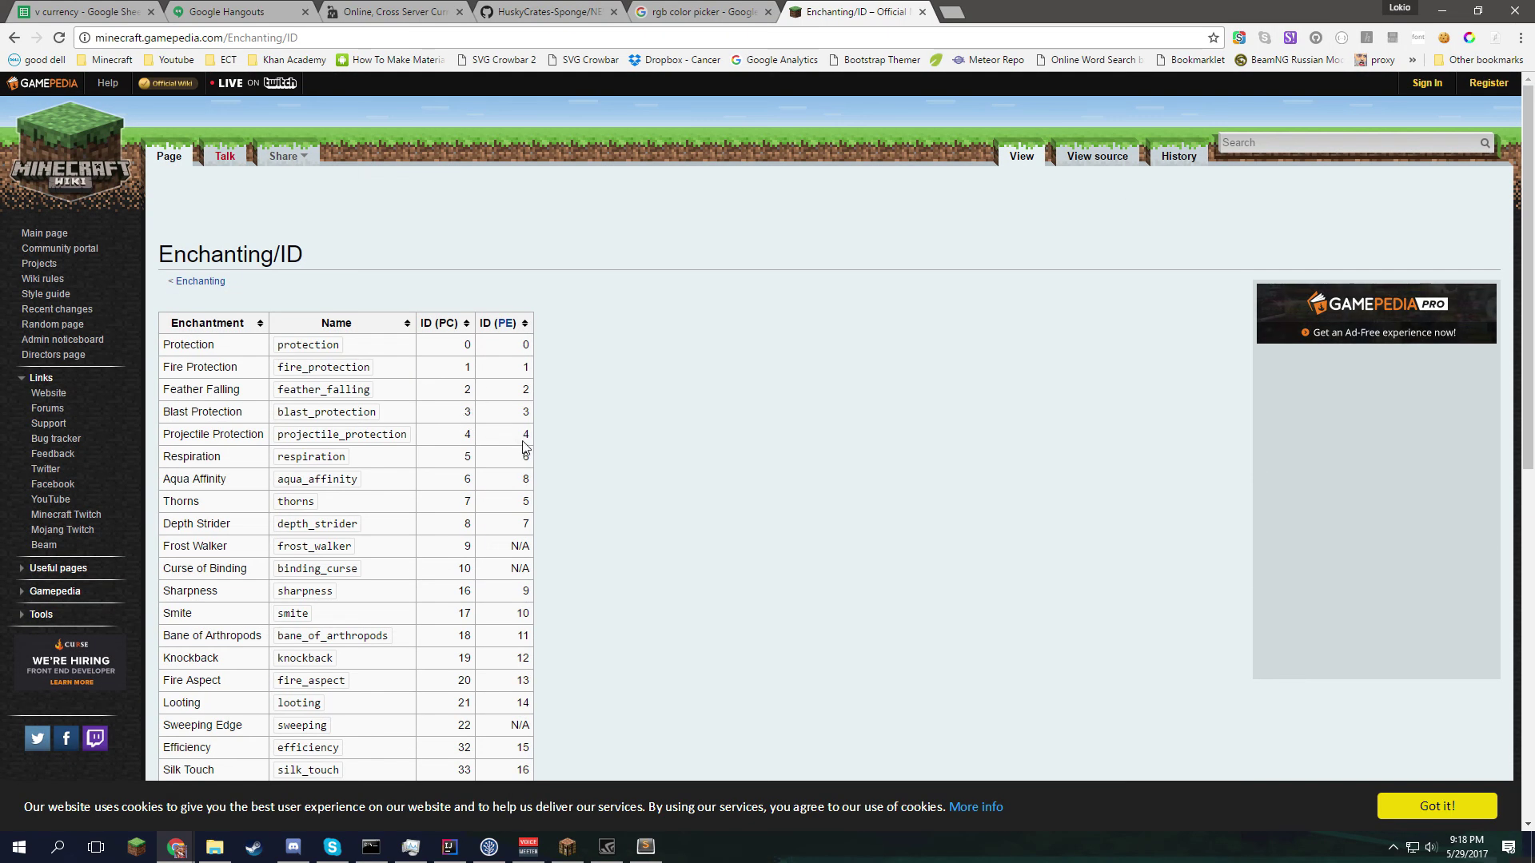
{"action": "left_click_drag", "start_coordinate": [480, 350], "coordinate": [509, 512]}
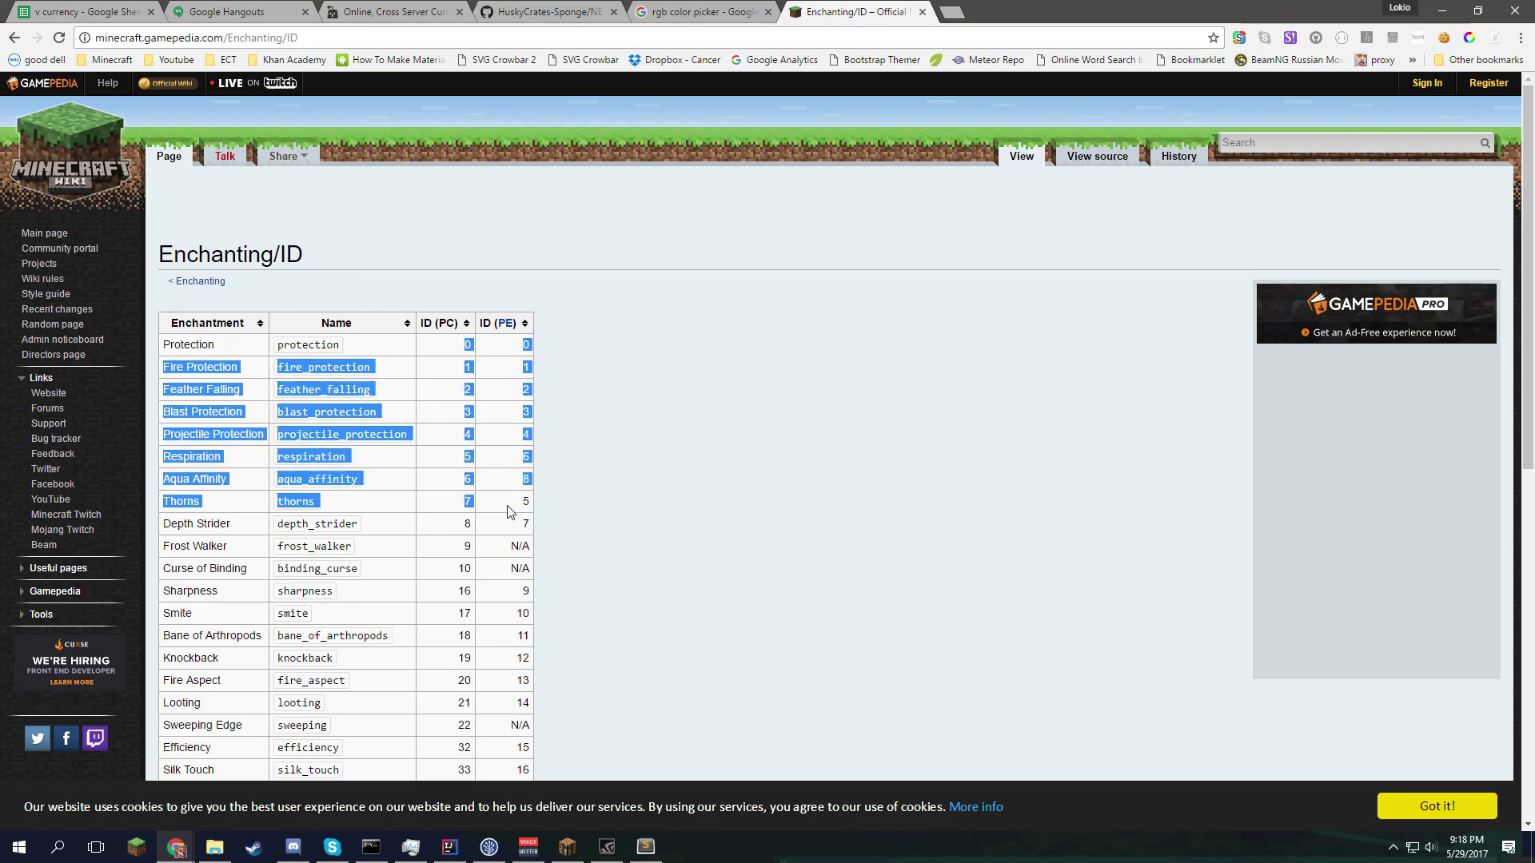
{"action": "left_click", "coordinate": [512, 516]}
{"action": "double_click", "coordinate": [304, 352]}
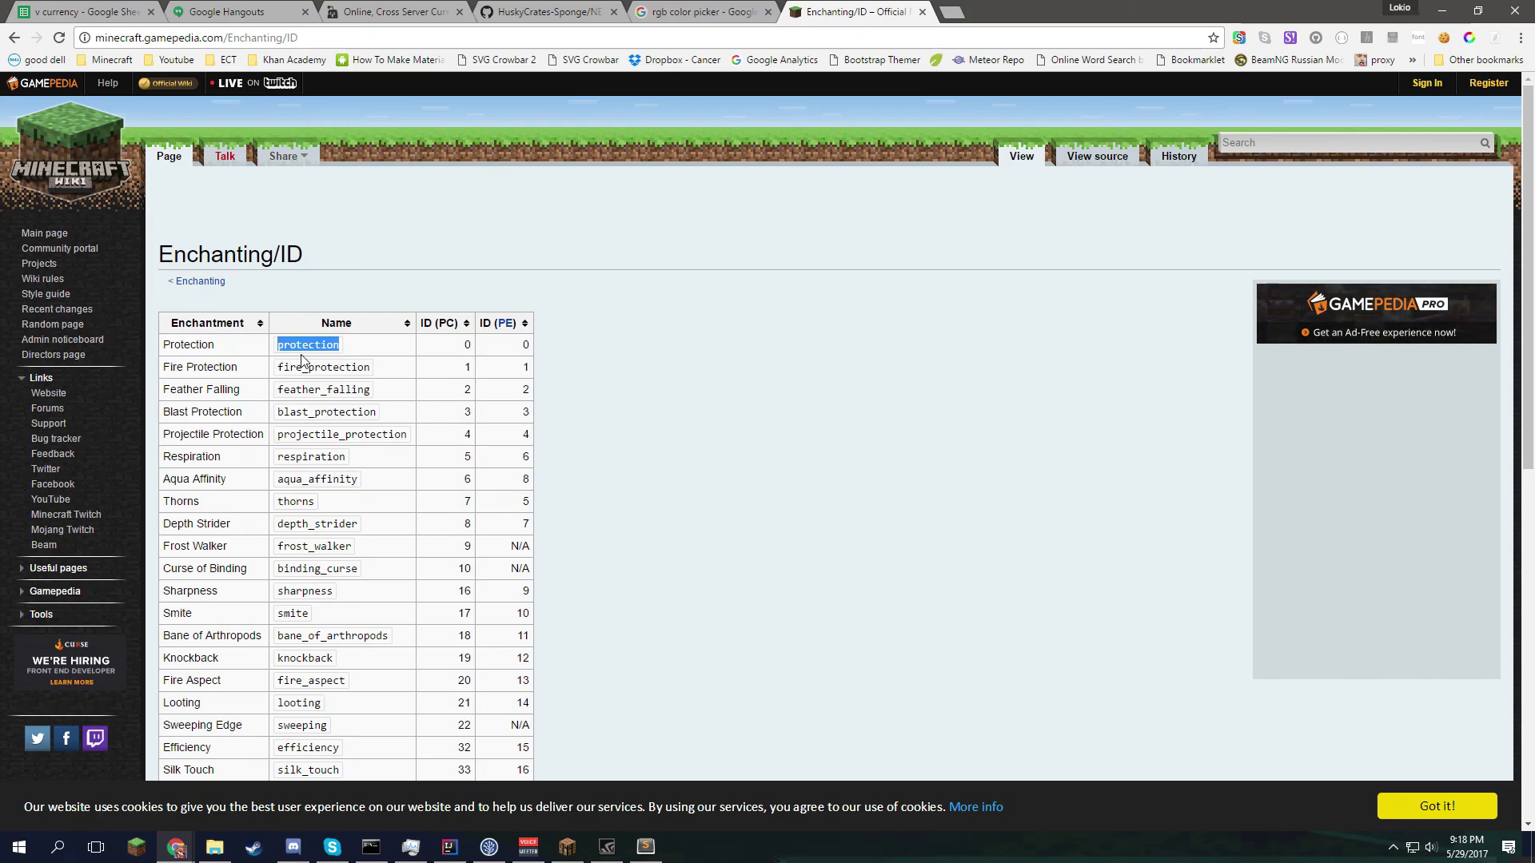
{"action": "left_click", "coordinate": [519, 383]}
{"action": "left_click", "coordinate": [1442, 11]}
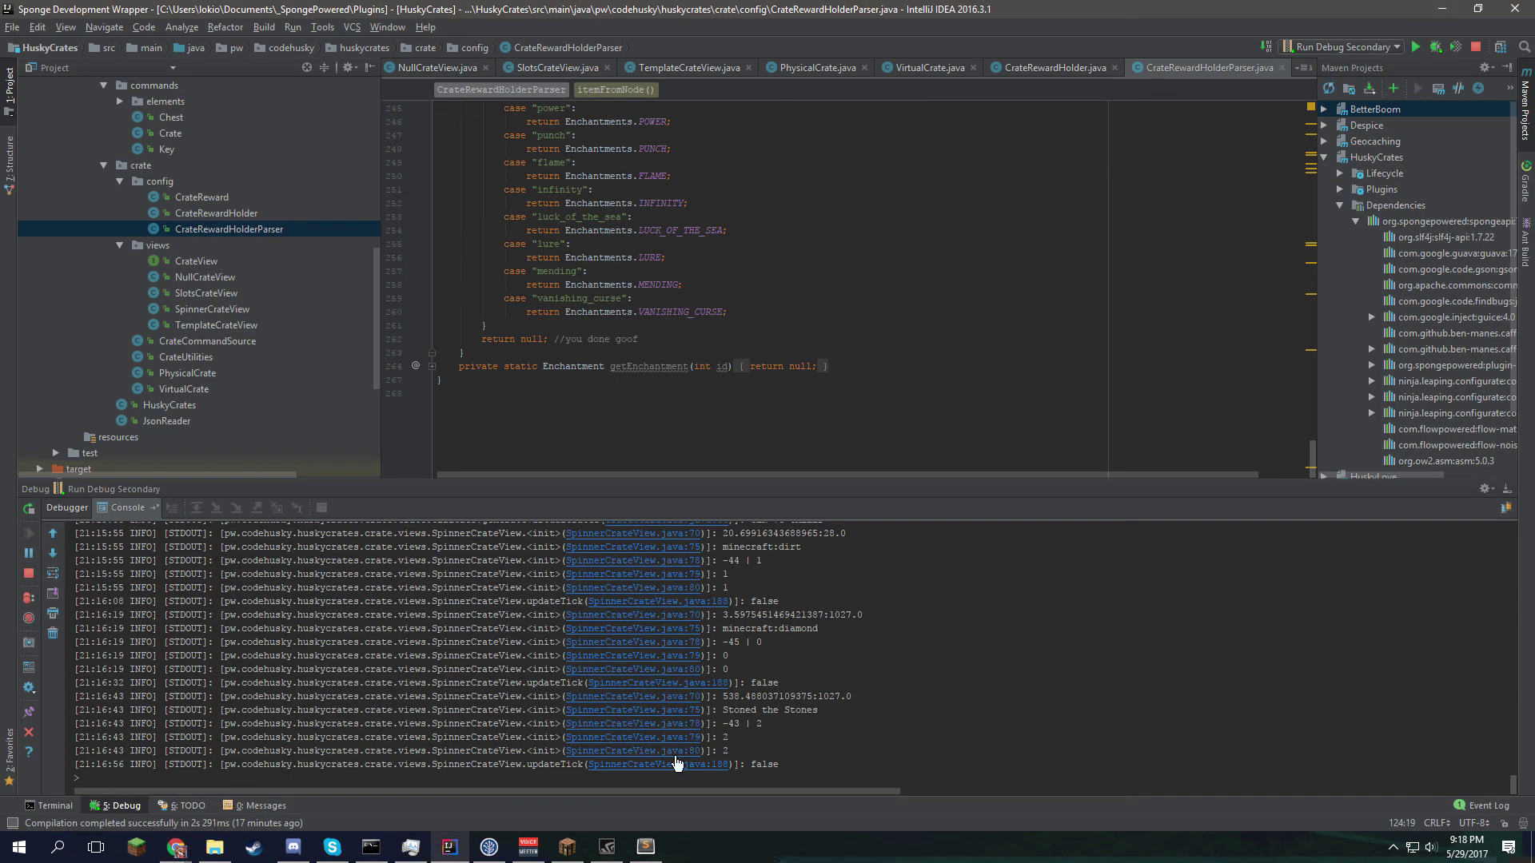
- Switch to Sublime Text and review huskycrates.conf from the dirt reward back to the command crate at its beginning
{"action": "left_click", "coordinate": [649, 851]}
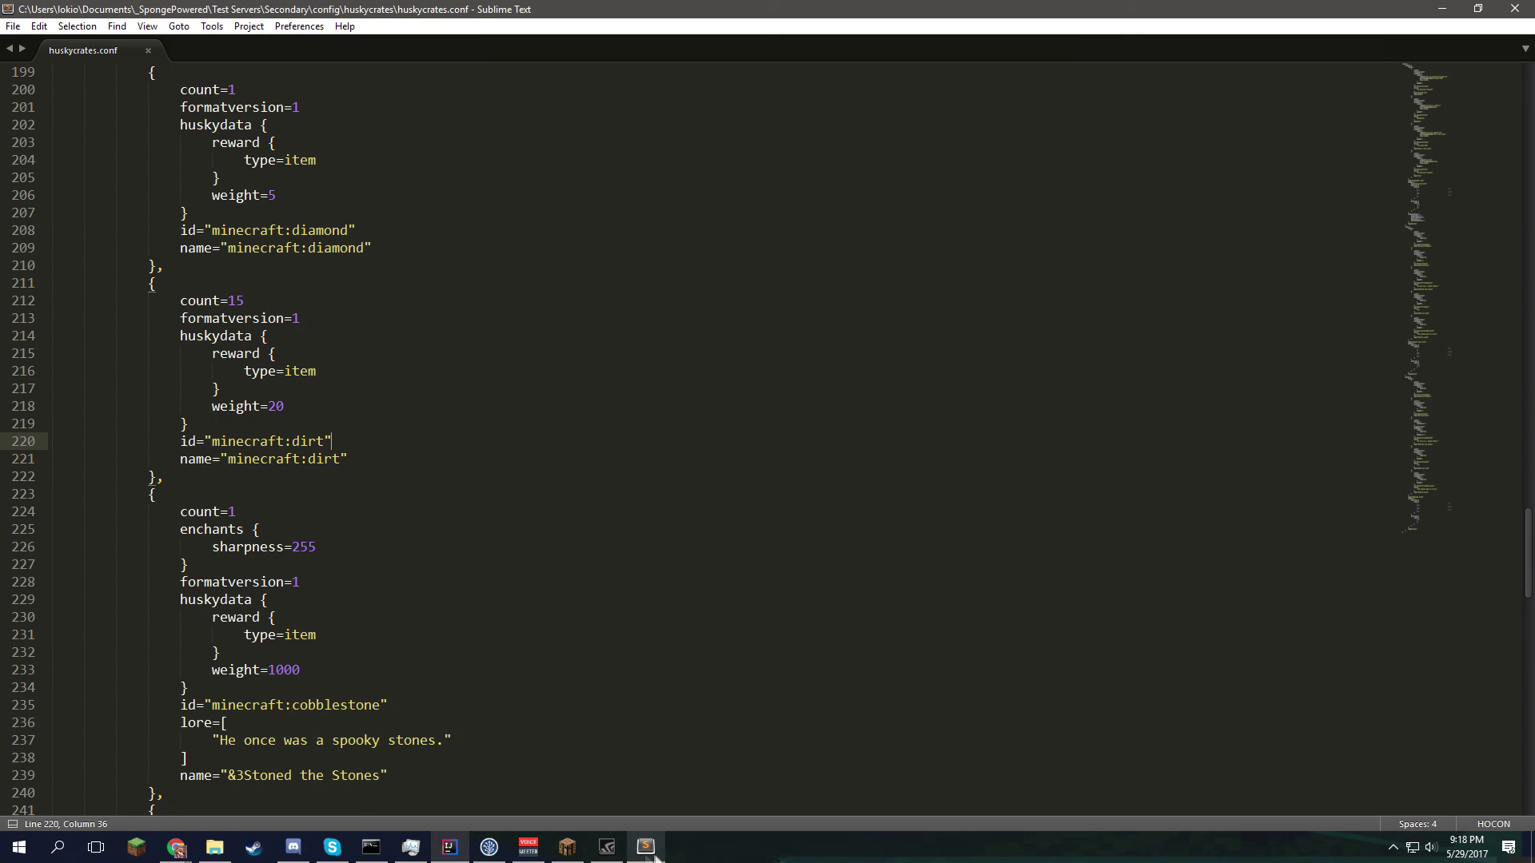
{"action": "left_click", "coordinate": [291, 318]}
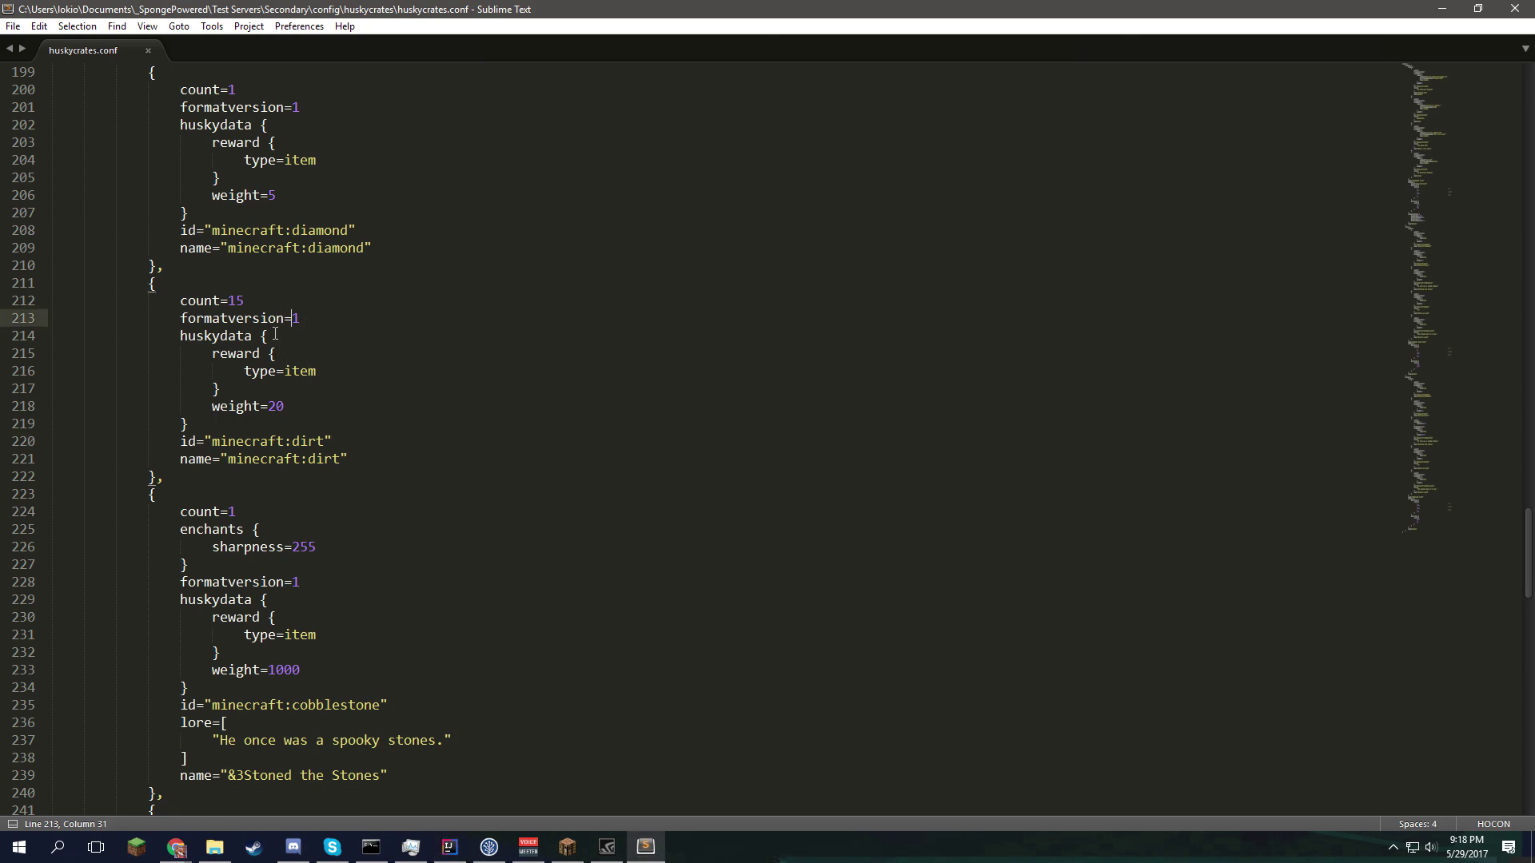
{"action": "scroll", "coordinate": [272, 328], "scroll_direction": "up", "scroll_amount": 20}
{"action": "scroll", "coordinate": [271, 325], "scroll_direction": "up", "scroll_amount": 20}
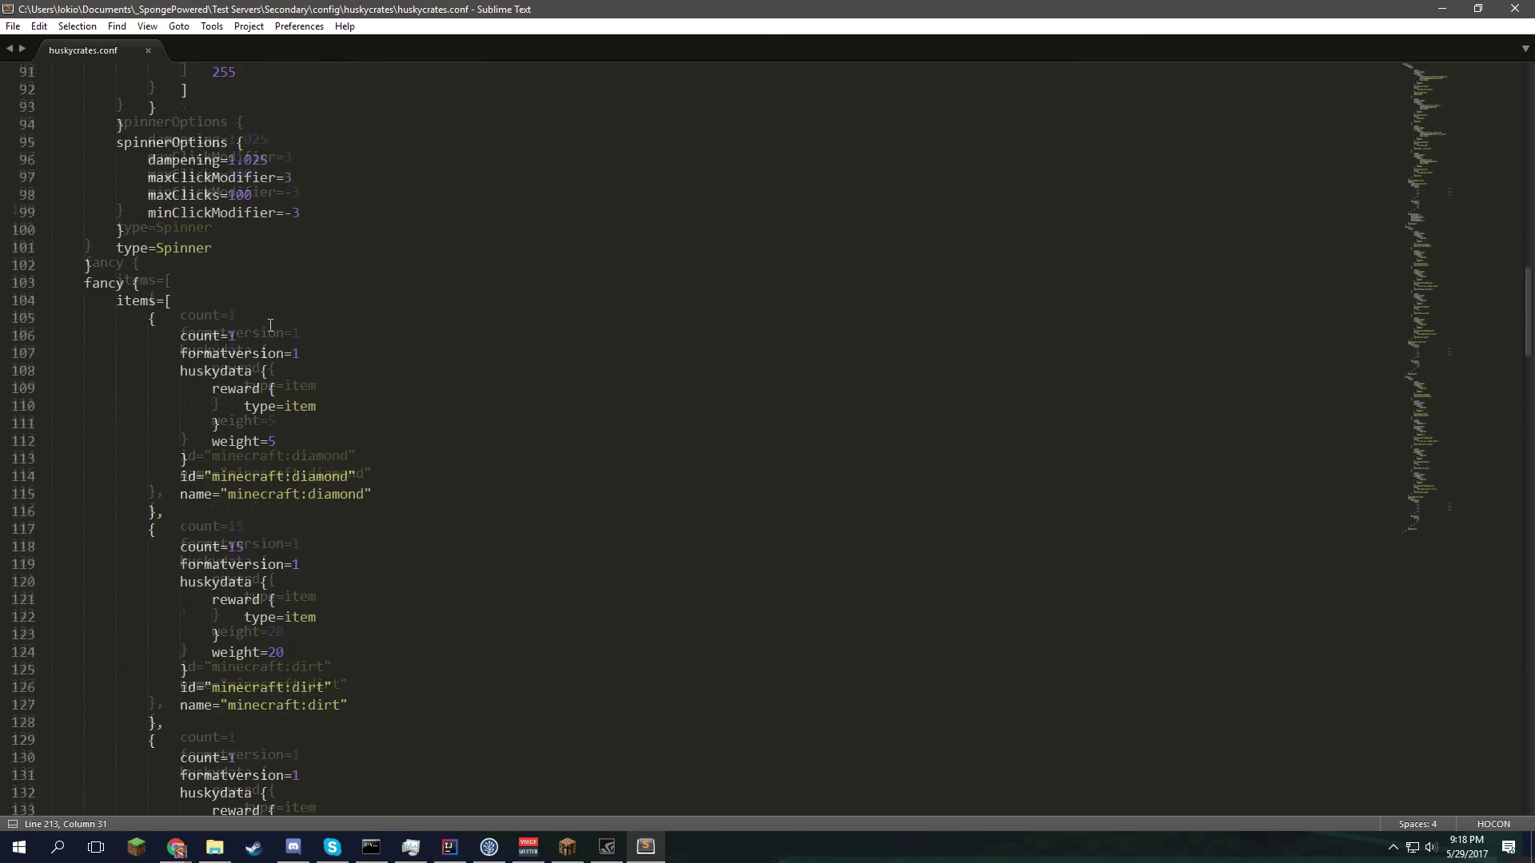
{"action": "scroll", "coordinate": [270, 325], "scroll_direction": "up", "scroll_amount": 7}
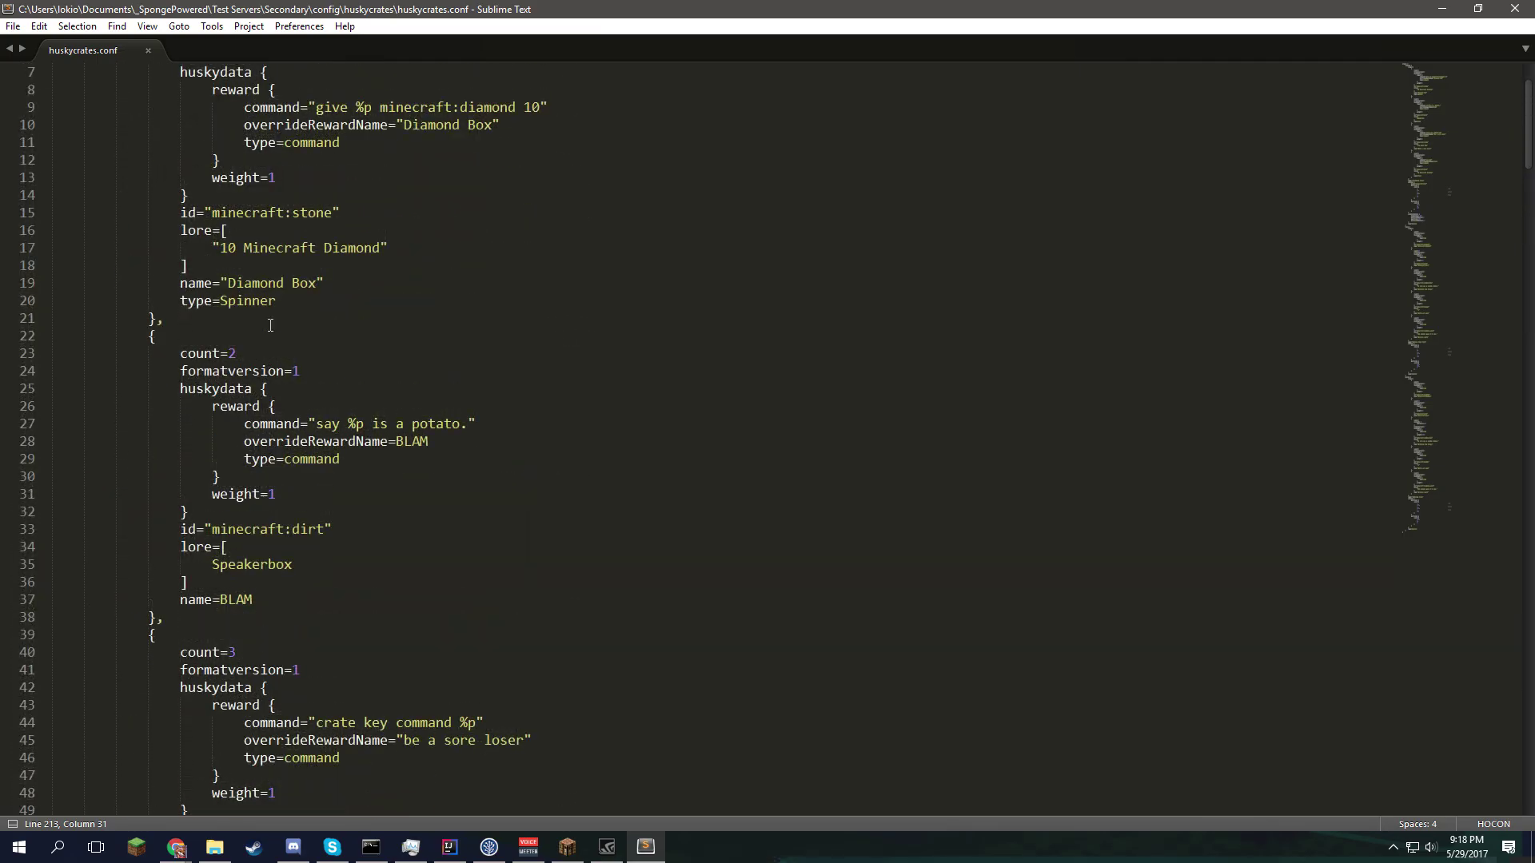
- Bring up the HuskyCrates support channel in Discord, move its window off this screen and return to huskycrates.conf in Sublime Text
{"action": "key", "text": "alt+Tab"}
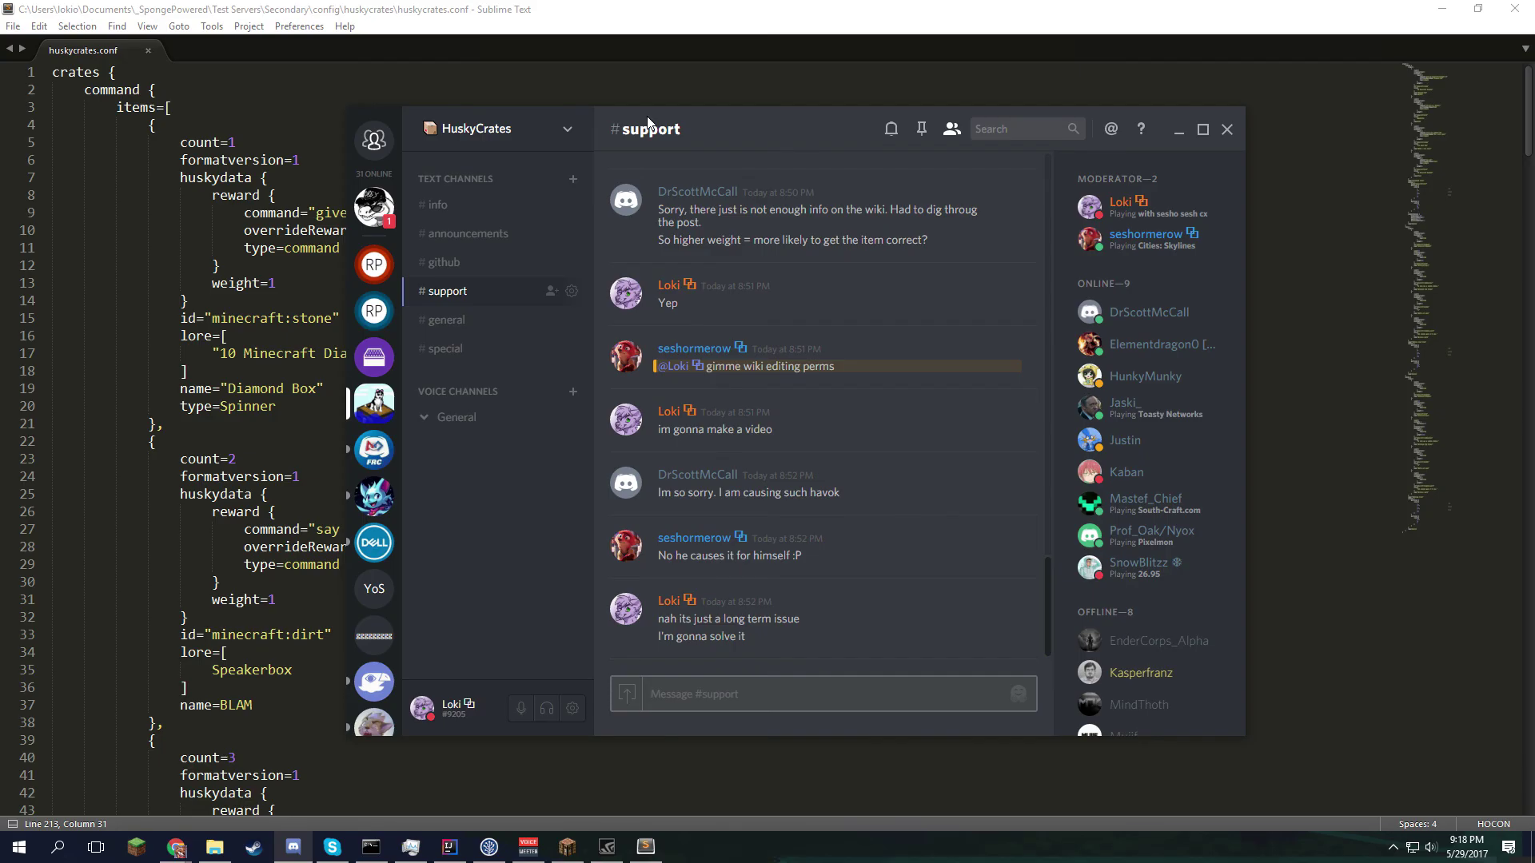
{"action": "left_click_drag", "start_coordinate": [647, 124], "coordinate": [0, 293]}
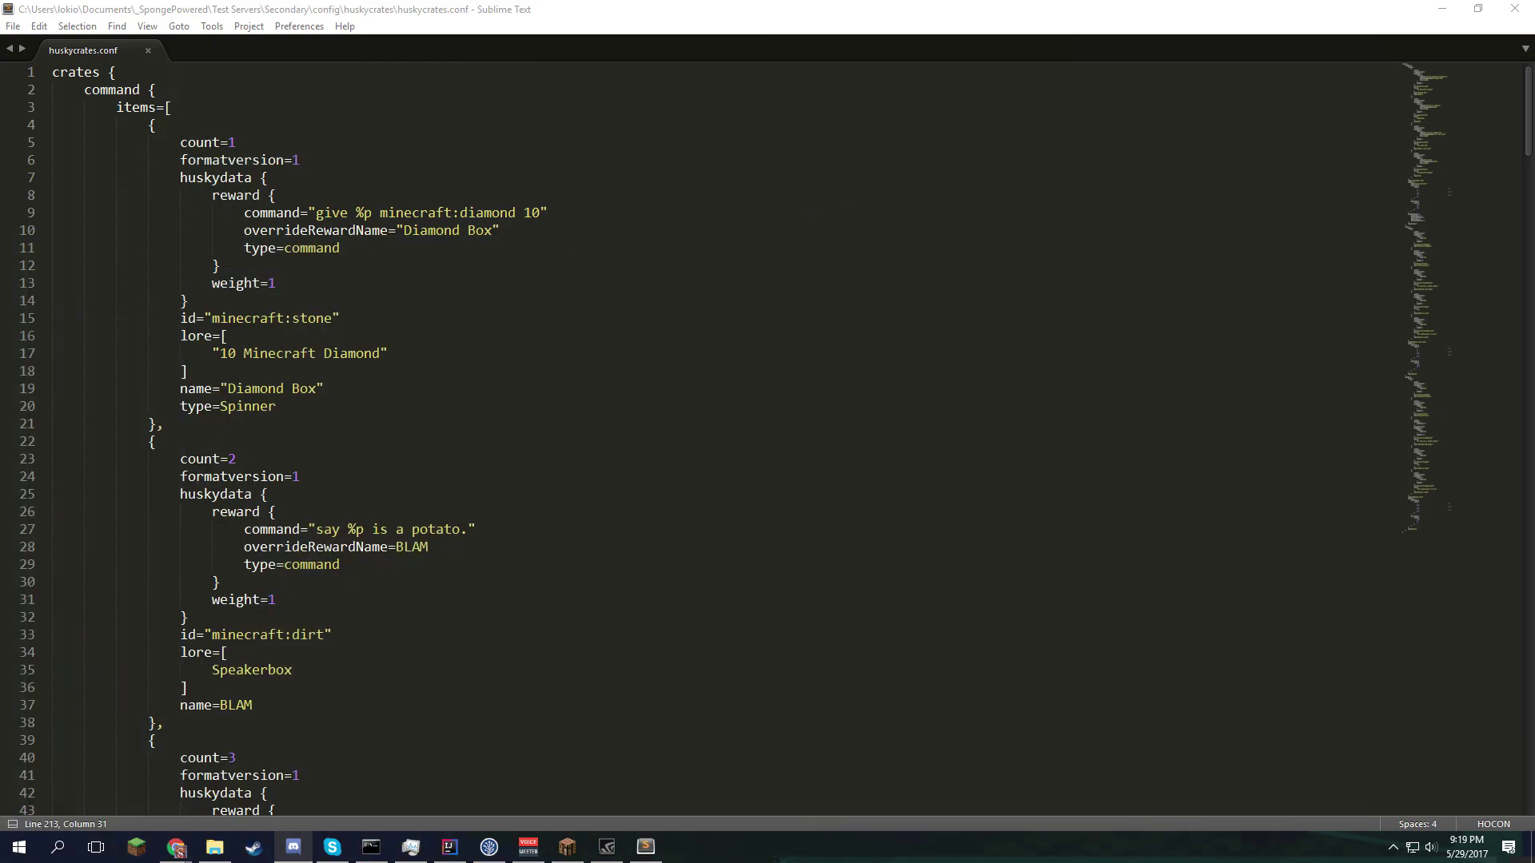
{"action": "left_click", "coordinate": [510, 376]}
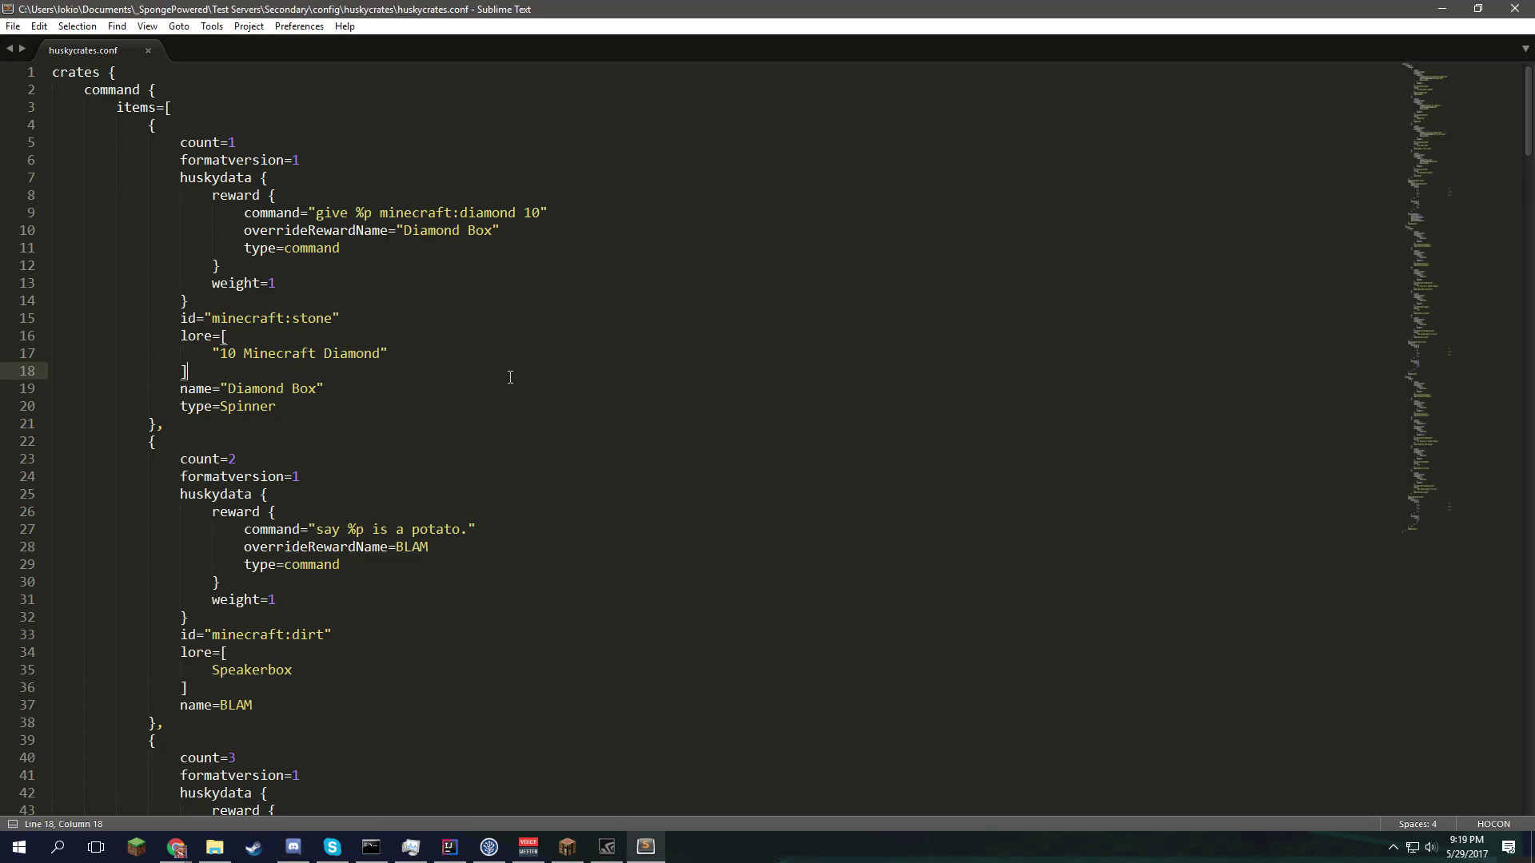
{"action": "left_click", "coordinate": [641, 293]}
{"action": "left_click", "coordinate": [558, 271]}
{"action": "left_click", "coordinate": [449, 284]}
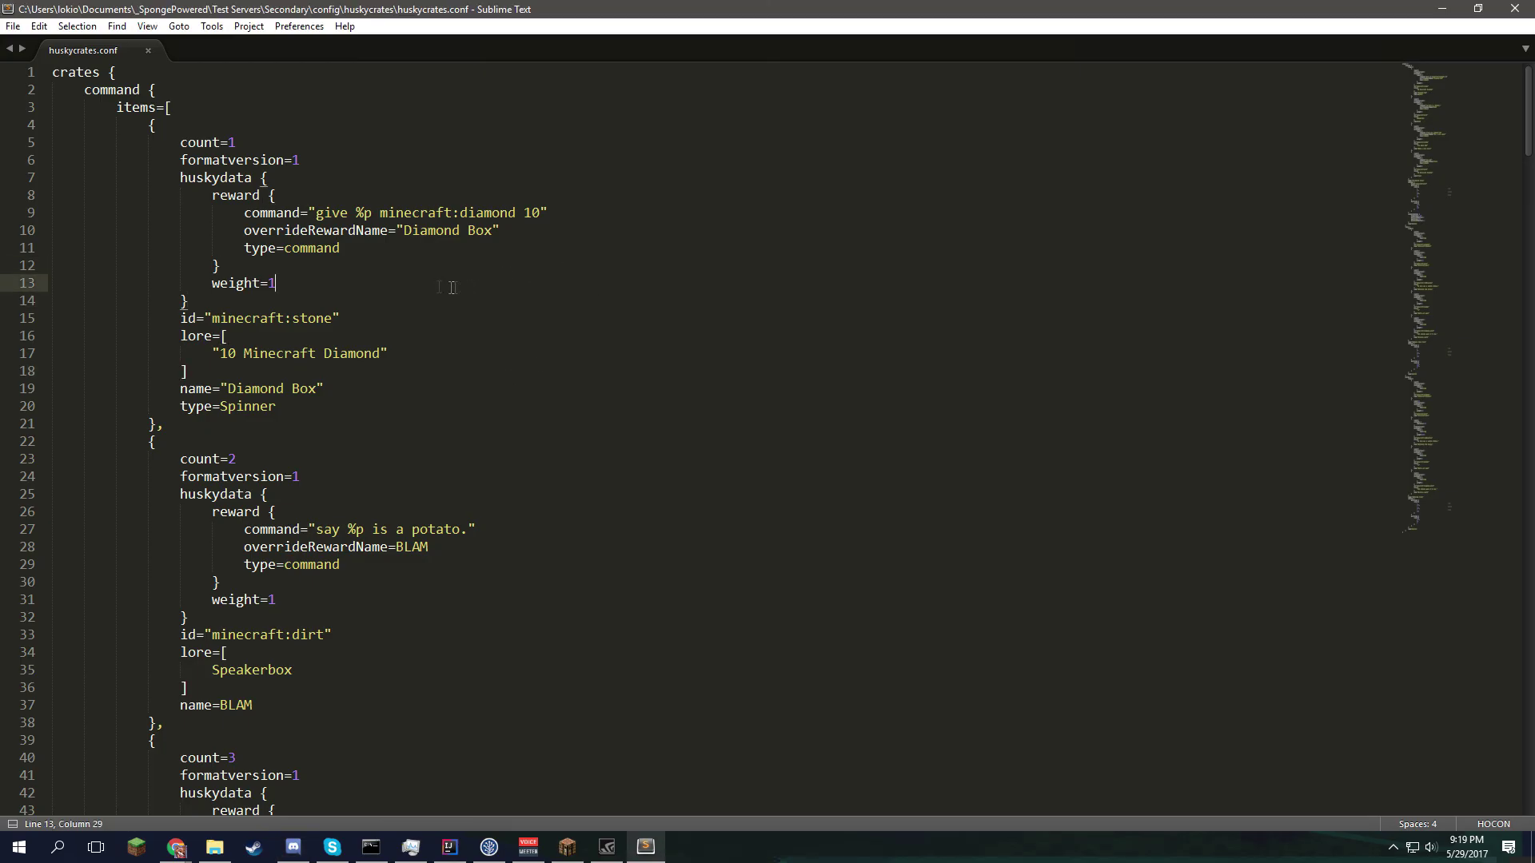
{"action": "left_click", "coordinate": [257, 305]}
{"action": "left_click", "coordinate": [291, 196]}
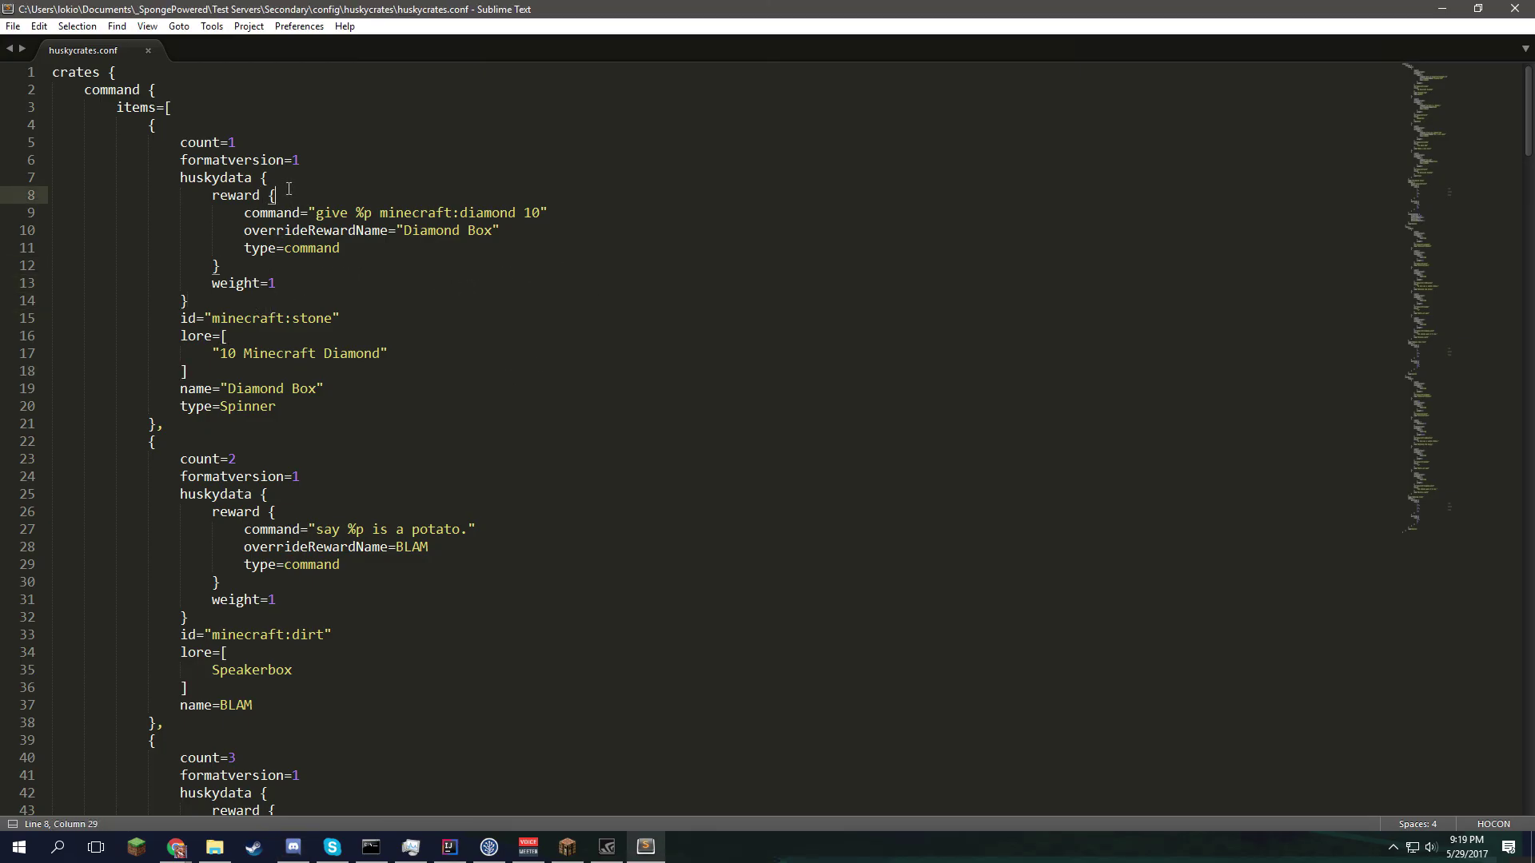
{"action": "left_click", "coordinate": [291, 206]}
{"action": "left_click", "coordinate": [291, 177]}
{"action": "left_click", "coordinate": [307, 191]}
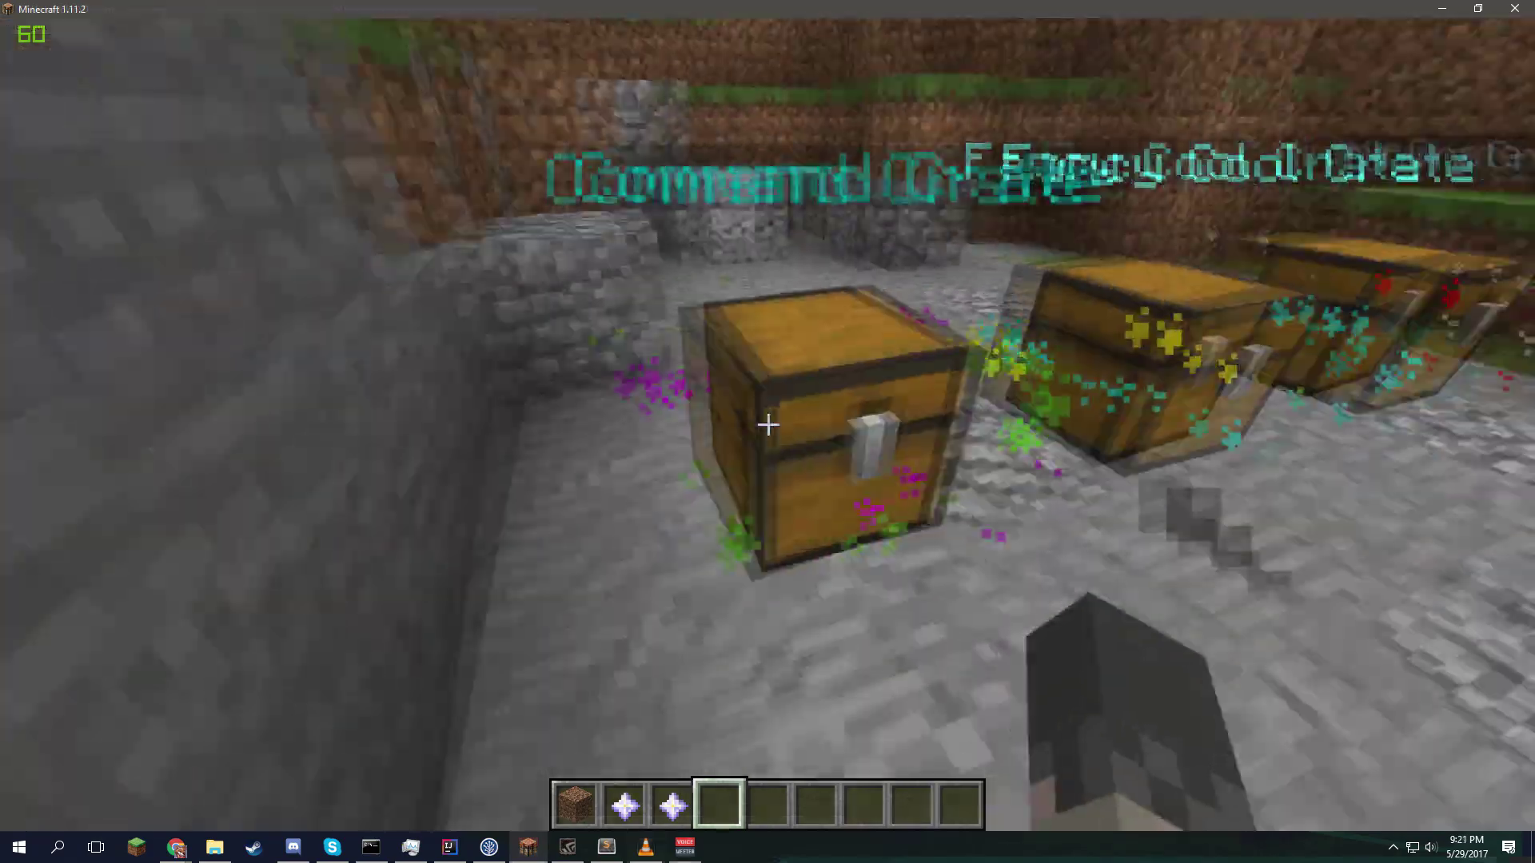
- Look around the Command, Fancy Cool and Mining crates in Minecraft, briefly pausing and resuming the game
{"action": "key", "text": "w"}
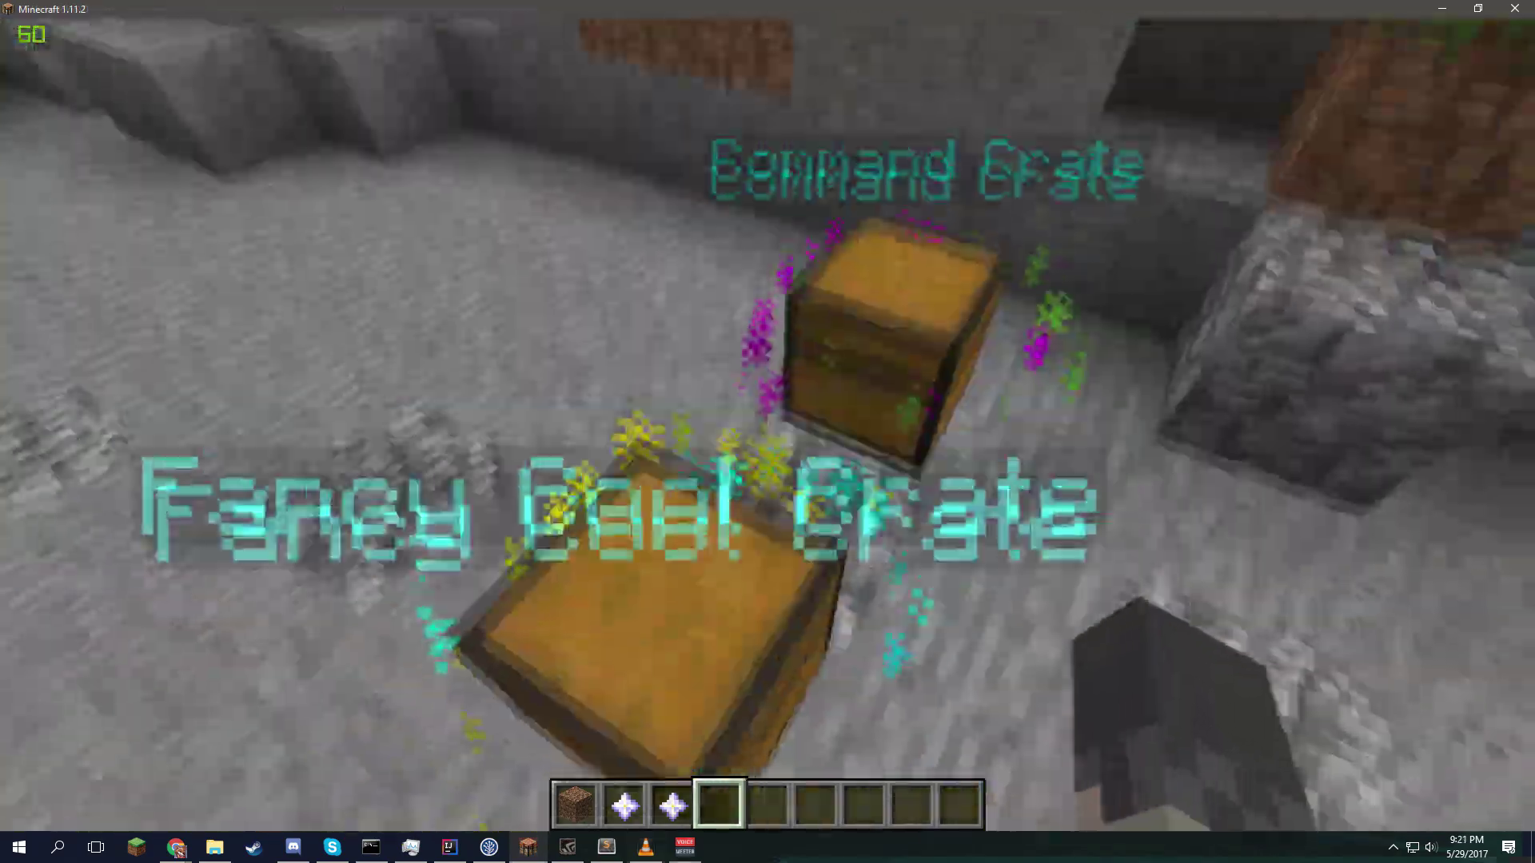
{"action": "key", "text": "Escape"}
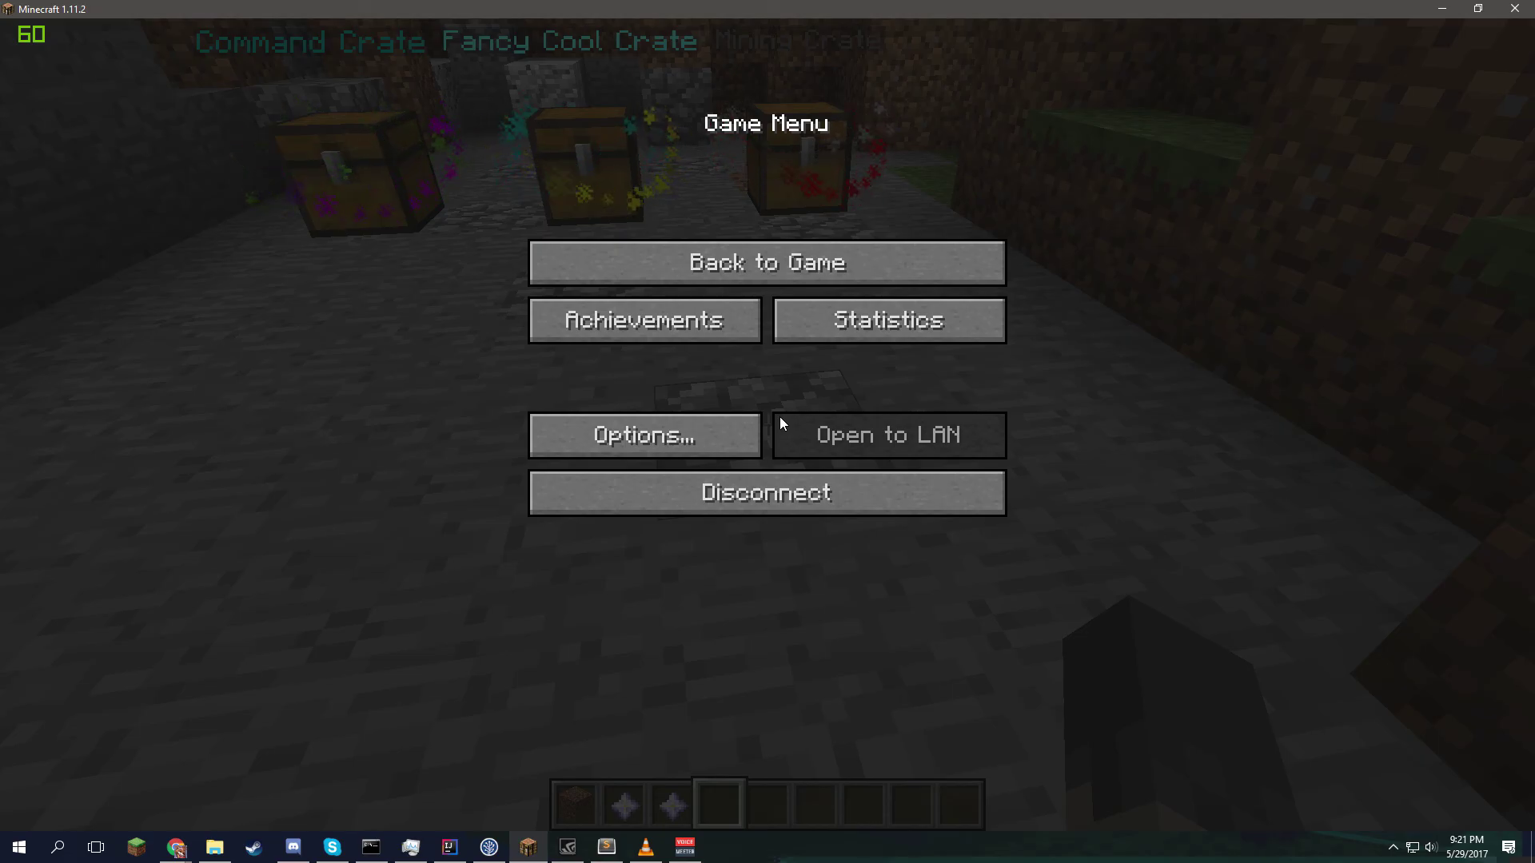
{"action": "key", "text": "Escape"}
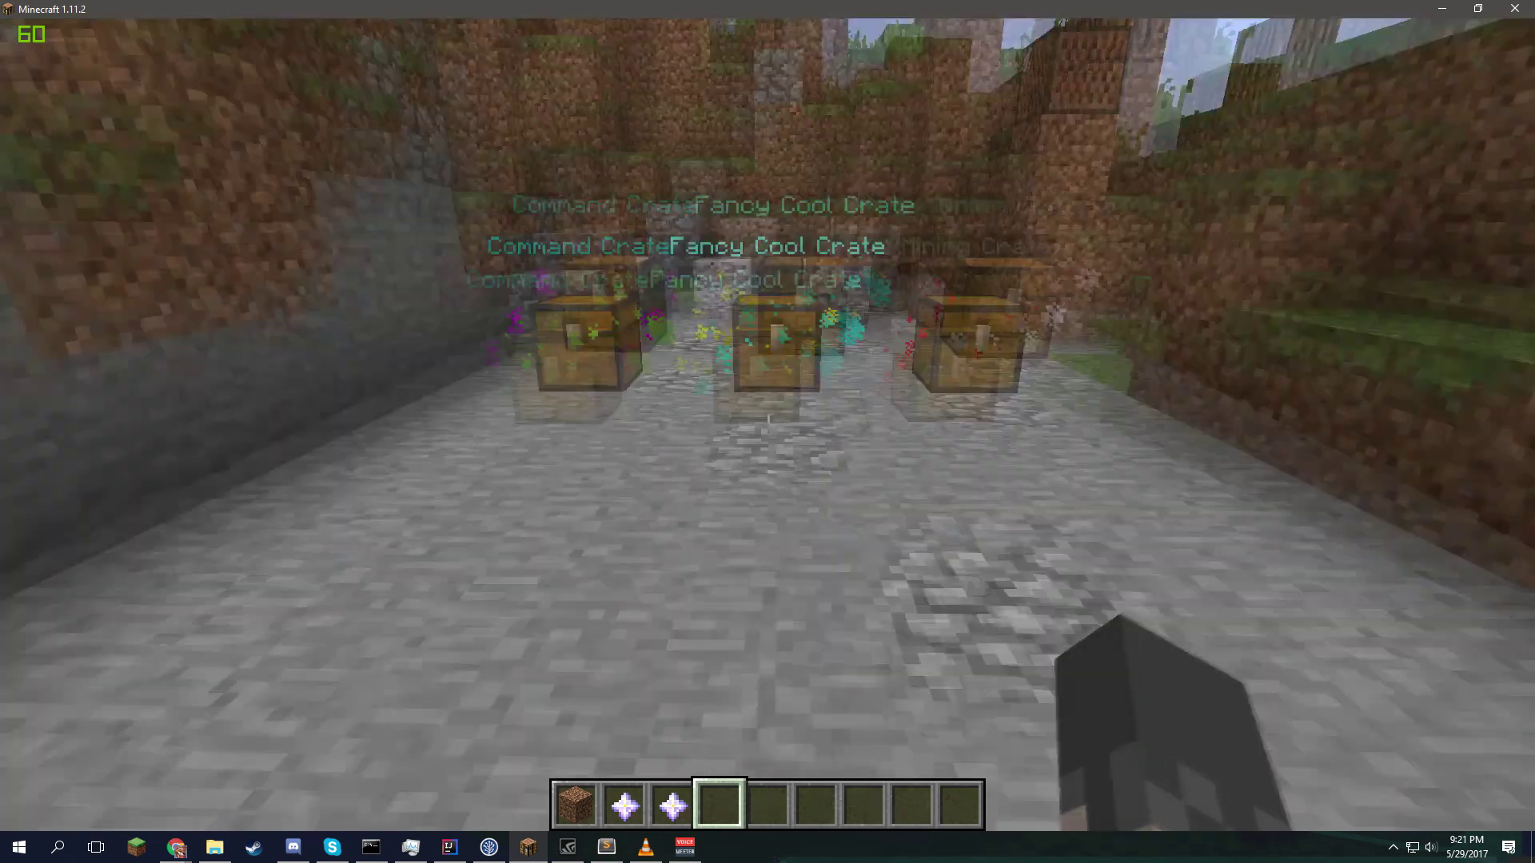
- Remove the crates' floating name labels by running /minecraft:kill @e[type=armor_stand], and return to the game
{"action": "key", "text": "slash"}
{"action": "type", "text": "crate key mining"}
{"action": "key", "text": "ctrl+a"}
{"action": "type", "text": "/"}
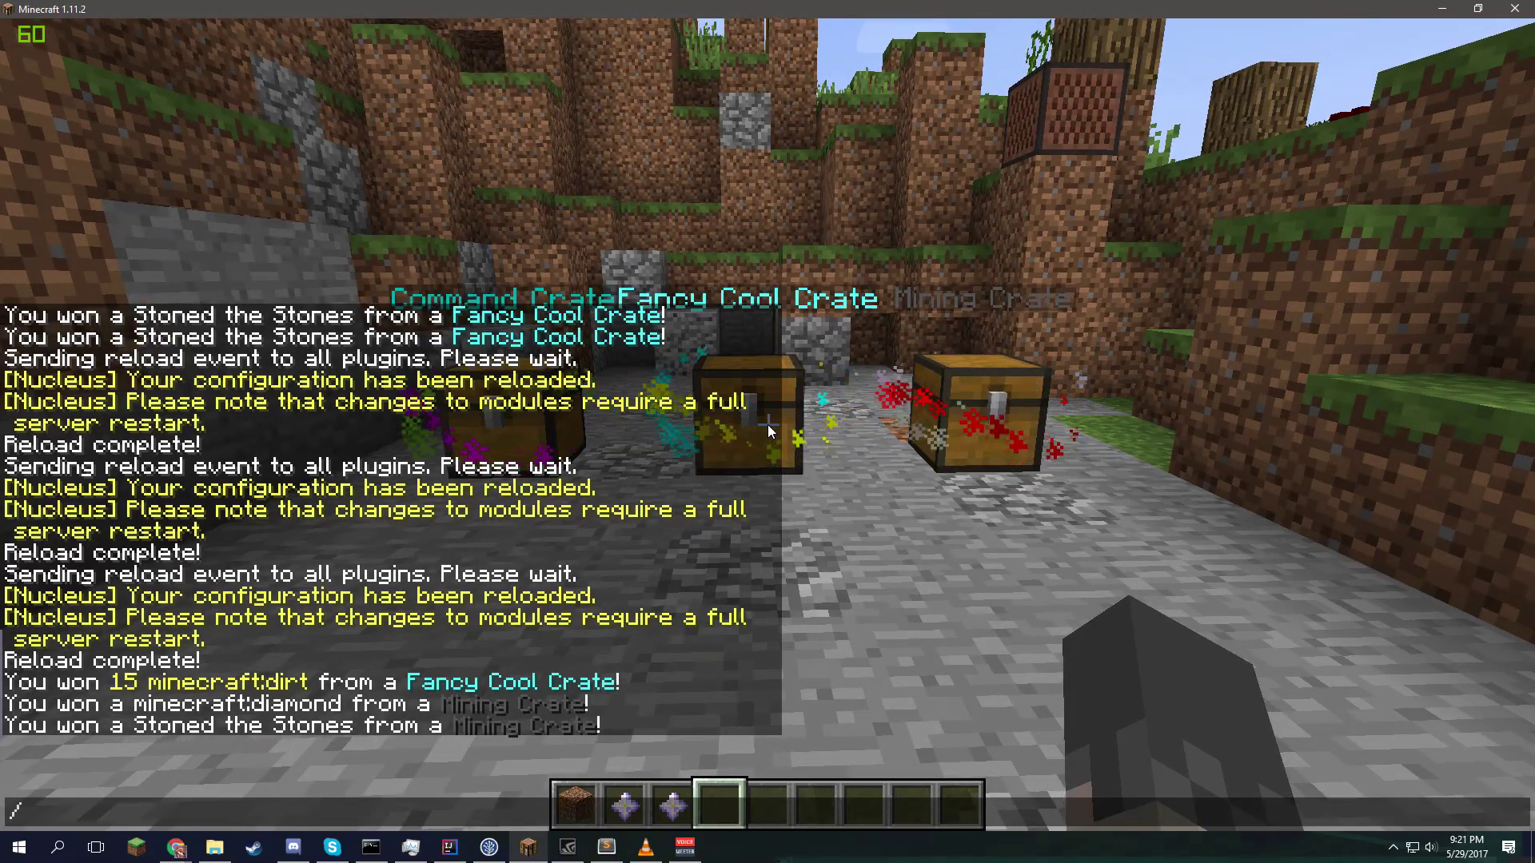
{"action": "type", "text": "min"}
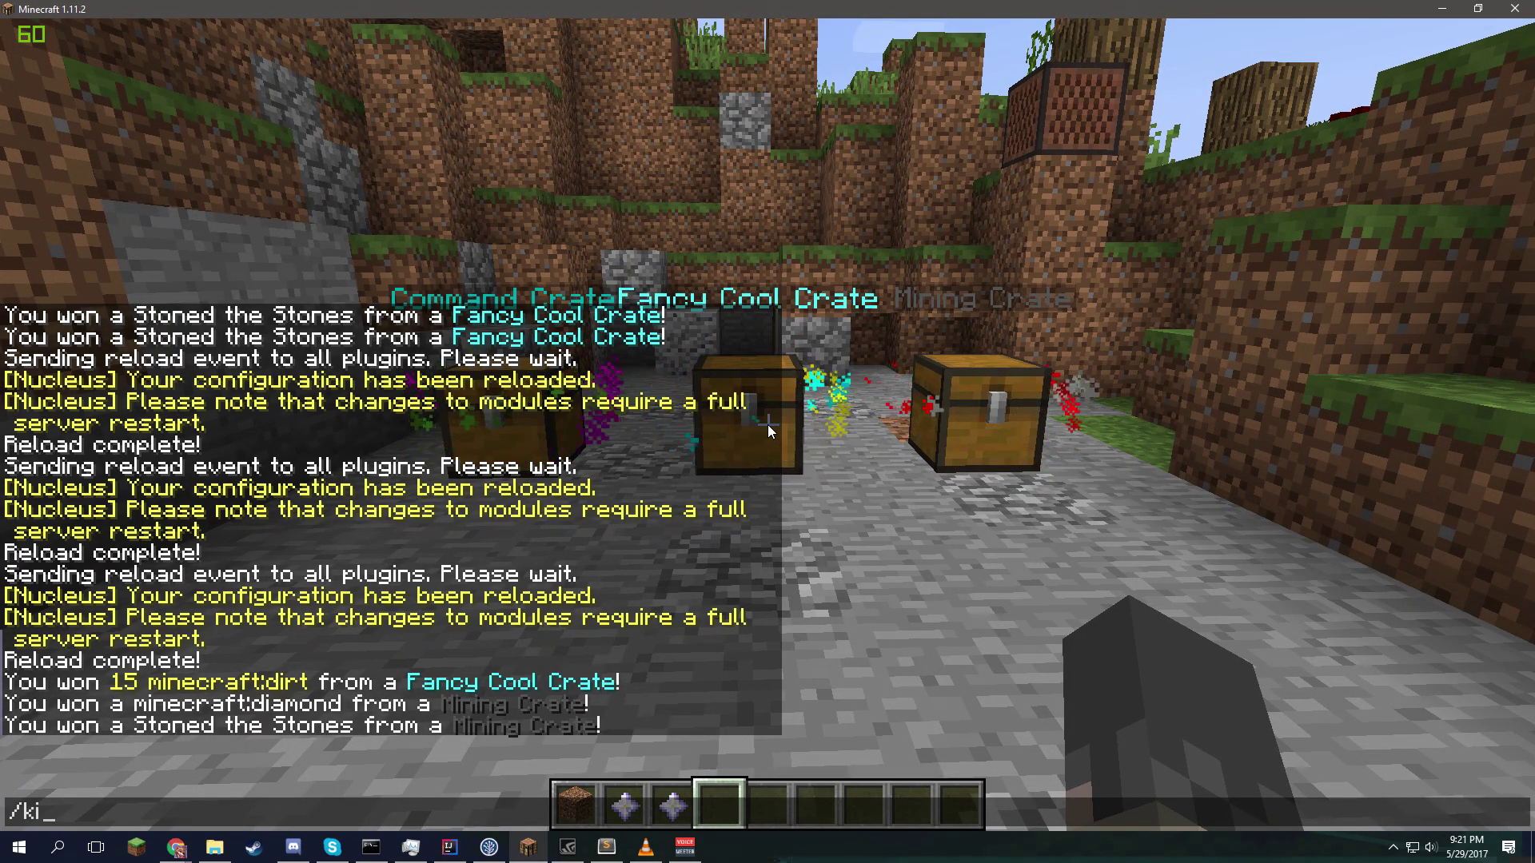
{"action": "type", "text": "ecraft:k"}
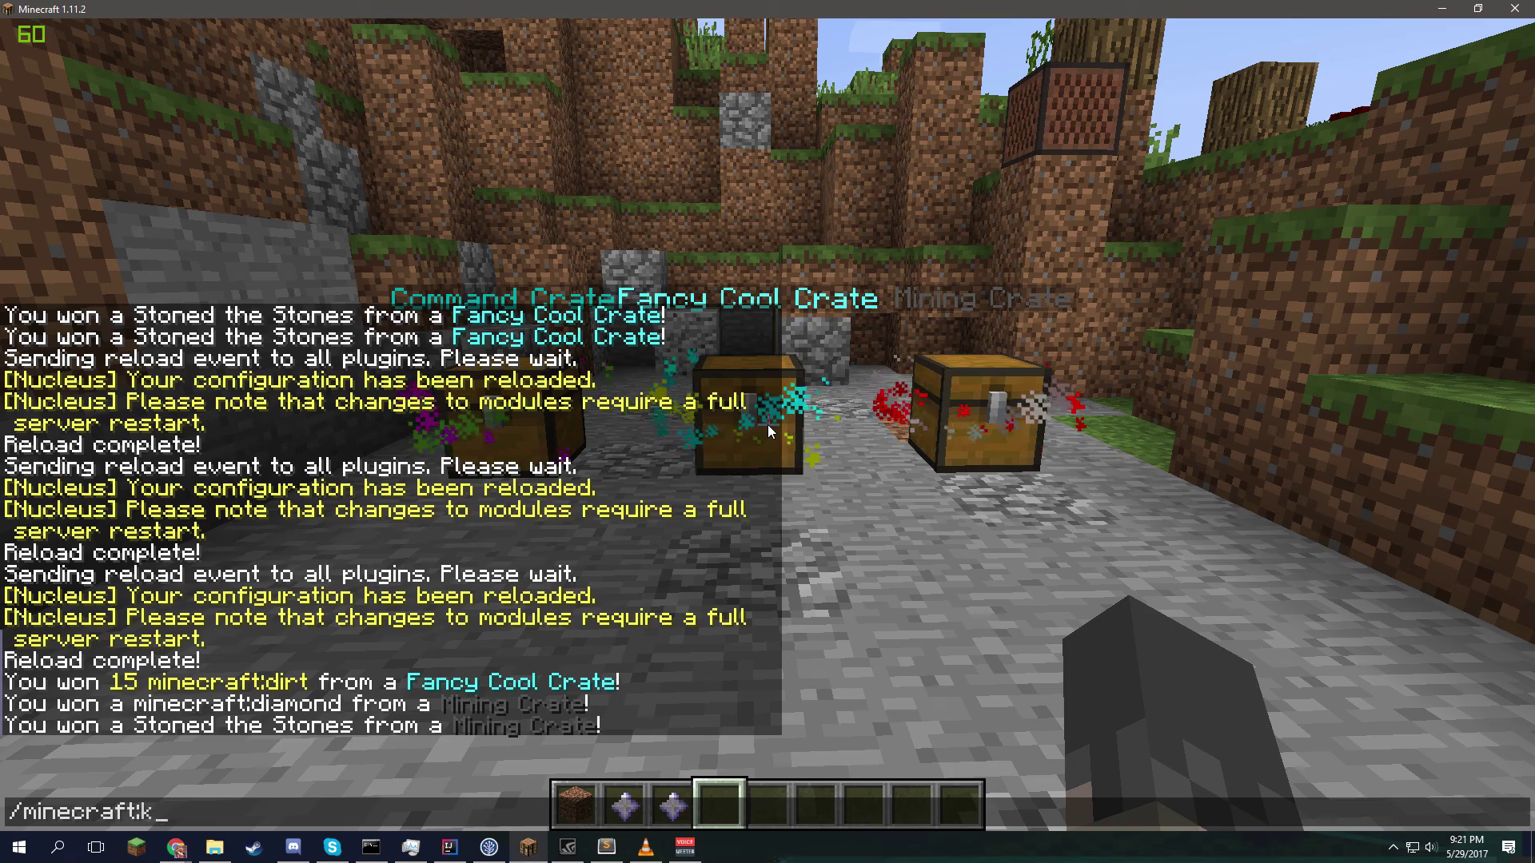
{"action": "type", "text": "ill @e[type="}
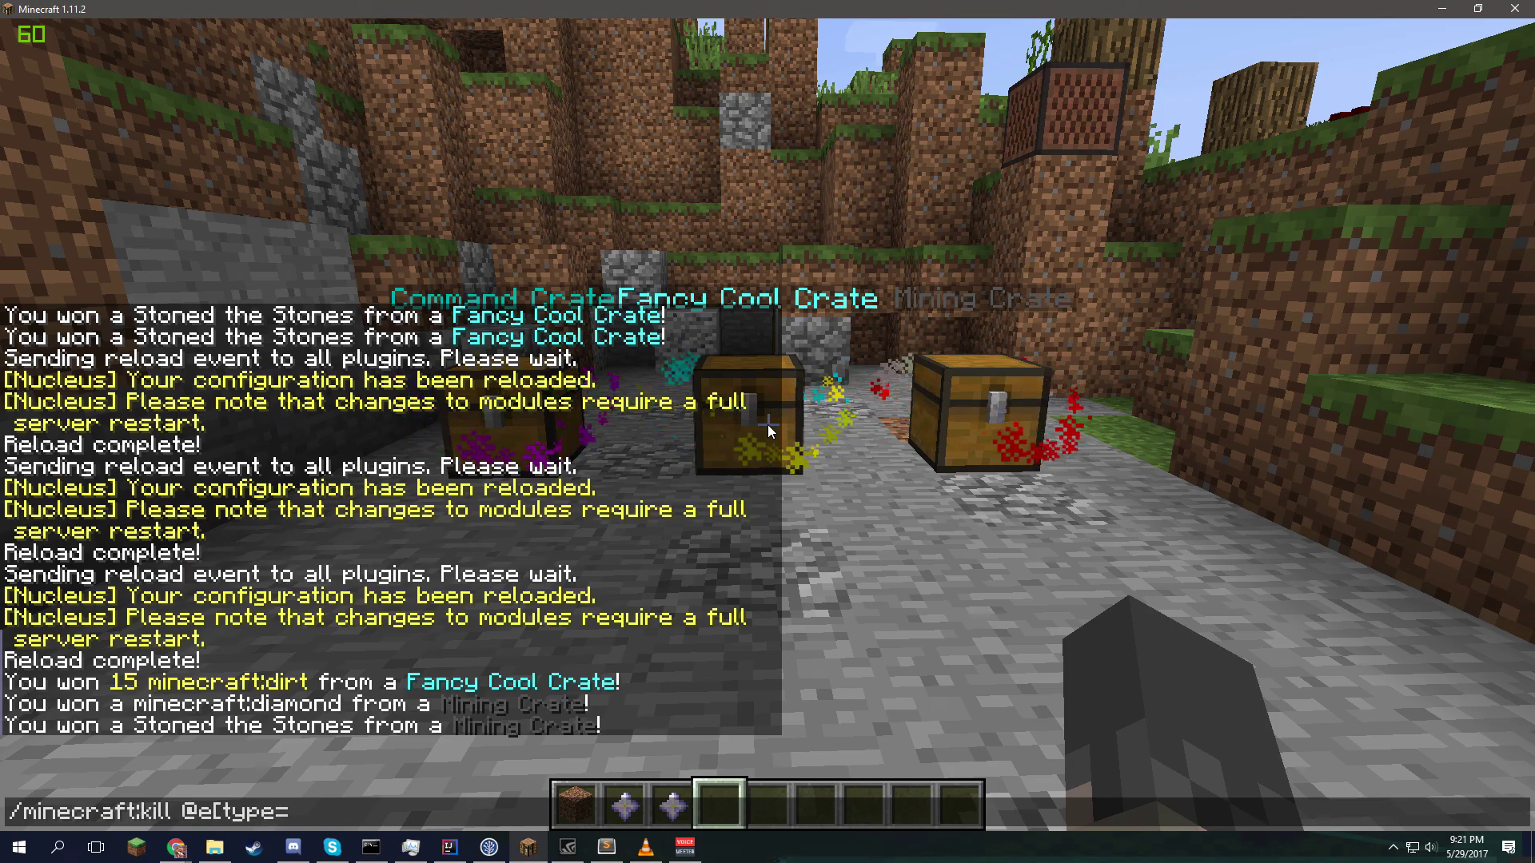
{"action": "type", "text": "armor_st"}
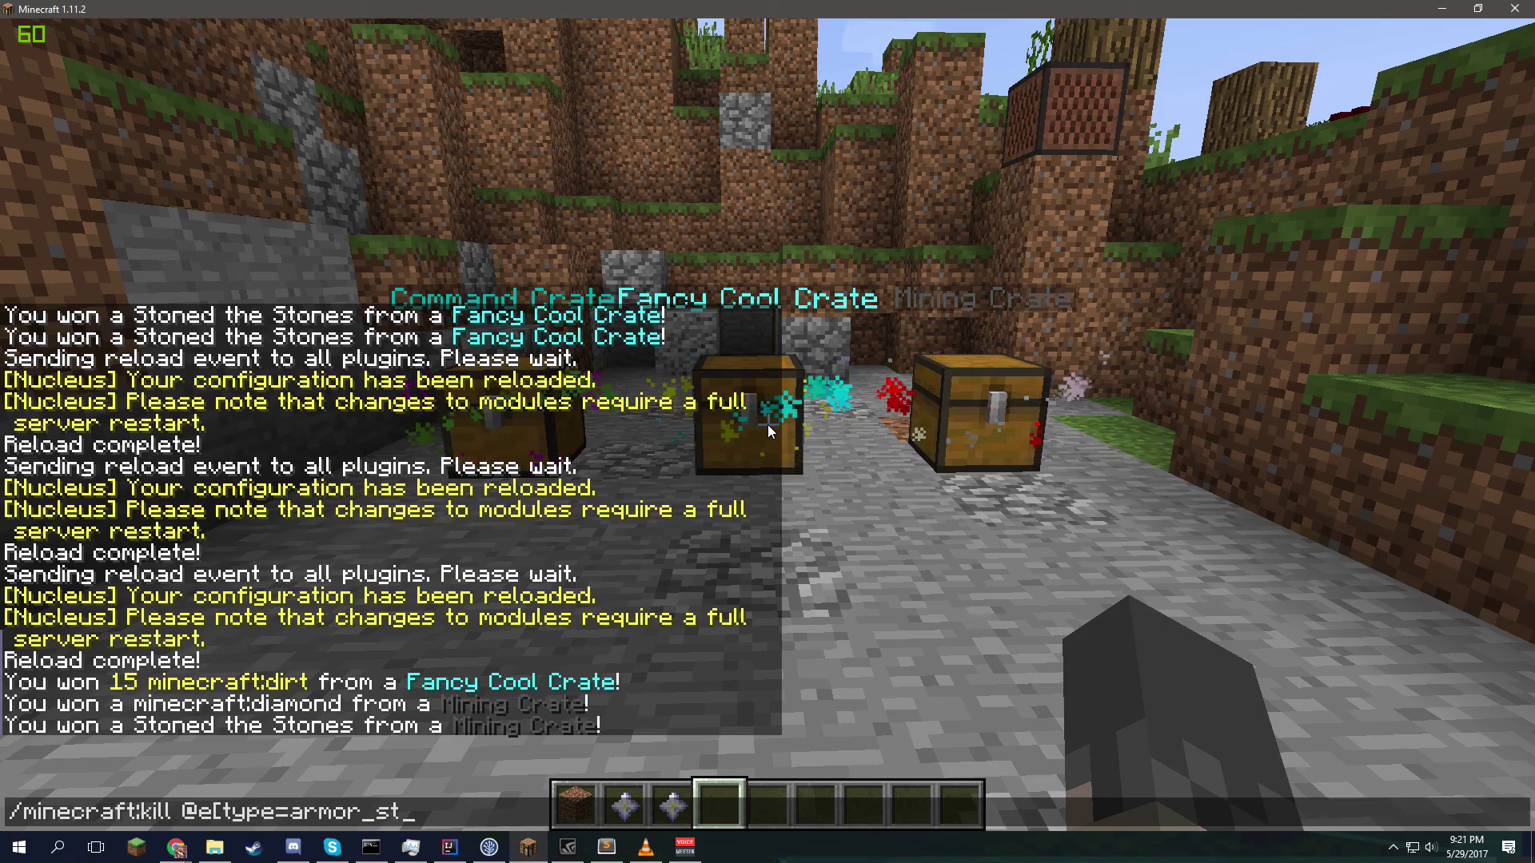
{"action": "type", "text": "and]"}
{"action": "key", "text": "Return"}
{"action": "key", "text": "t"}
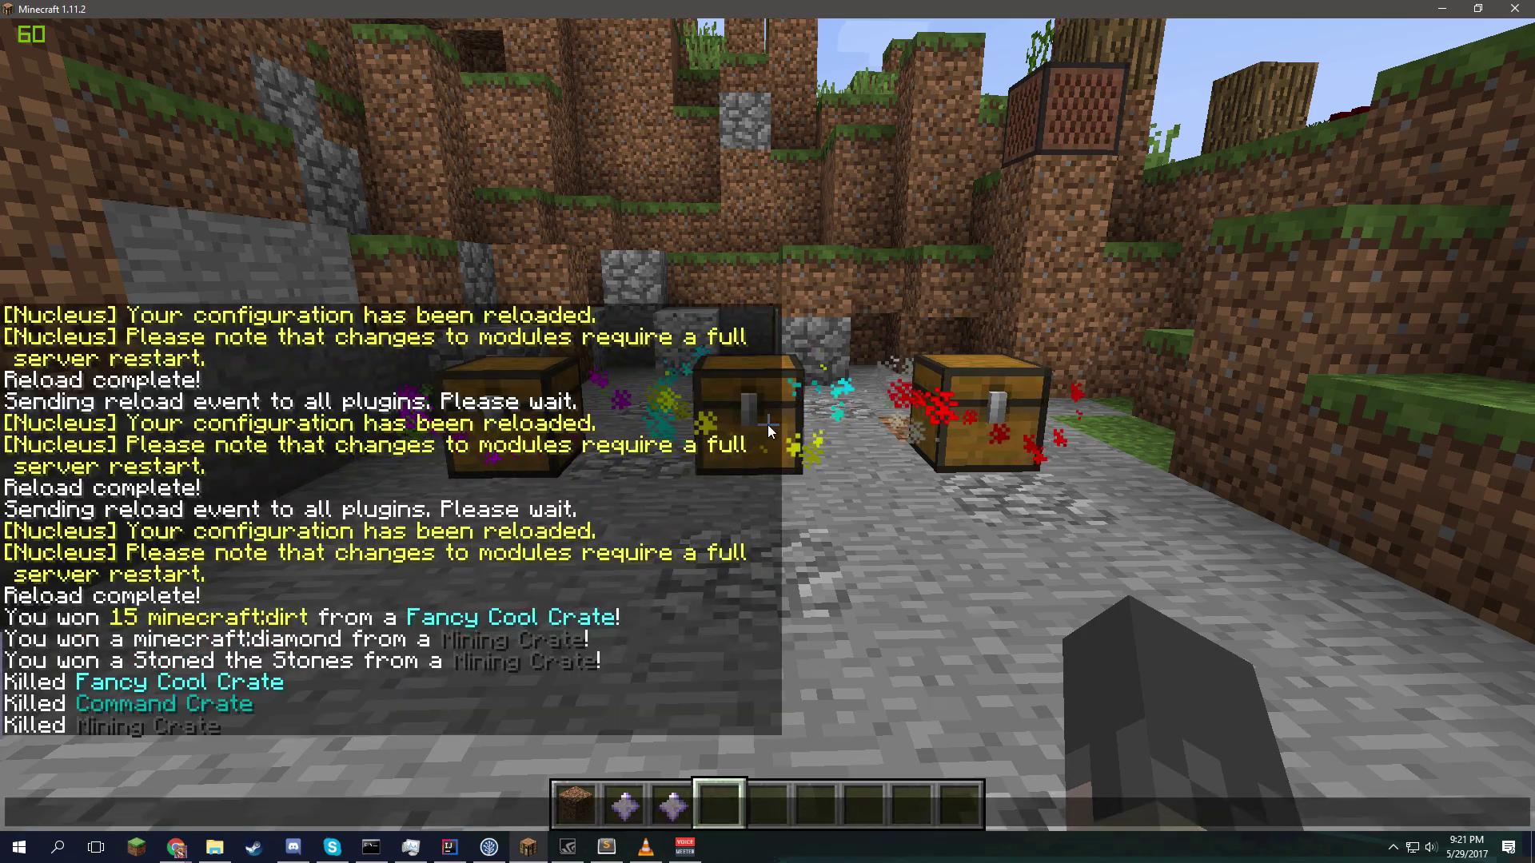
{"action": "key", "text": "Escape"}
- Move around the three crate chests and inspect them without their floating name labels
{"action": "key", "text": "w"}
{"action": "key", "text": "d"}
{"action": "key", "text": "a"}
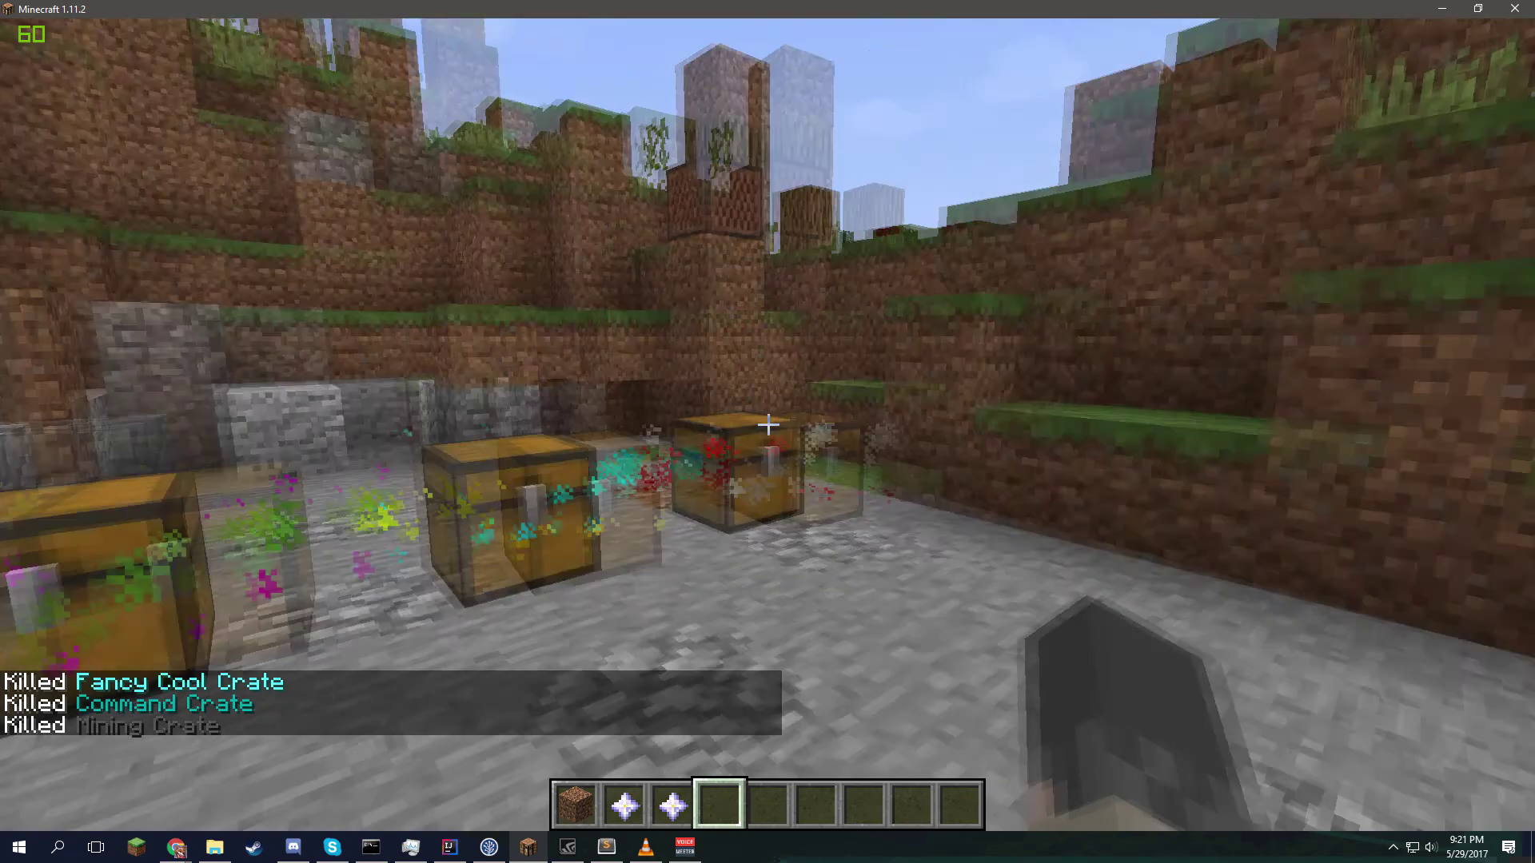
{"action": "key", "text": "w"}
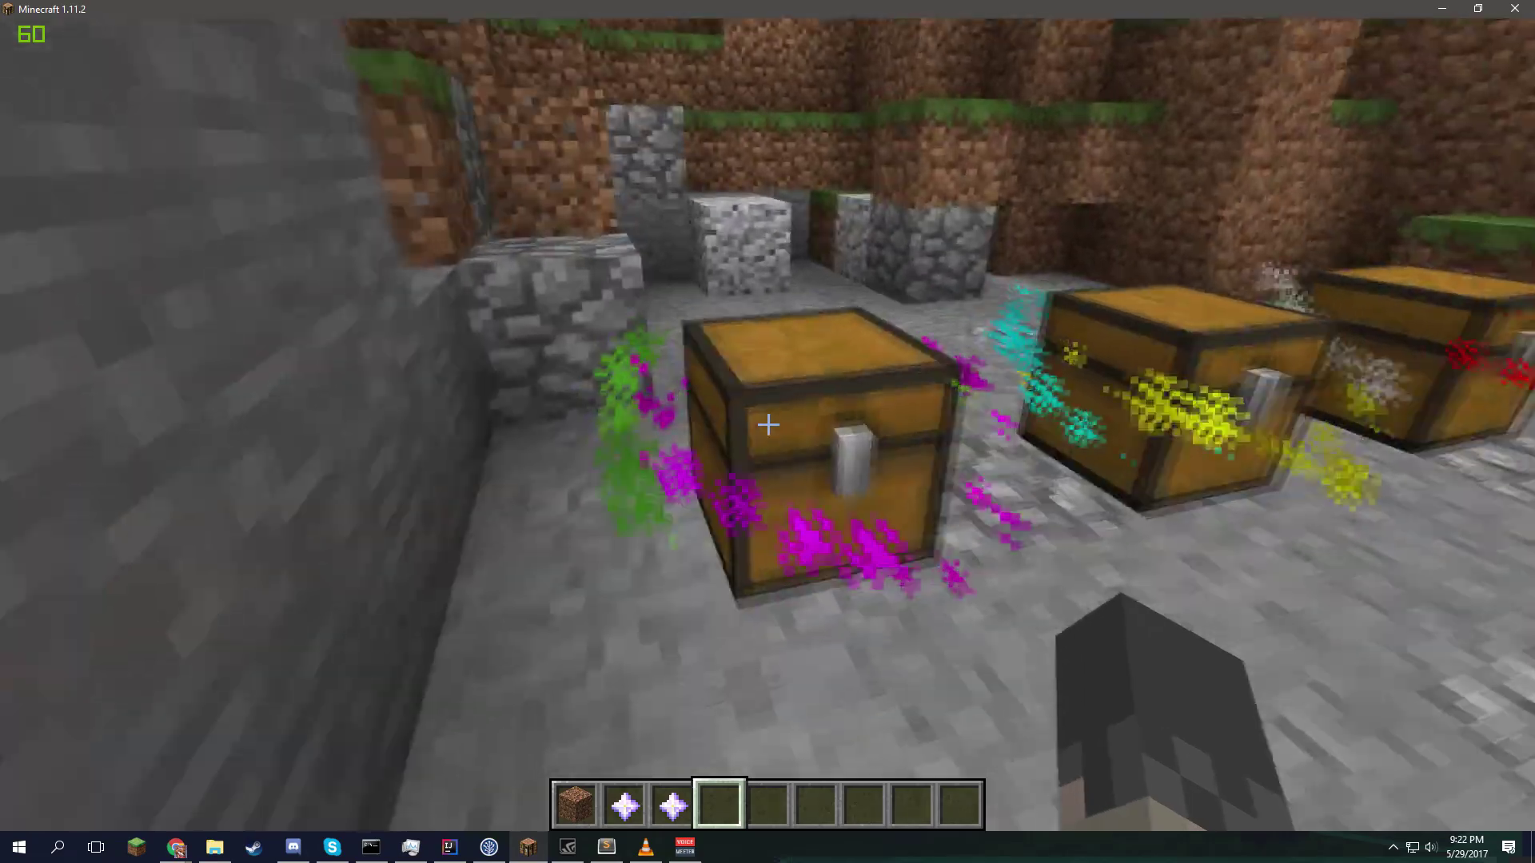
{"action": "key", "text": "space"}
{"action": "key", "text": "Tab"}
{"action": "key", "text": "w"}
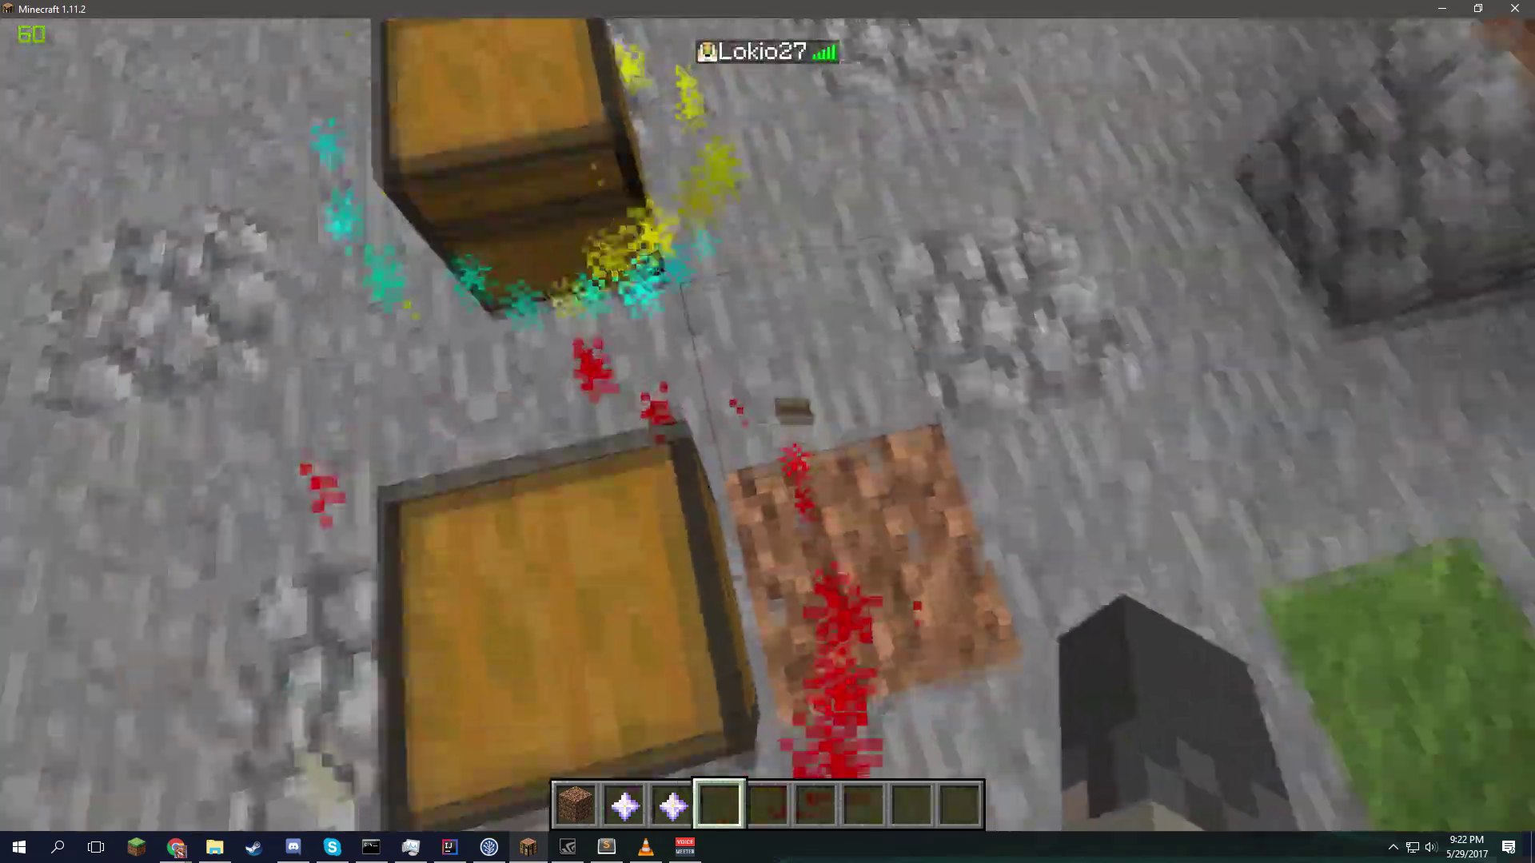
{"action": "key", "text": "w"}
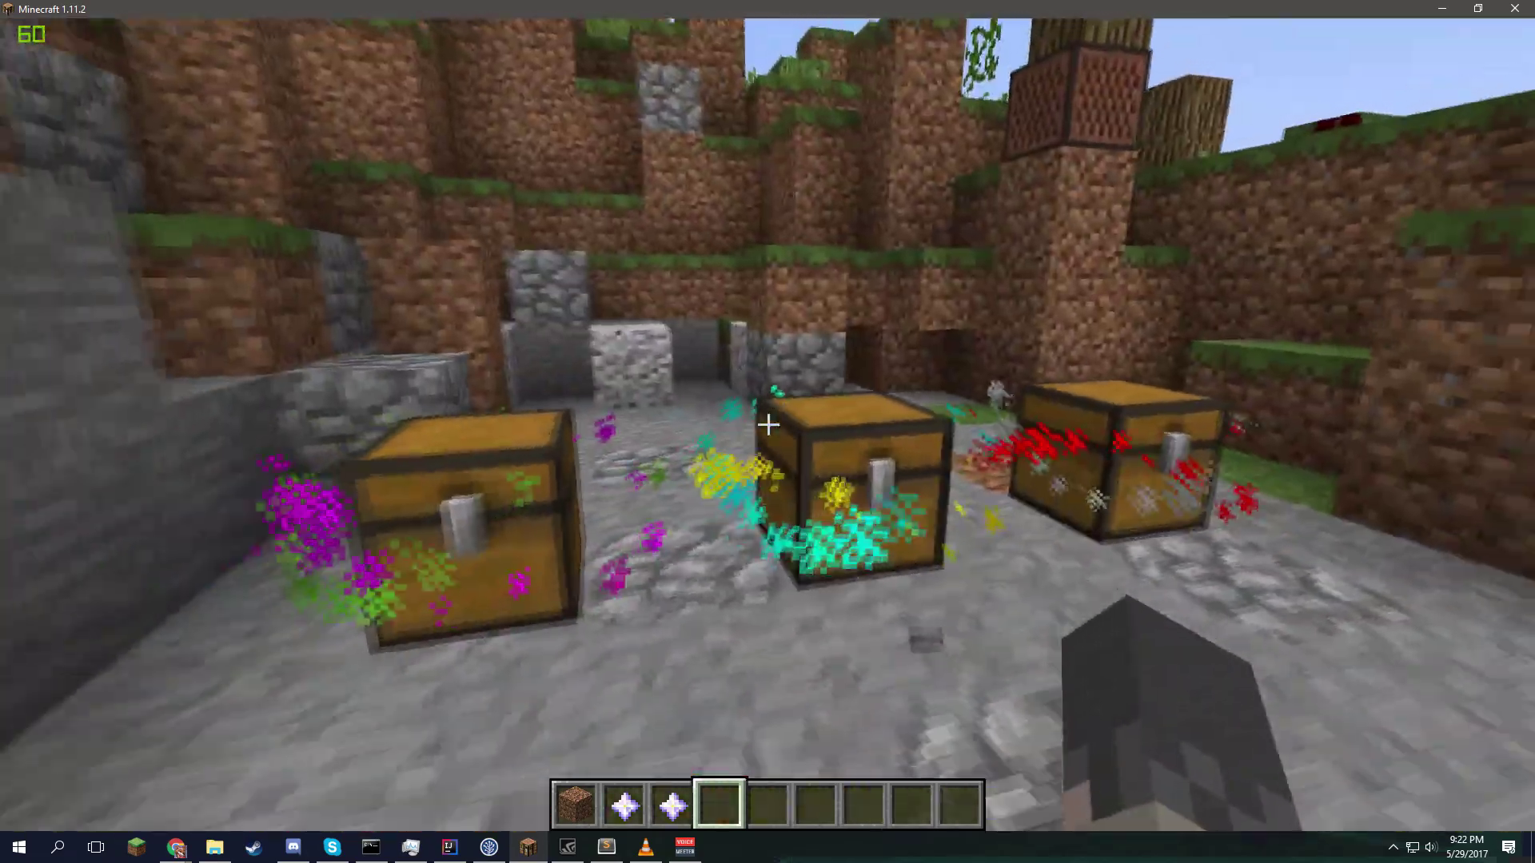
- Rerun the chat command issued before the kill command to restore the crates' floating names, and look over the three crates
{"action": "key", "text": "t"}
{"action": "key", "text": "Up"}
{"action": "key", "text": "Up"}
{"action": "key", "text": "Return"}
{"action": "key", "text": "s"}
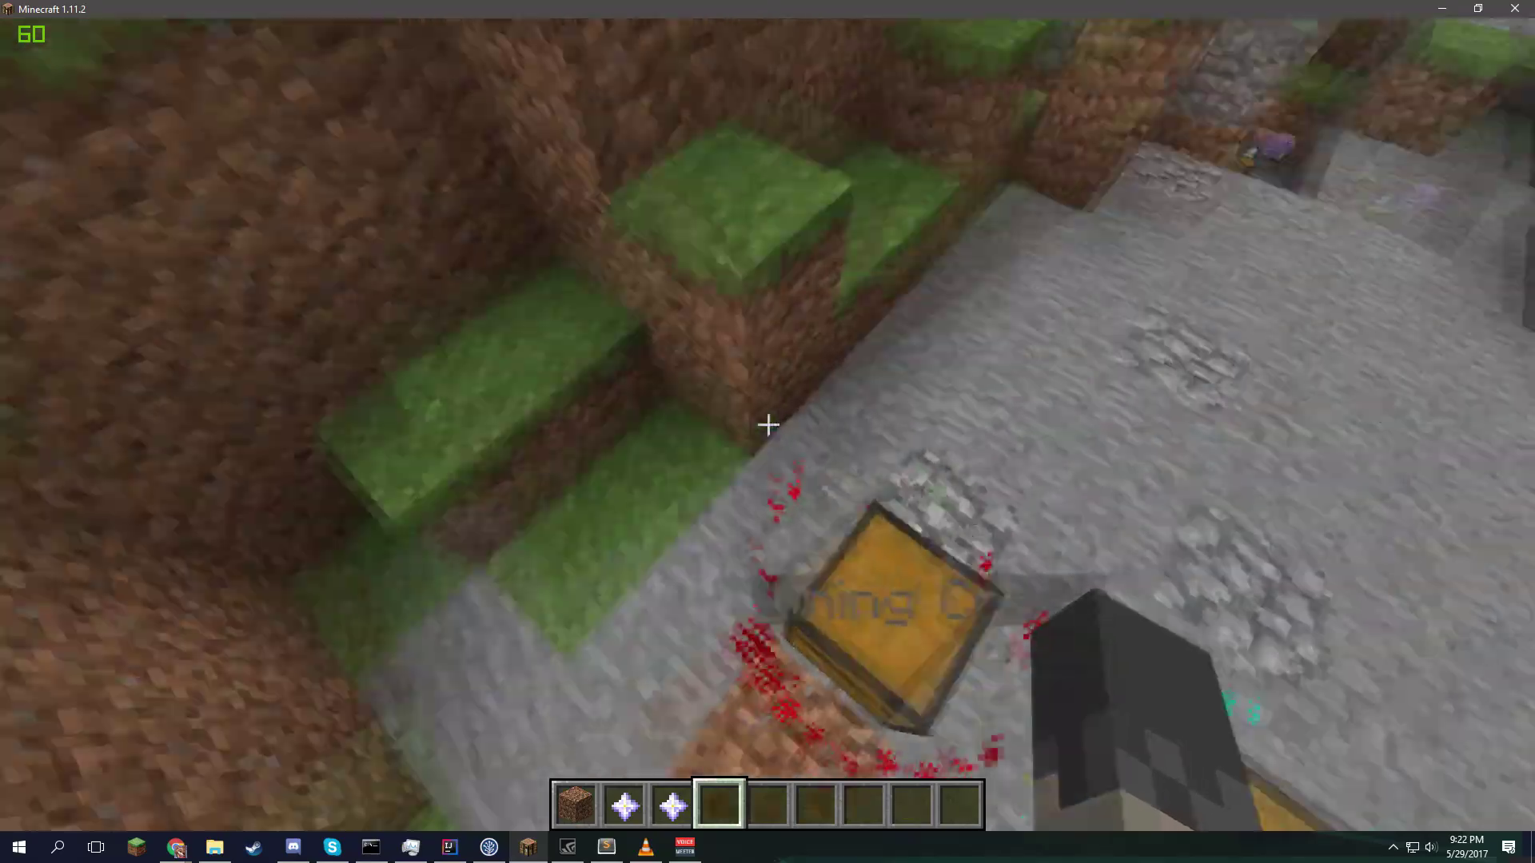
{"action": "key", "text": "w"}
{"action": "key", "text": "Tab"}
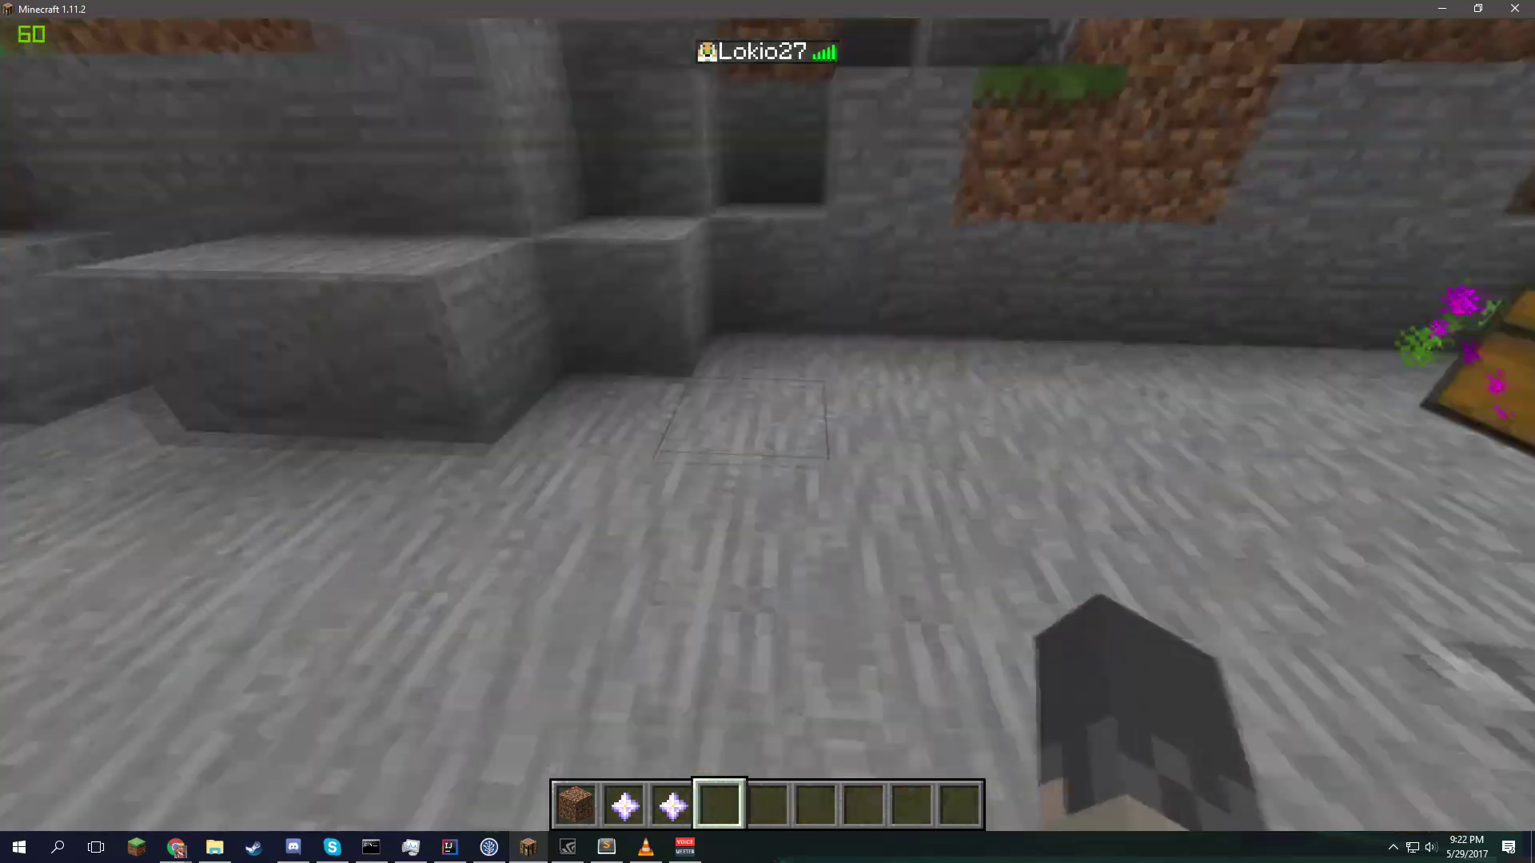
{"action": "key", "text": "w"}
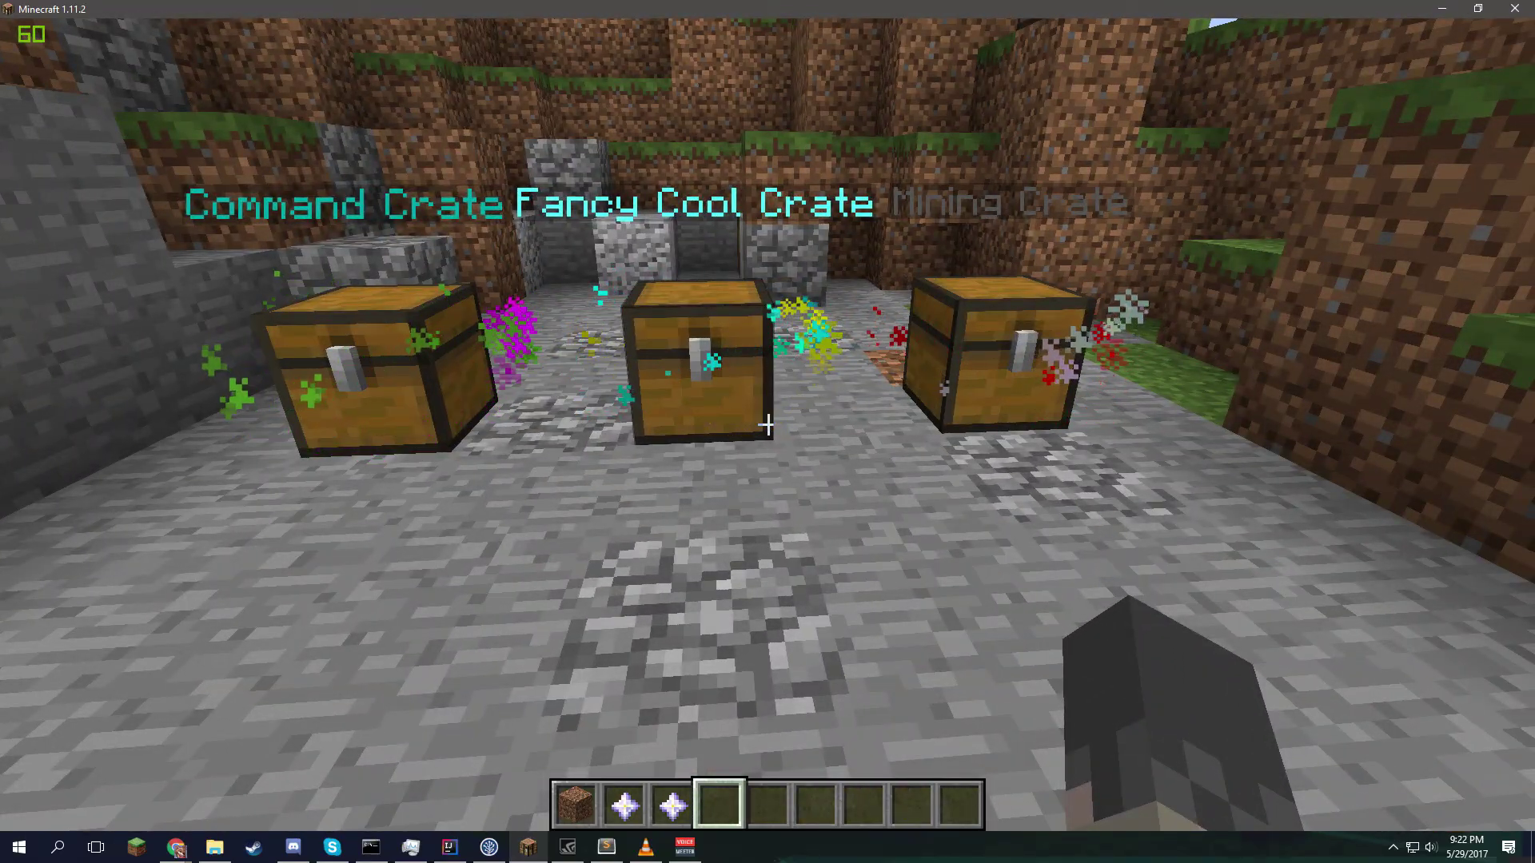